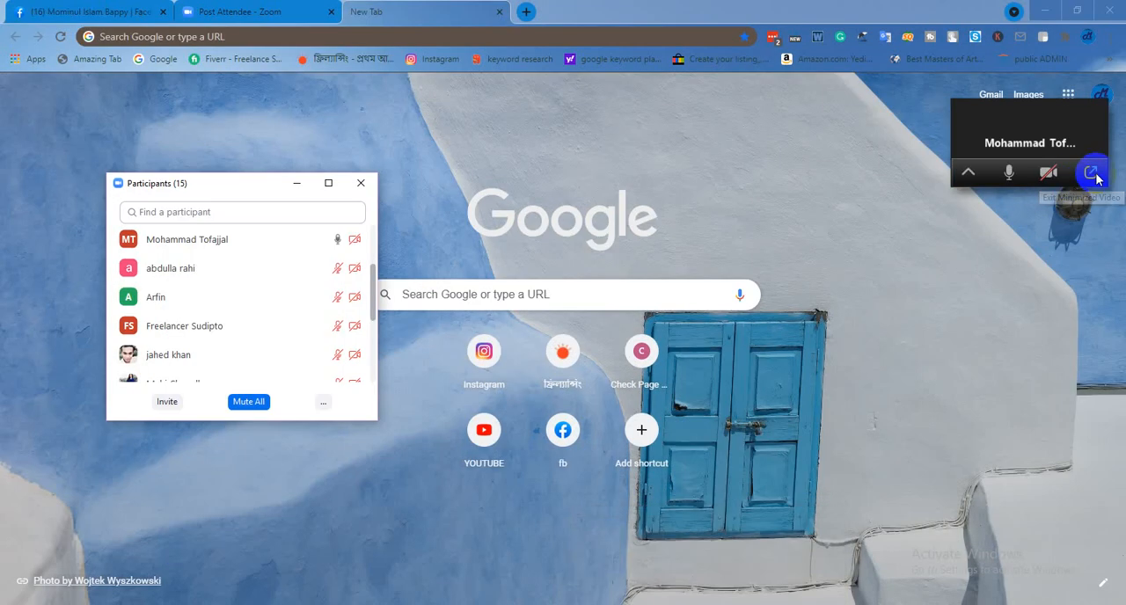
Return to the full Zoom meeting window and start sharing the Google Chrome New Tab window
left_click(1093, 168)
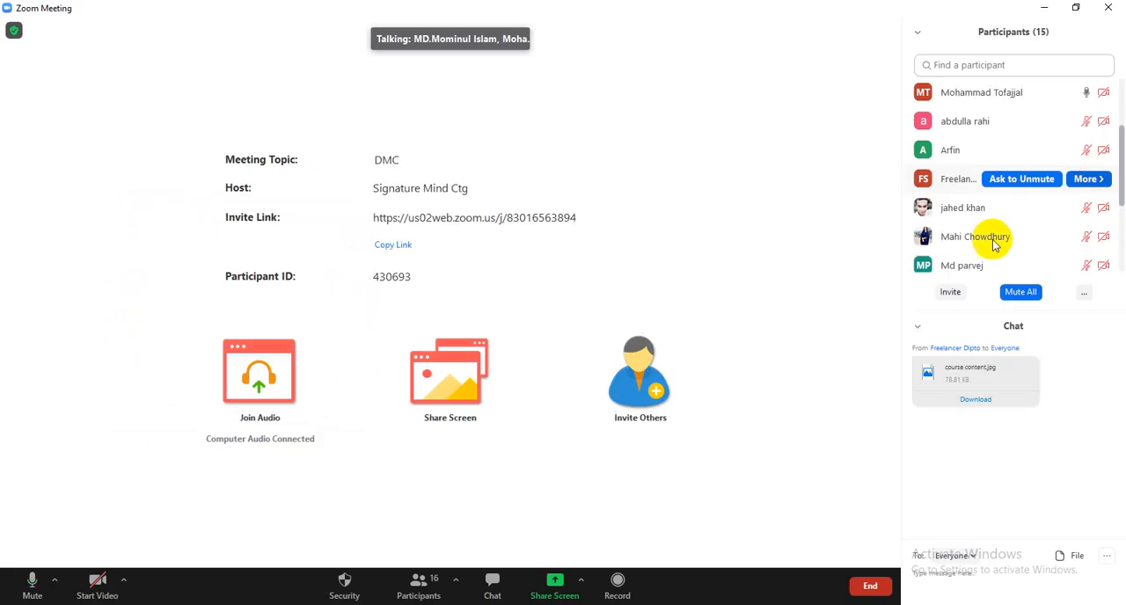
left_click(577, 576)
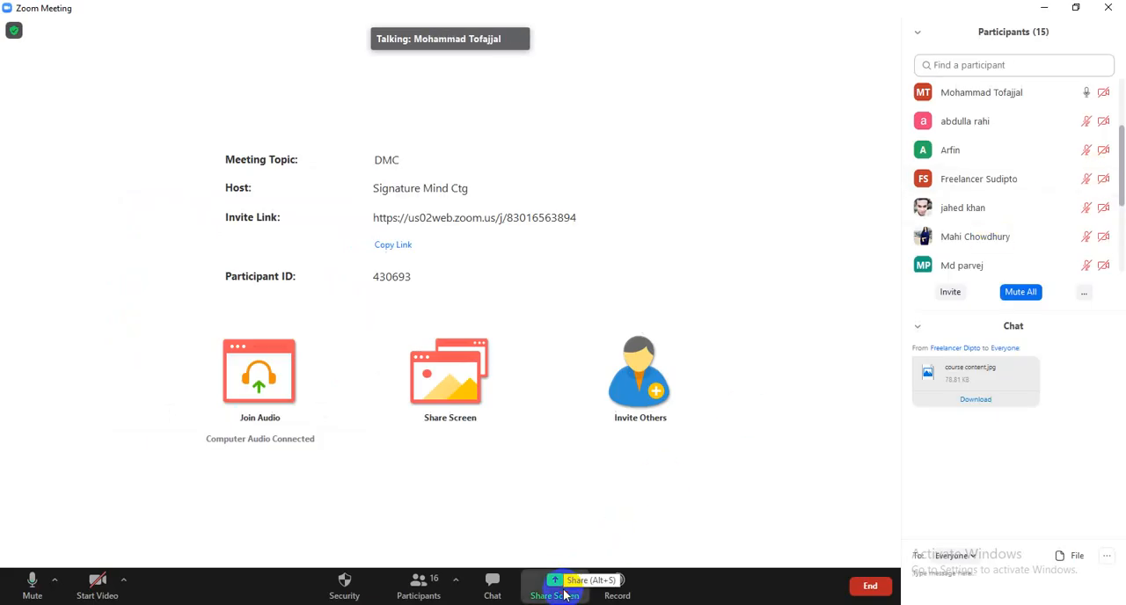
left_click(528, 435)
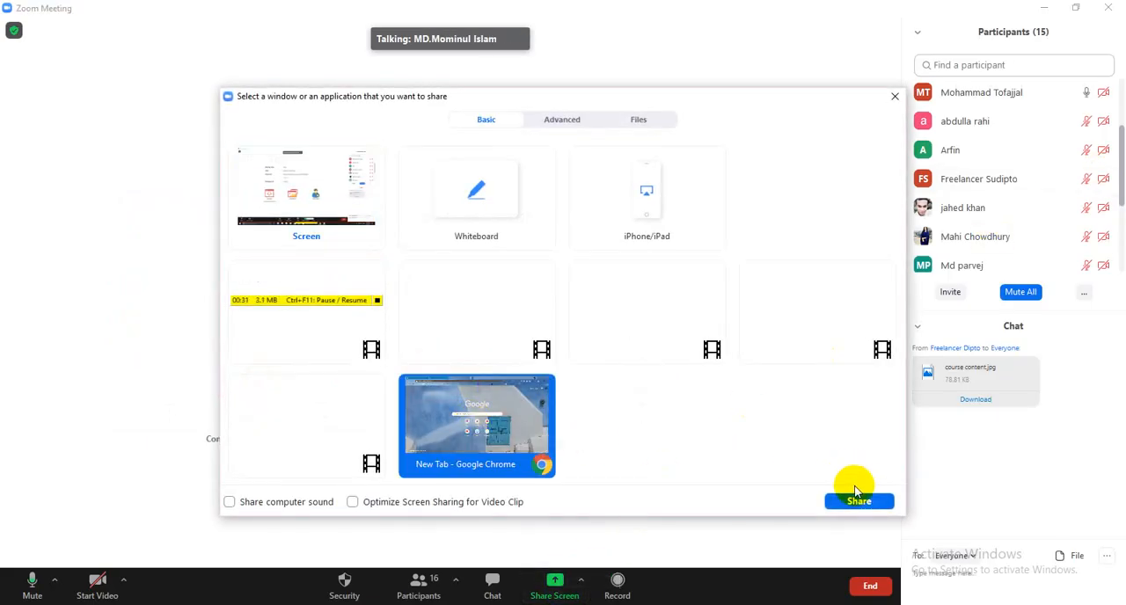
left_click(858, 502)
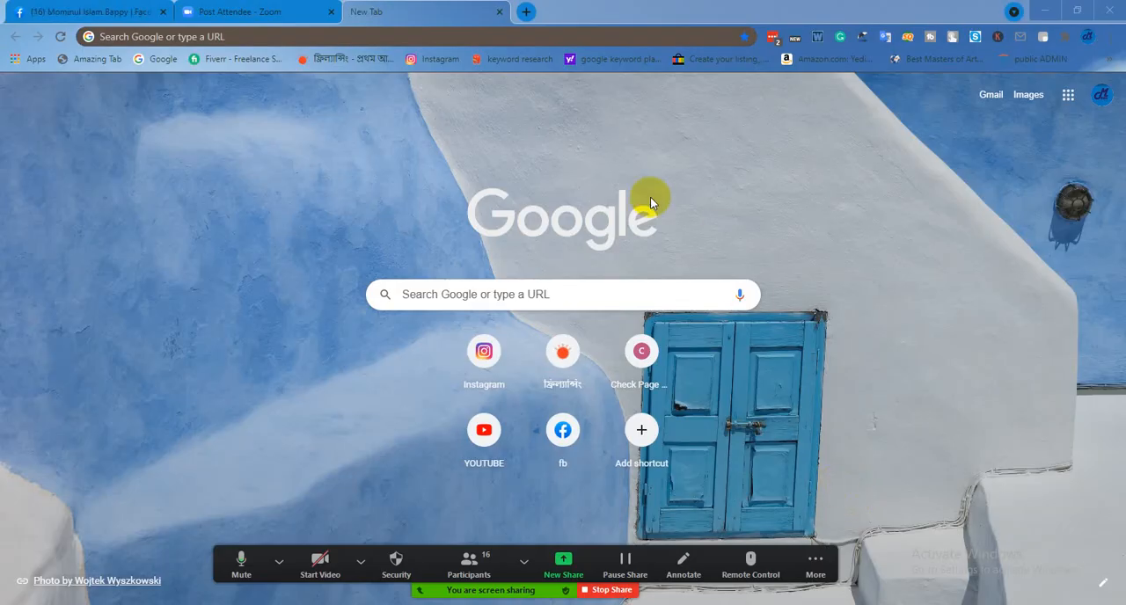
Open Fiverr from the saved bookmarks and go to the seller's own profile page
left_click(266, 63)
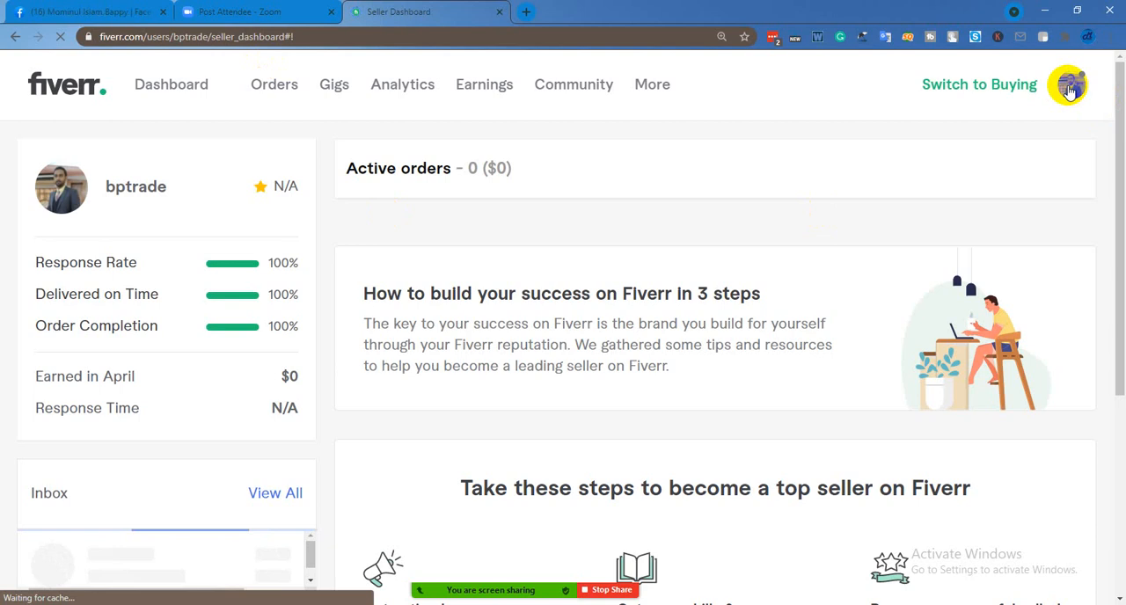
left_click(1068, 88)
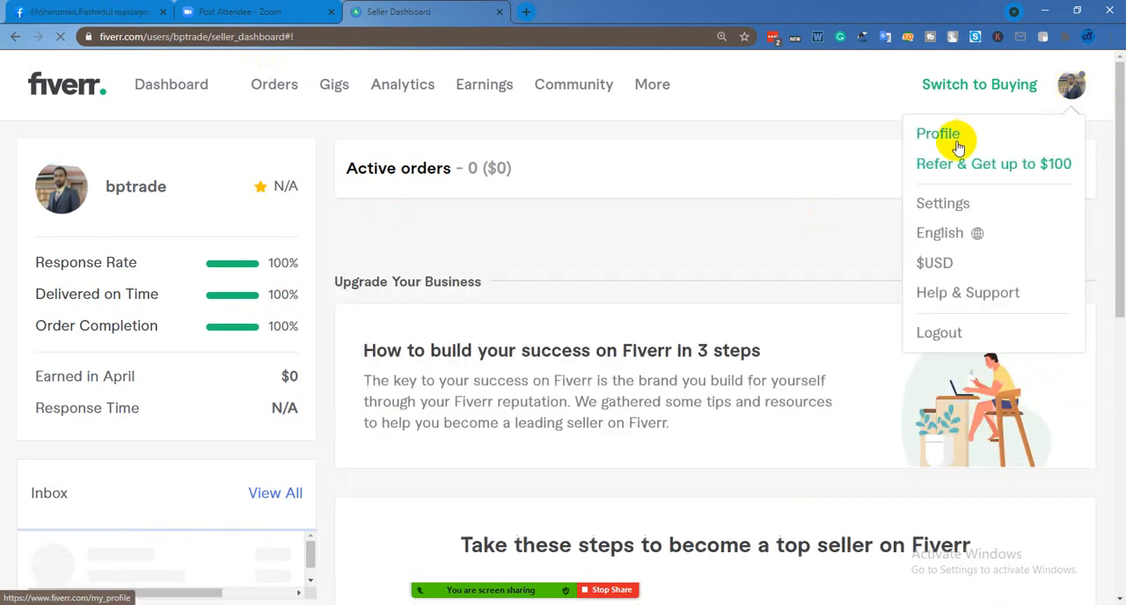
left_click(510, 584)
left_click(524, 577)
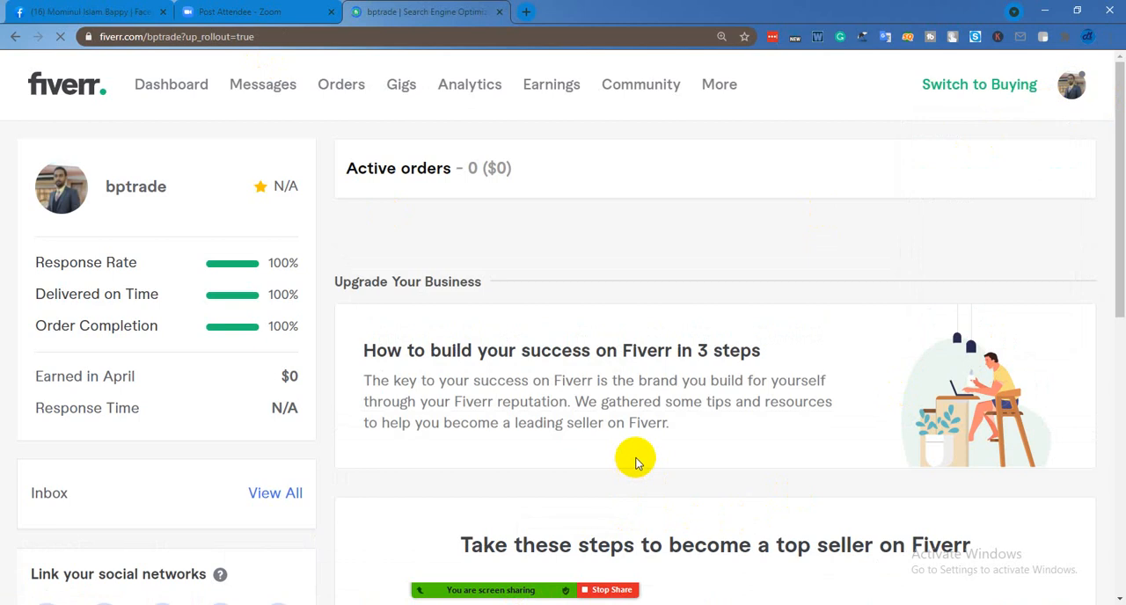
Review the profile's summary card, active gigs and Learn from Fiverr course section
scroll(176, 422, "down", 1)
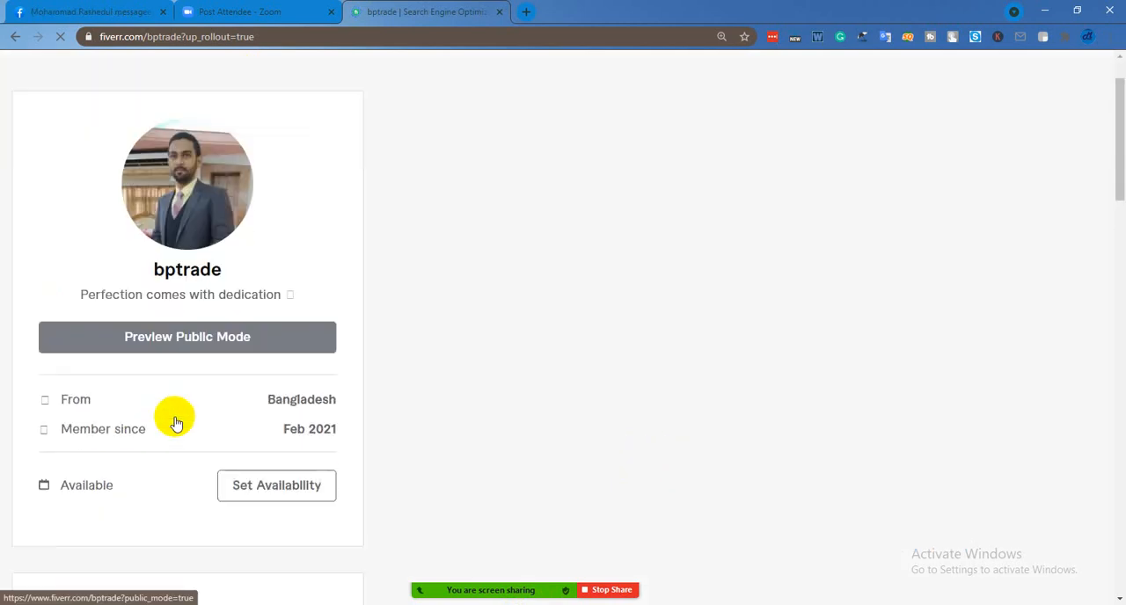
scroll(176, 423, "down", 5)
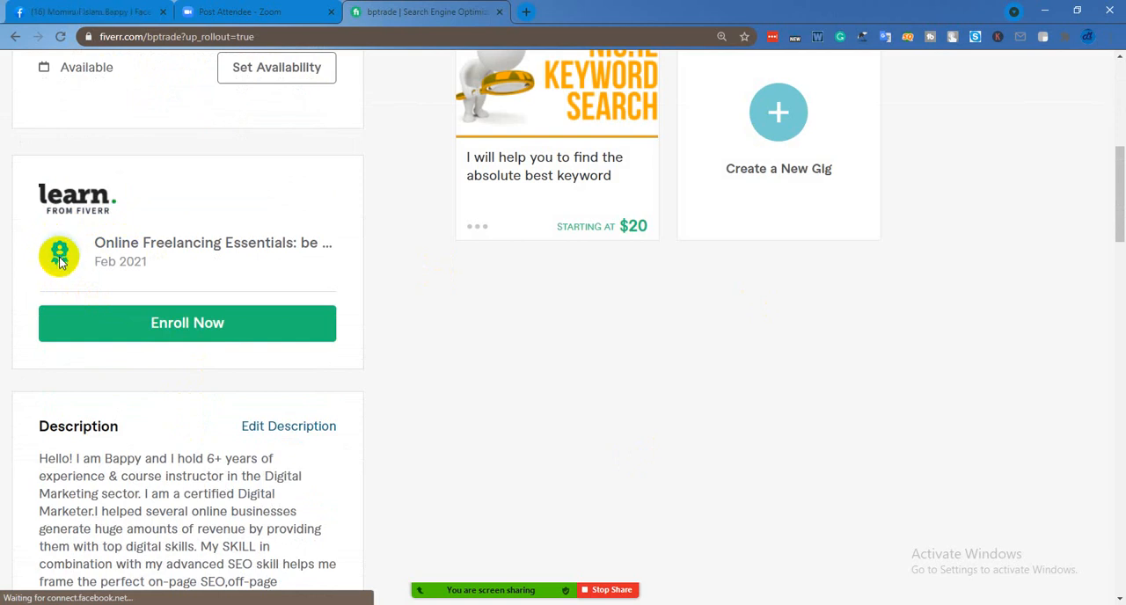
scroll(217, 302, "up", 5)
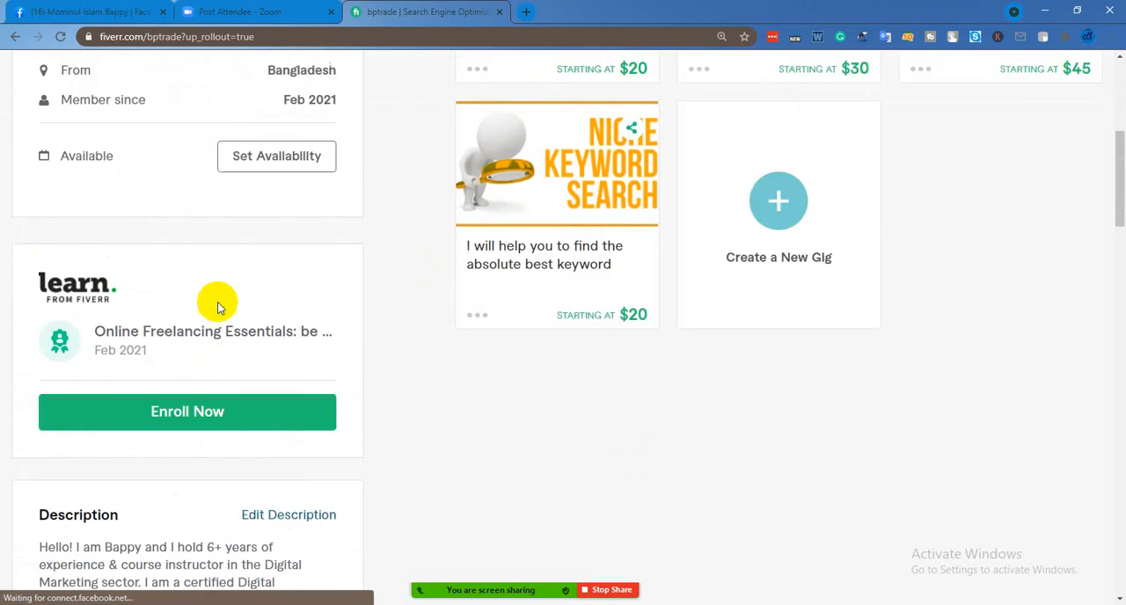
scroll(219, 303, "down", 3)
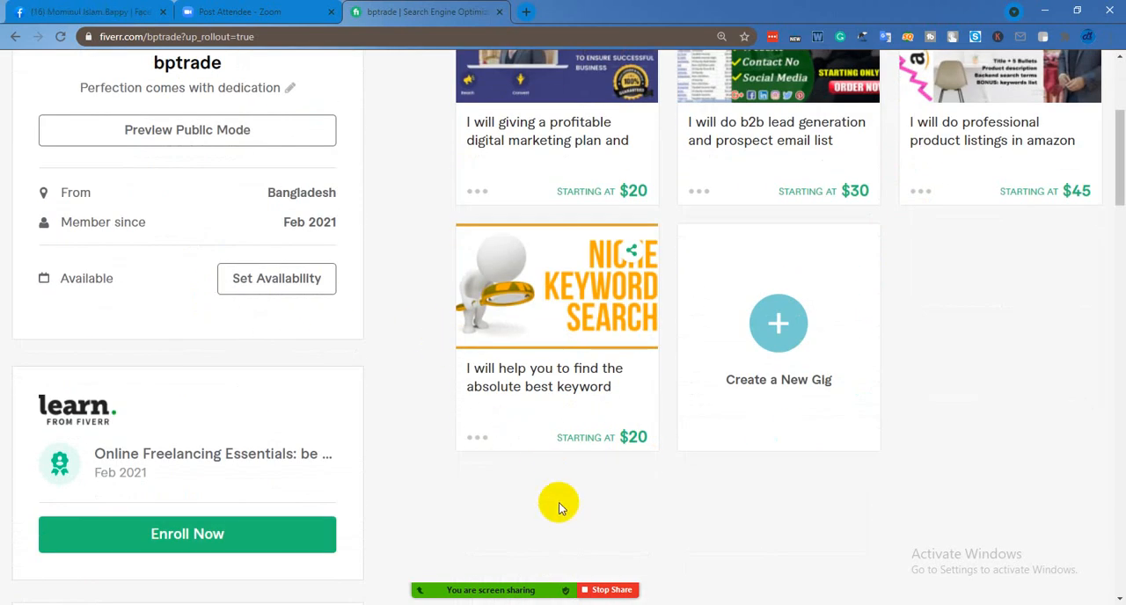
scroll(315, 471, "up", 2)
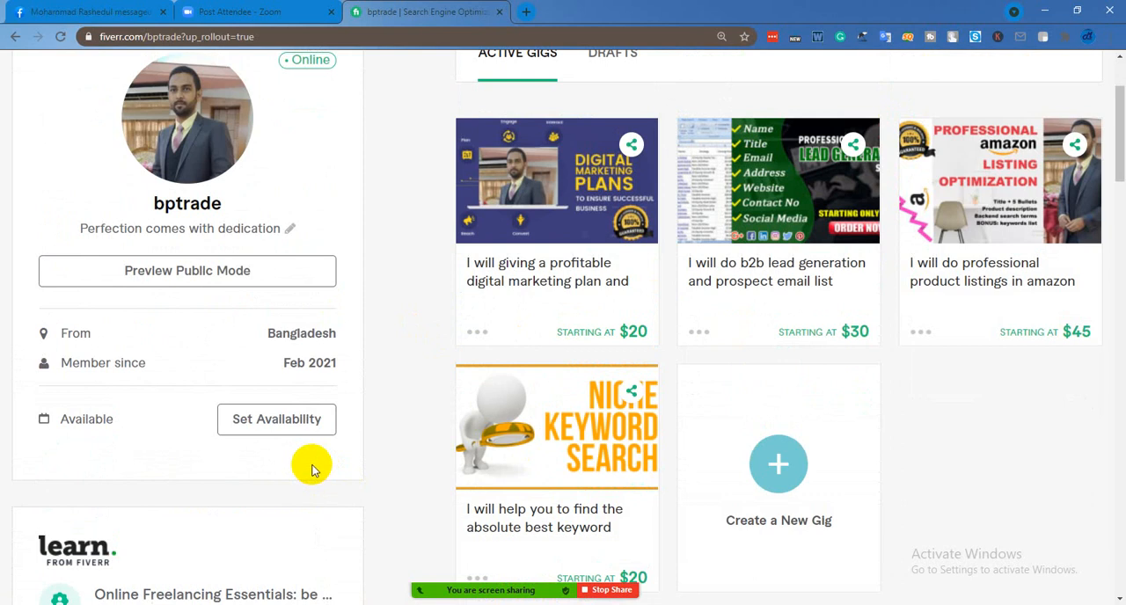
scroll(313, 471, "down", 2)
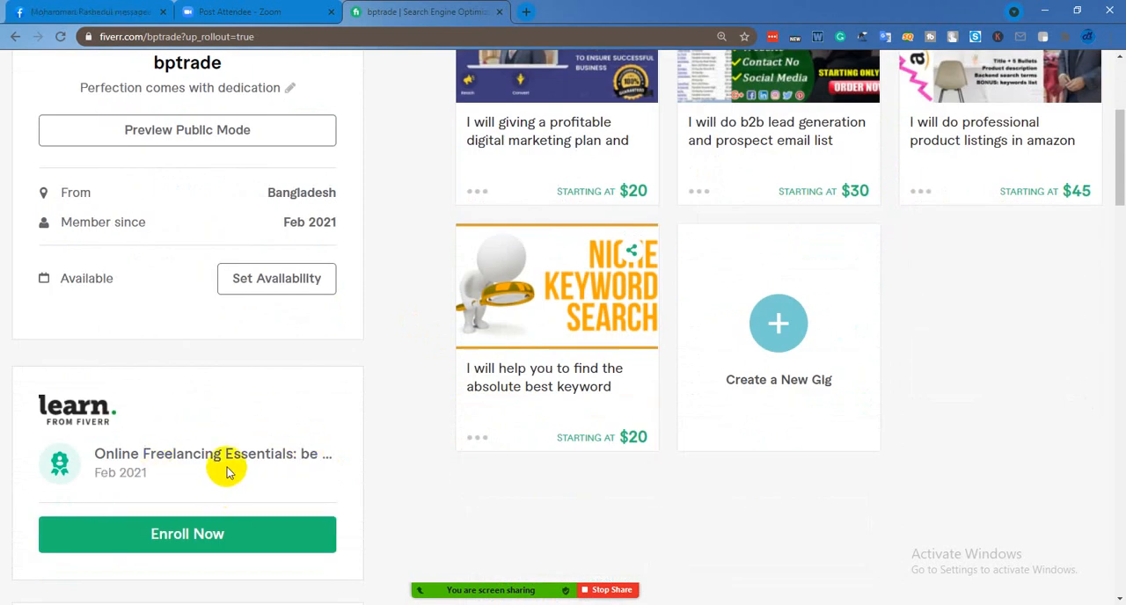
Examine the profile's description, languages, tests taken and linked accounts sections
scroll(181, 440, "down", 8)
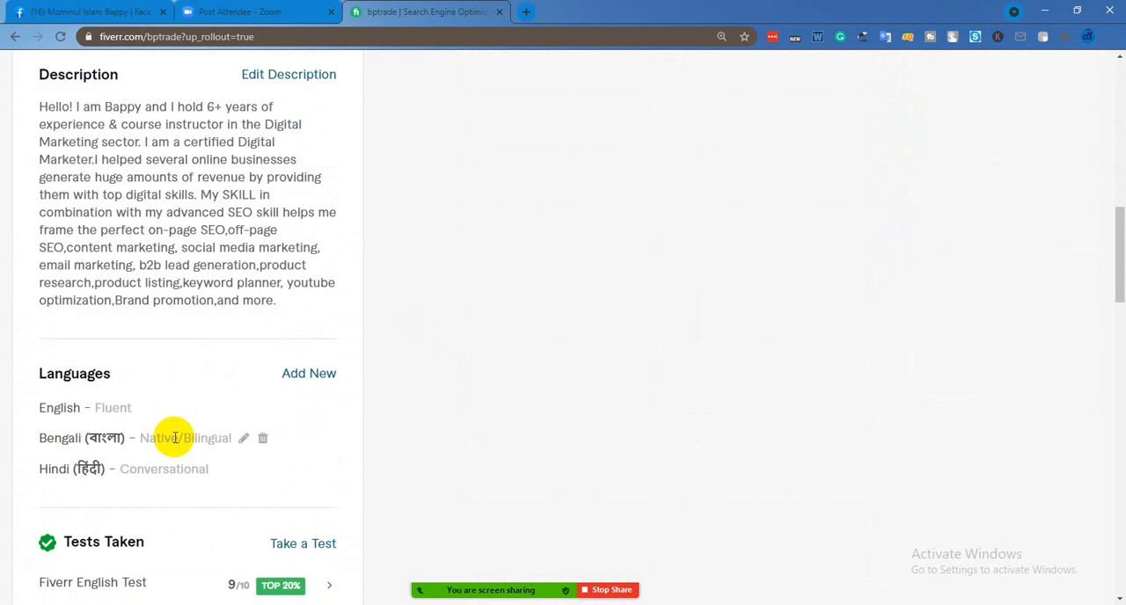
scroll(143, 430, "down", 3)
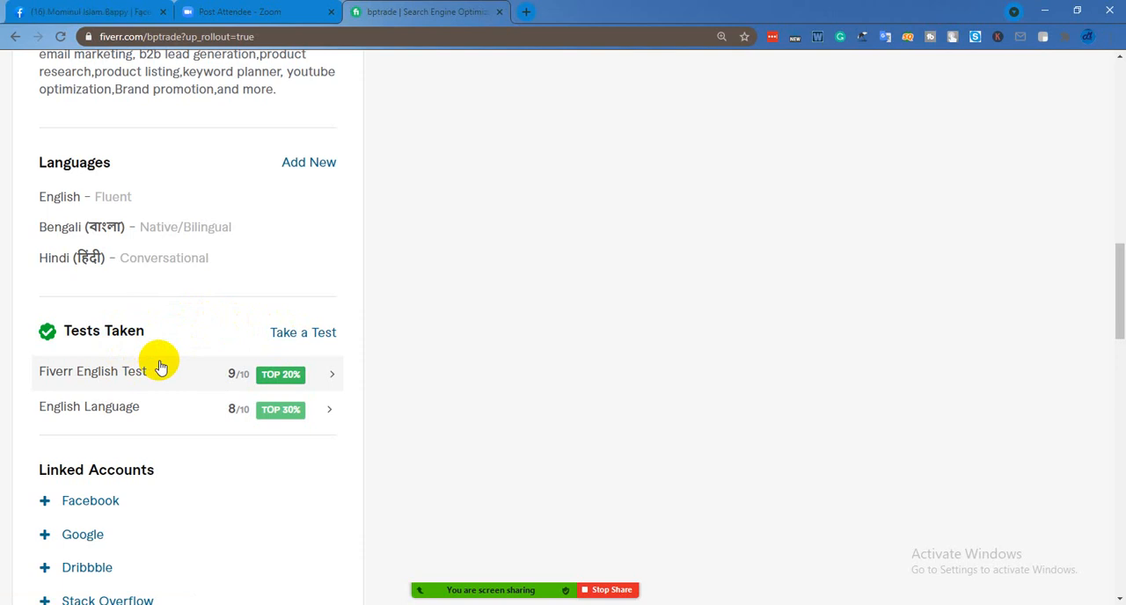
scroll(282, 354, "up", 2)
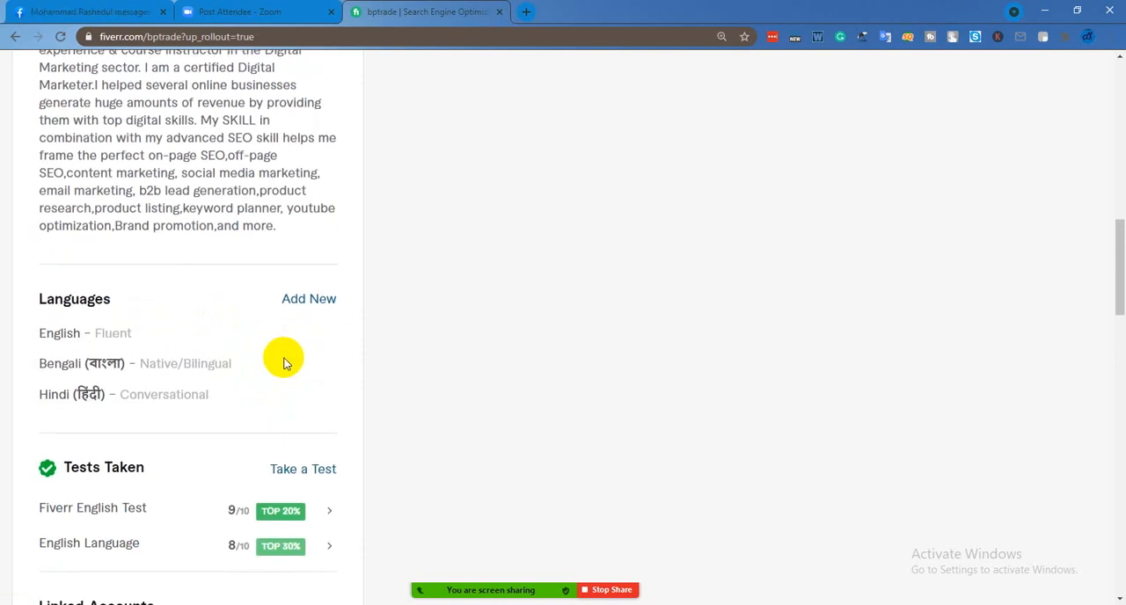
scroll(282, 361, "down", 3)
scroll(202, 361, "up", 1)
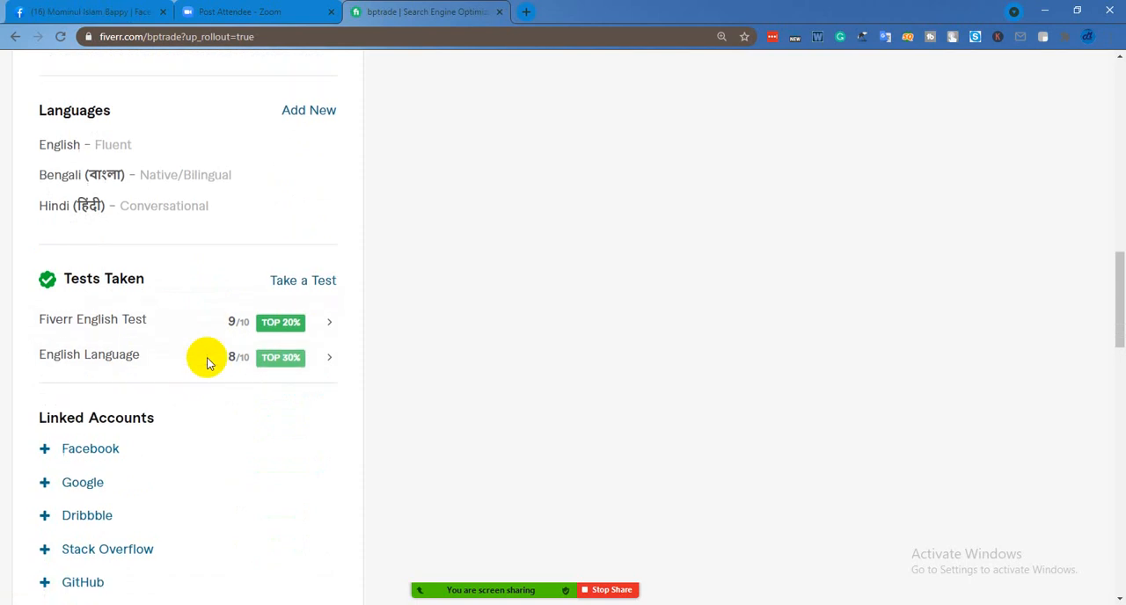
scroll(208, 363, "up", 1)
scroll(207, 361, "up", 2)
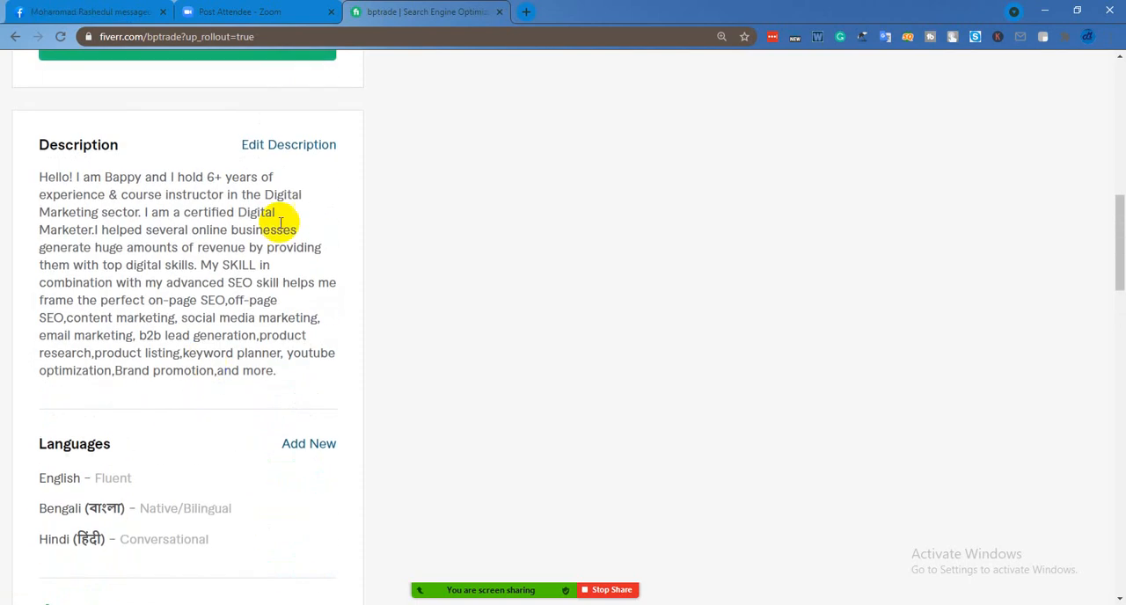
scroll(229, 308, "down", 2)
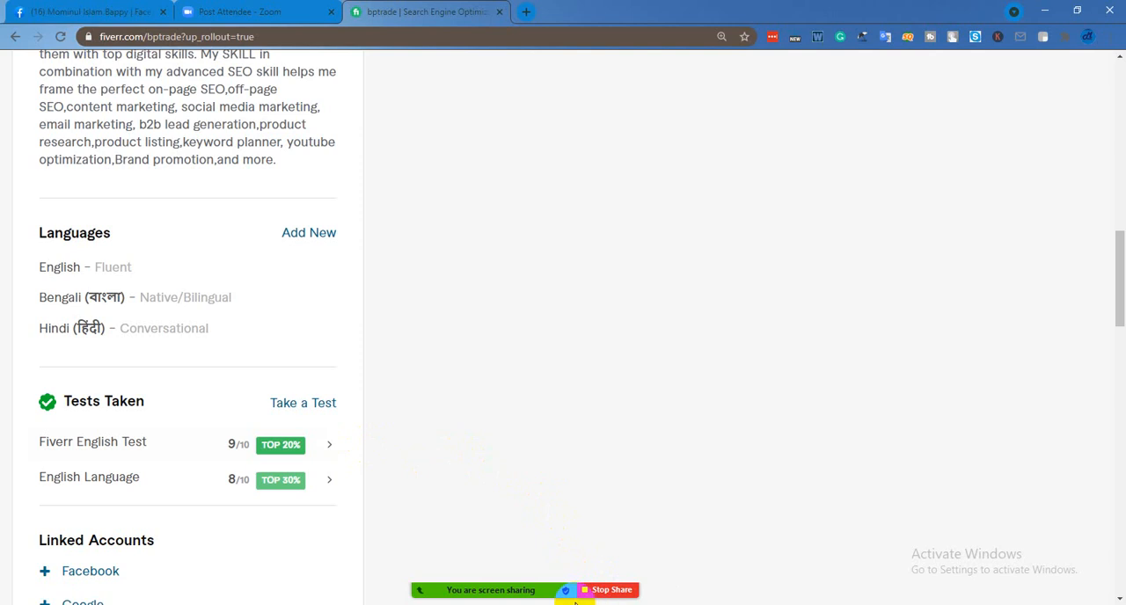
Mute all current and new Zoom participants, still allowing them to unmute themselves, and move the Participants window off the profile details
mouse_move(556, 589)
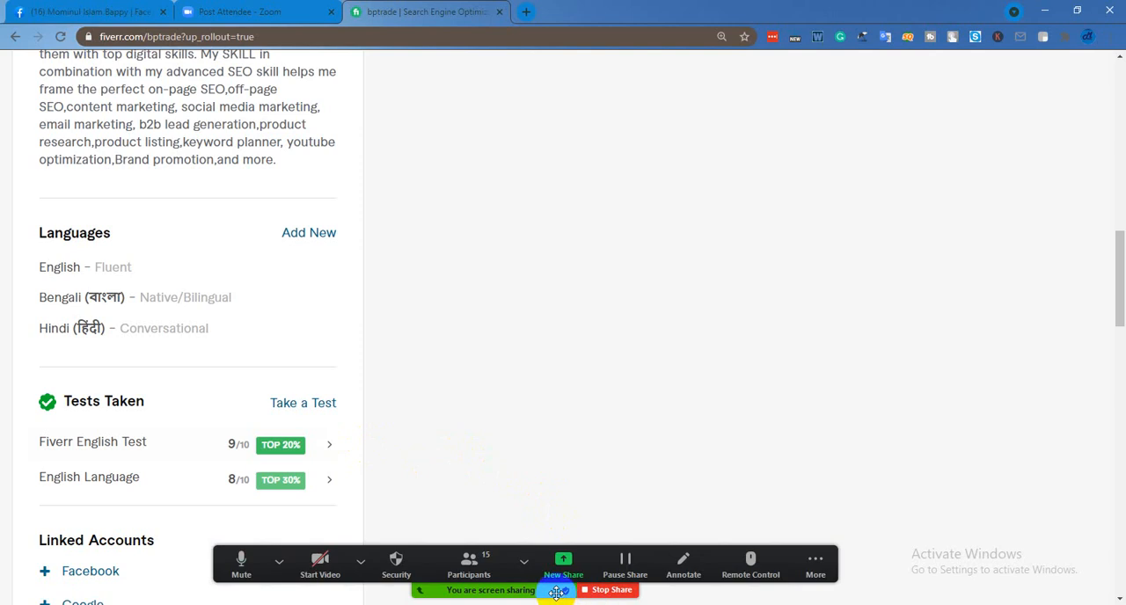
left_click(503, 570)
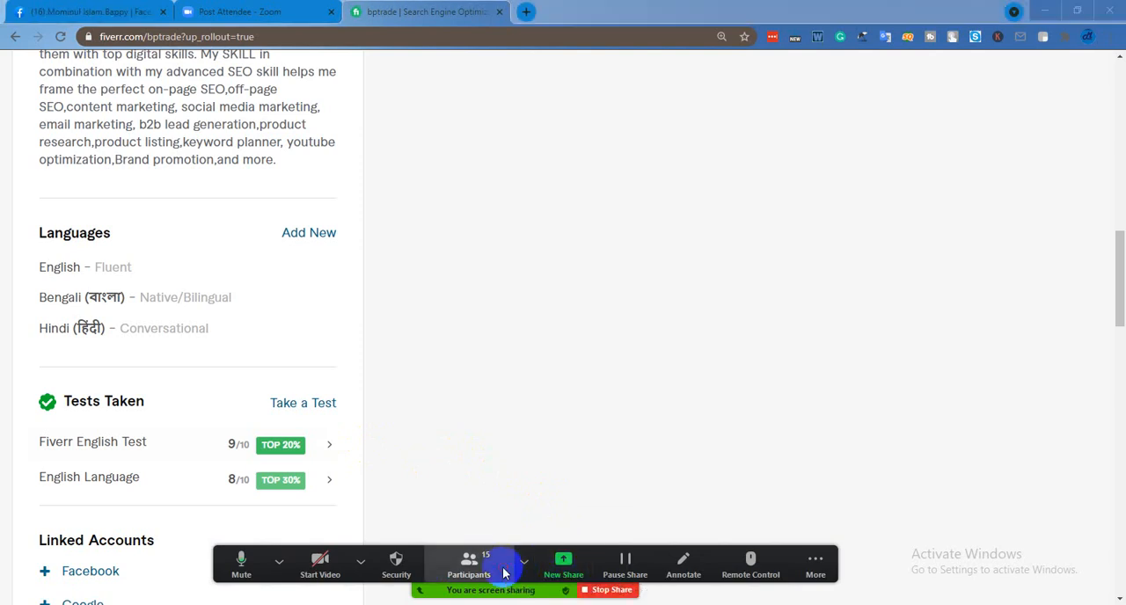
left_click(251, 401)
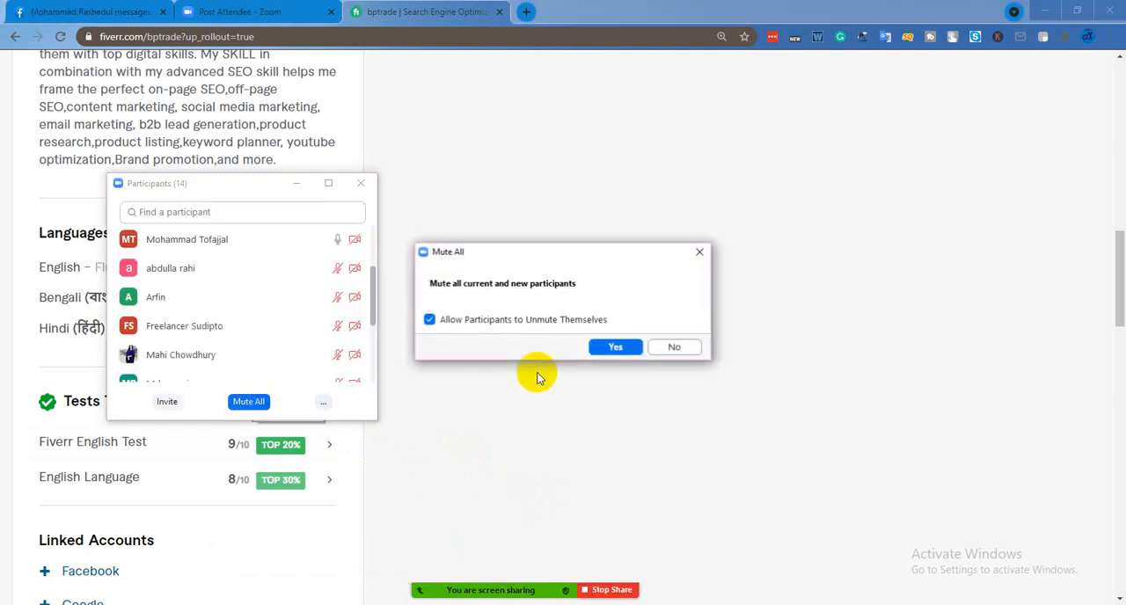
left_click(619, 345)
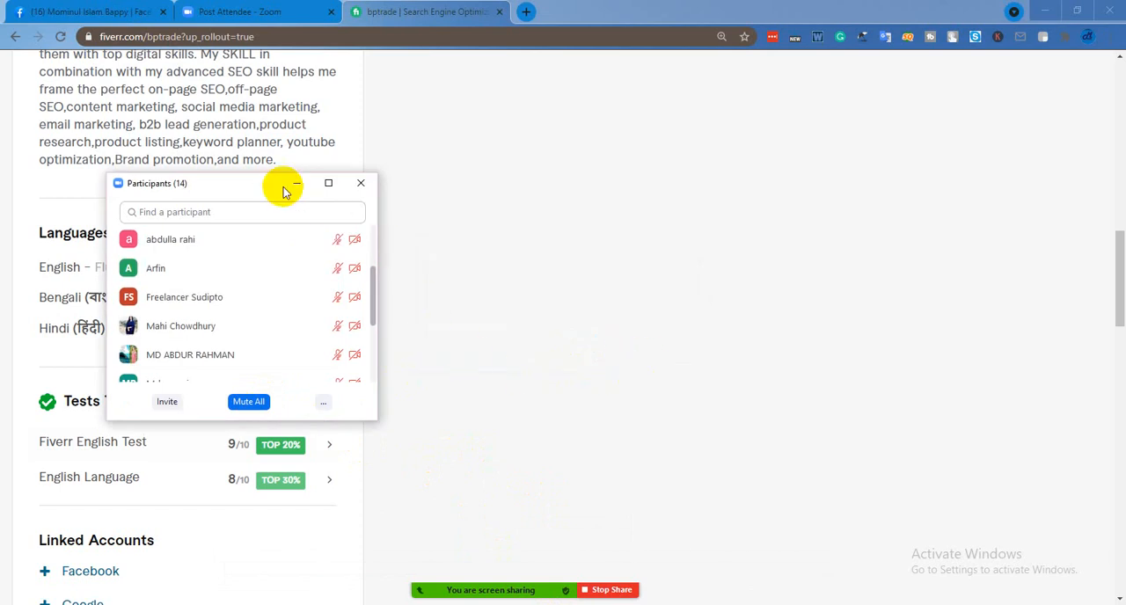
left_click_drag(259, 183, 701, 253)
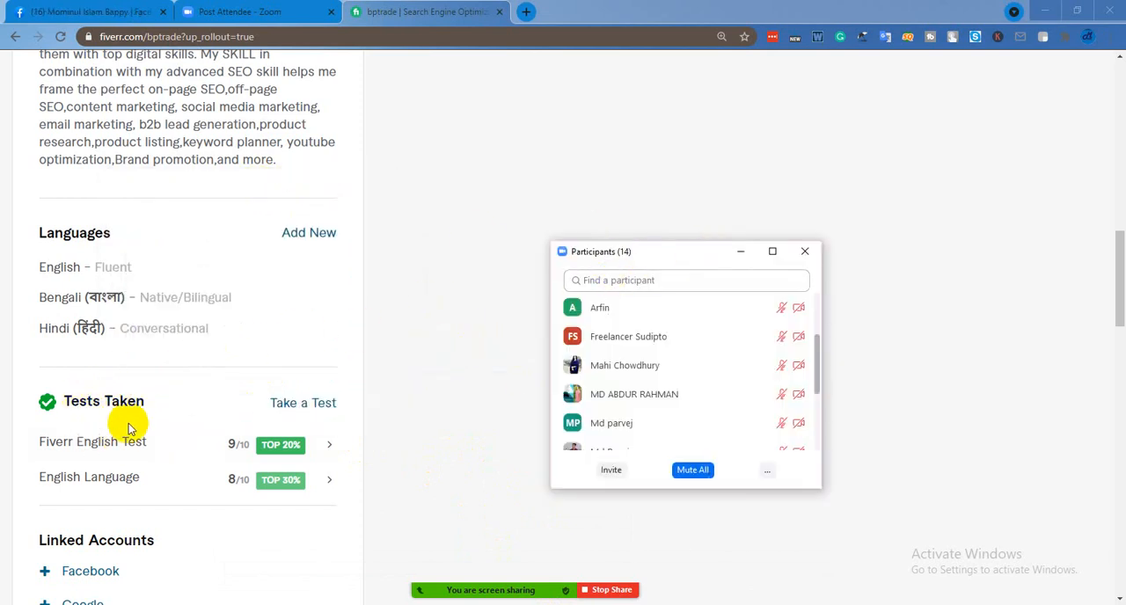
Open the list of available Fiverr skill tests, look through its categories with the Participants window moved aside, and close the list
left_click(318, 409)
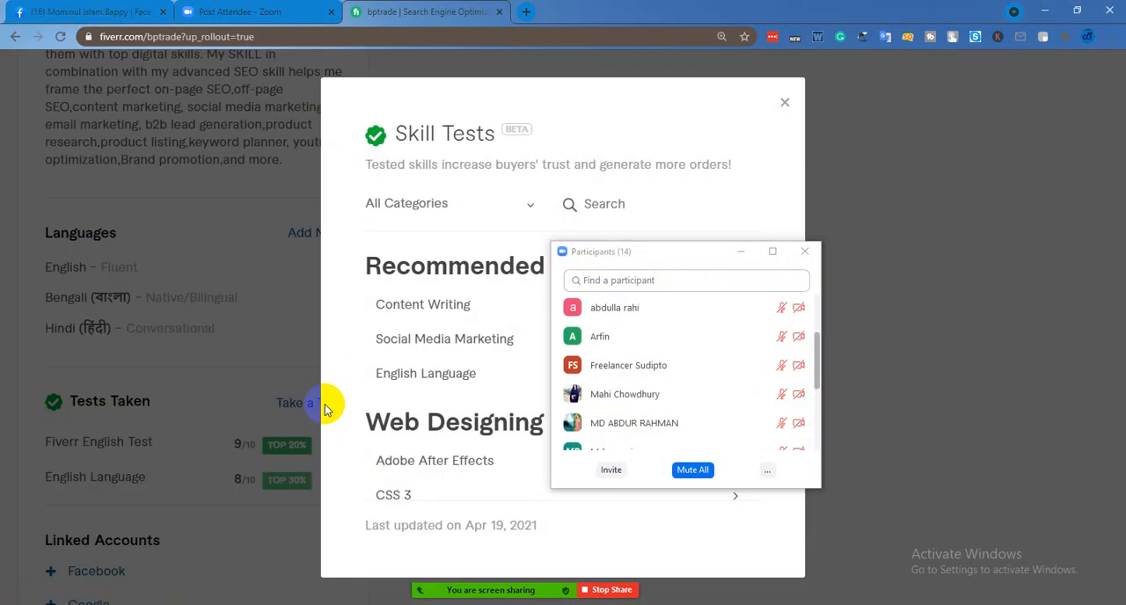
left_click_drag(693, 263, 1034, 197)
scroll(680, 332, "down", 2)
scroll(669, 339, "down", 2)
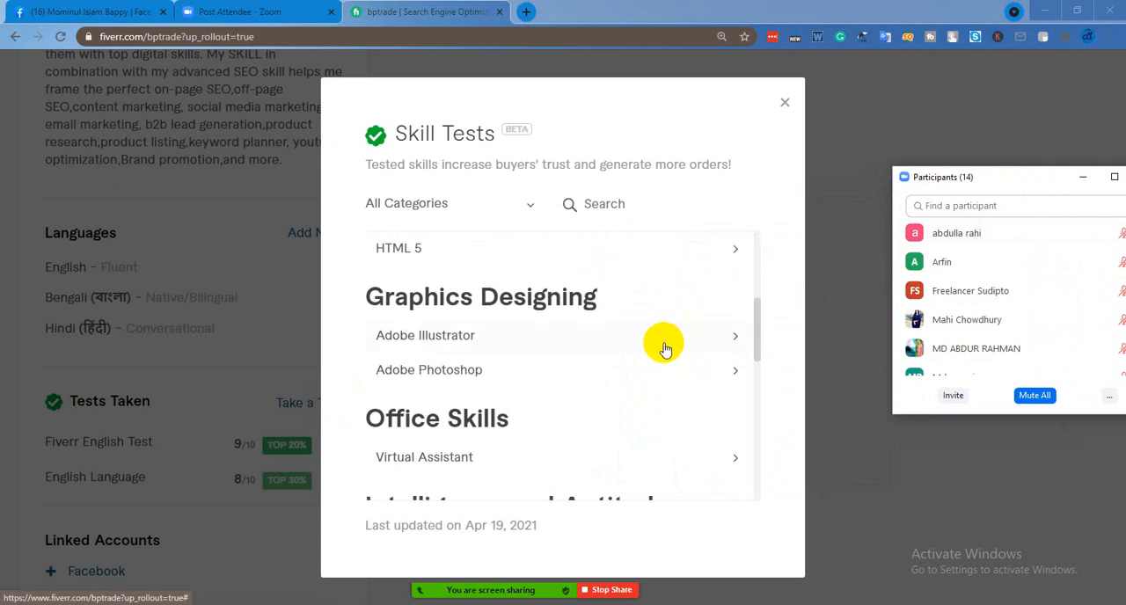
scroll(597, 325, "down", 2)
scroll(599, 334, "down", 5)
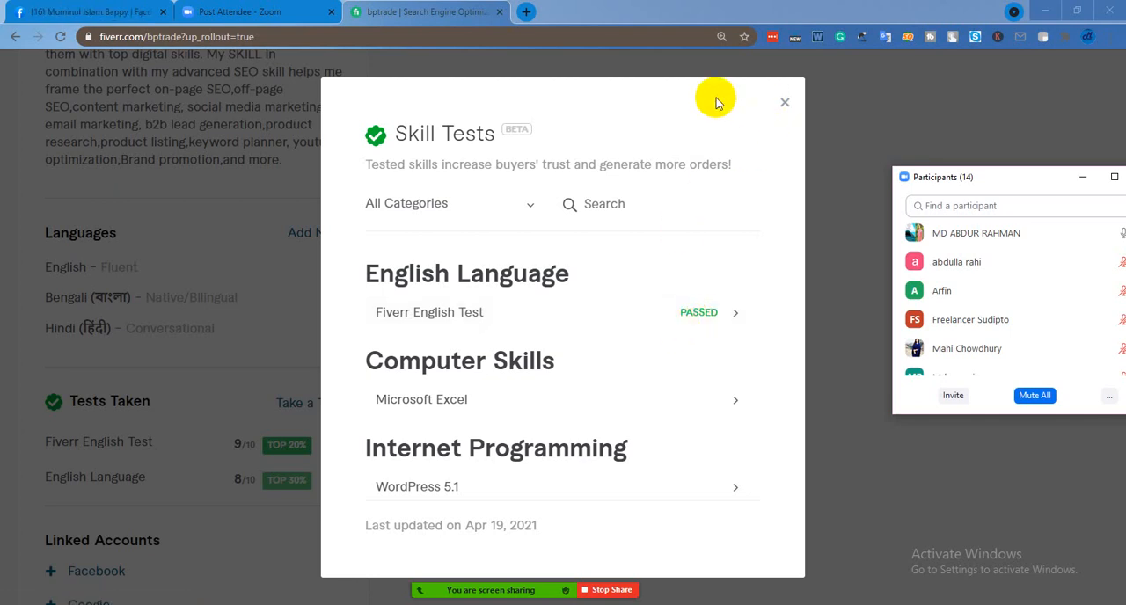
left_click(784, 105)
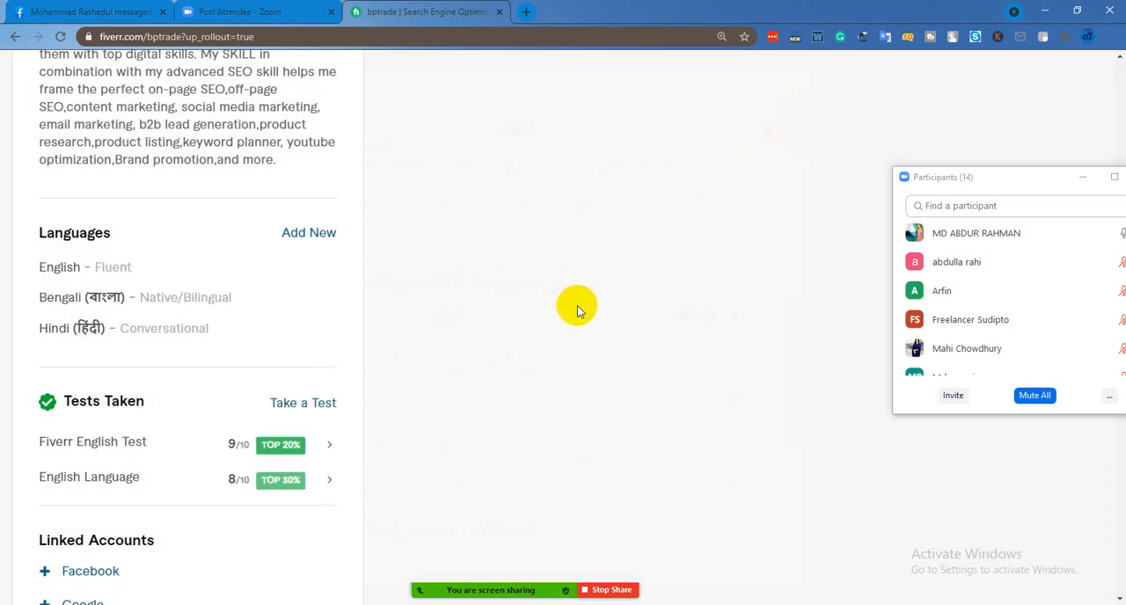
Place the Participants window over the profile card beside the gigs and mute all Zoom participants again
left_click_drag(1006, 180, 251, 194)
scroll(730, 307, "up", 5)
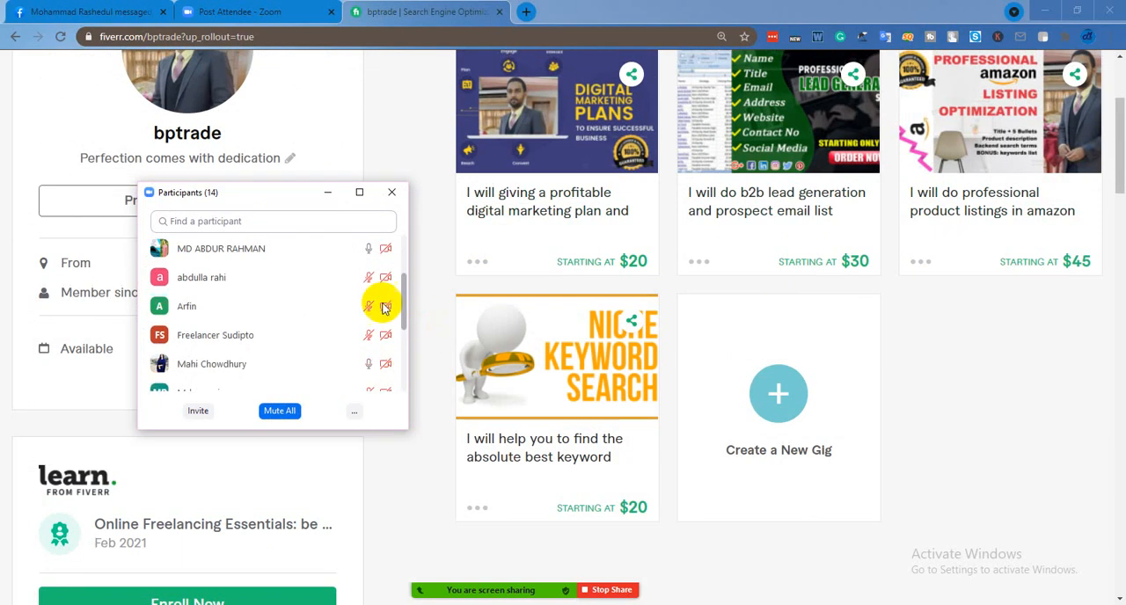
mouse_move(390, 304)
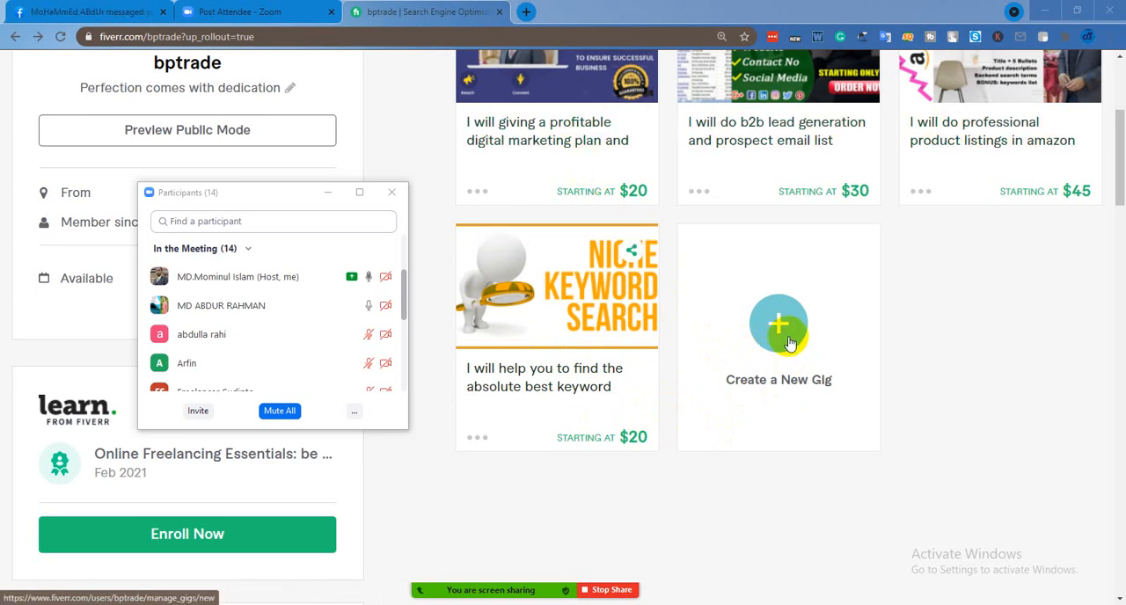
left_click(289, 410)
left_click(607, 347)
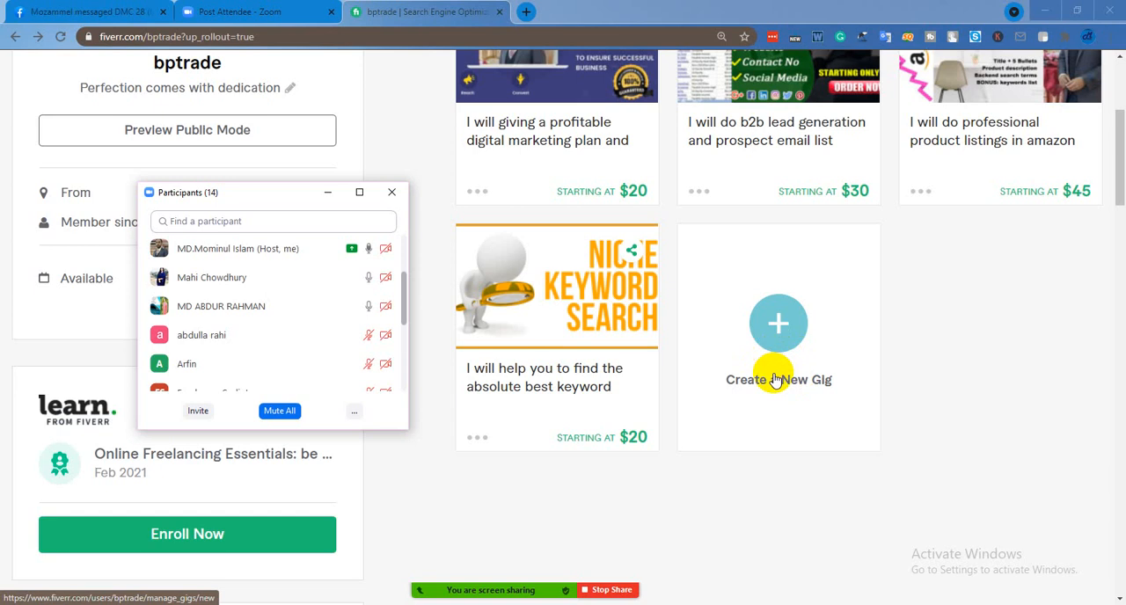
left_click(780, 339)
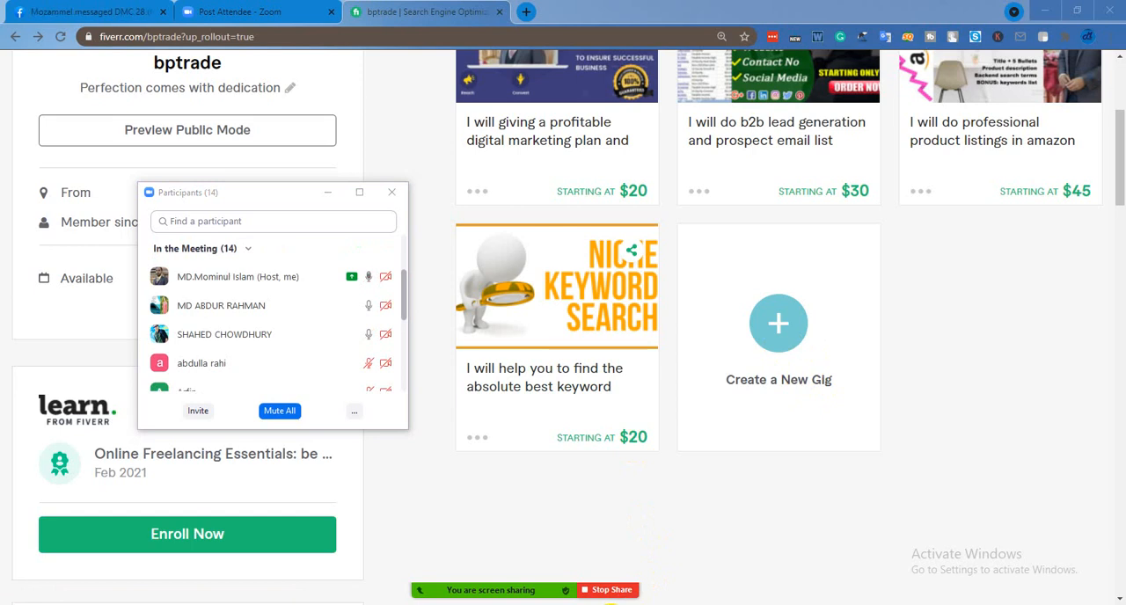
Switch to the Opera browser and load fiverr.com there
left_click(610, 604)
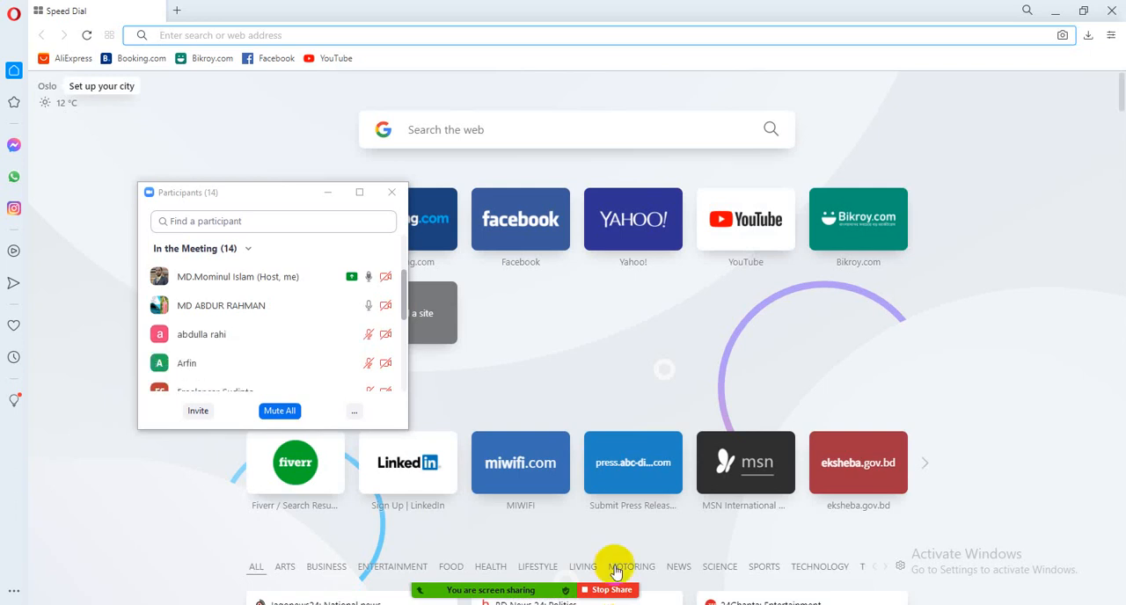
mouse_move(395, 336)
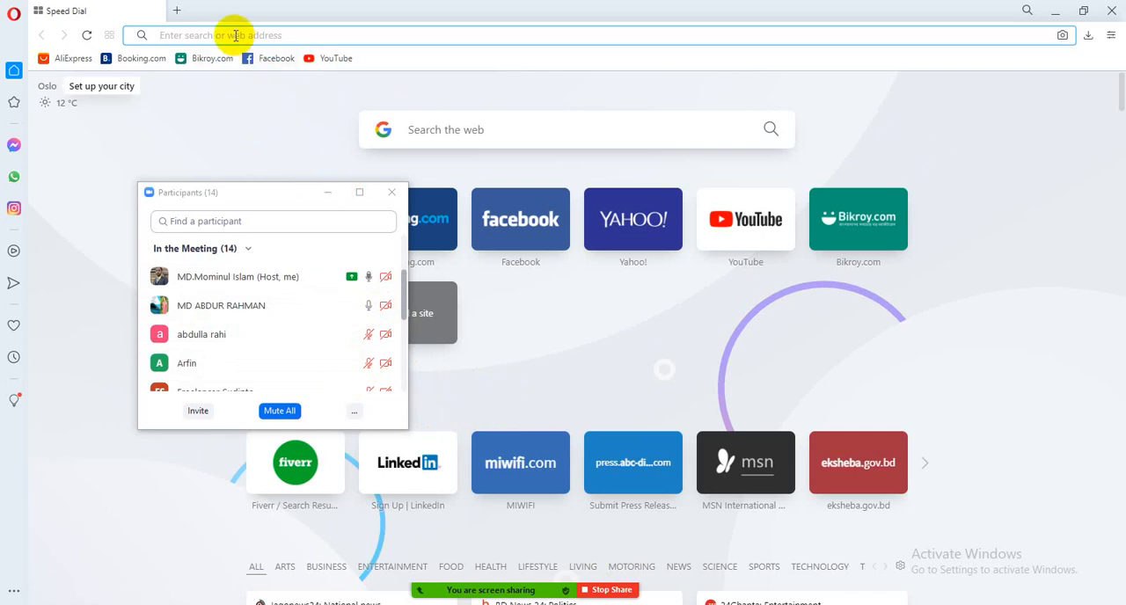
type("fiverr.com")
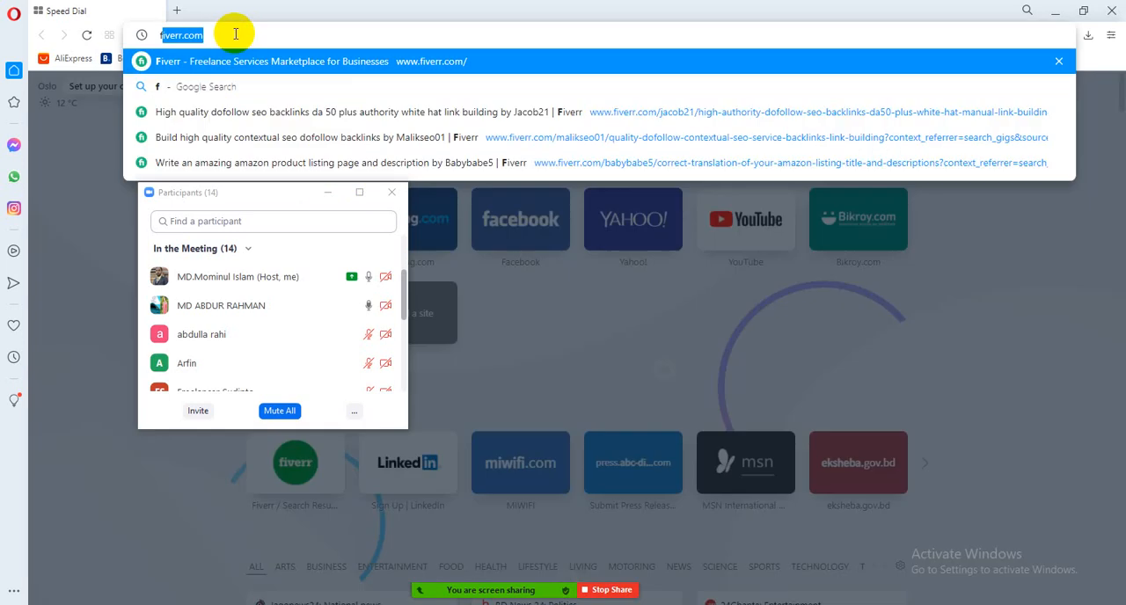
key("Return")
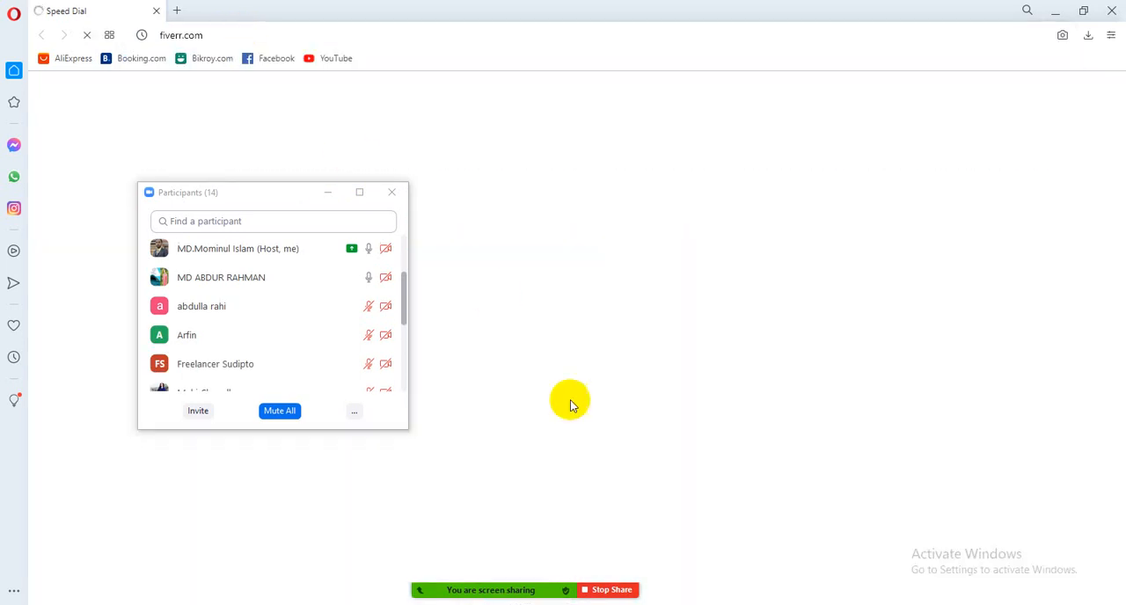
left_click(671, 604)
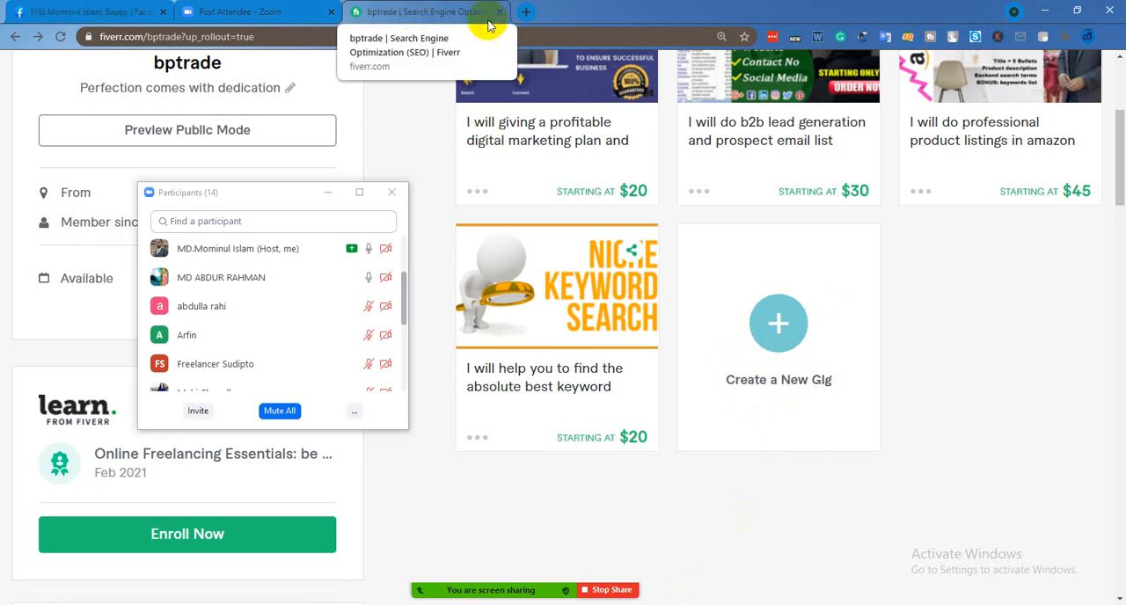
left_click(644, 602)
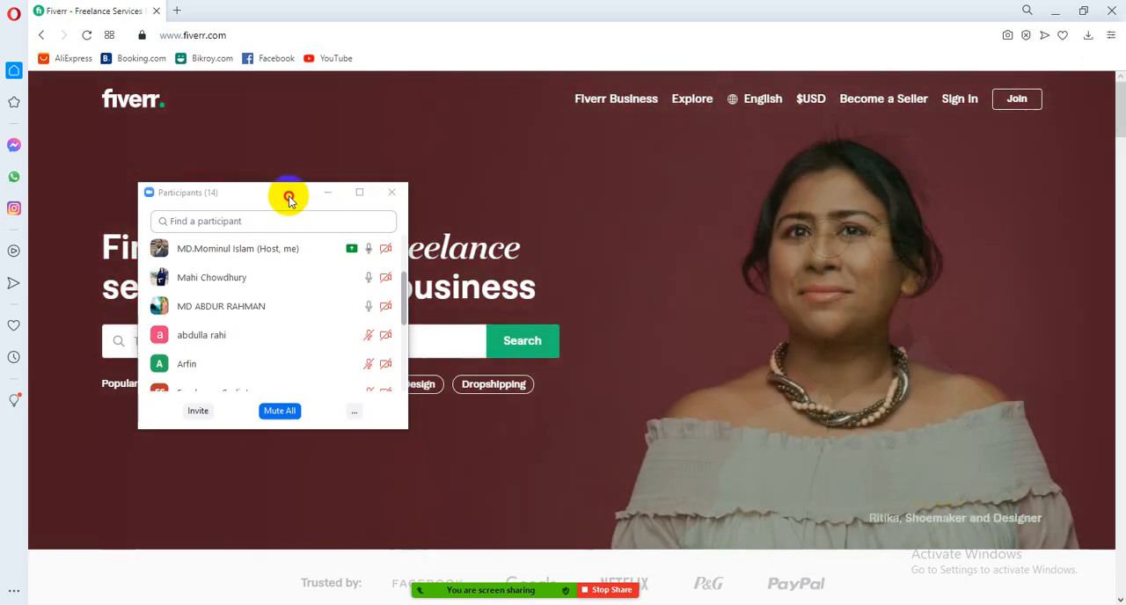
Move the Participants window off the Fiverr search field and search for the suggested service "backlink seo"
left_click_drag(289, 197, 968, 259)
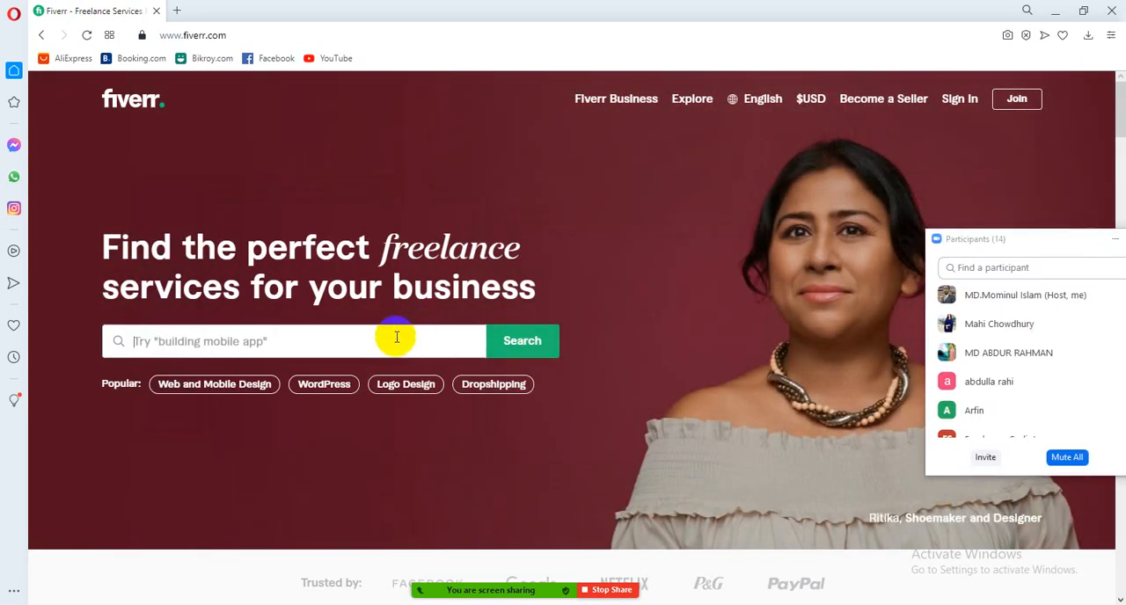
type("bac")
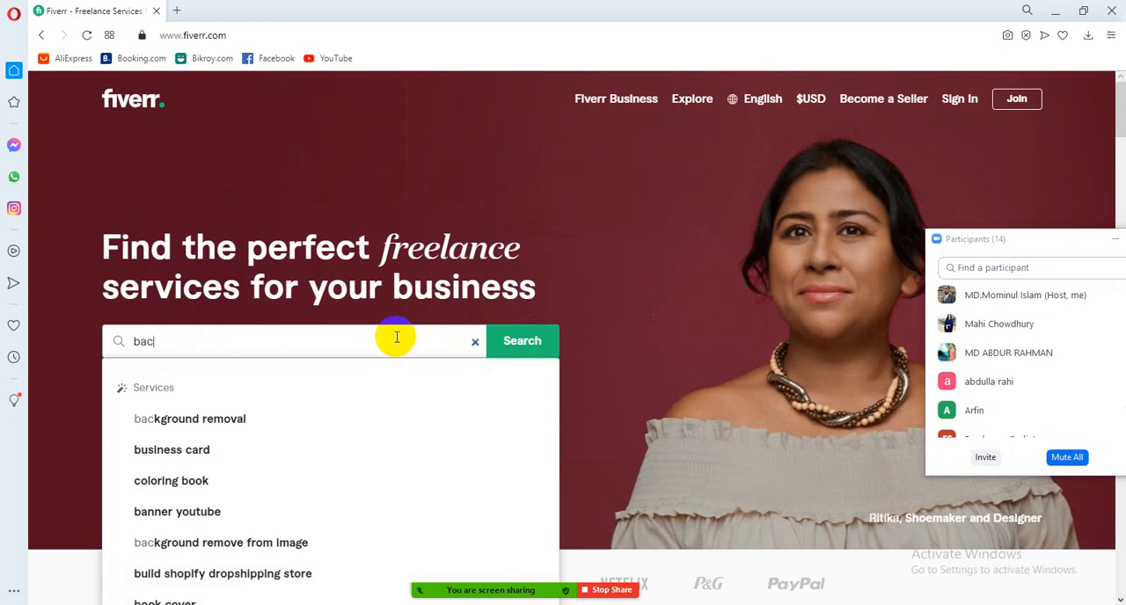
type("k")
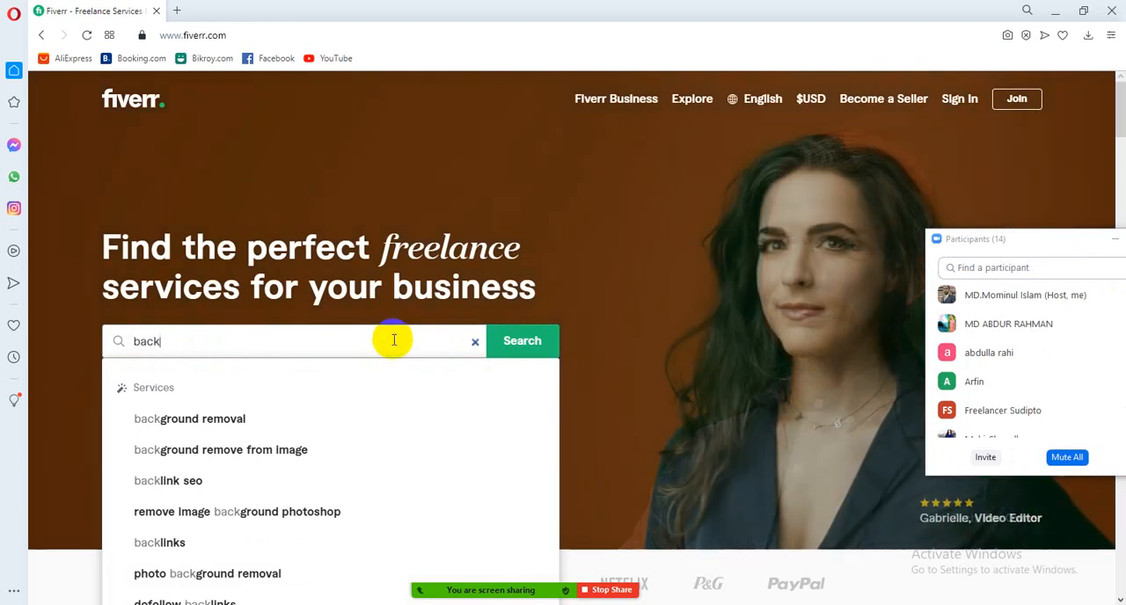
left_click(191, 486)
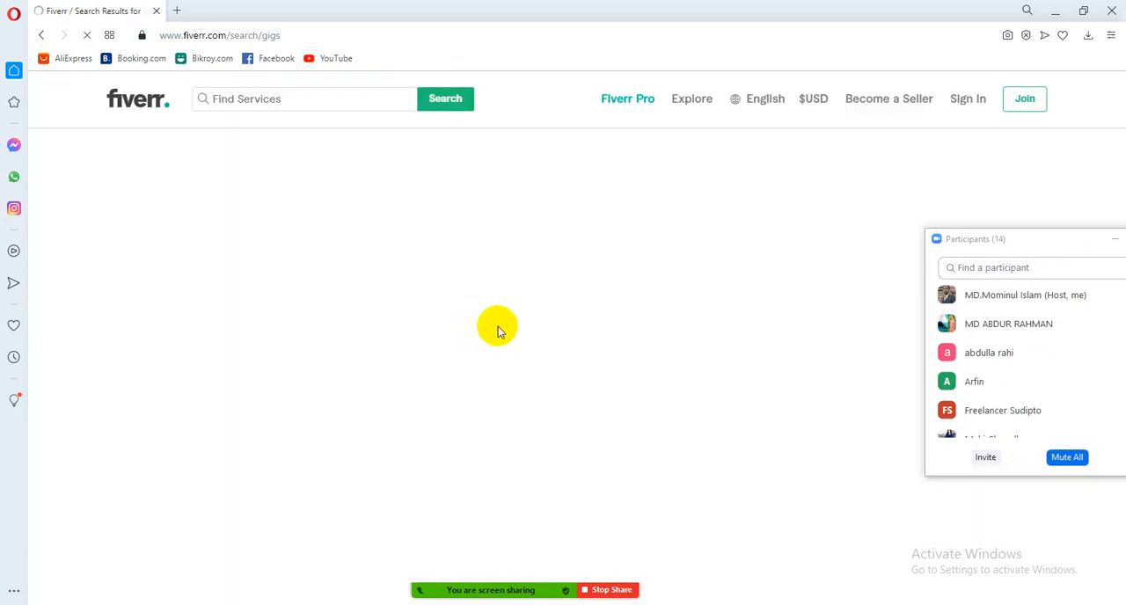
Open the "high quality dofollow SEO backlinks da 50 plus" and "150 SEO backlinks white hat" gigs in new tabs
scroll(547, 396, "down", 5)
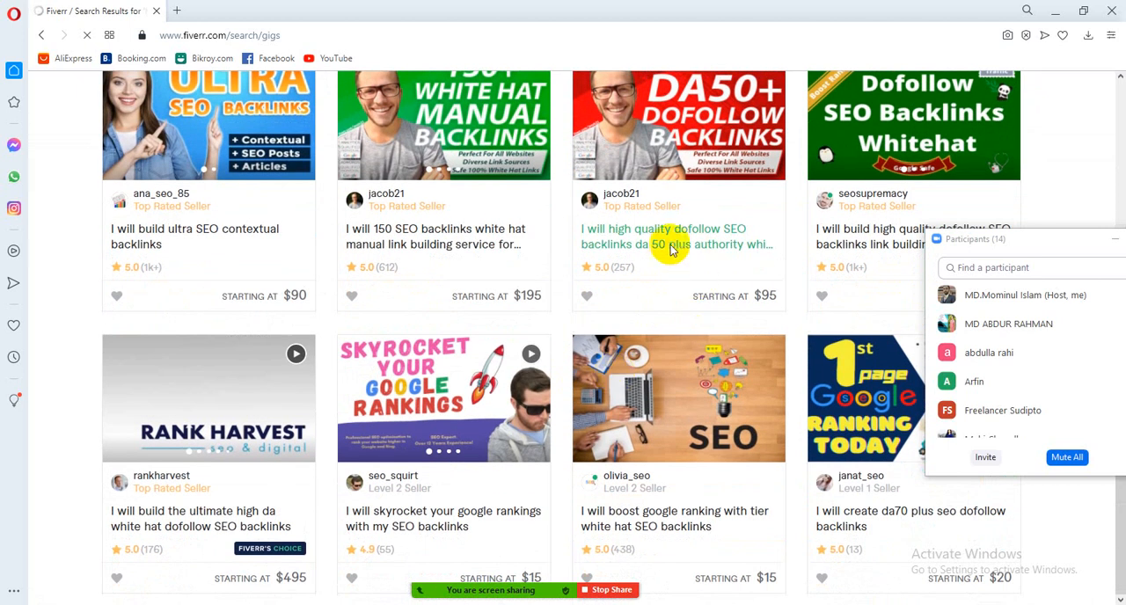
right_click(673, 255)
left_click(675, 255)
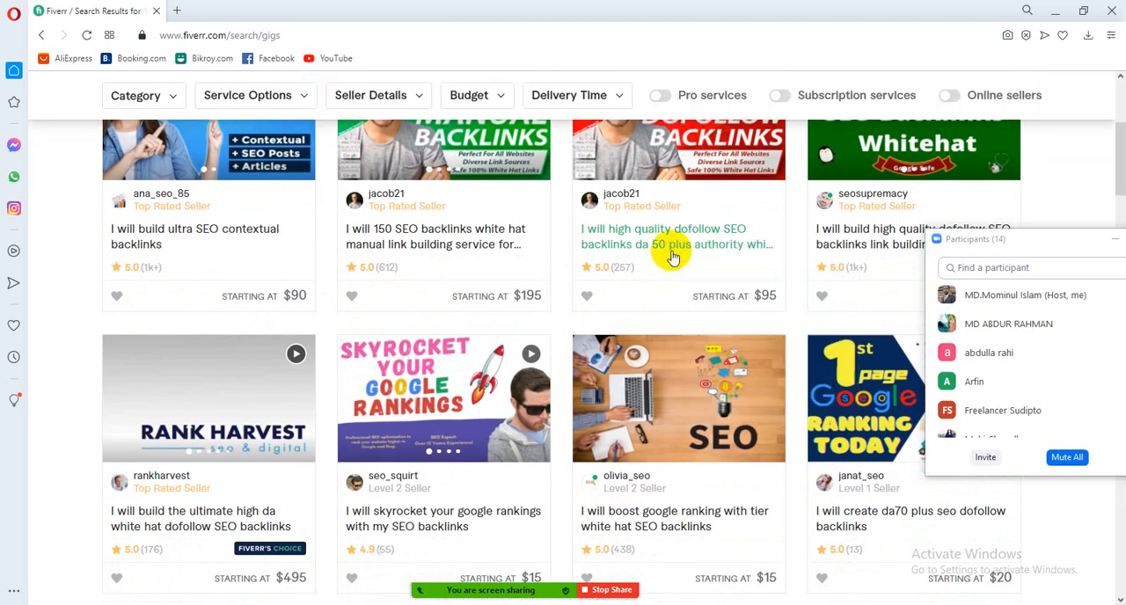
right_click(479, 239)
left_click(497, 254)
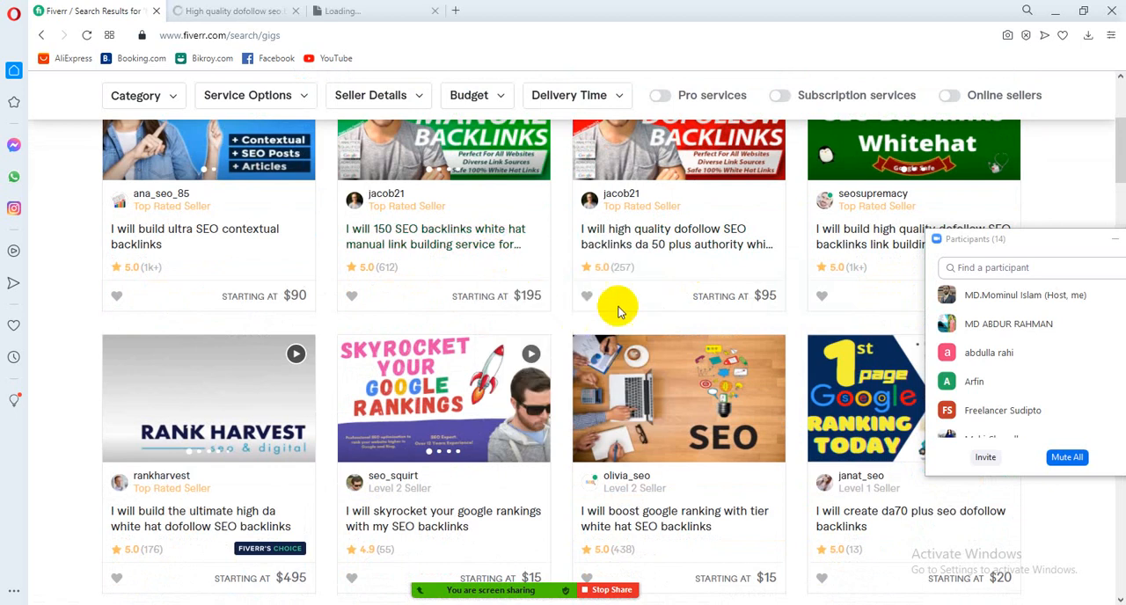
Open the $50 "build high quality dofollow SEO backlinks" gig and the "boost google ranking with tier white hat SEO backlinks" gig in new tabs
right_click(847, 252)
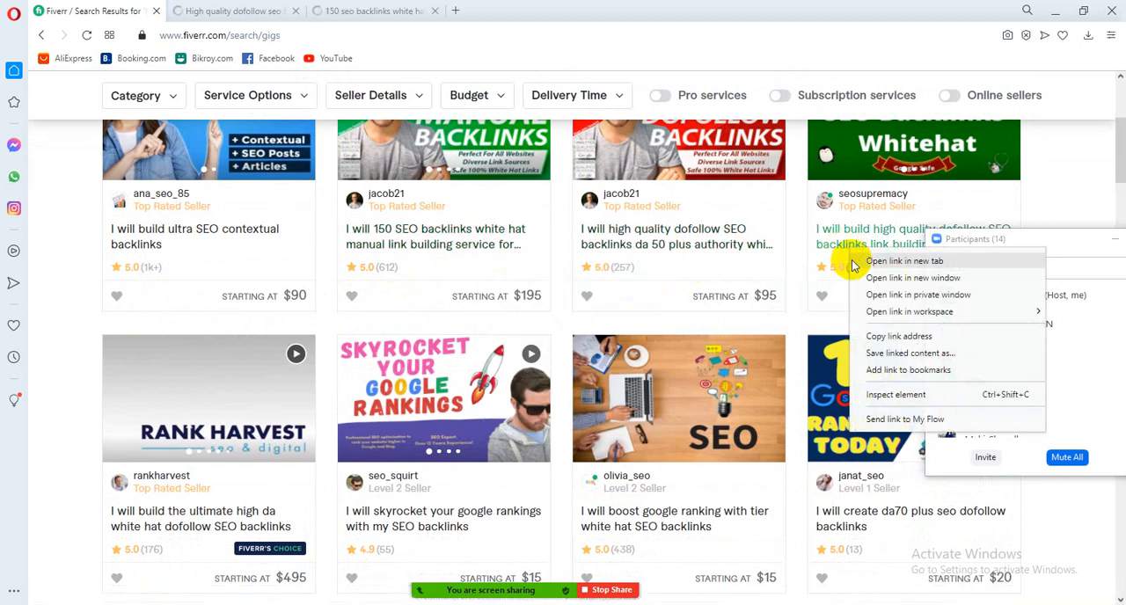
left_click(871, 261)
scroll(585, 411, "down", 2)
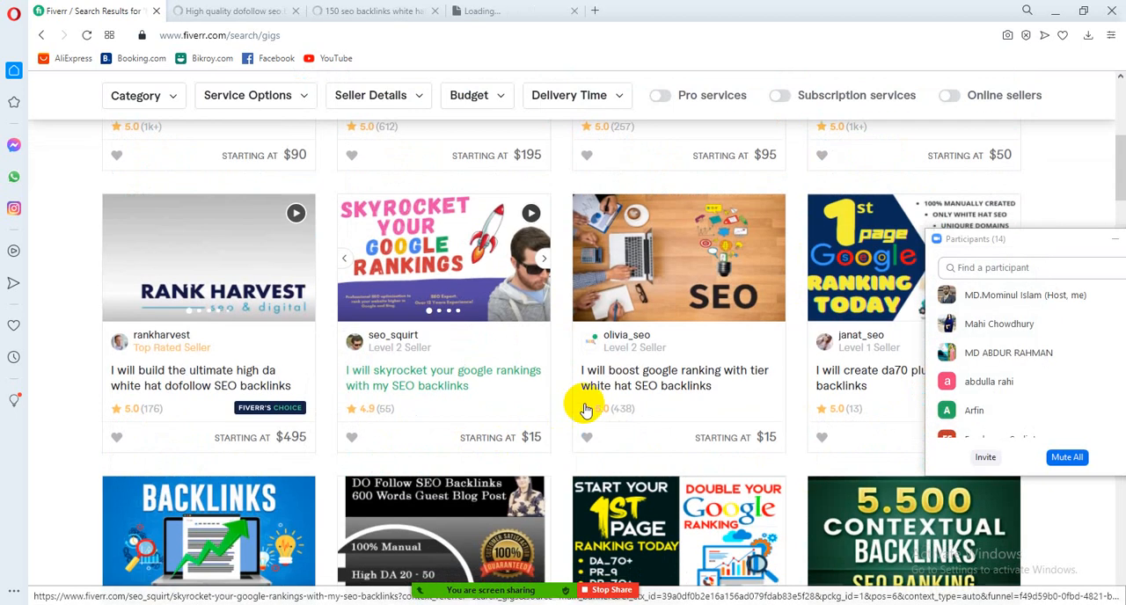
right_click(647, 391)
left_click(660, 401)
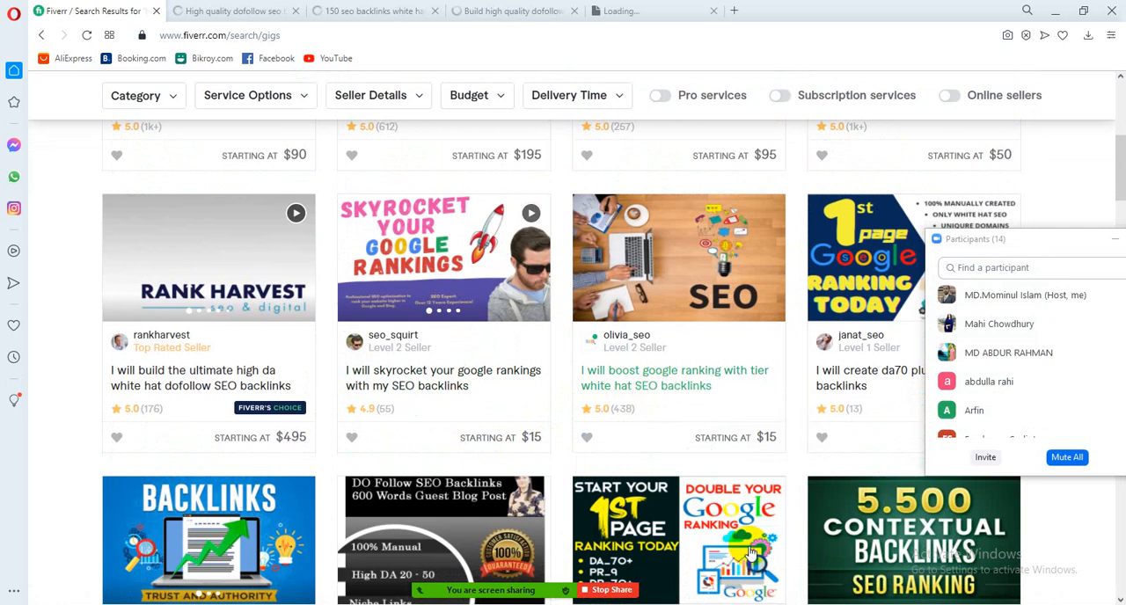
Return to the seller profile in Chrome and start creating a new gig, with the Participants window placed over the profile card
left_click(670, 604)
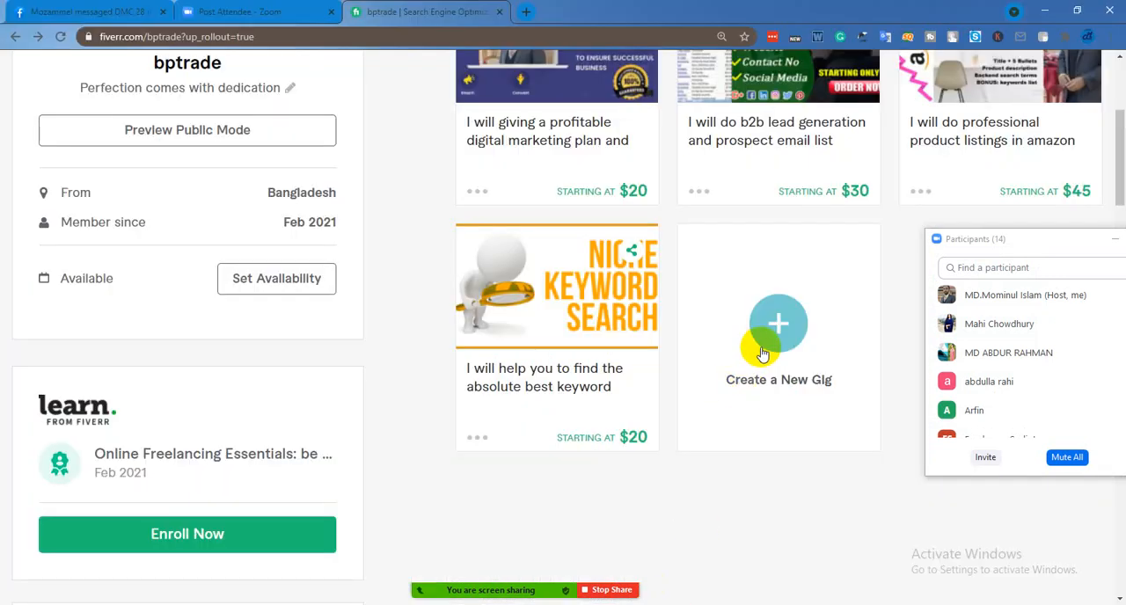
left_click(1032, 241)
left_click_drag(1033, 243, 194, 227)
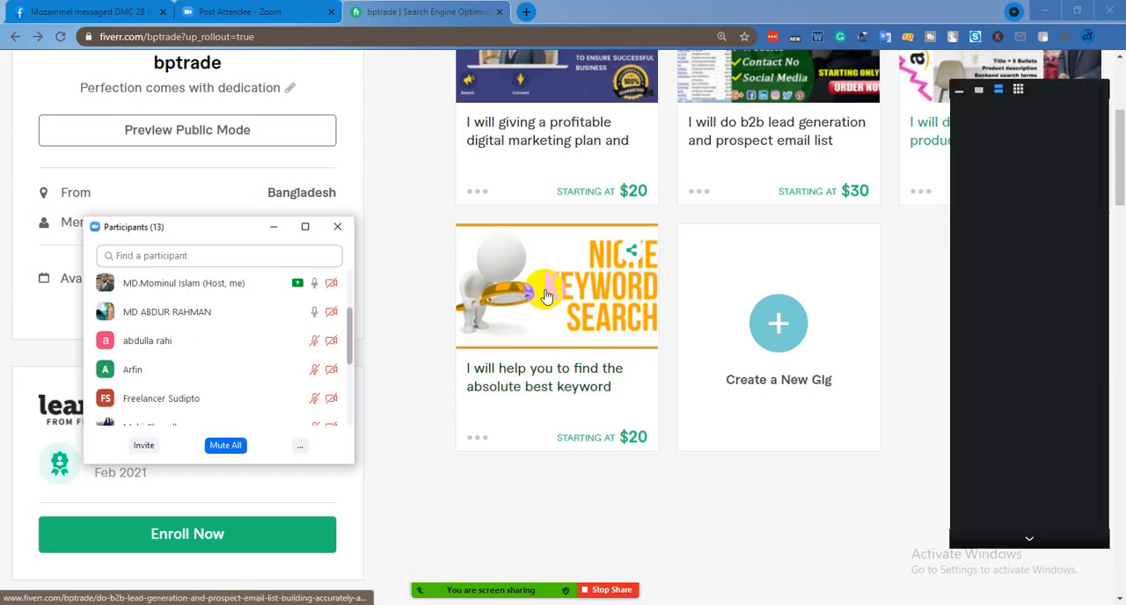
left_click(796, 336)
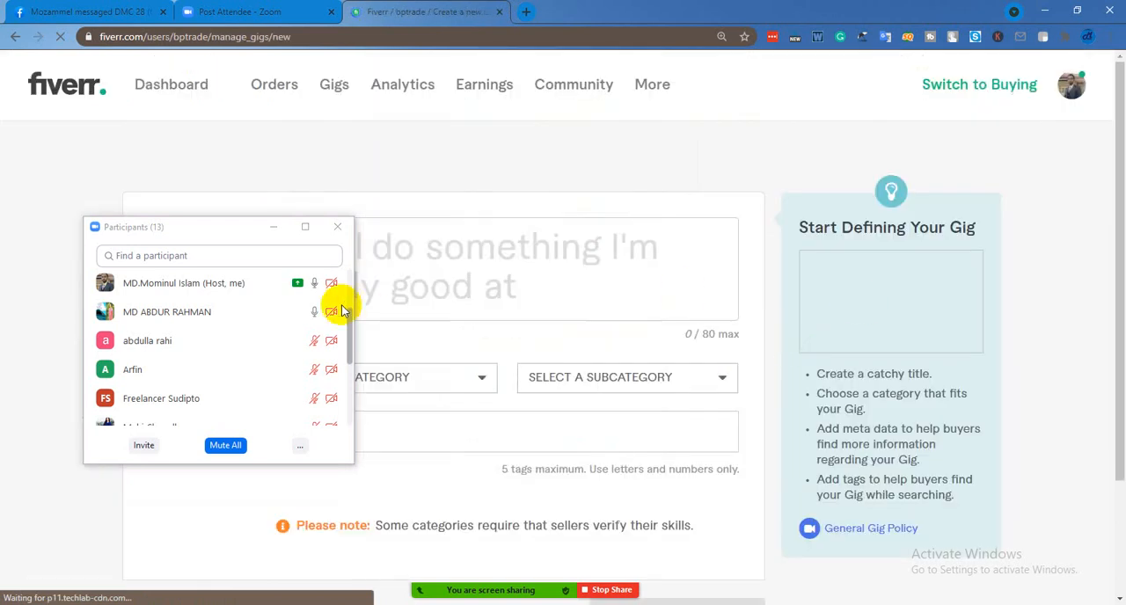
Move the Participants window off the new gig form, review its title, category and search tag fields, and activate the gig title
left_click(239, 232)
left_click_drag(238, 233, 917, 228)
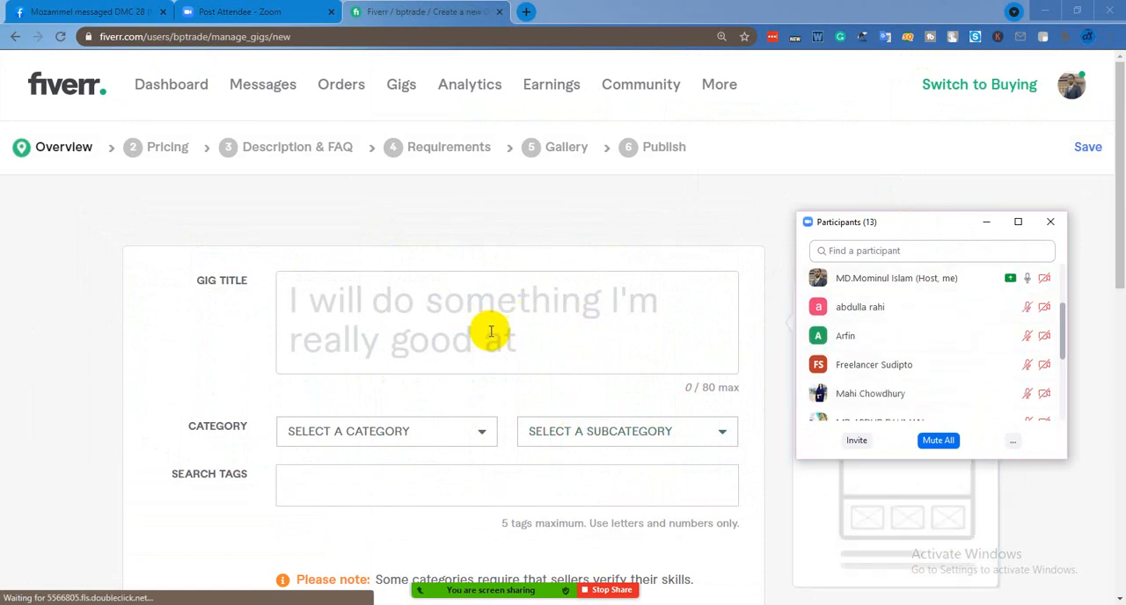
scroll(504, 317, "down", 2)
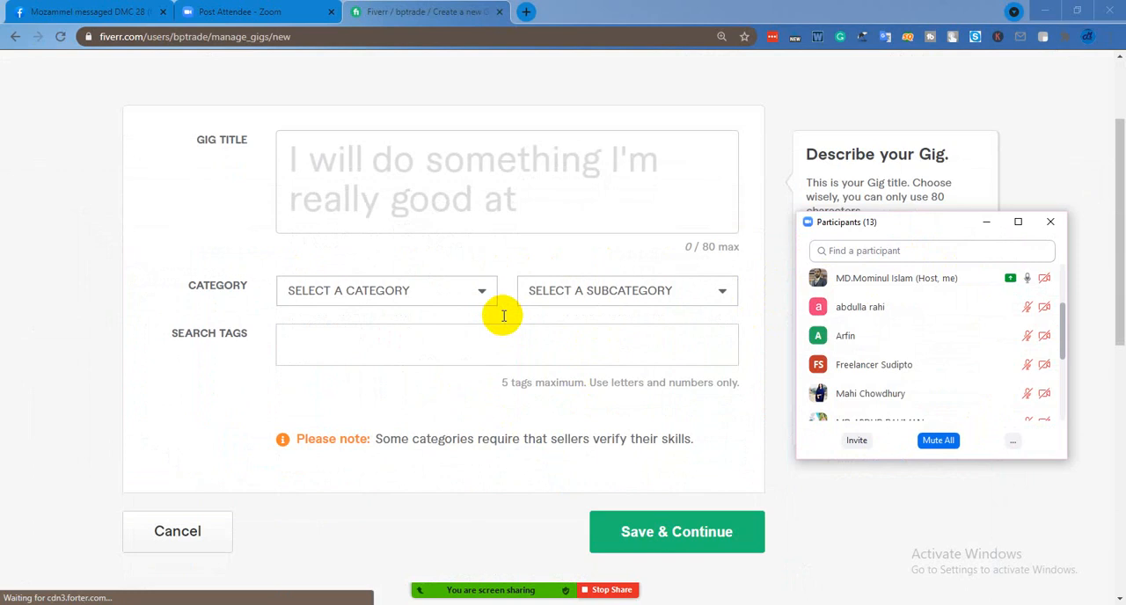
scroll(504, 317, "up", 2)
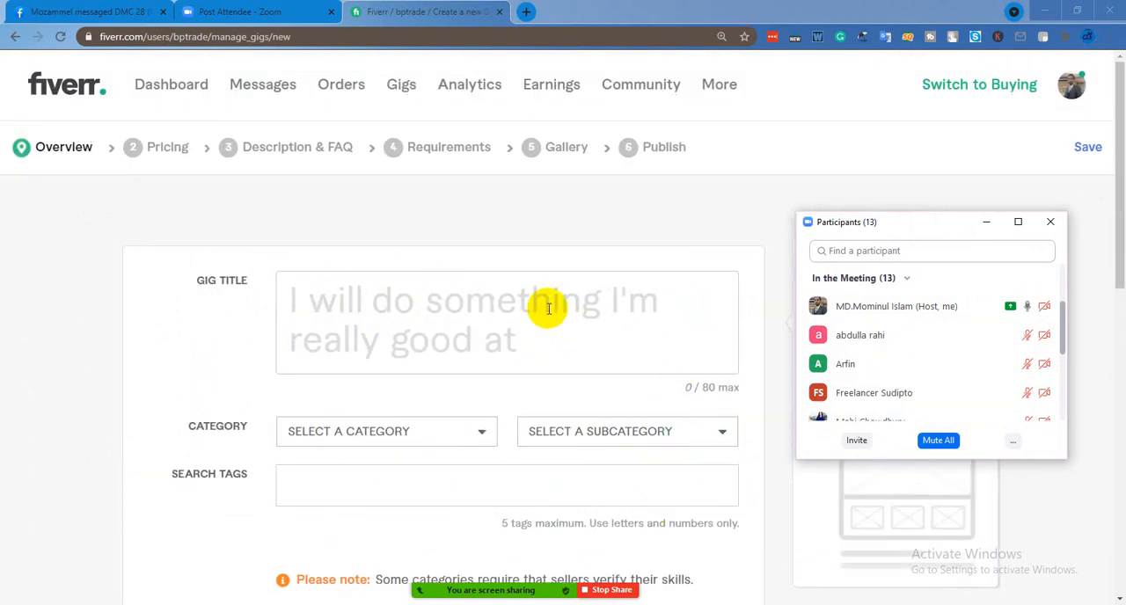
scroll(516, 404, "down", 2)
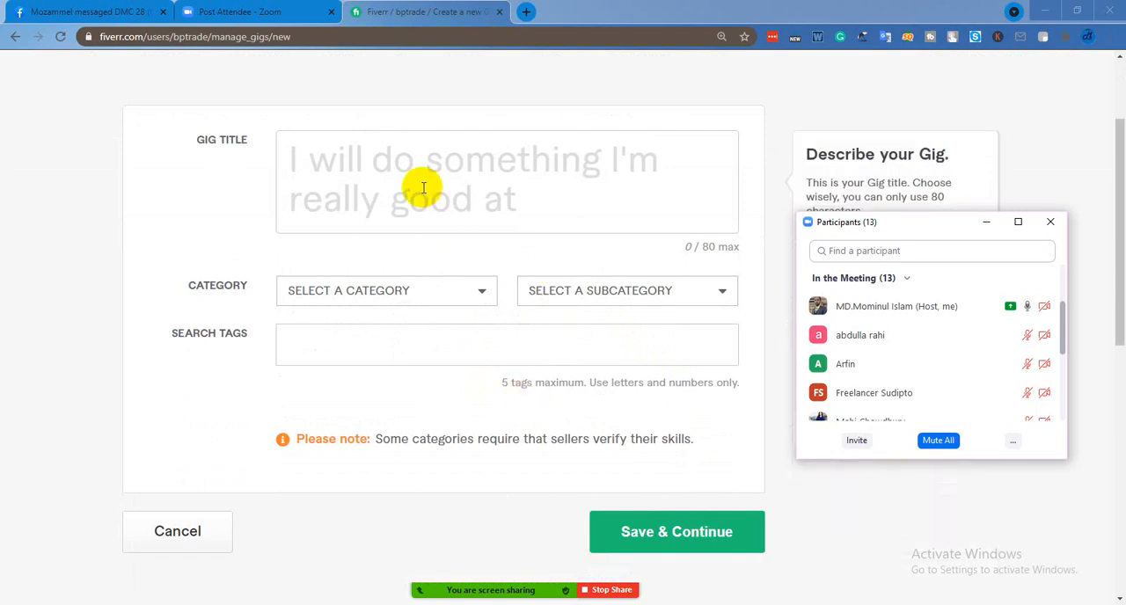
left_click(403, 166)
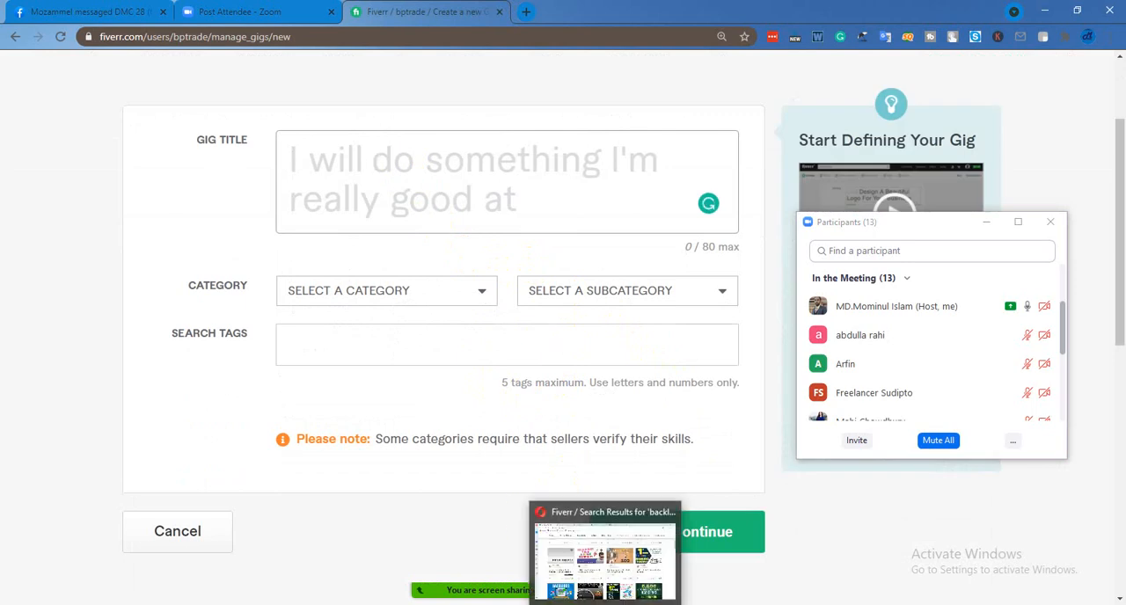
Switch to the Word document with the sample gig text and share the Document1 window in Zoom
left_click(607, 603)
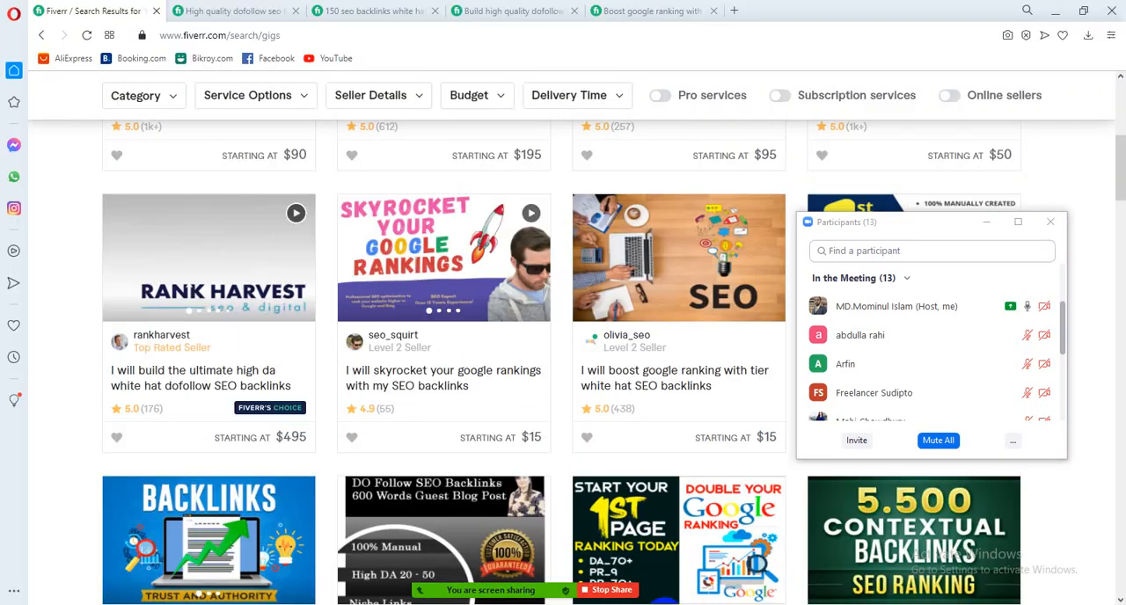
mouse_move(616, 548)
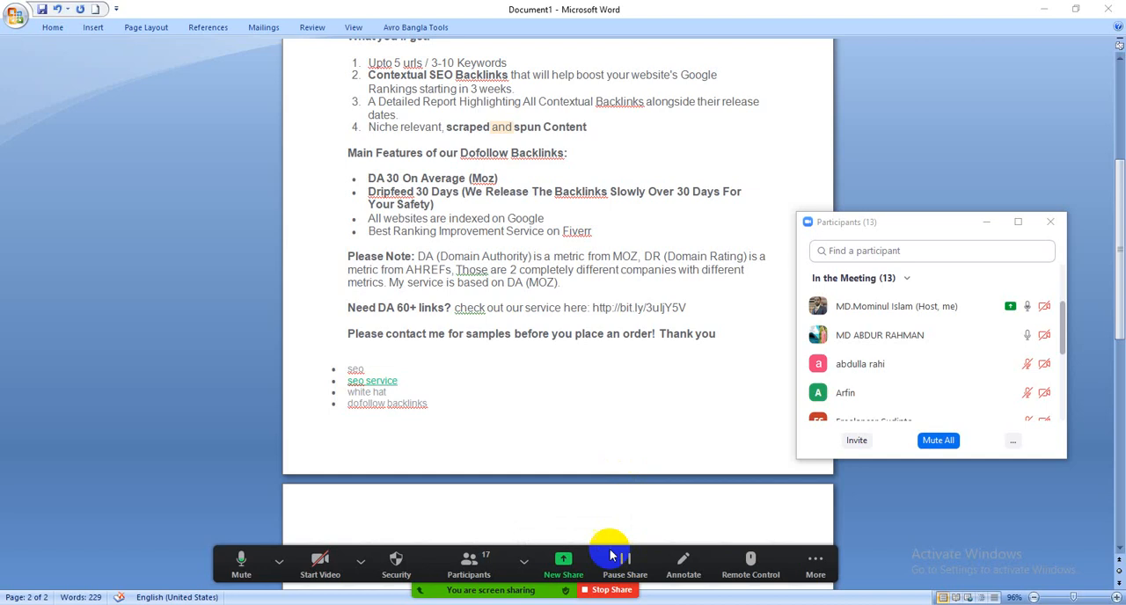
left_click(563, 554)
left_click(501, 445)
left_click(858, 502)
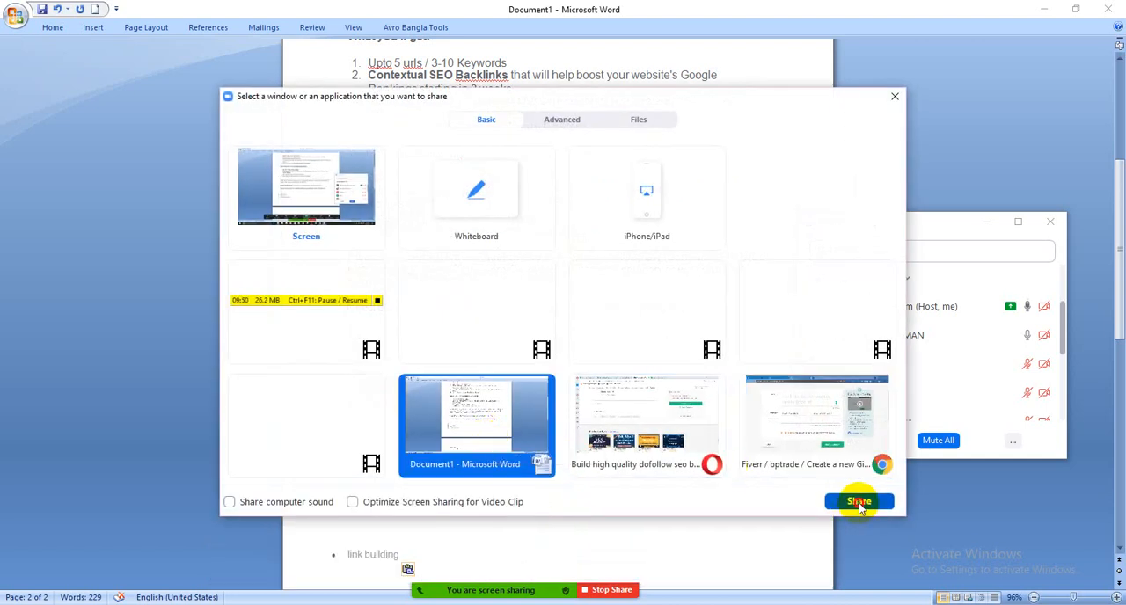
Examine the sample gig's title, description, feature lists and search tags in the document
scroll(646, 387, "up", 1)
scroll(646, 387, "up", 5)
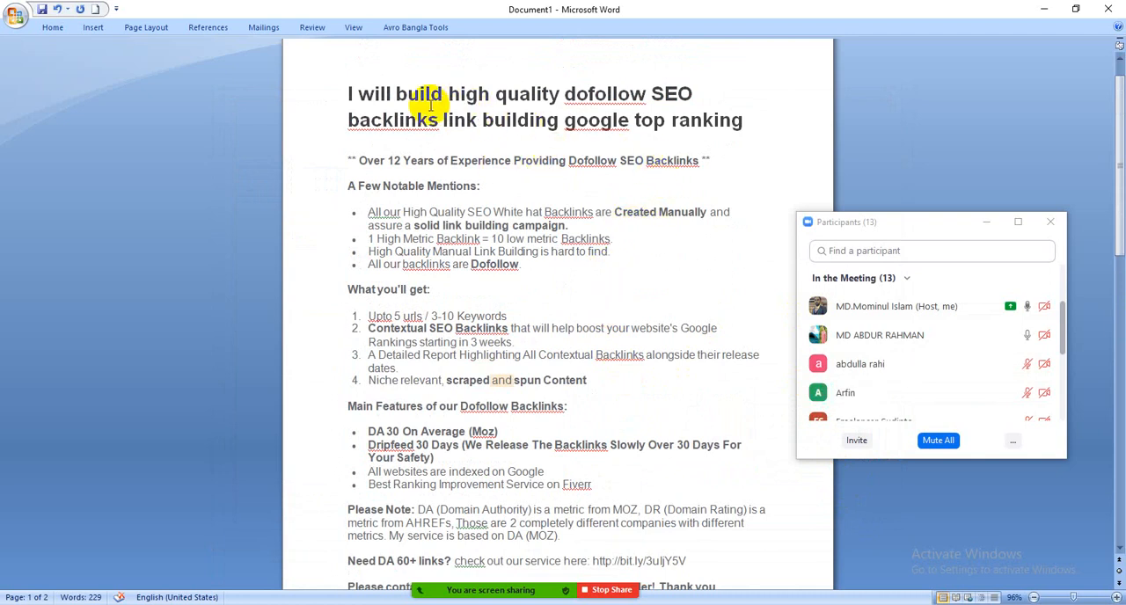
scroll(515, 299, "down", 2)
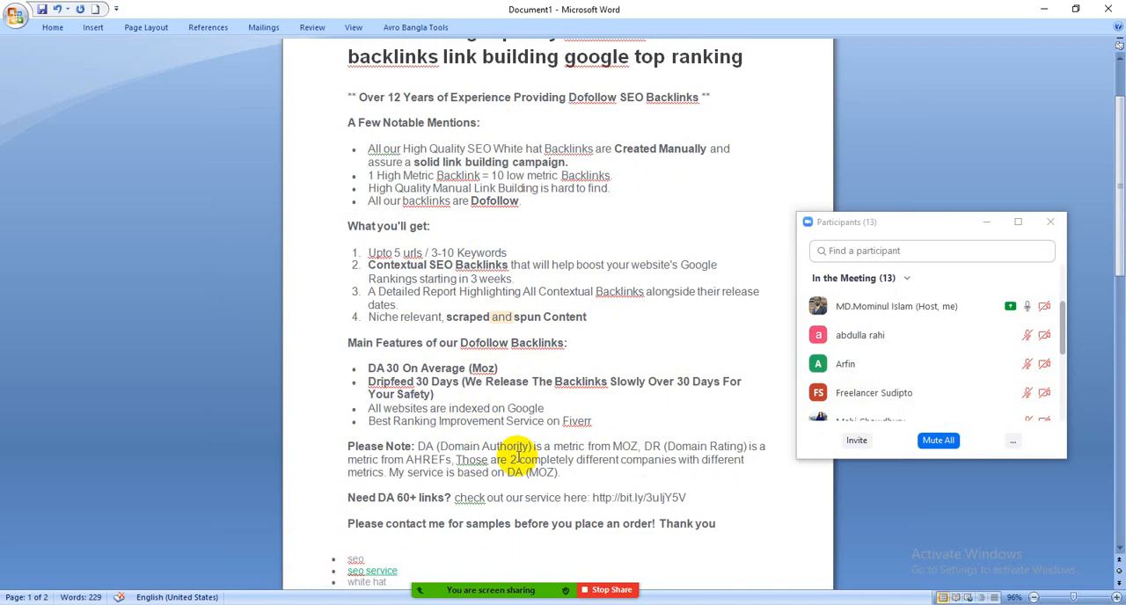
scroll(563, 431, "down", 1)
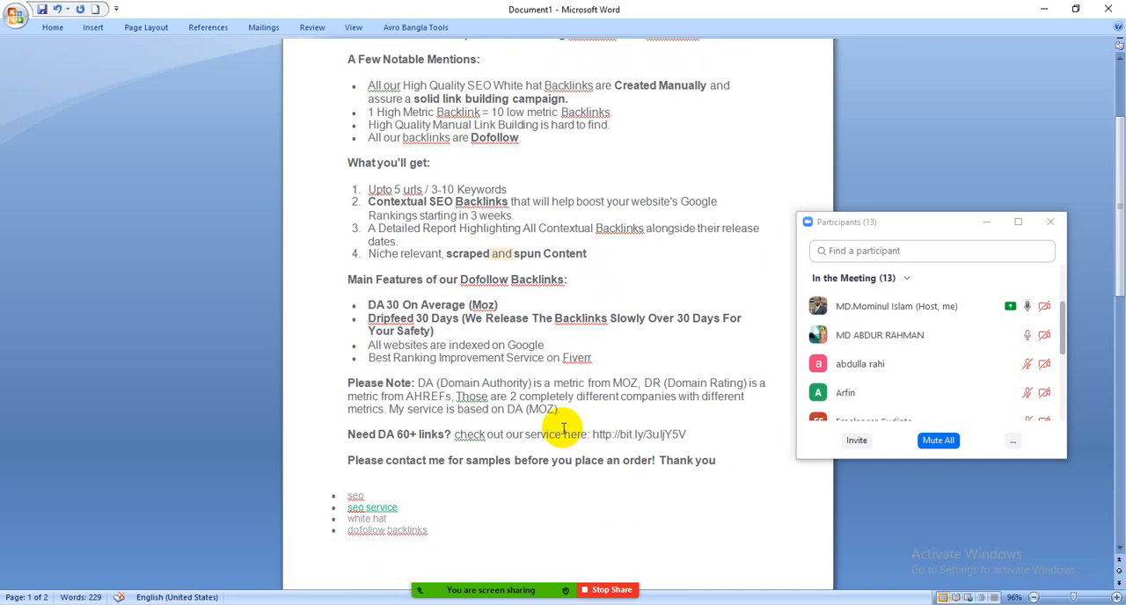
scroll(563, 369, "down", 2)
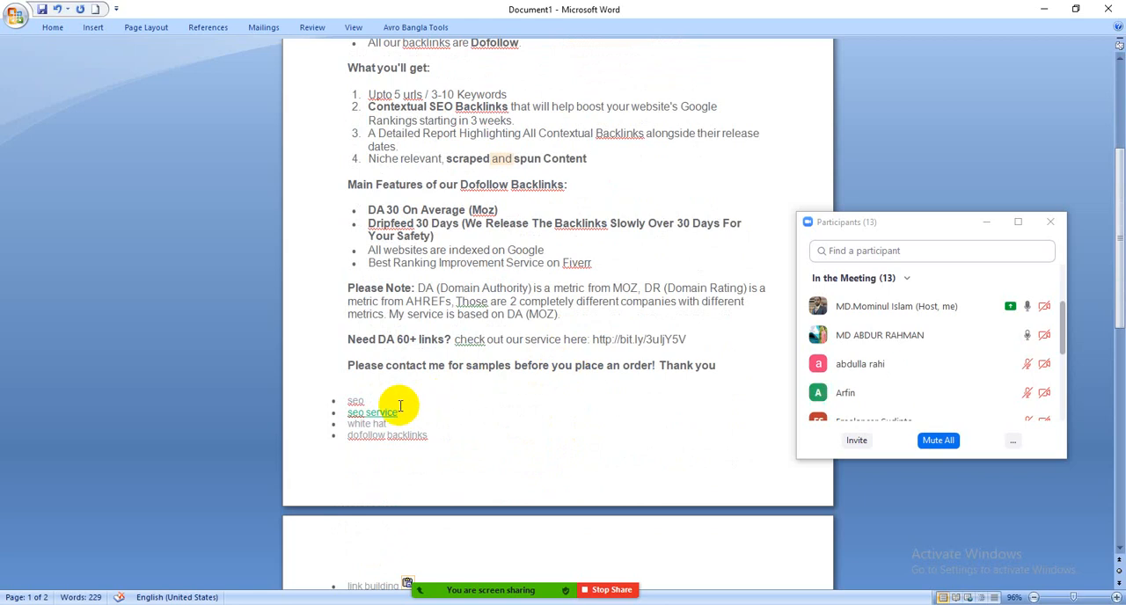
scroll(396, 414, "down", 1)
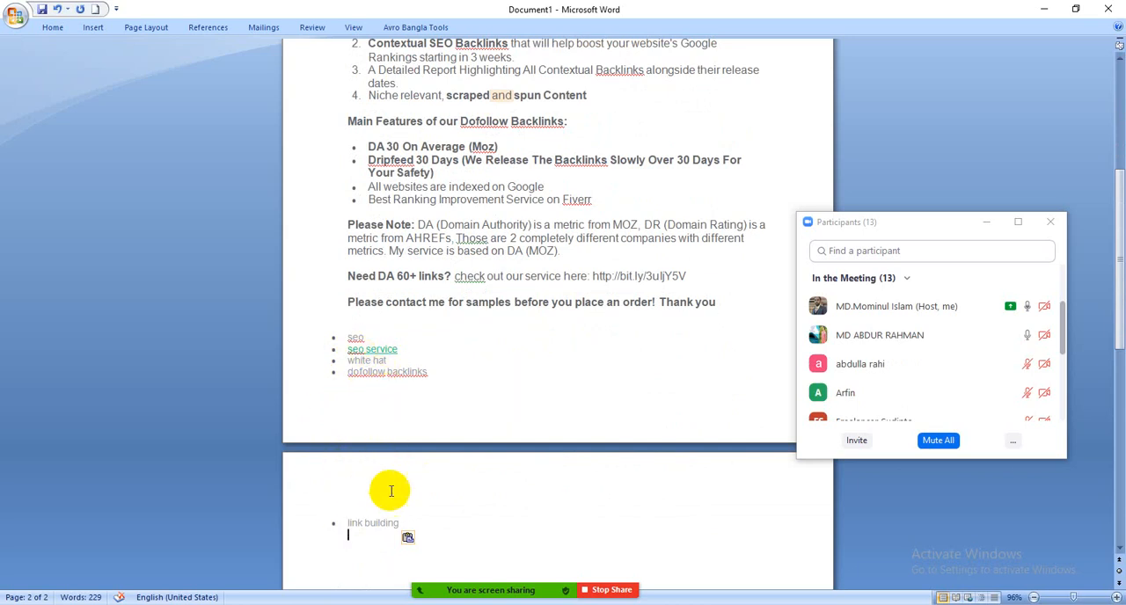
scroll(475, 483, "up", 2)
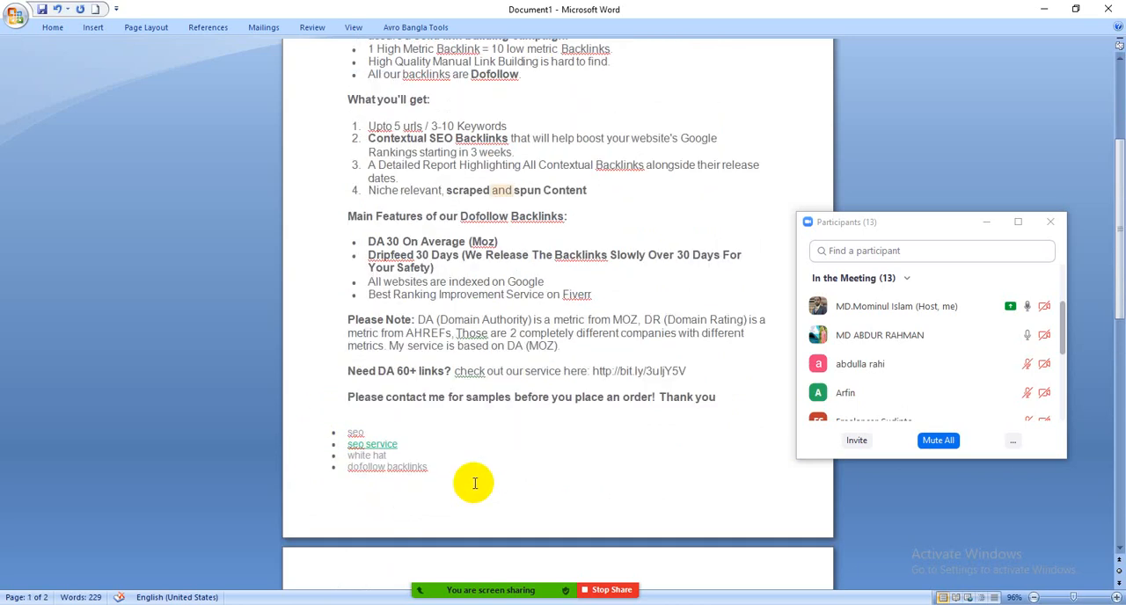
scroll(474, 483, "up", 1)
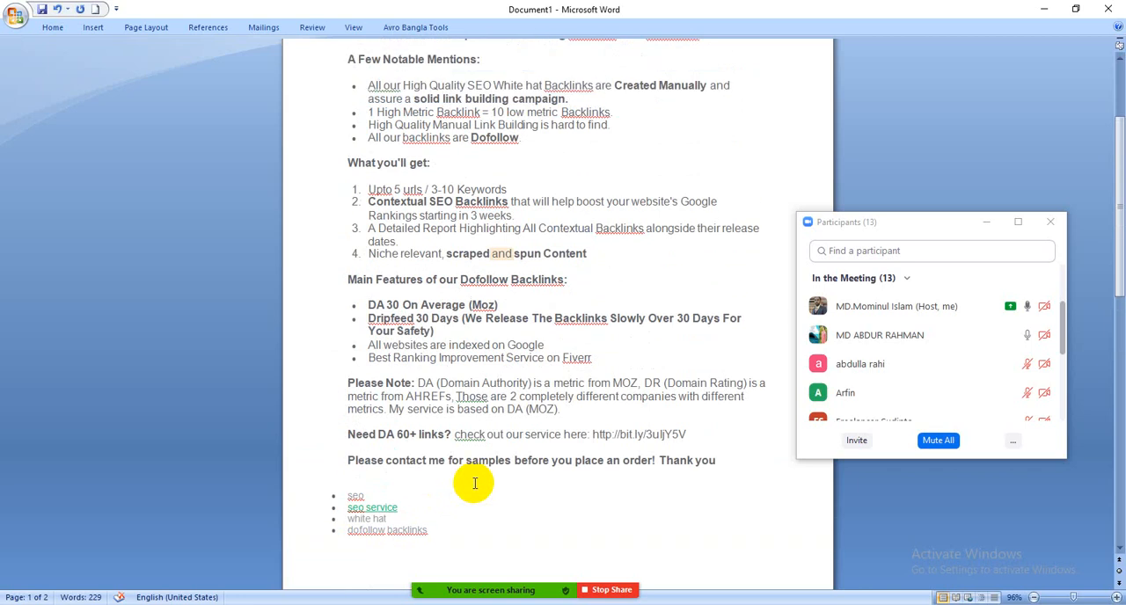
scroll(474, 483, "up", 2)
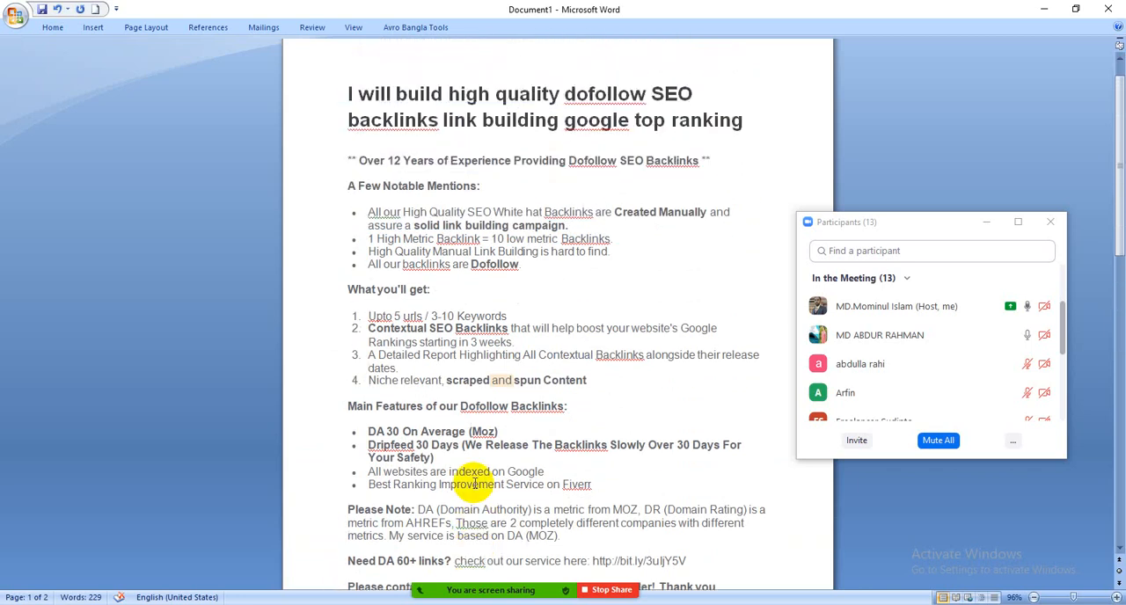
Move the Participants window beside the document text, switch to the gig form in Chrome, and move the window clear of its fields
scroll(475, 483, "down", 1)
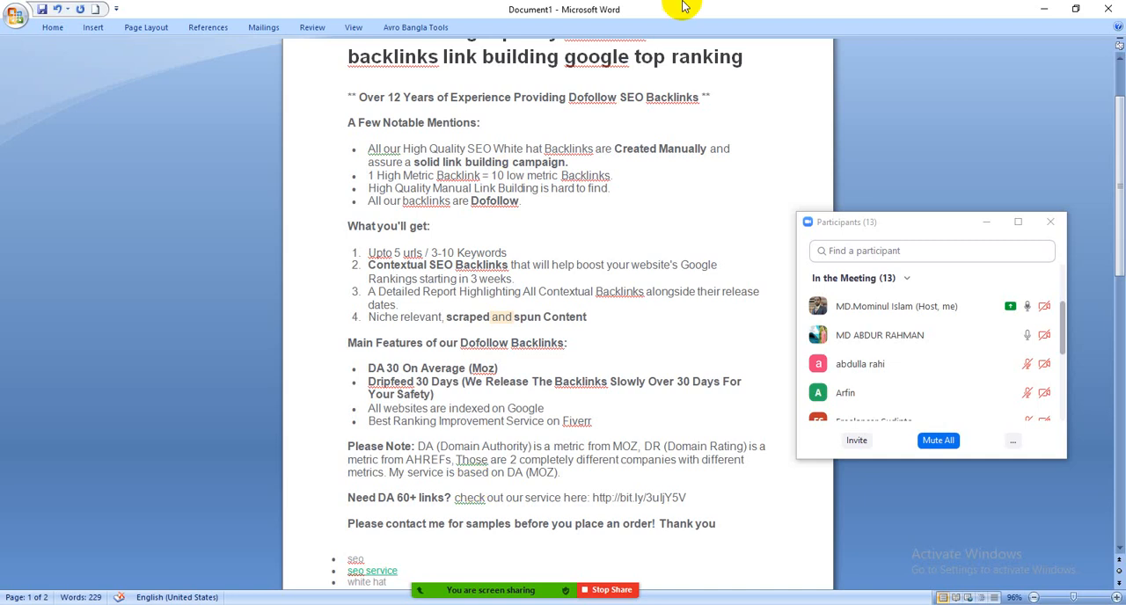
scroll(725, 373, "up", 3)
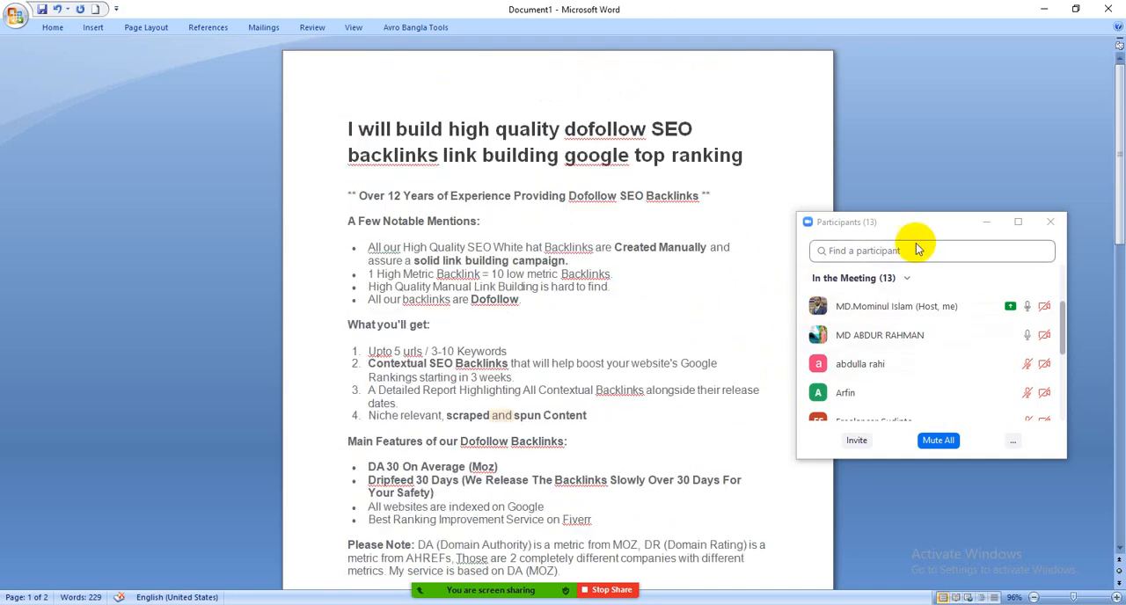
left_click_drag(938, 222, 855, 219)
left_click_drag(403, 200, 154, 80)
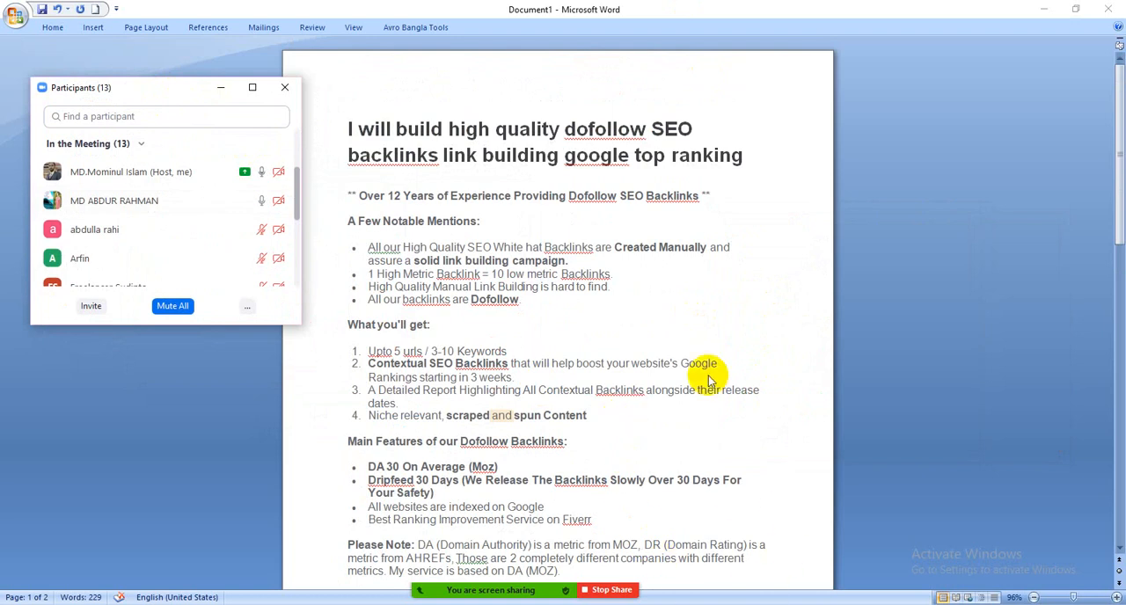
left_click(675, 604)
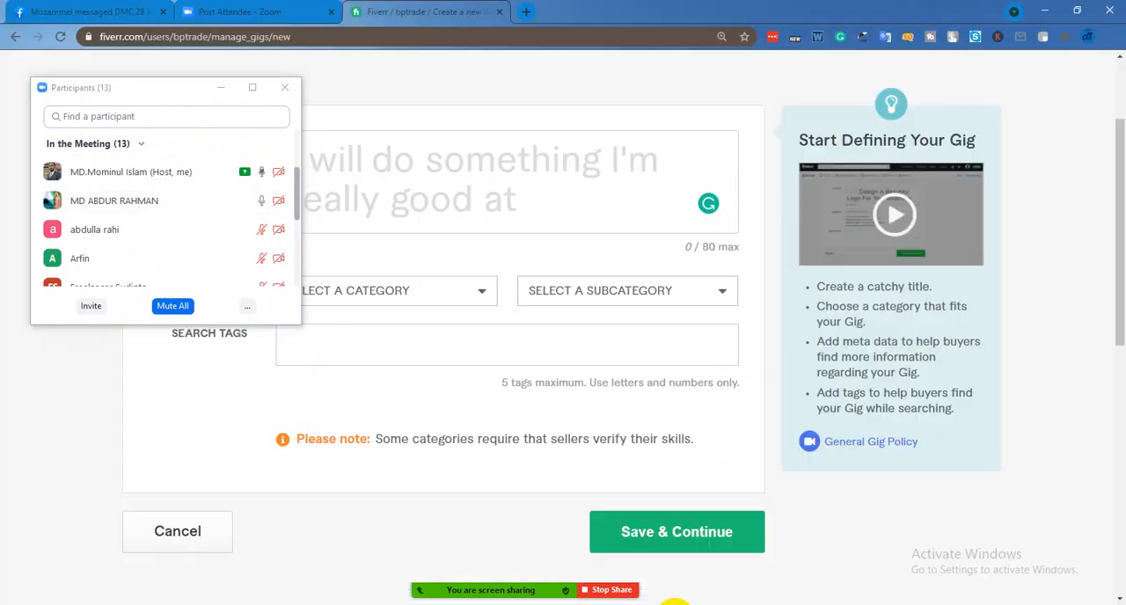
left_click_drag(144, 93, 888, 278)
mouse_move(557, 195)
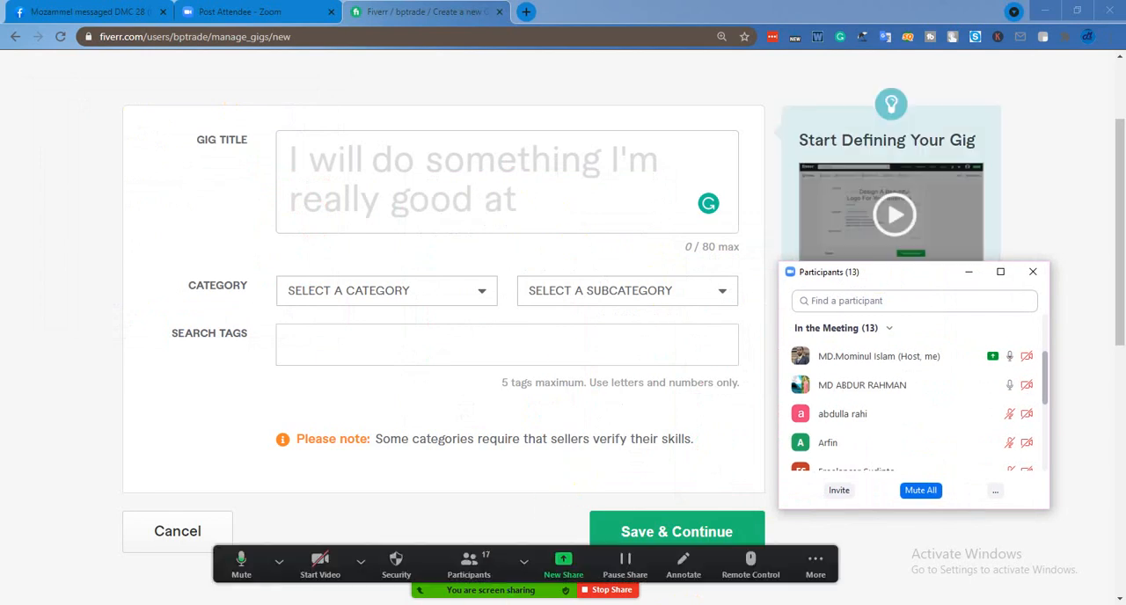
Copy "build high quality dofollow SEO backlinks link building google top ranking" from the sample title in the Word document
left_click(332, 604)
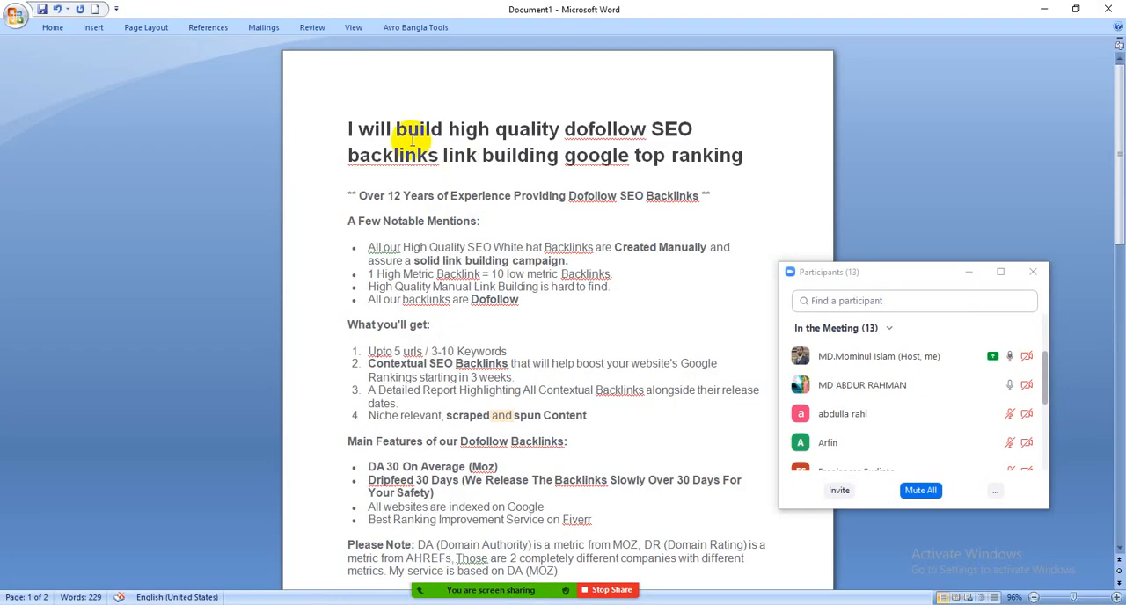
left_click_drag(387, 132, 730, 170)
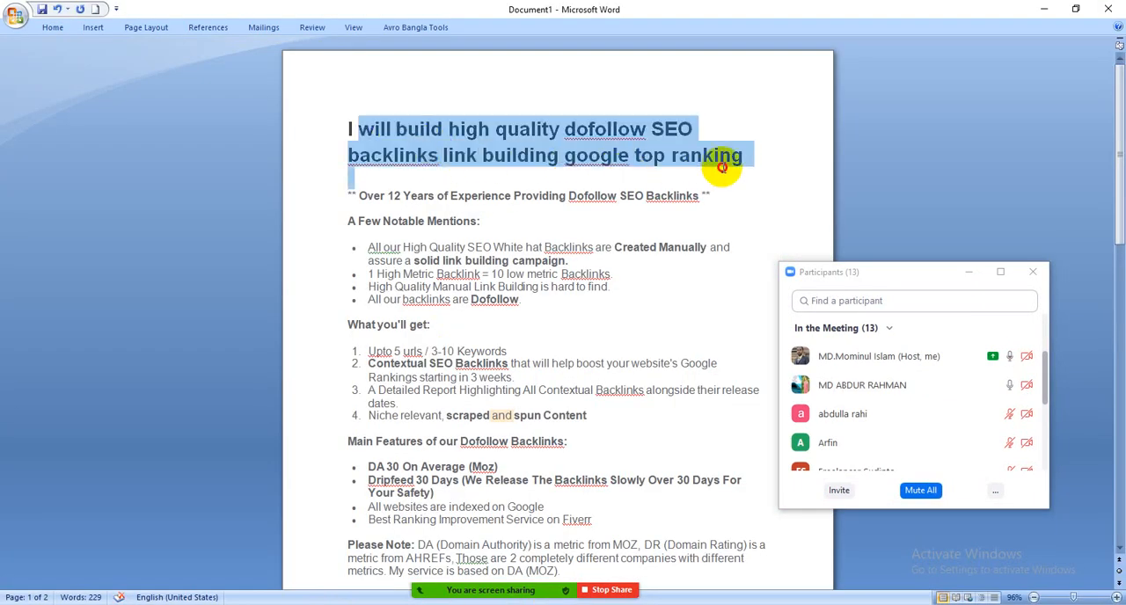
left_click(728, 117)
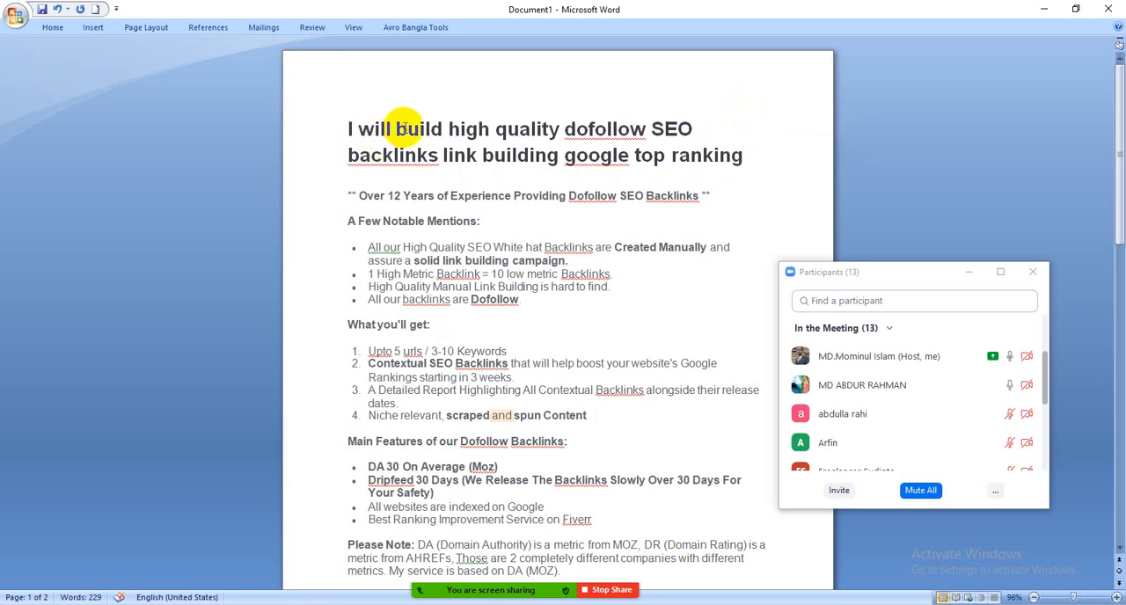
left_click_drag(397, 131, 724, 156)
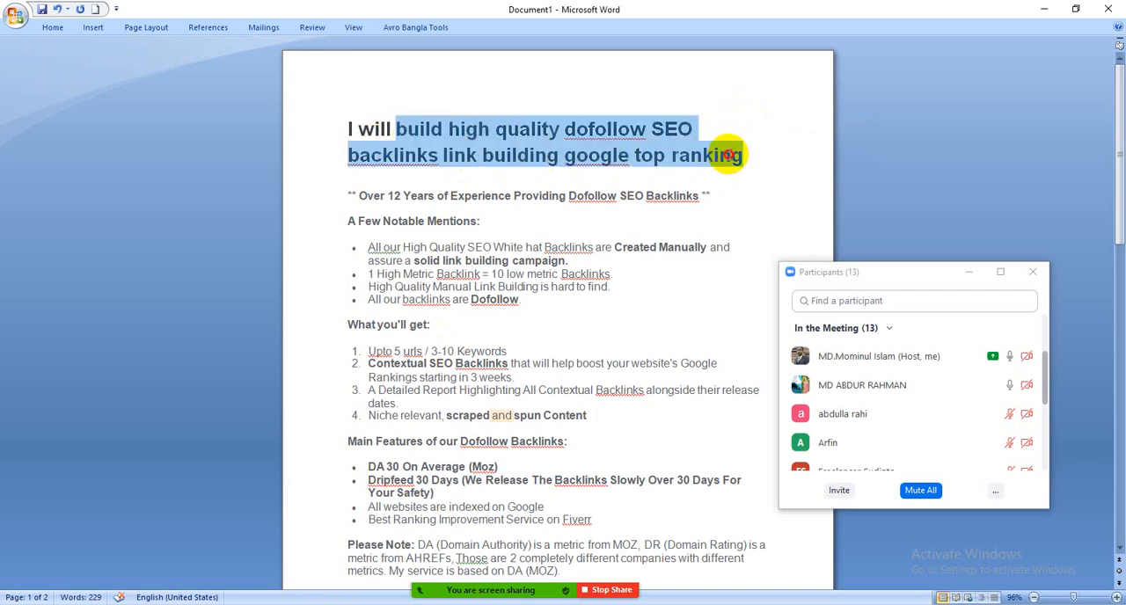
right_click(639, 141)
left_click(672, 166)
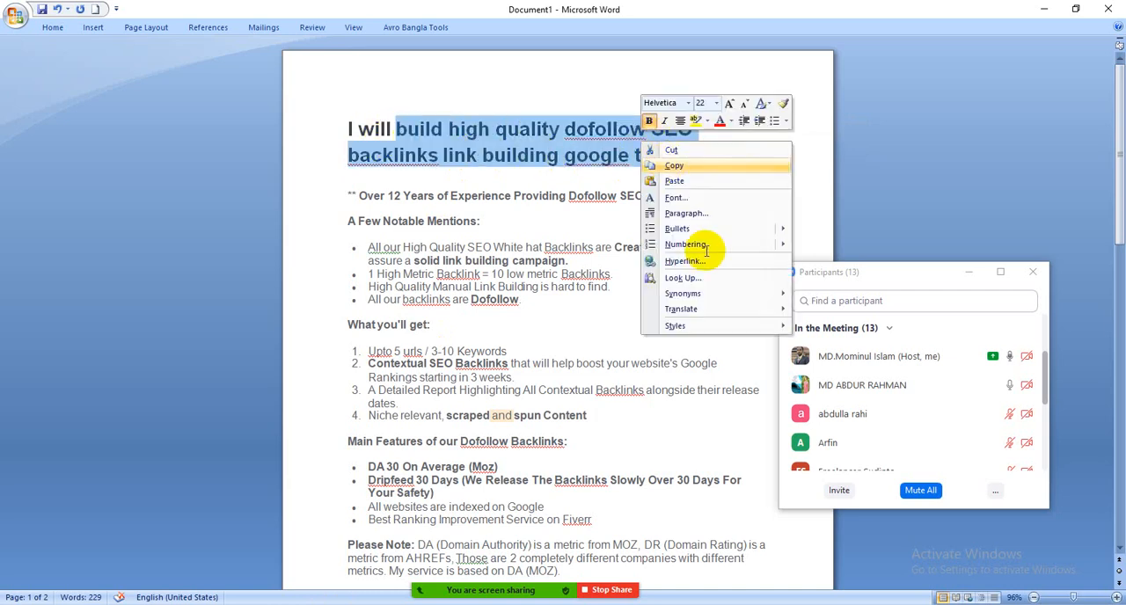
Return to the new gig form in Chrome and share that browser window in Zoom
key("alt+Tab")
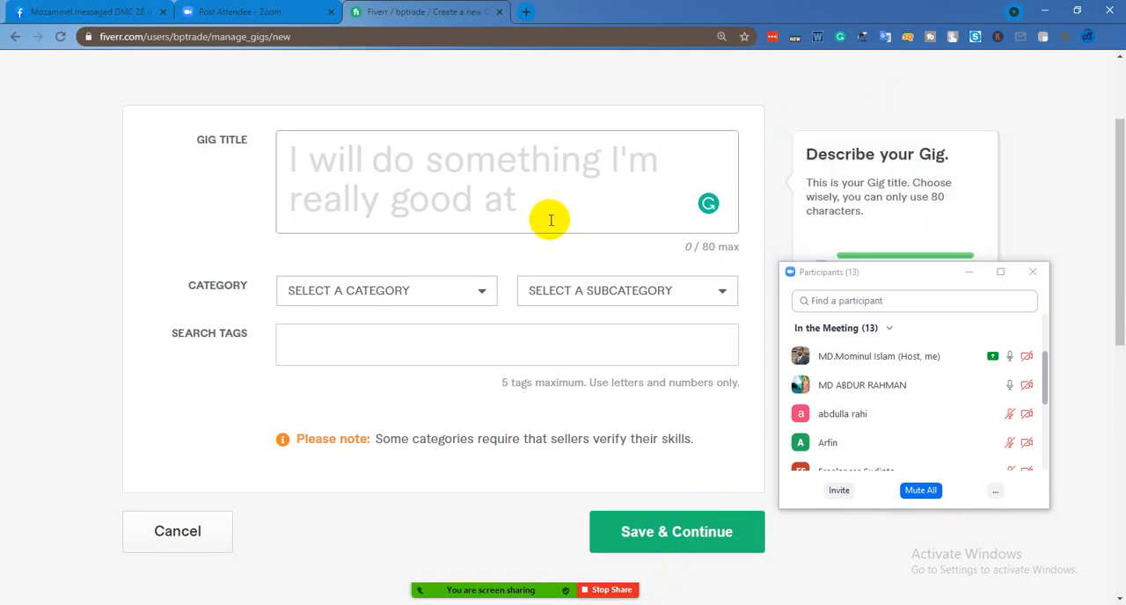
left_click(571, 570)
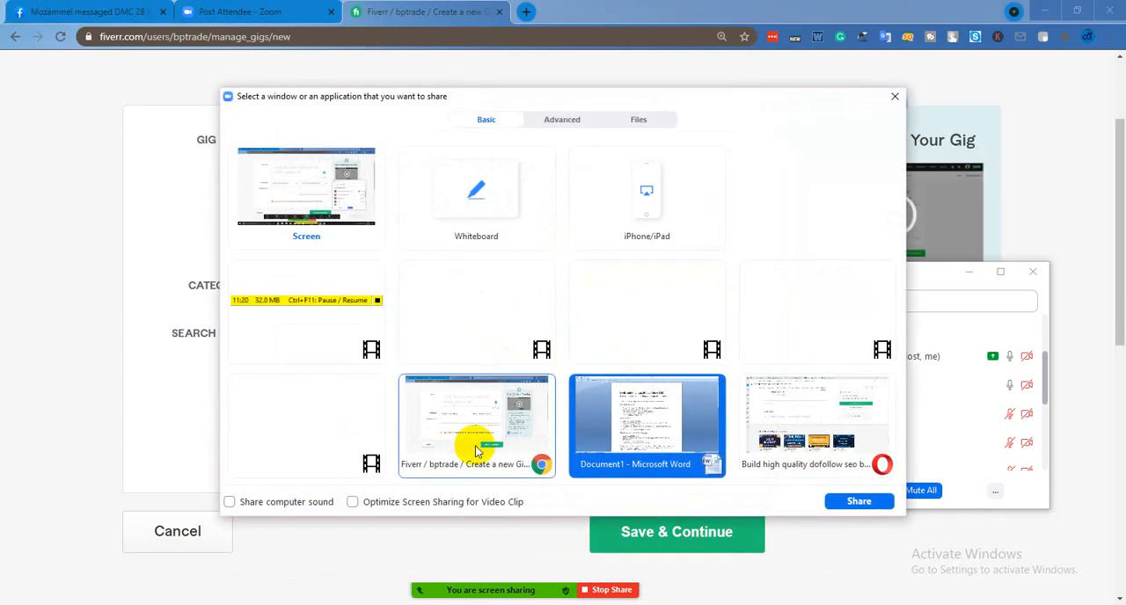
left_click(478, 445)
left_click(834, 501)
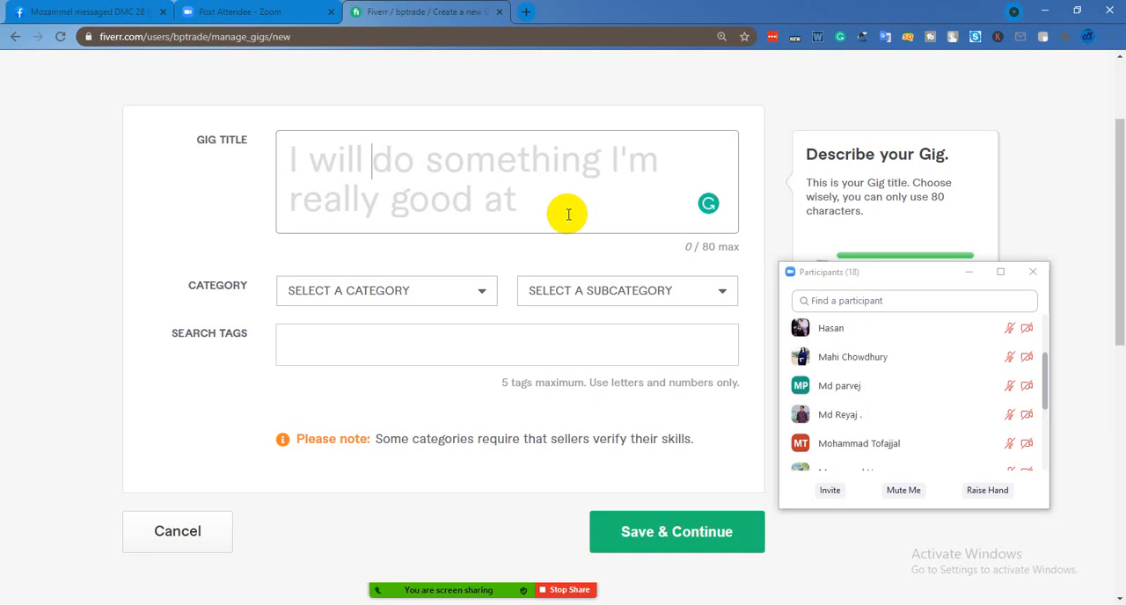
Show the start of the participant list and paste the copied sample title into the gig title
scroll(963, 403, "up", 4)
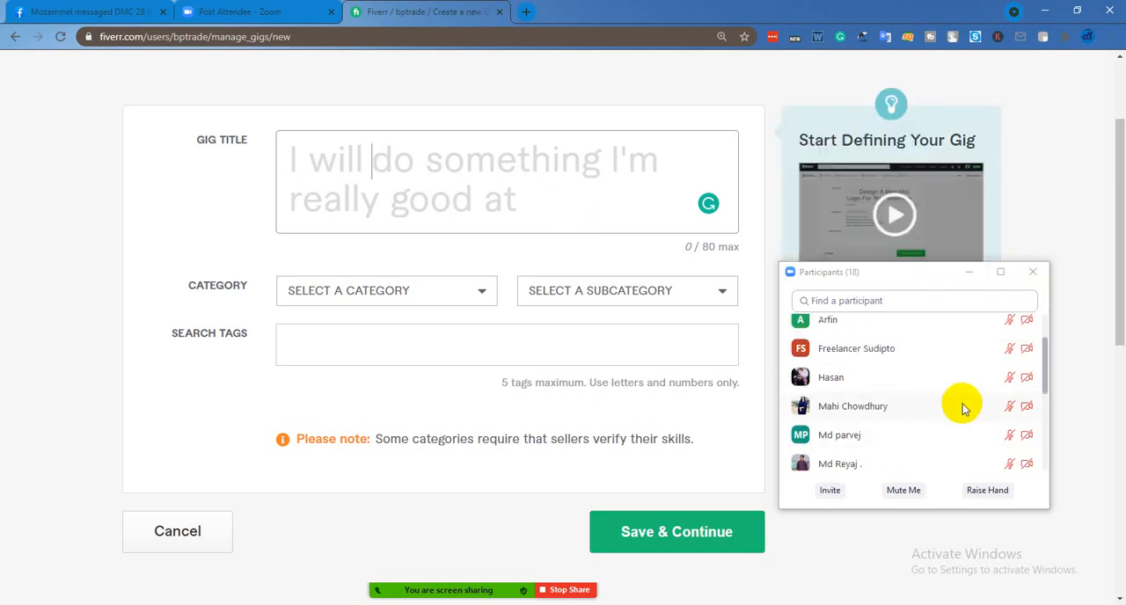
scroll(962, 407, "up", 1)
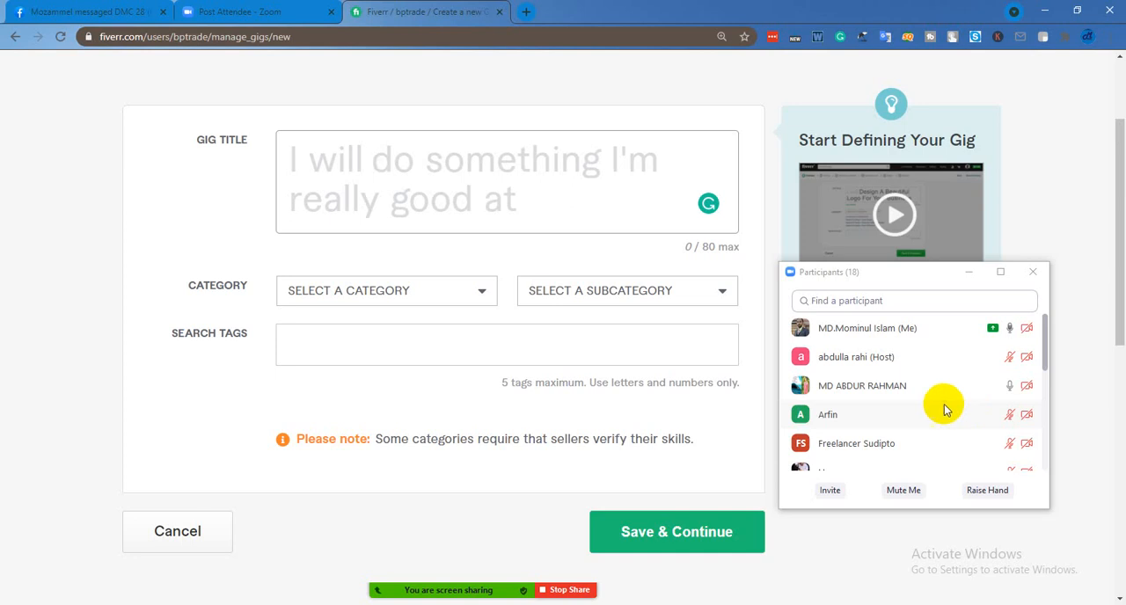
left_click(493, 161)
right_click(393, 176)
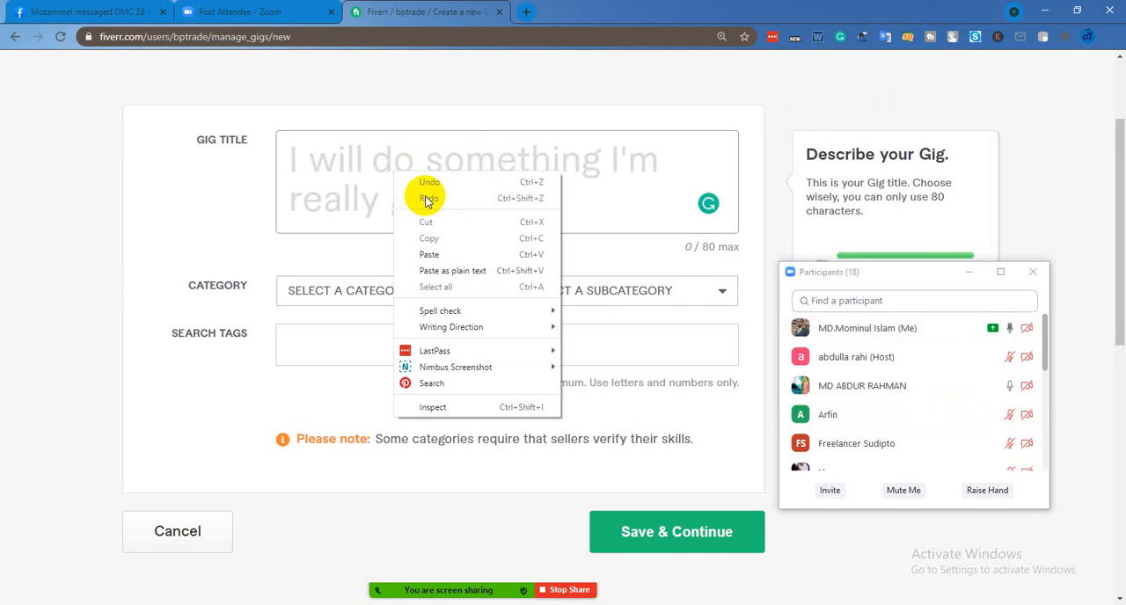
left_click(428, 254)
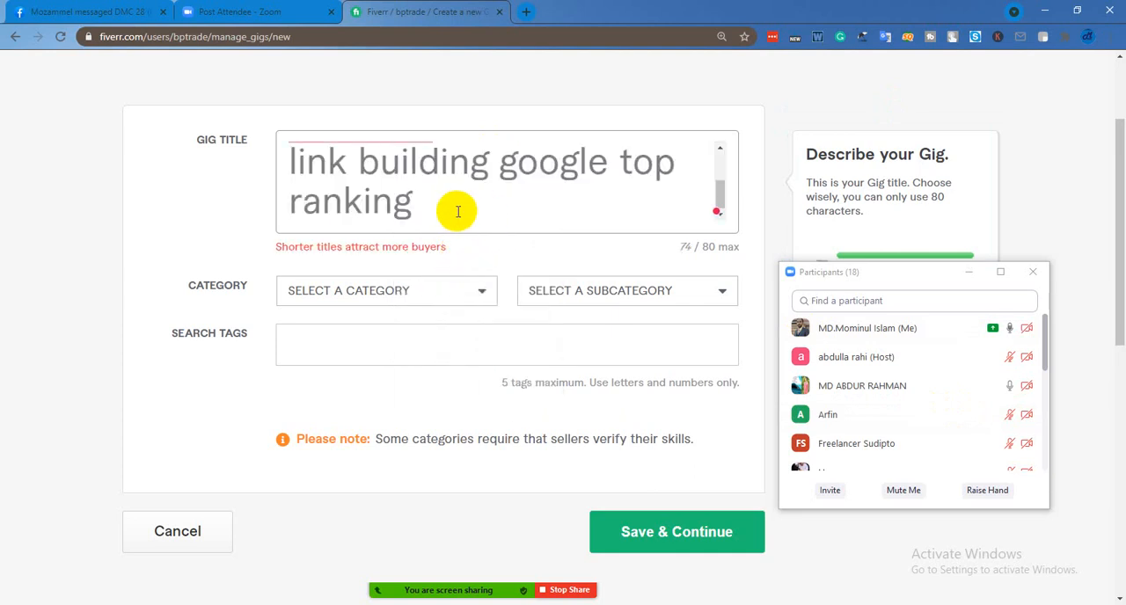
Apply the Grammarly suggestion "high-quality" to the wording in the gig title
scroll(457, 211, "up", 2)
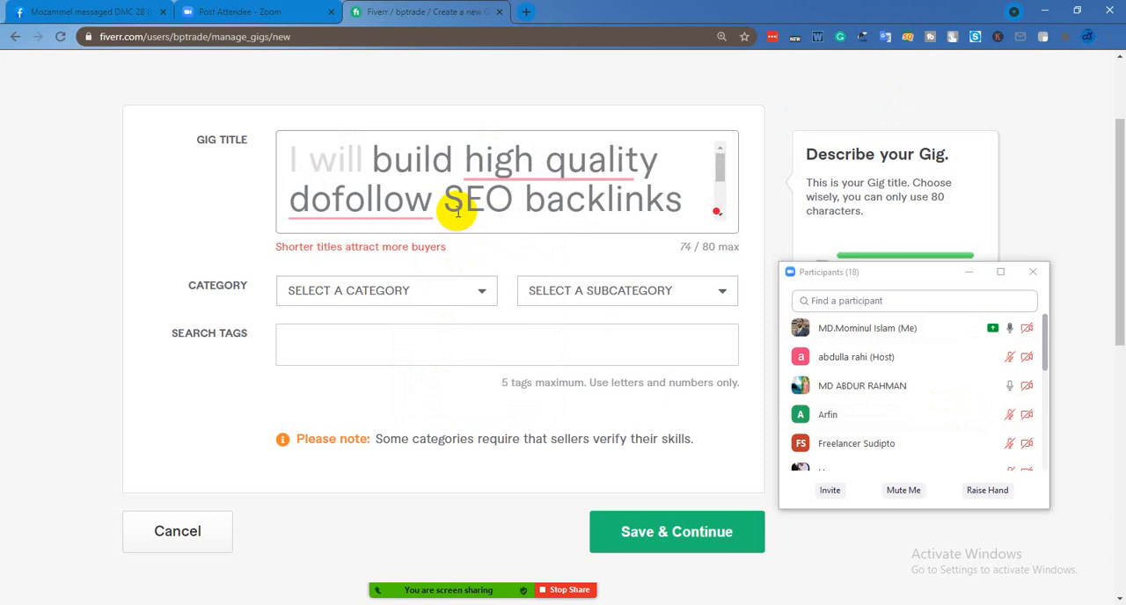
mouse_move(549, 172)
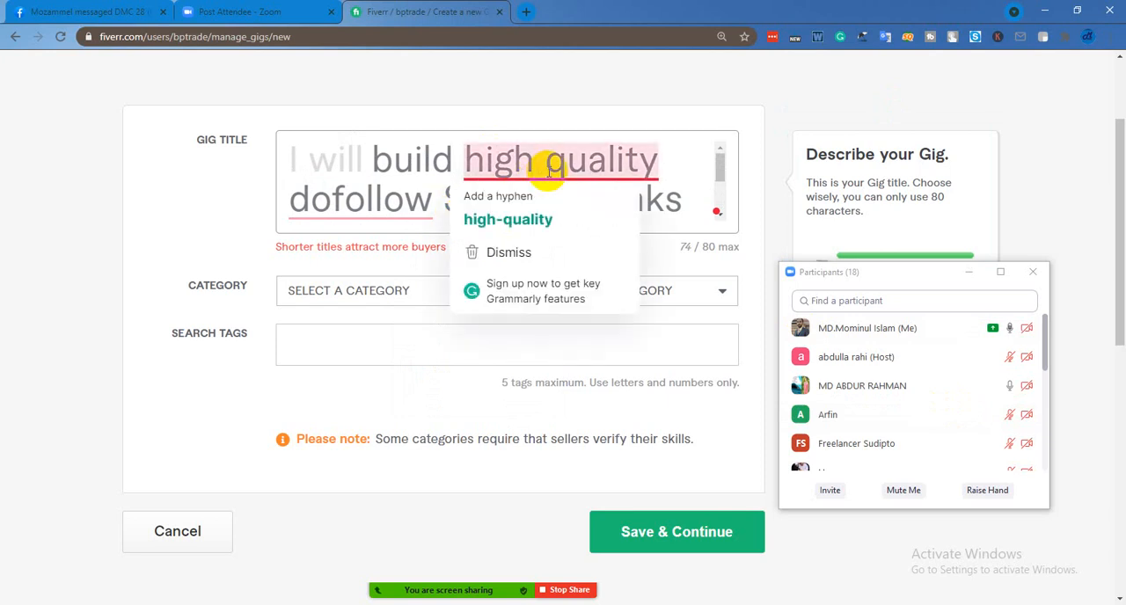
left_click(545, 218)
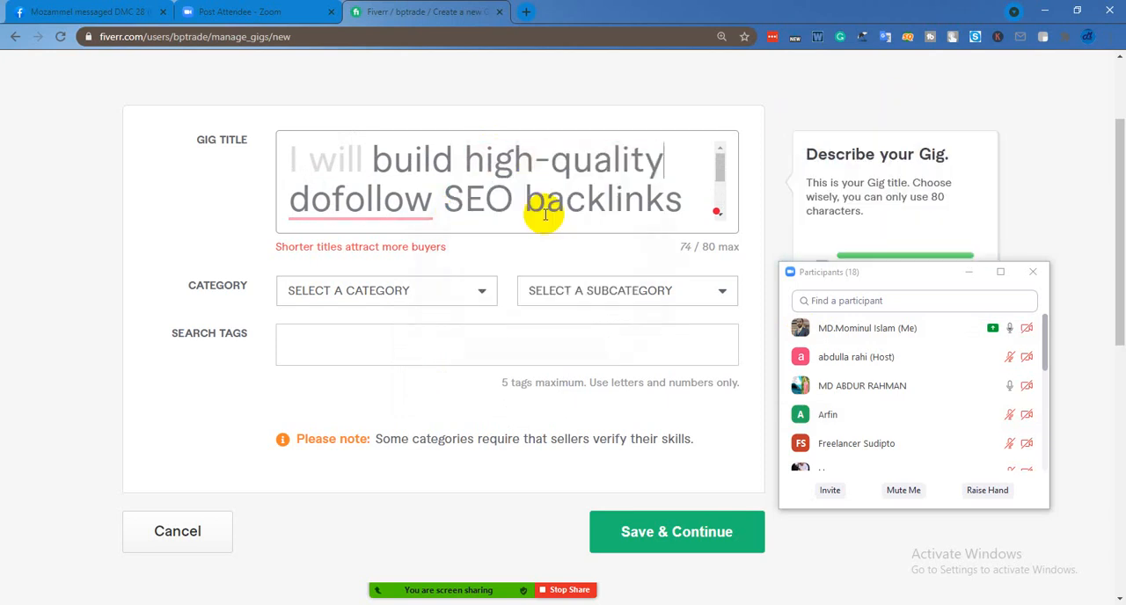
Review the full gig title and shorten it by deleting "google top ranking" from its end
mouse_move(394, 208)
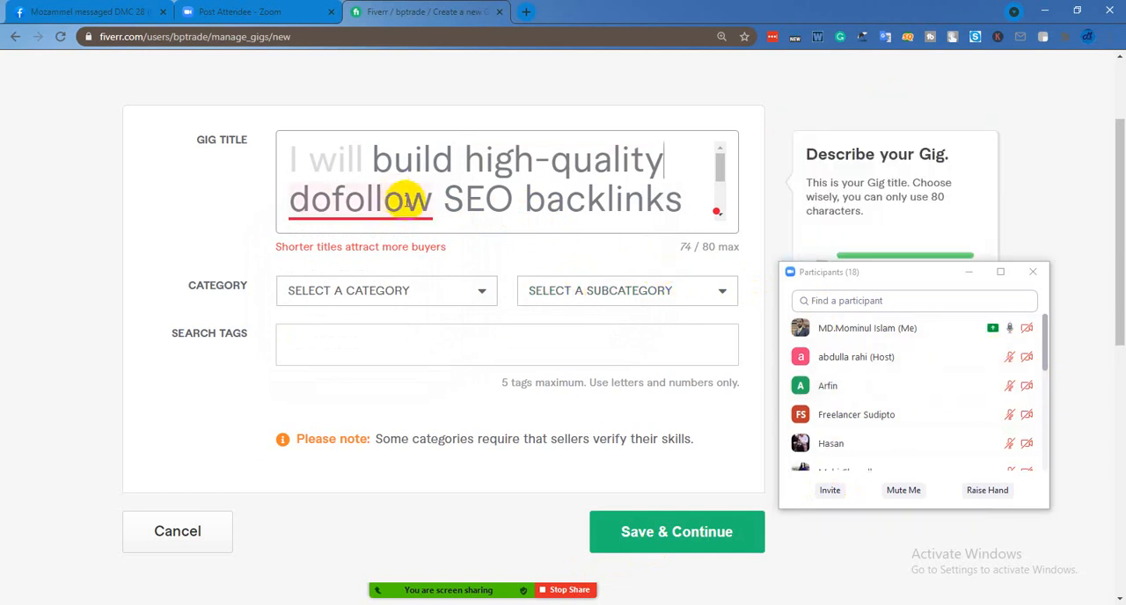
scroll(497, 207, "up", 1)
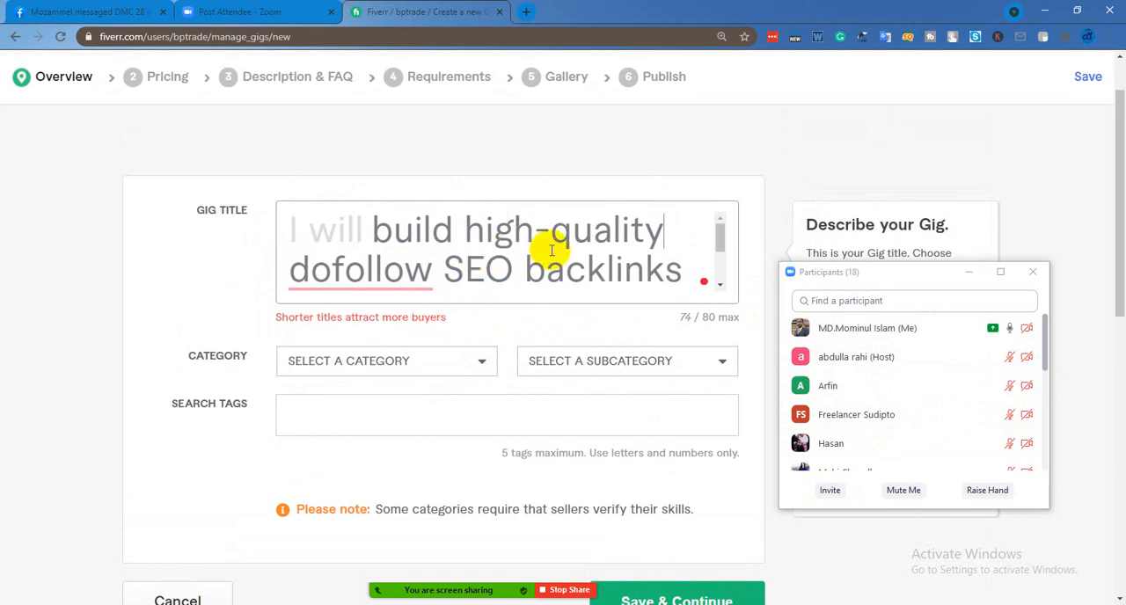
scroll(485, 255, "down", 2)
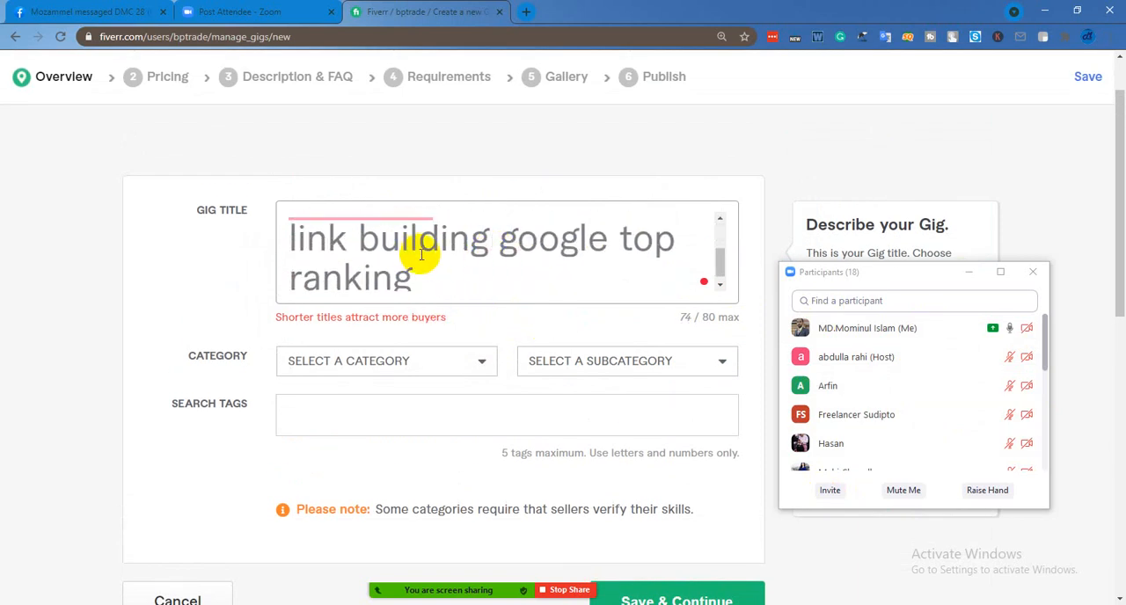
scroll(475, 262, "up", 2)
scroll(475, 264, "down", 2)
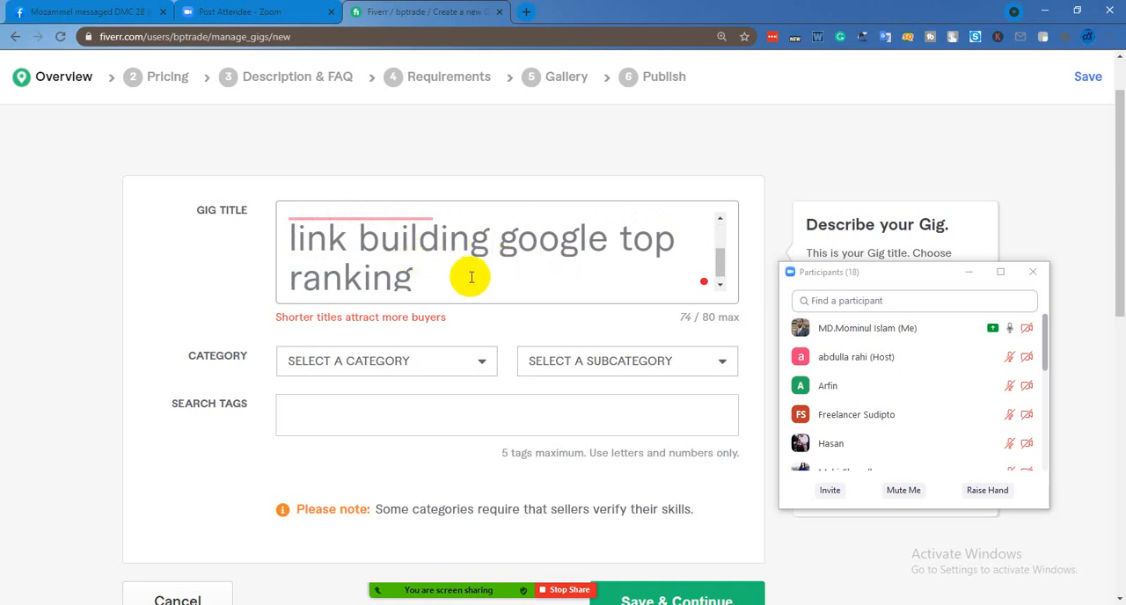
scroll(483, 275, "up", 1)
scroll(483, 275, "down", 1)
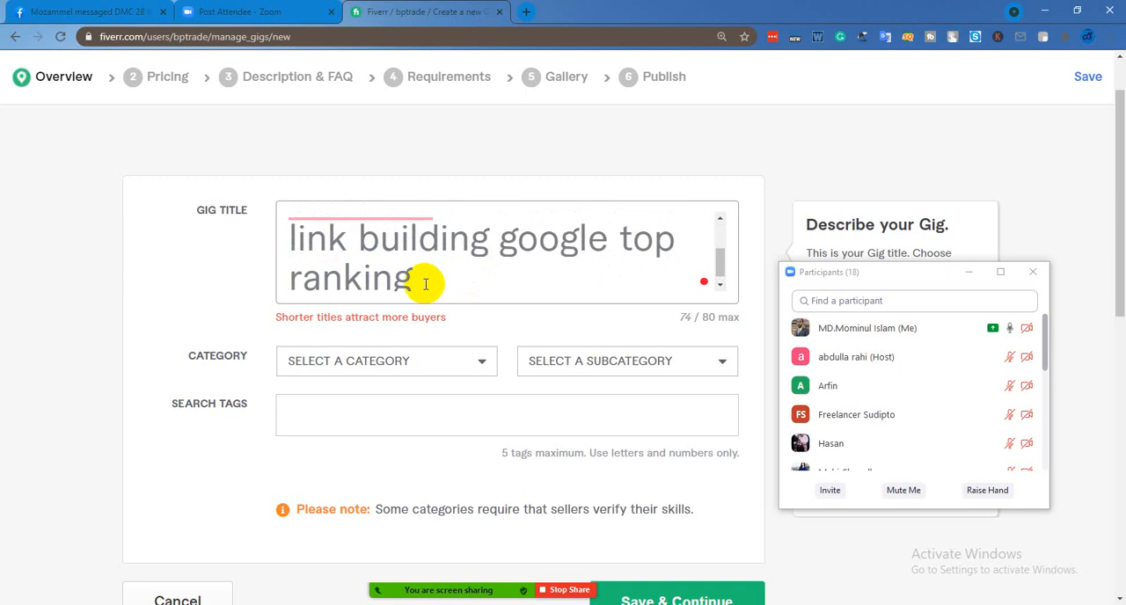
key("BackSpace")
key("BackSpace")
key("BackSpace")
key("BackSpace")
key("BackSpace")
key("BackSpace")
key("BackSpace")
key("BackSpace")
key("BackSpace")
key("BackSpace")
key("BackSpace")
key("BackSpace")
key("BackSpace")
key("BackSpace")
key("BackSpace")
key("BackSpace")
key("BackSpace")
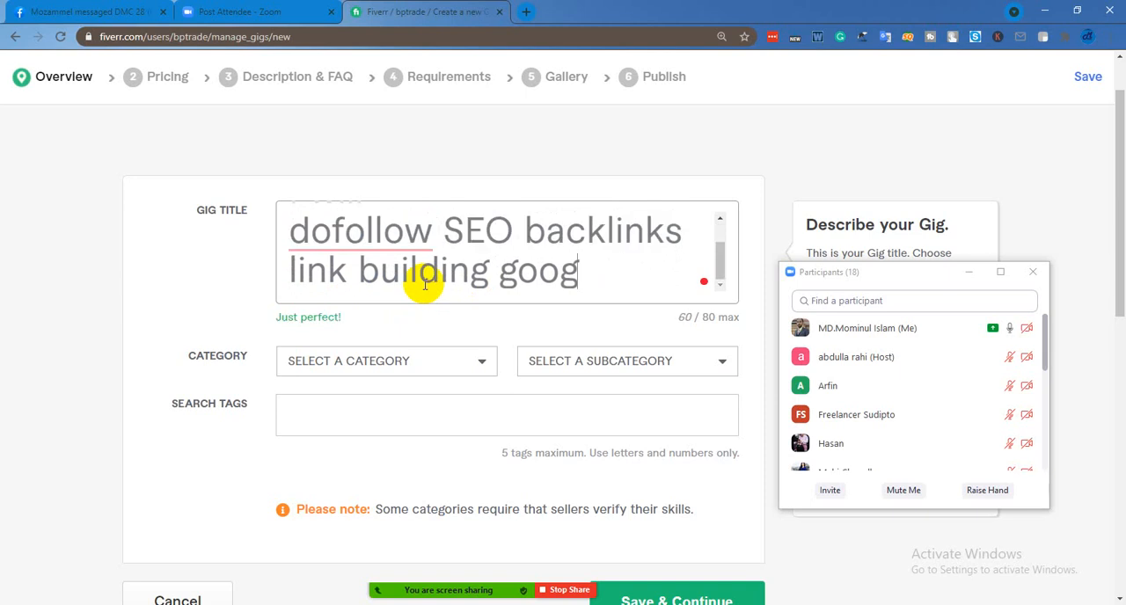
key("BackSpace")
key("BackSpace")
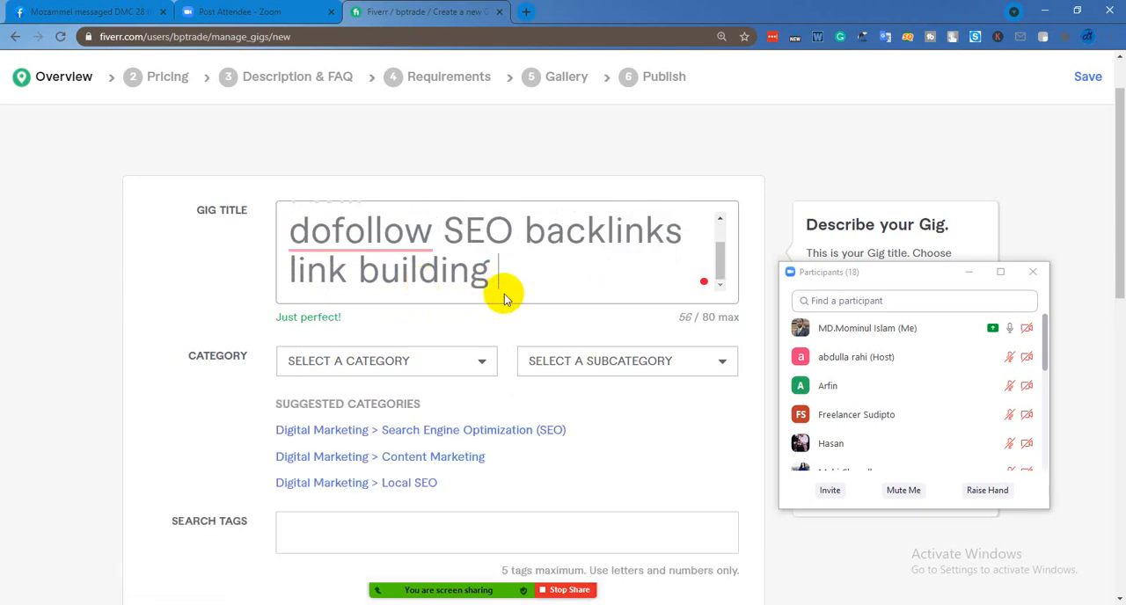
Examine the suggested categories and the list of main categories for the gig, leaving the category unselected
scroll(561, 334, "down", 1)
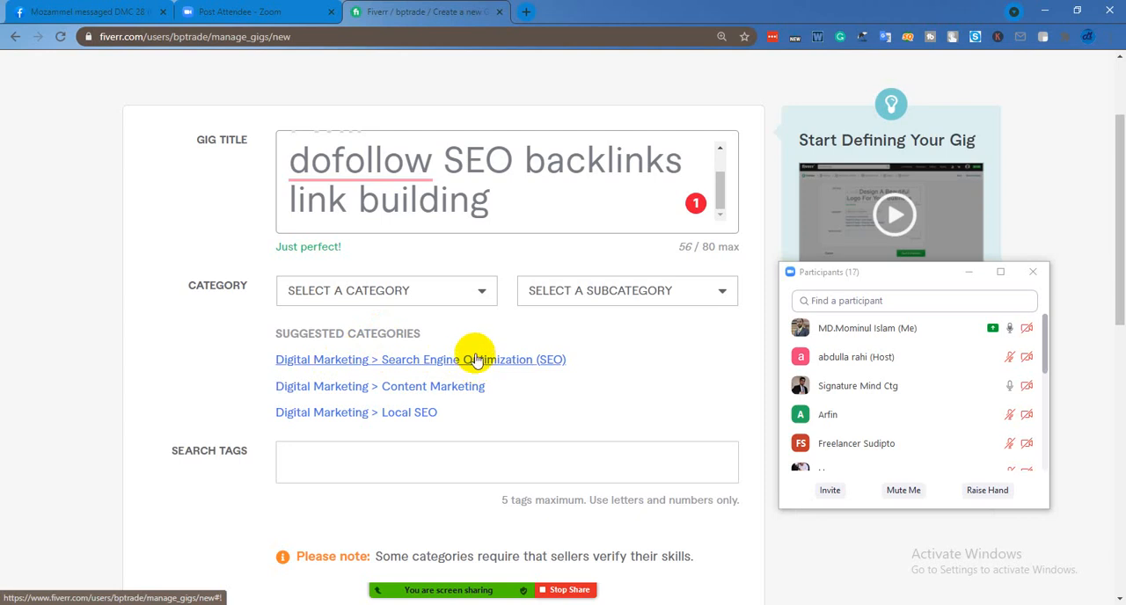
left_click(475, 293)
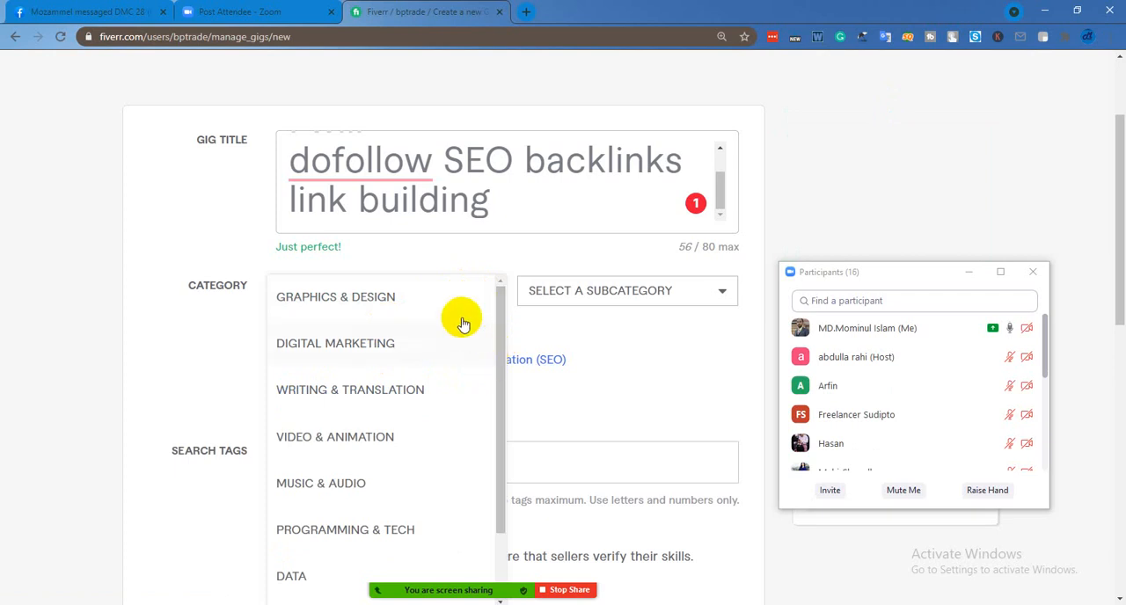
left_click(651, 334)
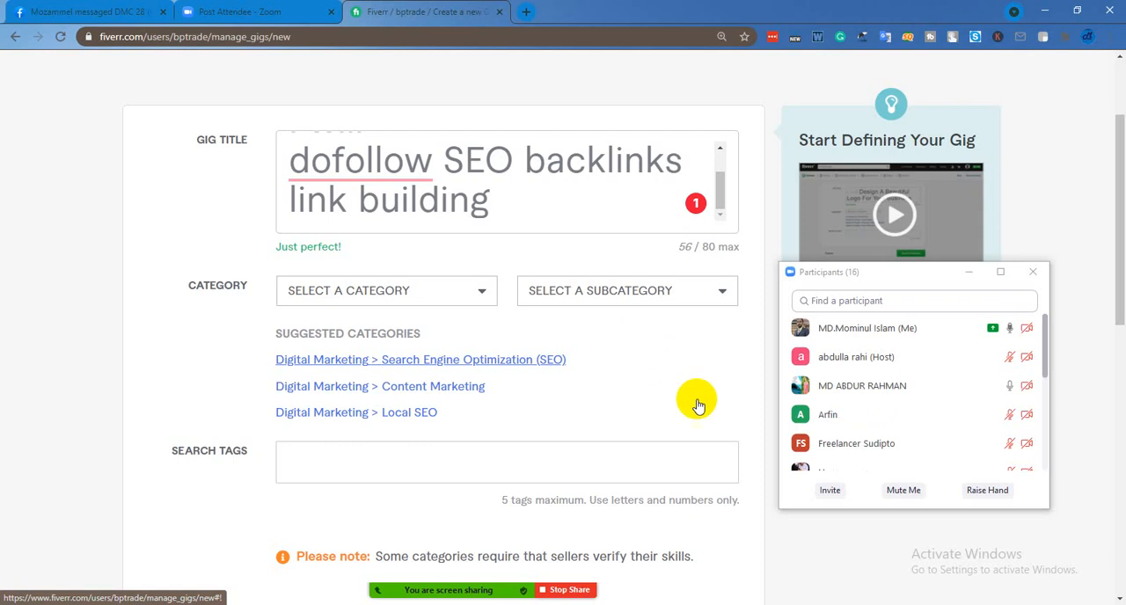
Share the Opera window with the dofollow SEO backlinks gig in Zoom and show the gig's category path and title
mouse_move(605, 604)
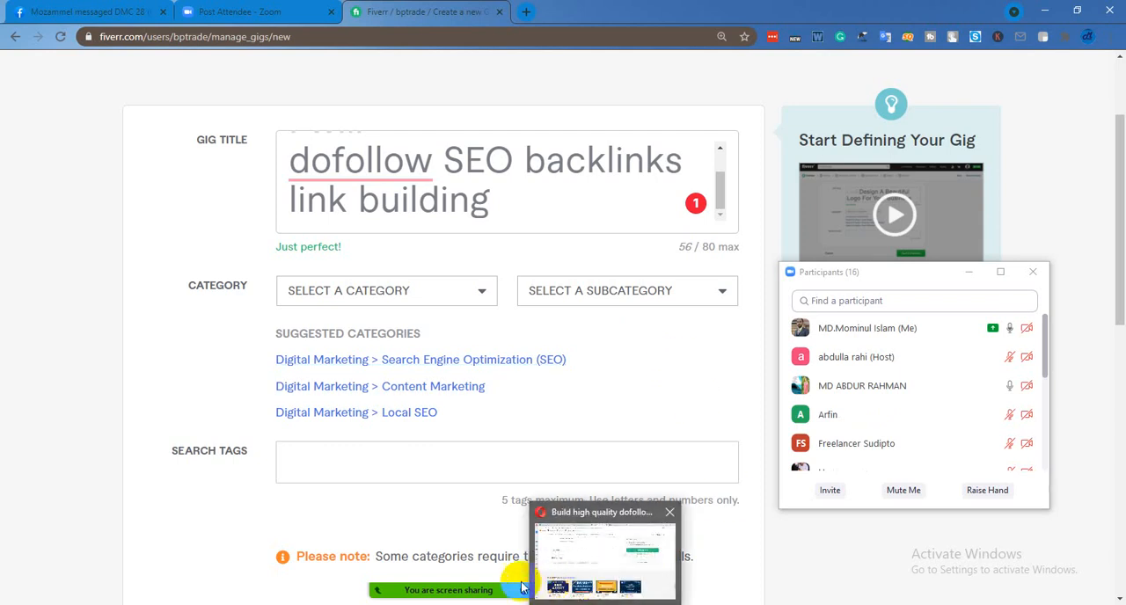
mouse_move(501, 586)
left_click(479, 568)
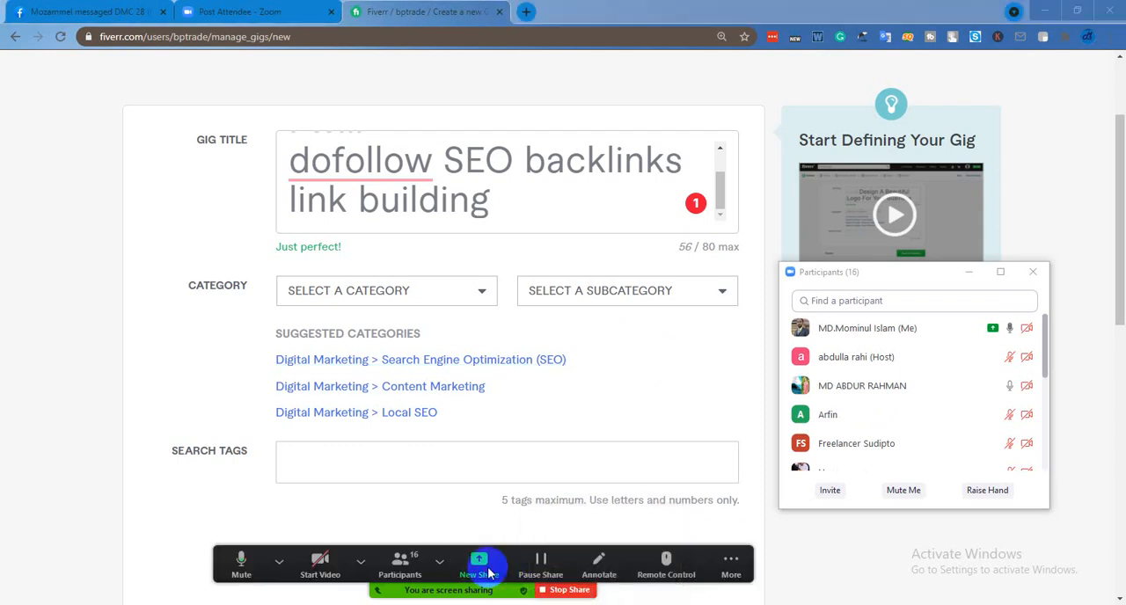
left_click(842, 466)
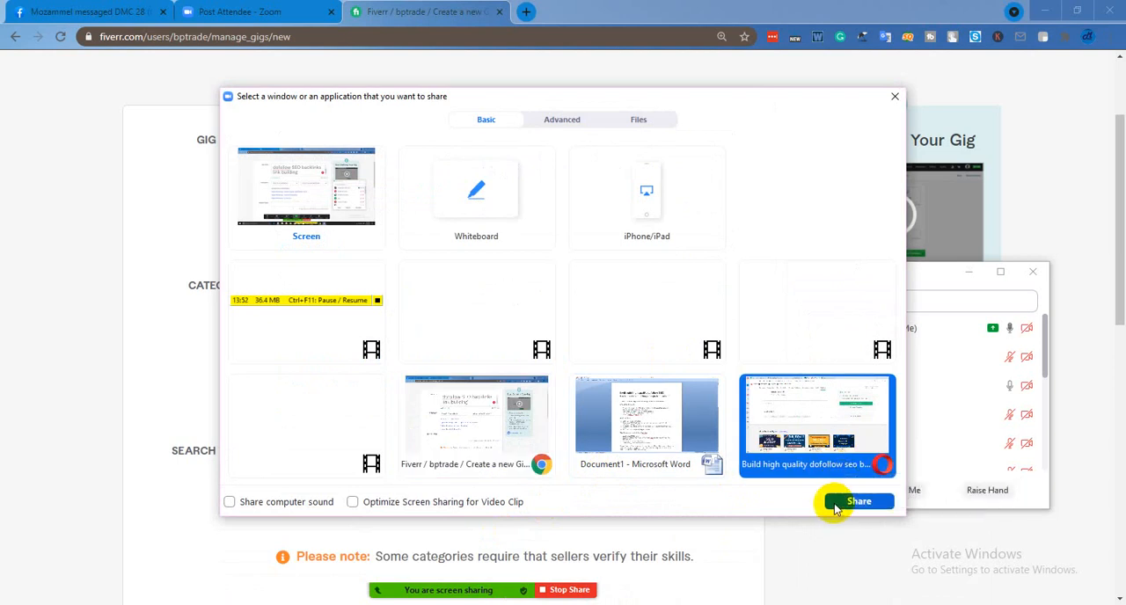
left_click(830, 503)
scroll(596, 331, "up", 5)
scroll(596, 337, "up", 20)
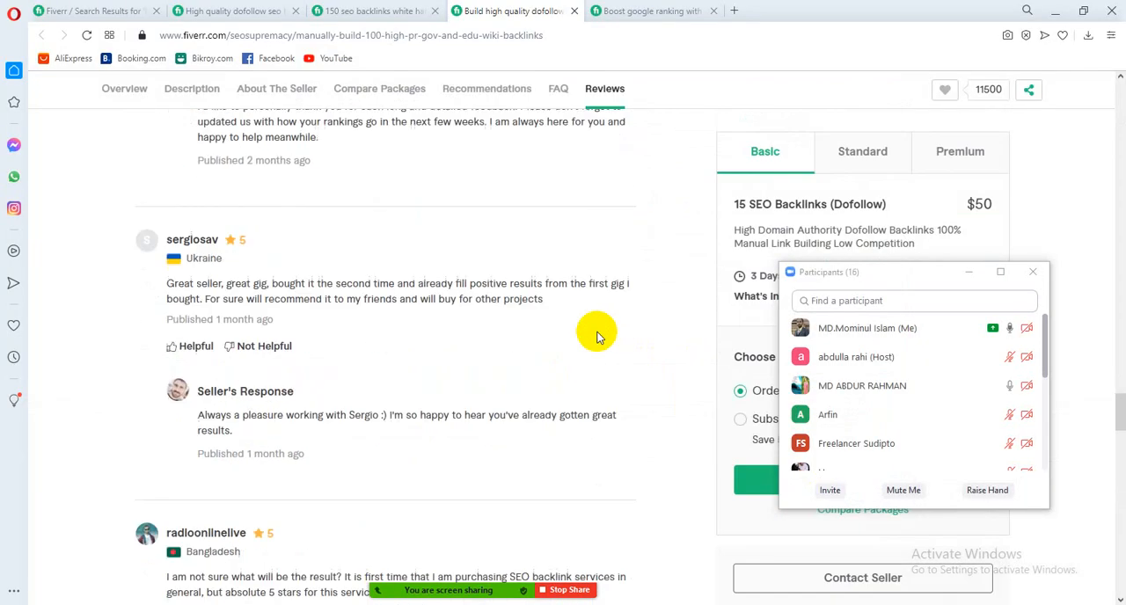
scroll(596, 334, "up", 15)
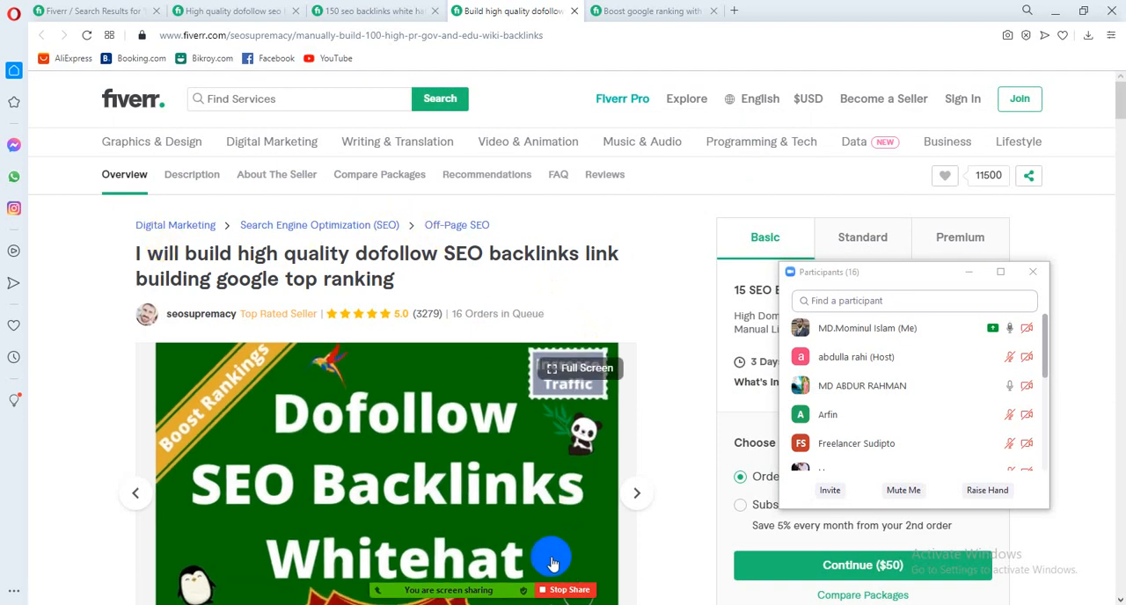
Switch the Zoom screen share to the Chrome window with the Fiverr gig creation form
mouse_move(536, 587)
left_click(475, 570)
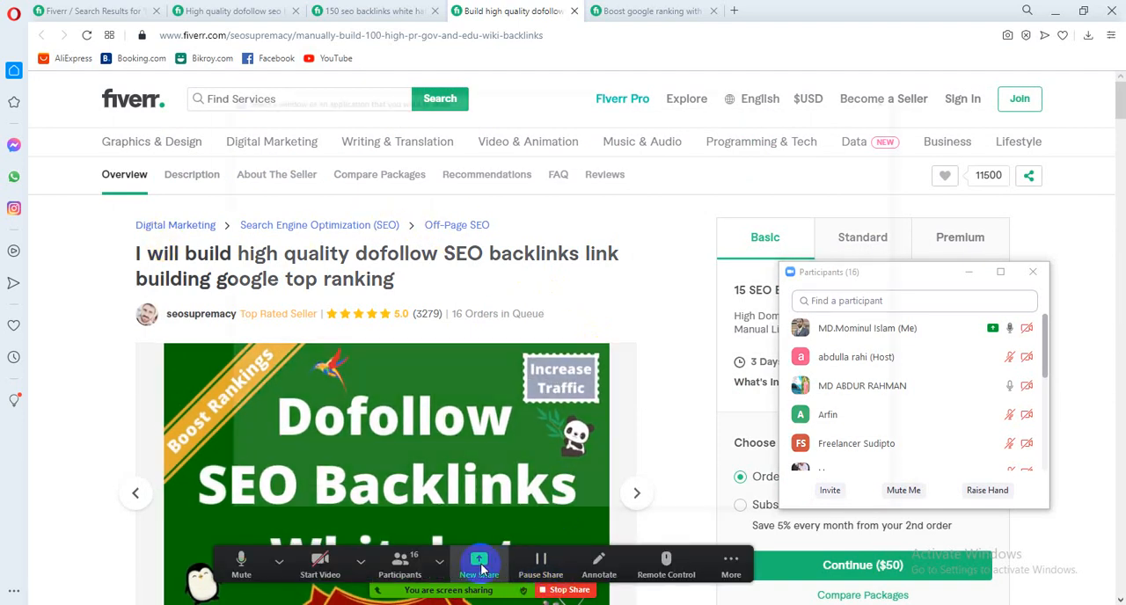
left_click(648, 466)
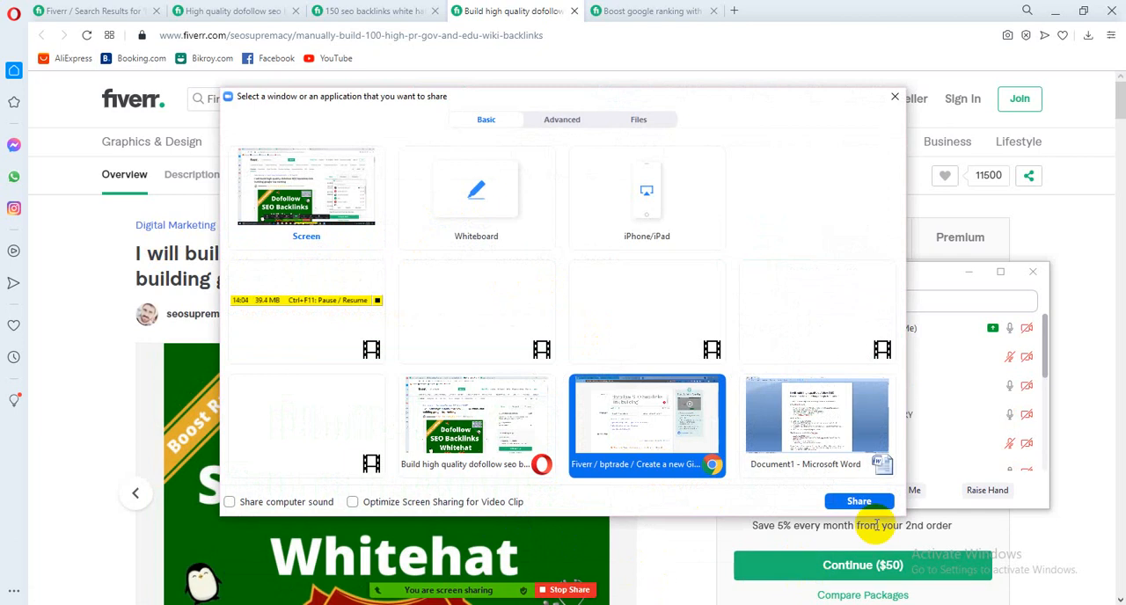
left_click(859, 501)
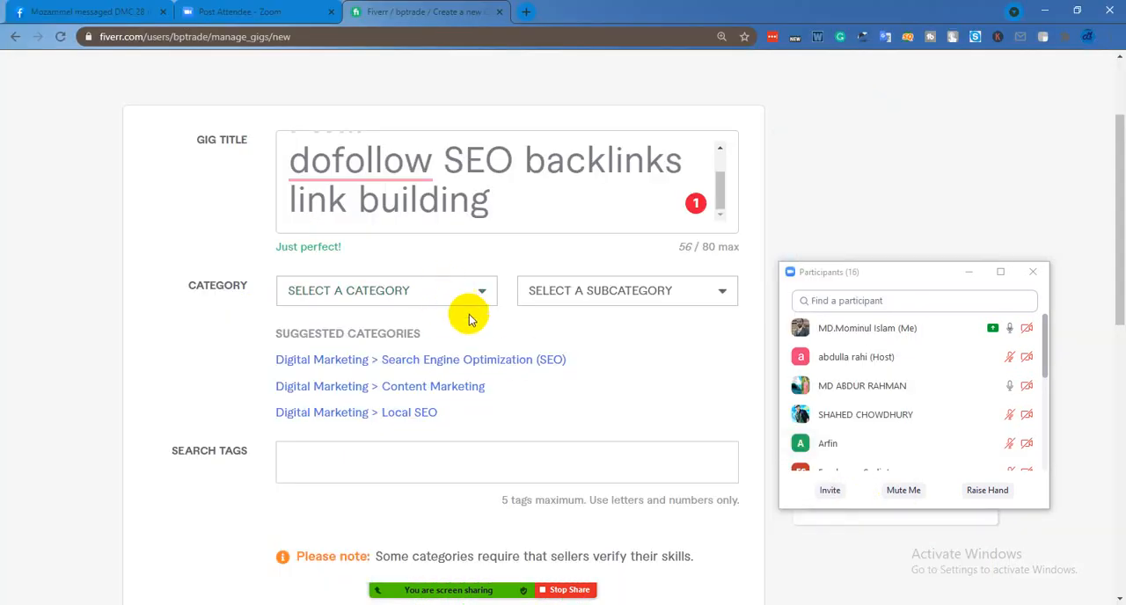
Choose the suggested category Digital Marketing > Search Engine Optimization (SEO) and set the service type to Off-Page SEO
left_click(447, 359)
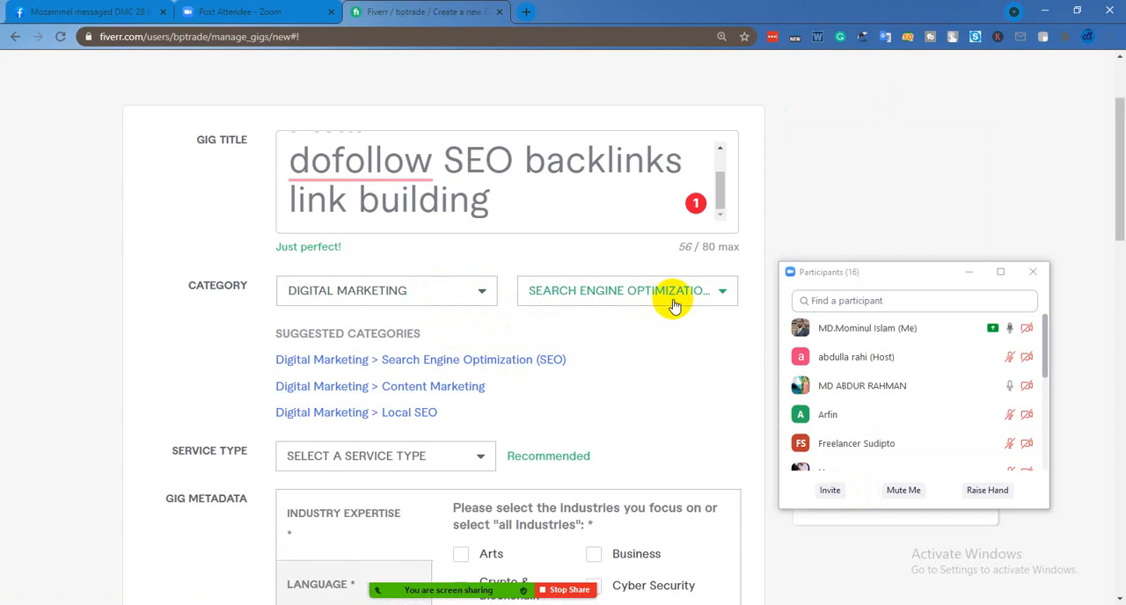
left_click(480, 462)
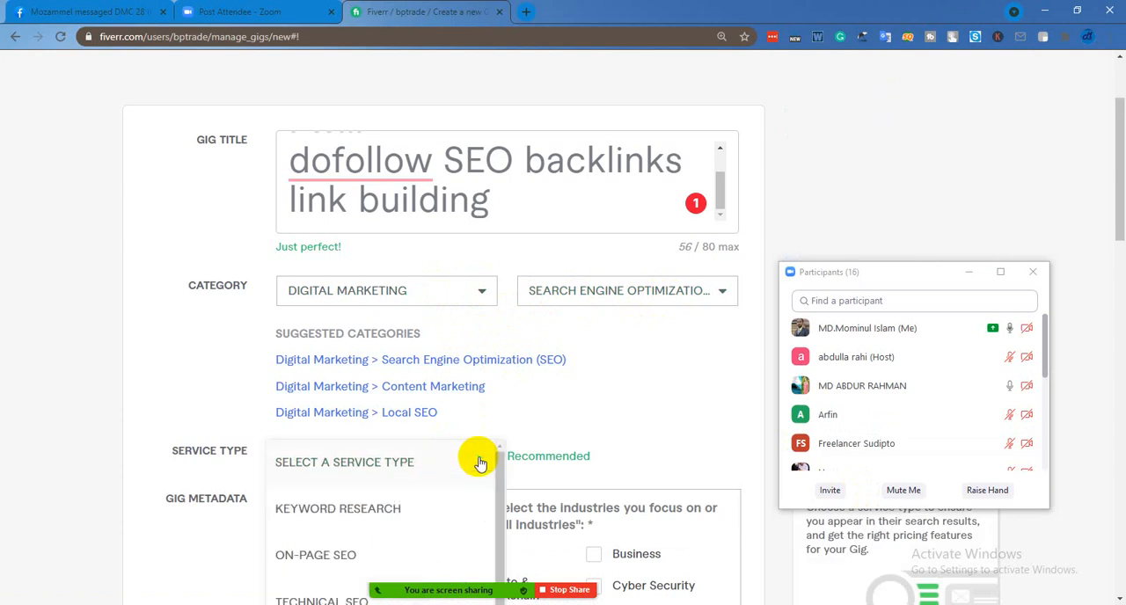
scroll(420, 515, "down", 1)
scroll(421, 515, "down", 2)
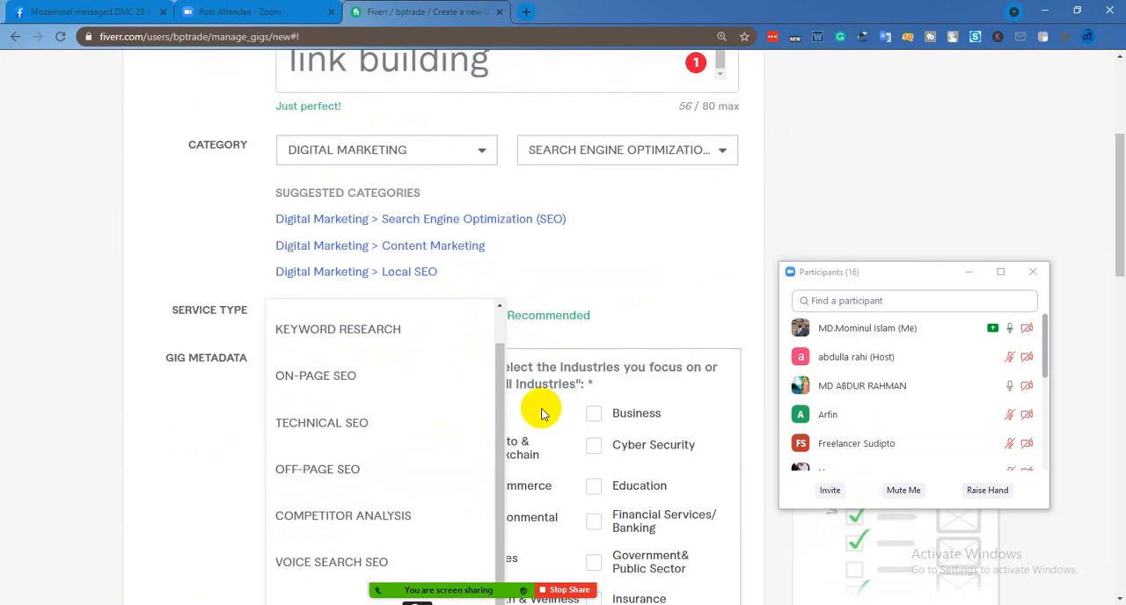
left_click(346, 470)
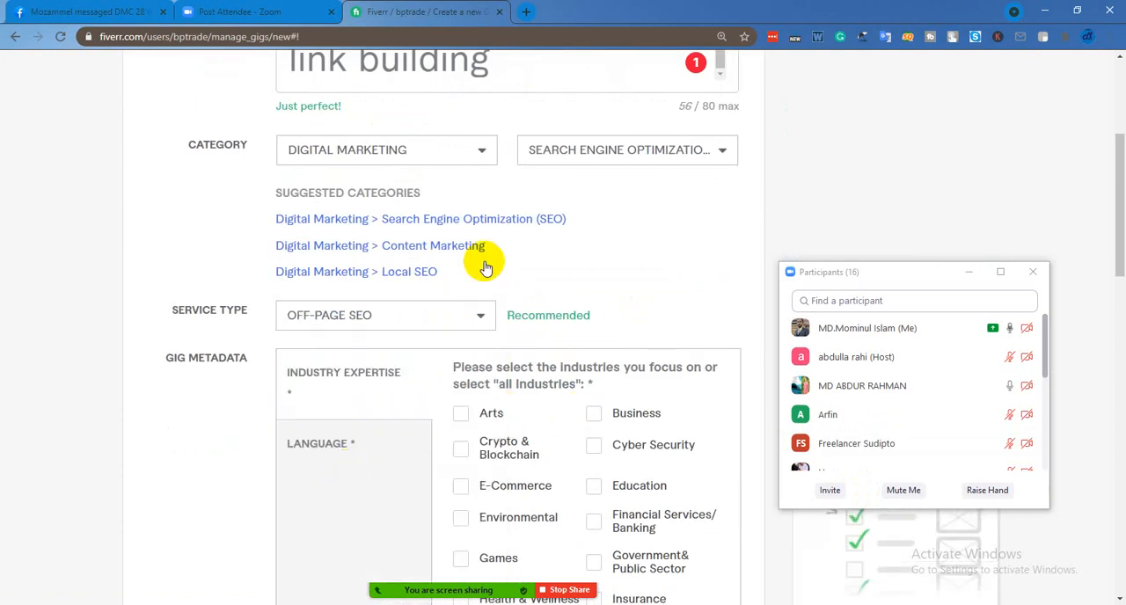
Select E-Commerce, Retail & Wholesale and Technology & Internet as the gig's industry expertise
scroll(572, 316, "down", 3)
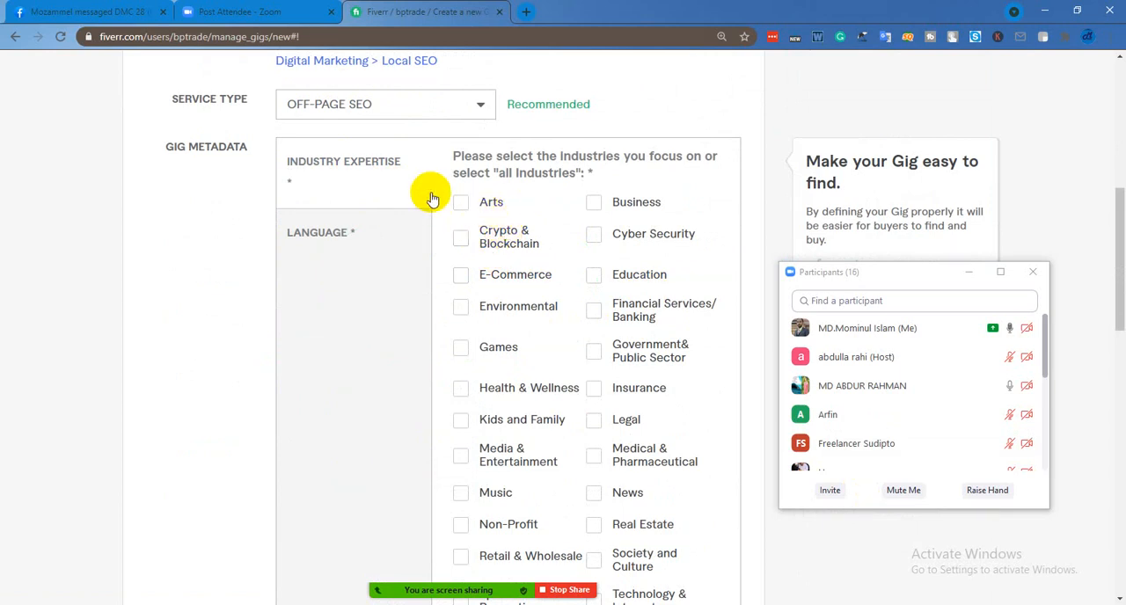
scroll(456, 208, "down", 1)
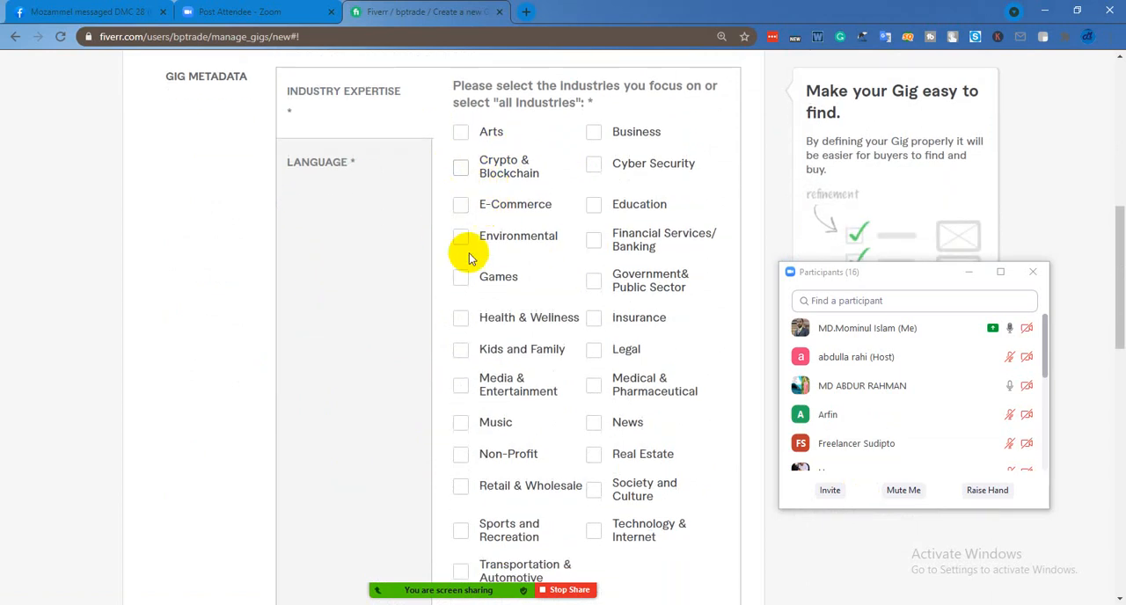
left_click(460, 208)
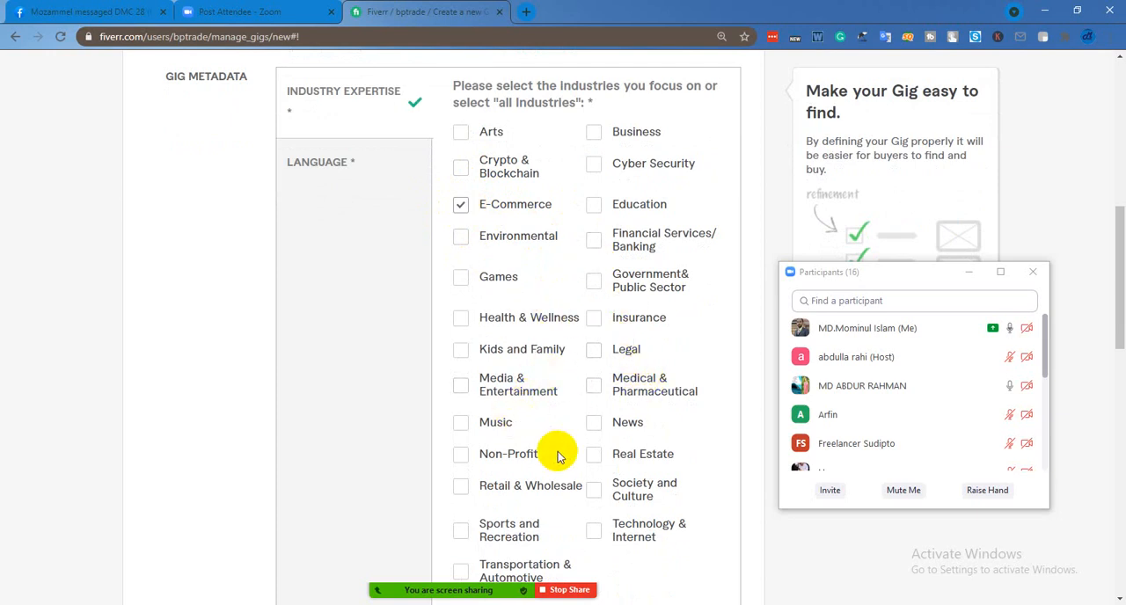
scroll(554, 453, "down", 1)
left_click(461, 415)
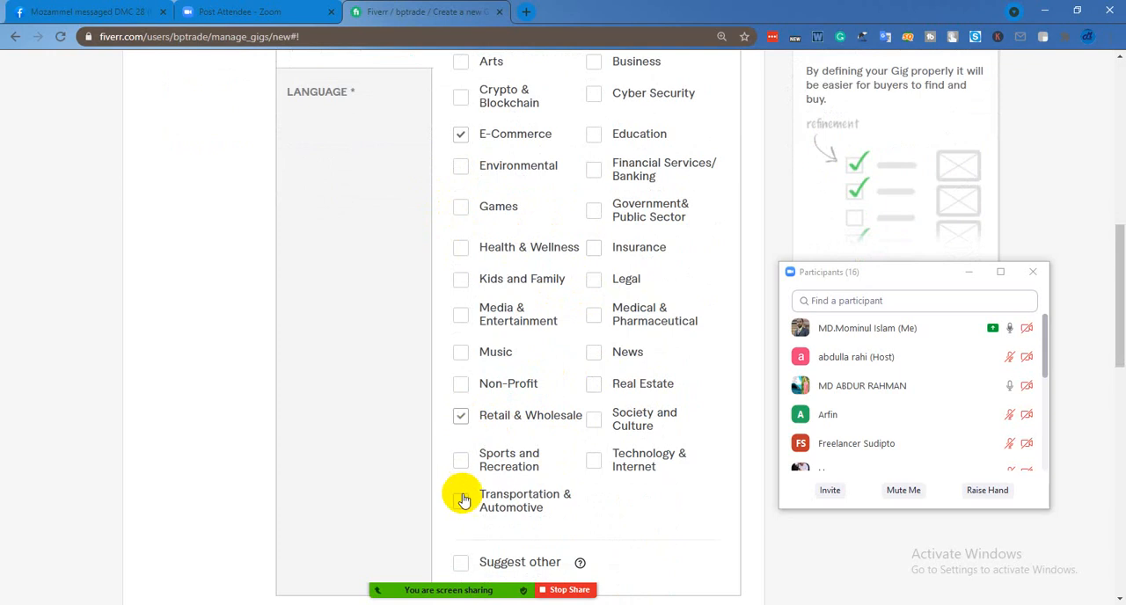
left_click(594, 462)
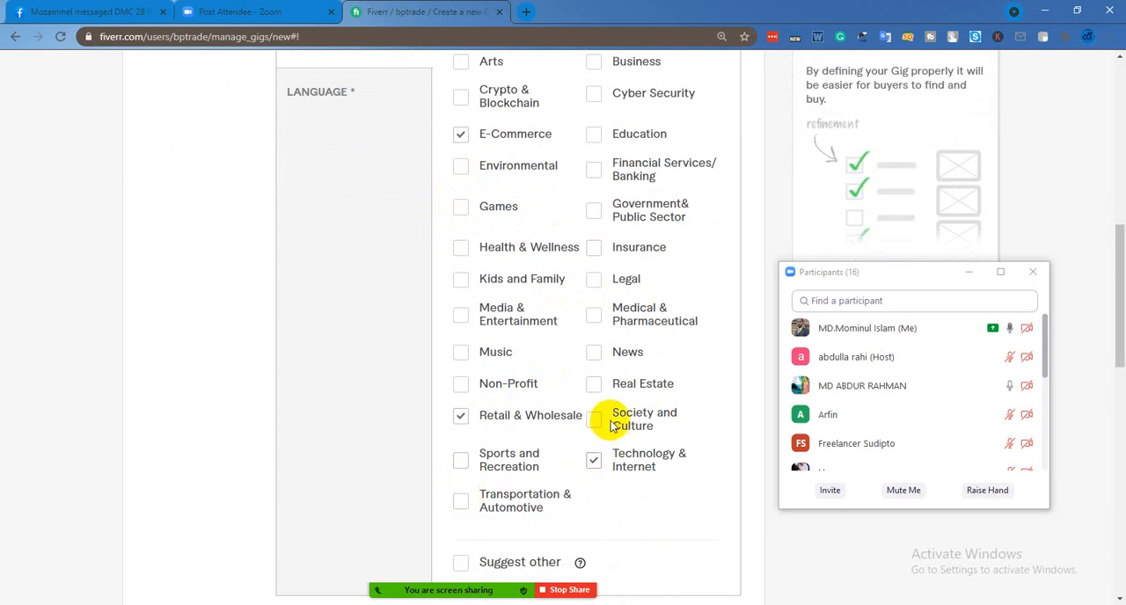
Add Transportation & Automotive and Business to the industry expertise, leaving Financial Services/Banking unselected
scroll(609, 307, "up", 1)
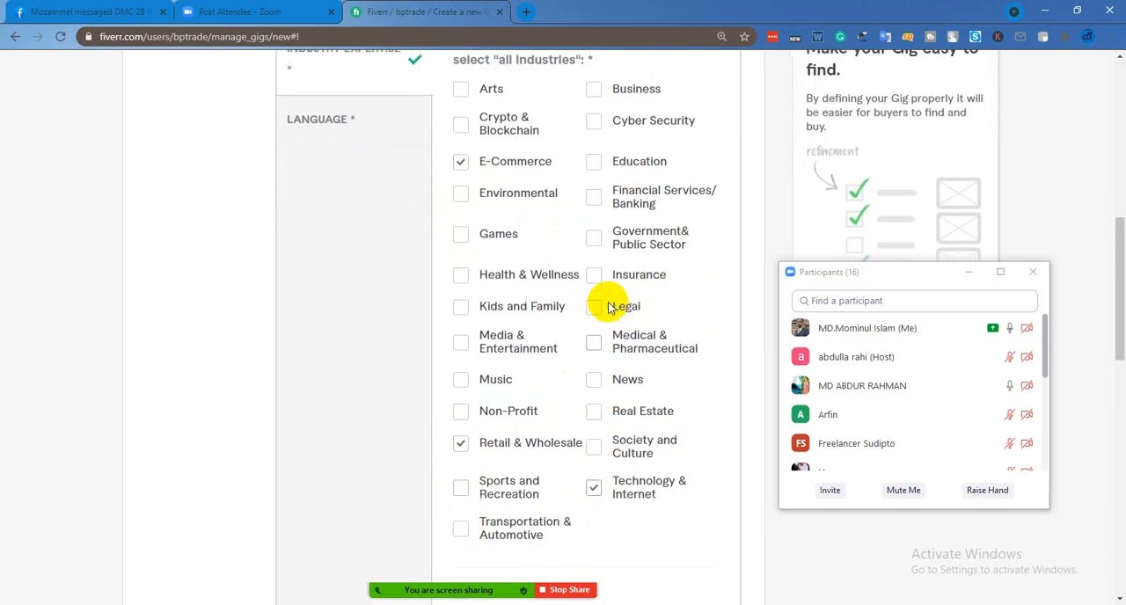
scroll(608, 308, "up", 1)
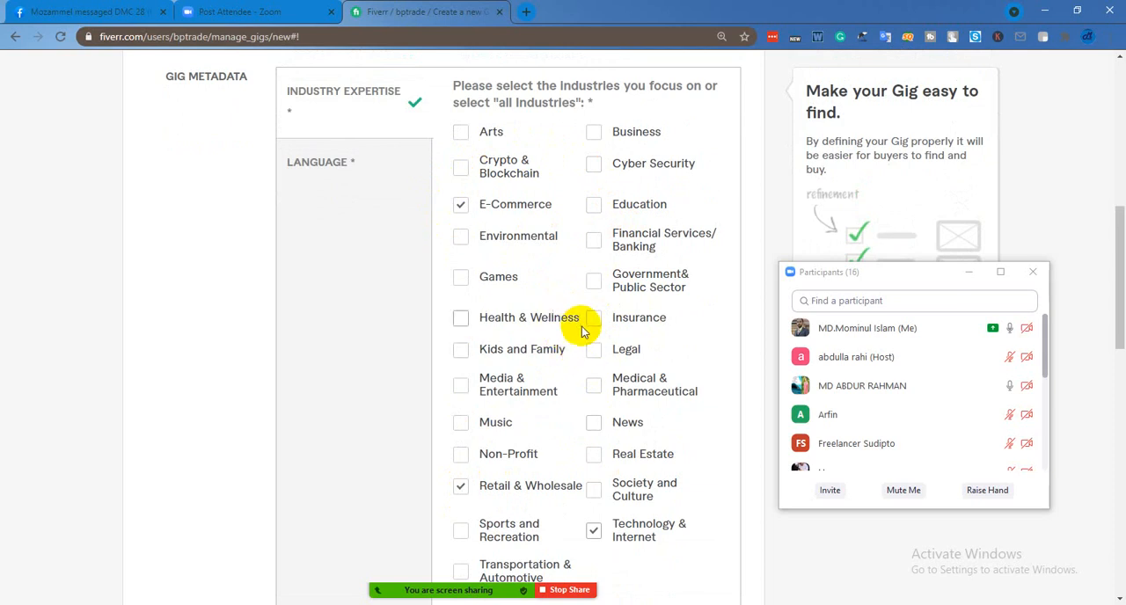
scroll(614, 459, "down", 1)
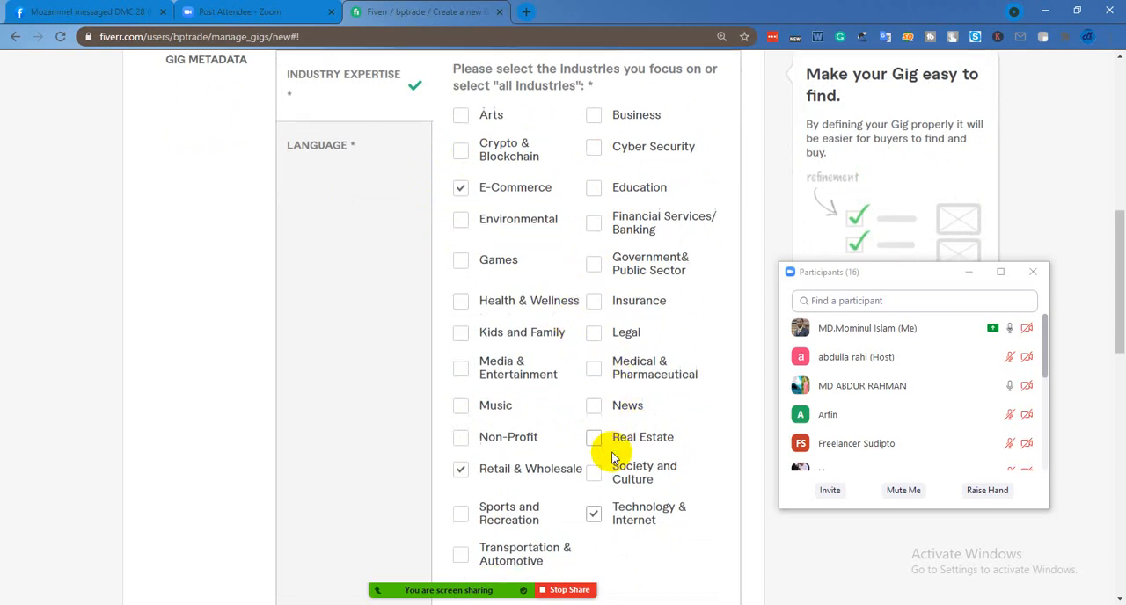
scroll(567, 500, "down", 1)
mouse_move(546, 487)
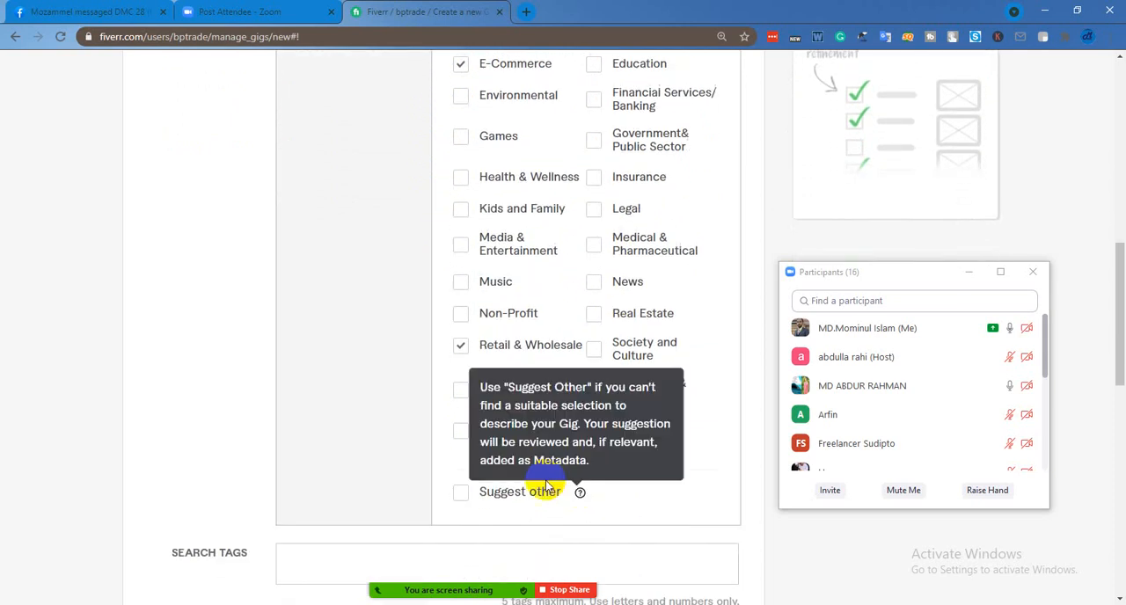
left_click(461, 433)
scroll(554, 327, "up", 2)
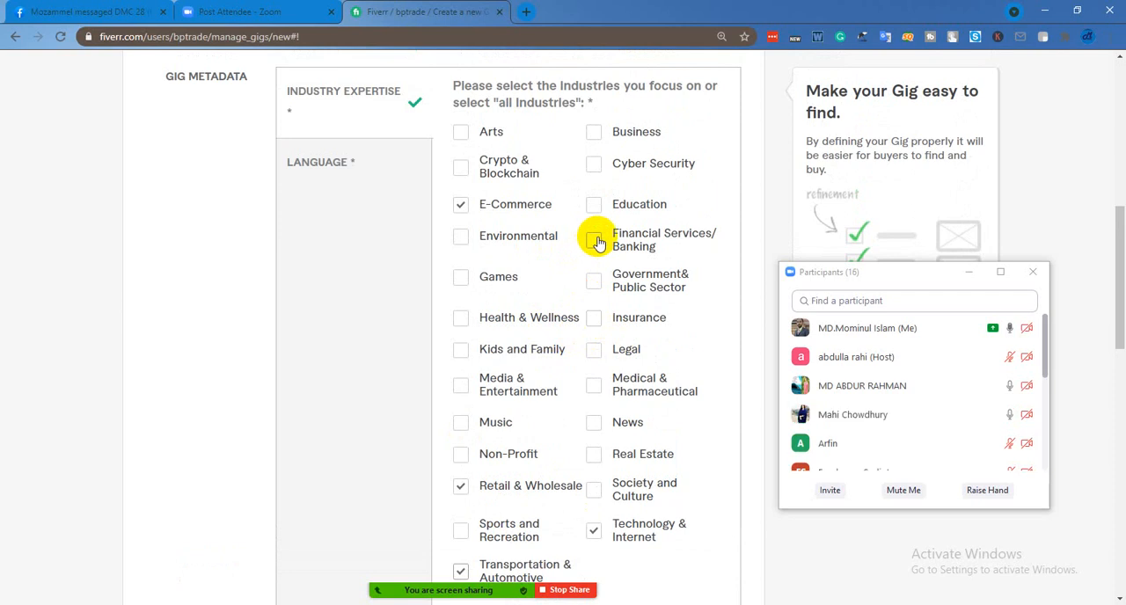
left_click(596, 240)
left_click(595, 135)
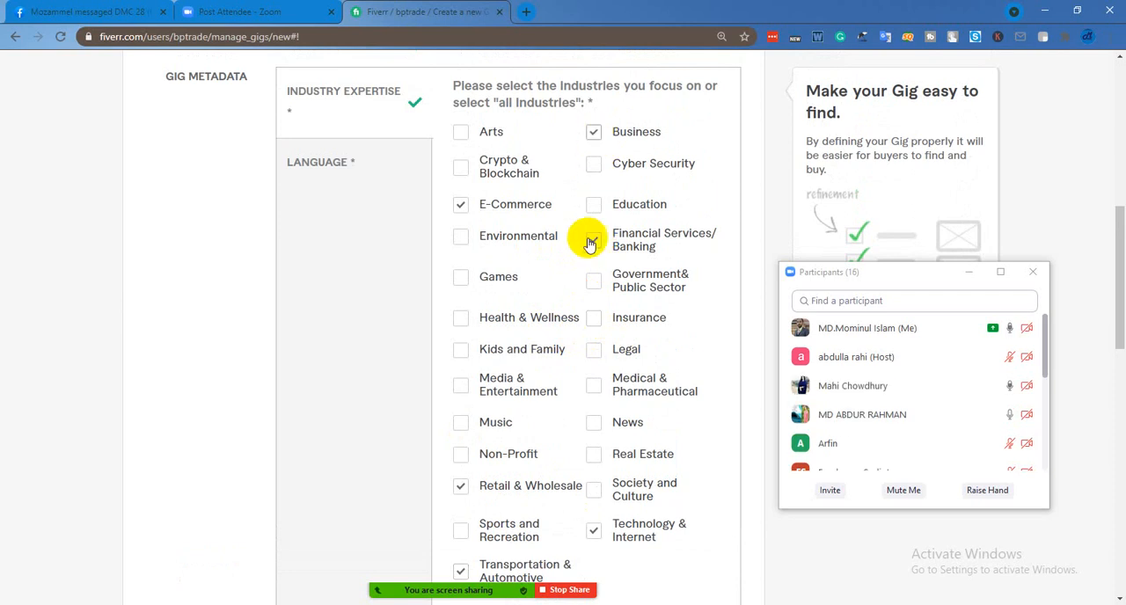
left_click(596, 241)
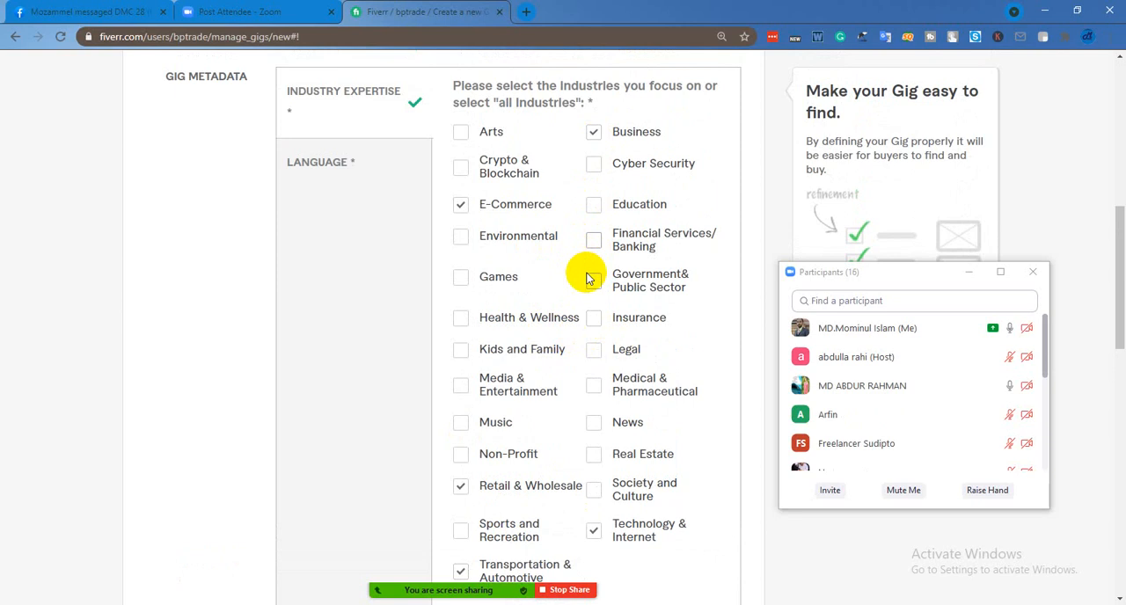
Select English as the language of the service in the gig metadata
left_click(344, 164)
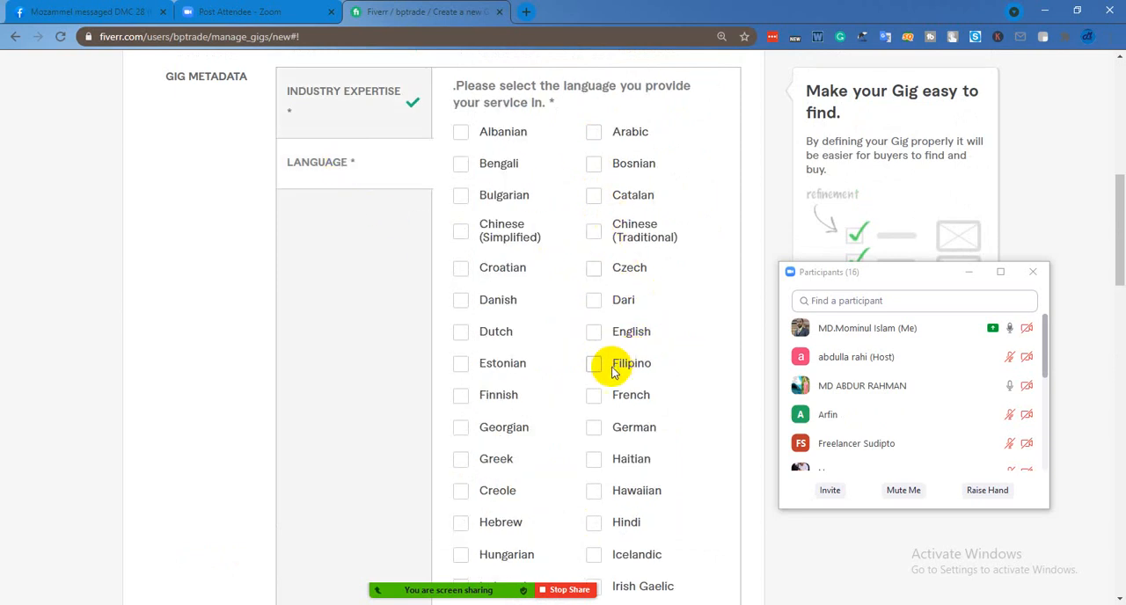
left_click(594, 337)
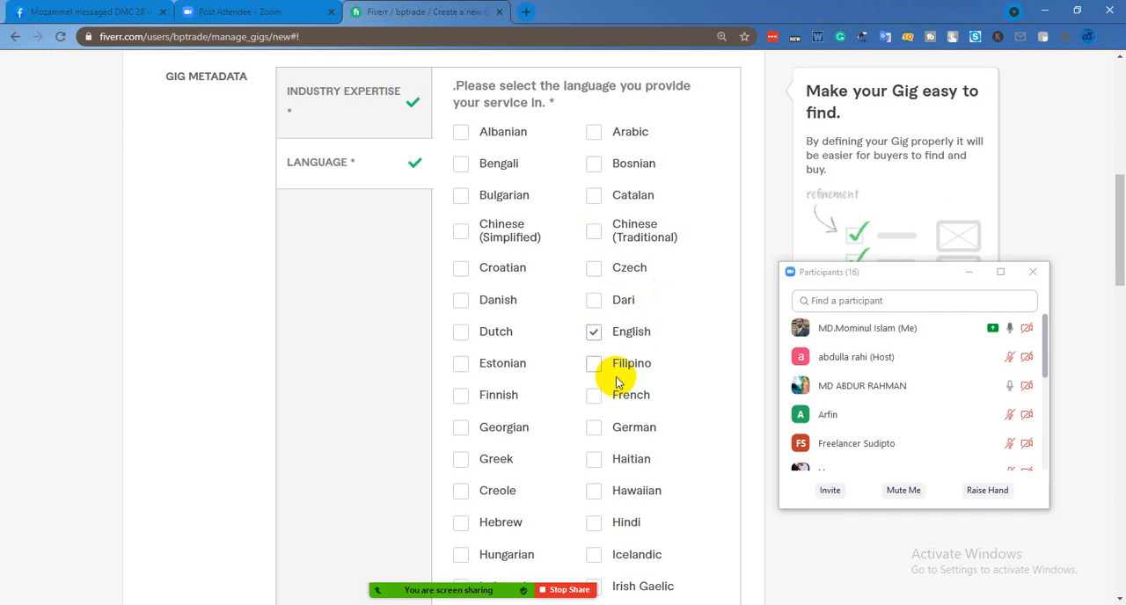
scroll(616, 380, "down", 10)
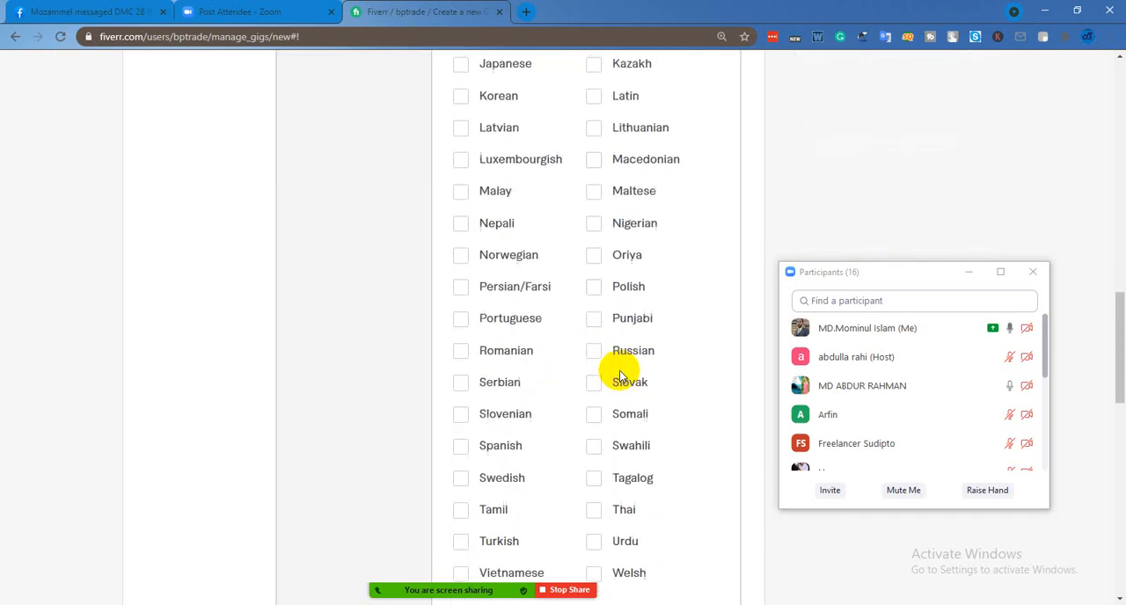
scroll(623, 373, "down", 2)
Review the sample tag list at the end of the Word document and return to the gig's search tags in Chrome
left_click(344, 303)
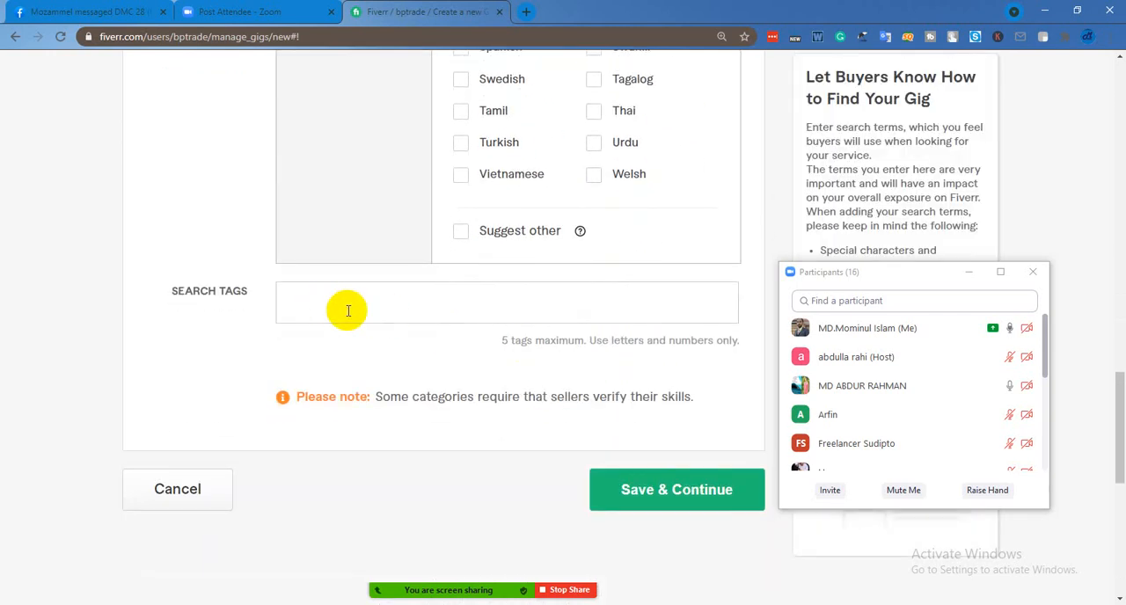
mouse_move(332, 604)
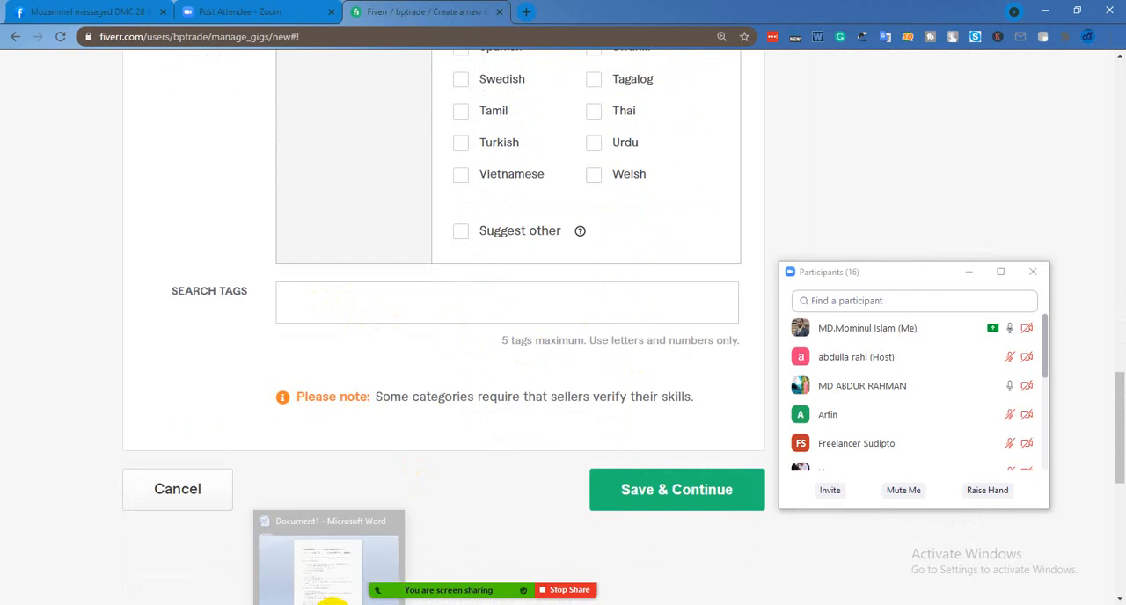
left_click(329, 554)
left_click(428, 482)
scroll(430, 475, "down", 4)
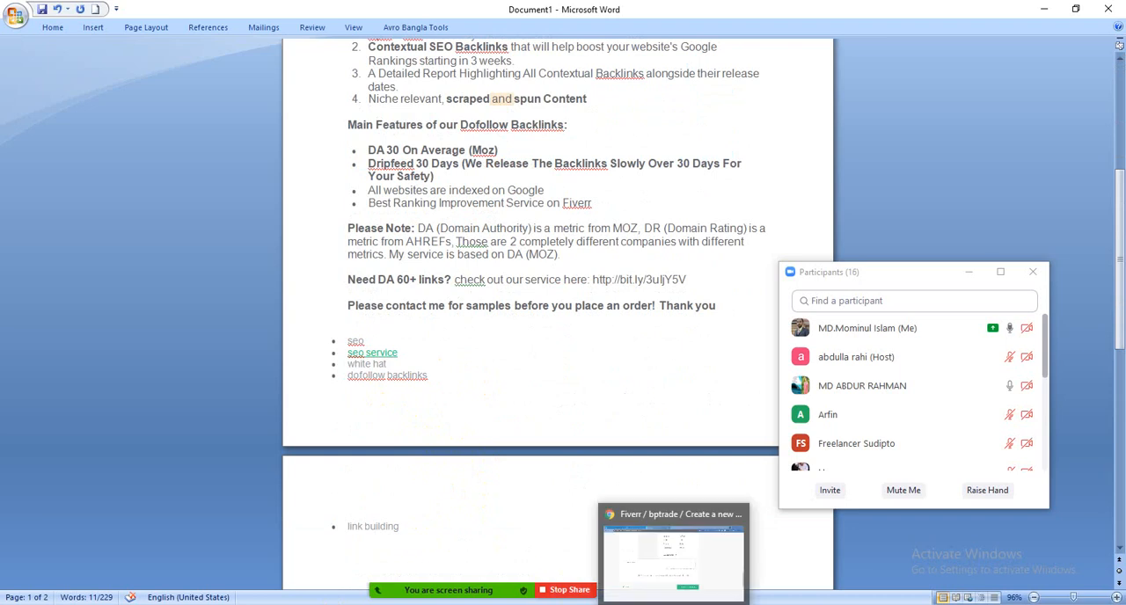
left_click(676, 604)
left_click(429, 313)
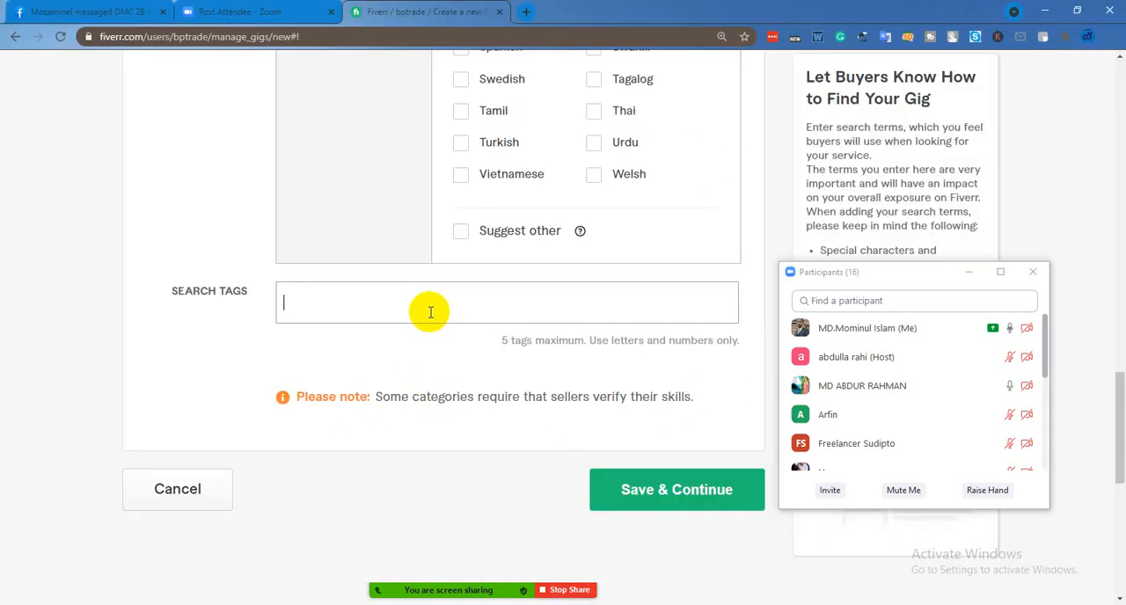
Add the search tags "seo", "seo service" and "backlink" to the gig
type("seo")
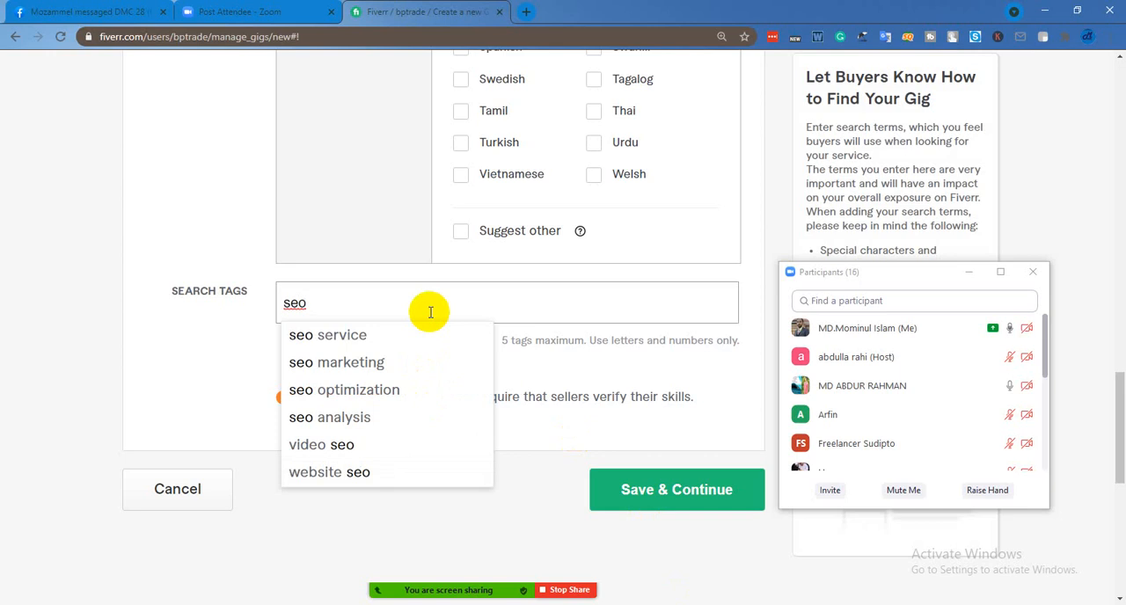
key("Return")
type("seo")
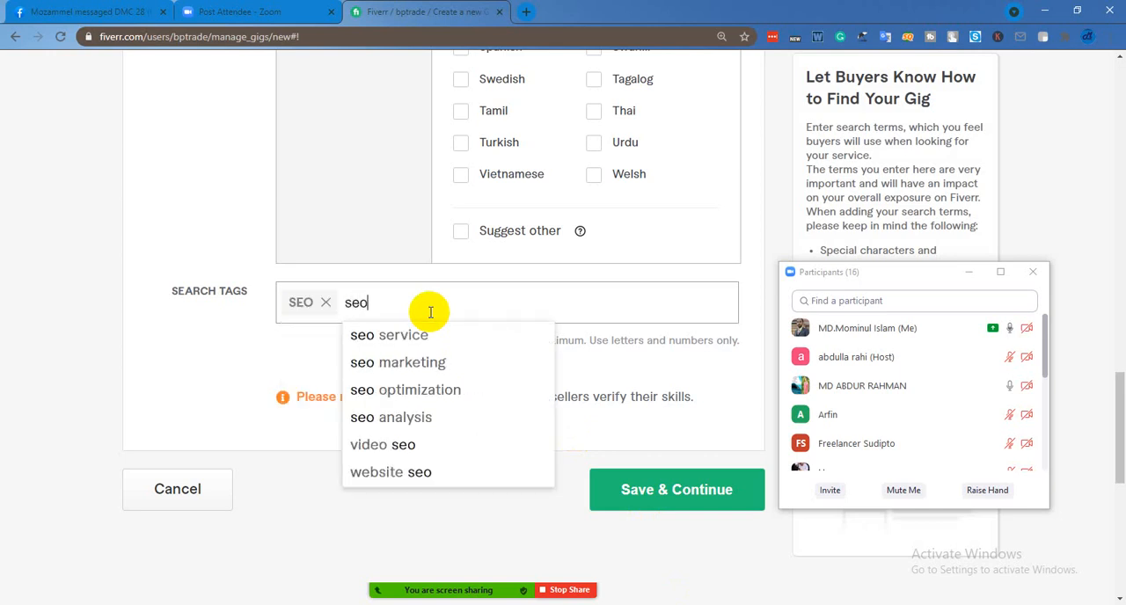
left_click(402, 338)
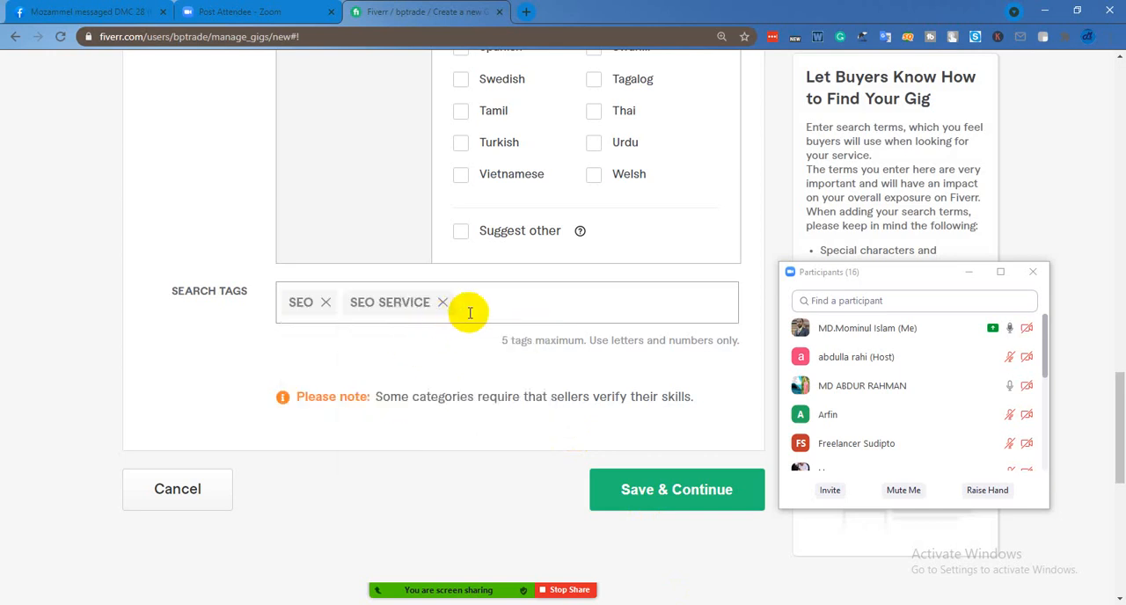
type("backlink")
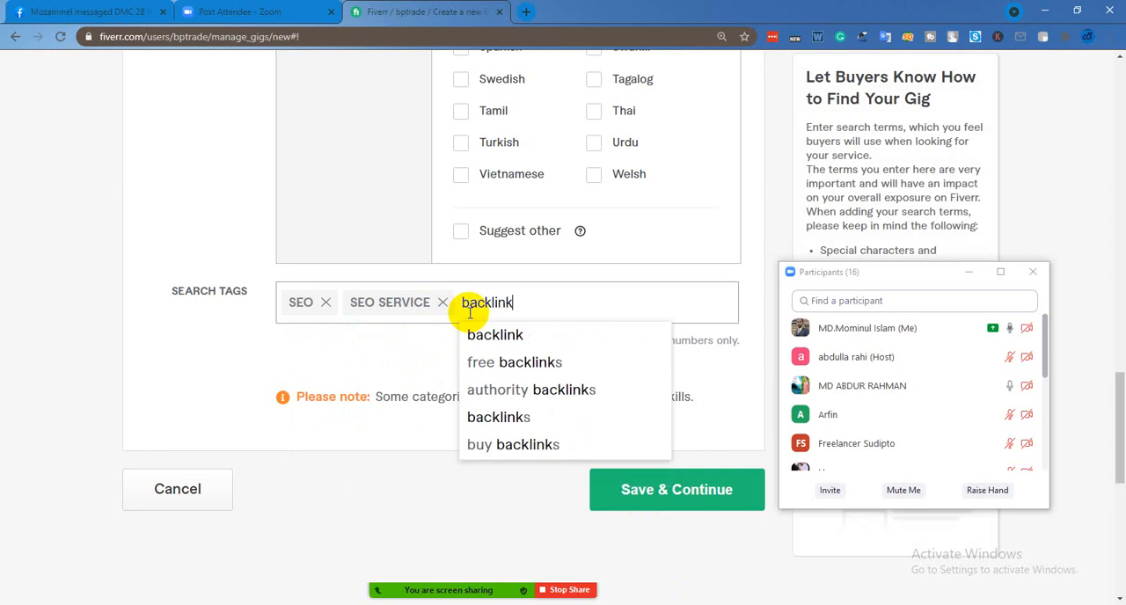
left_click(495, 337)
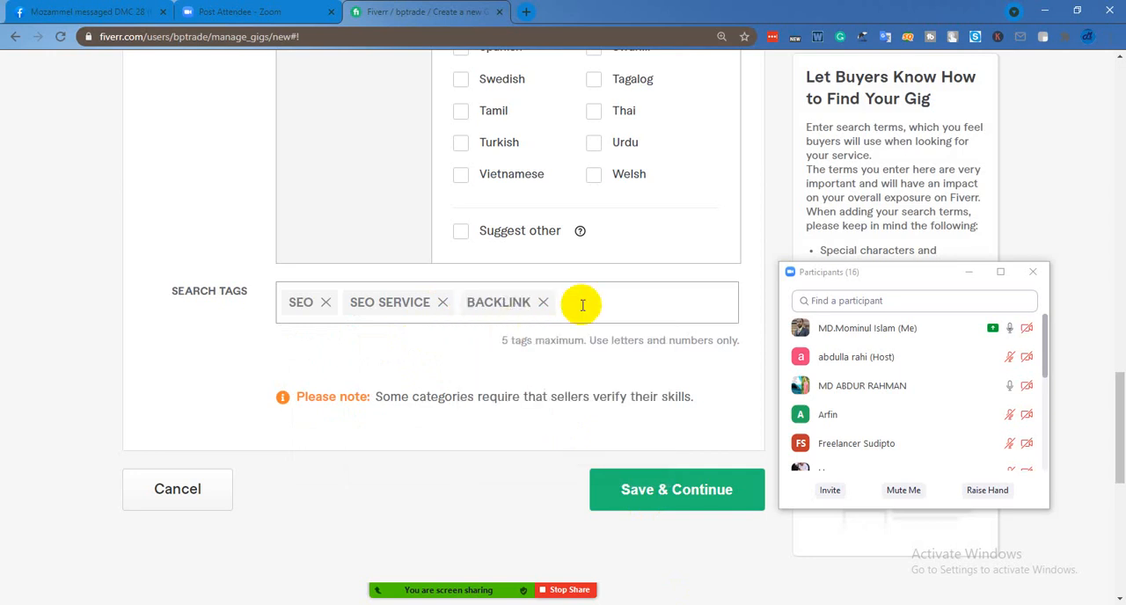
type("off page seo")
key("Return")
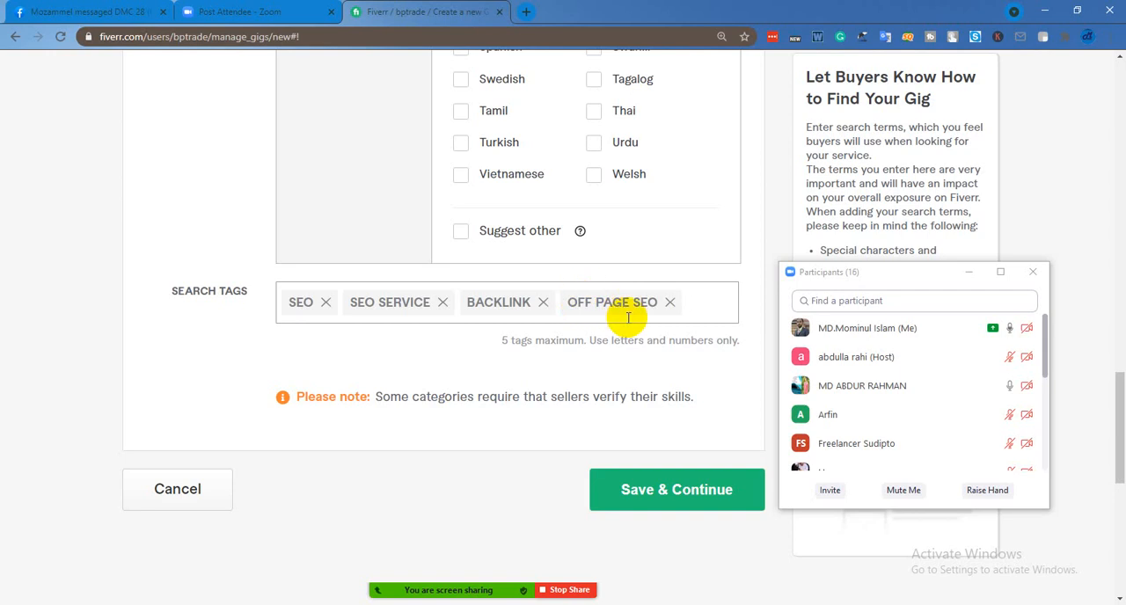
left_click(669, 304)
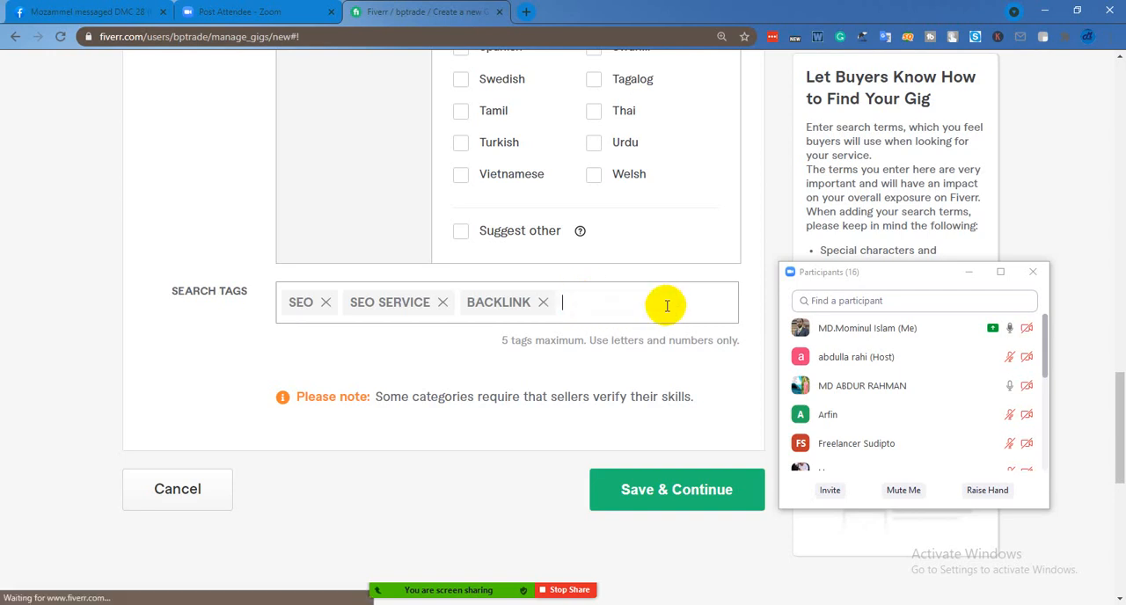
Add "Off page seo" as the fourth search tag of the gig
type("off")
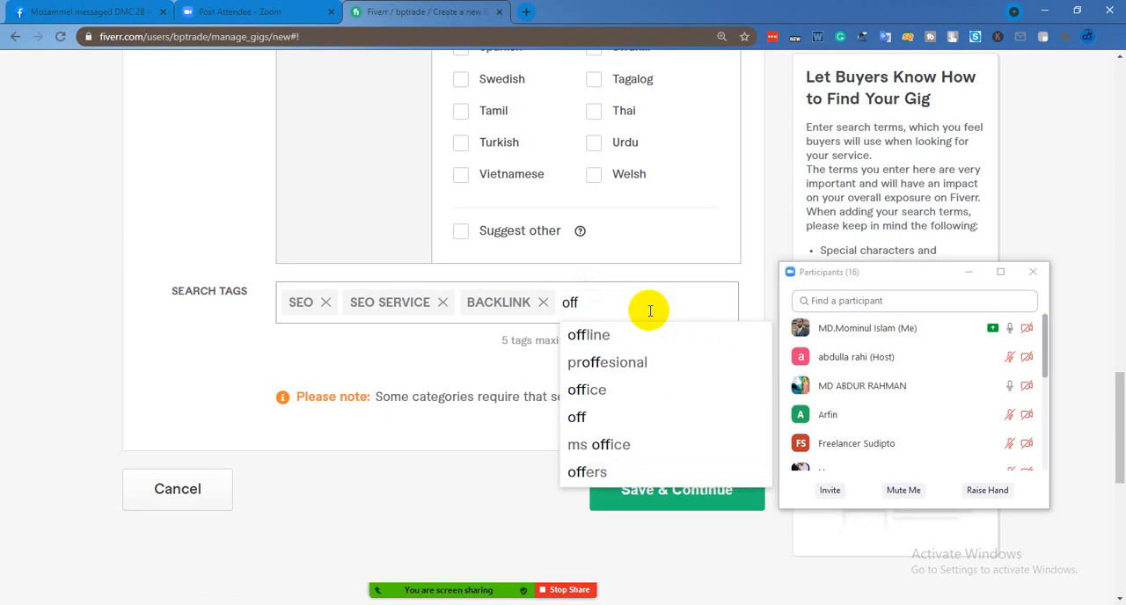
key("BackSpace")
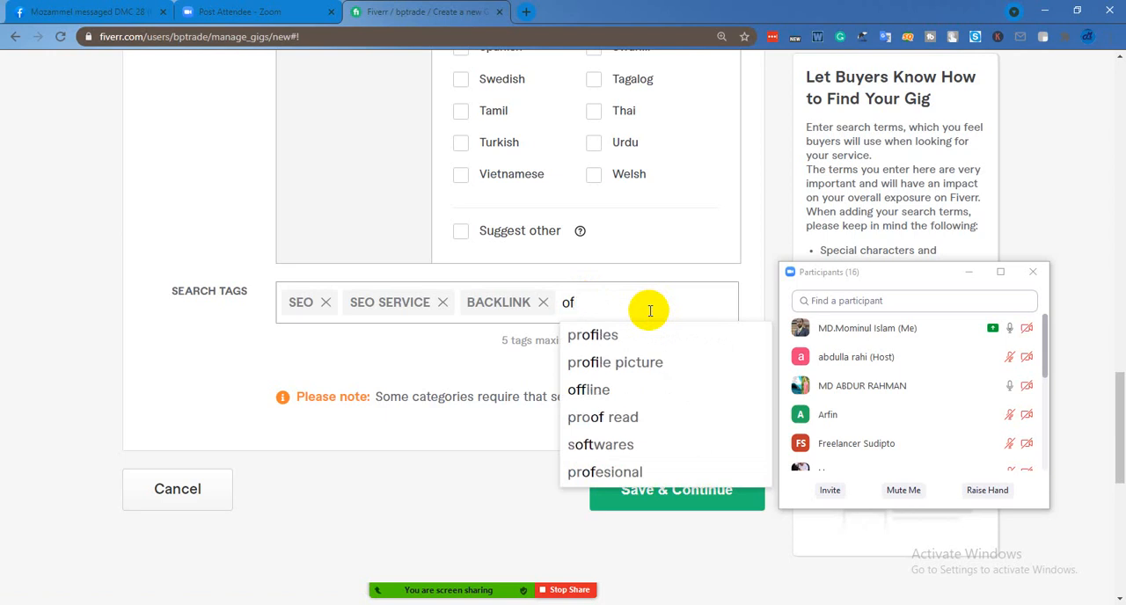
type("f")
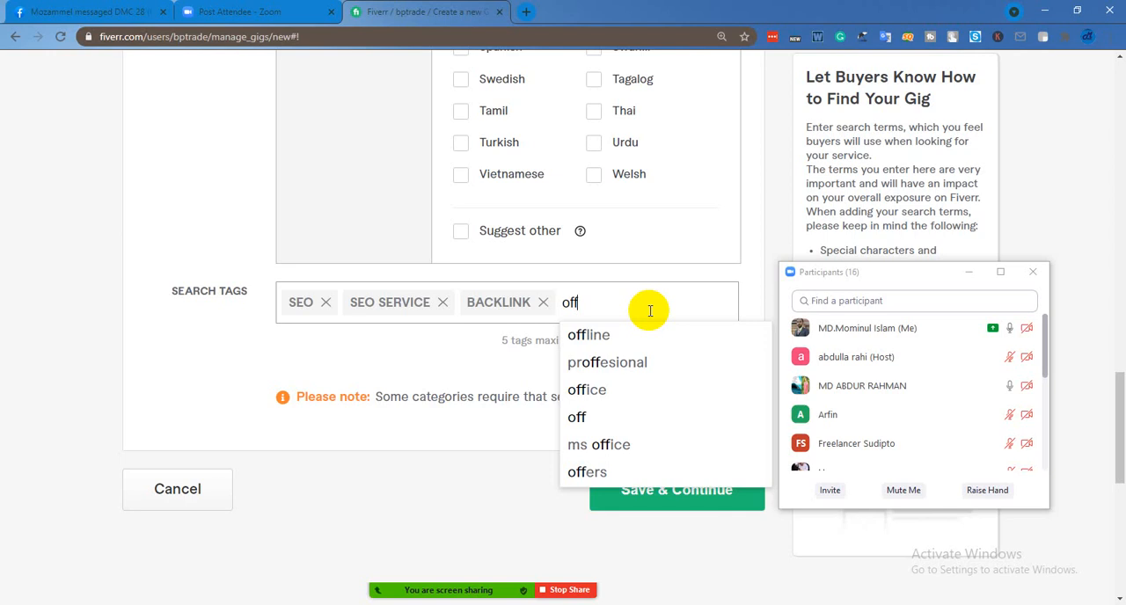
key("BackSpace")
key("BackSpace")
key("BackSpace")
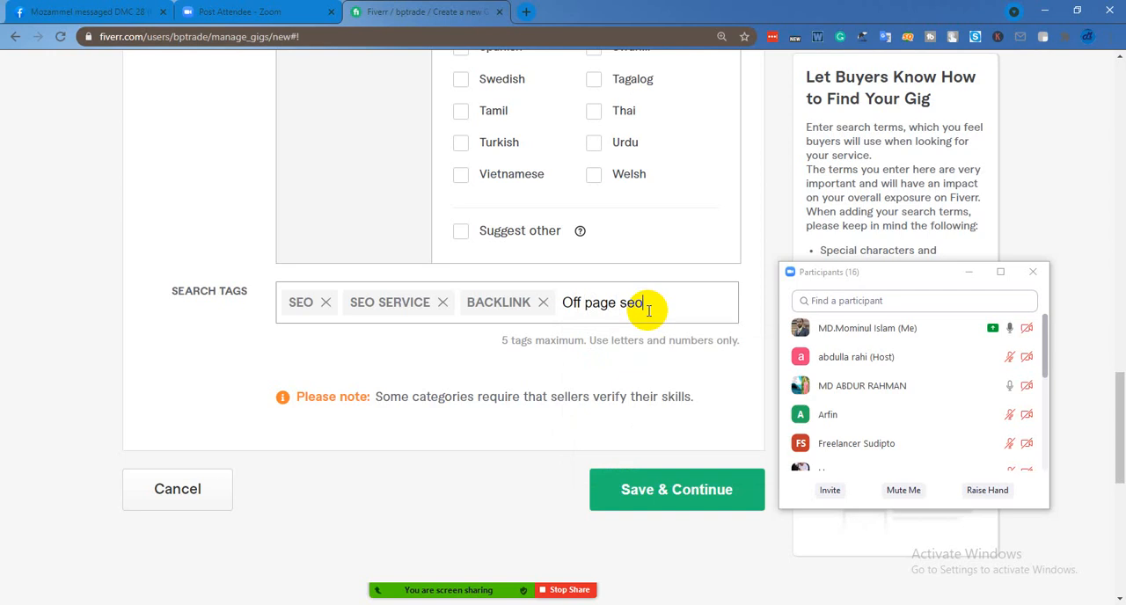
key("Return")
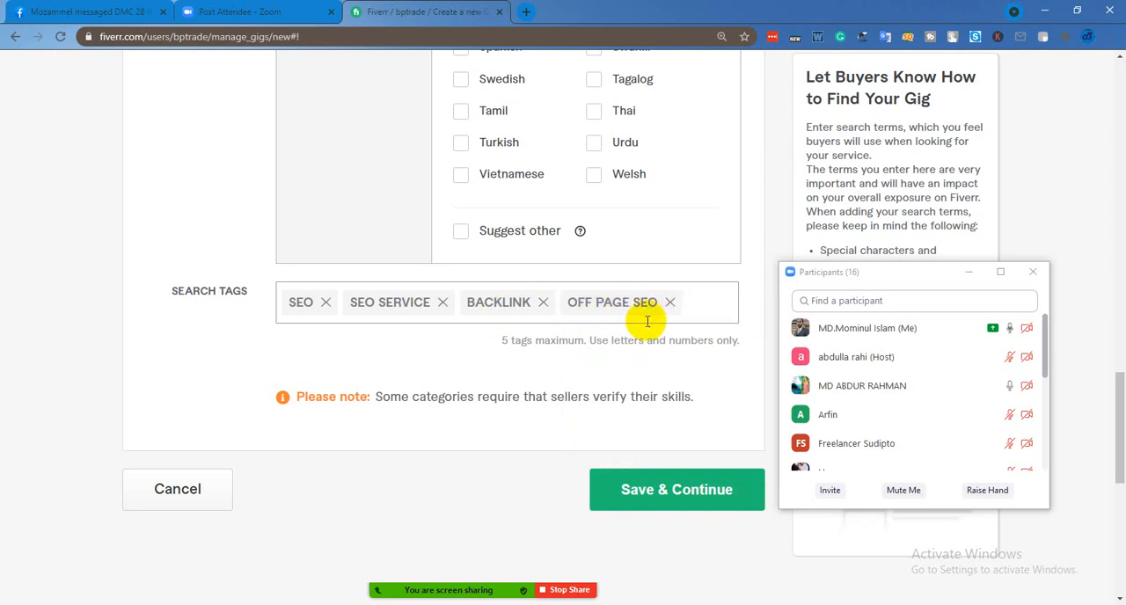
Add "linkbuilding" as the fifth search tag of the gig
type("link")
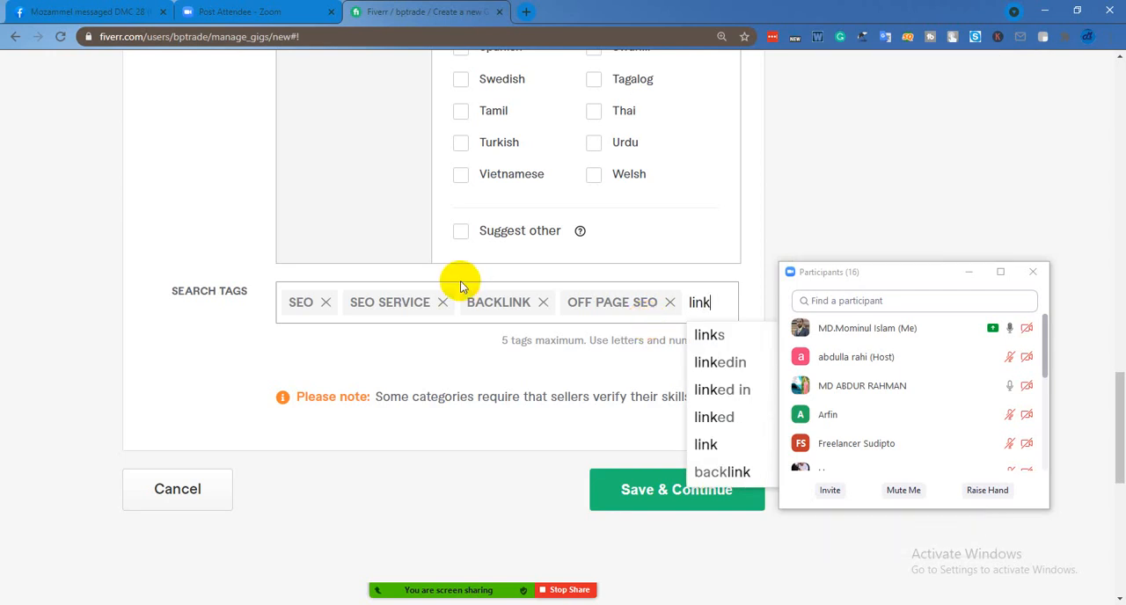
type("bu")
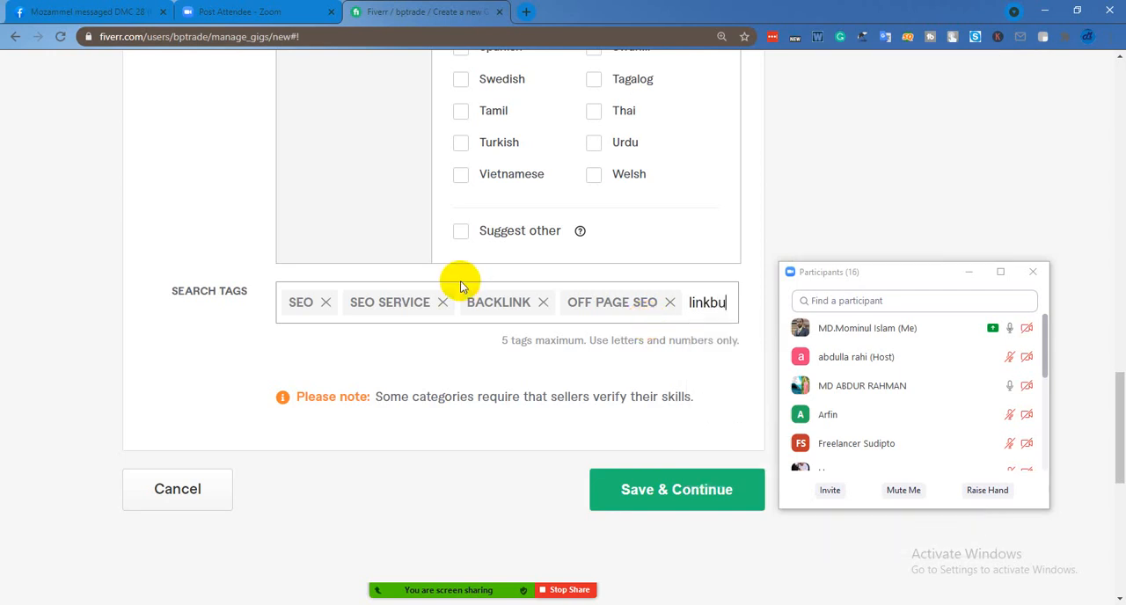
type("ildi")
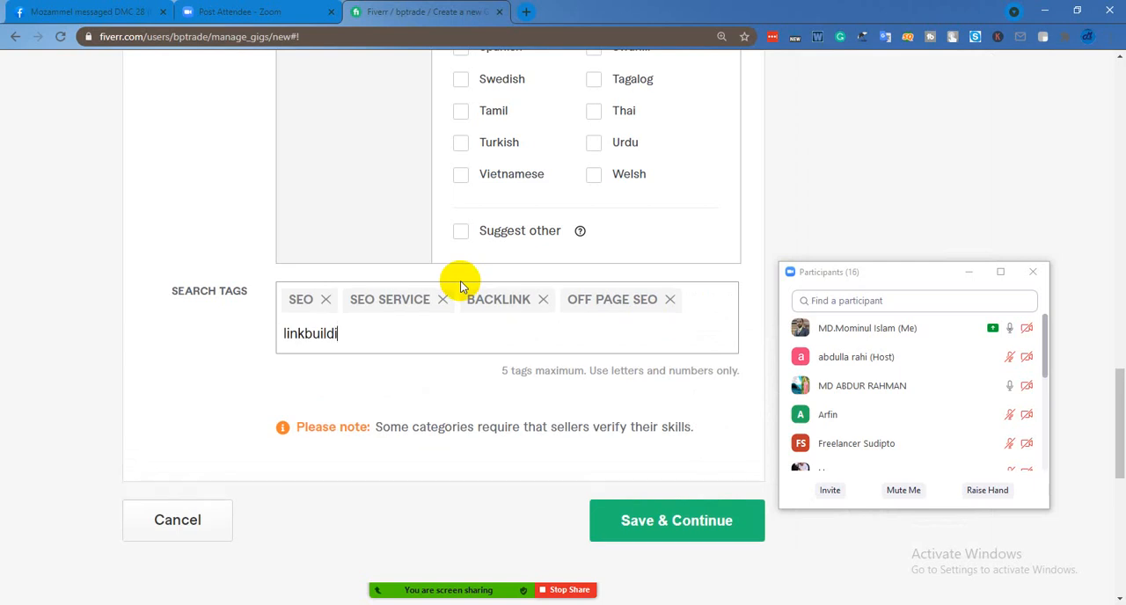
type("n")
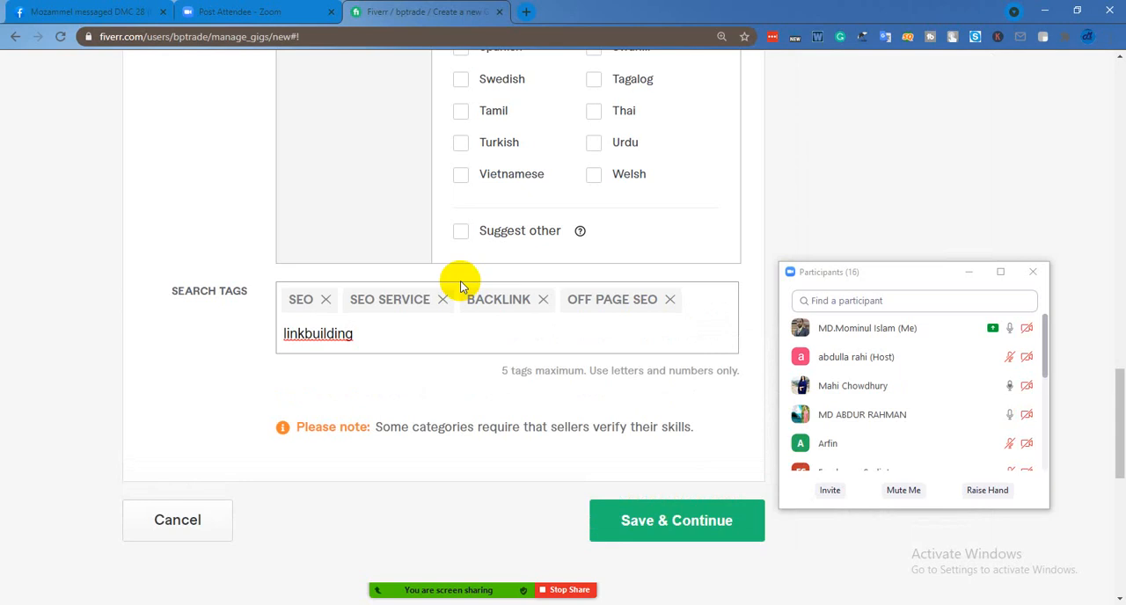
type("g")
key("Return")
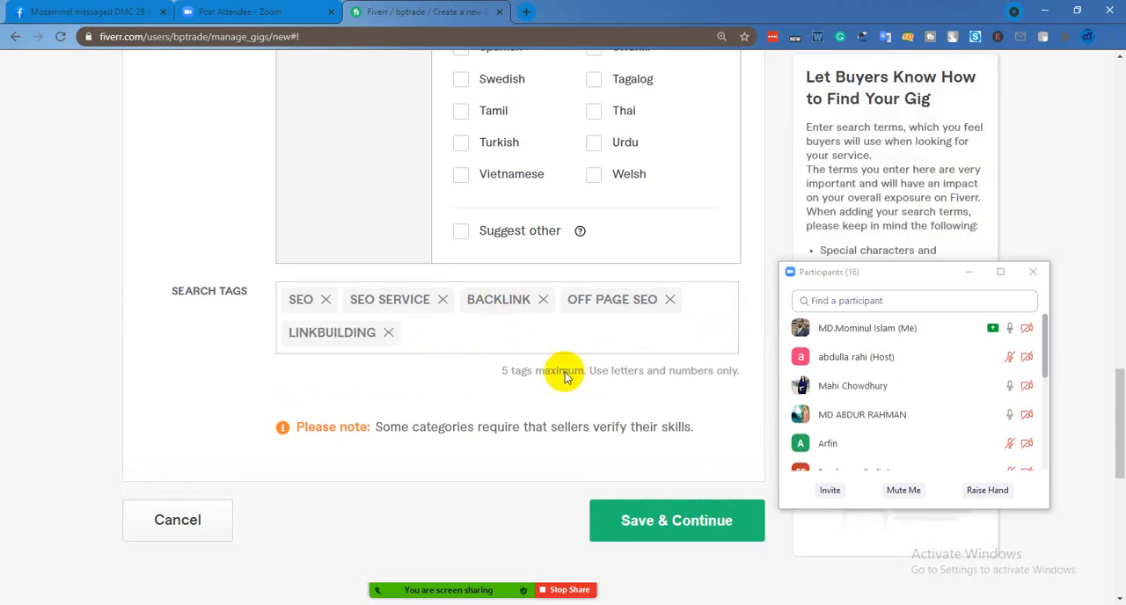
Try to save the gig overview and continue to the Pricing stage
left_click(616, 445)
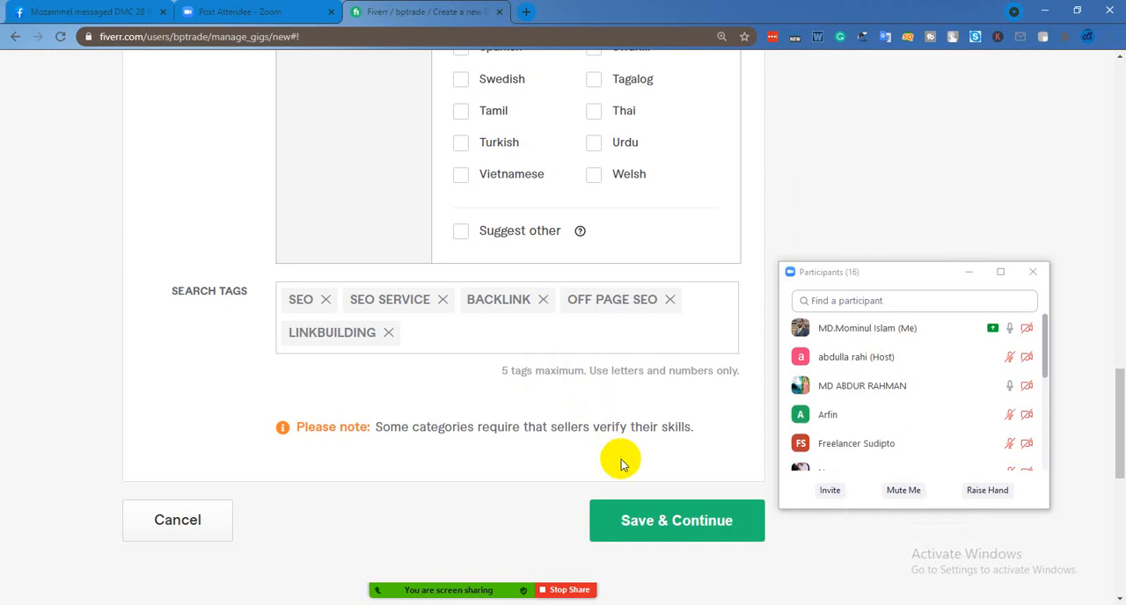
scroll(611, 422, "up", 2)
scroll(616, 412, "down", 3)
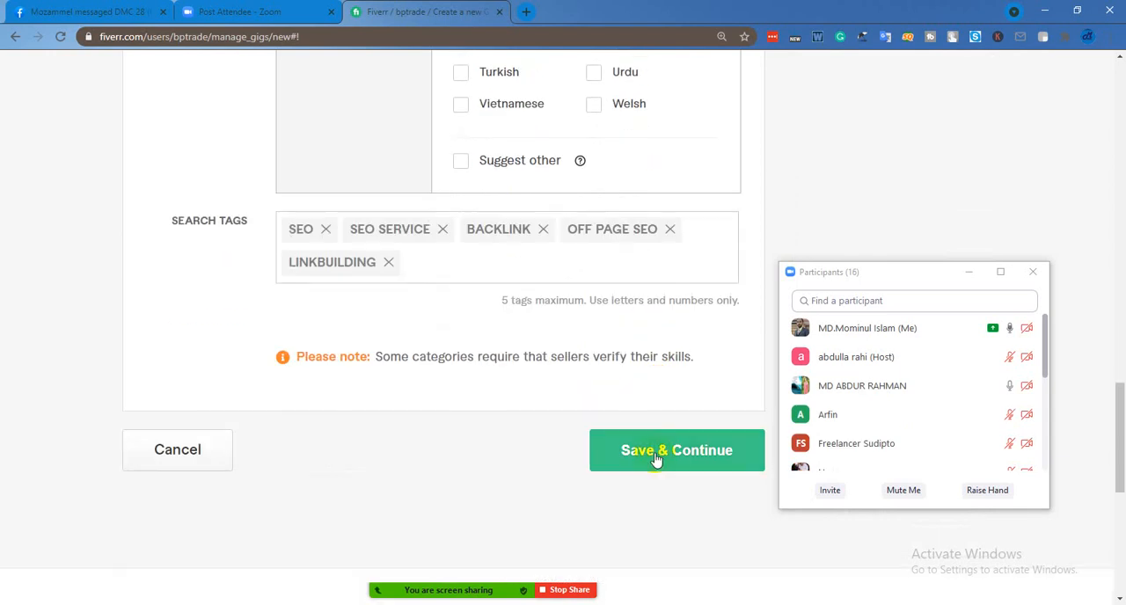
left_click(657, 455)
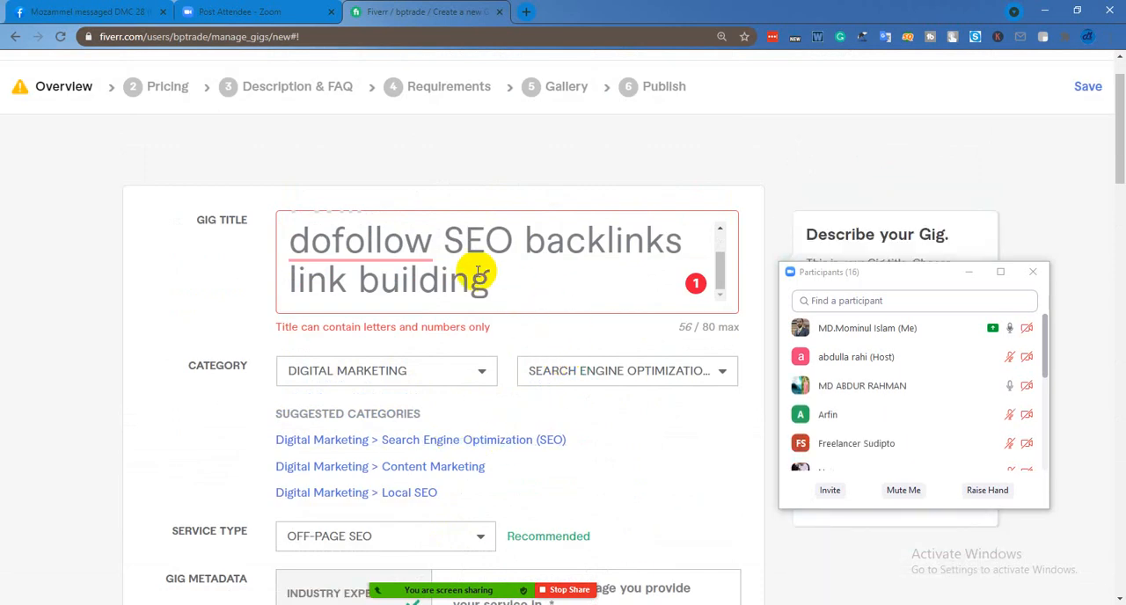
Dismiss Grammarly's unknown-word suggestion for "dofollow" in the gig title
left_click(422, 251)
left_click(528, 283)
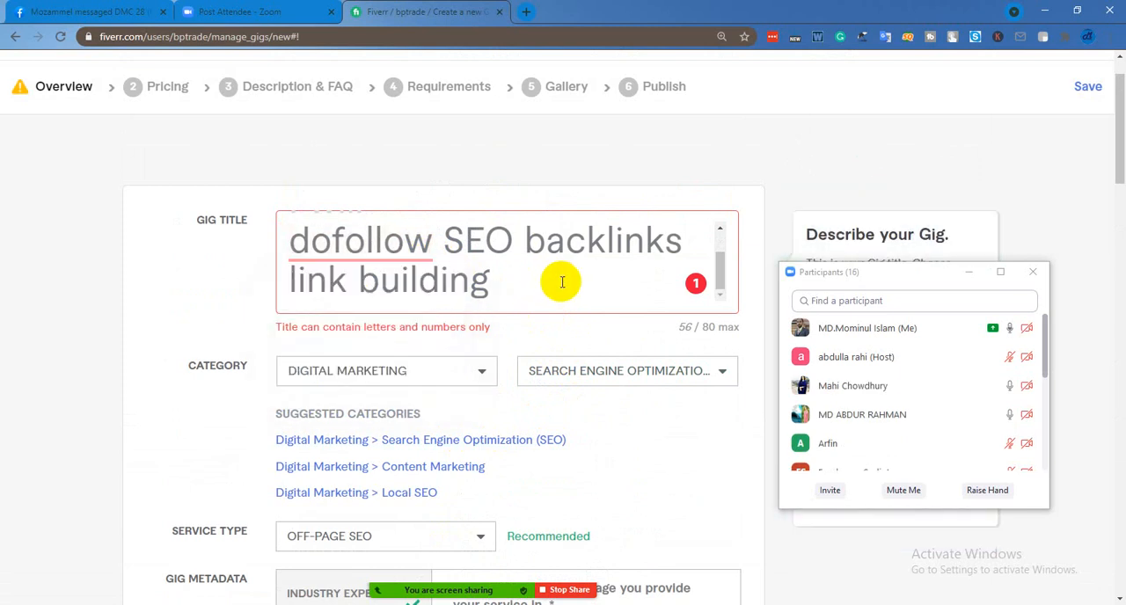
mouse_move(400, 242)
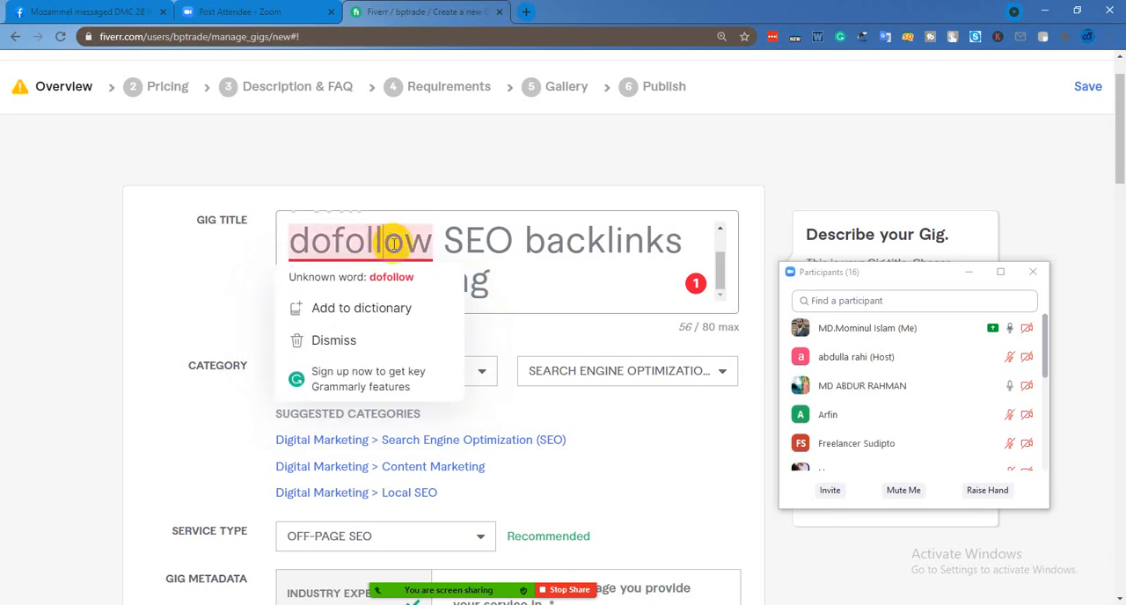
left_click(334, 341)
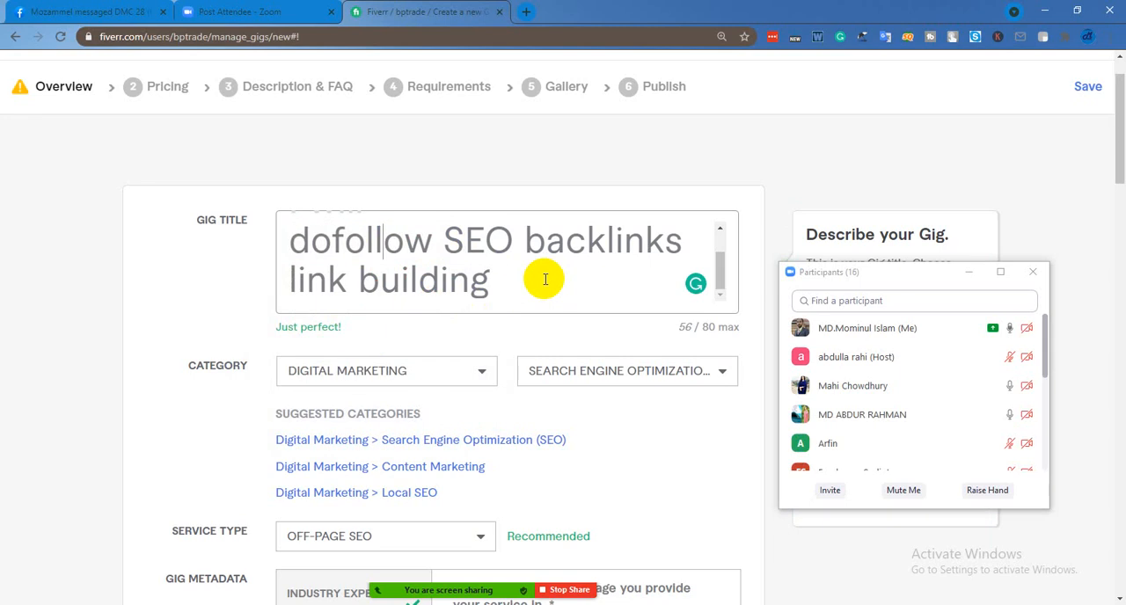
Try again to save the completed overview form and move on to the Pricing stage
scroll(519, 354, "down", 15)
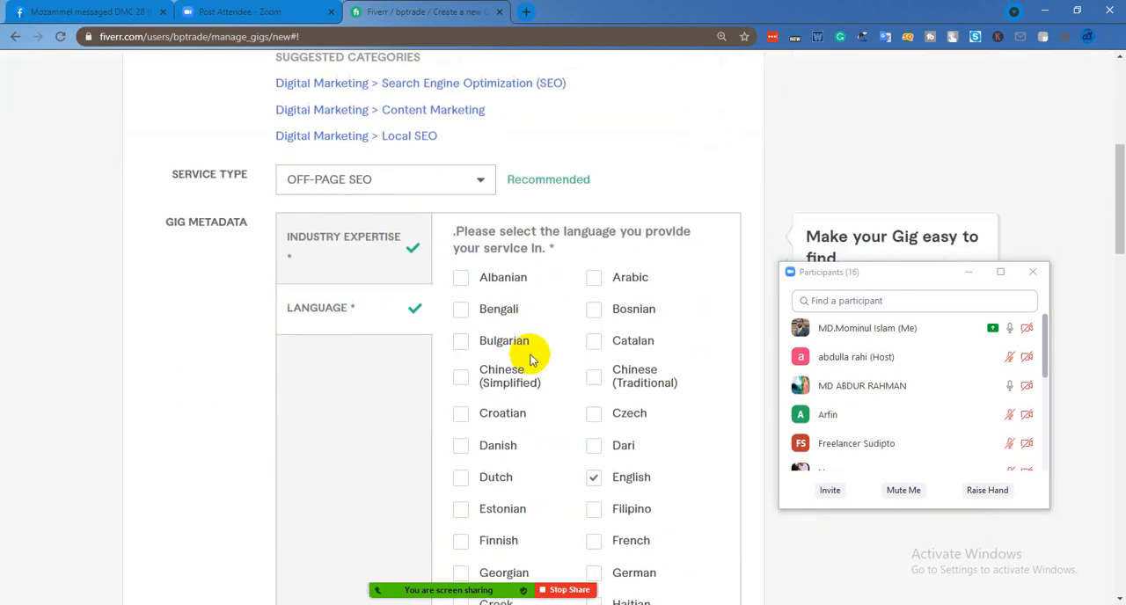
scroll(553, 356, "down", 3)
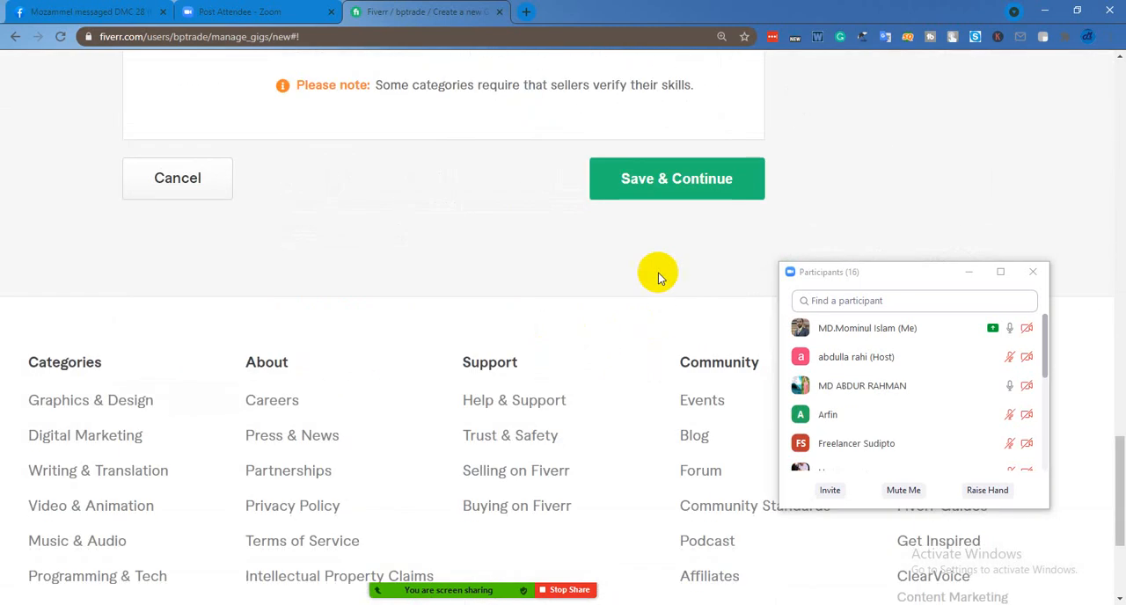
left_click(674, 186)
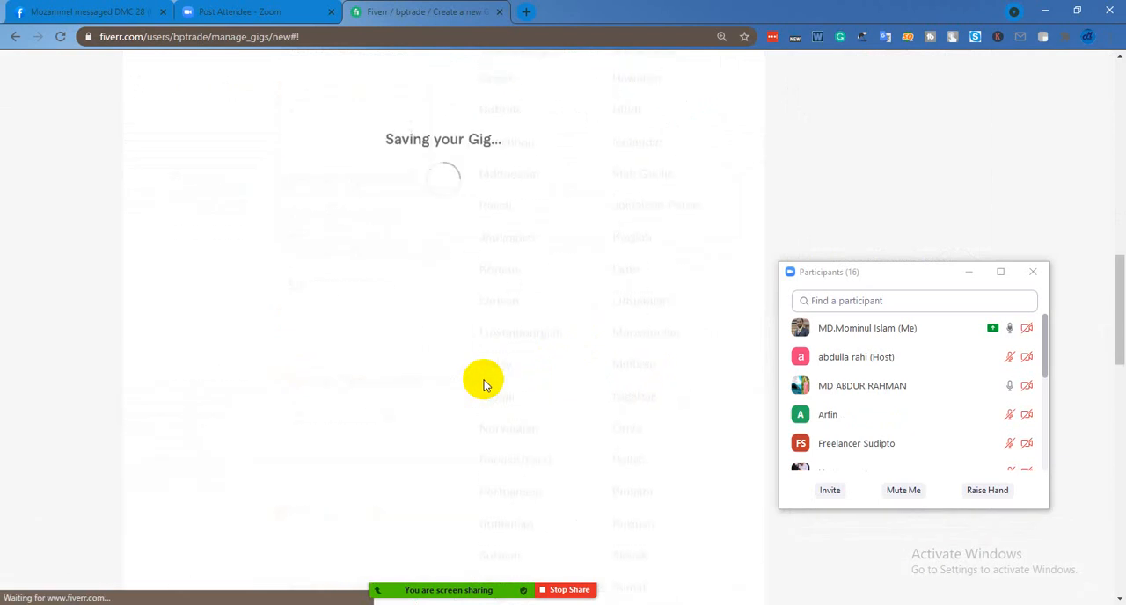
Apply the suggested category Digital Marketing > Local SEO to the gig
scroll(484, 383, "up", 6)
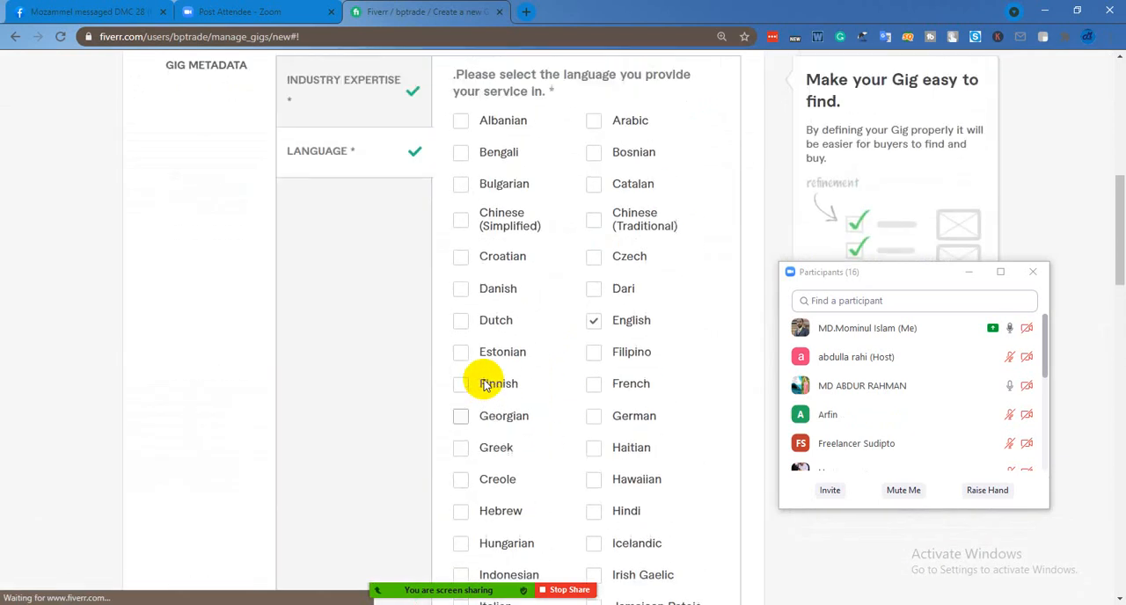
scroll(484, 385, "up", 2)
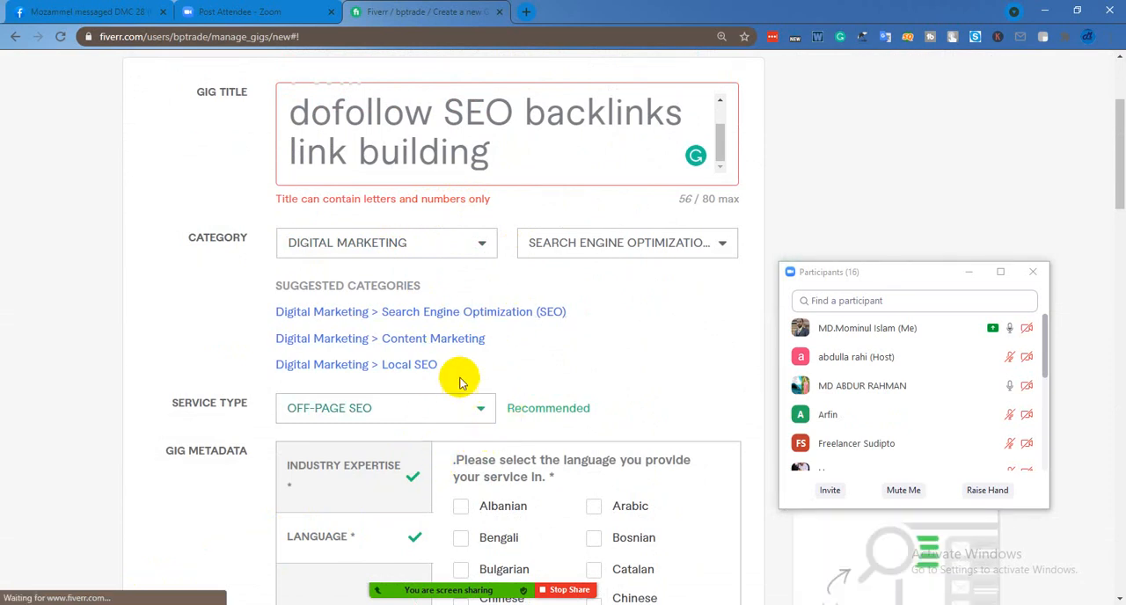
scroll(455, 395, "up", 1)
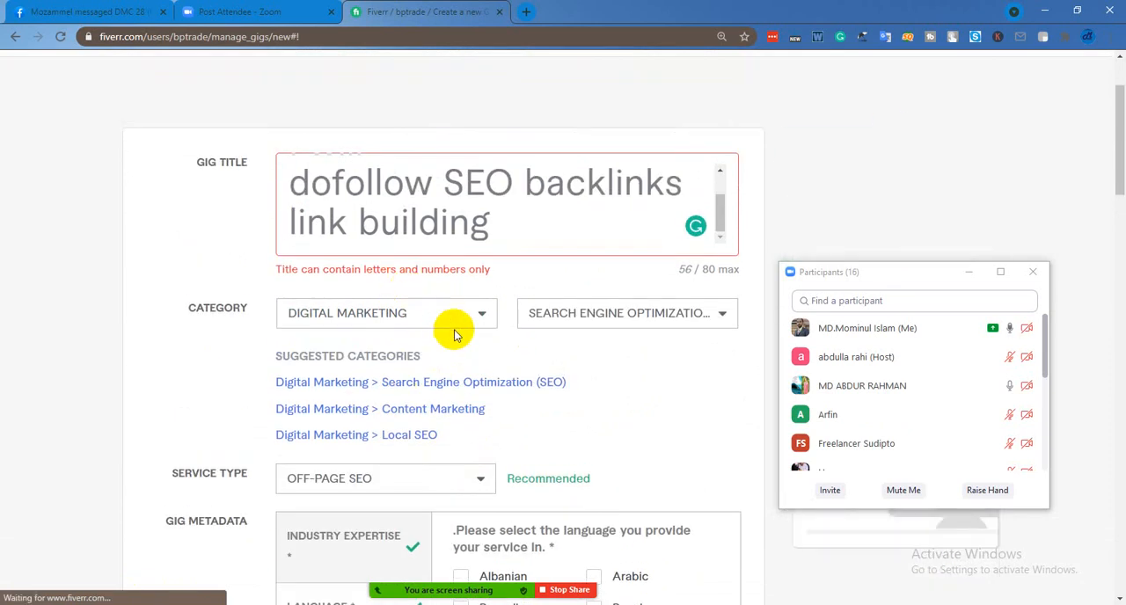
scroll(531, 221, "up", 2)
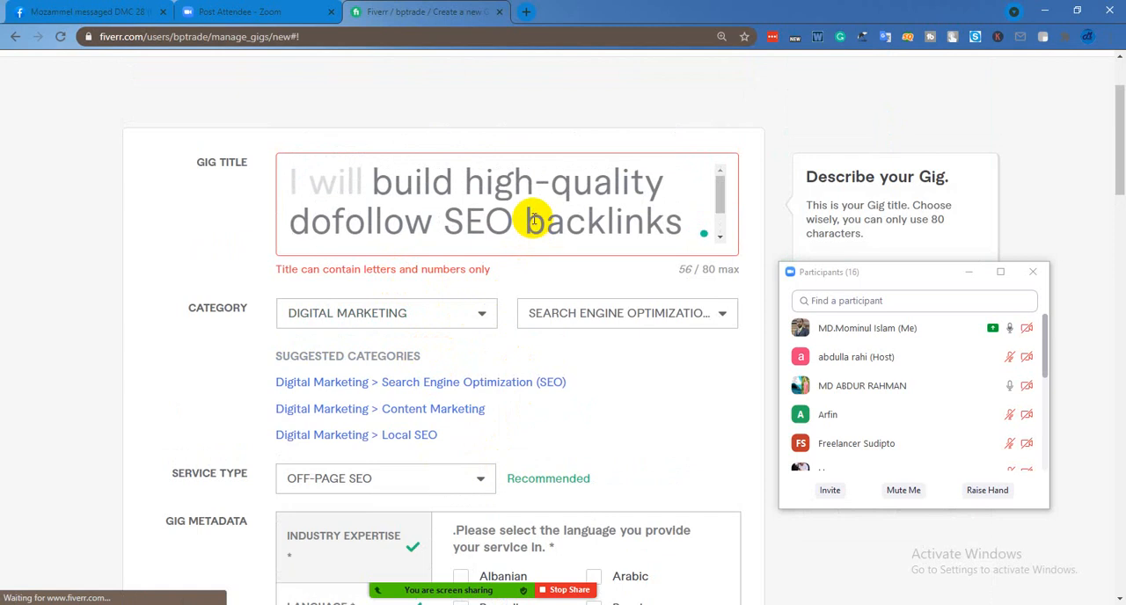
scroll(533, 224, "down", 2)
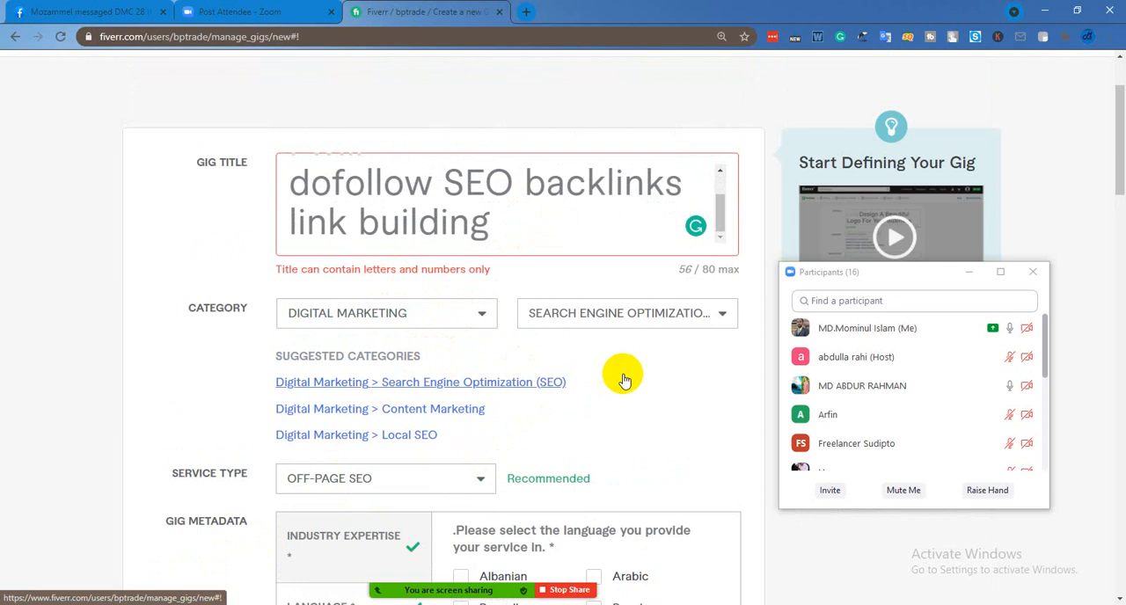
left_click(623, 380)
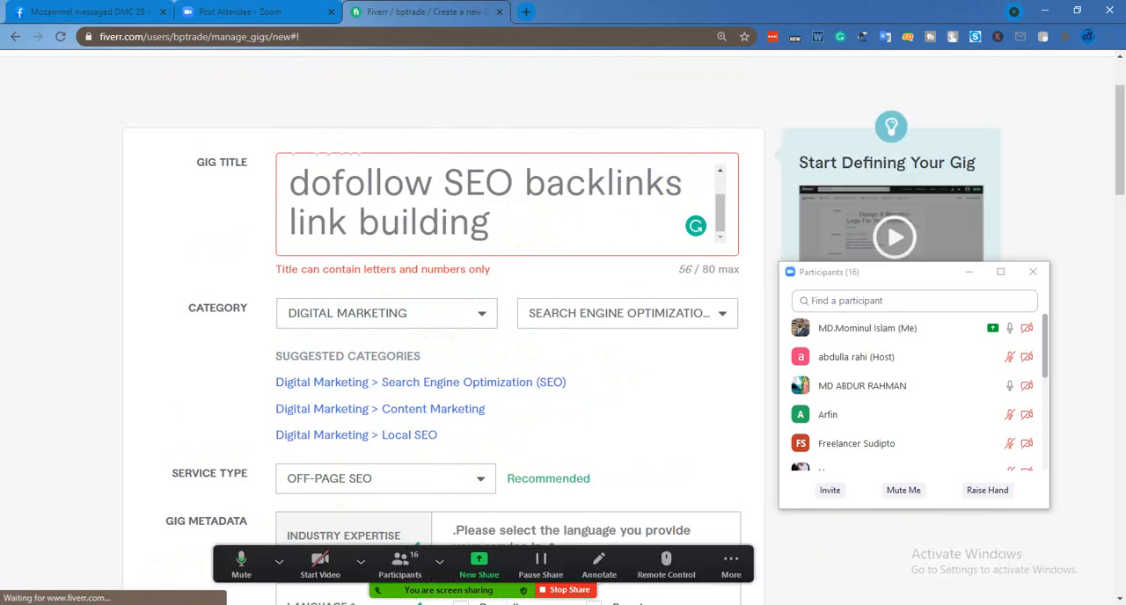
mouse_move(704, 604)
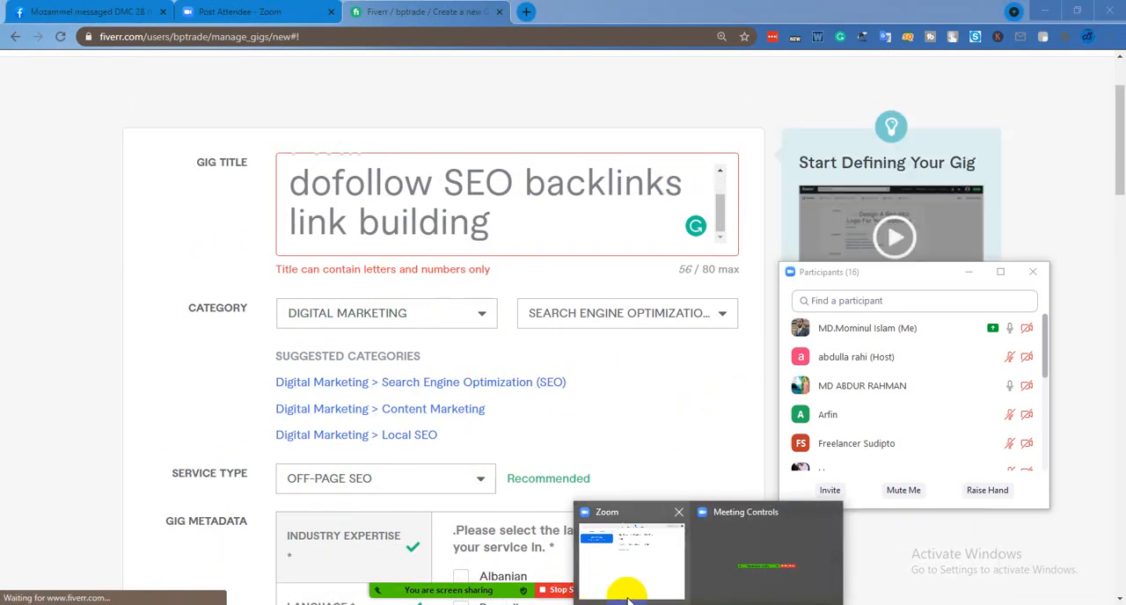
left_click(671, 434)
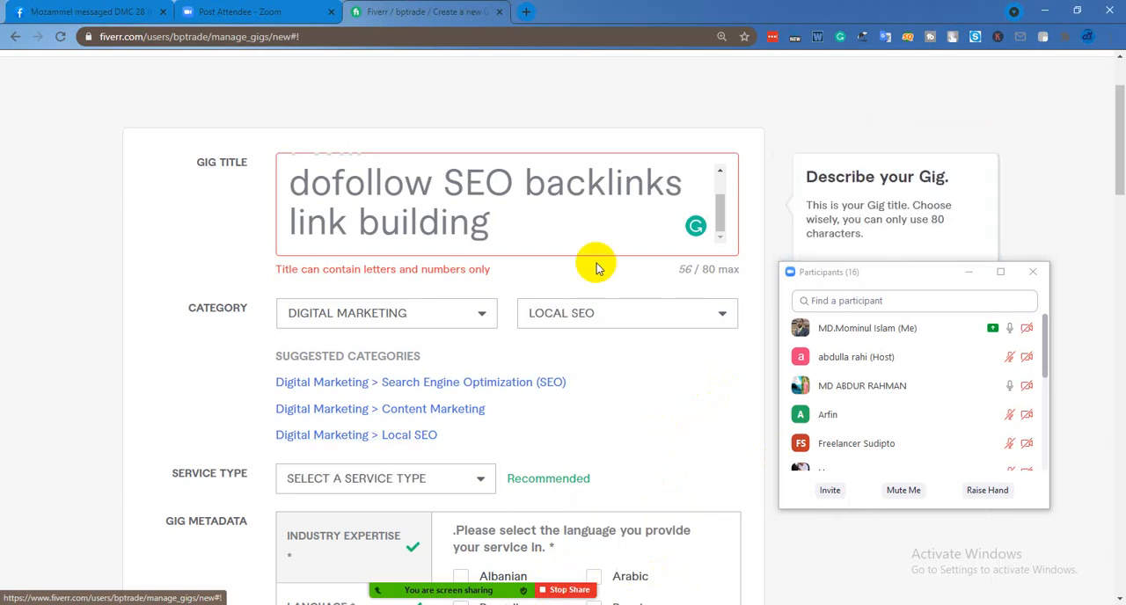
Replace the word "build" with "provide" in the gig title, before "high-quality dofollow SEO backlinks link building"
scroll(494, 225, "up", 1)
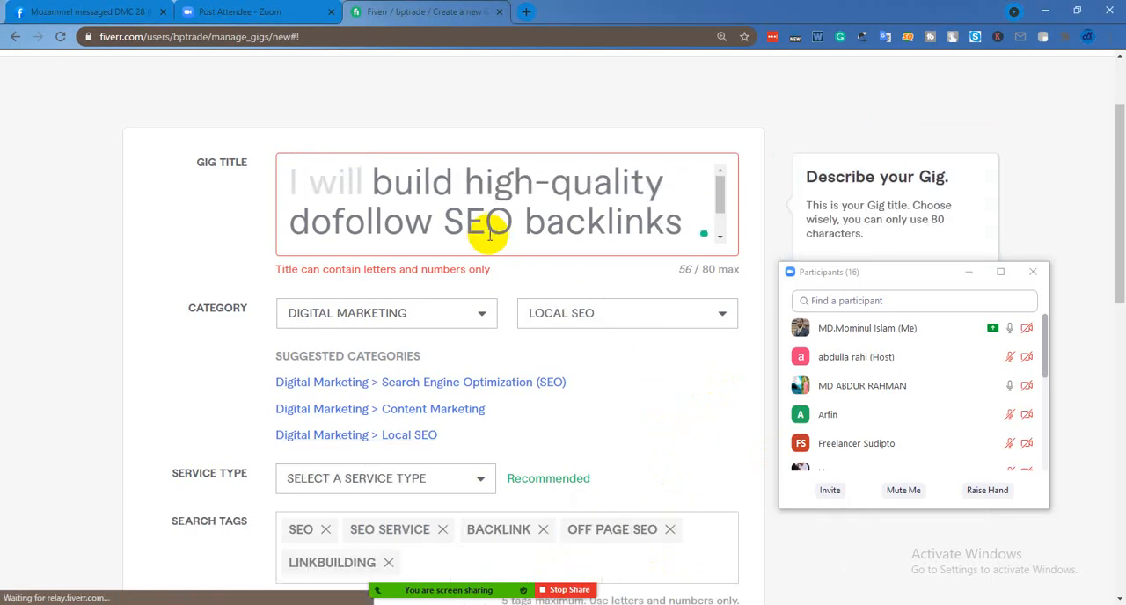
left_click(462, 181)
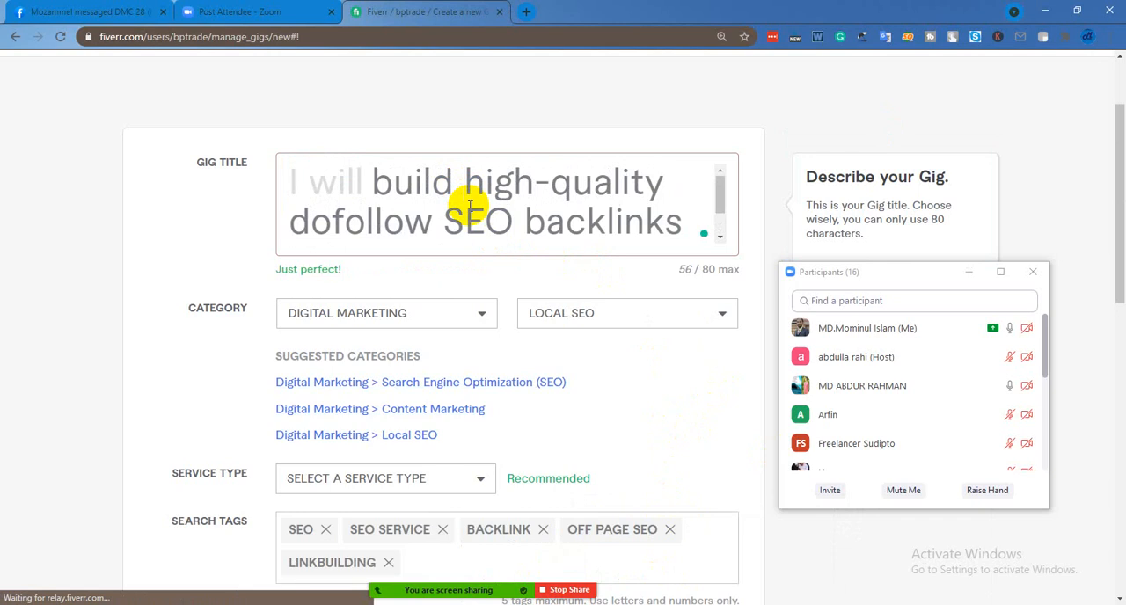
key("BackSpace")
key("BackSpace")
key("BackSpace")
key("BackSpace")
key("BackSpace")
key("BackSpace")
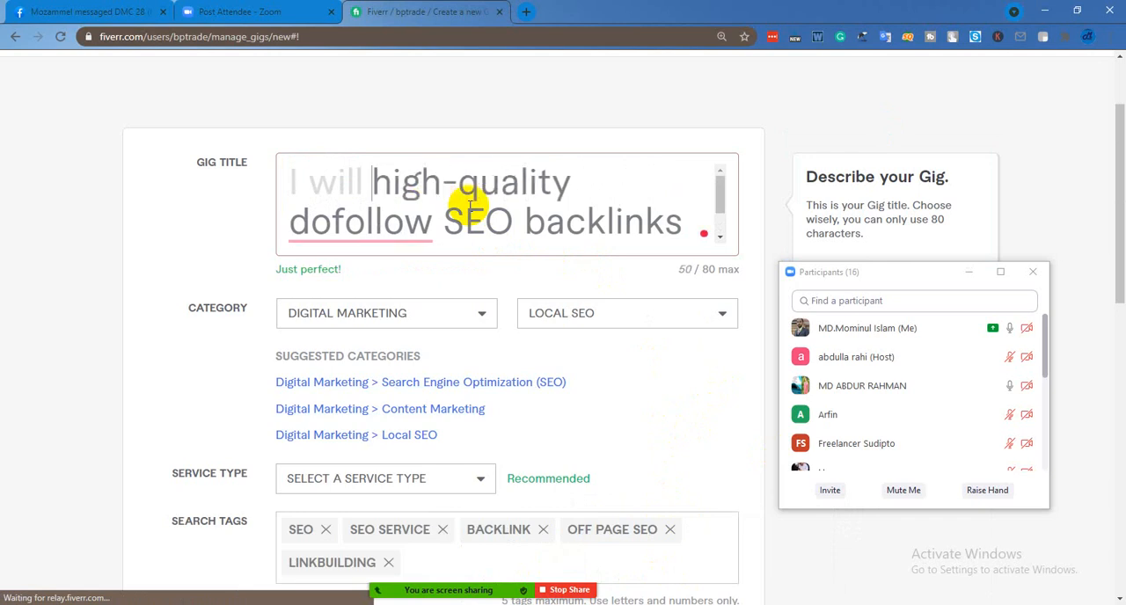
type("prov")
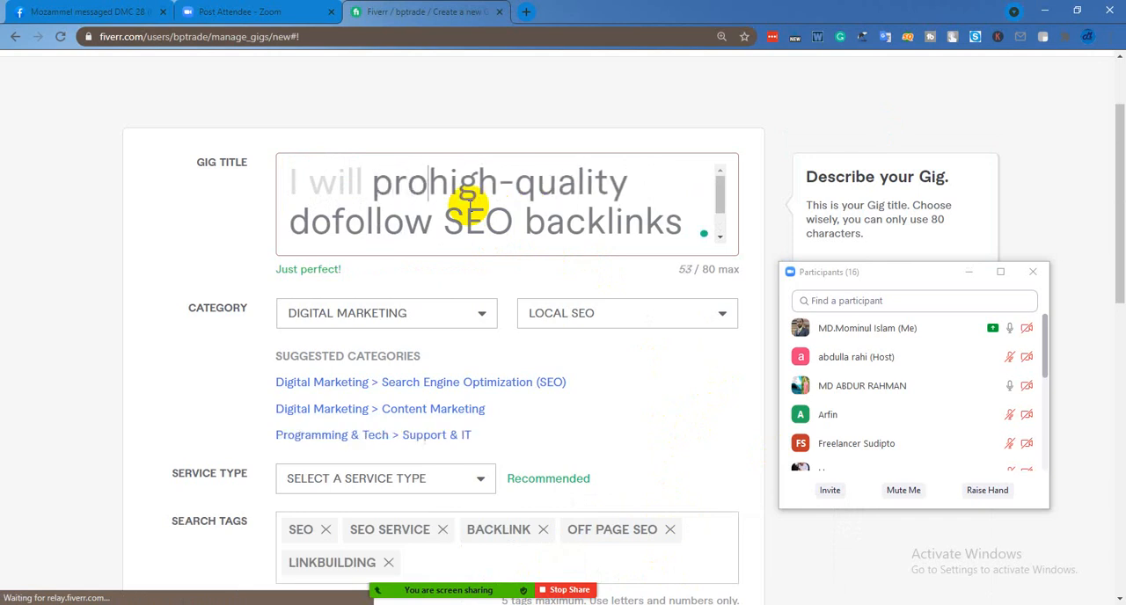
type("ide")
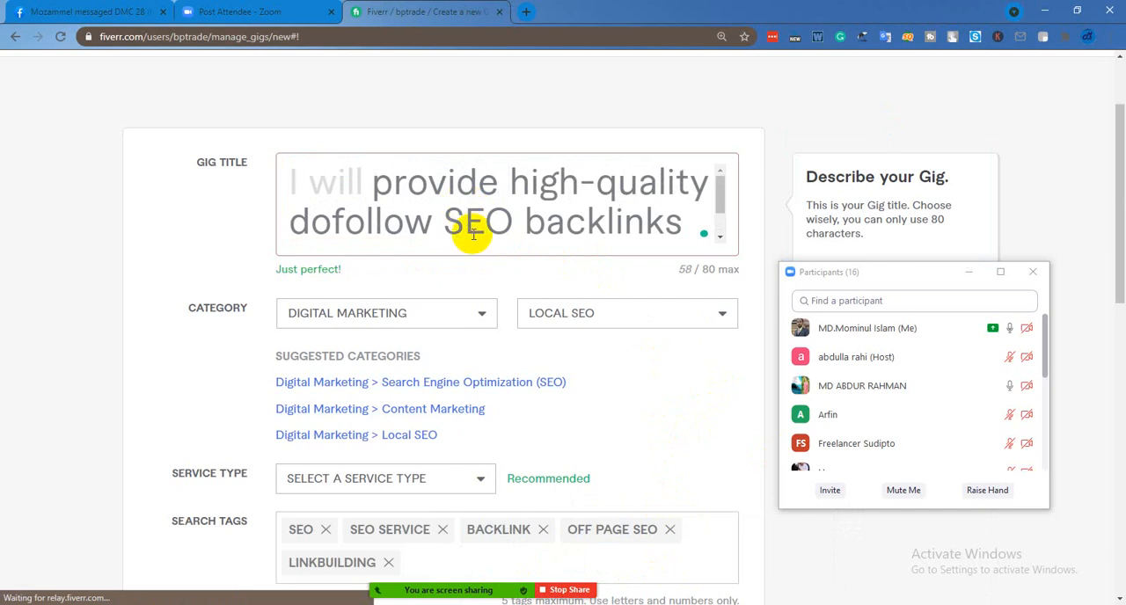
scroll(472, 234, "down", 1)
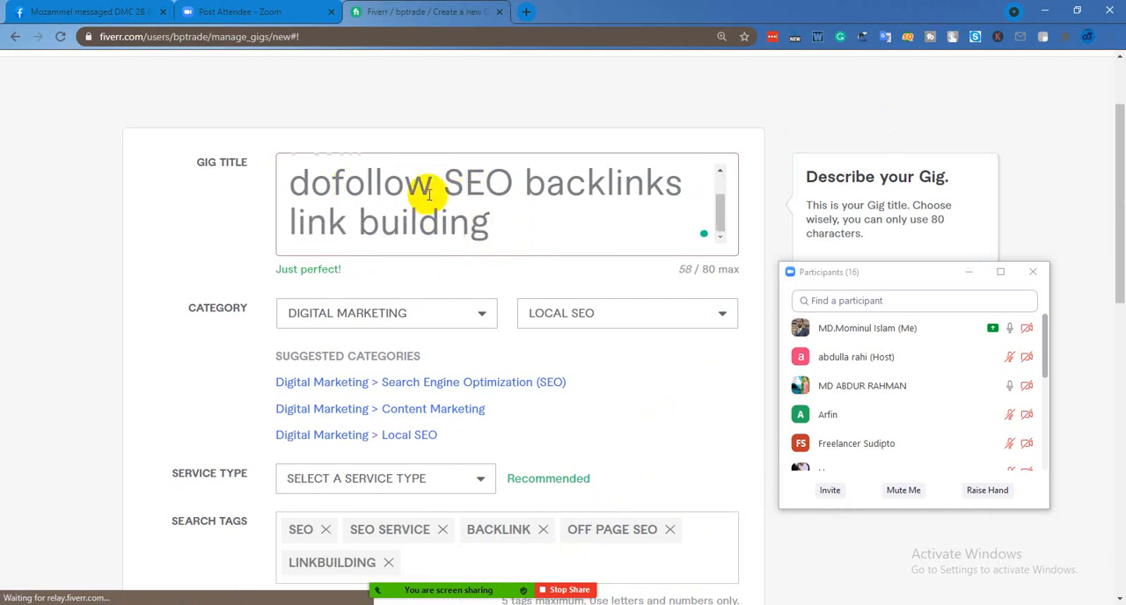
Try again to save the overview form, and clear the entire gig title
scroll(573, 414, "down", 5)
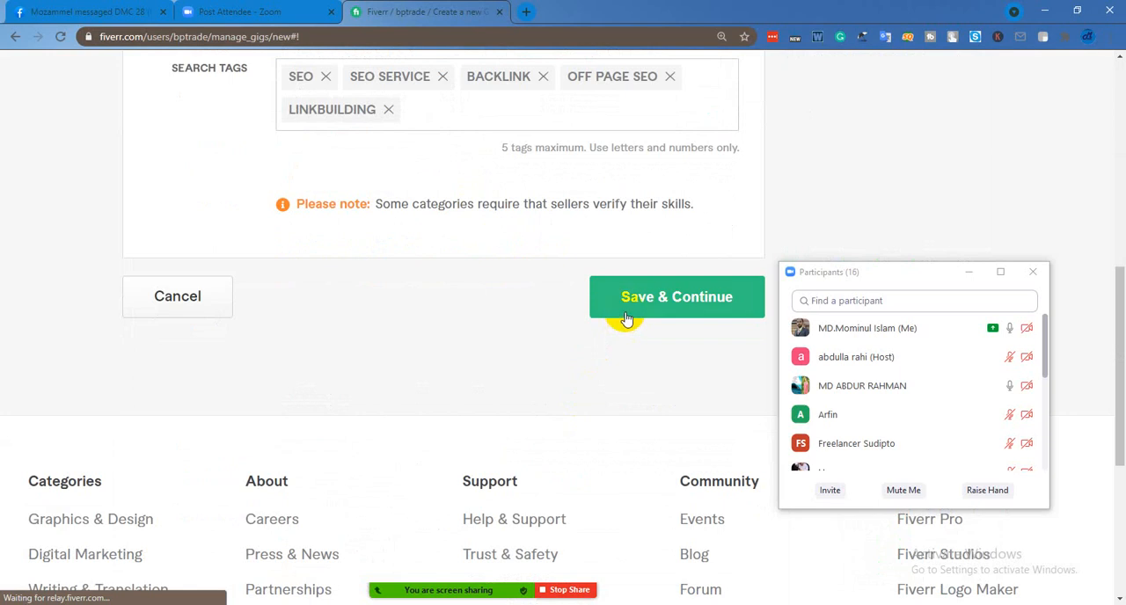
left_click(627, 312)
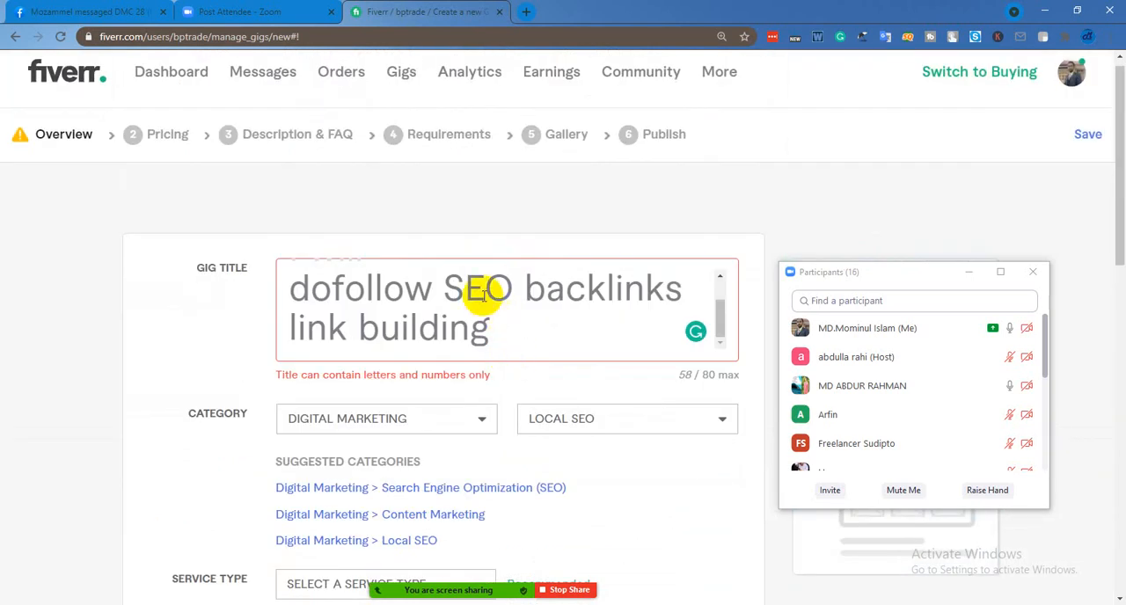
left_click(514, 330)
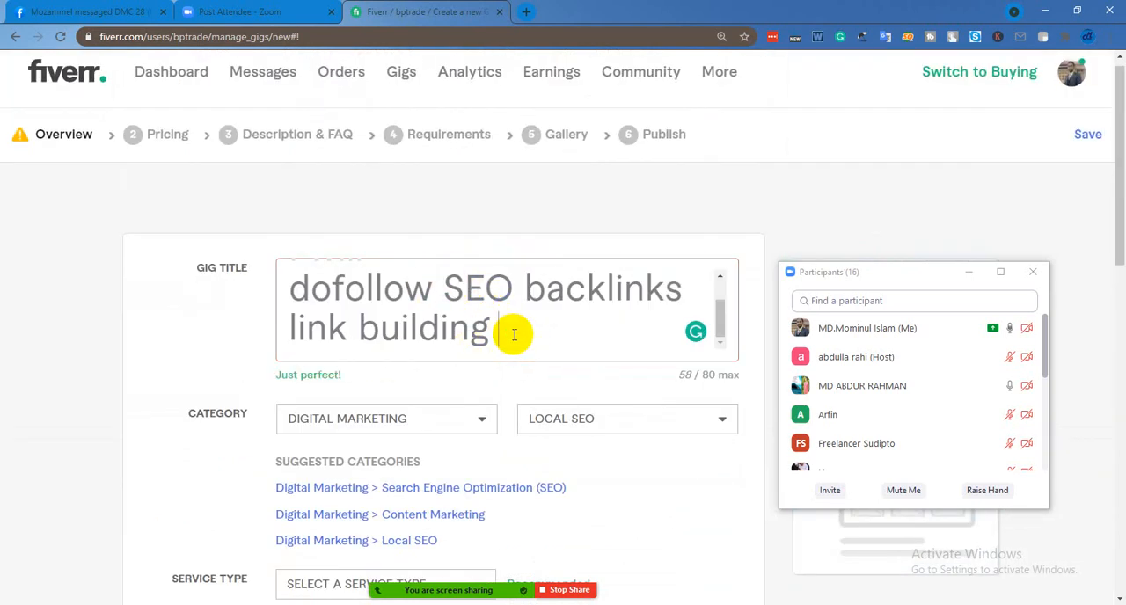
key("BackSpace")
key("BackSpace")
key("BackSpace")
key("BackSpace")
key("BackSpace")
key("BackSpace")
key("BackSpace")
key("BackSpace")
key("BackSpace")
key("BackSpace")
key("BackSpace")
key("BackSpace")
key("BackSpace")
key("BackSpace")
key("BackSpace")
key("BackSpace")
key("BackSpace")
key("BackSpace")
key("BackSpace")
key("BackSpace")
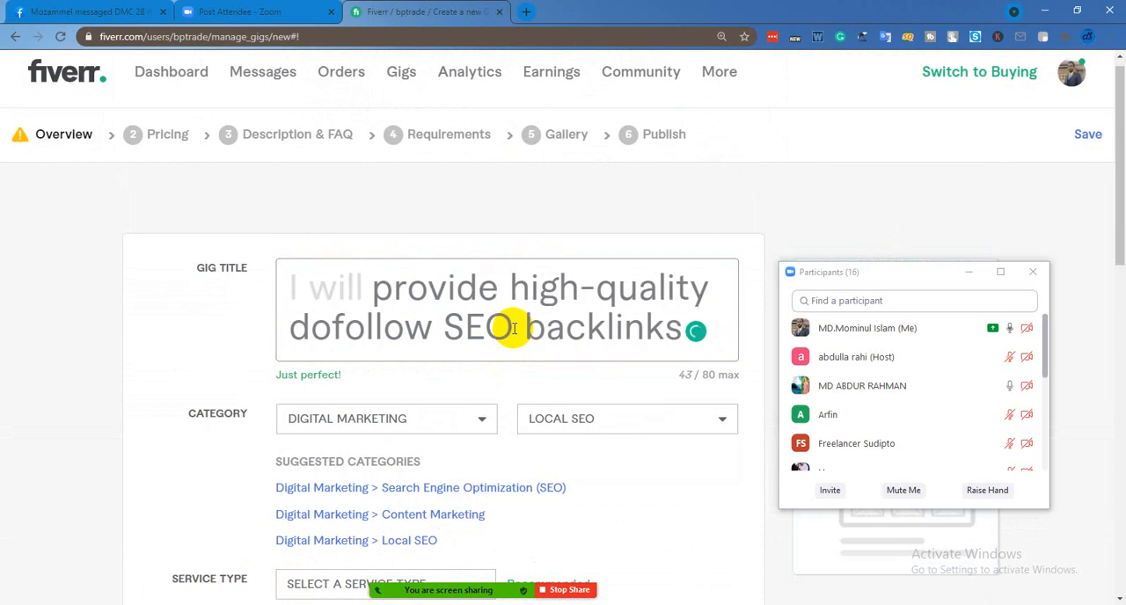
key("BackSpace")
key("BackSpace")
key("BackSpace")
key("BackSpace")
key("BackSpace")
key("BackSpace")
key("BackSpace")
key("BackSpace")
key("BackSpace")
key("BackSpace")
key("BackSpace")
key("BackSpace")
key("BackSpace")
key("BackSpace")
key("BackSpace")
key("BackSpace")
key("BackSpace")
key("BackSpace")
key("BackSpace")
key("BackSpace")
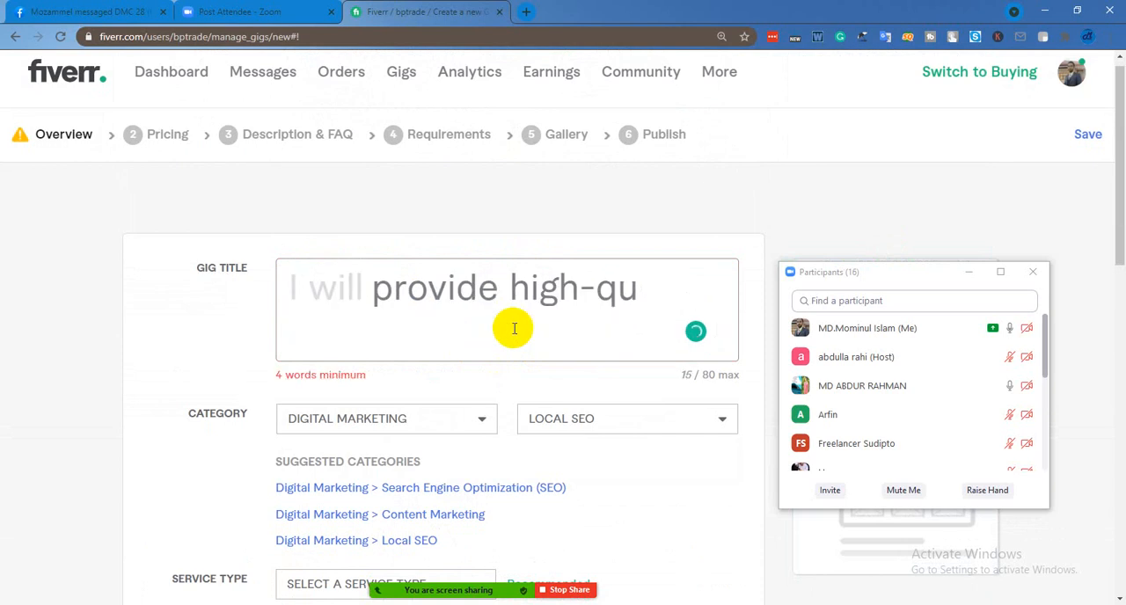
key("BackSpace")
key("BackSpace")
key("BackSpace")
key("BackSpace")
key("BackSpace")
key("BackSpace")
key("BackSpace")
key("BackSpace")
key("BackSpace")
key("BackSpace")
key("BackSpace")
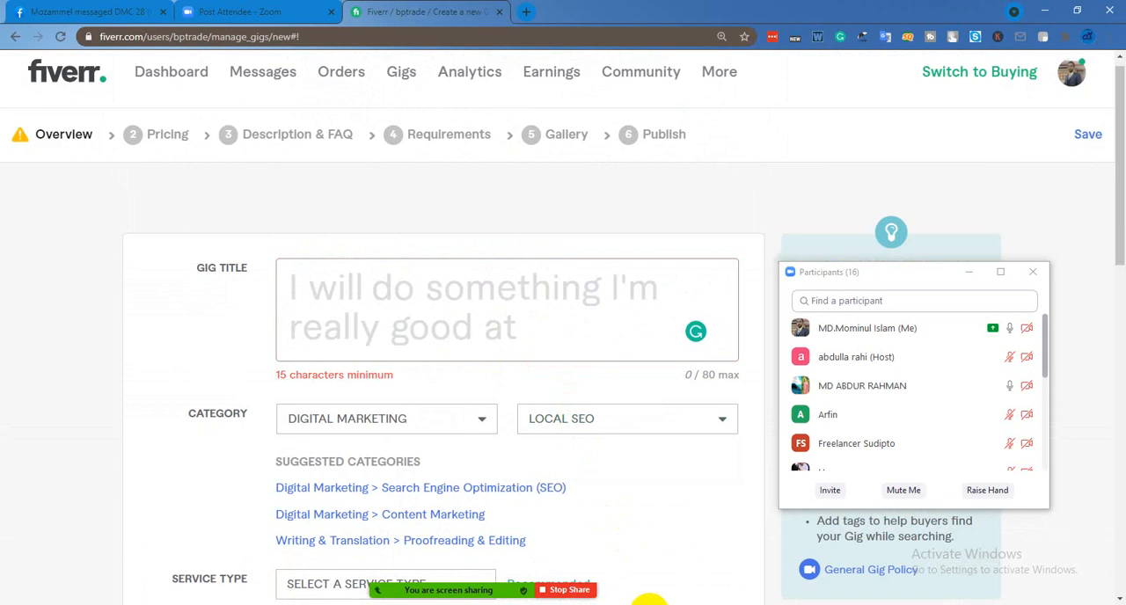
Start a new Zoom share of the Chrome window that shows the Fiverr gig form
mouse_move(489, 570)
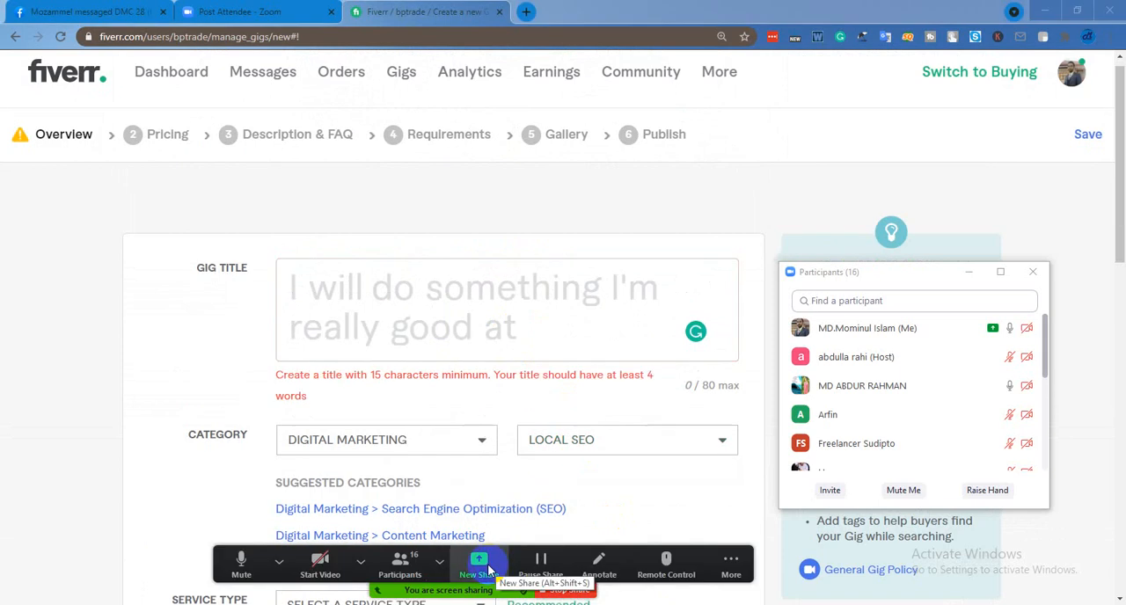
left_click(449, 292)
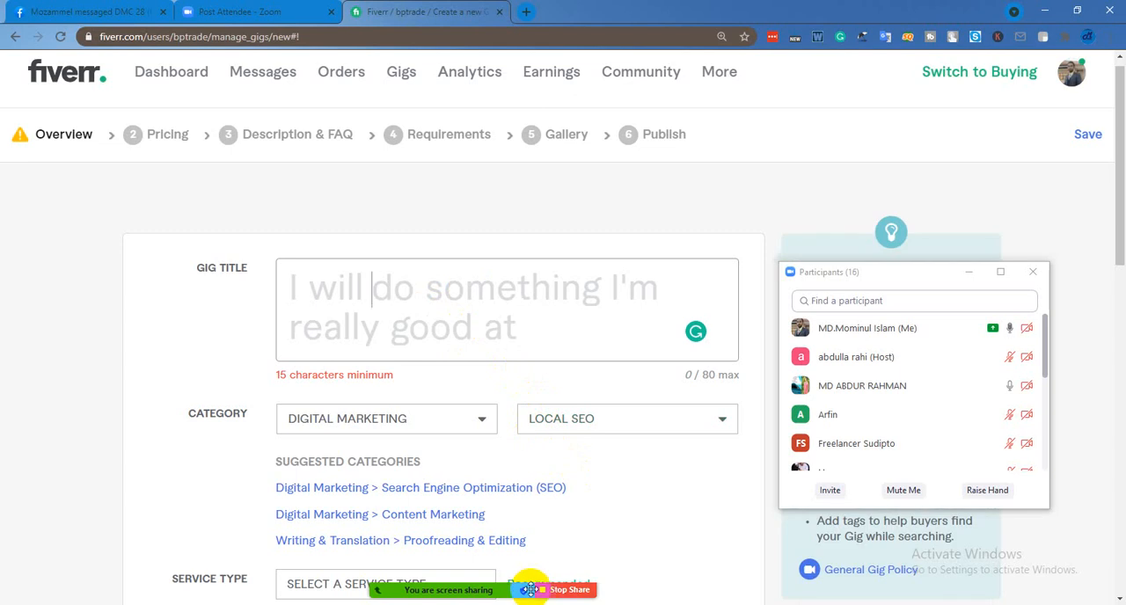
mouse_move(531, 590)
left_click(473, 567)
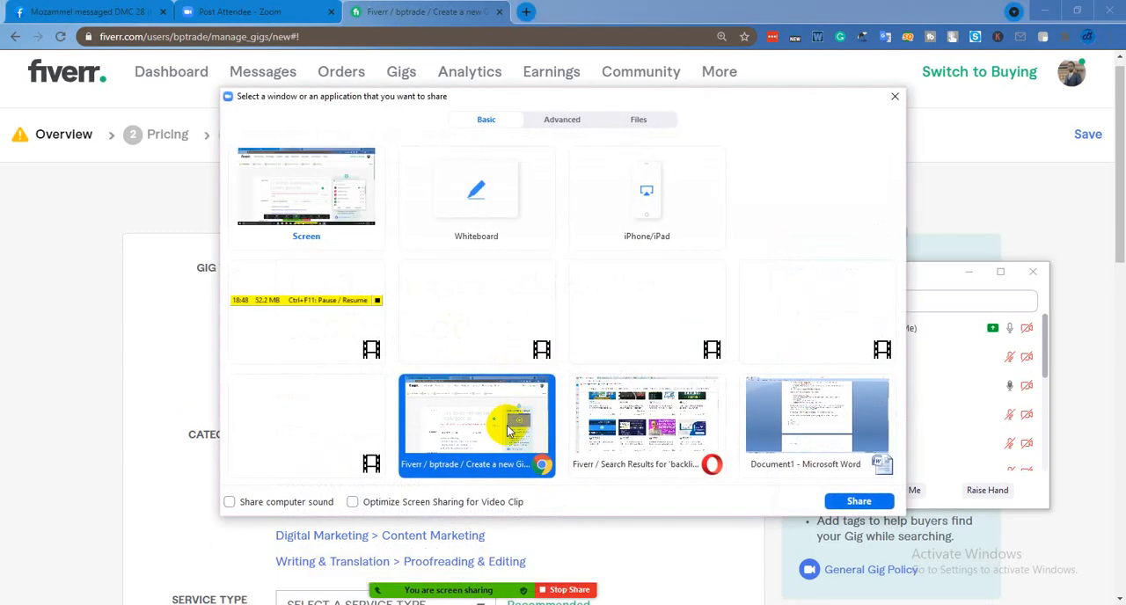
left_click(855, 502)
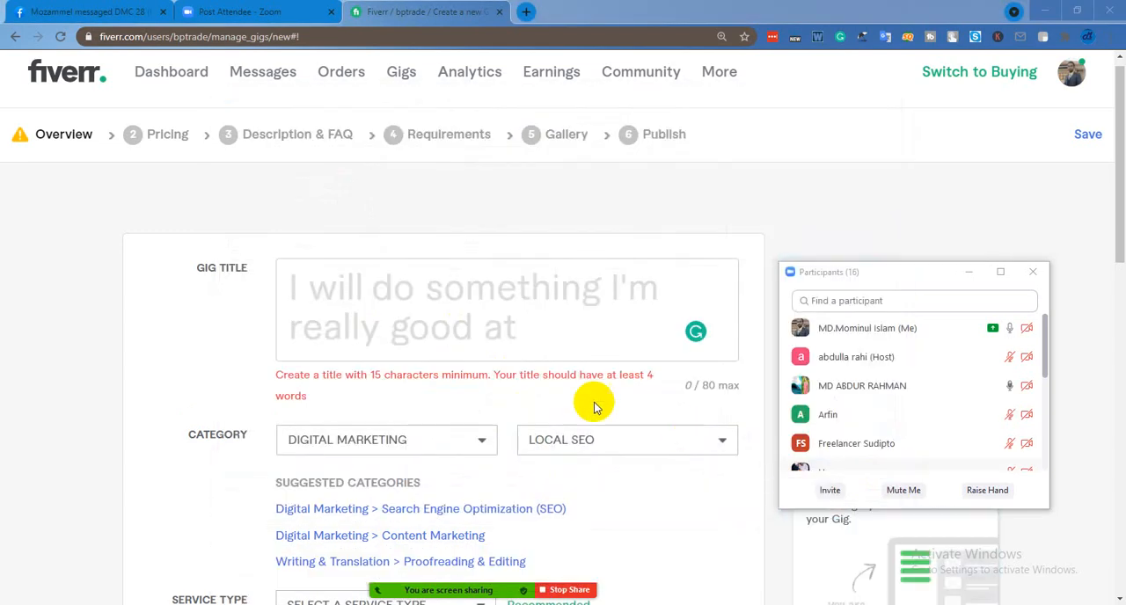
Enter the gig title "provide high authority SEO backlink", accepting Grammarly's capitalised spelling of "SEO"
left_click(471, 286)
type("pr")
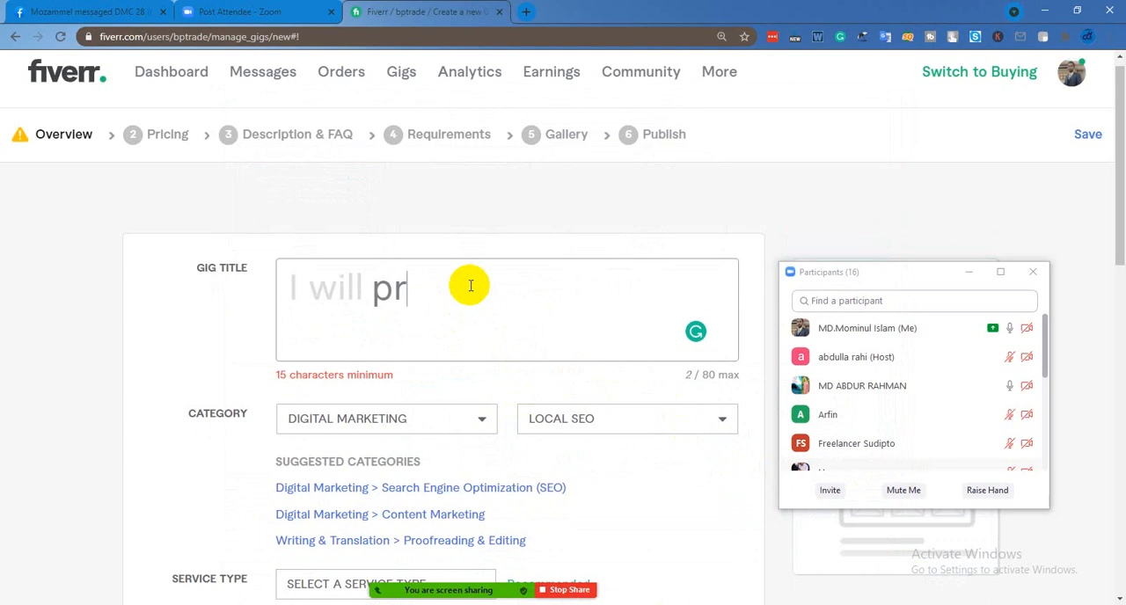
type("ovide ")
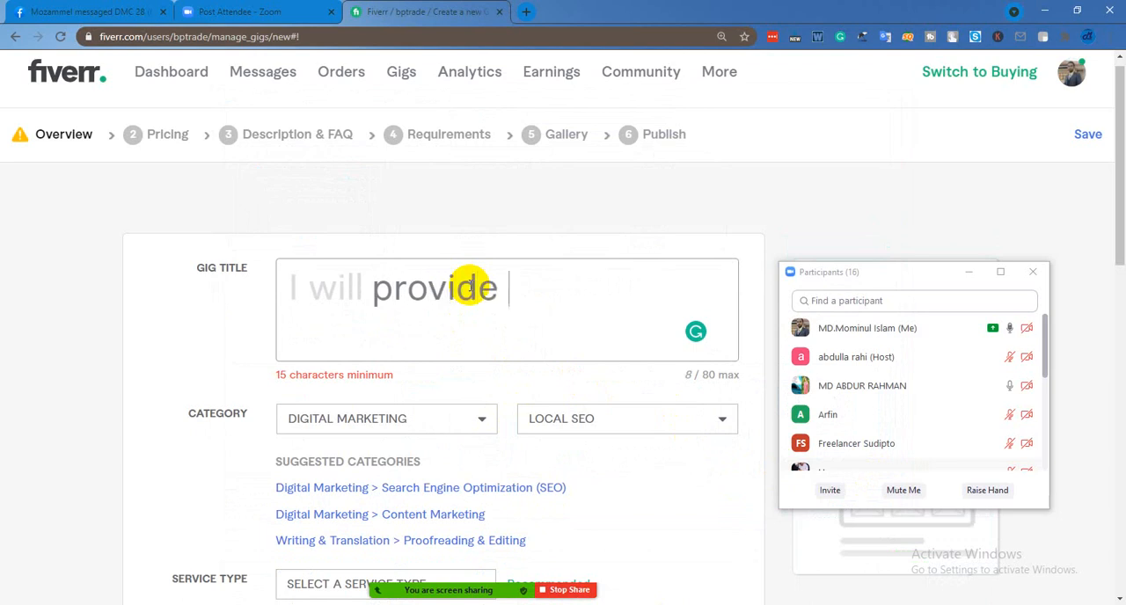
type("hig")
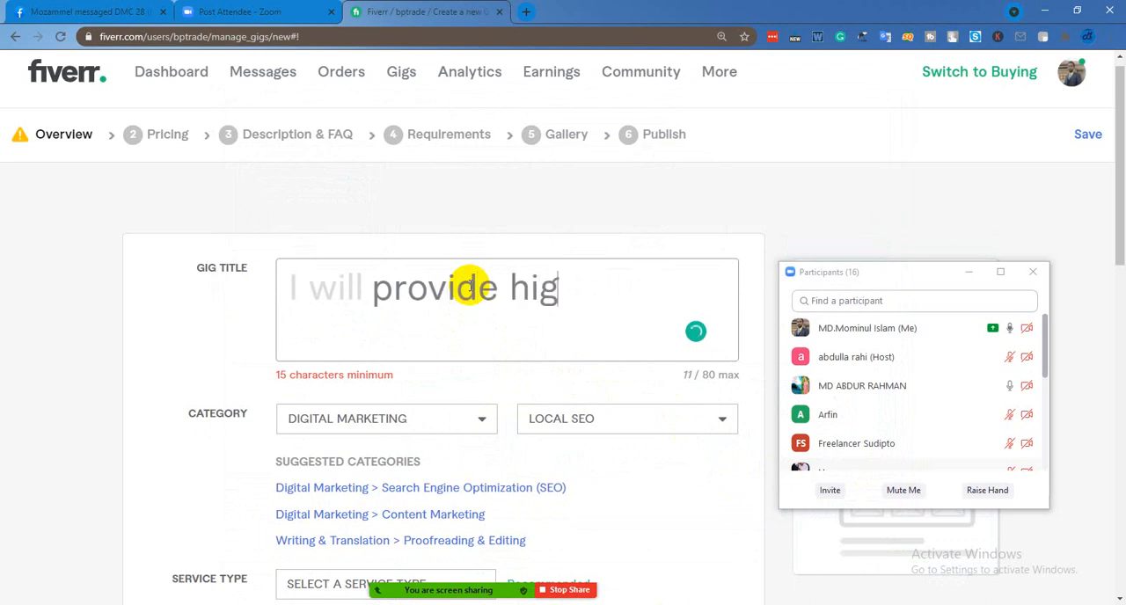
type("h a")
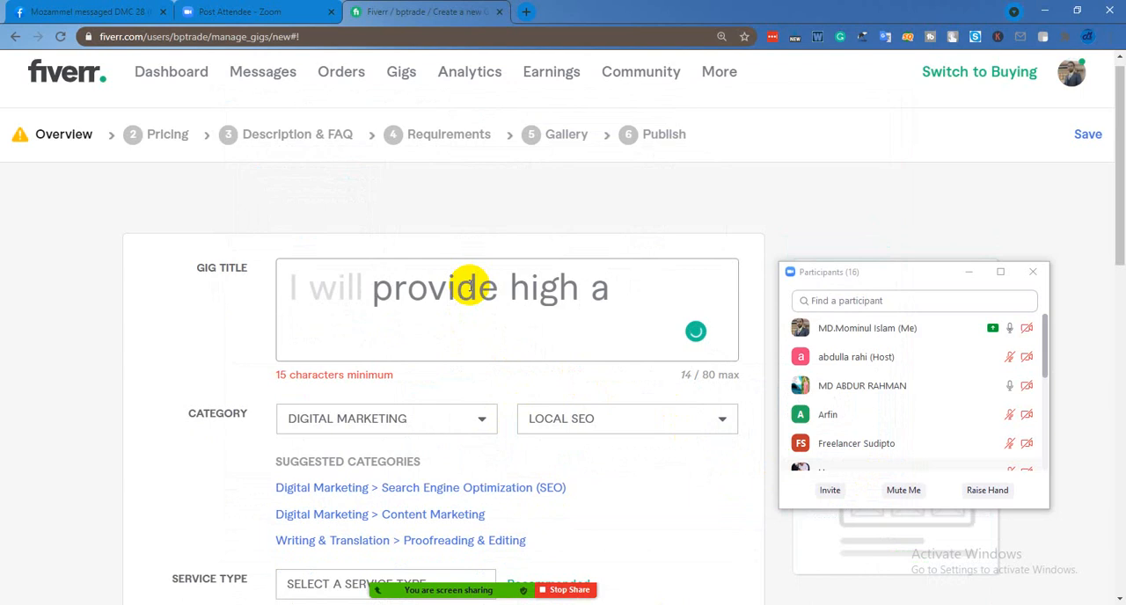
type("utho")
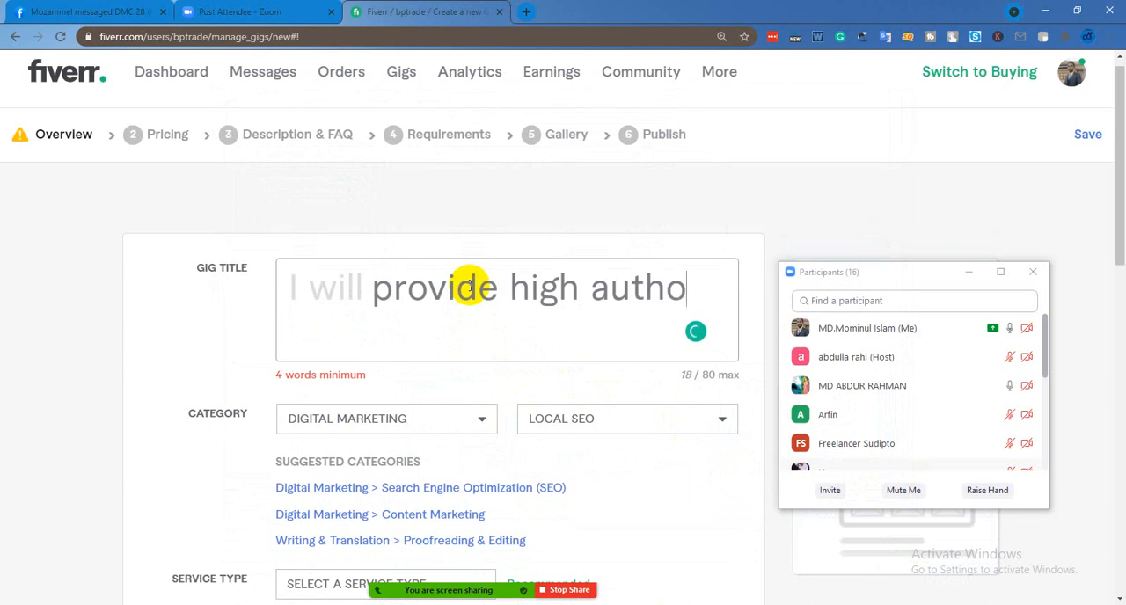
type("rity ")
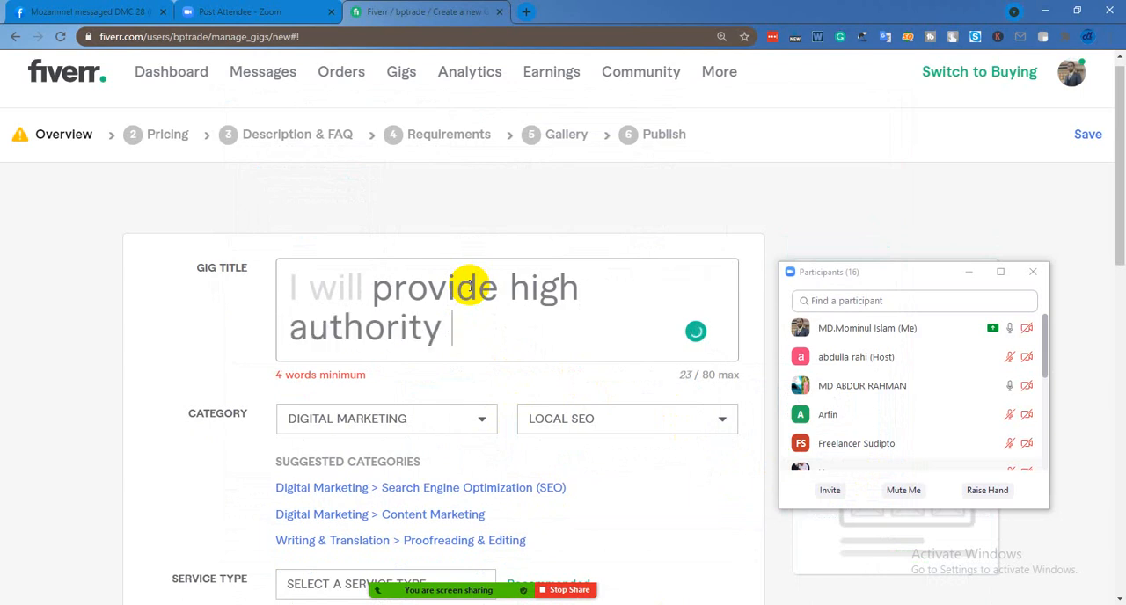
type("seo ")
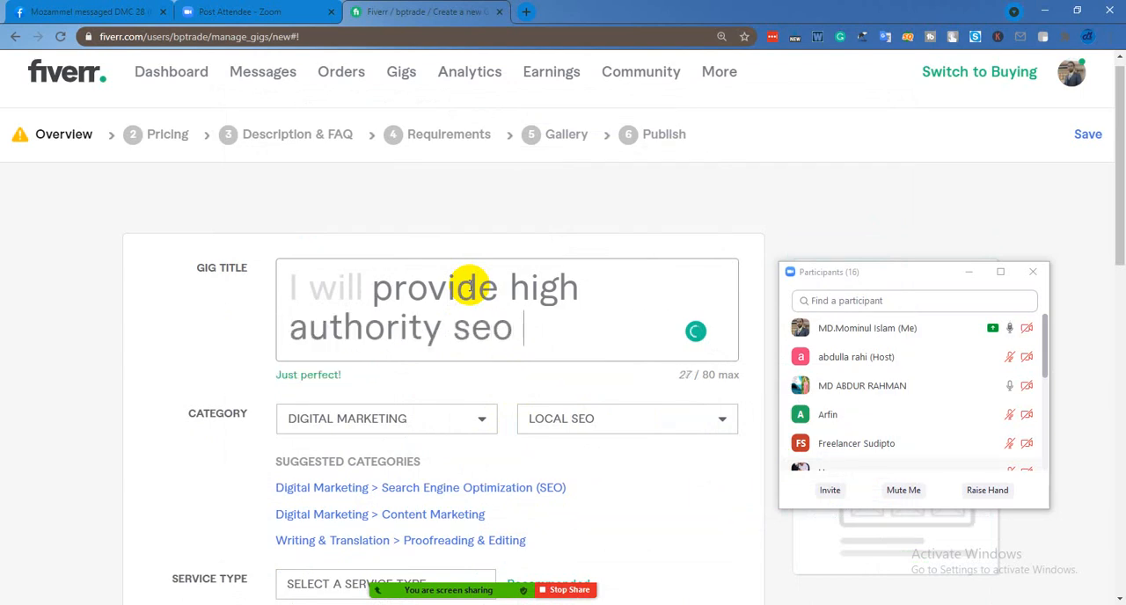
type("back")
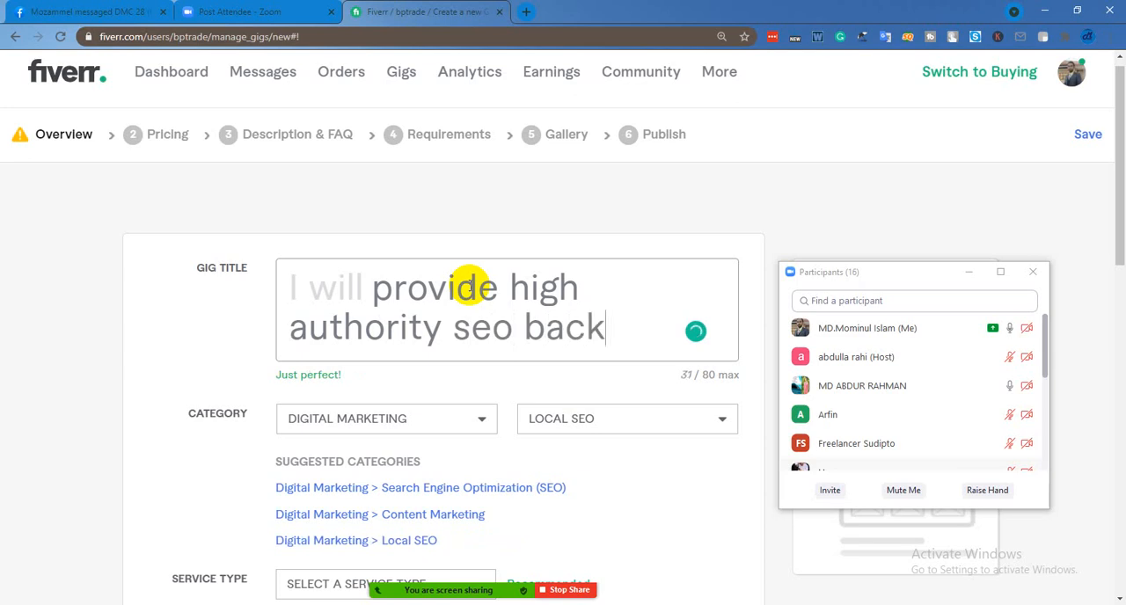
type("link")
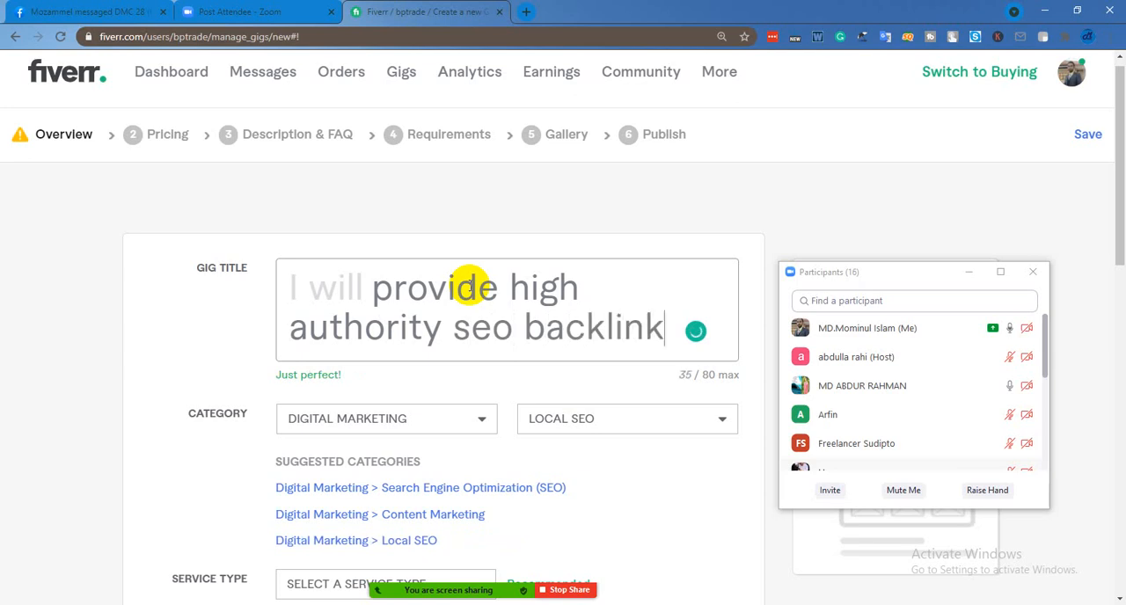
mouse_move(482, 333)
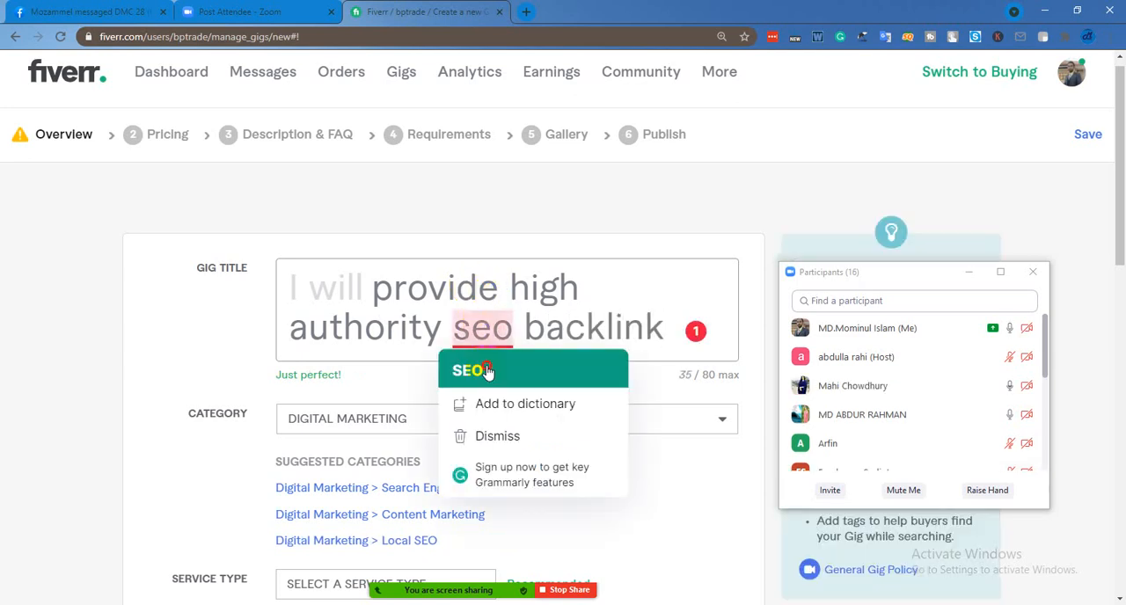
left_click(487, 370)
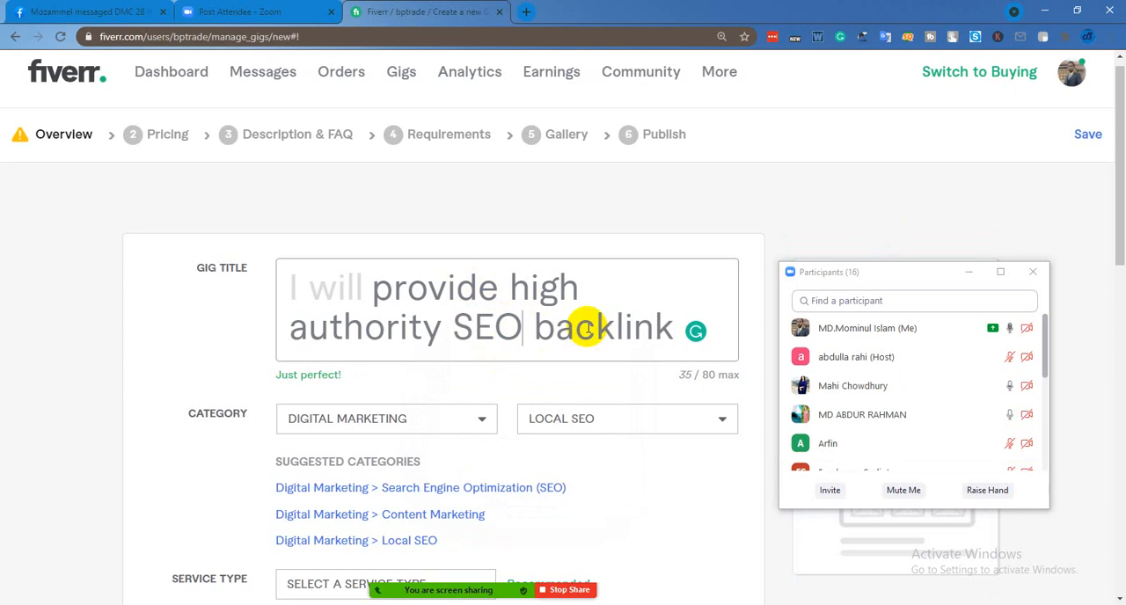
Save the overview form with the new title and continue to the Pricing stage
scroll(588, 330, "down", 6)
scroll(629, 319, "up", 1)
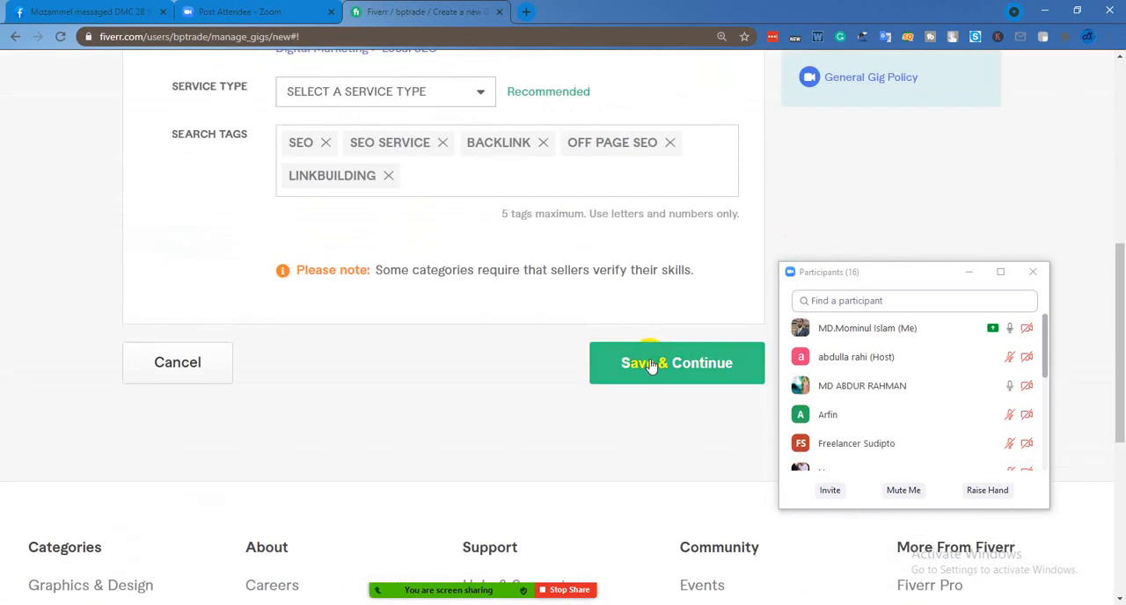
left_click(651, 366)
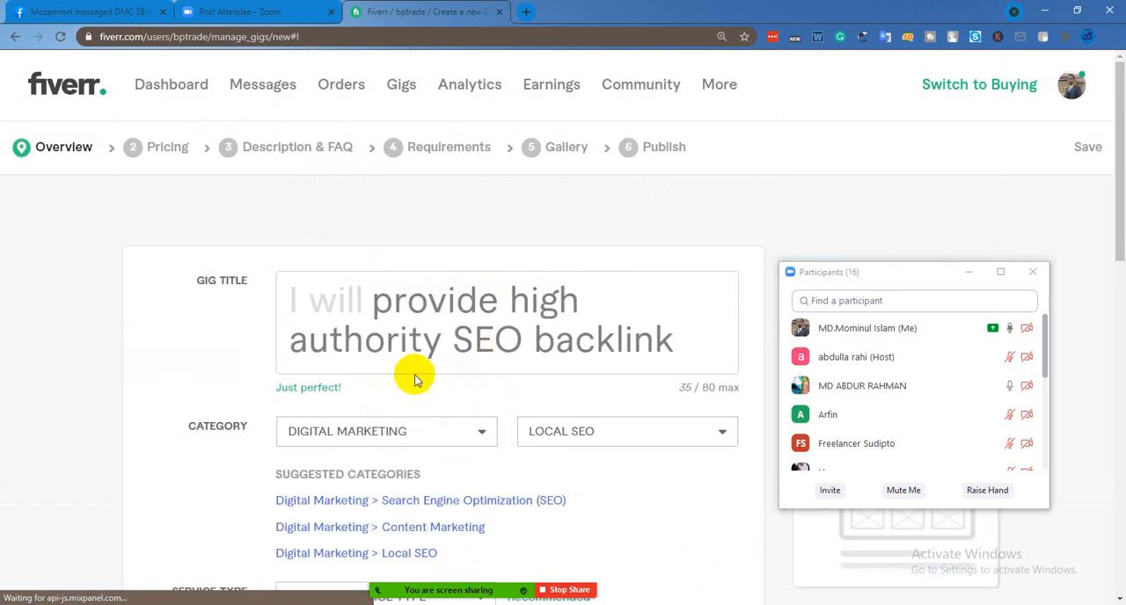
left_click(148, 154)
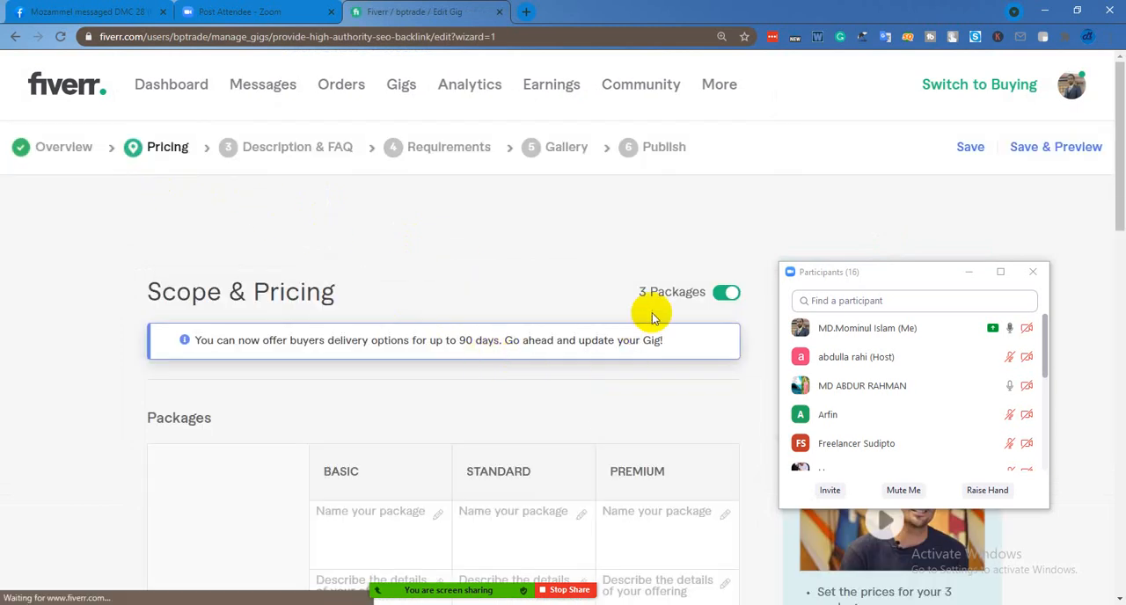
Name the Basic package "silver", the Standard package "gold" and the Premium package "Diamond"
scroll(532, 365, "down", 4)
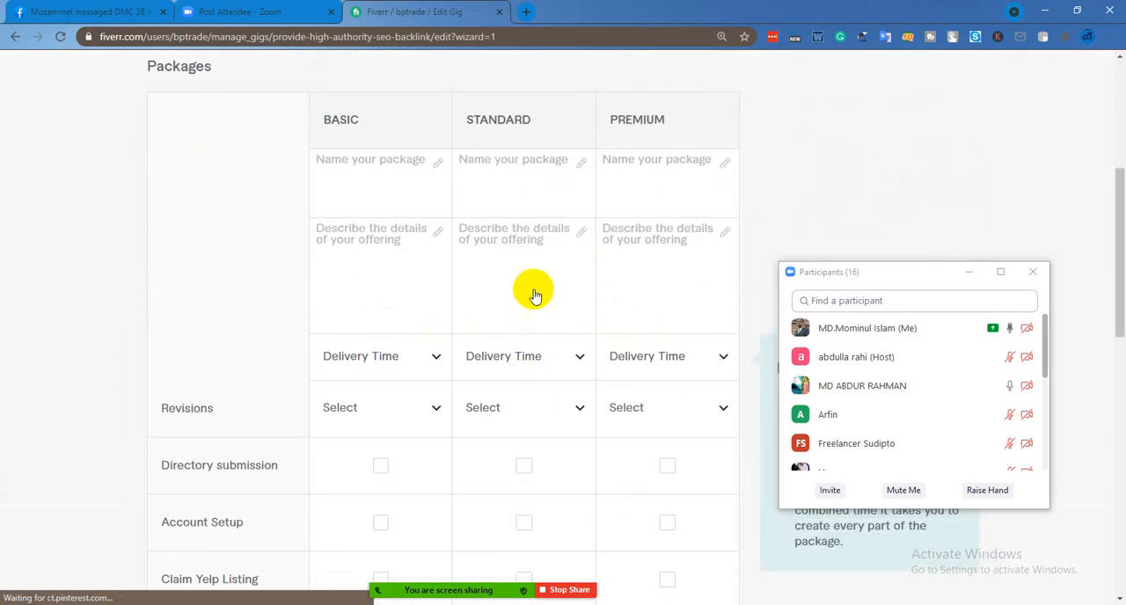
left_click(390, 182)
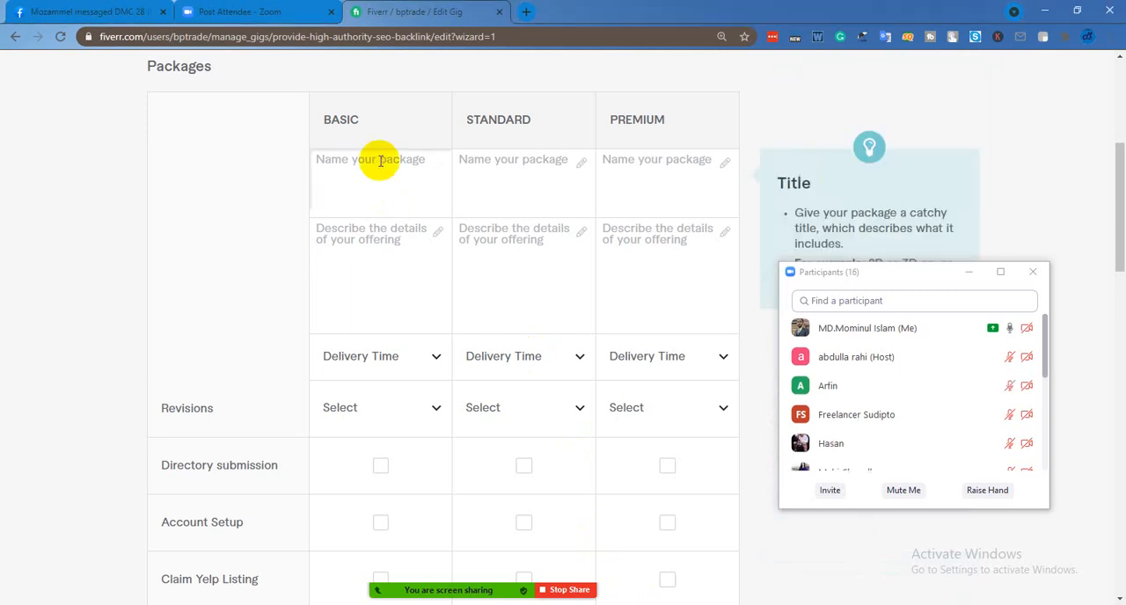
type("silver")
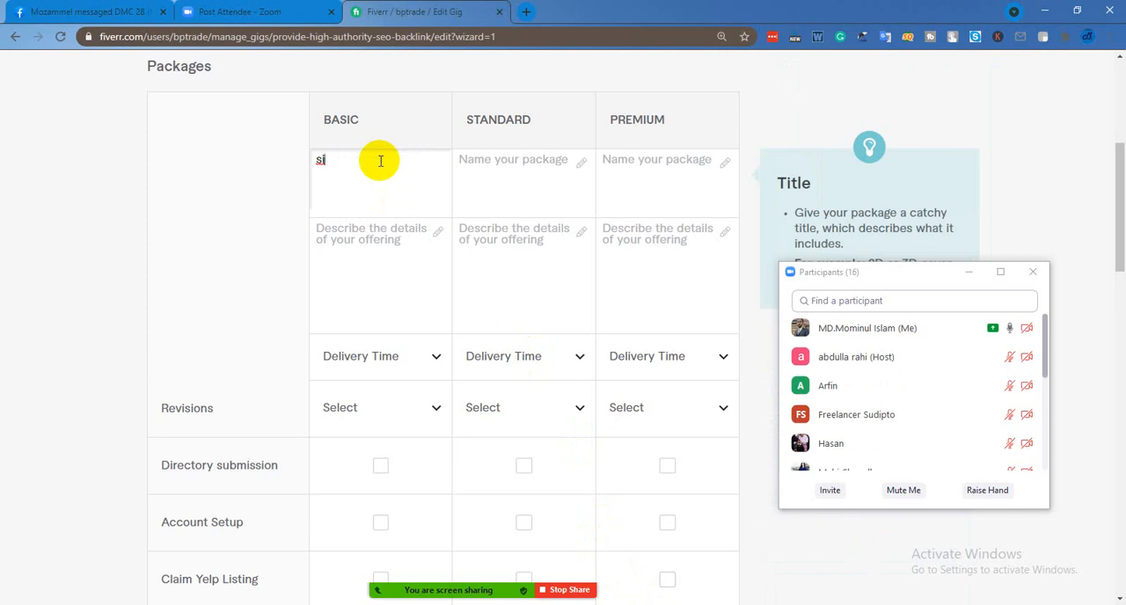
left_click(519, 166)
type("g")
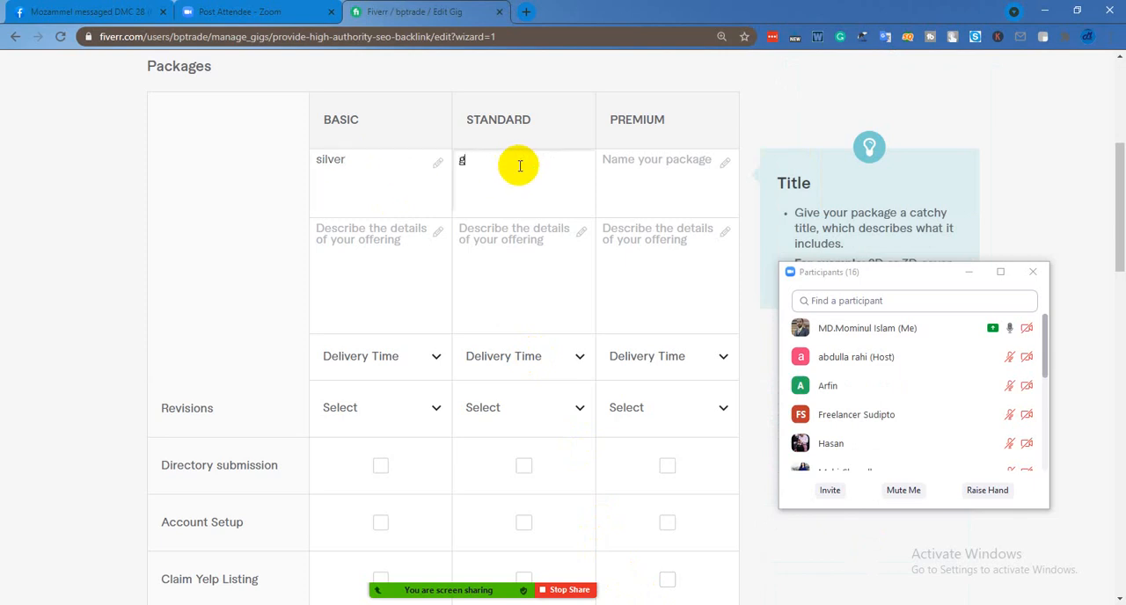
type("old")
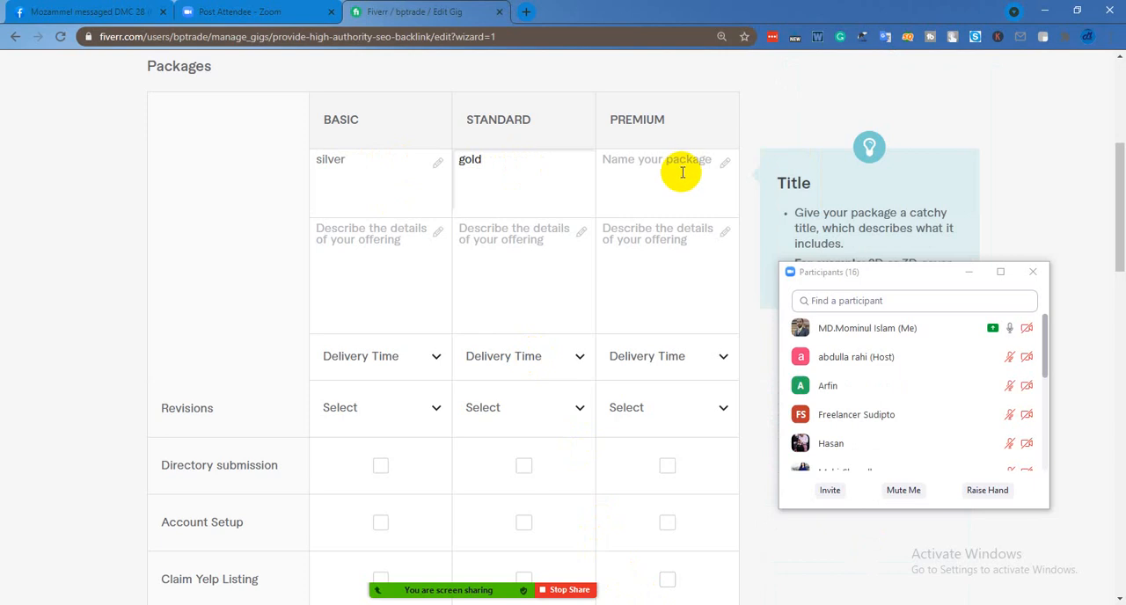
left_click(680, 173)
type("Diamond")
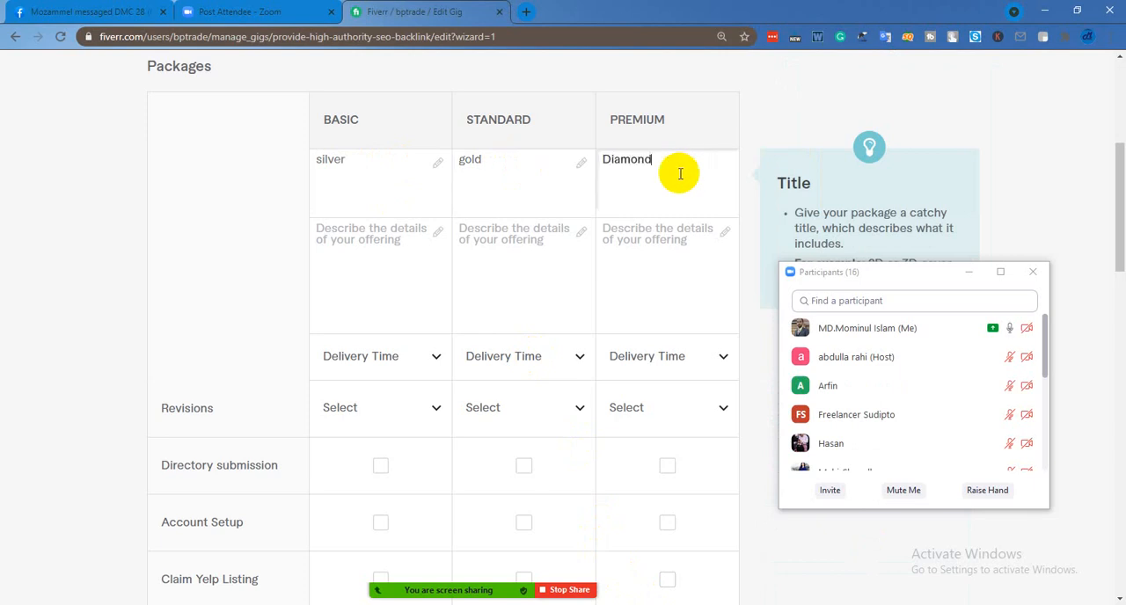
Paste the description "High Domain Authority Dofollow Backlinks 100% Manual Link Building Low Competition" into the Basic, Standard and Premium packages
left_click(374, 236)
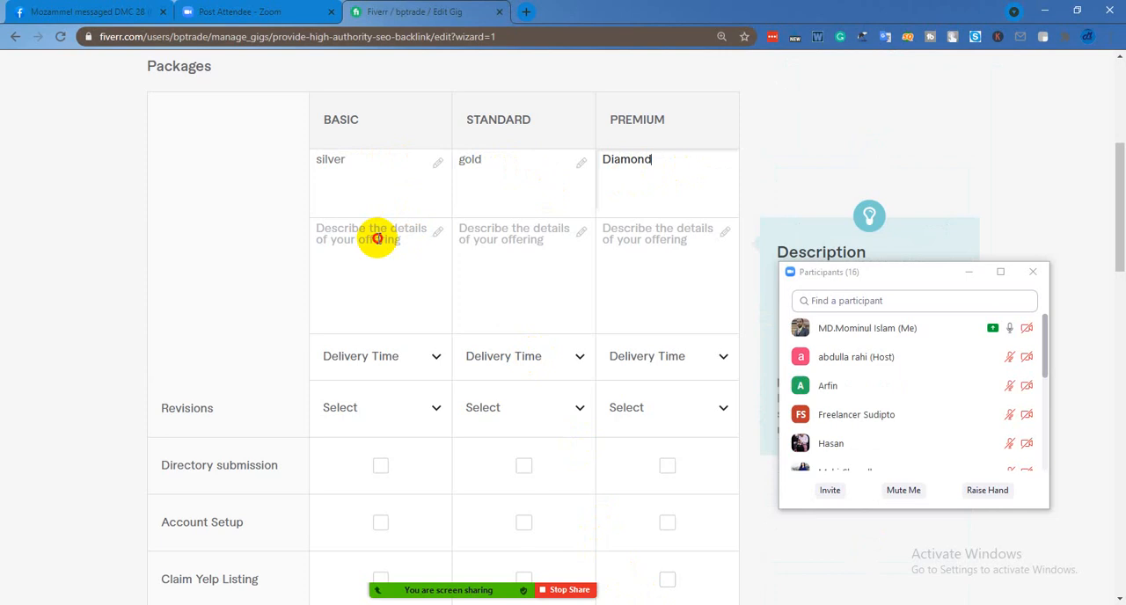
right_click(378, 243)
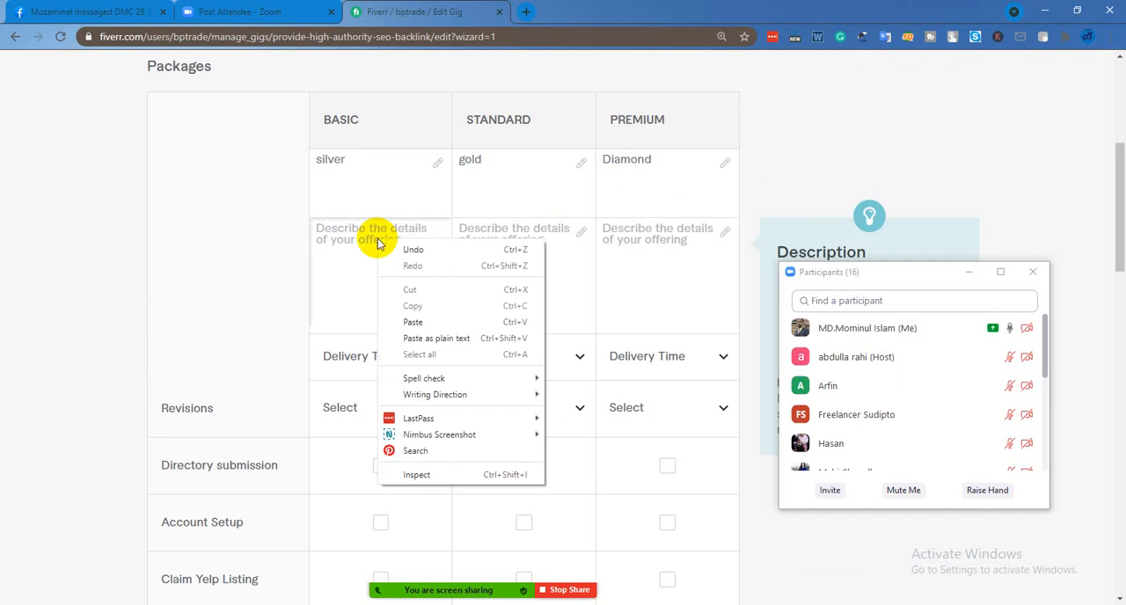
left_click(440, 321)
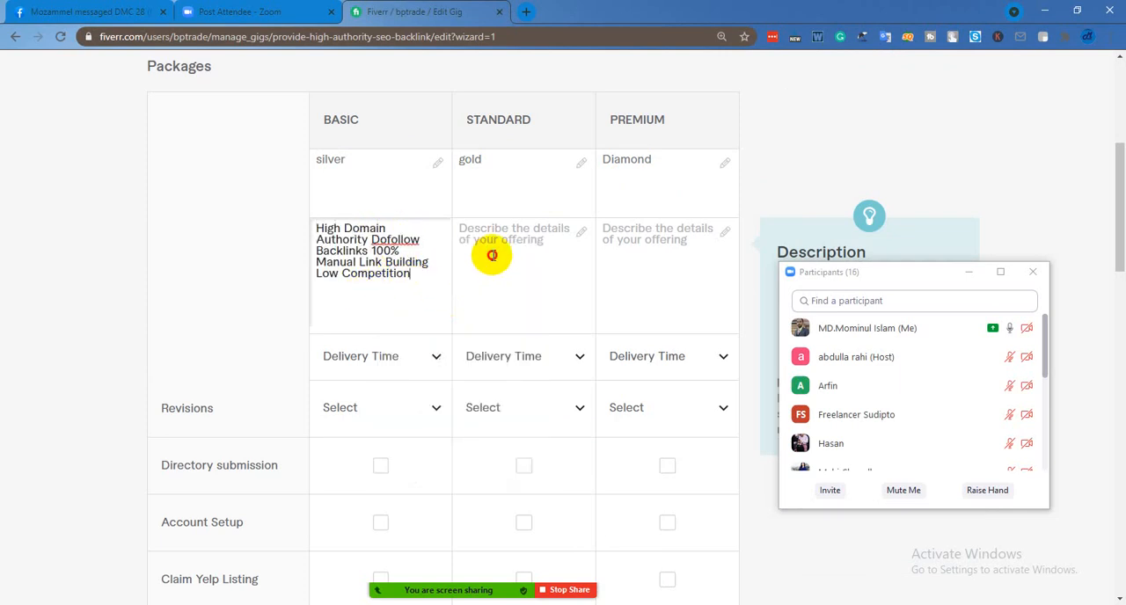
left_click(496, 254)
right_click(495, 256)
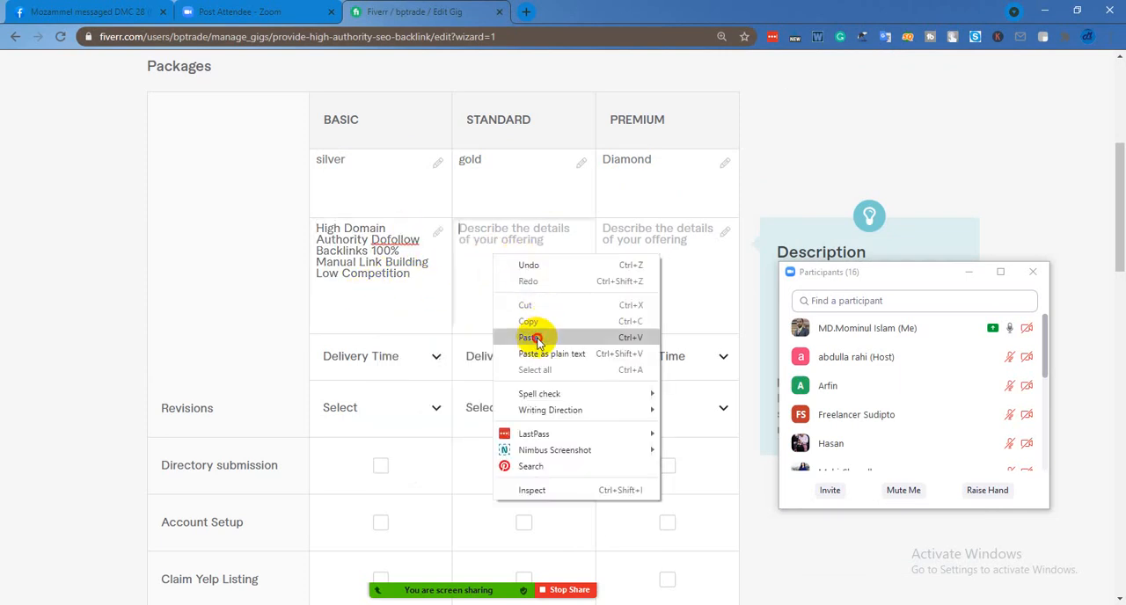
left_click(531, 338)
left_click(616, 252)
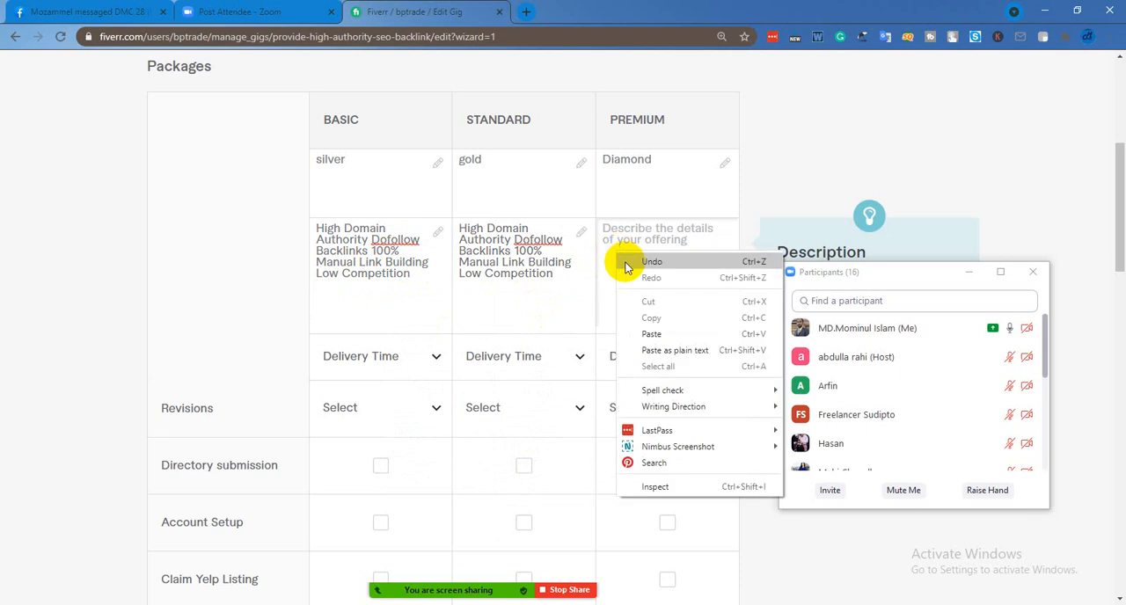
right_click(618, 254)
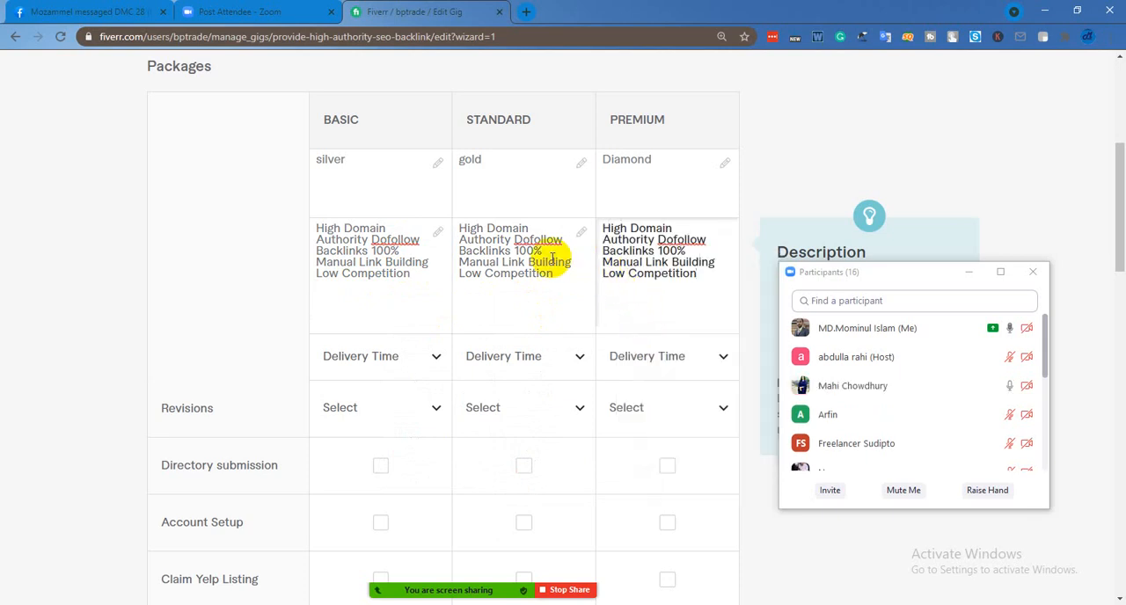
Add 100, 200 and 400 at the start of the Basic, Standard and Premium descriptions respectively
left_click(410, 295)
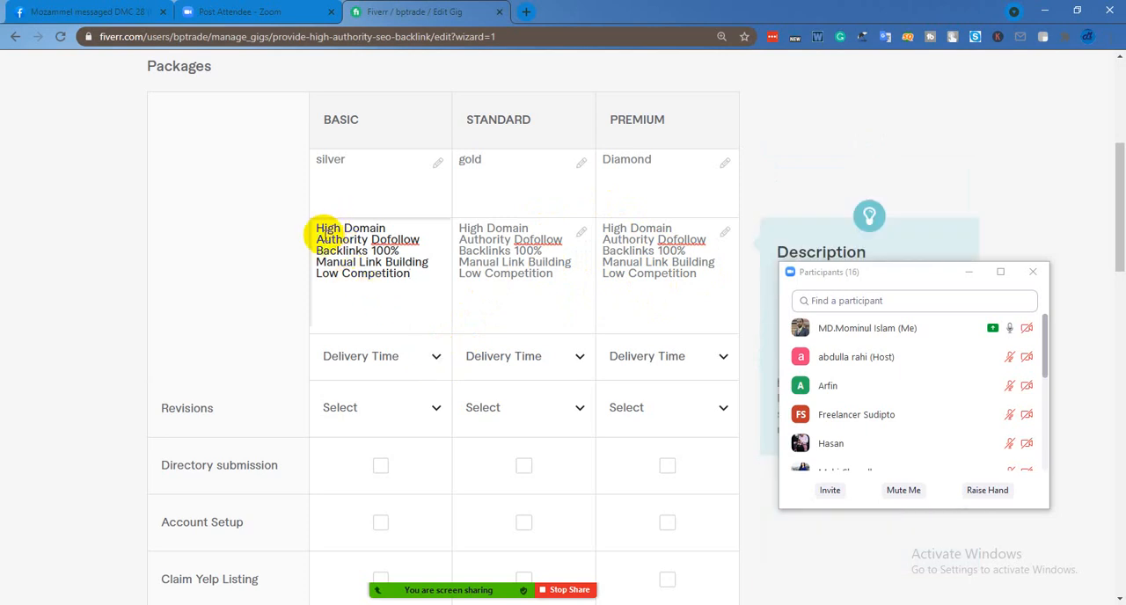
left_click(317, 230)
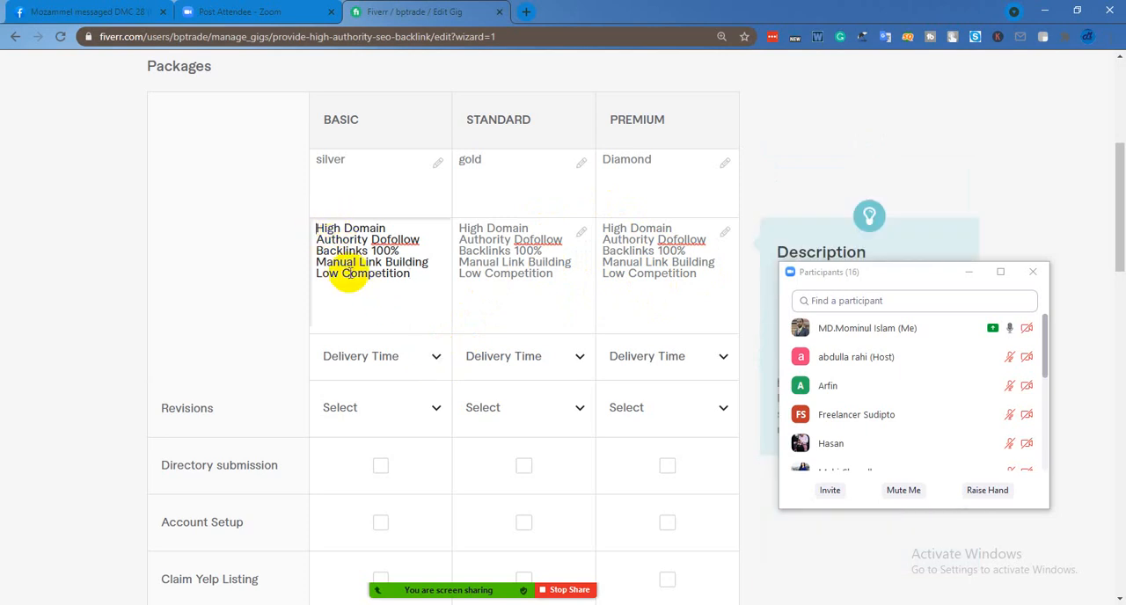
type("100")
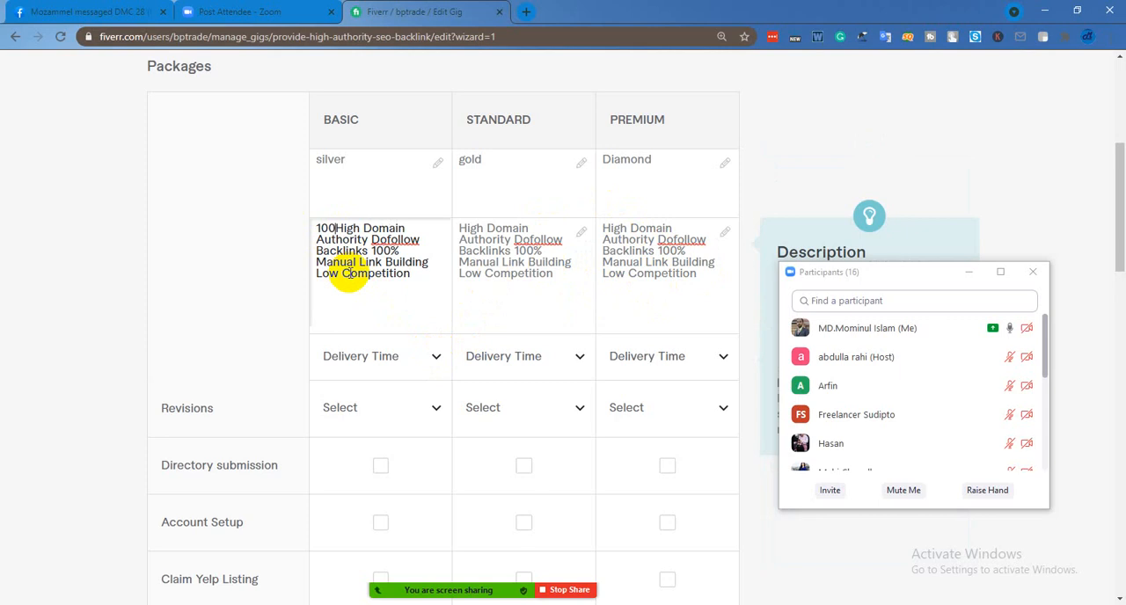
left_click(457, 228)
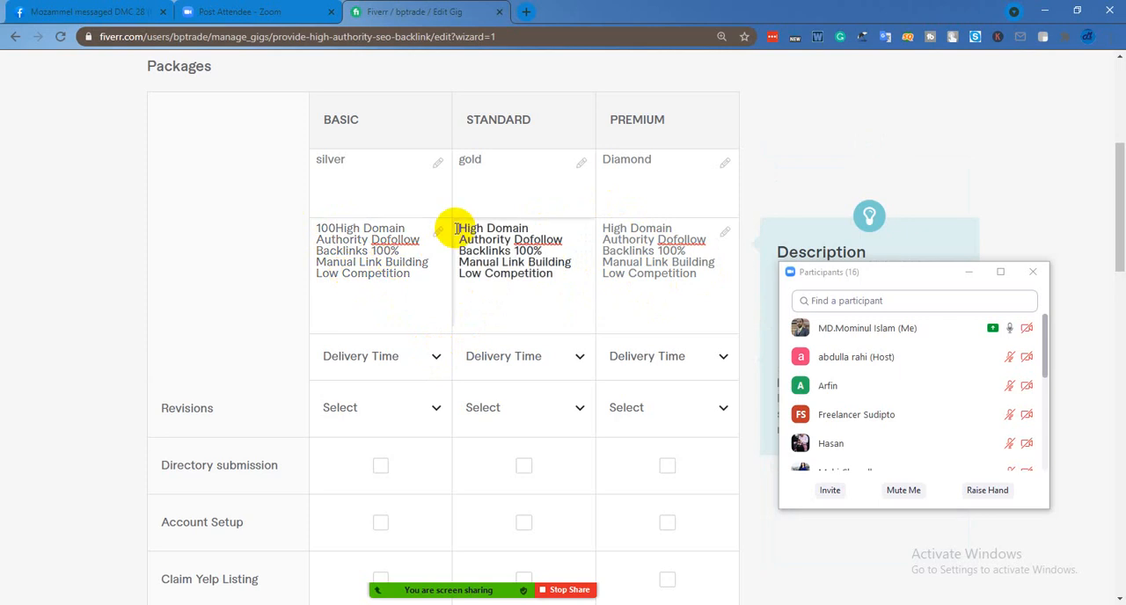
type("200")
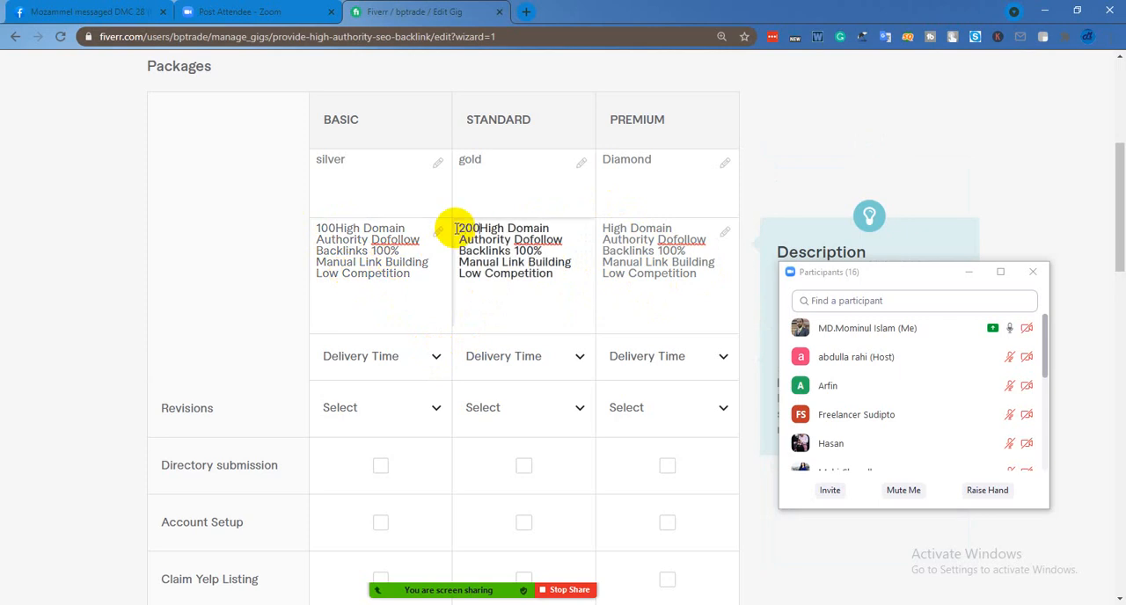
left_click(603, 230)
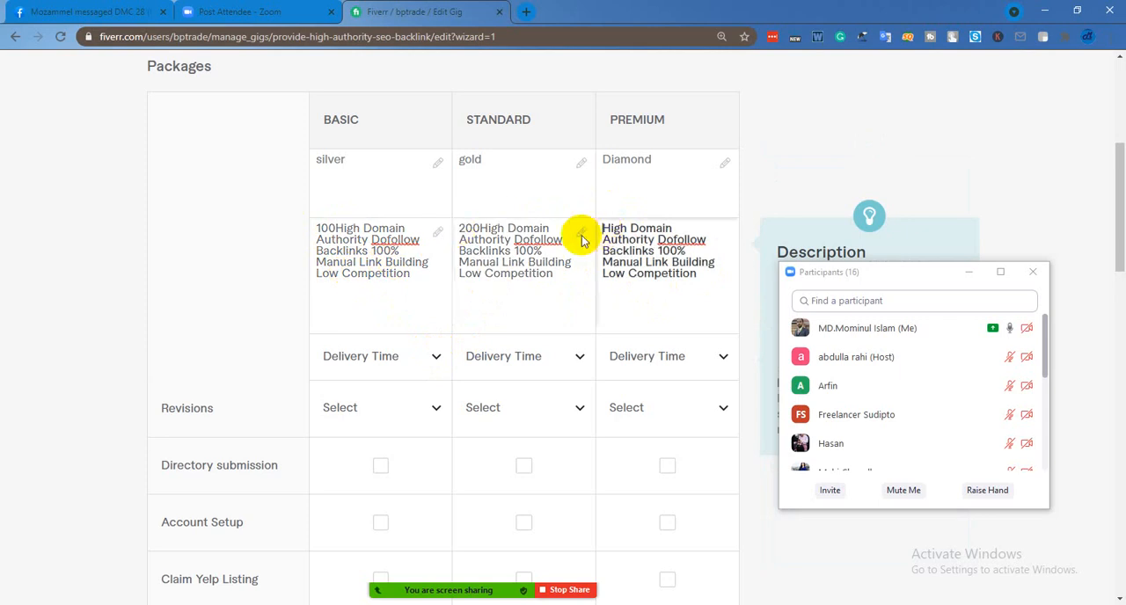
type("400")
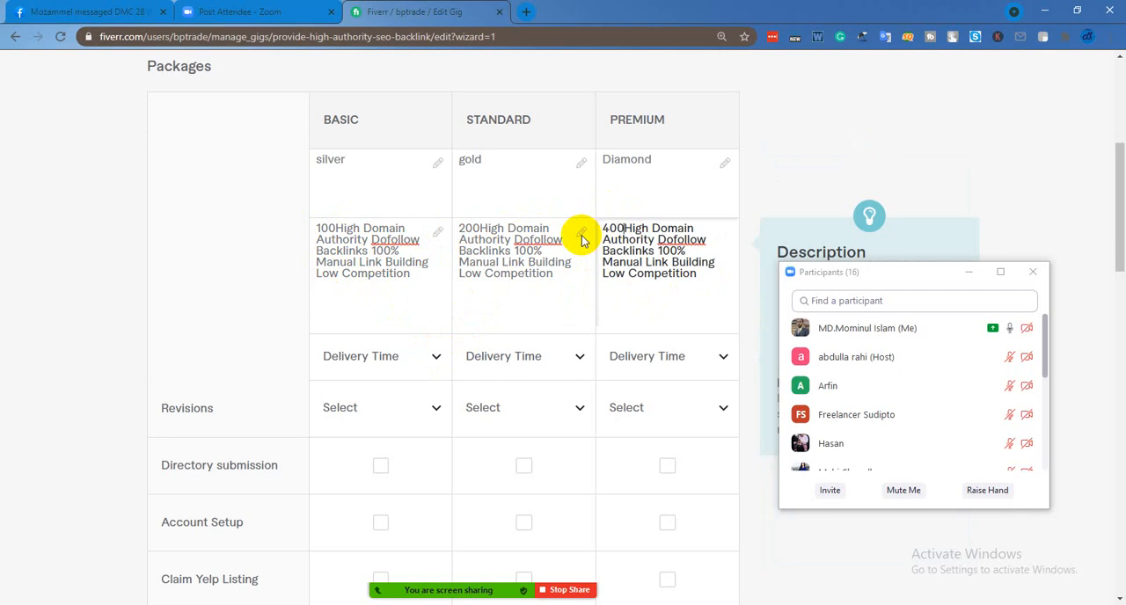
Set the delivery time to 3 days for Basic, 5 days for Standard and 7 days for Premium
left_click(437, 358)
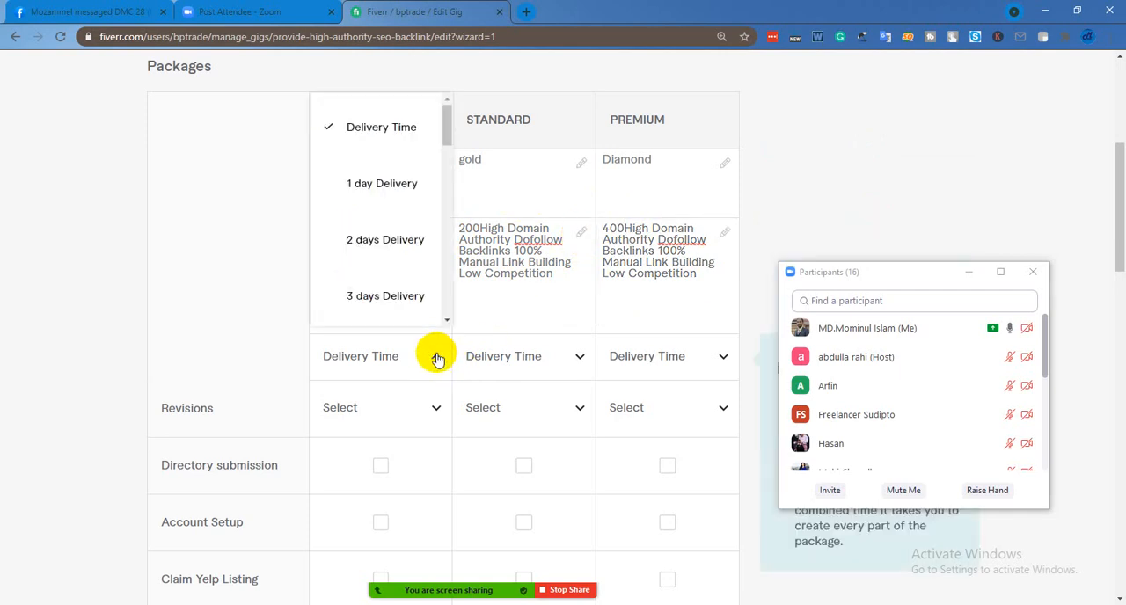
left_click(402, 293)
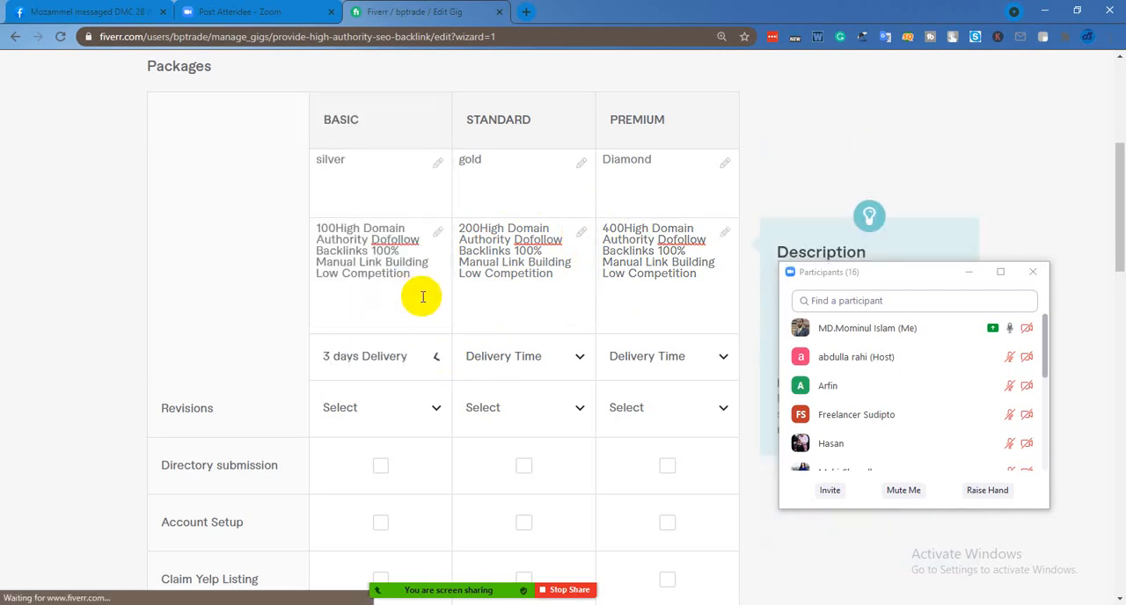
left_click(578, 358)
scroll(535, 264, "down", 2)
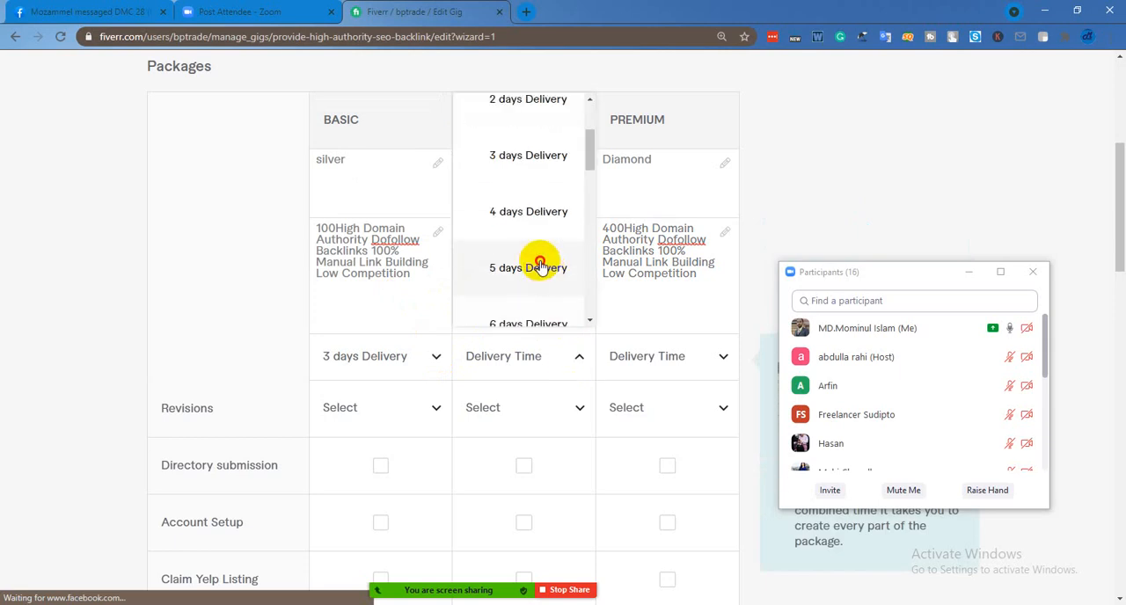
left_click(717, 358)
left_click(717, 358)
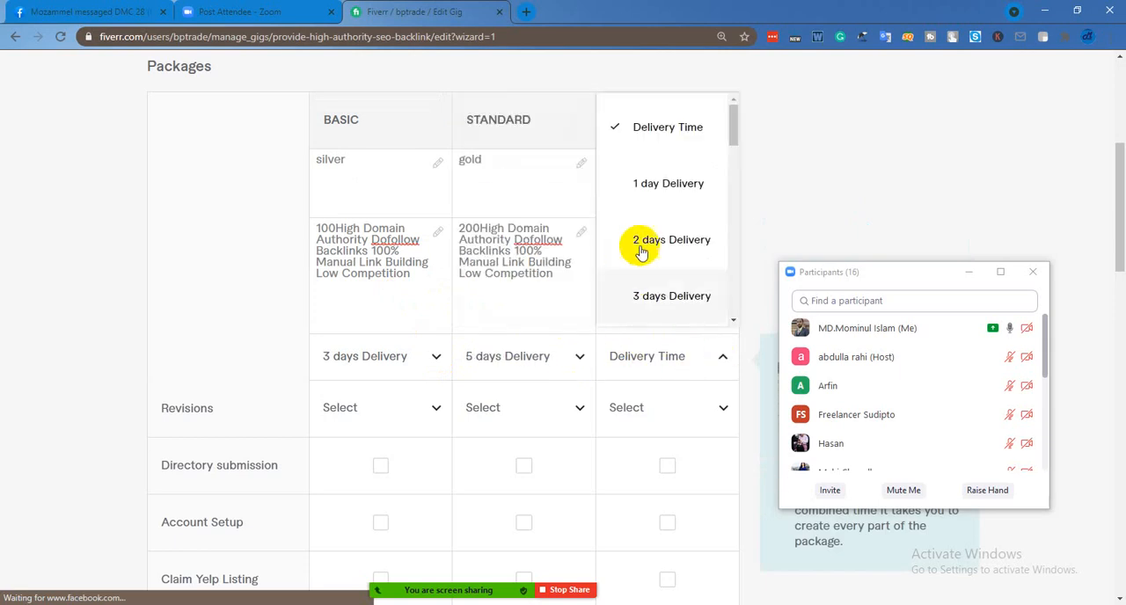
scroll(649, 255, "down", 3)
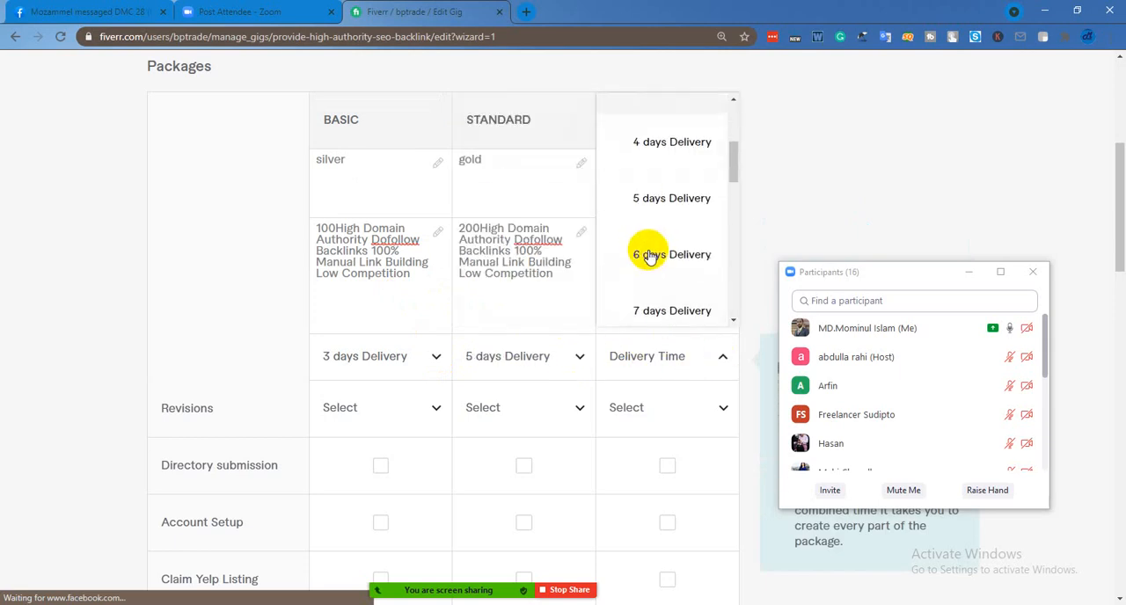
left_click(670, 308)
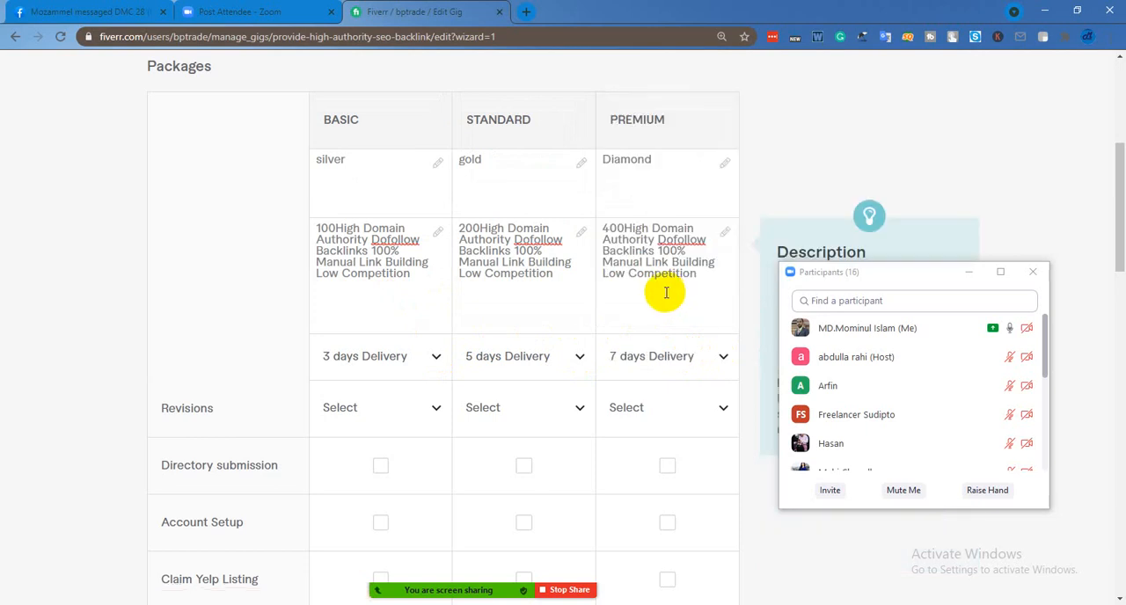
Set the Basic package's number of revisions to Unlimited
scroll(493, 330, "down", 2)
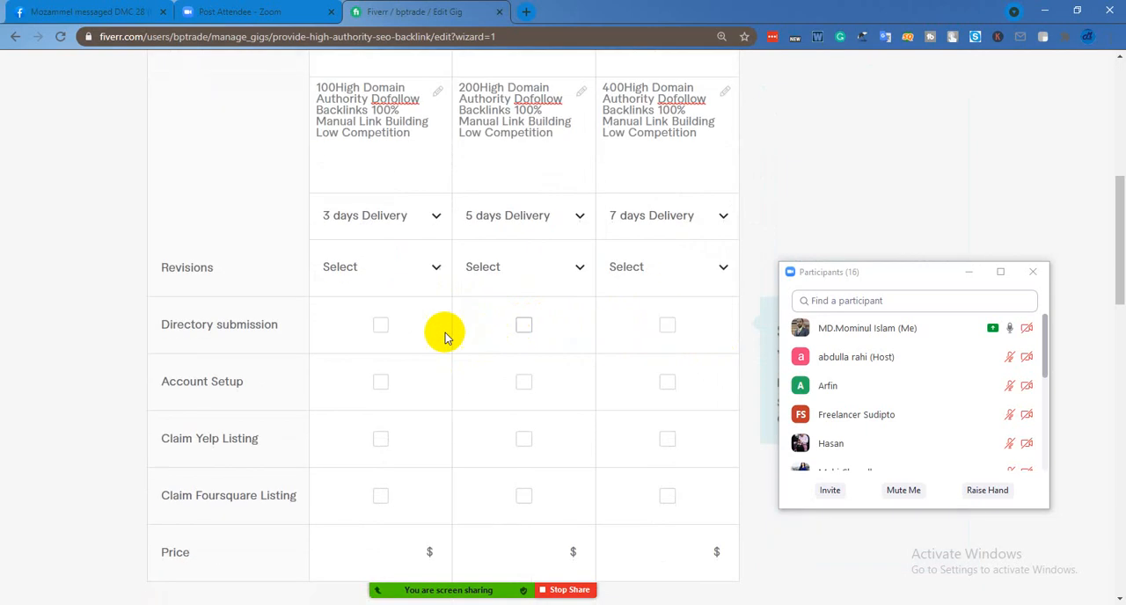
left_click(435, 273)
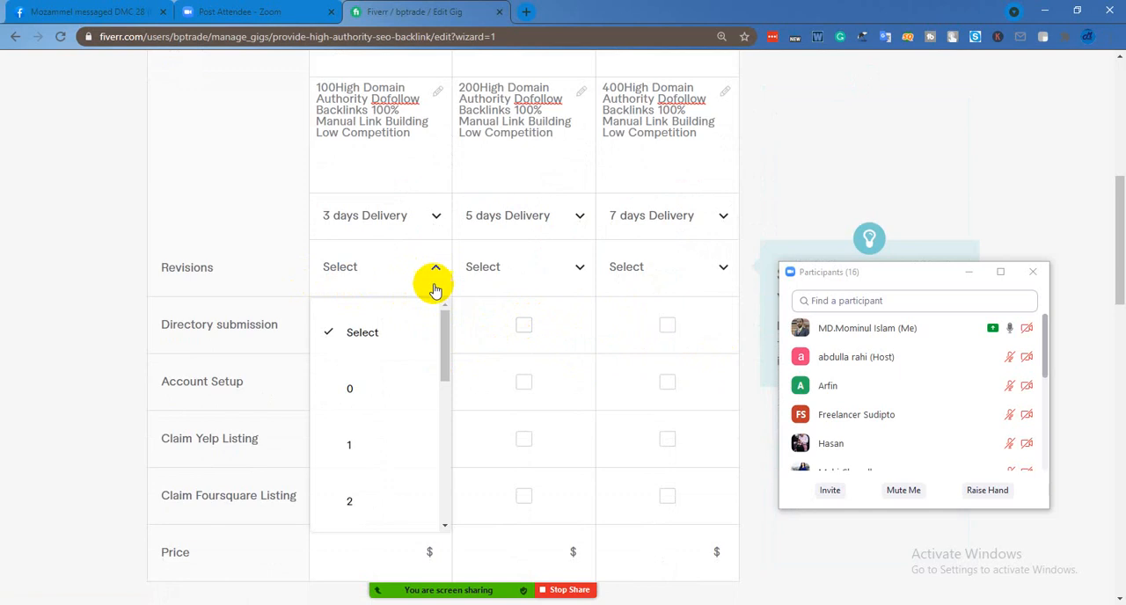
scroll(408, 466, "down", 5)
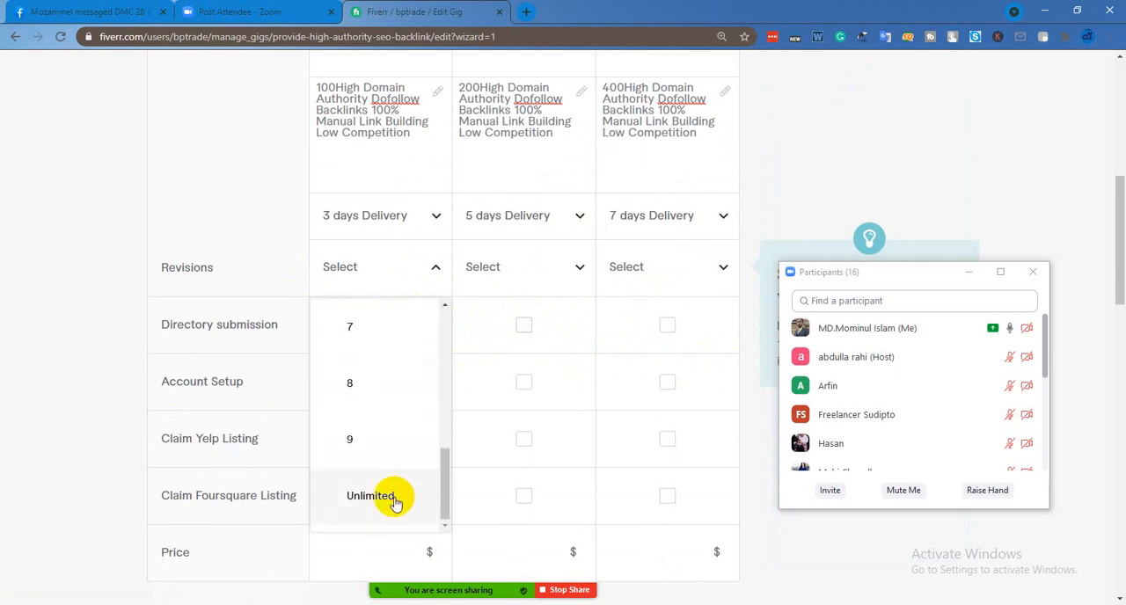
left_click(393, 500)
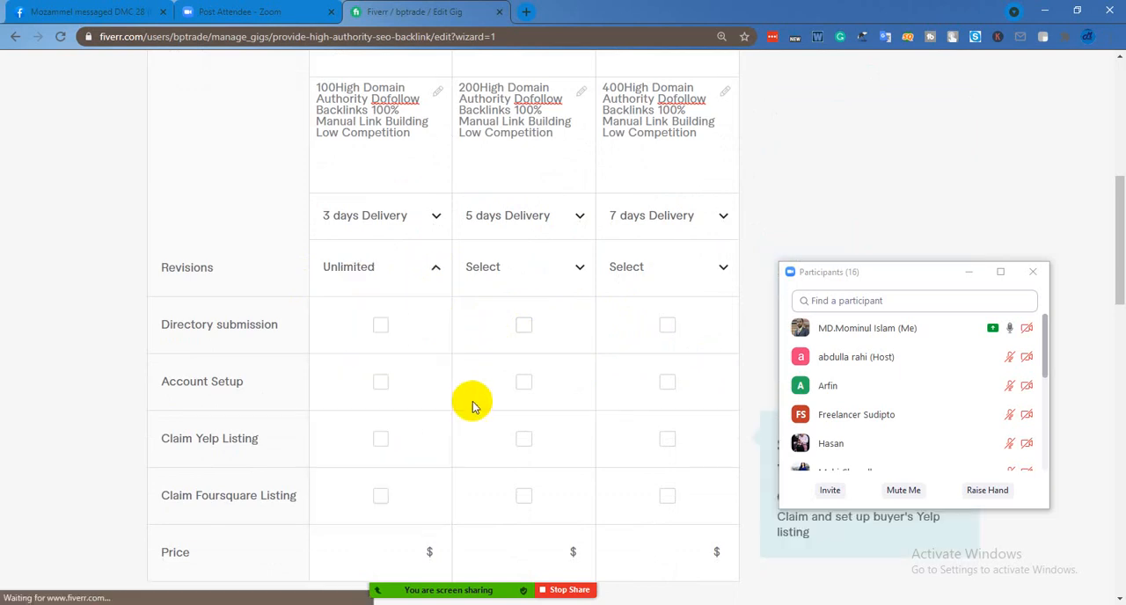
Set the revisions to 1 for the Basic package and to Unlimited for the Standard and Premium packages
left_click(433, 270)
left_click(373, 443)
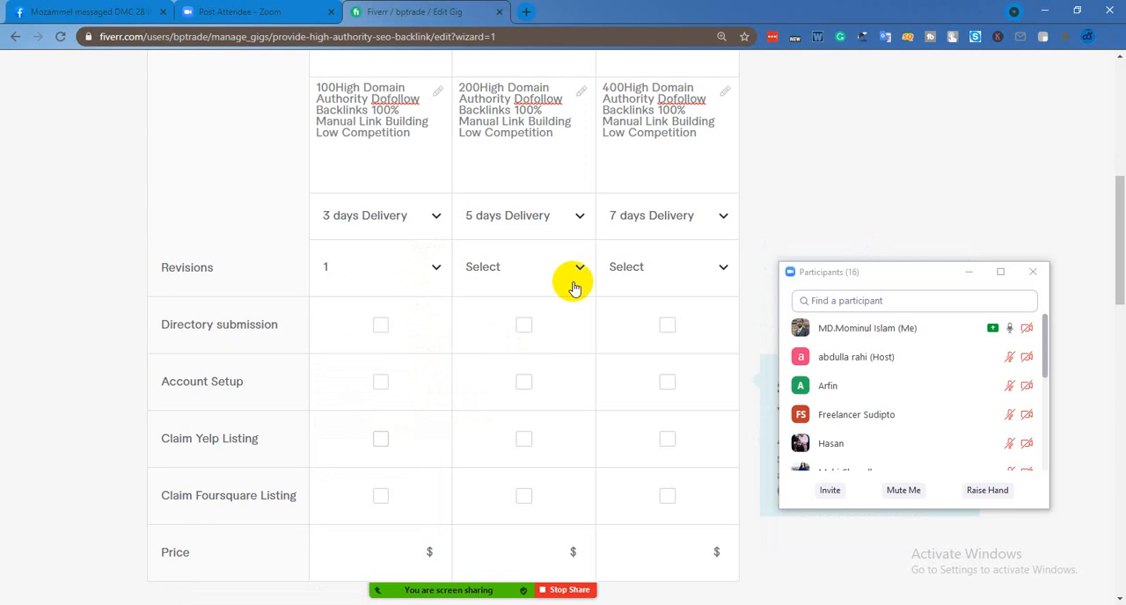
left_click(581, 275)
scroll(545, 396, "down", 5)
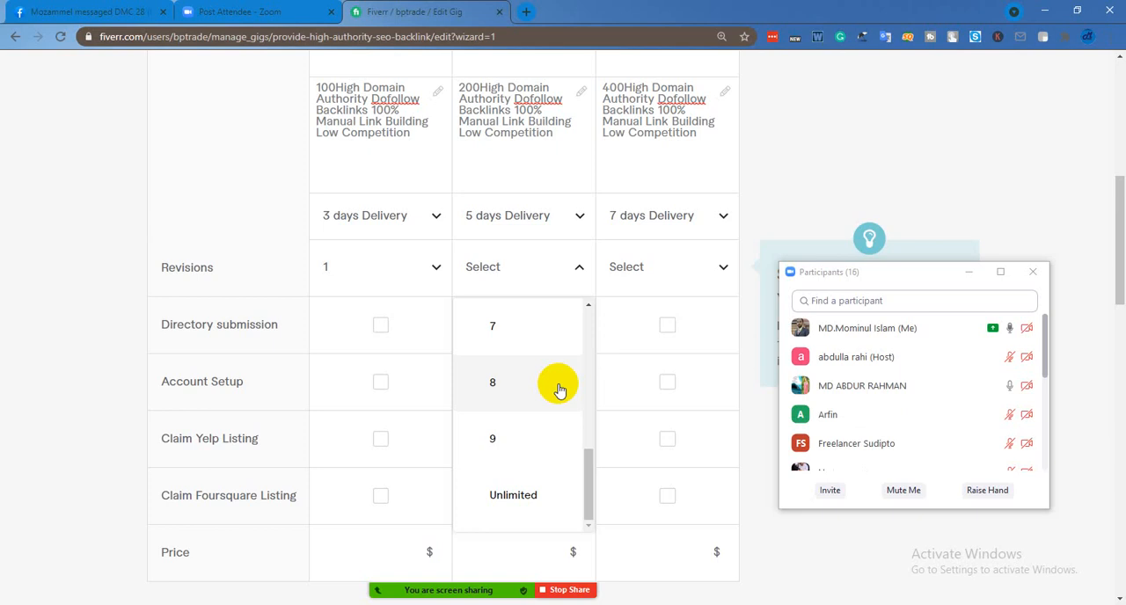
left_click(515, 495)
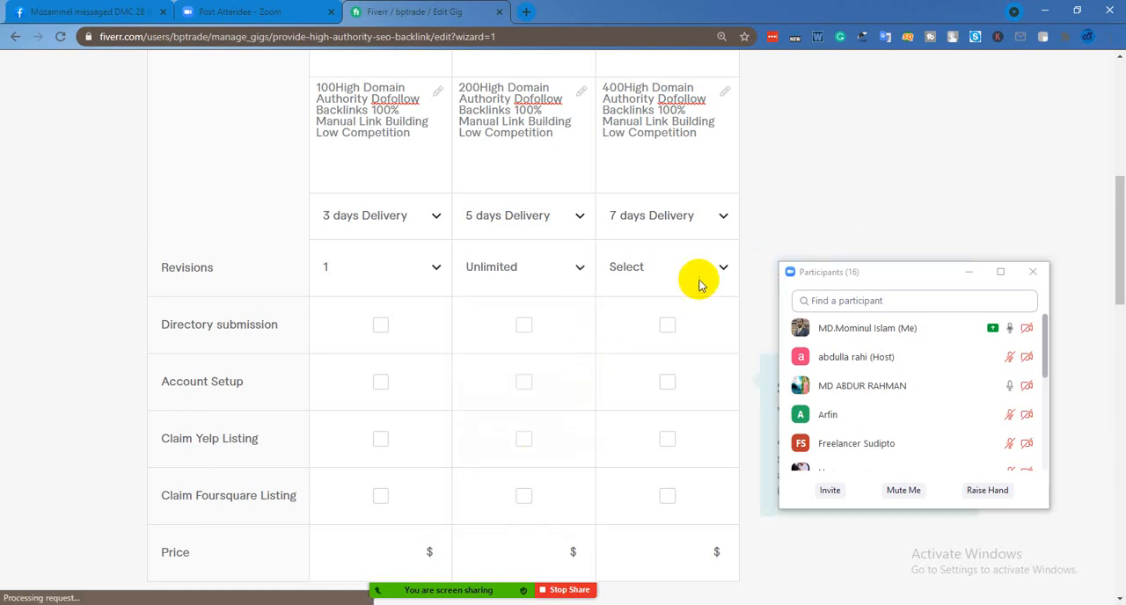
left_click(722, 266)
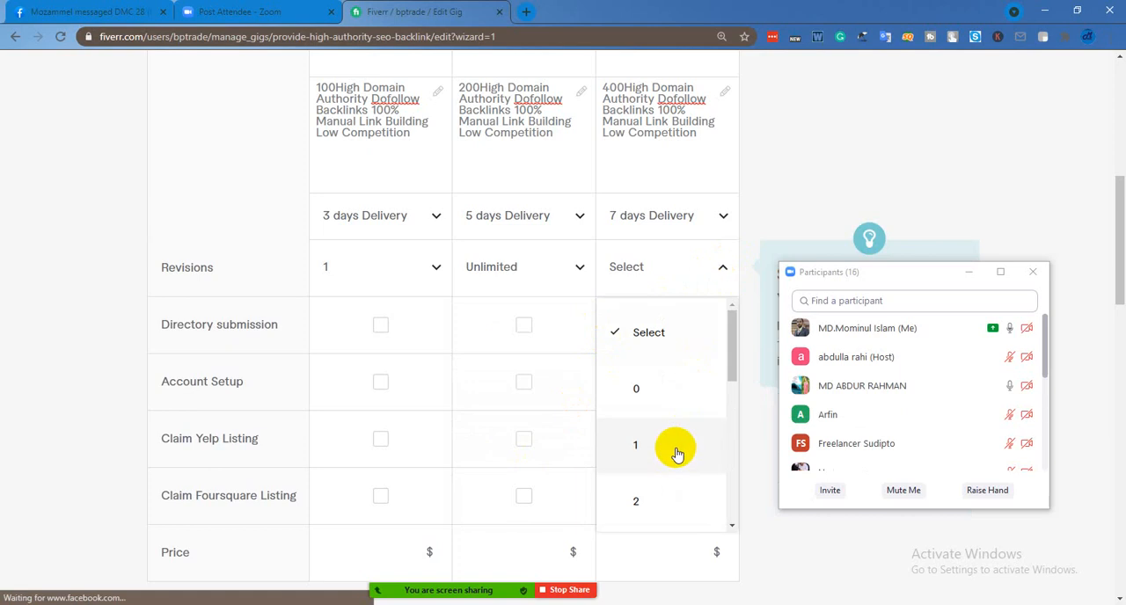
scroll(675, 453, "down", 5)
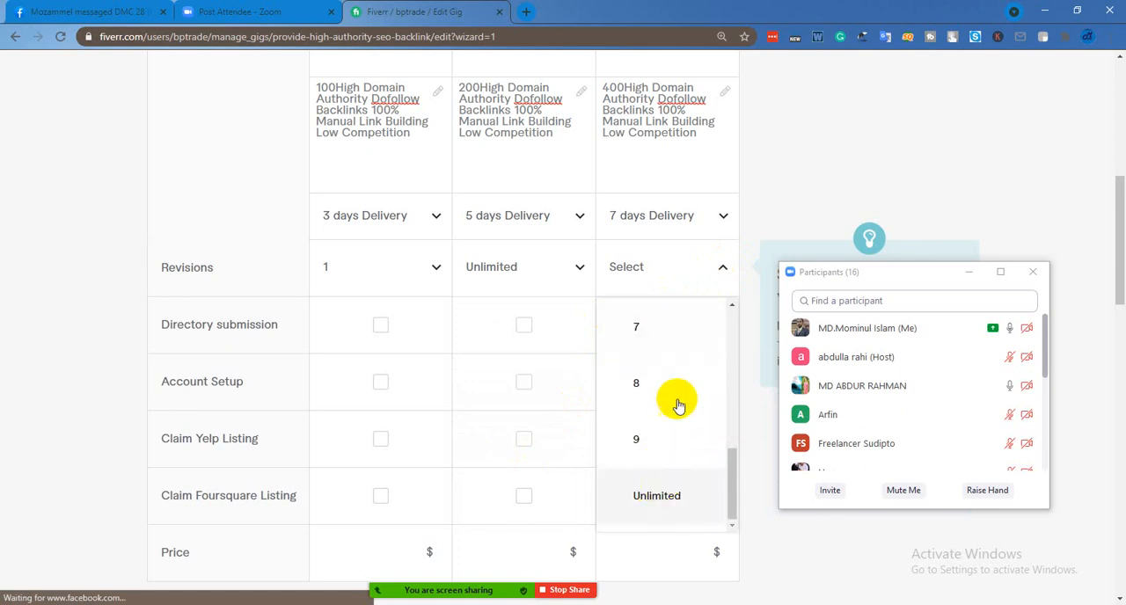
left_click(658, 495)
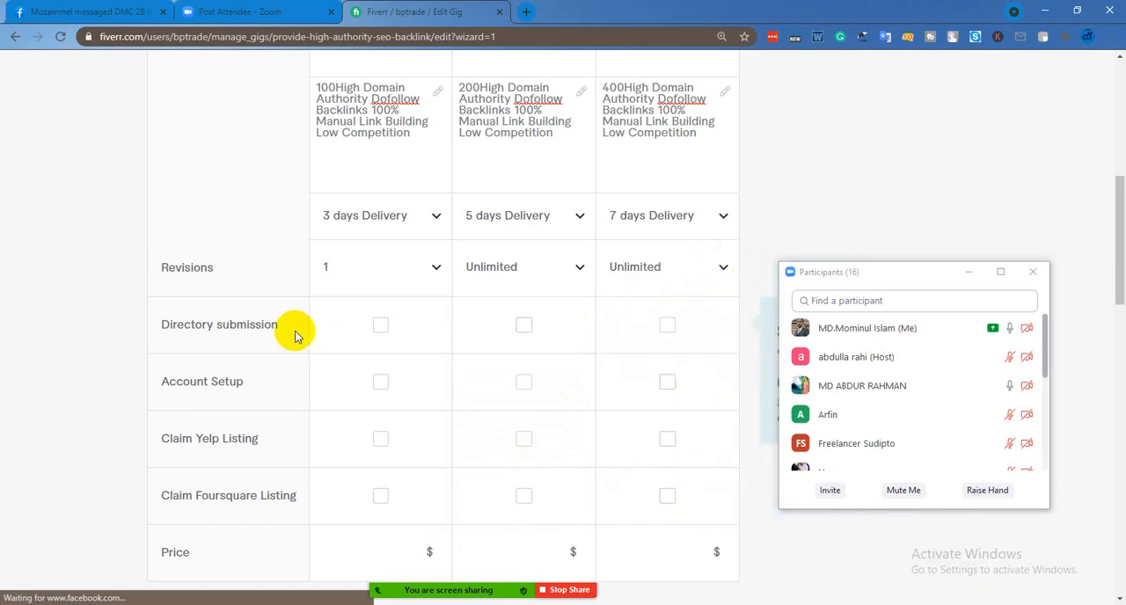
Include Directory submission in the Basic, Standard and Premium packages
left_click(380, 328)
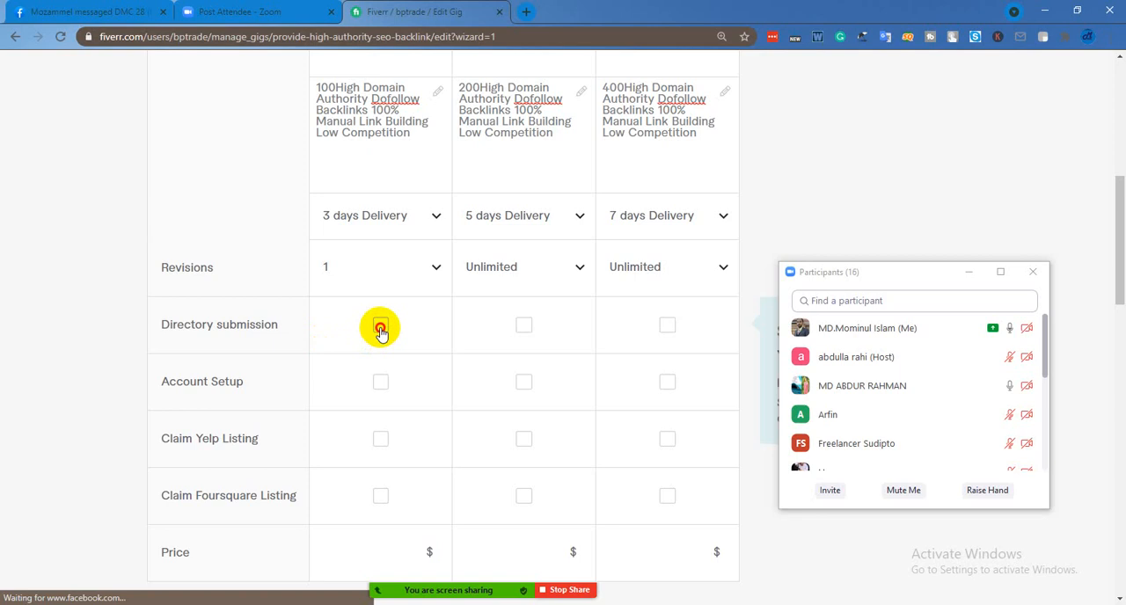
left_click(524, 327)
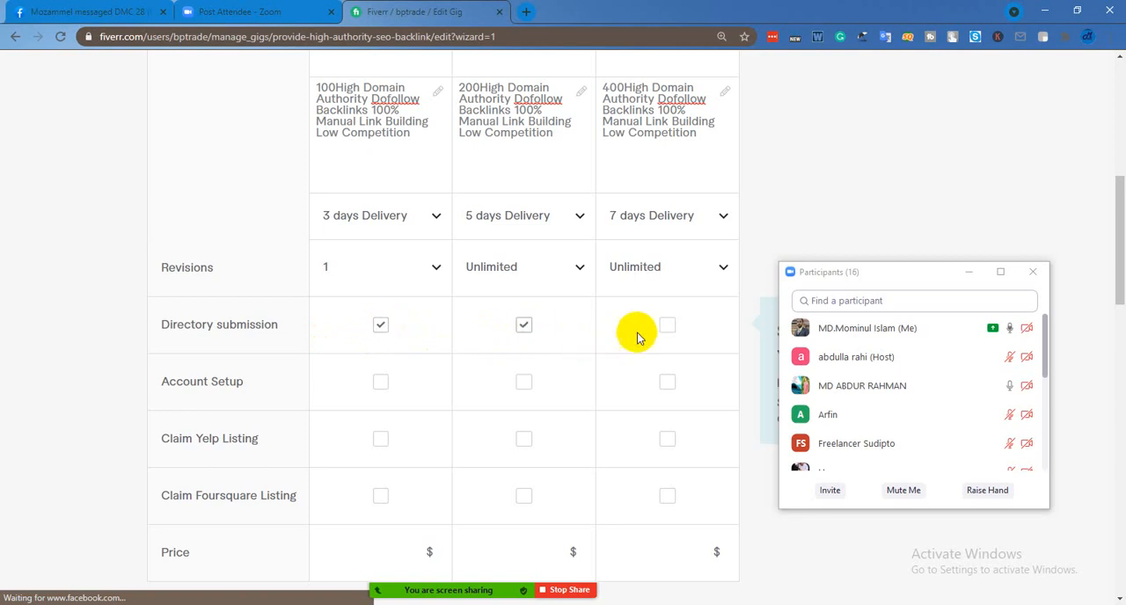
left_click(669, 326)
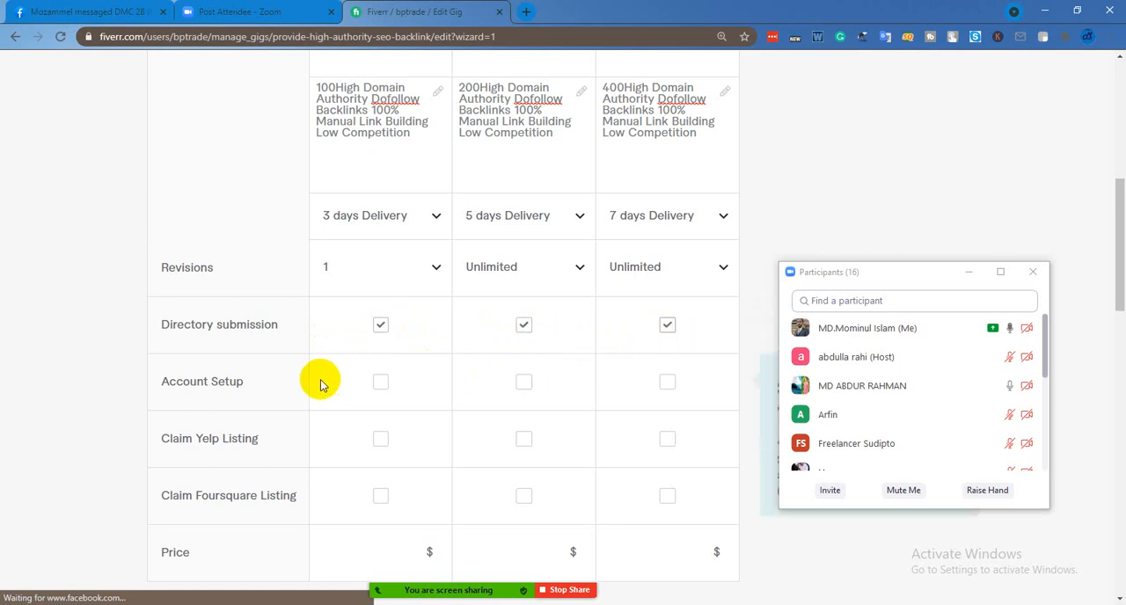
scroll(320, 385, "down", 1)
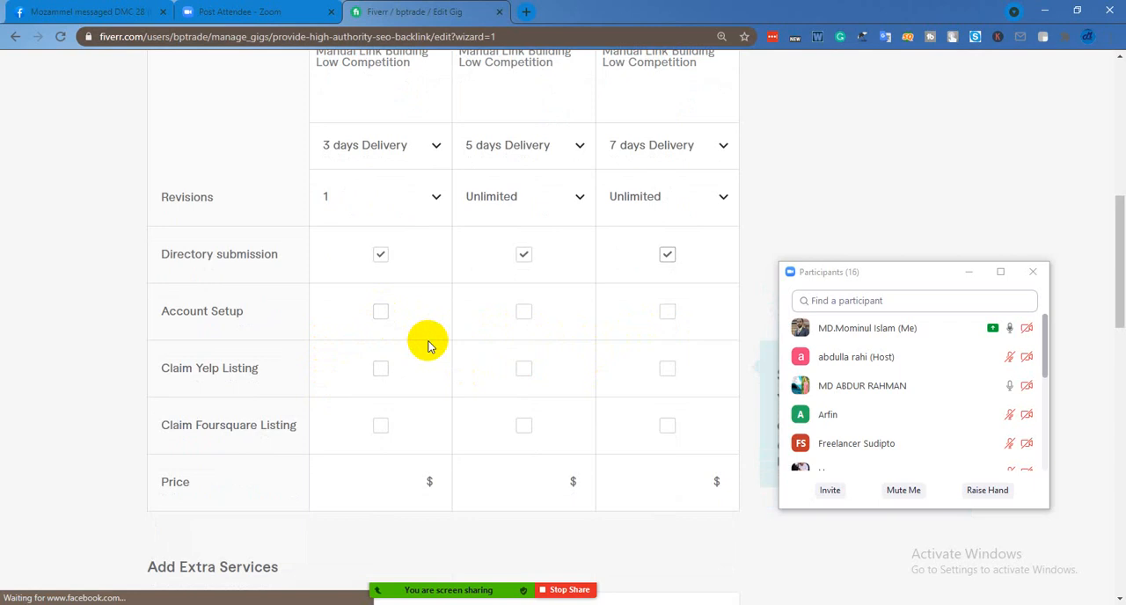
left_click(379, 313)
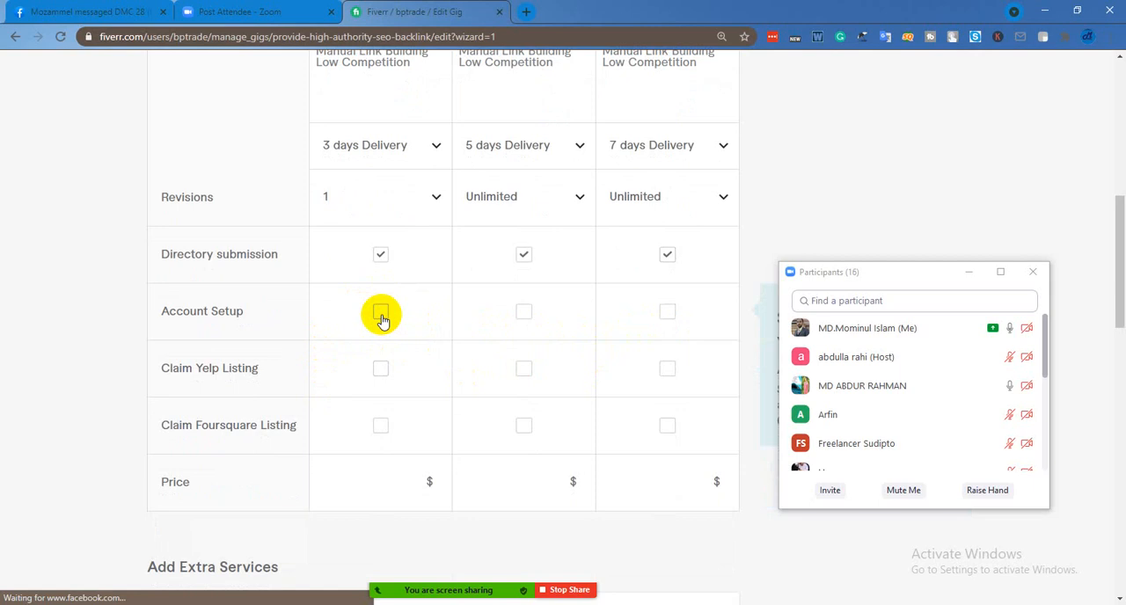
left_click(523, 314)
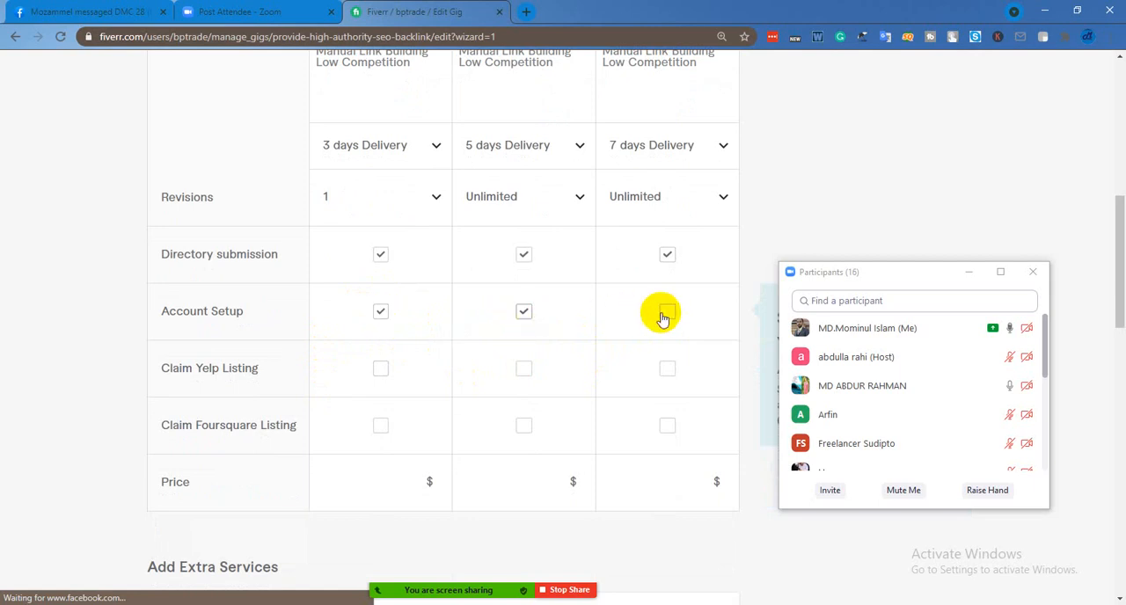
left_click(666, 312)
left_click(522, 315)
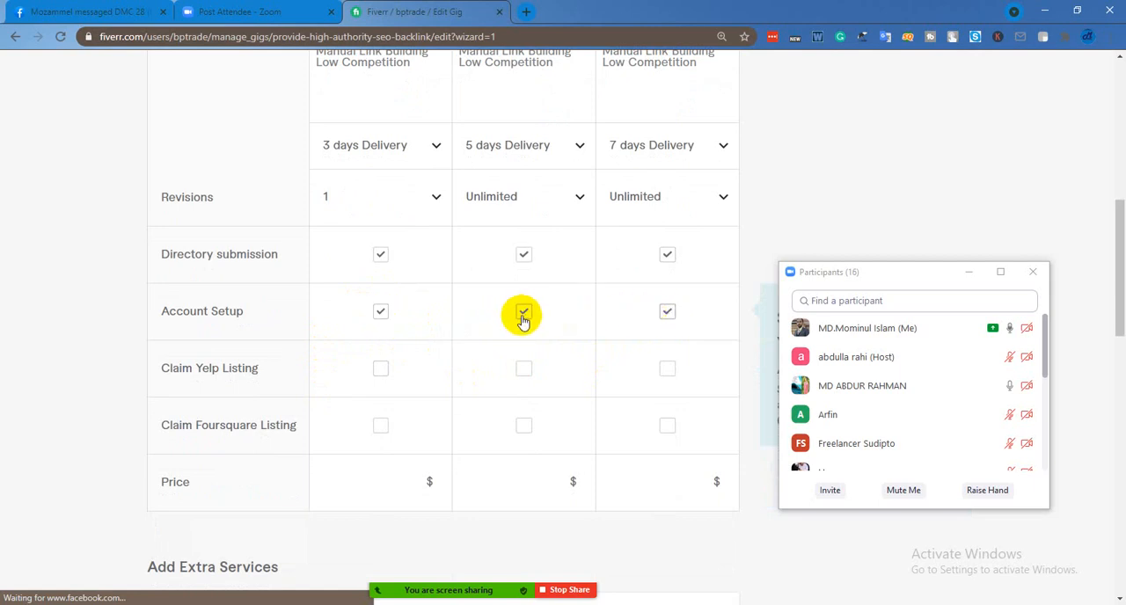
left_click(380, 314)
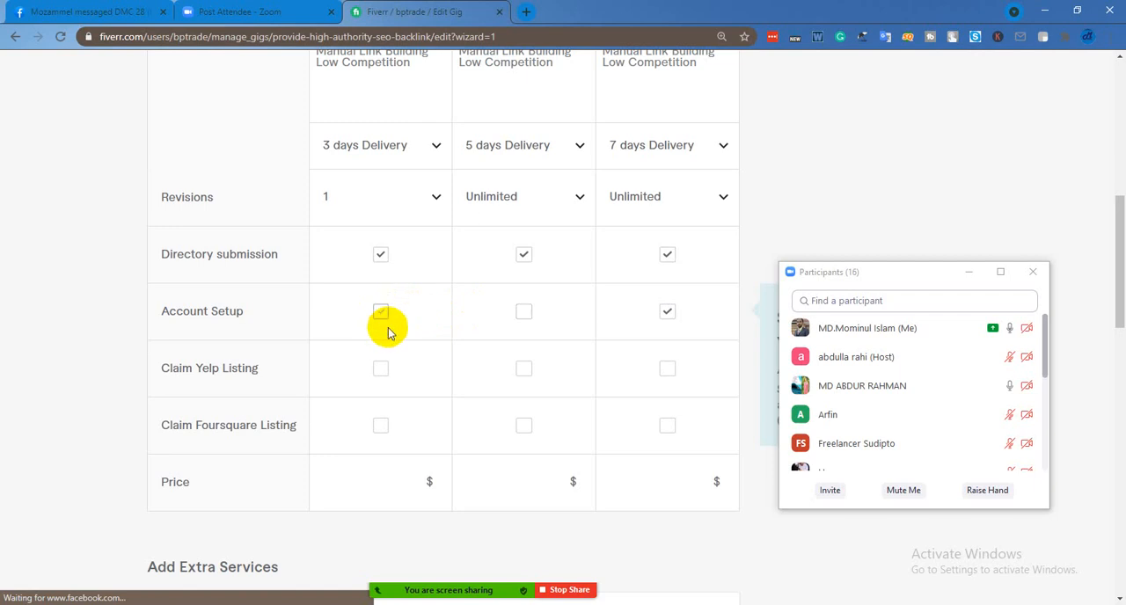
left_click(666, 319)
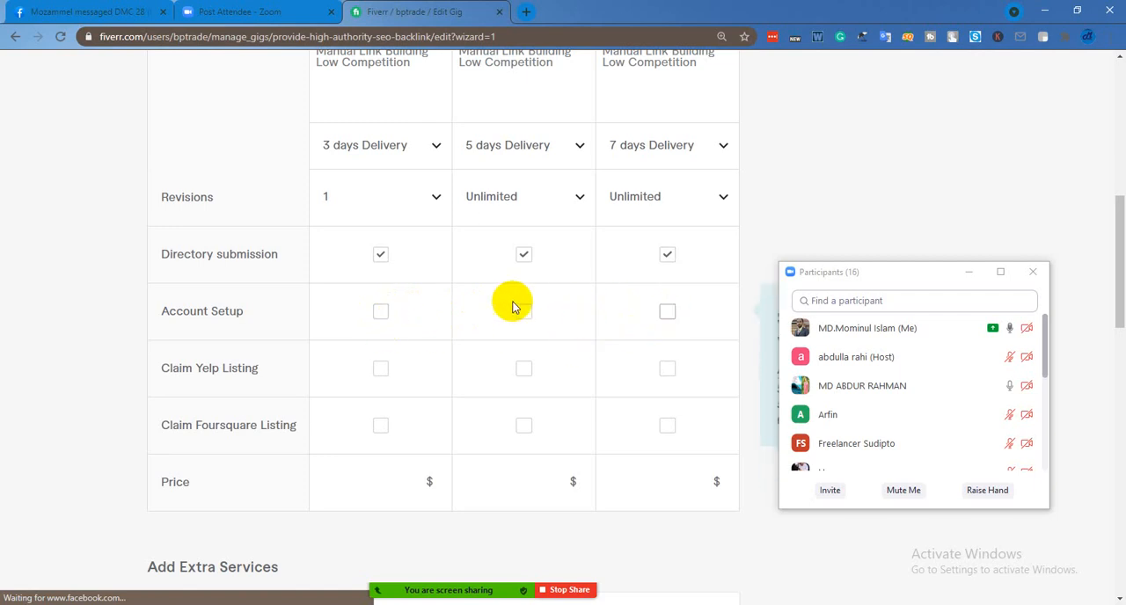
Include Claim Foursquare Listing in the Basic, Standard and Premium packages
scroll(562, 318, "down", 1)
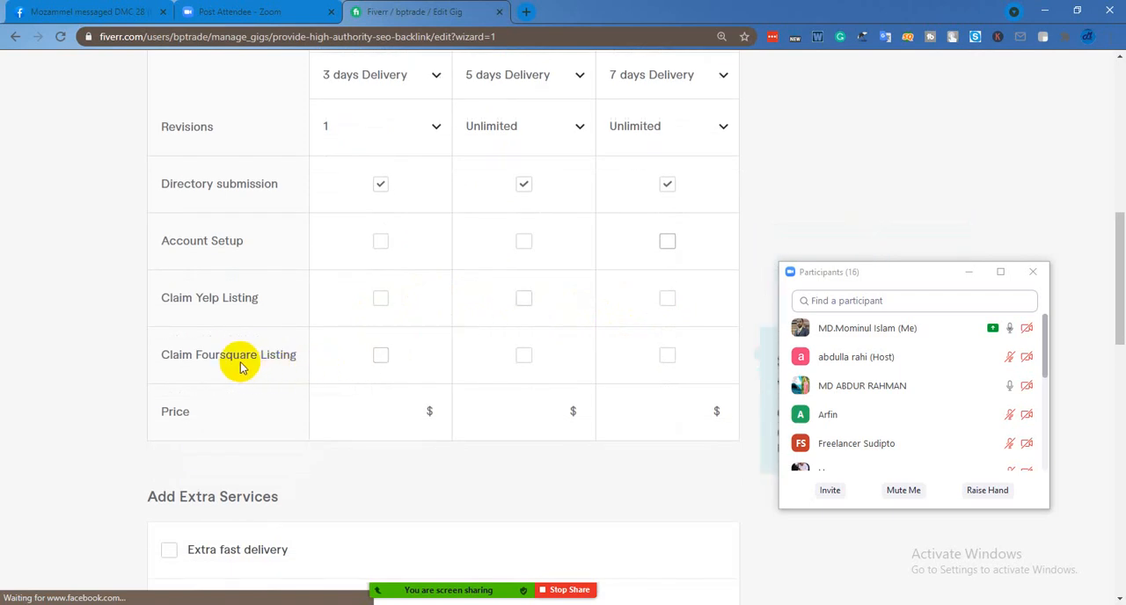
left_click(380, 357)
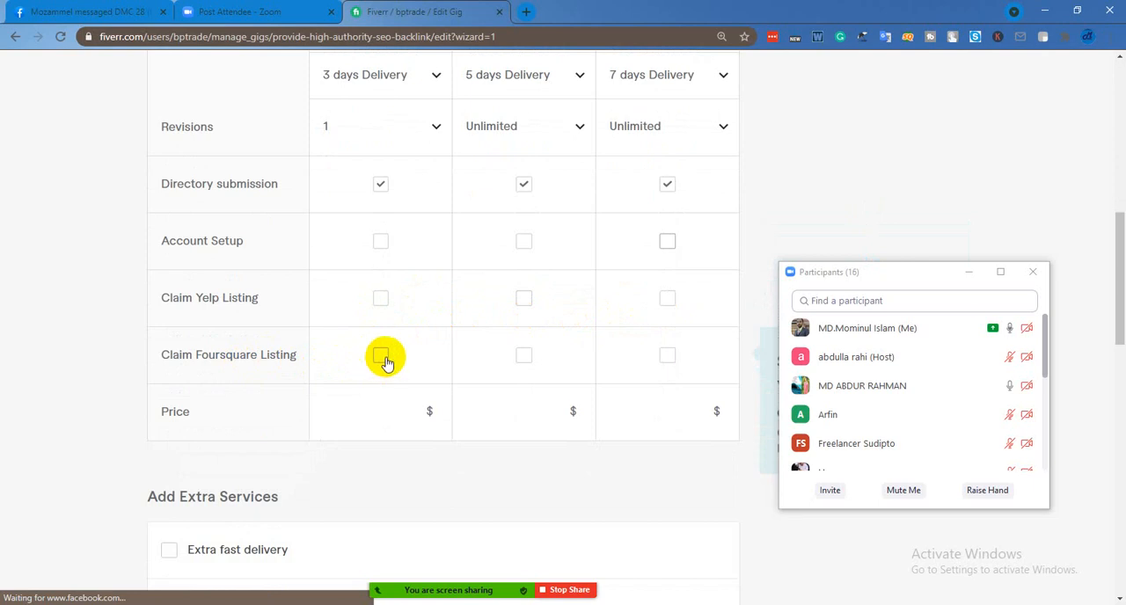
left_click(523, 356)
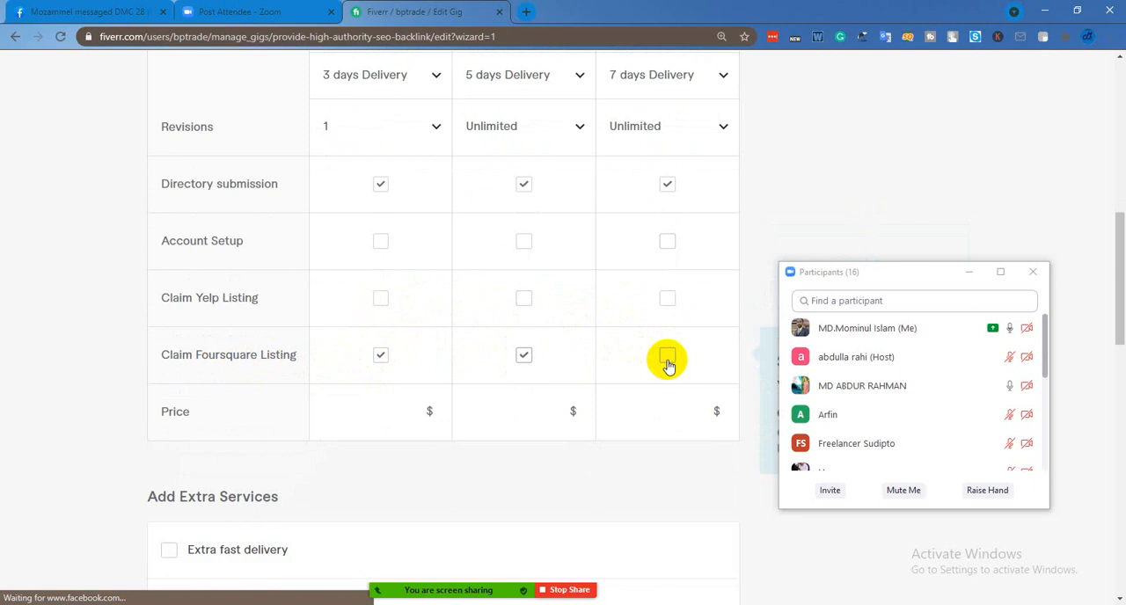
left_click(667, 357)
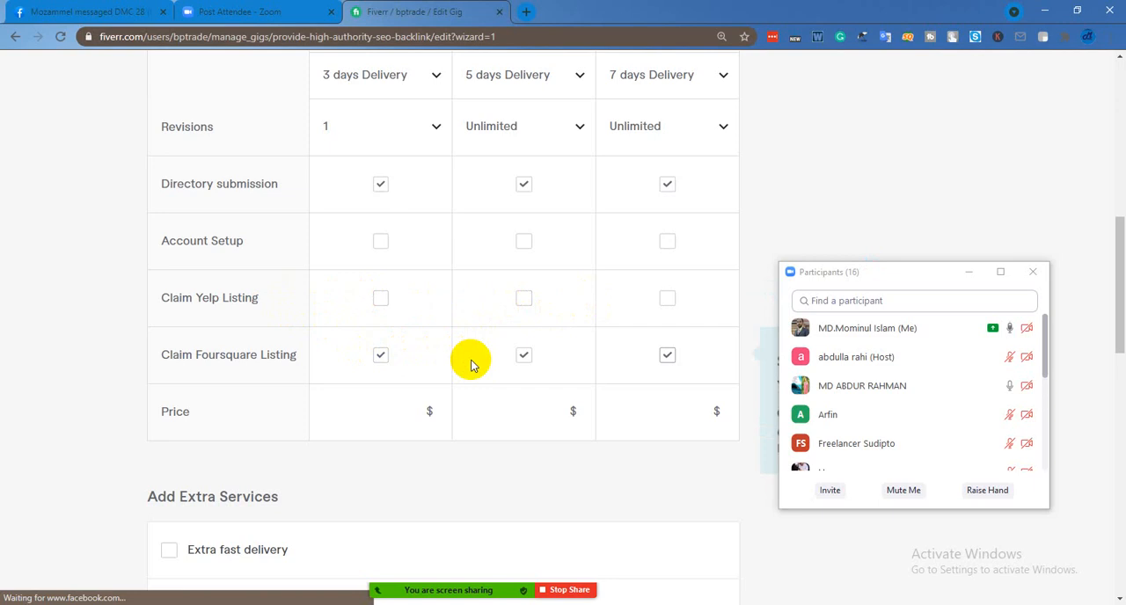
scroll(470, 365, "up", 1)
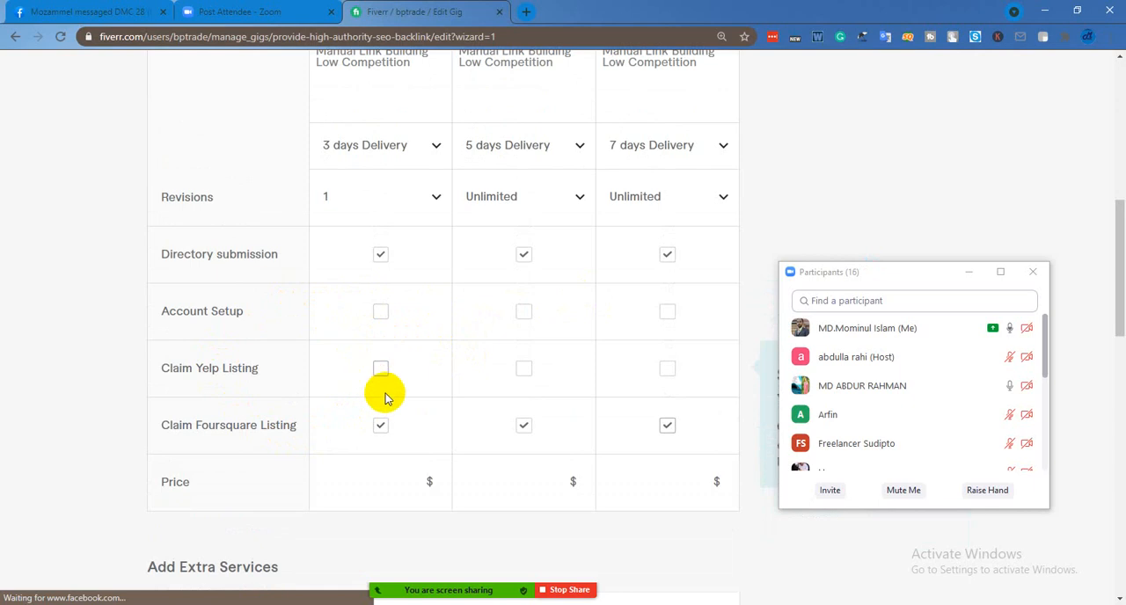
scroll(385, 398, "up", 2)
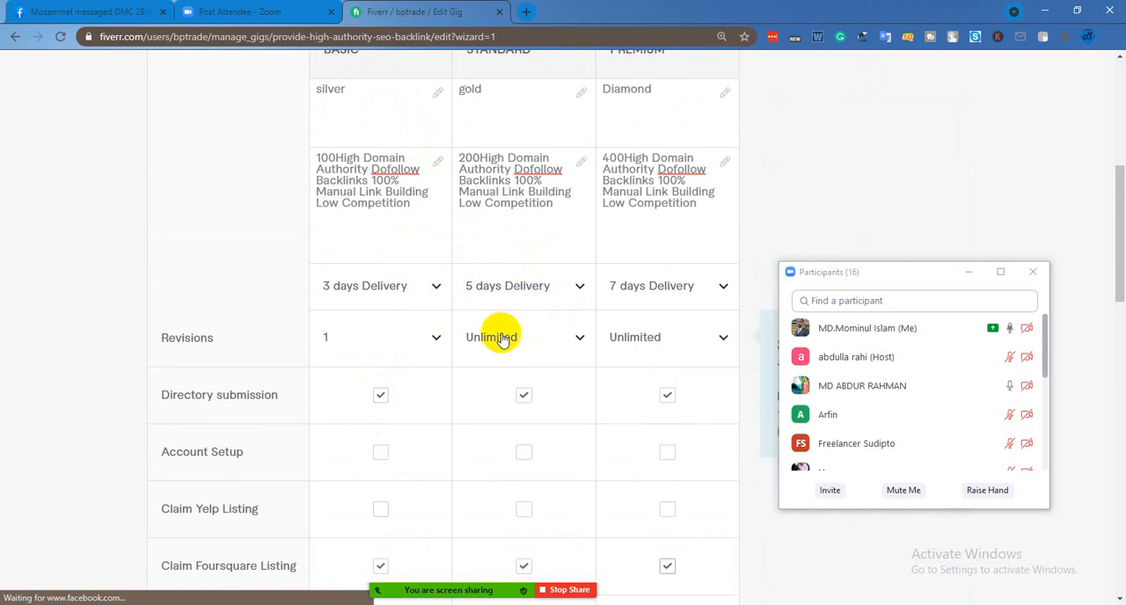
scroll(375, 382, "down", 2)
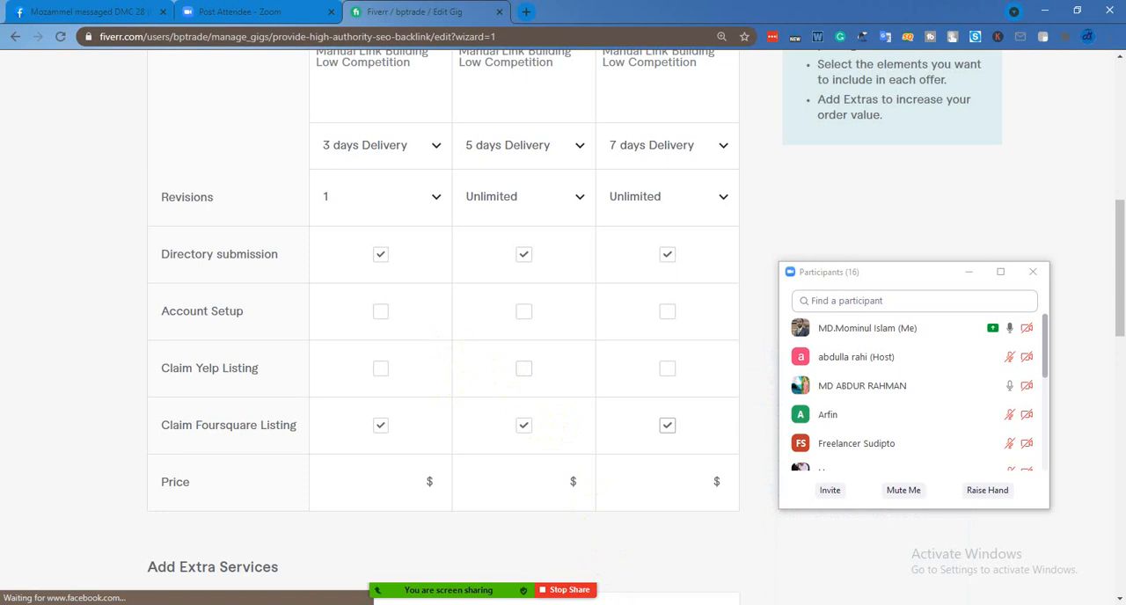
Switch to the Opera browser with the competitor gigs and share its window in the Zoom meeting
left_click(604, 604)
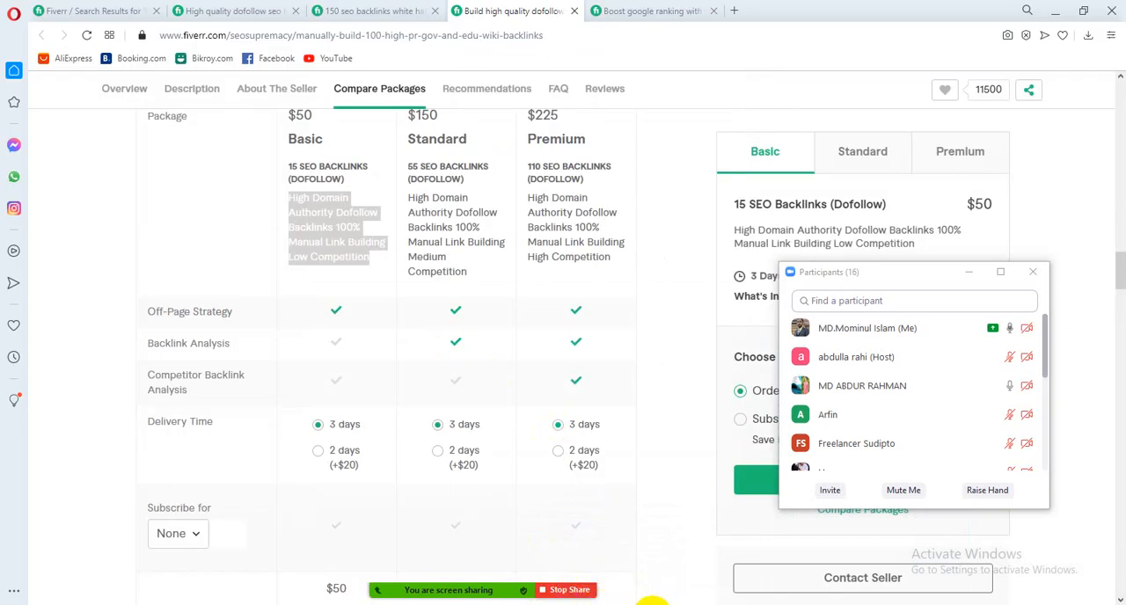
mouse_move(543, 579)
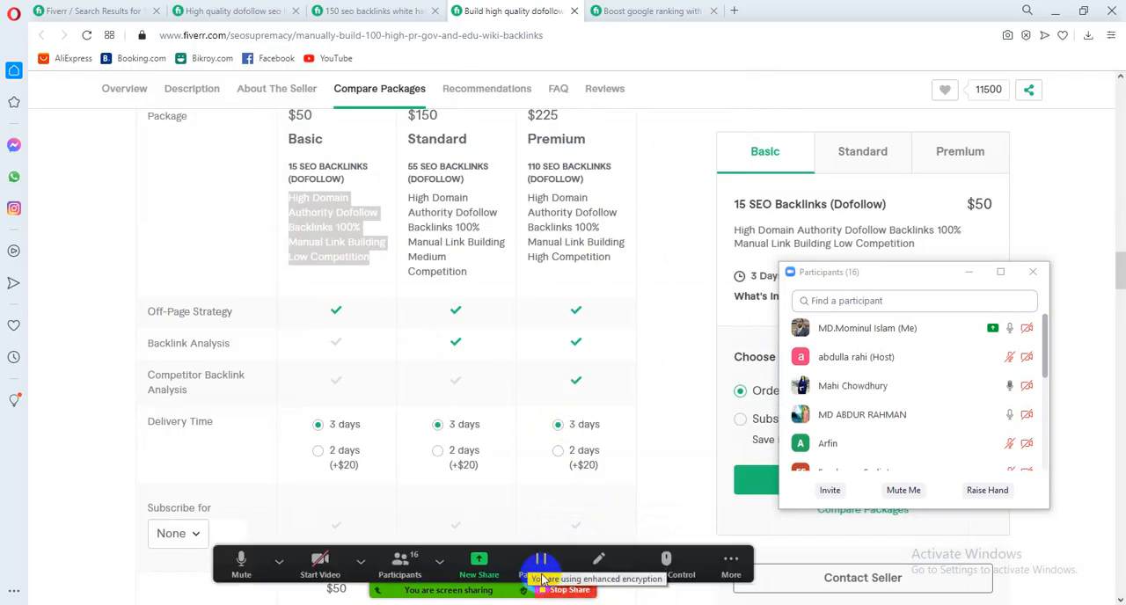
left_click(479, 563)
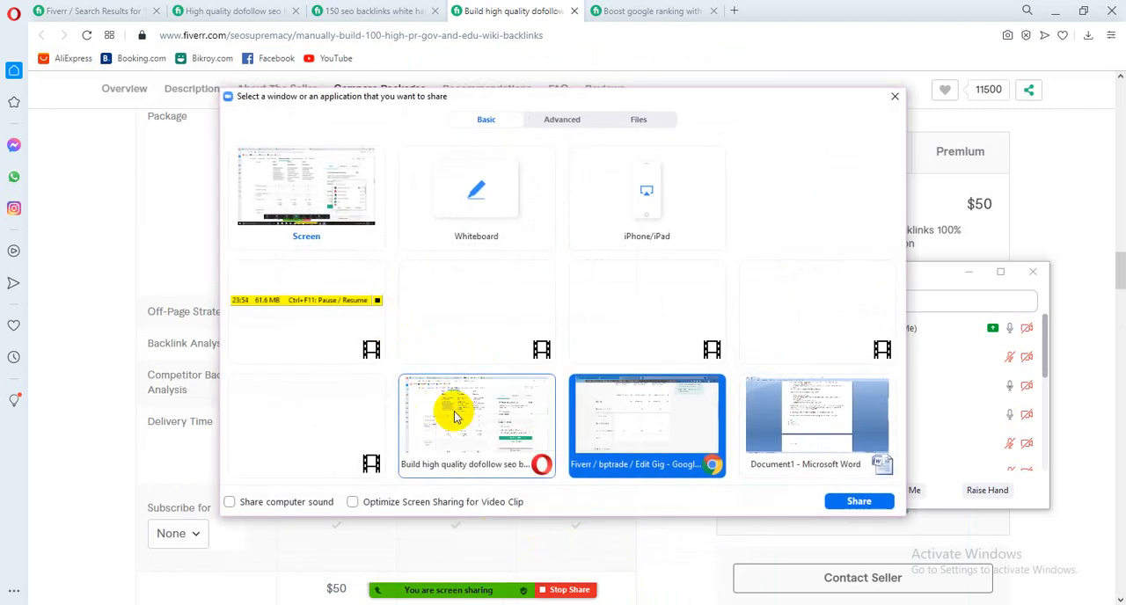
left_click(455, 417)
left_click(858, 502)
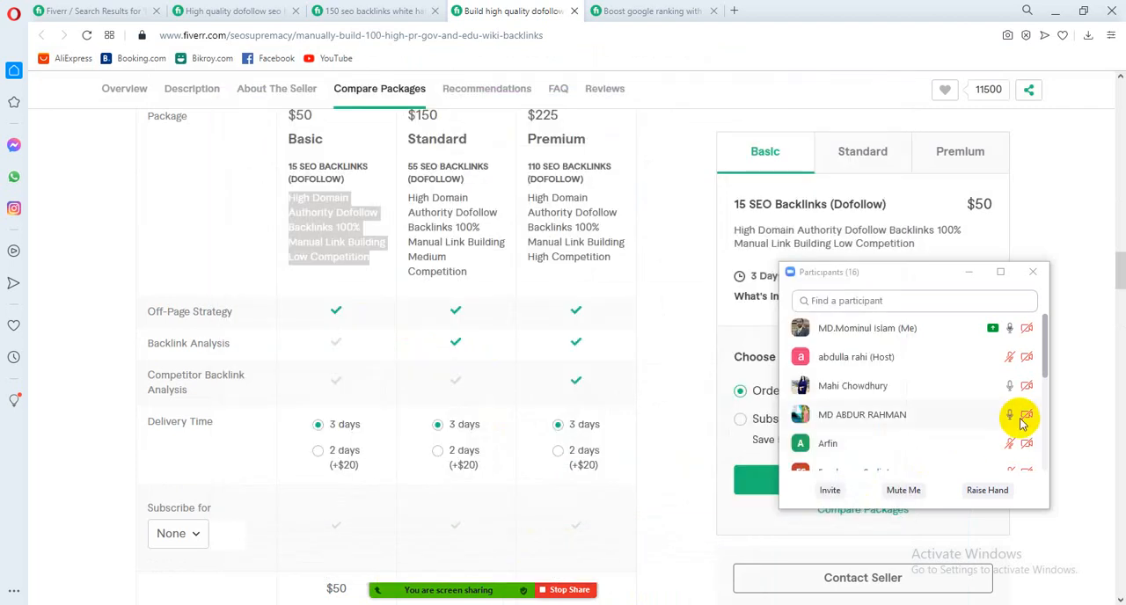
Raise your hand in the Zoom meeting, and mute and unmute your own microphone
left_click(988, 490)
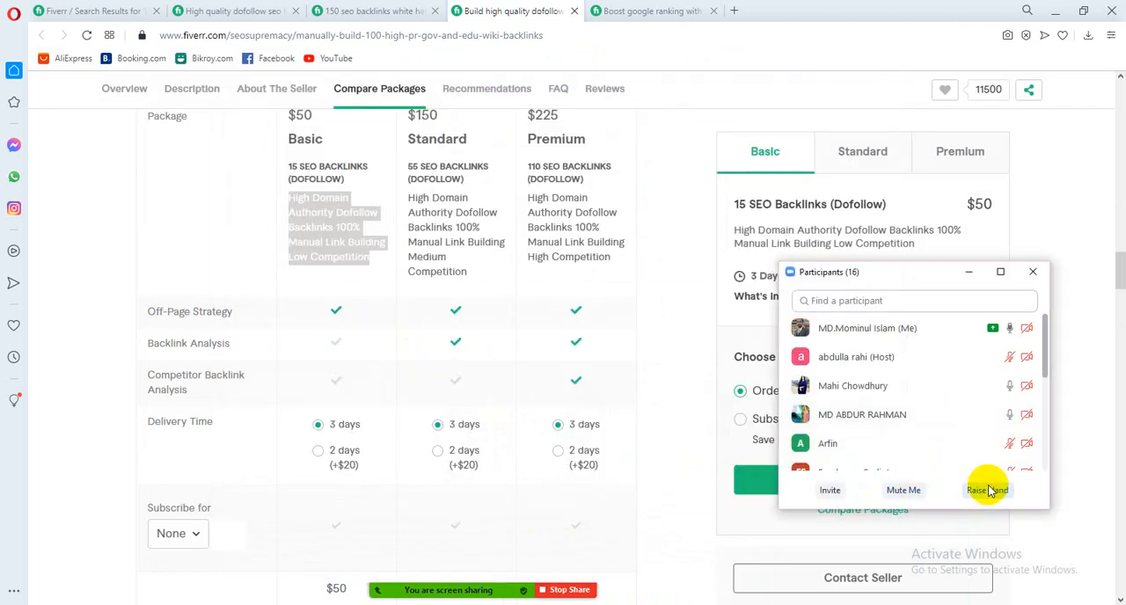
left_click(906, 490)
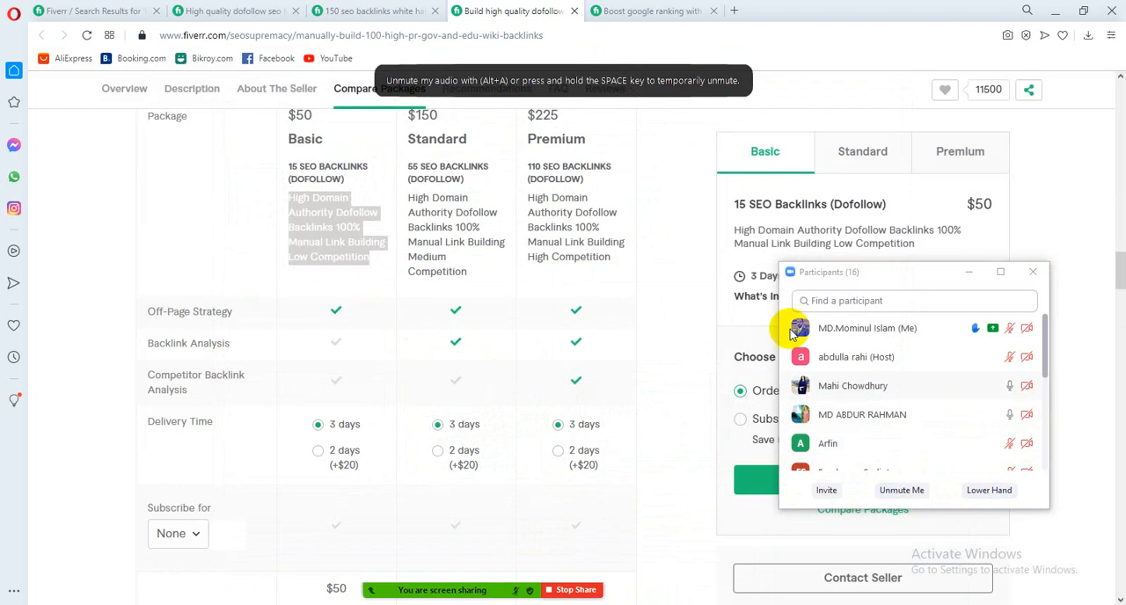
left_click(903, 491)
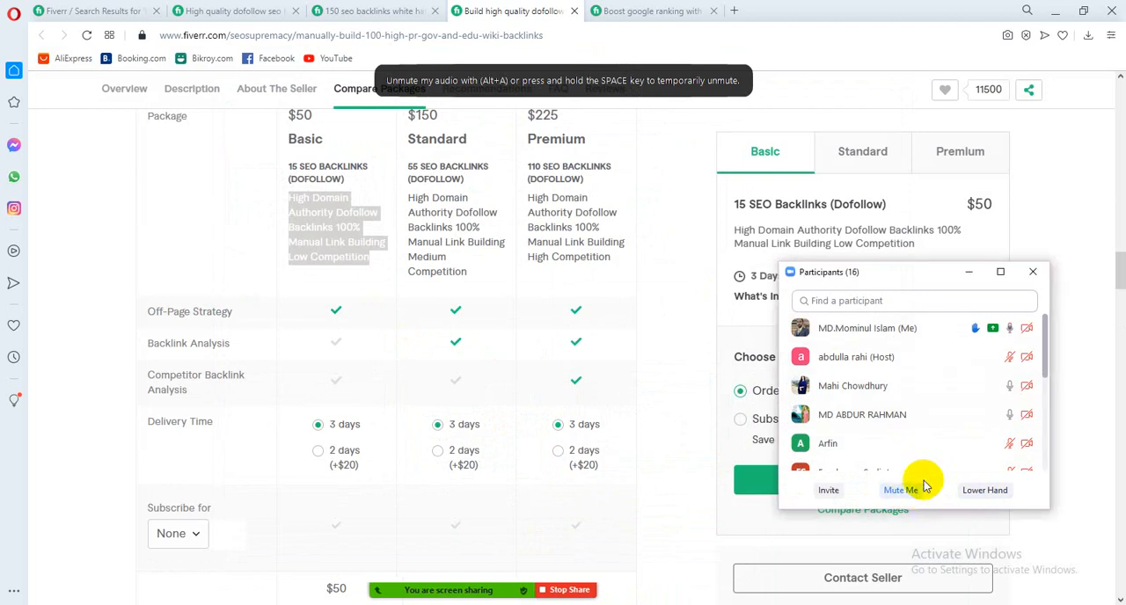
Examine the package comparison of the competitor's dofollow backlinks gig, including its services, delivery times and prices
scroll(522, 322, "up", 2)
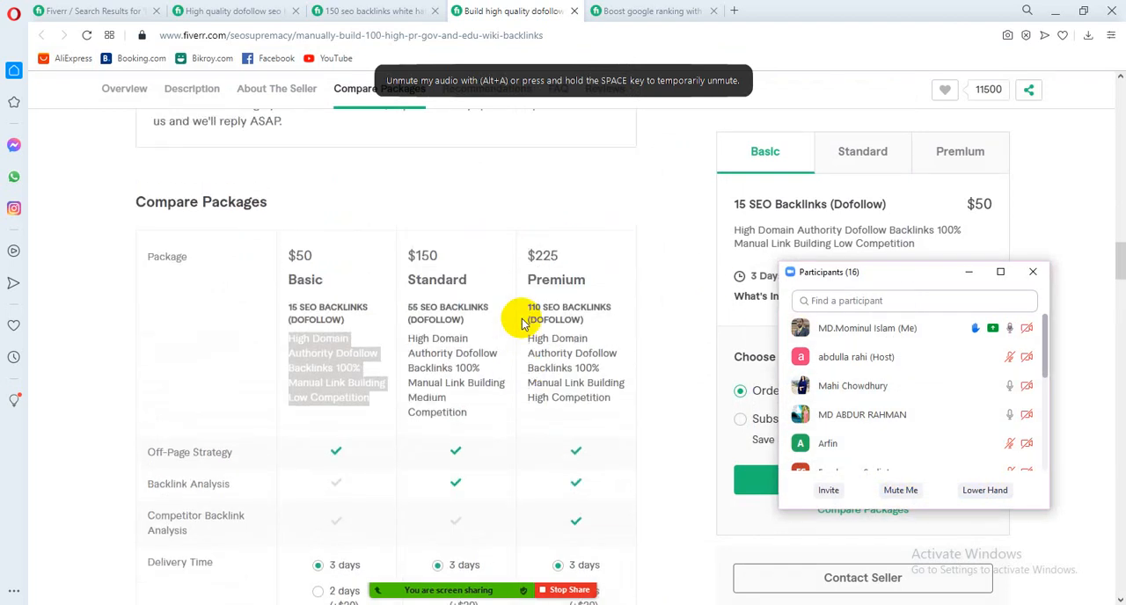
scroll(523, 322, "down", 3)
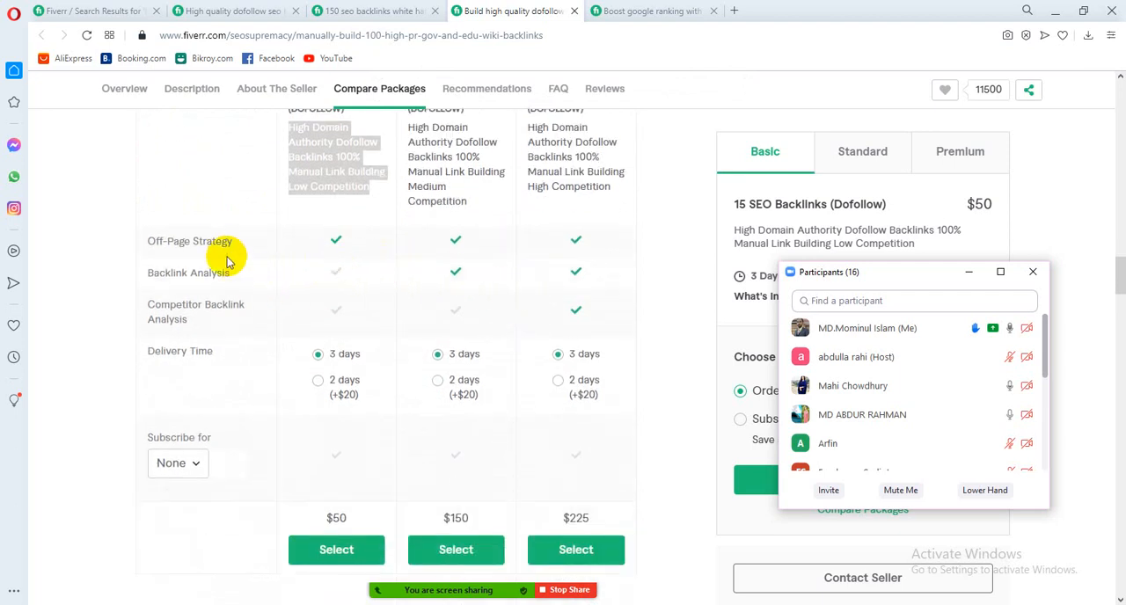
mouse_move(212, 253)
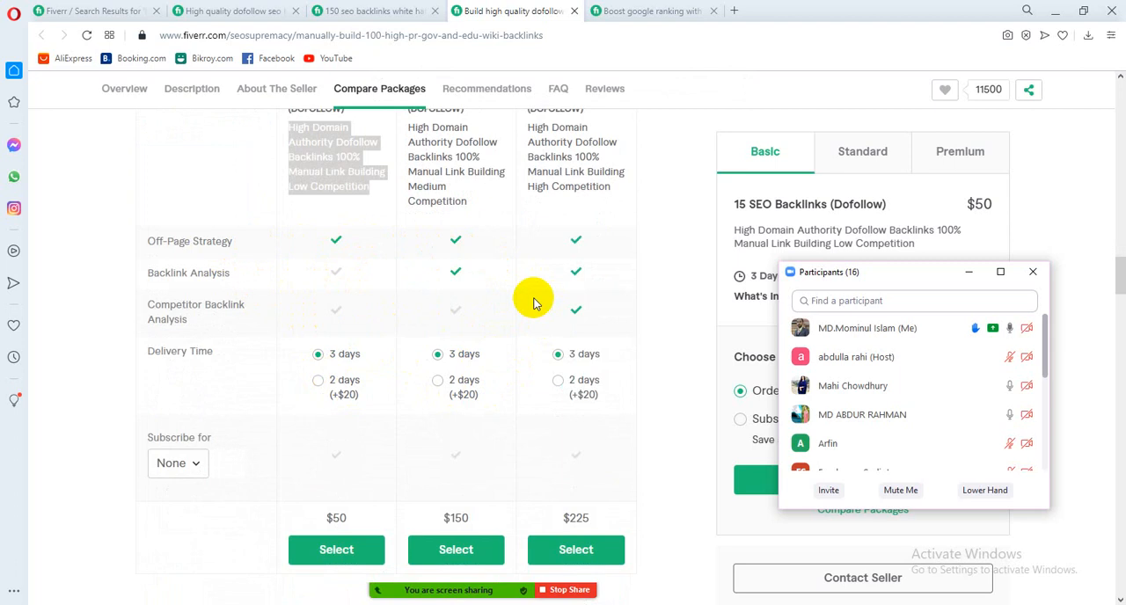
Look through the 150 SEO backlinks white hat gig, from its reviews and FAQ up to its order details and description
left_click(381, 13)
scroll(379, 319, "up", 5)
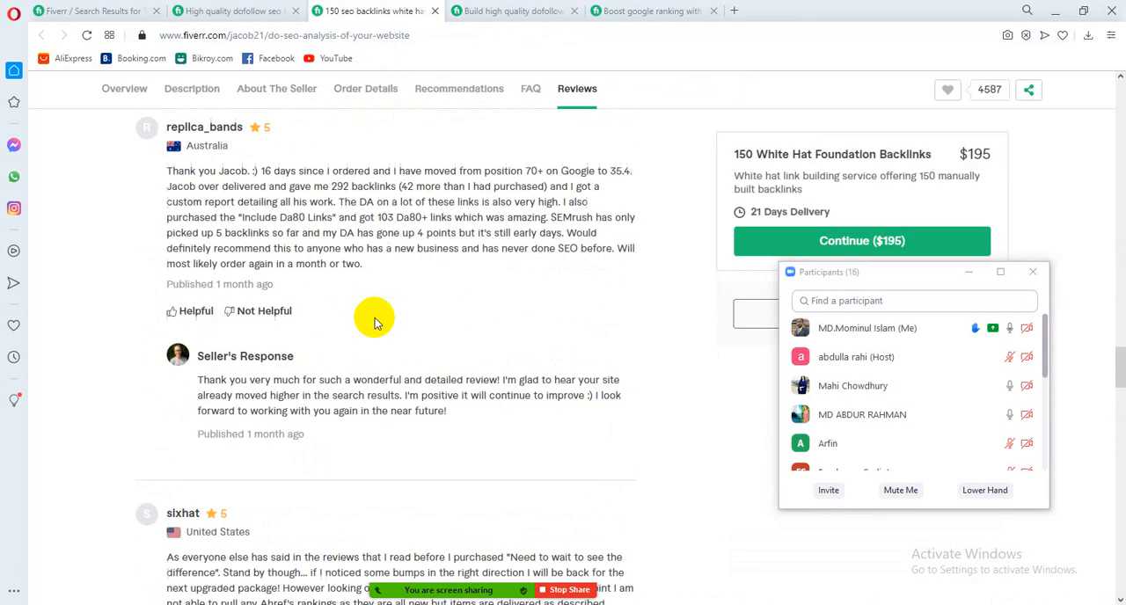
scroll(374, 323, "up", 10)
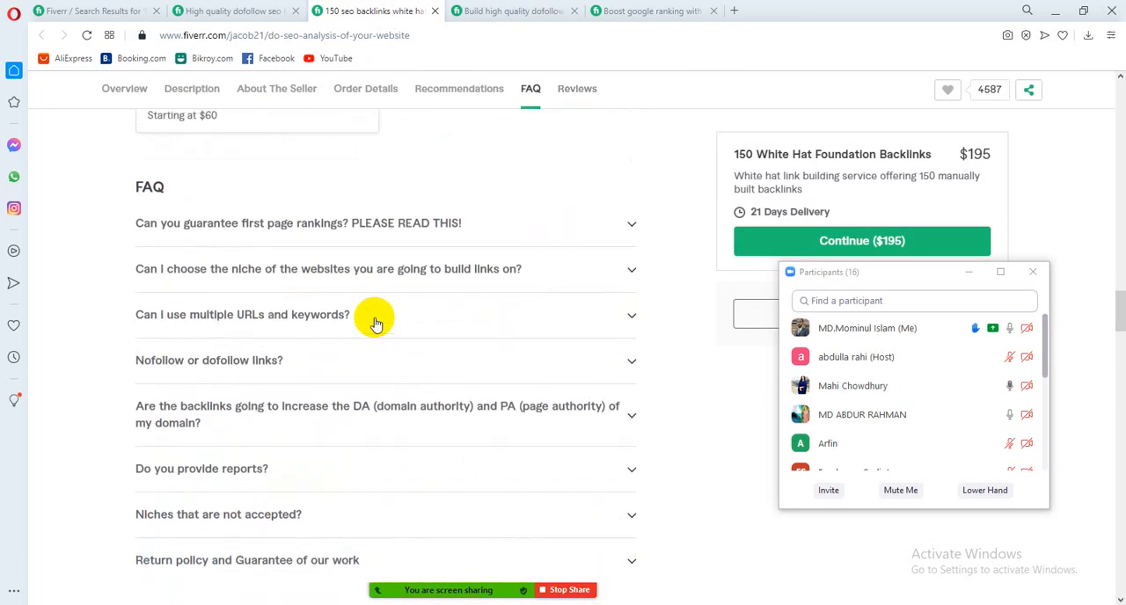
scroll(374, 322, "up", 5)
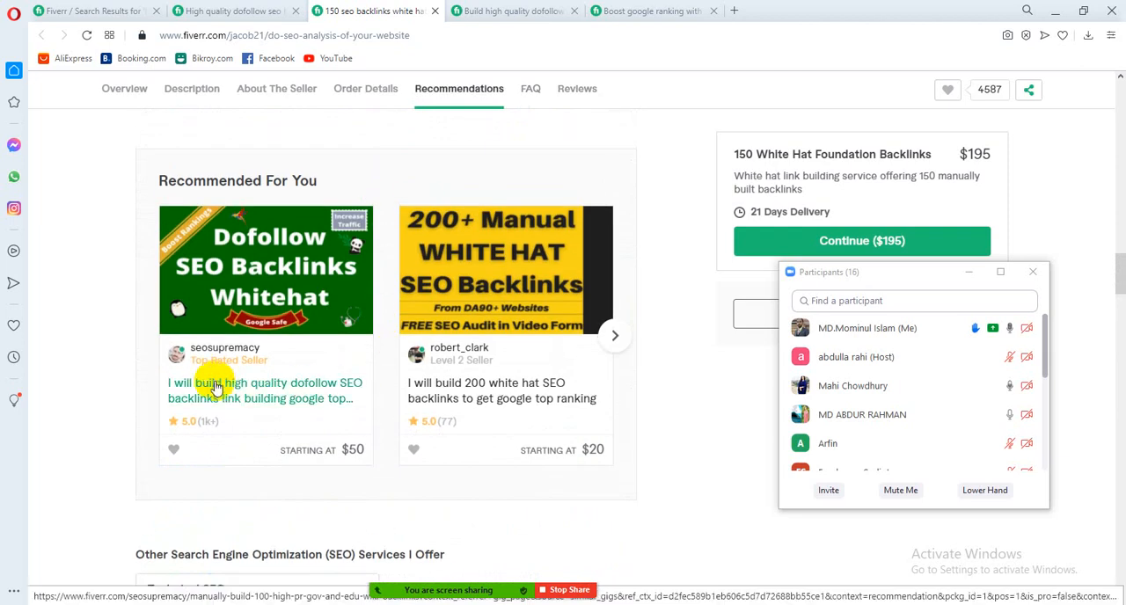
mouse_move(227, 366)
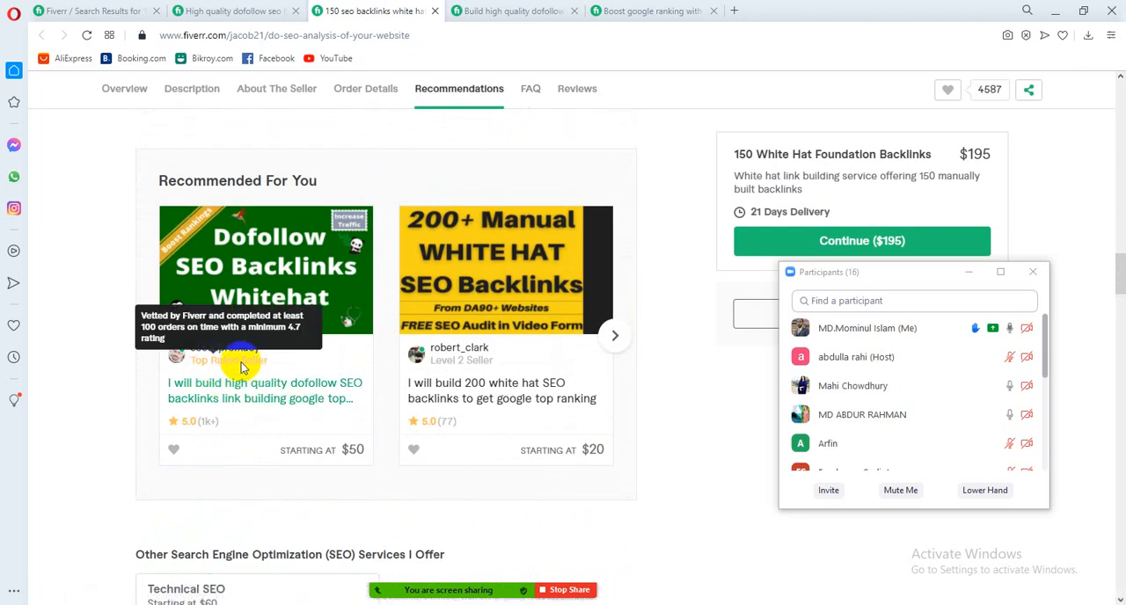
scroll(316, 392, "up", 5)
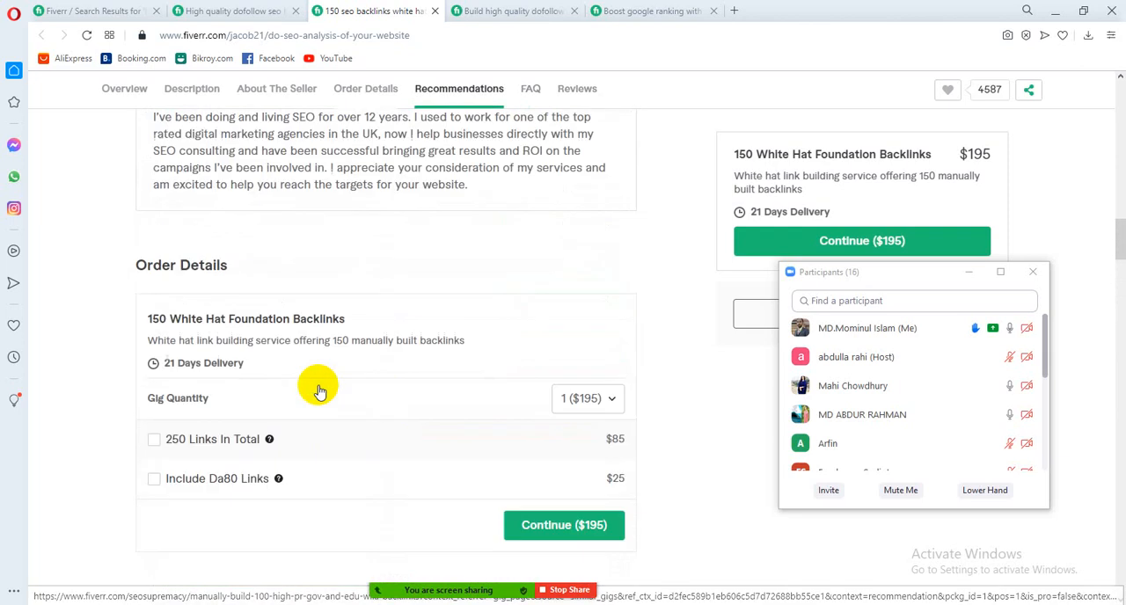
scroll(318, 391, "up", 10)
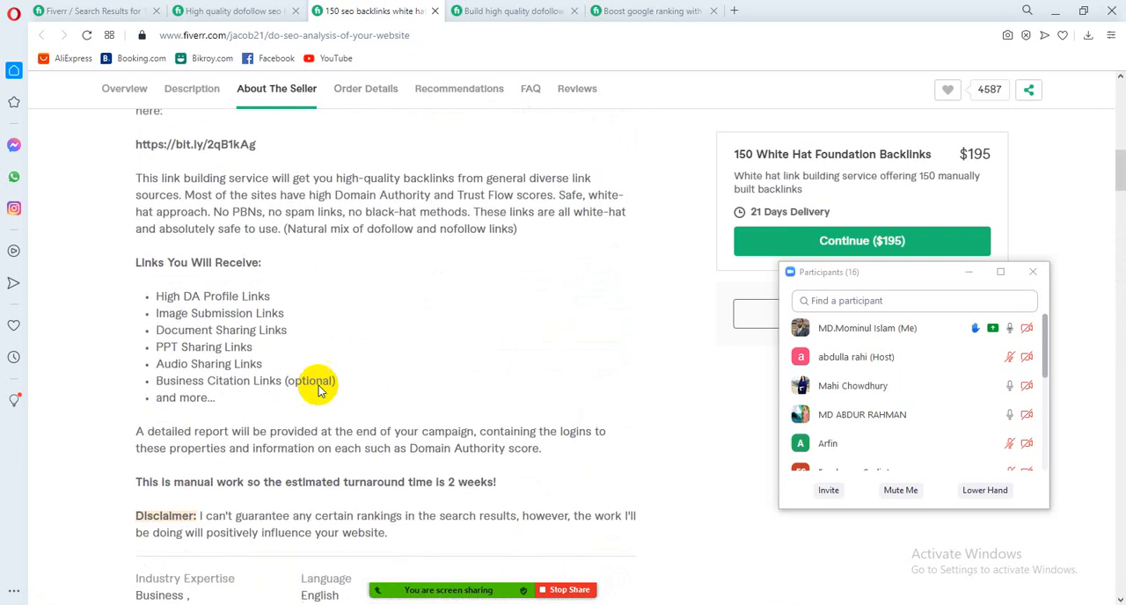
scroll(319, 392, "up", 6)
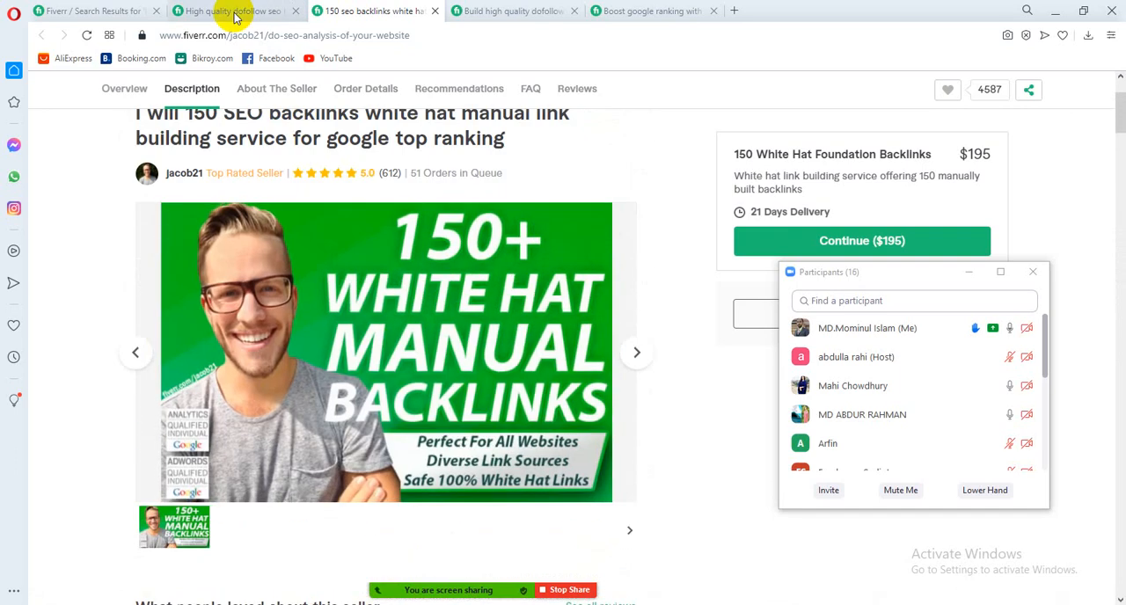
Review the high quality dofollow SEO backlinks gig's order details and description, moving the Participants window clear of its price box
left_click(235, 14)
scroll(340, 176, "down", 3)
scroll(340, 231, "up", 8)
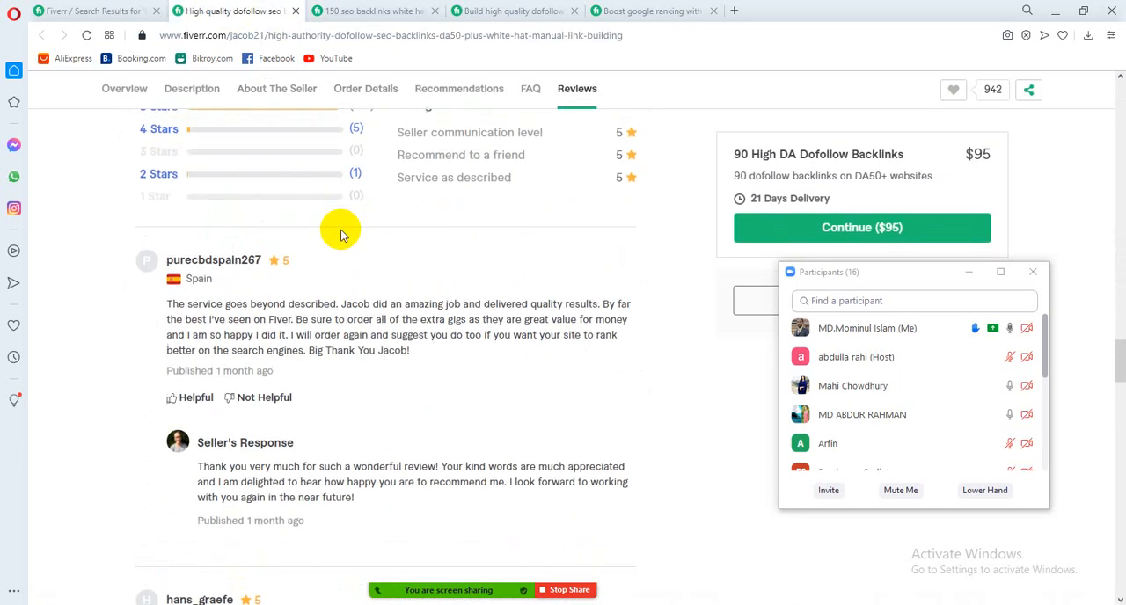
scroll(341, 233, "up", 15)
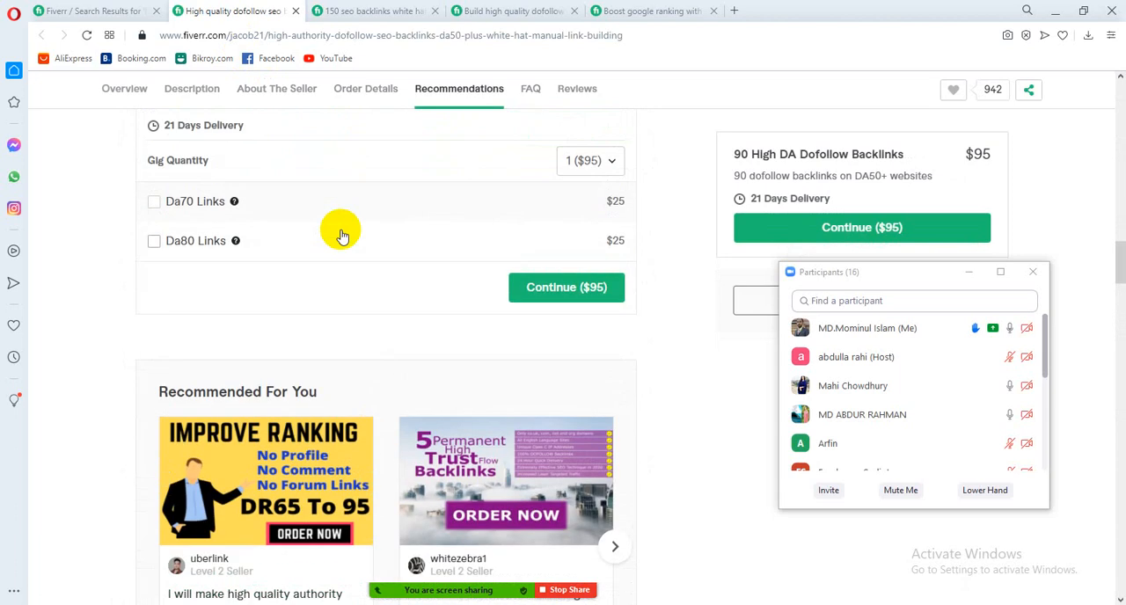
scroll(341, 233, "up", 3)
scroll(342, 233, "up", 12)
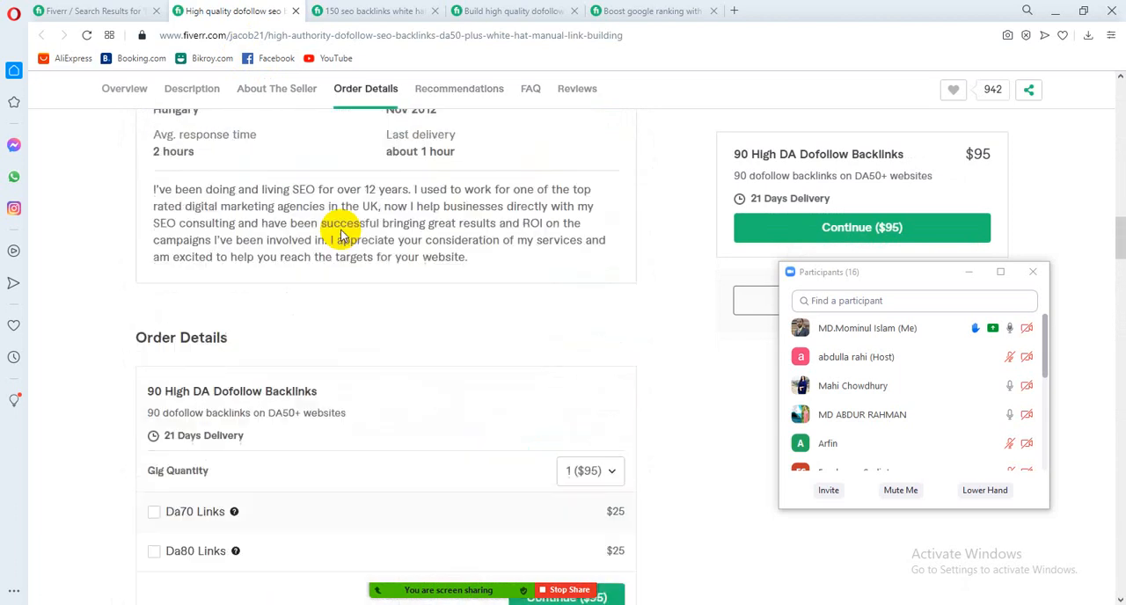
scroll(341, 230, "up", 9)
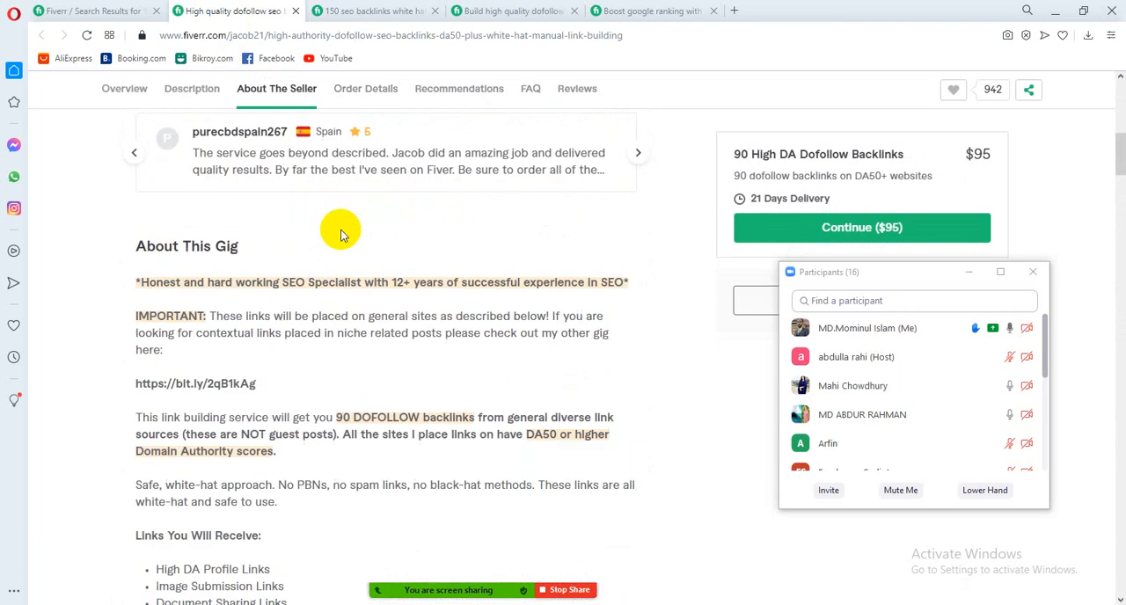
left_click_drag(907, 278, 925, 372)
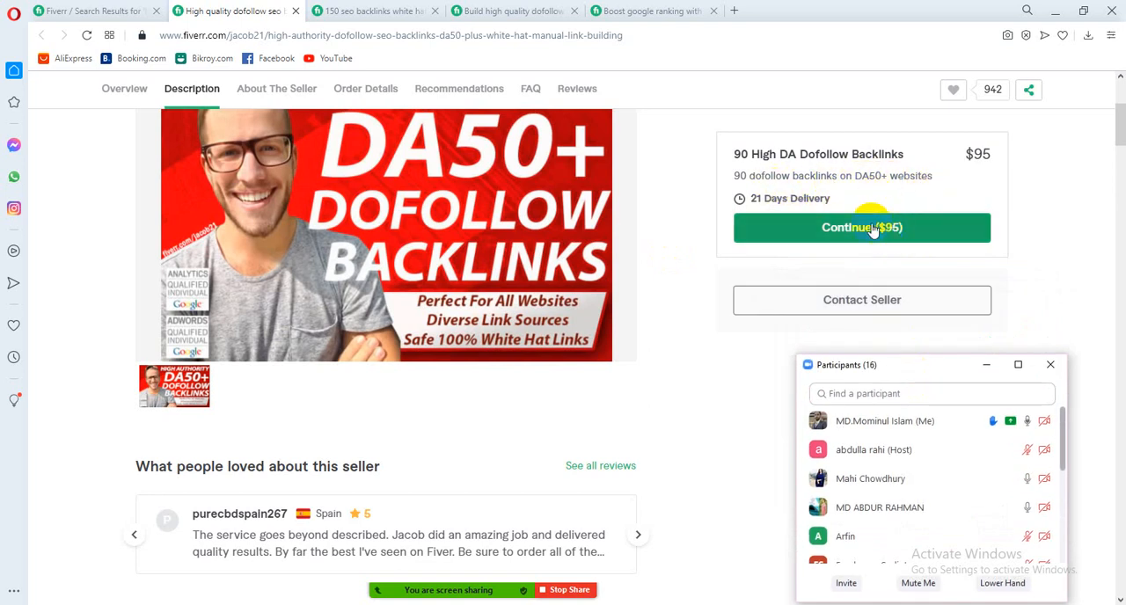
Look over the high quality dofollow gig's description and the Boost google ranking gig's package comparison, including its delivery times and prices
scroll(347, 255, "down", 1)
scroll(347, 255, "down", 3)
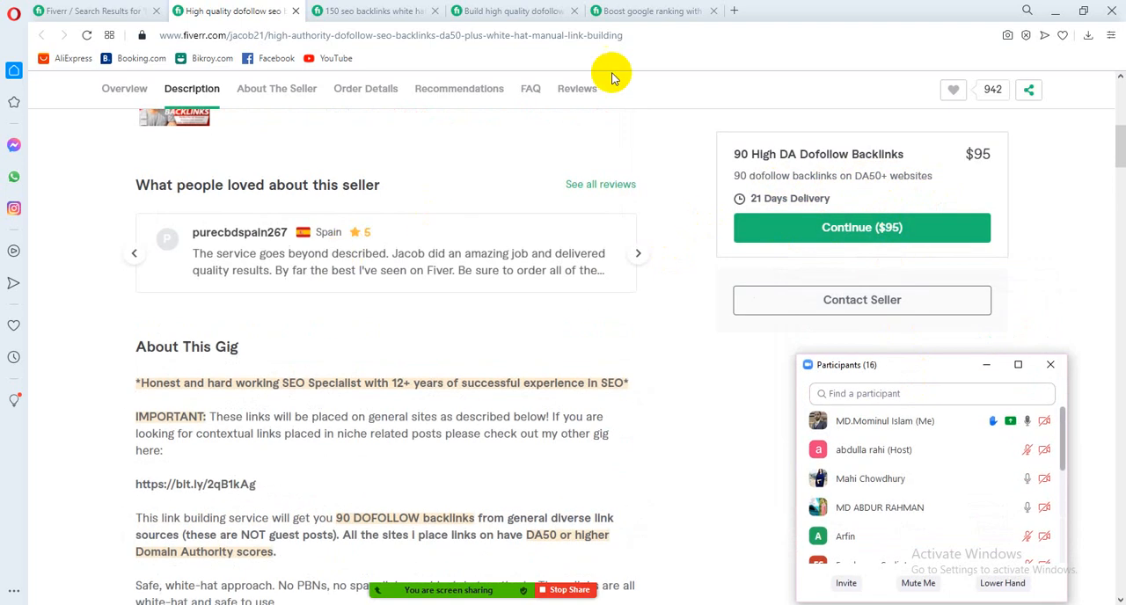
left_click(651, 11)
scroll(536, 250, "down", 1)
scroll(536, 250, "down", 15)
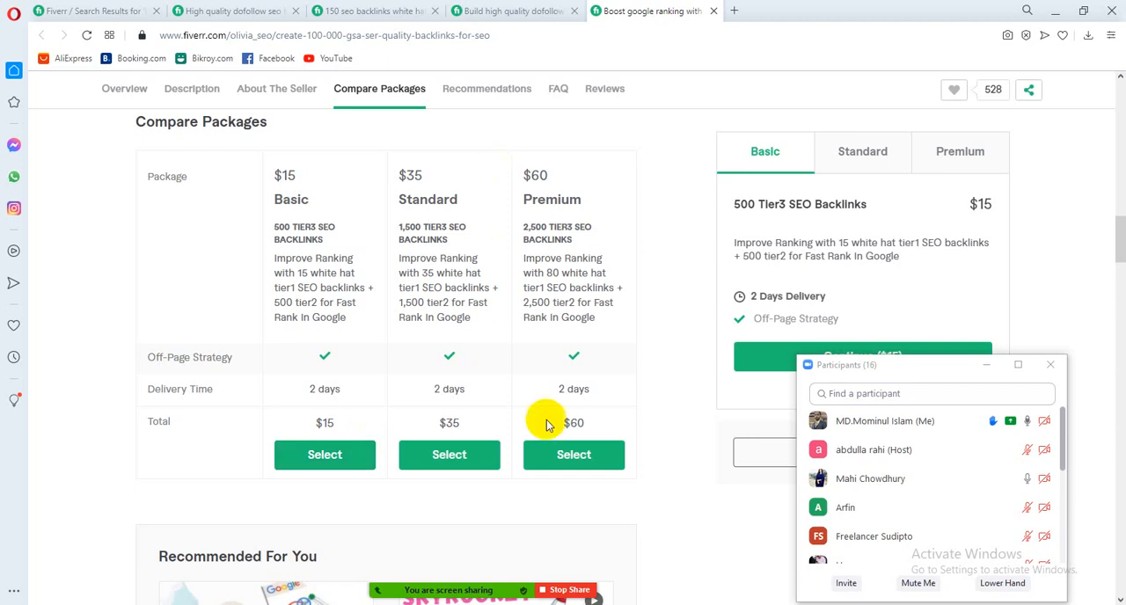
Switch the Zoom screen share to the Chrome window with the Fiverr gig editor
mouse_move(510, 590)
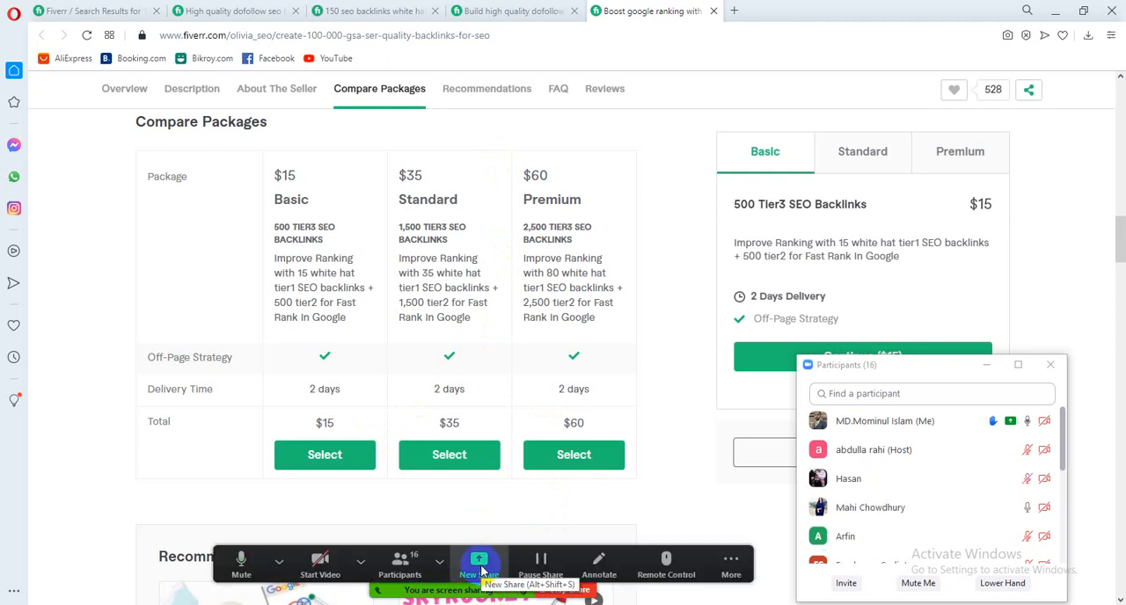
left_click(480, 570)
left_click(626, 444)
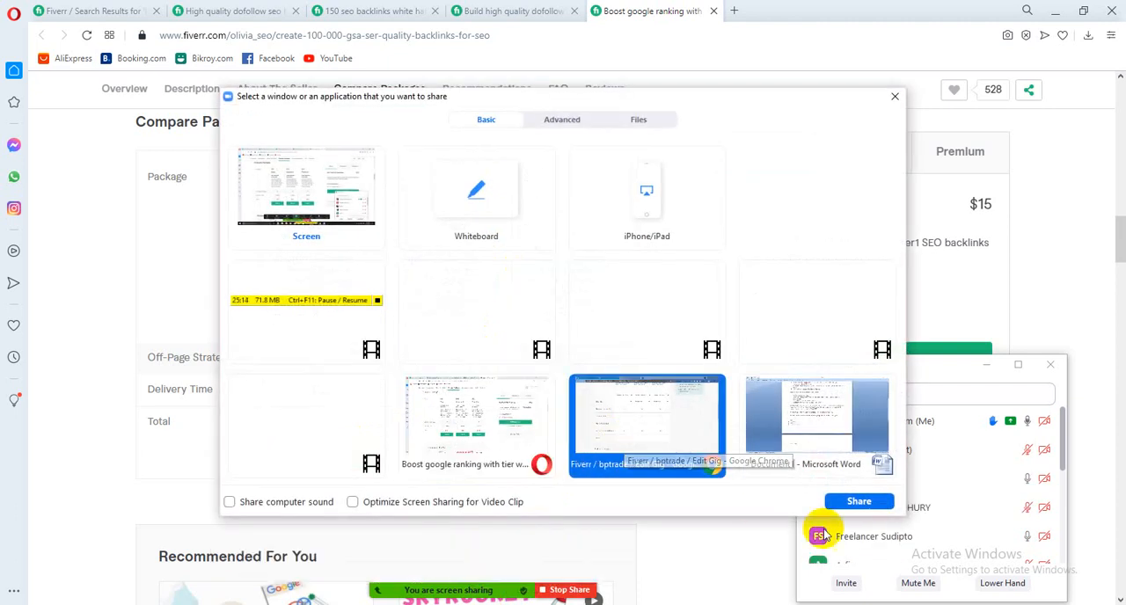
left_click(851, 504)
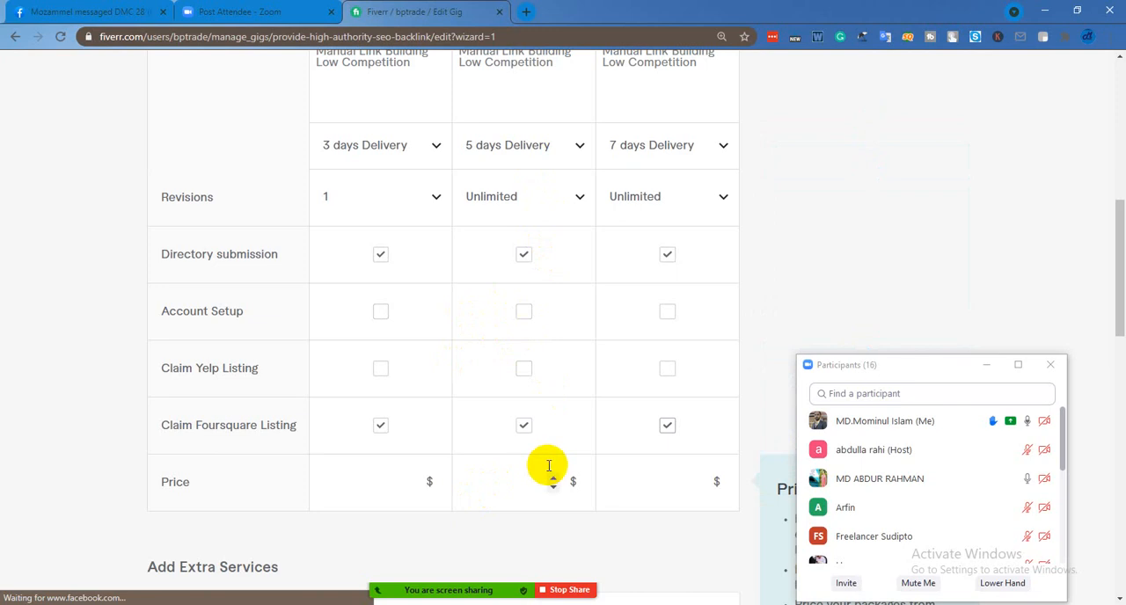
Review the gig's package table and the extra services offered below it, from revisions and included services to the price row
scroll(545, 449, "up", 3)
scroll(479, 414, "down", 2)
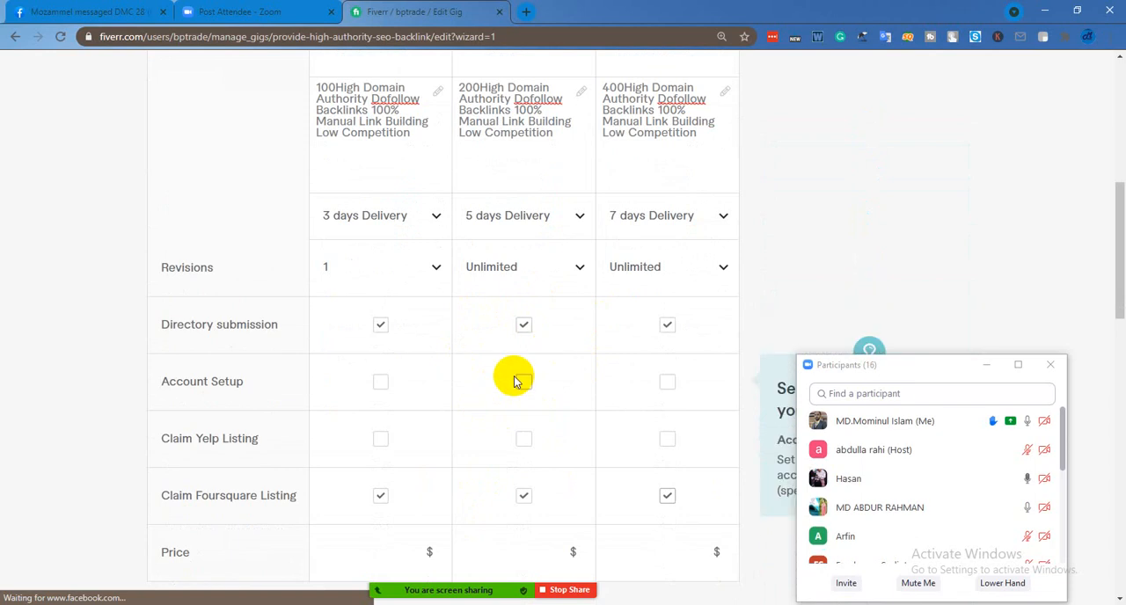
scroll(516, 381, "down", 2)
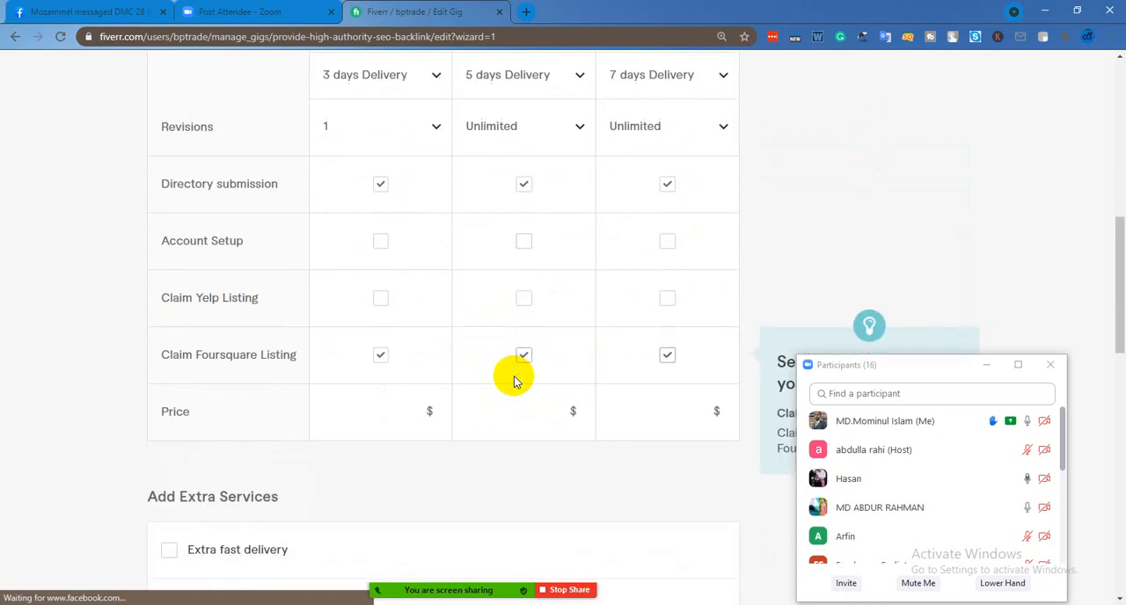
scroll(517, 381, "down", 6)
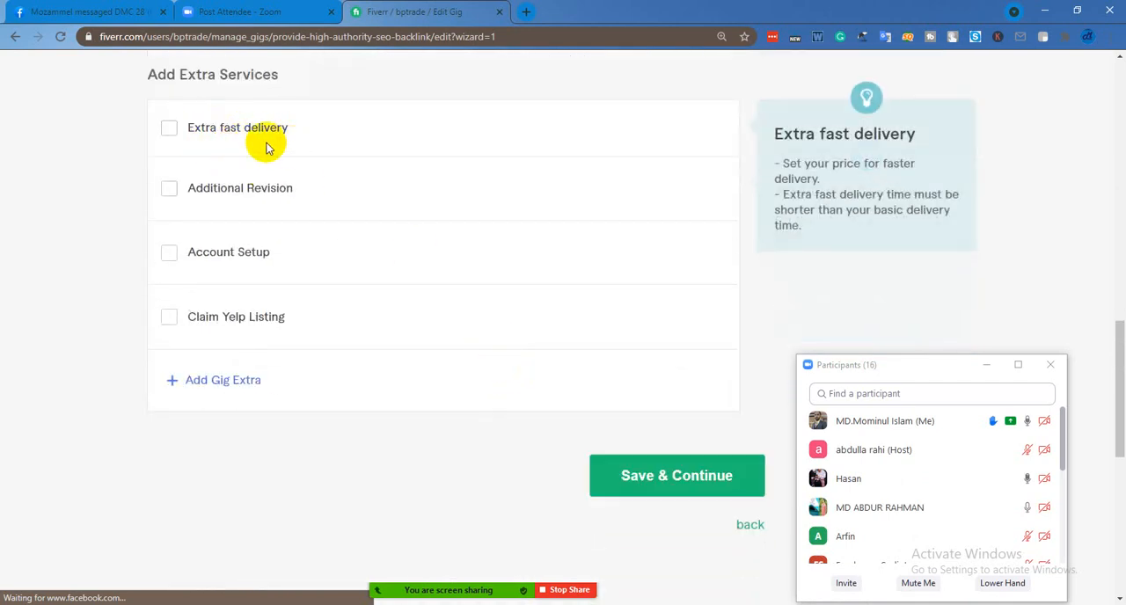
scroll(291, 239, "up", 1)
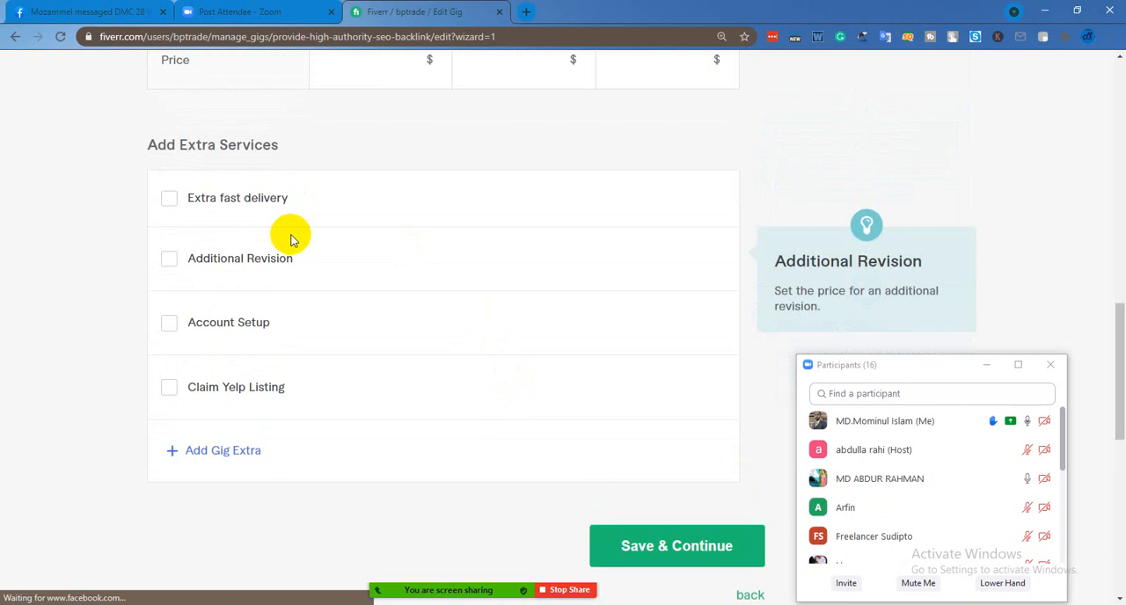
scroll(291, 240, "up", 3)
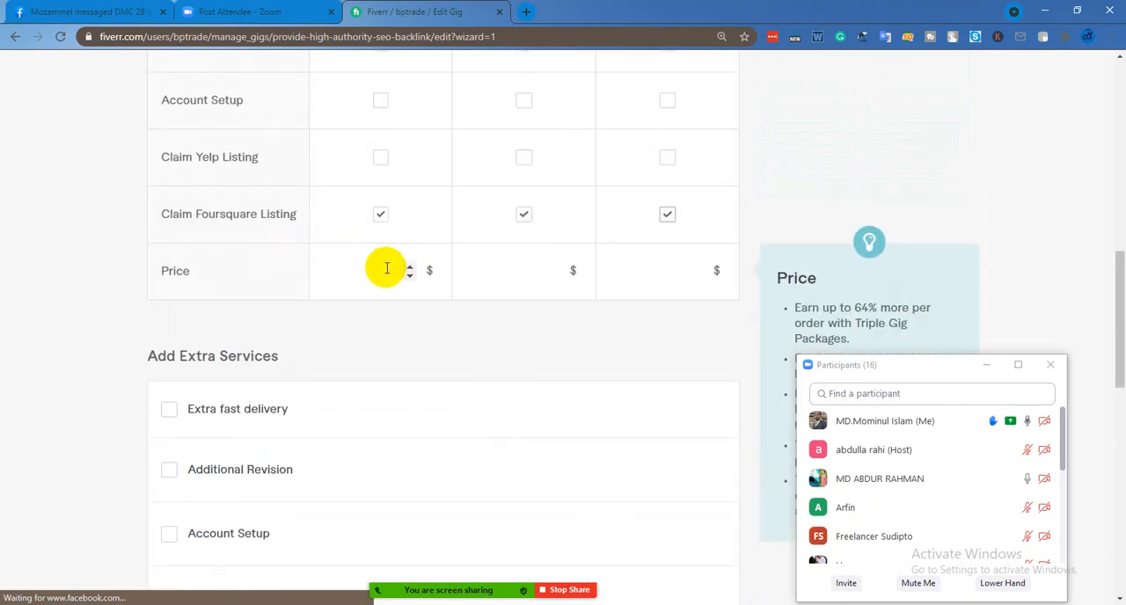
scroll(386, 268, "down", 2)
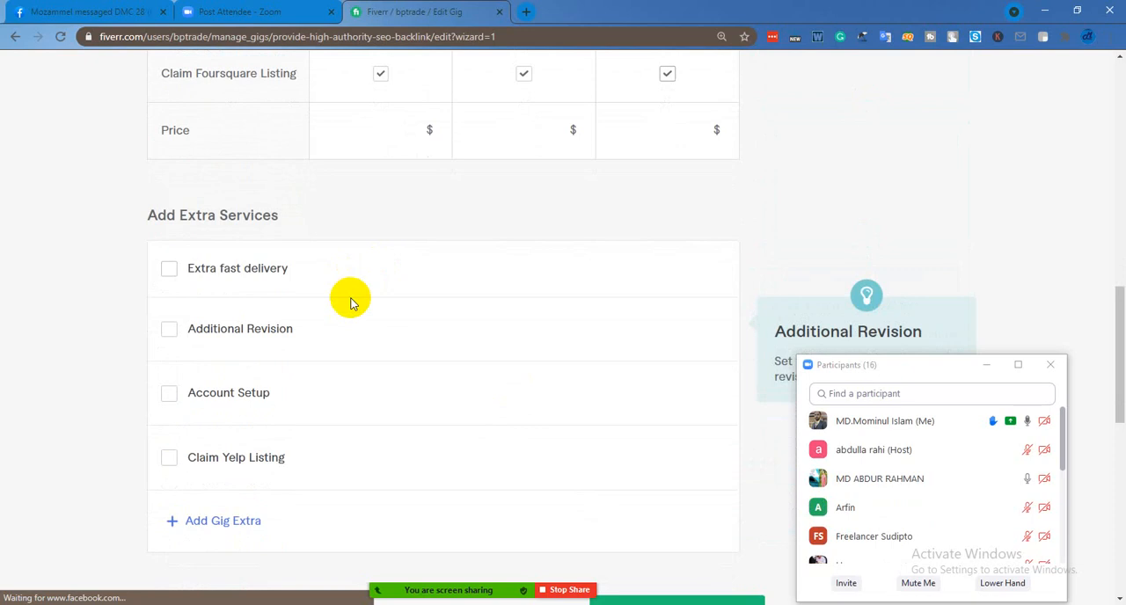
scroll(350, 302, "down", 1)
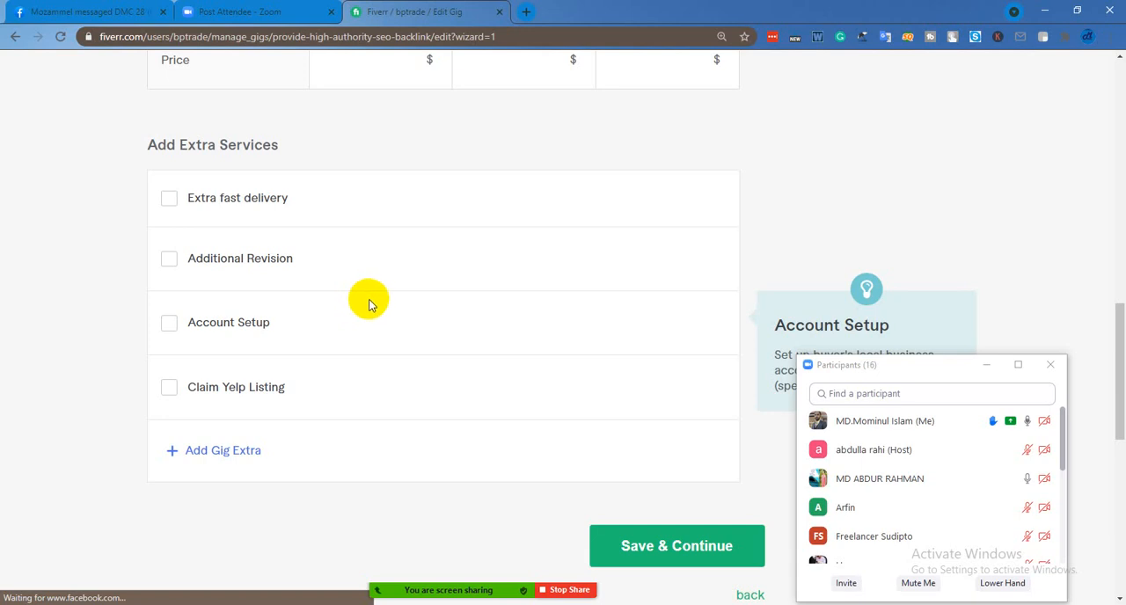
scroll(370, 303, "up", 3)
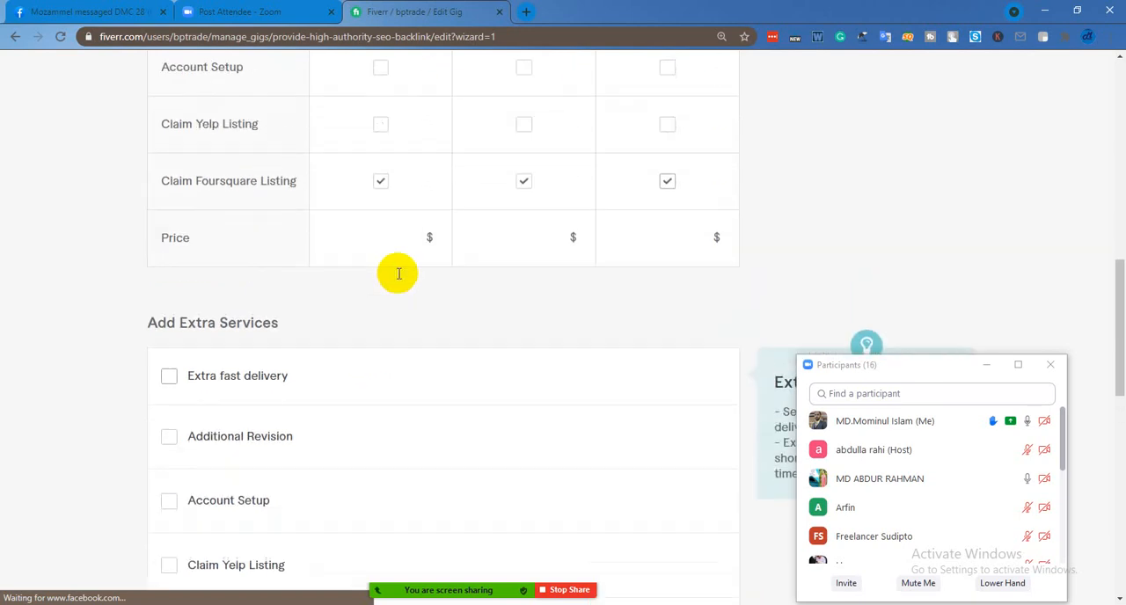
scroll(396, 272, "up", 1)
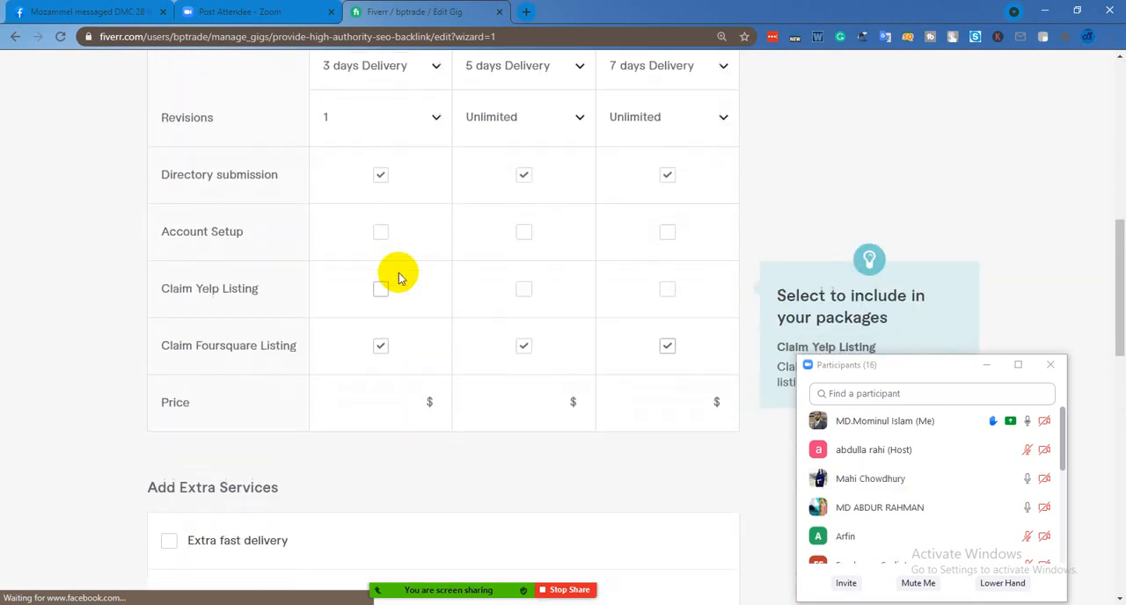
Set the three package prices to $35, $60 and $100
scroll(397, 274, "down", 2)
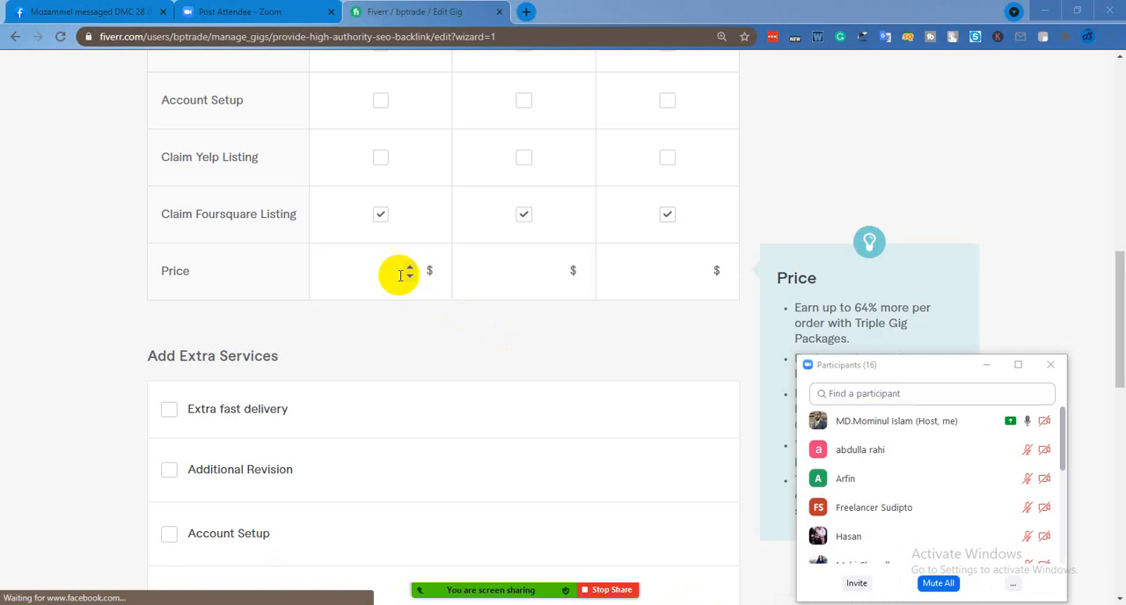
left_click(374, 274)
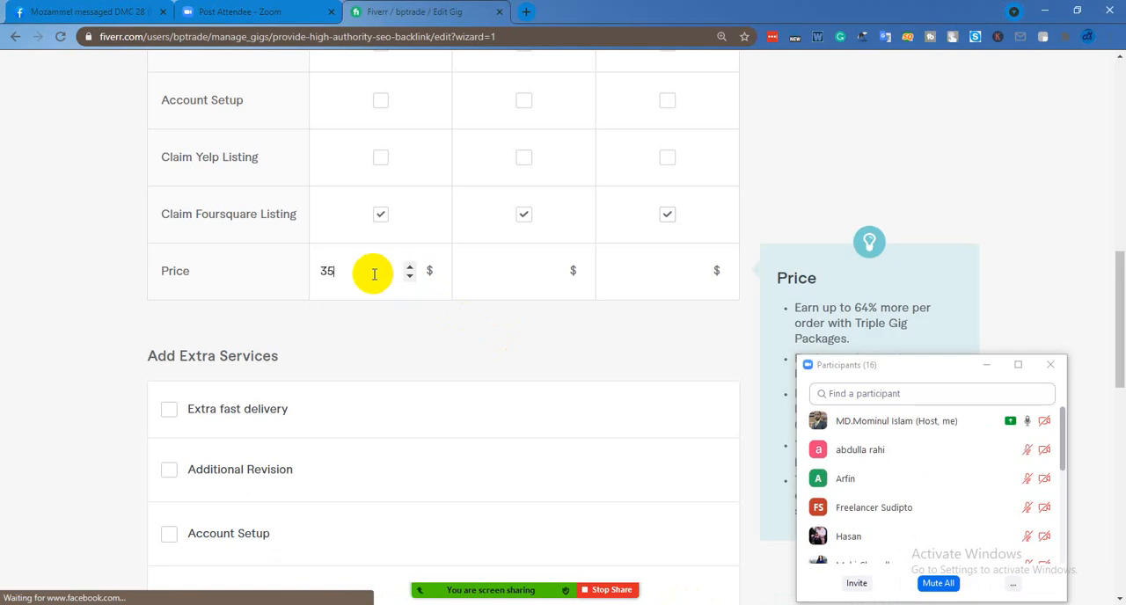
left_click(515, 278)
type("60")
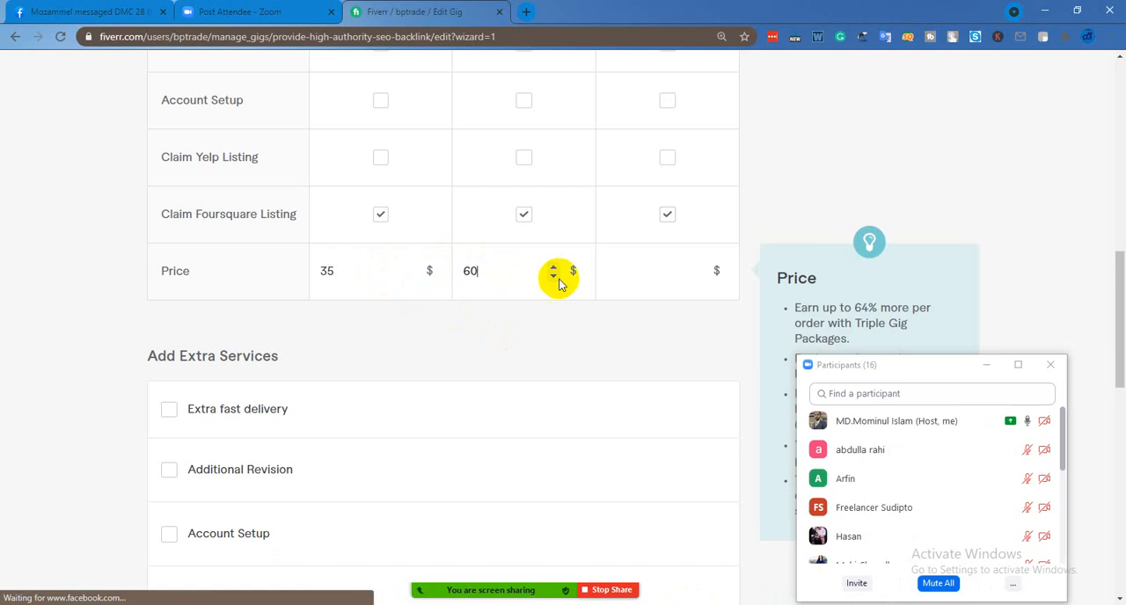
left_click(630, 270)
type("100")
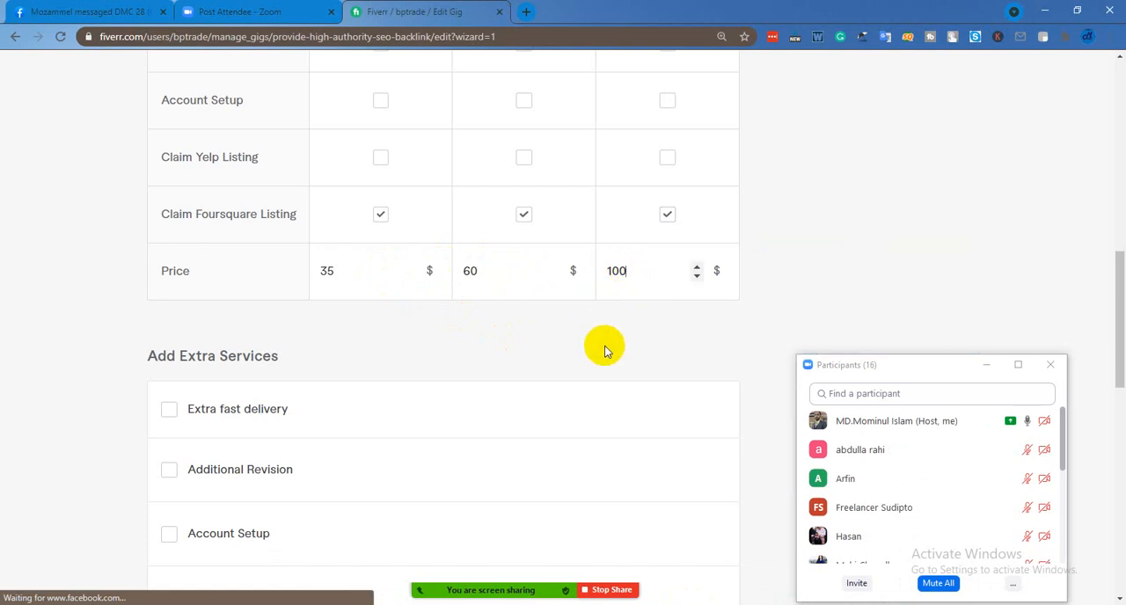
Check the package table and extra services, and save the pricing to continue to the Description & FAQ stage
scroll(605, 352, "up", 2)
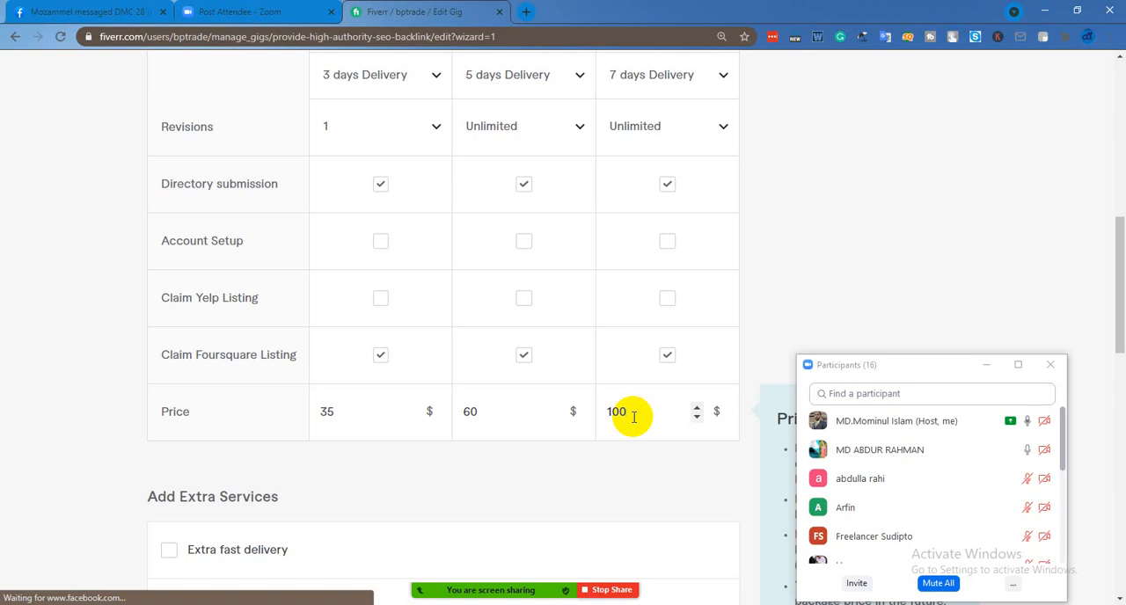
scroll(649, 439, "down", 5)
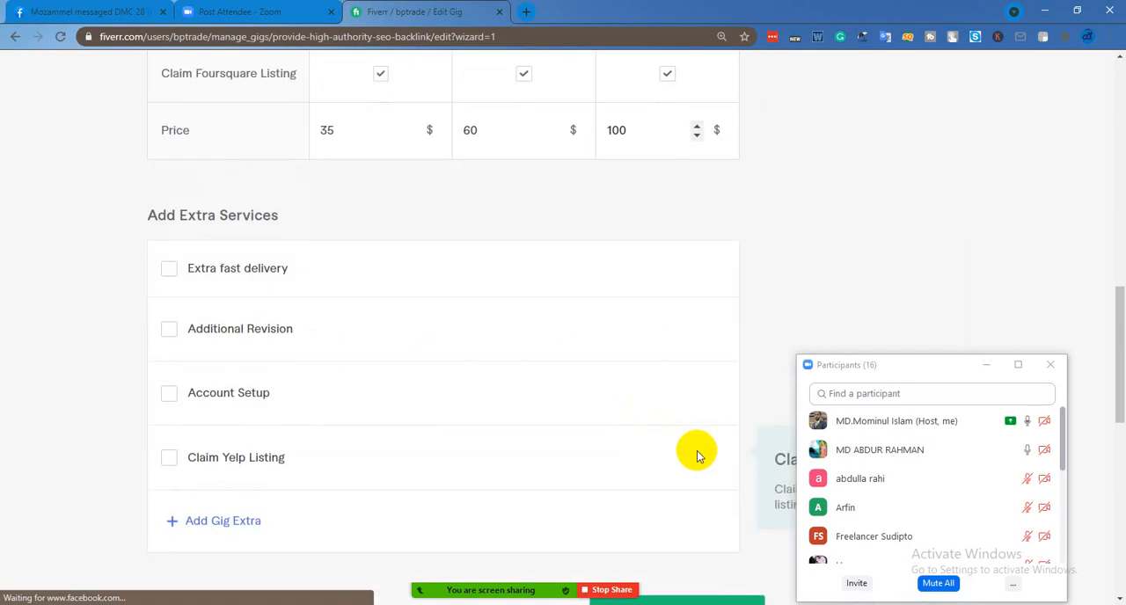
scroll(682, 425, "down", 1)
left_click(674, 414)
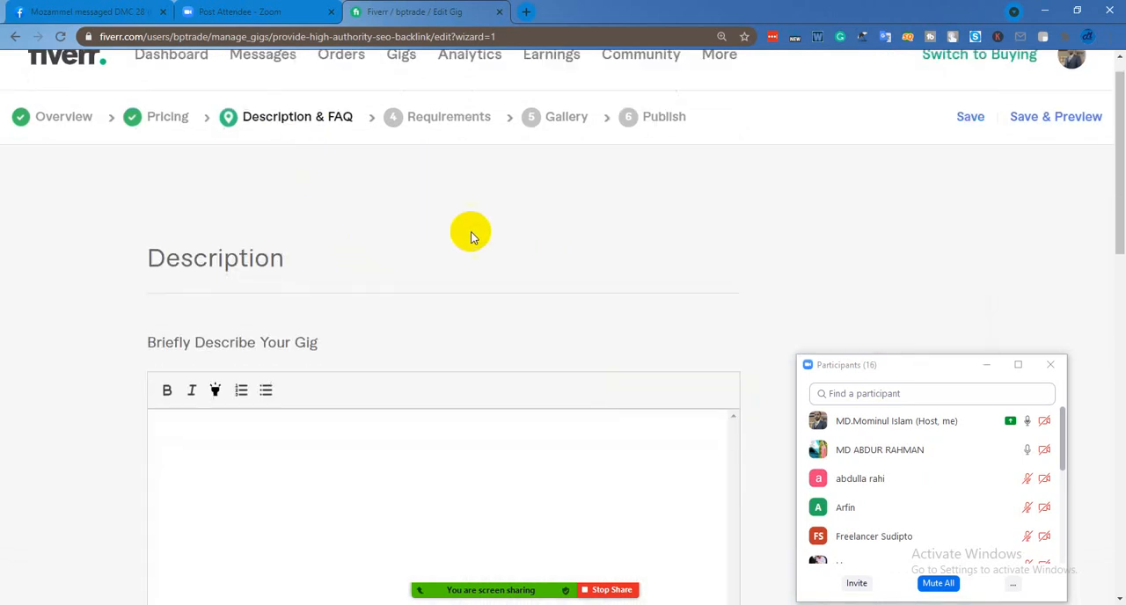
Switch from the empty gig description to Document1 in Microsoft Word and share that window in the Zoom meeting
scroll(471, 232, "down", 2)
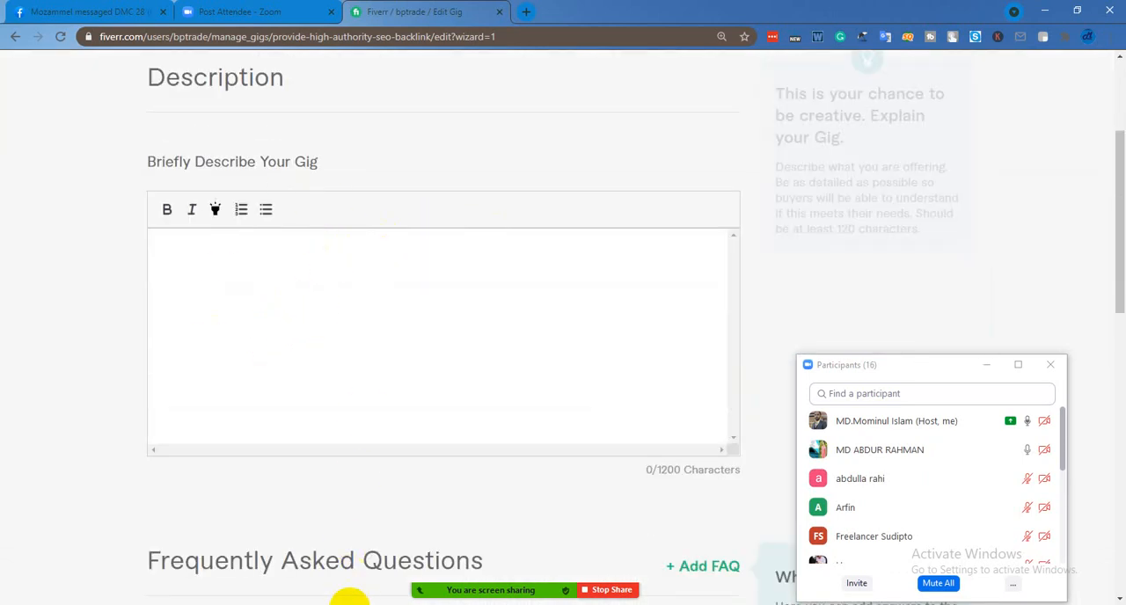
left_click(327, 600)
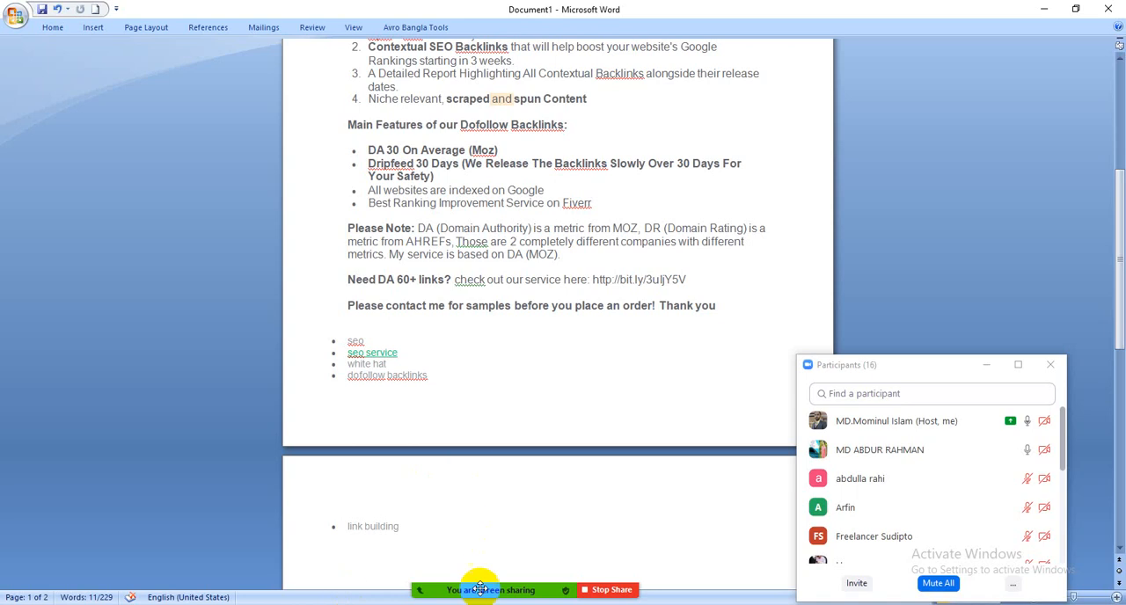
mouse_move(479, 587)
left_click(565, 559)
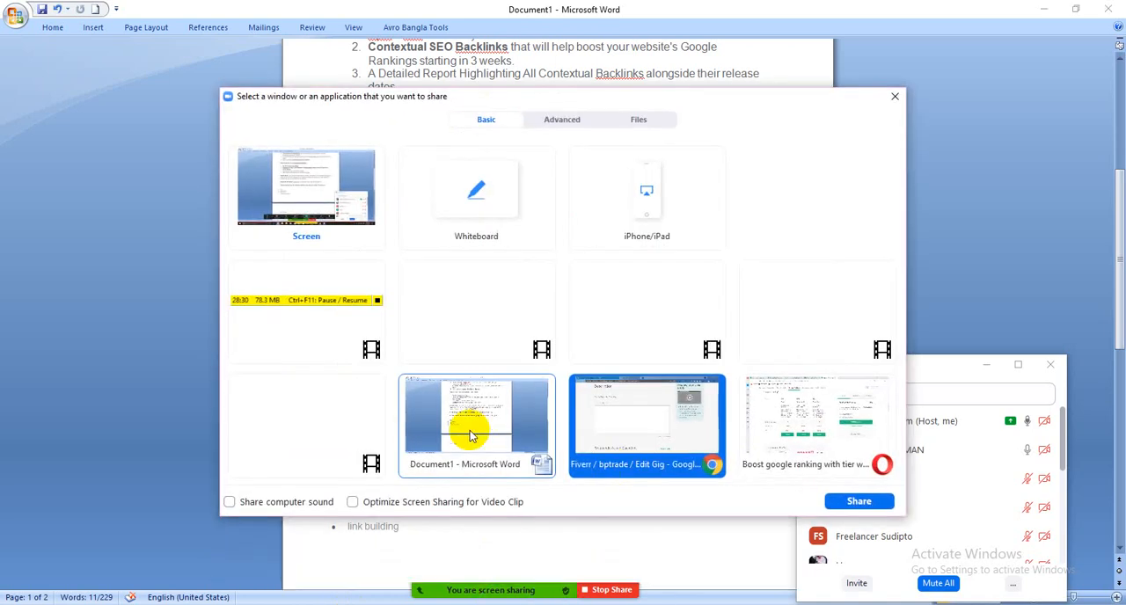
left_click(859, 501)
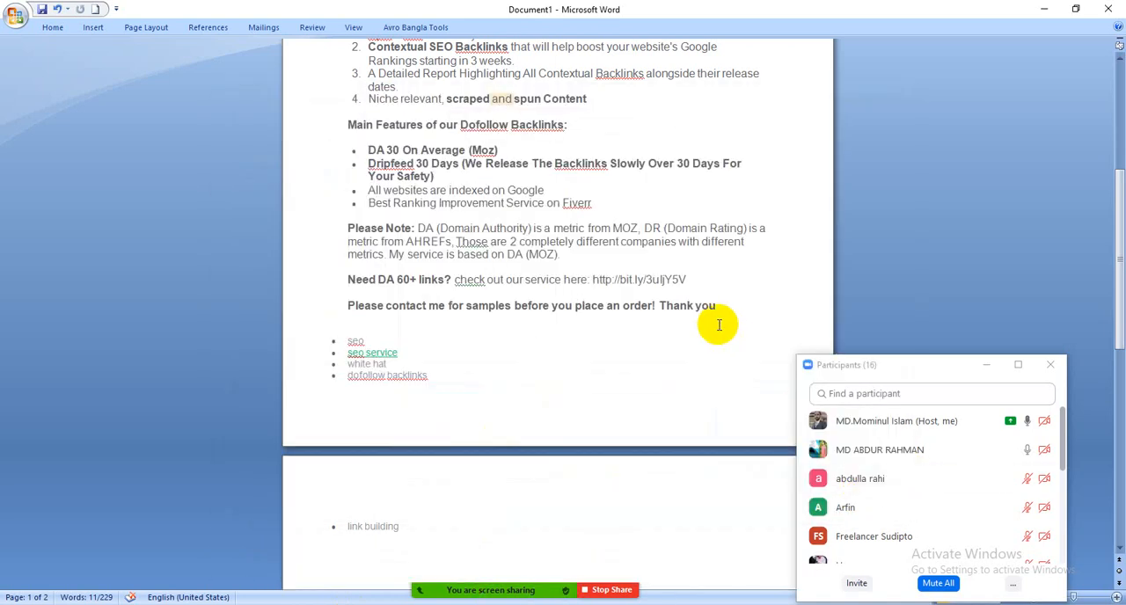
Move the Zoom Participants window clear of the Word page holding the sample gig description
scroll(718, 324, "up", 4)
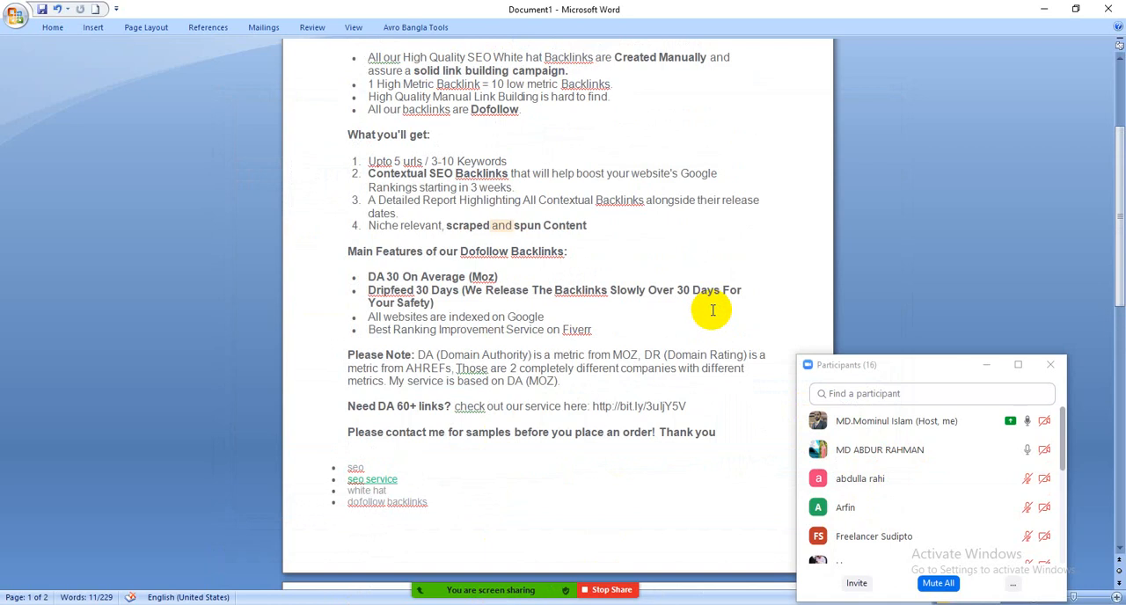
left_click_drag(933, 365, 1012, 216)
scroll(671, 310, "up", 1)
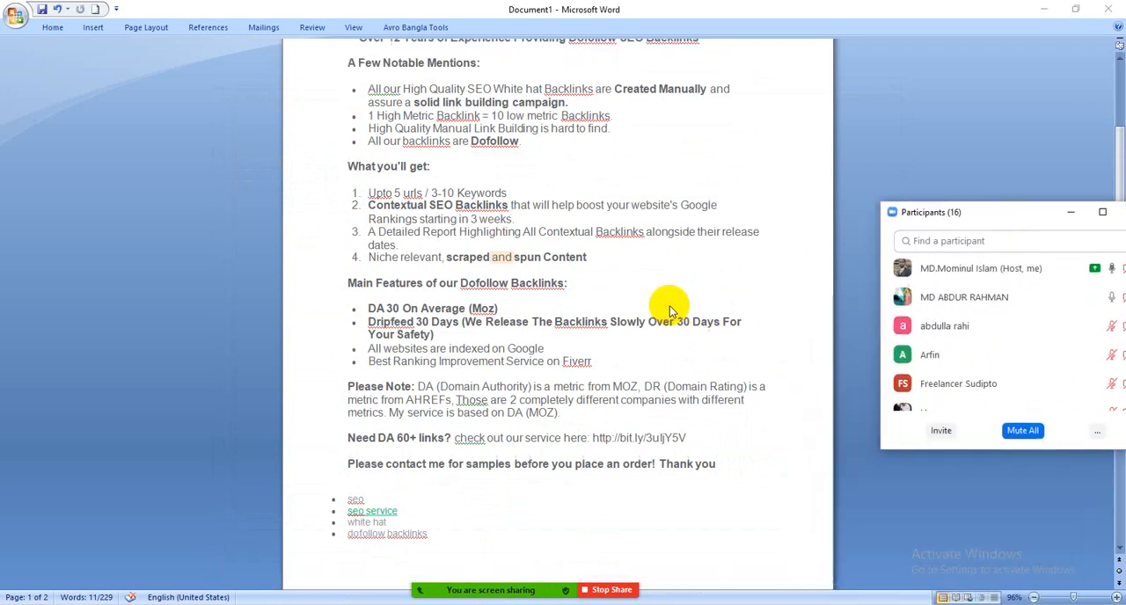
Change the years of experience in the opening line of the sample gig description to 5
scroll(669, 308, "up", 2)
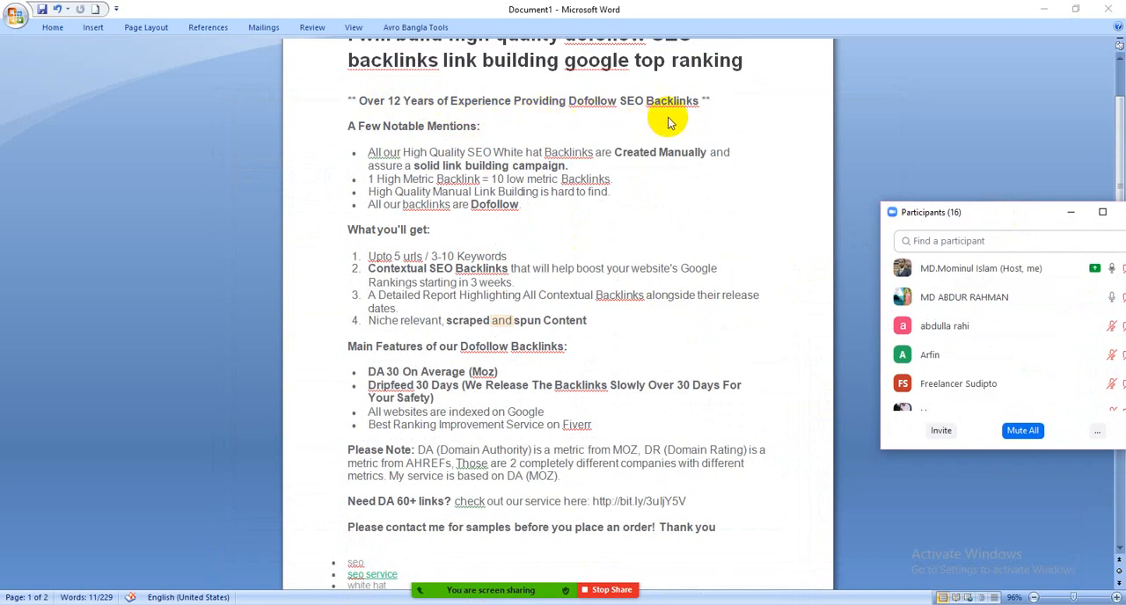
double_click(394, 101)
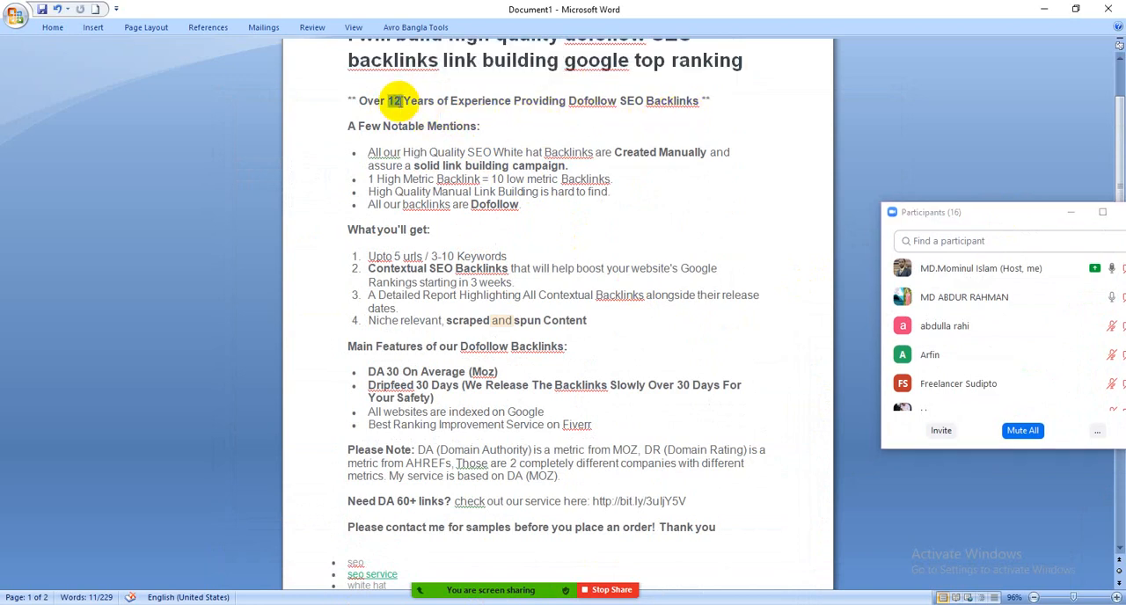
key("Delete")
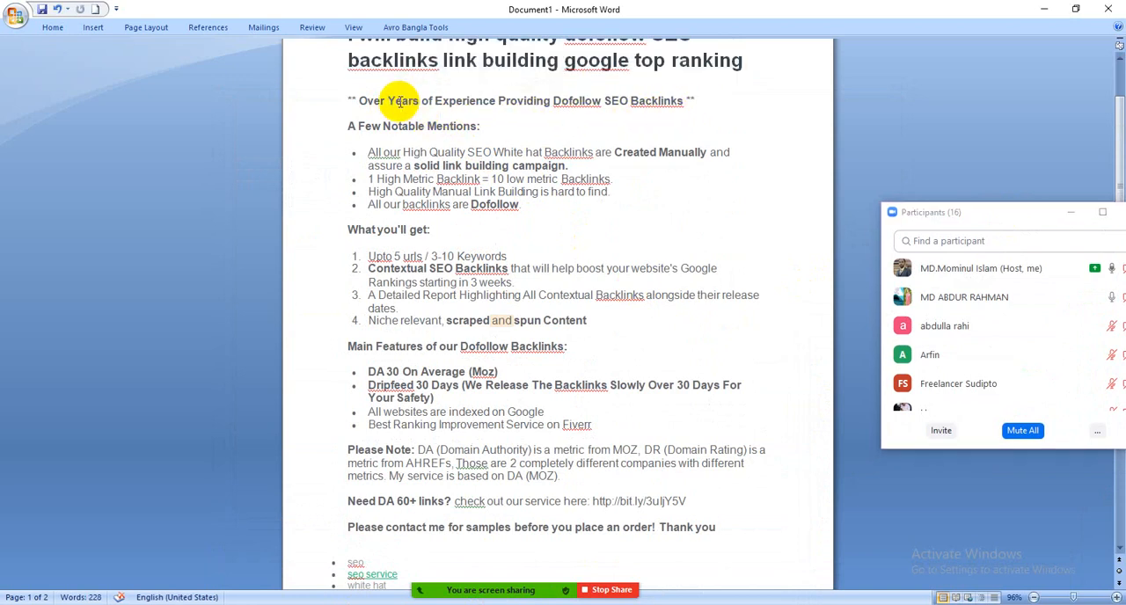
type("5")
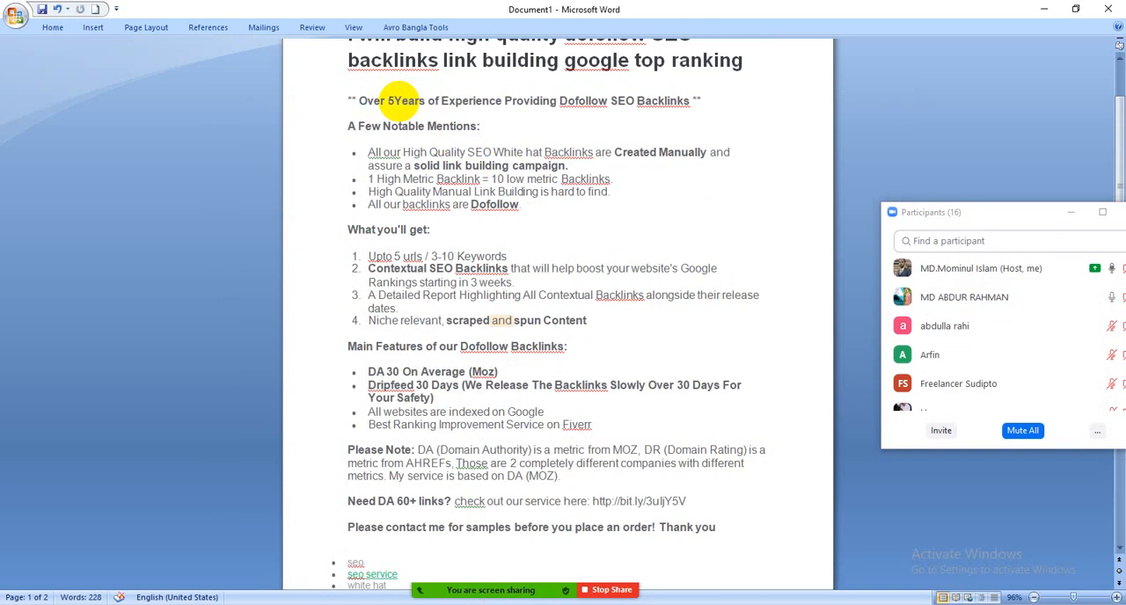
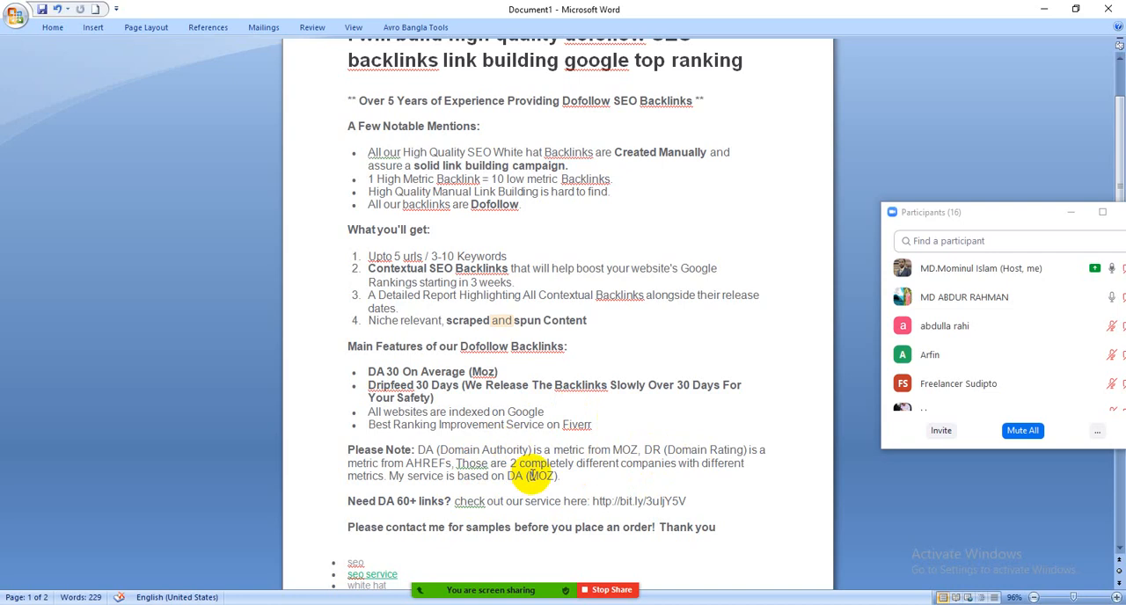
Copy the sample gig description from the "Over 5 Years of Experience" line through the closing "Thank you" line
scroll(519, 479, "up", 2)
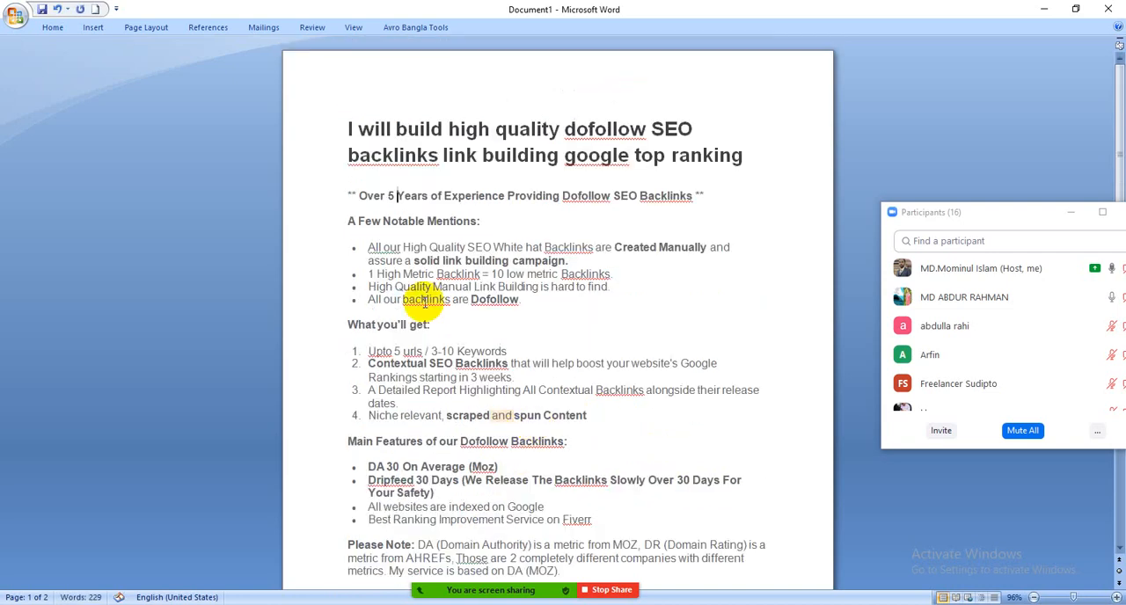
left_click_drag(350, 193, 724, 497)
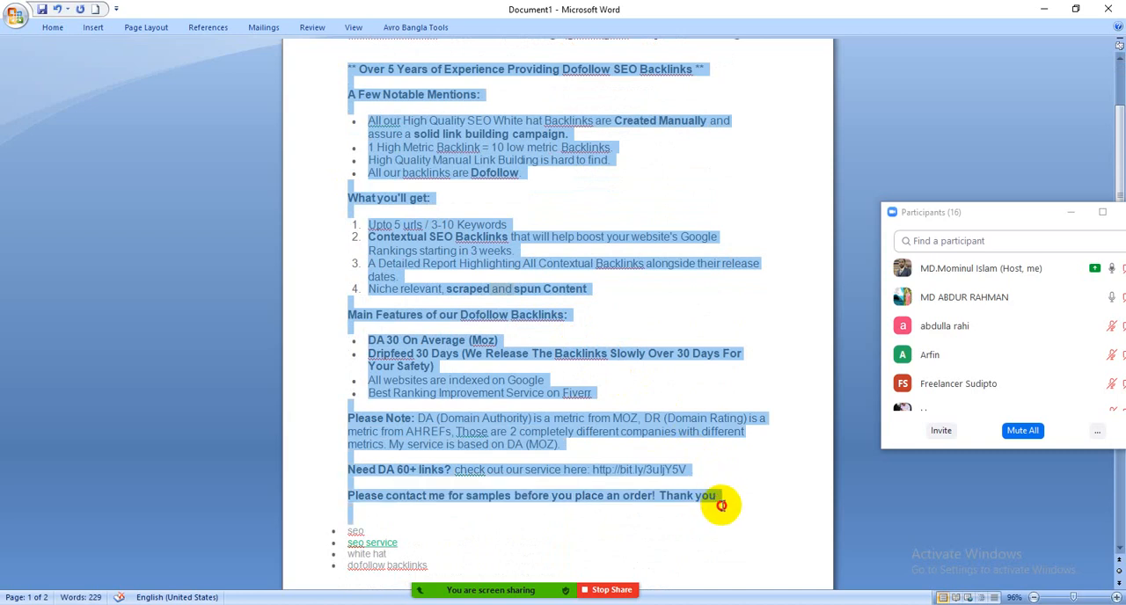
right_click(503, 266)
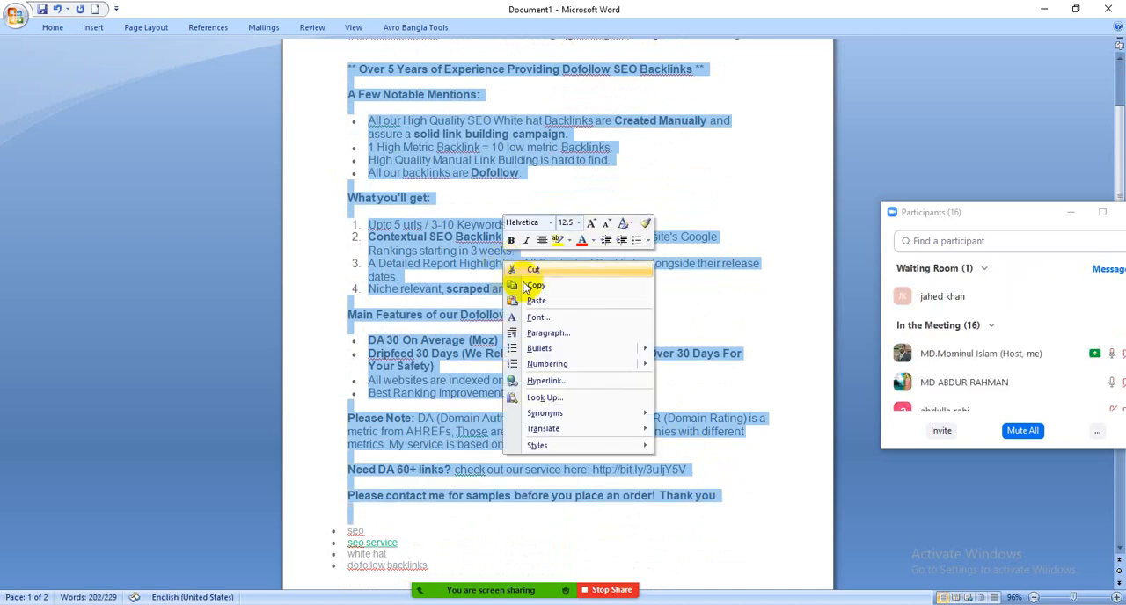
left_click(519, 279)
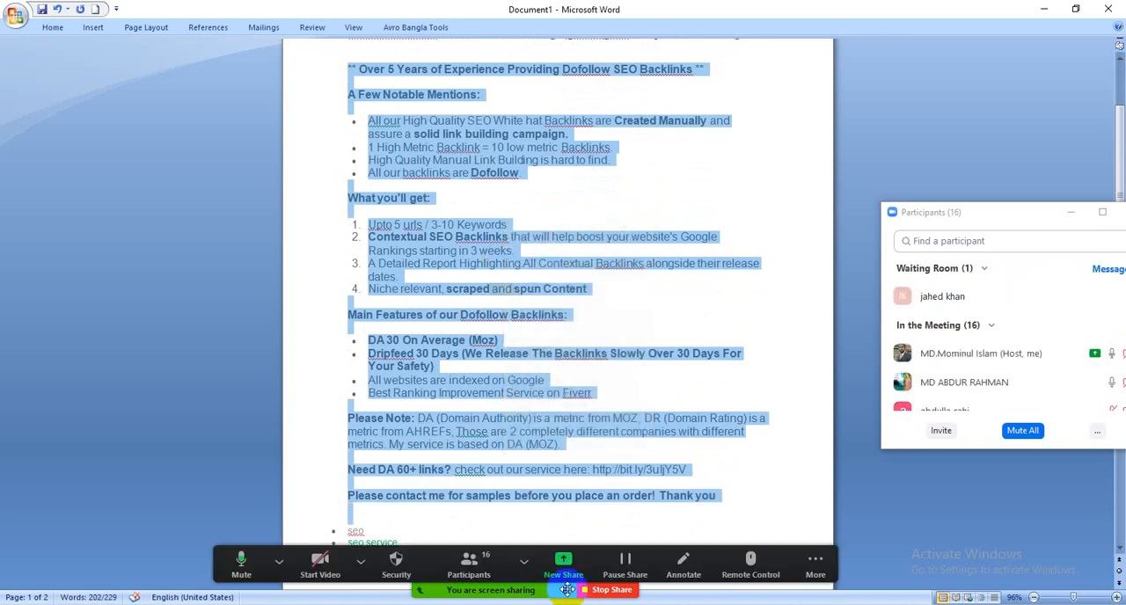
Switch the Zoom share to the Chrome window with the Fiverr gig editor and paste the copied text as the gig description
left_click(563, 562)
left_click(619, 440)
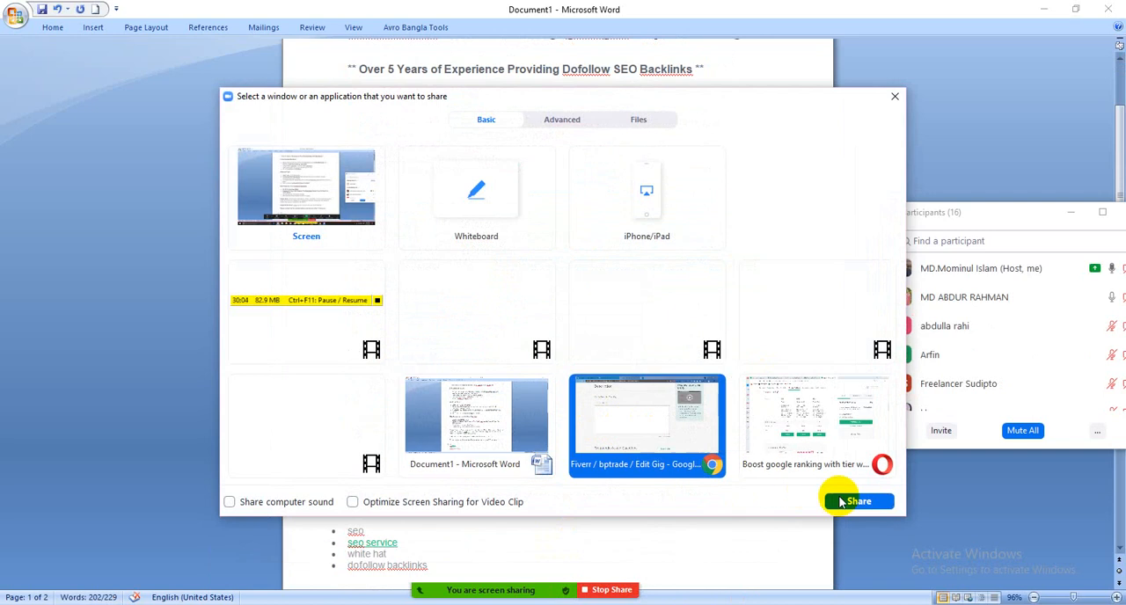
left_click(854, 499)
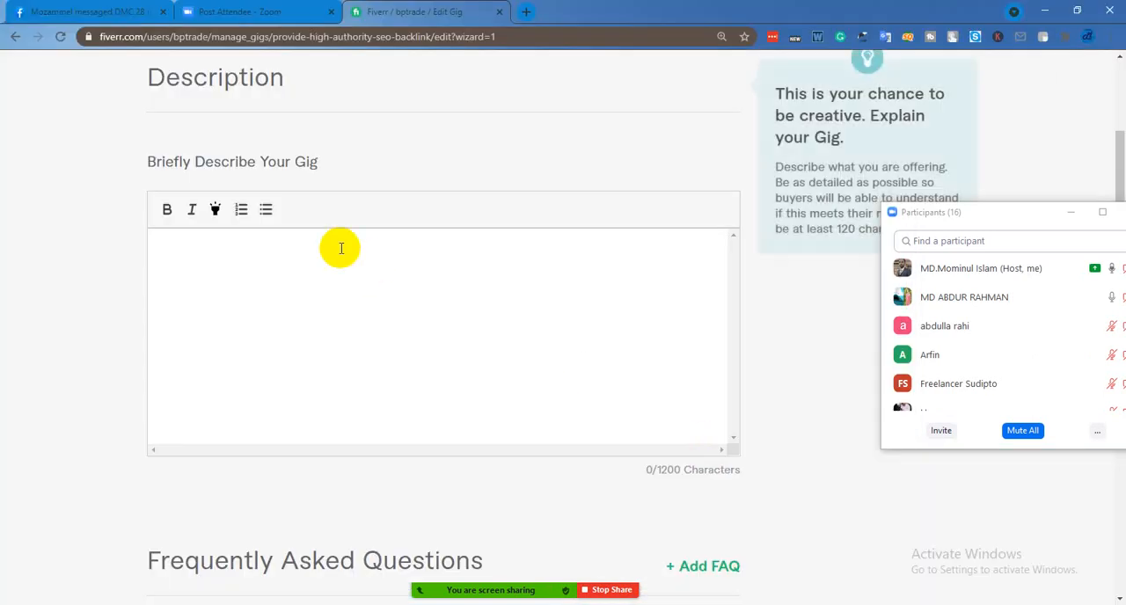
right_click(254, 264)
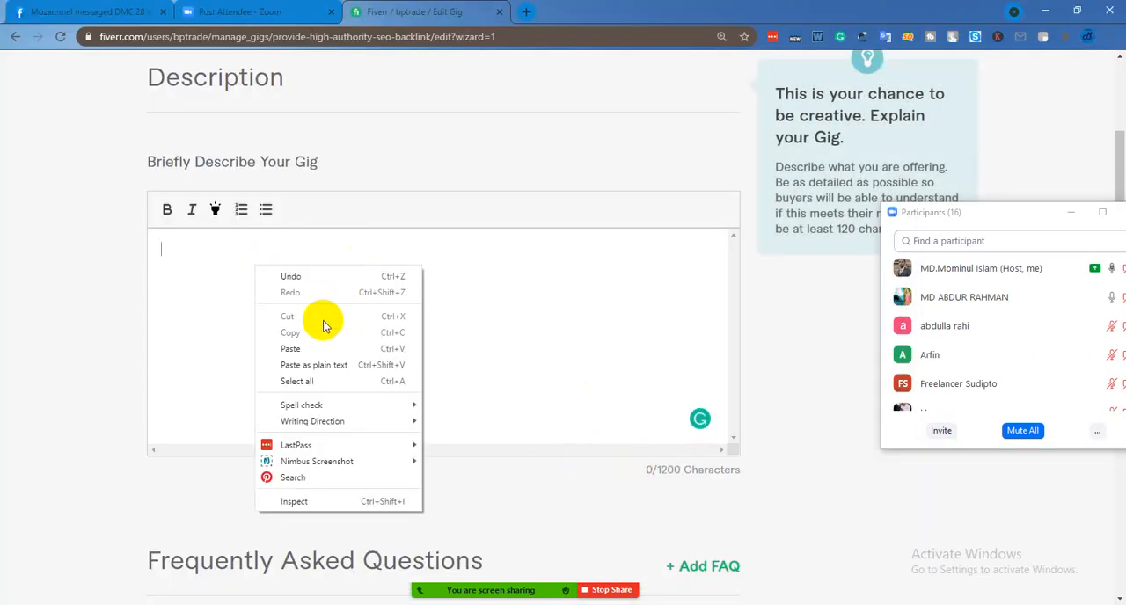
left_click(319, 348)
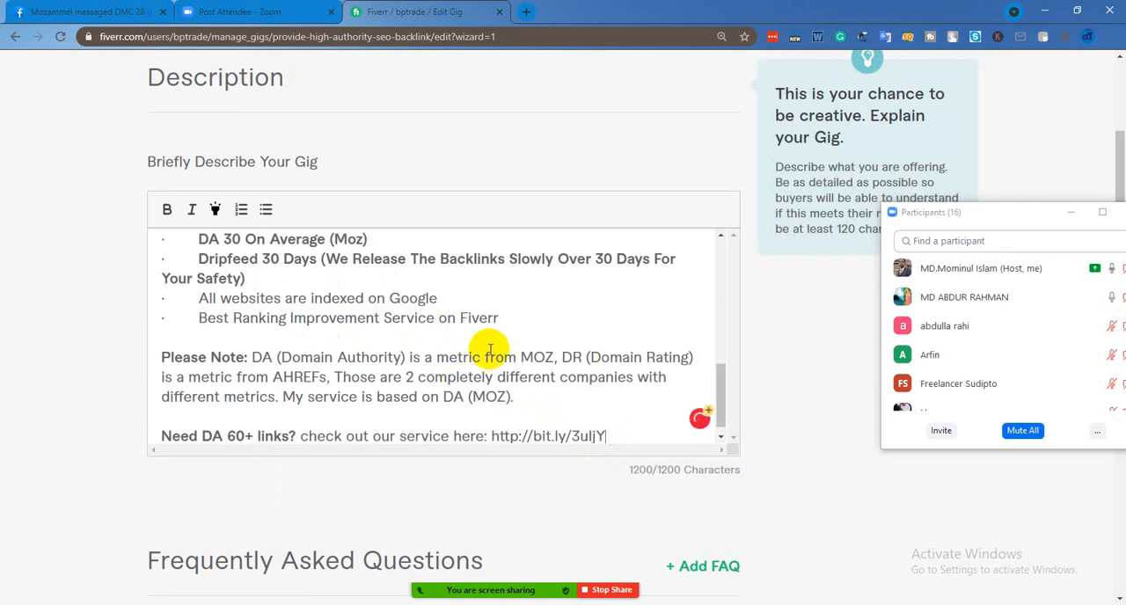
Trim the end of the gig description back to "check out our service" and save it to continue to the Requirements stage
scroll(519, 361, "down", 1)
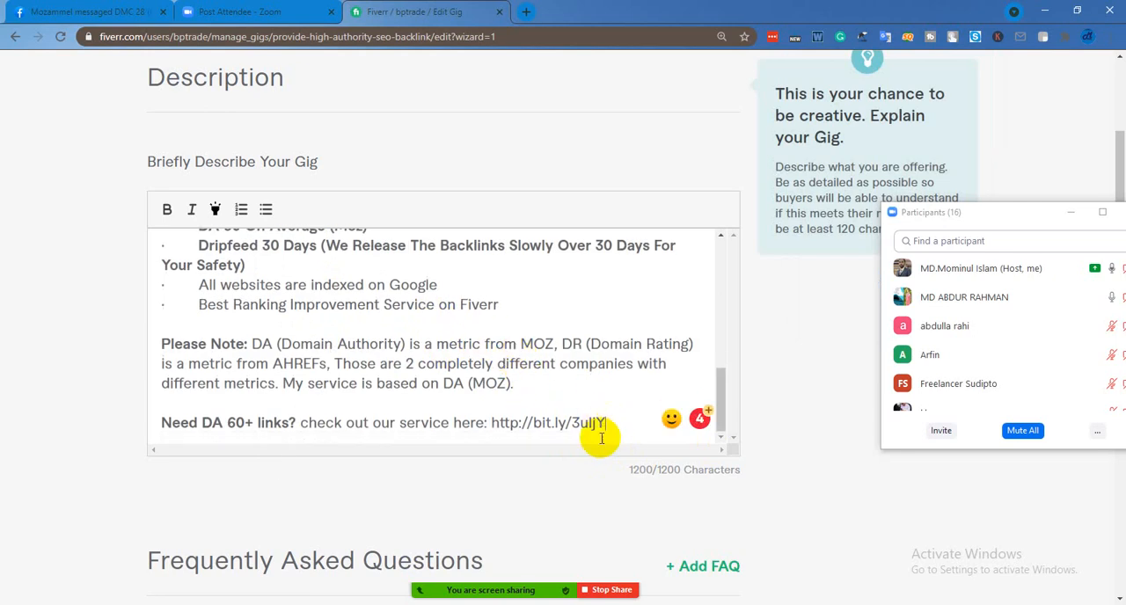
key("BackSpace")
key("BackSpace")
key("BackSpace")
key("BackSpace")
key("BackSpace")
key("BackSpace")
key("BackSpace")
key("BackSpace")
key("BackSpace")
key("BackSpace")
key("BackSpace")
key("BackSpace")
key("BackSpace")
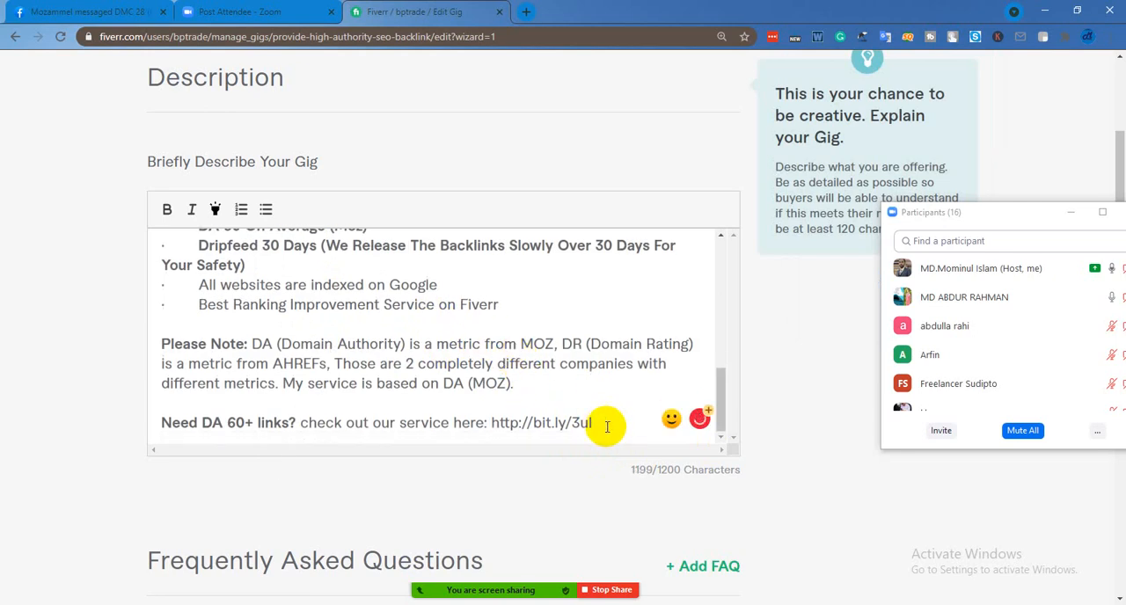
key("BackSpace")
key("BackSpace")
key("BackSpace")
key("BackSpace")
key("BackSpace")
key("BackSpace")
key("BackSpace")
key("BackSpace")
key("BackSpace")
key("BackSpace")
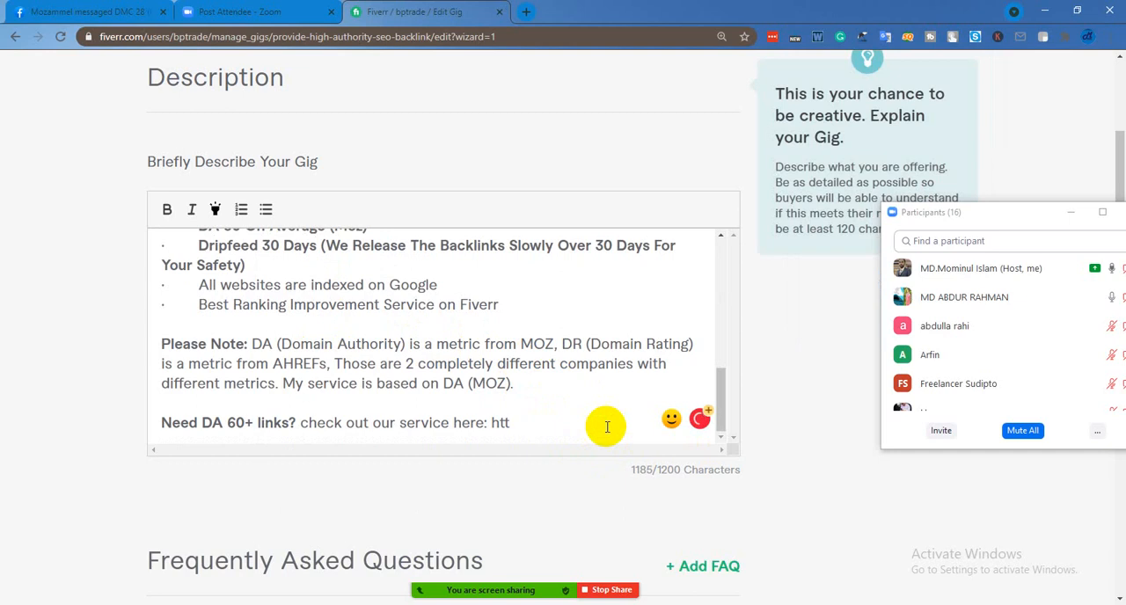
key("BackSpace")
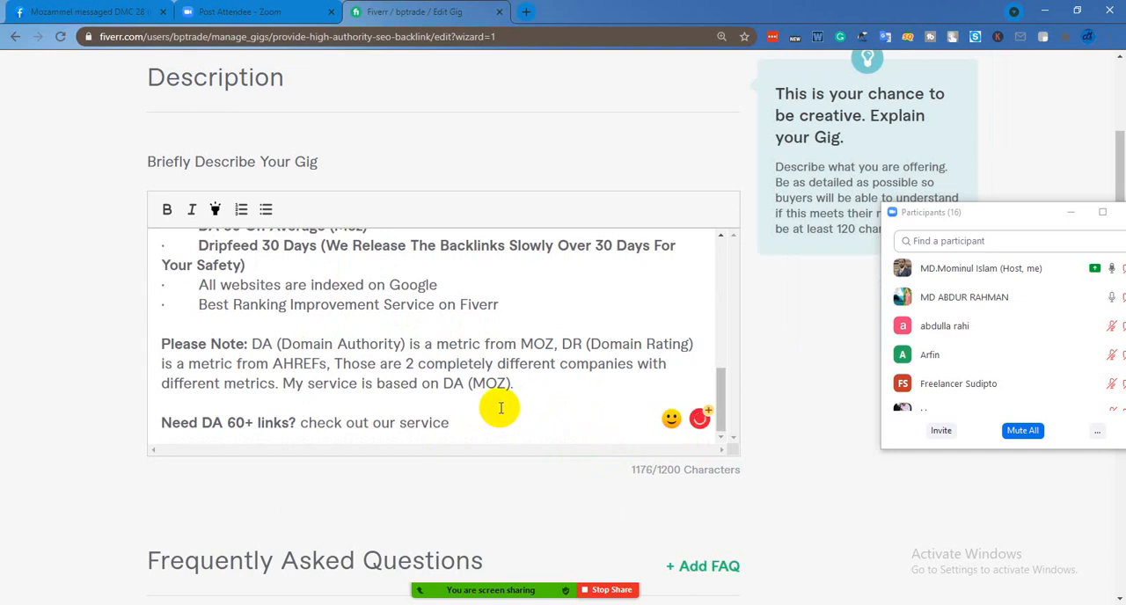
scroll(501, 413, "down", 2)
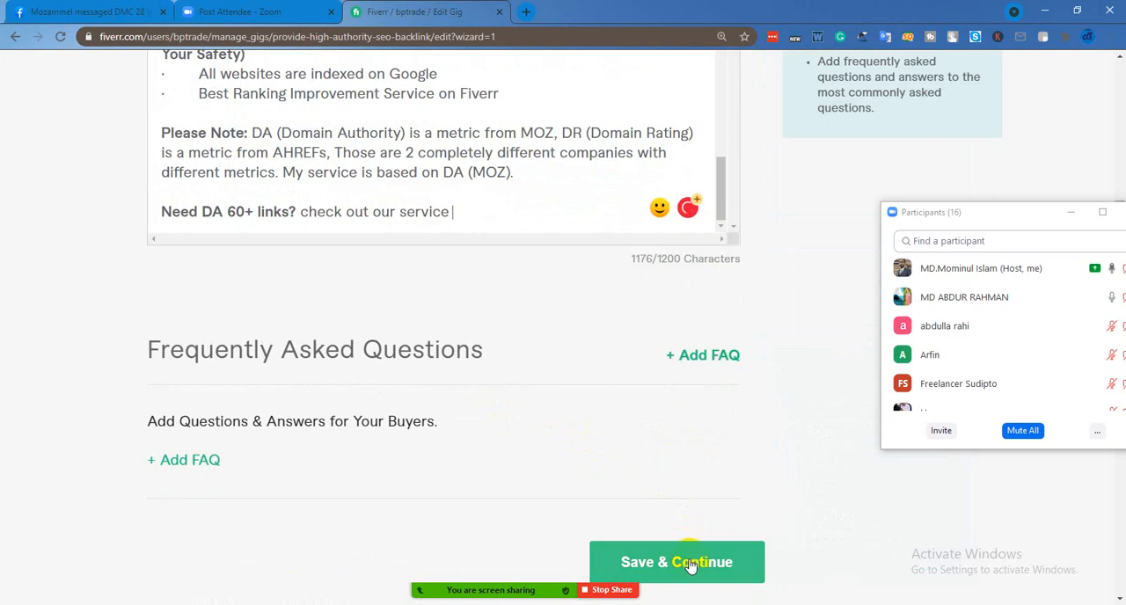
left_click(691, 563)
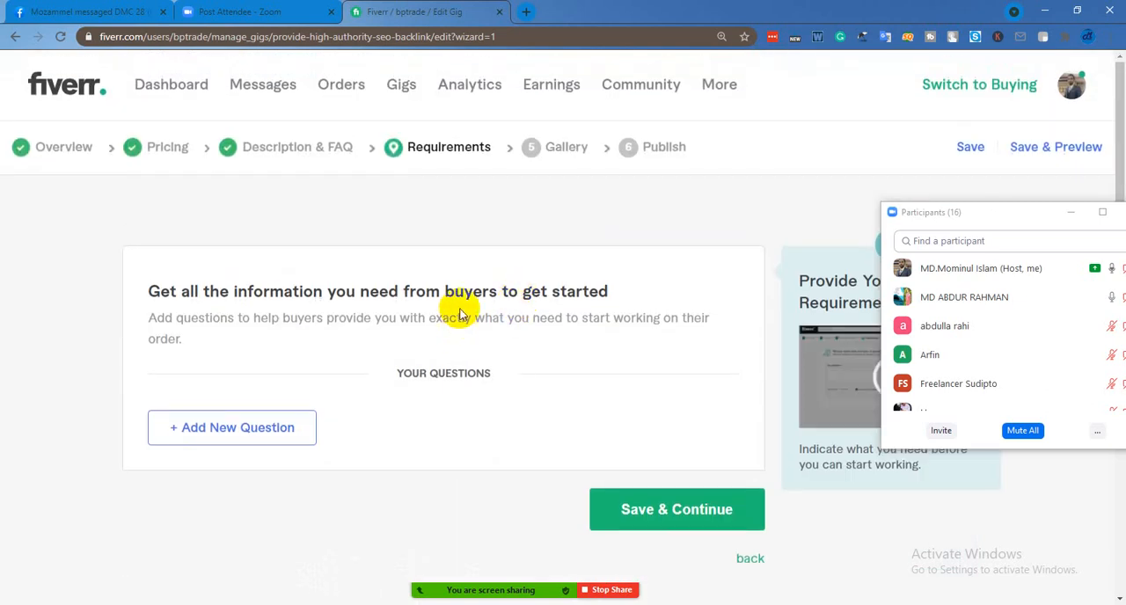
Admit the person in the waiting room to the Zoom meeting
scroll(460, 303, "down", 2)
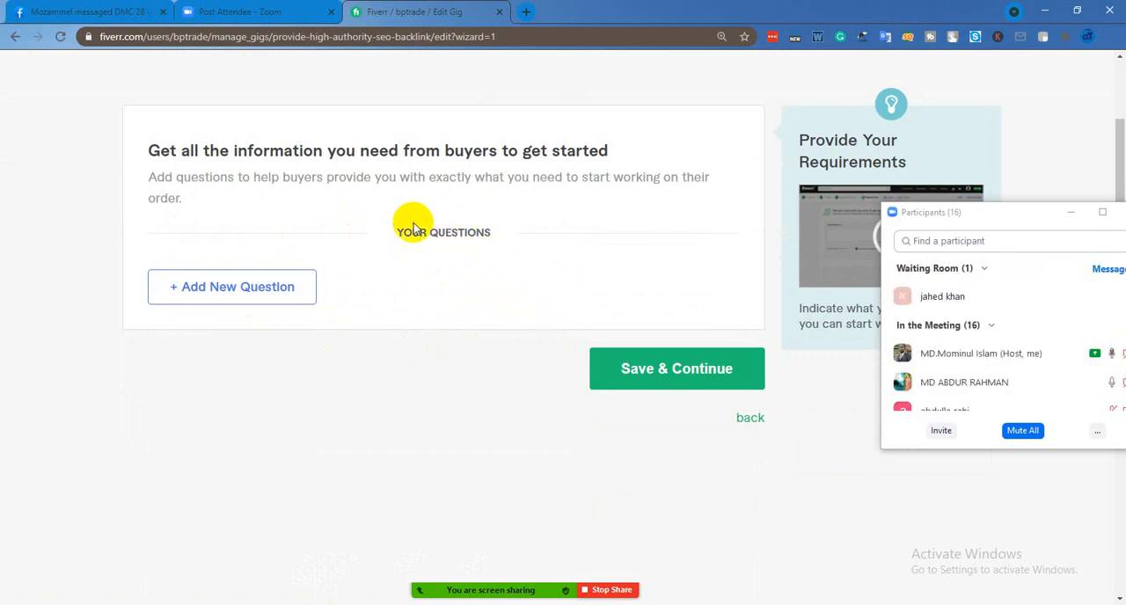
left_click(1062, 297)
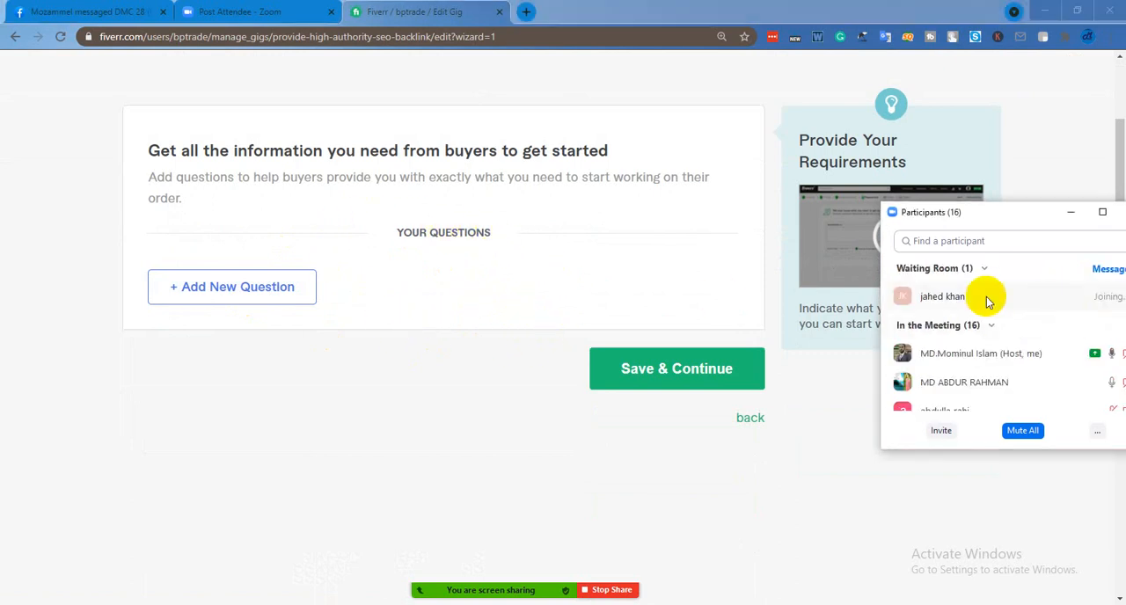
scroll(492, 295, "up", 1)
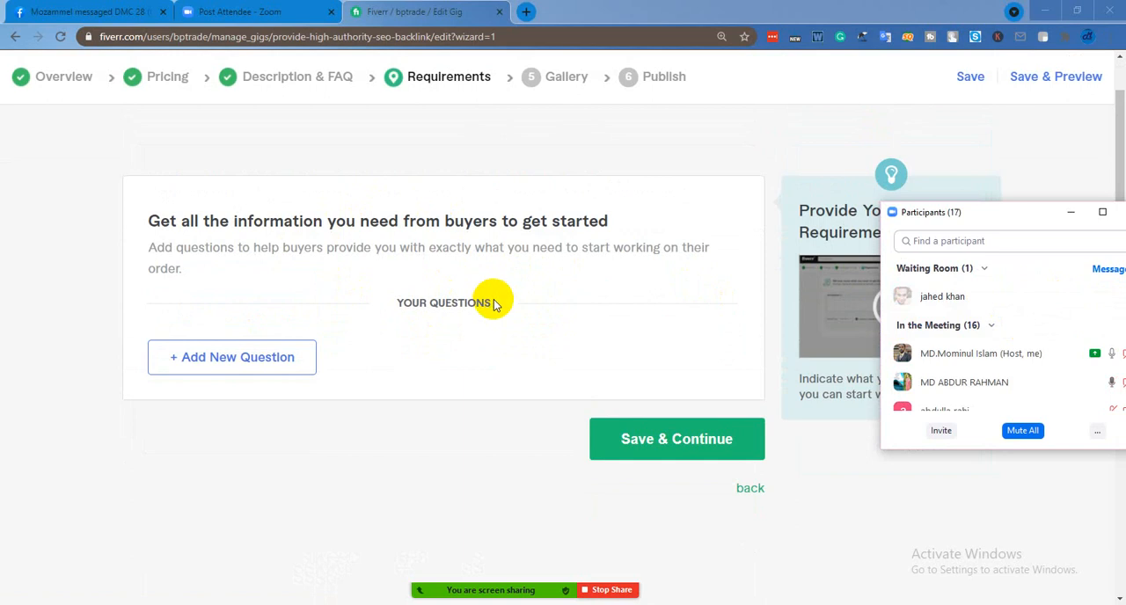
Start a new required question for buyers with the text "content,data,requirement"
left_click(282, 364)
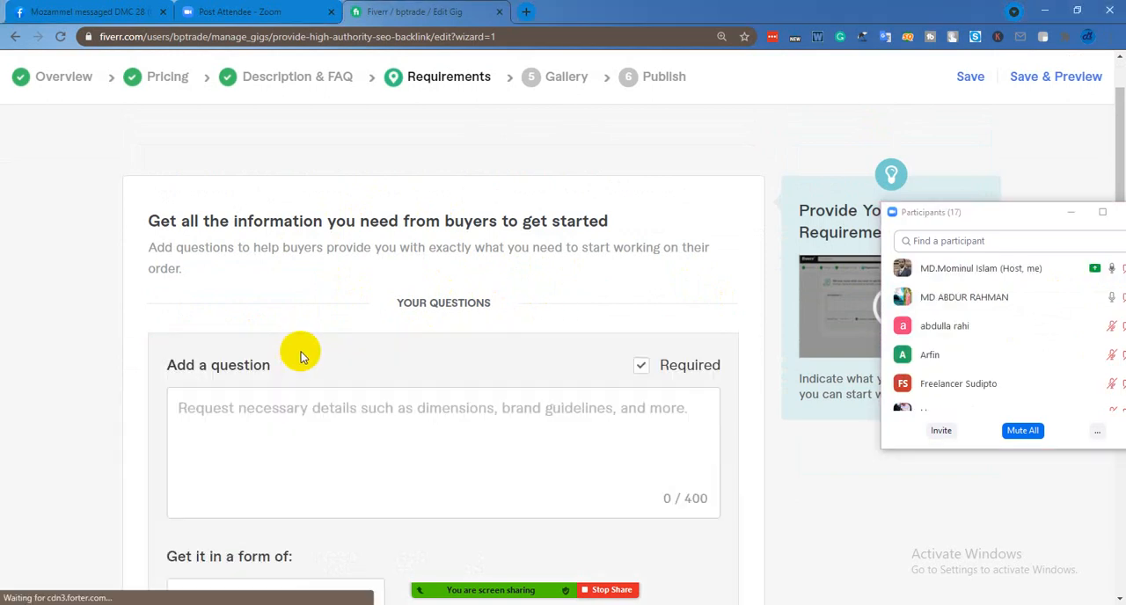
left_click(266, 413)
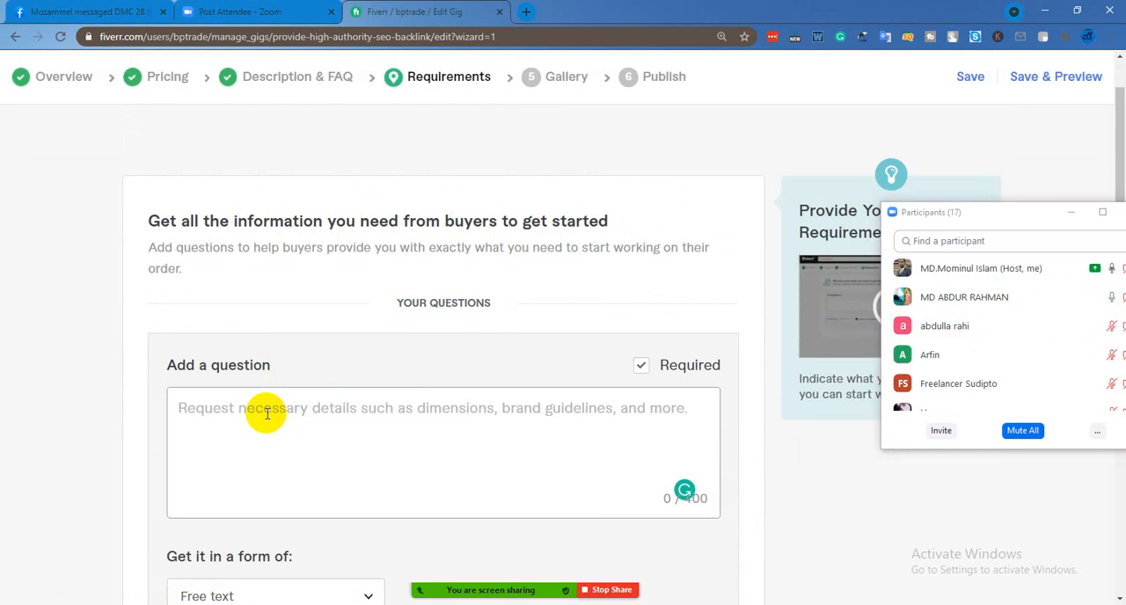
type("conte")
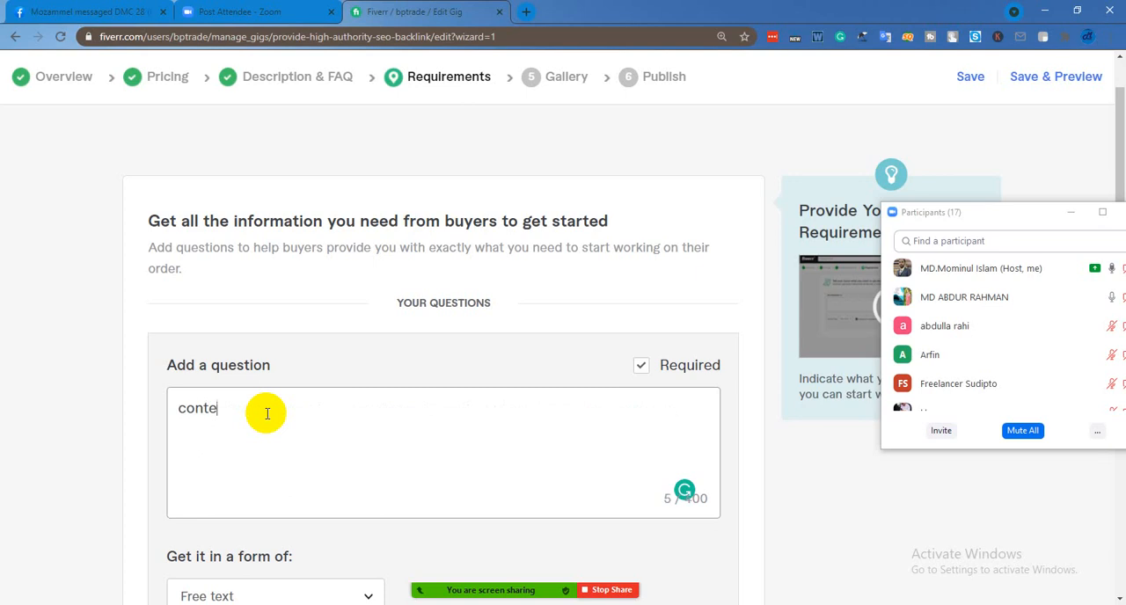
type("nt,")
type("data,req")
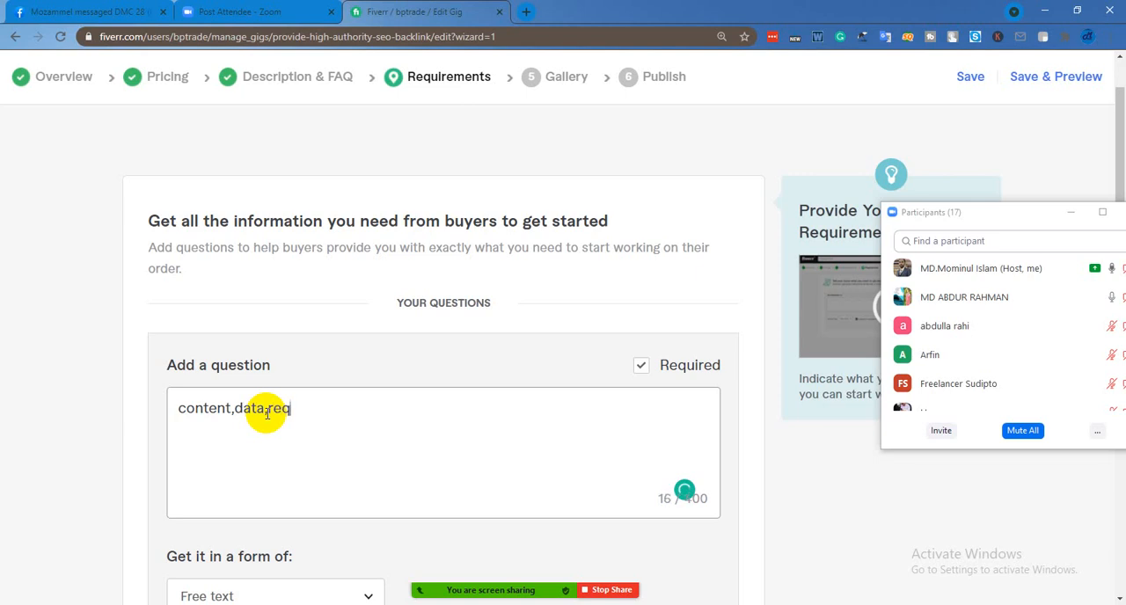
type("uirement")
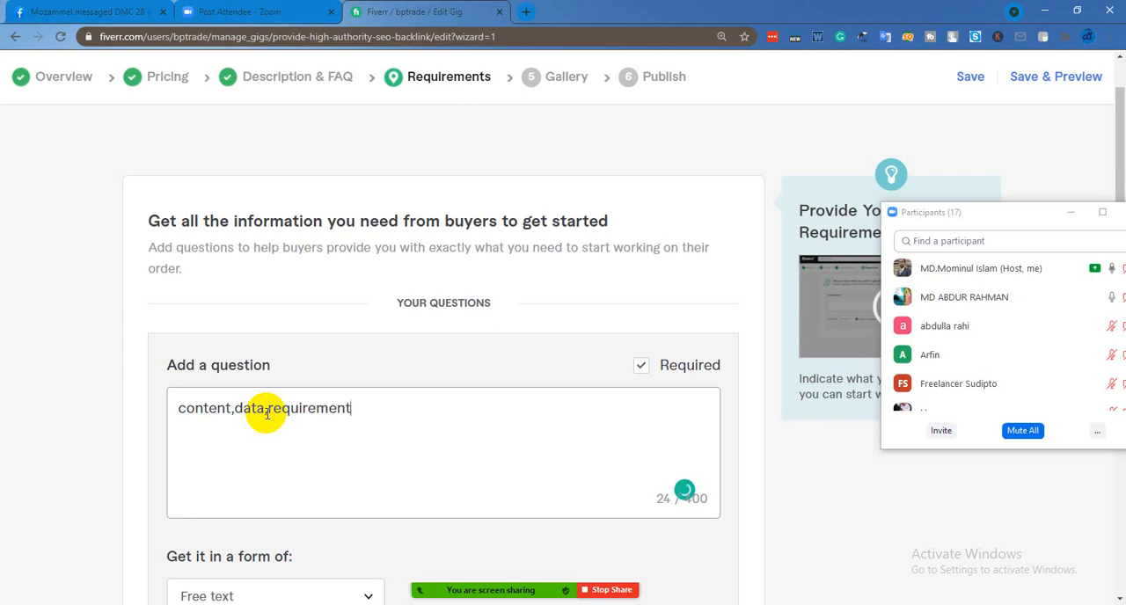
Append ",needed da pa," to the buyer question and admit the waiting participant to the Zoom meeting
type(",ne")
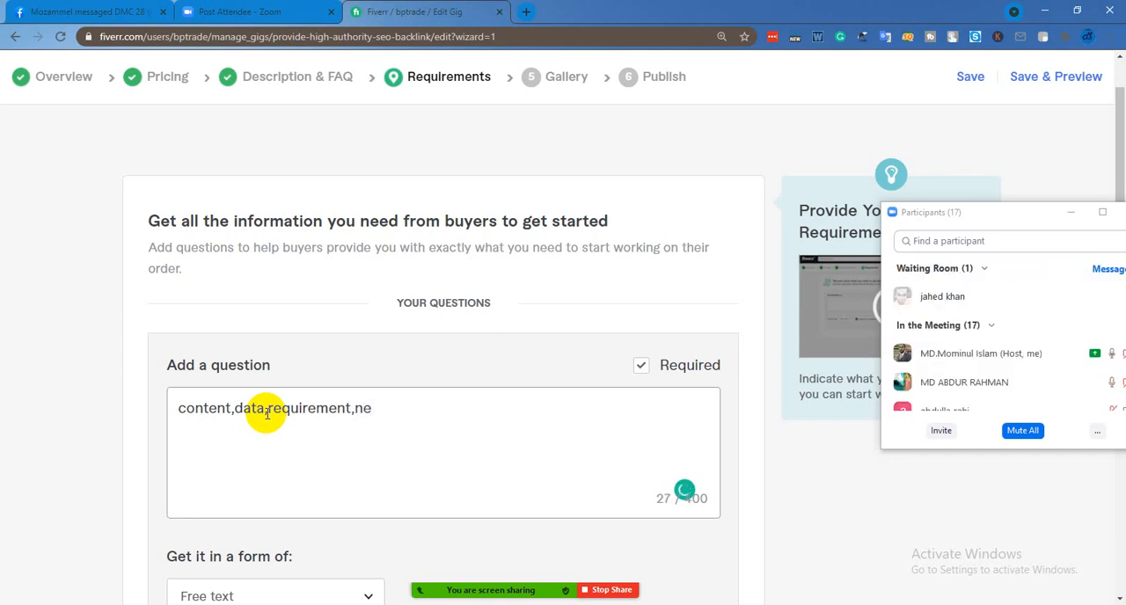
type("eded da pa")
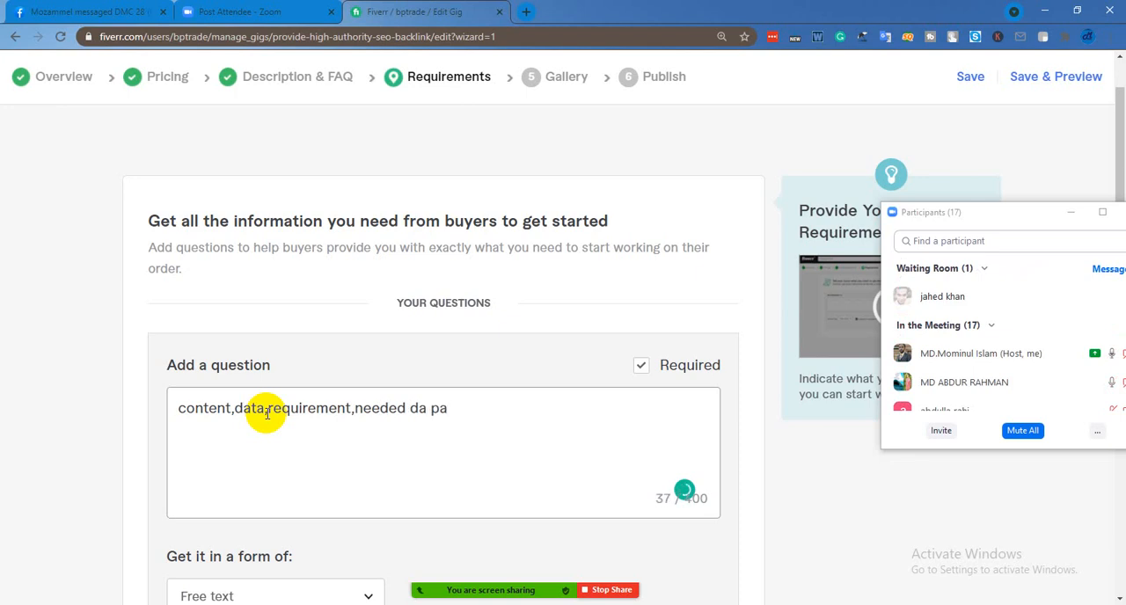
type(",")
left_click(1067, 298)
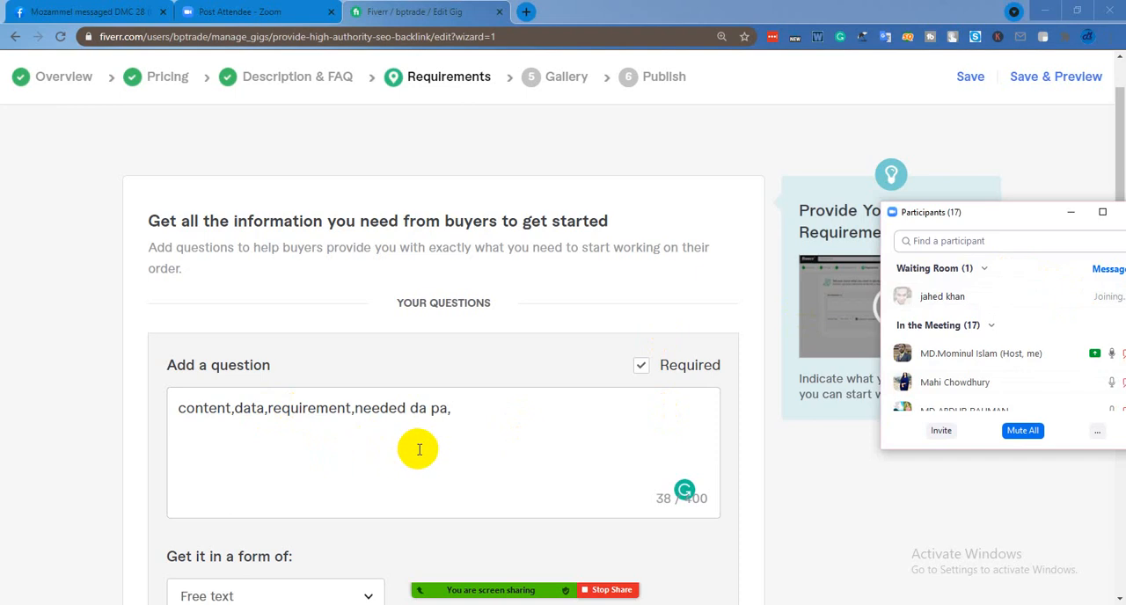
left_click(481, 415)
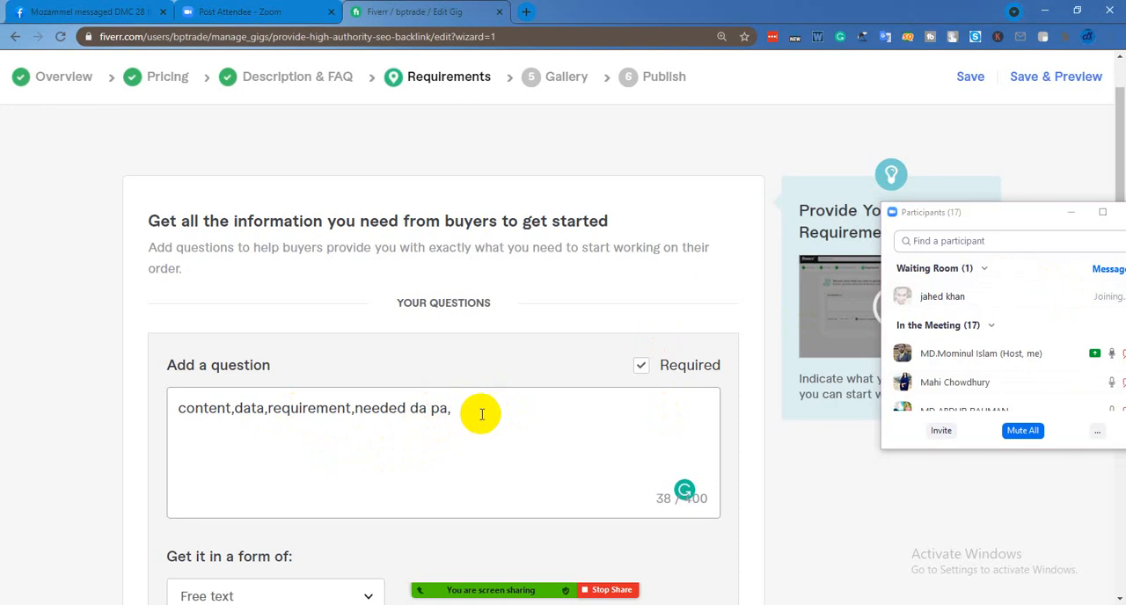
type("directory")
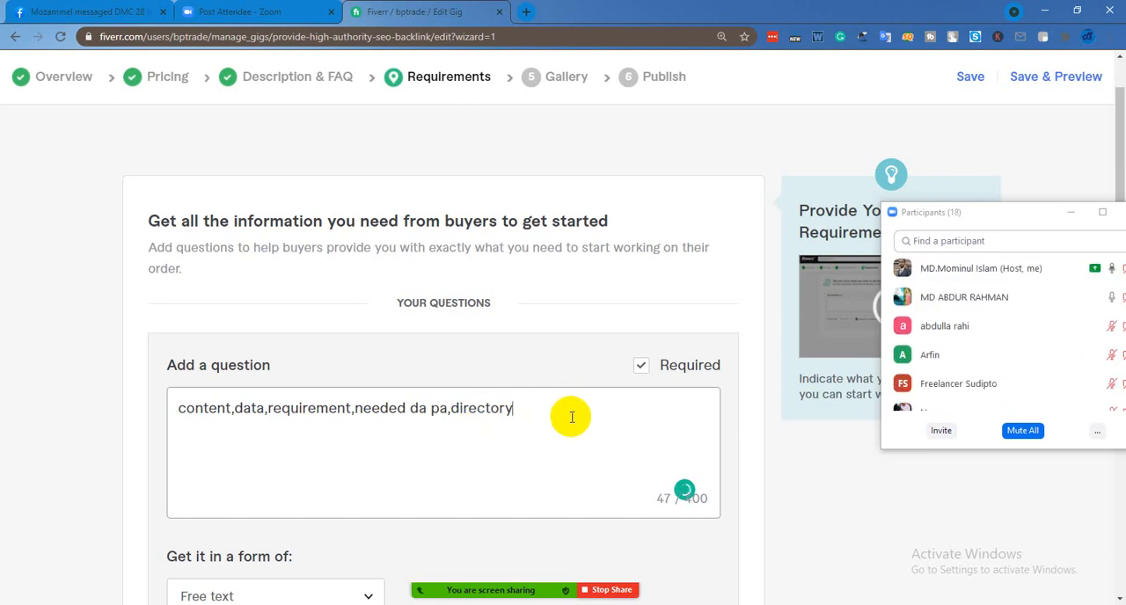
key("BackSpace")
key("BackSpace")
key("BackSpace")
key("BackSpace")
key("BackSpace")
key("BackSpace")
key("BackSpace")
key("BackSpace")
key("BackSpace")
Add the buyer question with free text as its answer form, and save the requirements to continue to the Gallery stage
scroll(554, 395, "down", 2)
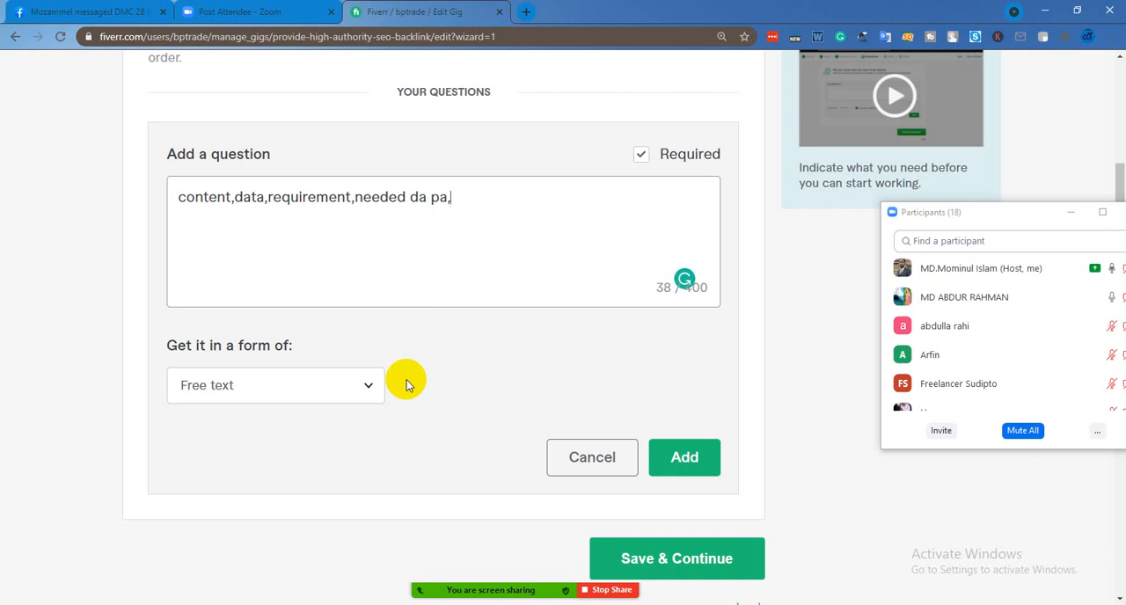
left_click(687, 464)
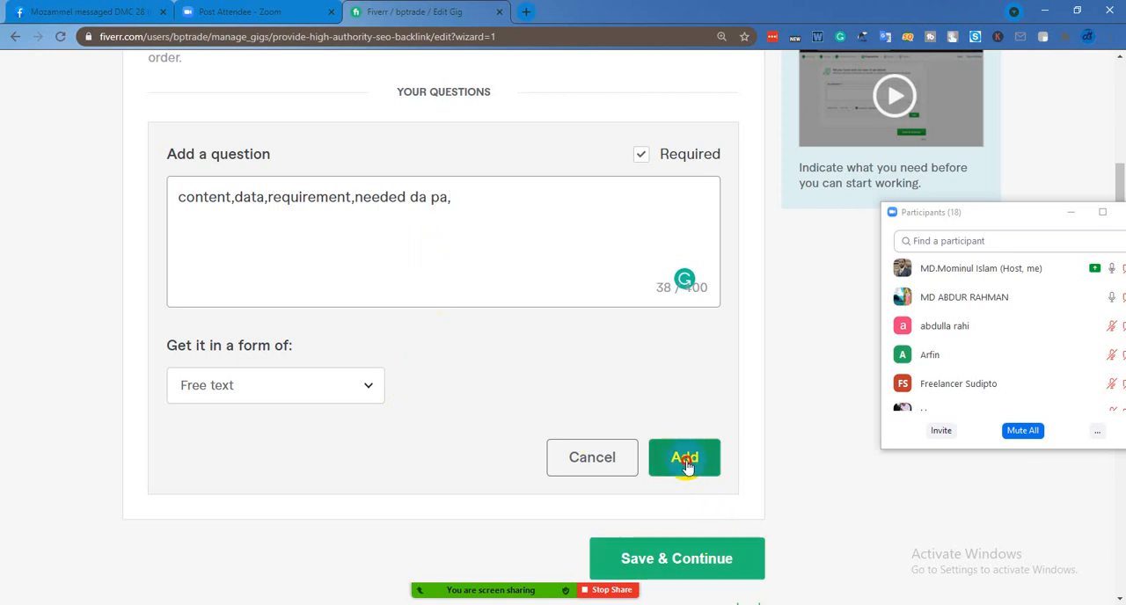
left_click(671, 326)
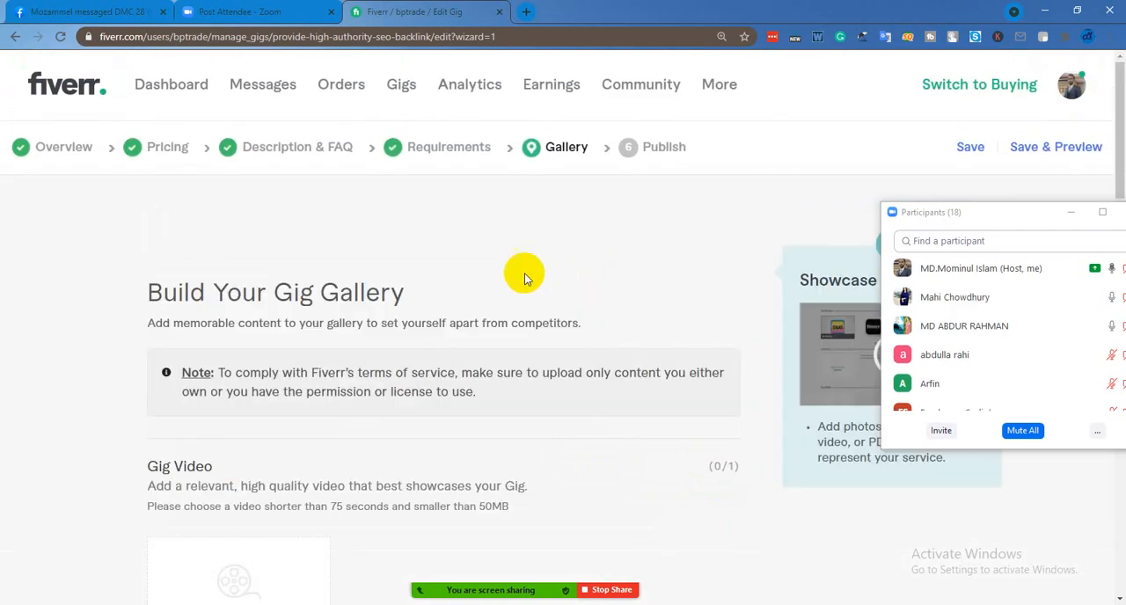
Review the Gig Video, Gig Photos and Gig Audio upload sections of the gig gallery
scroll(402, 319, "down", 3)
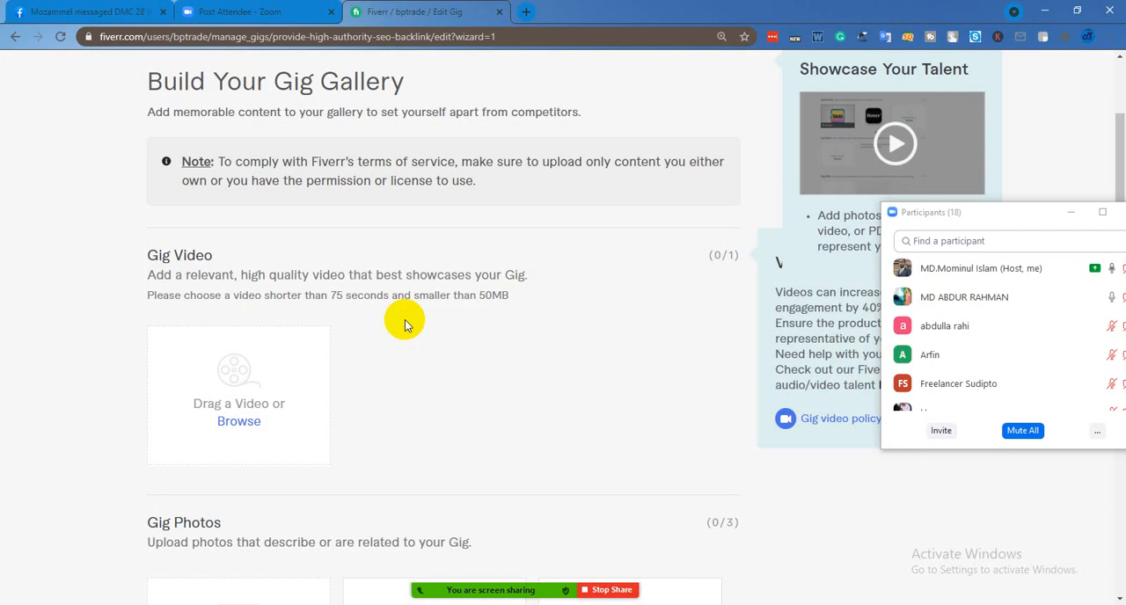
scroll(401, 330, "down", 1)
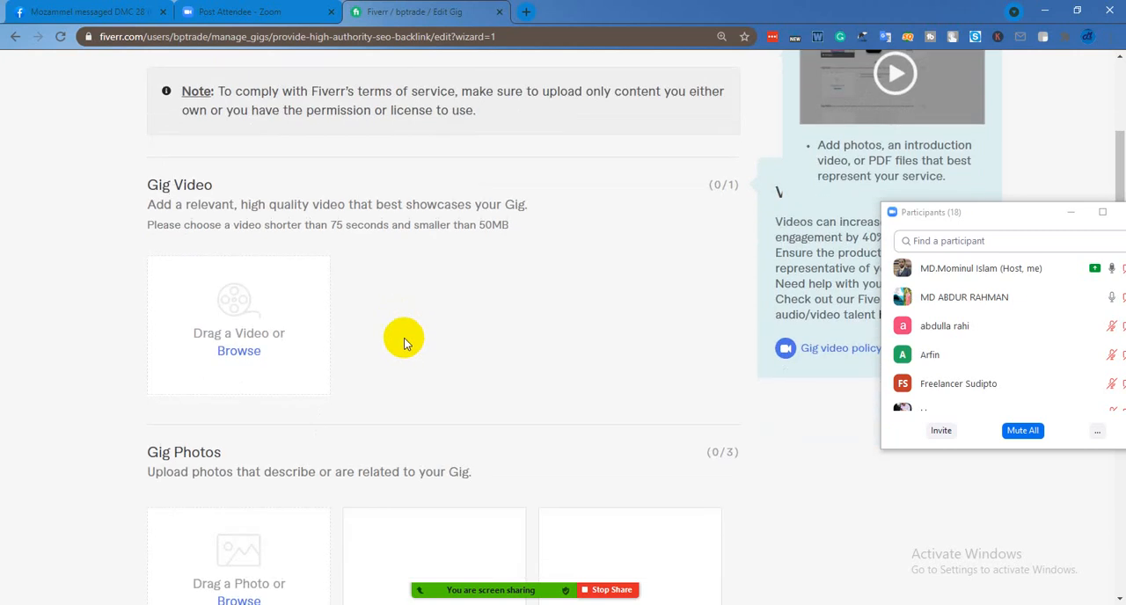
scroll(431, 368, "down", 3)
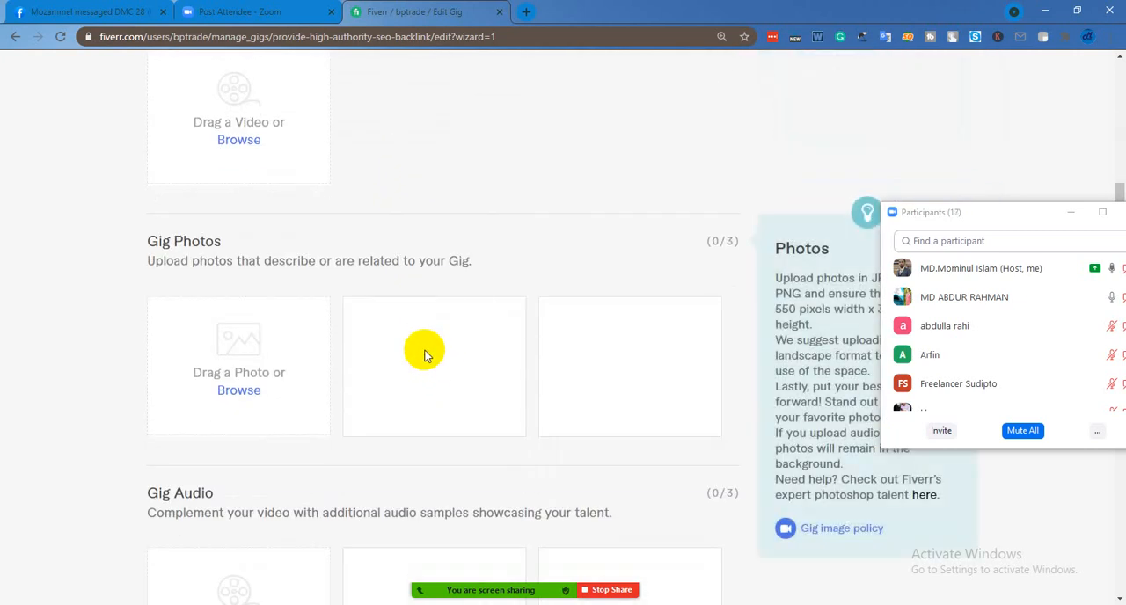
scroll(422, 352, "down", 1)
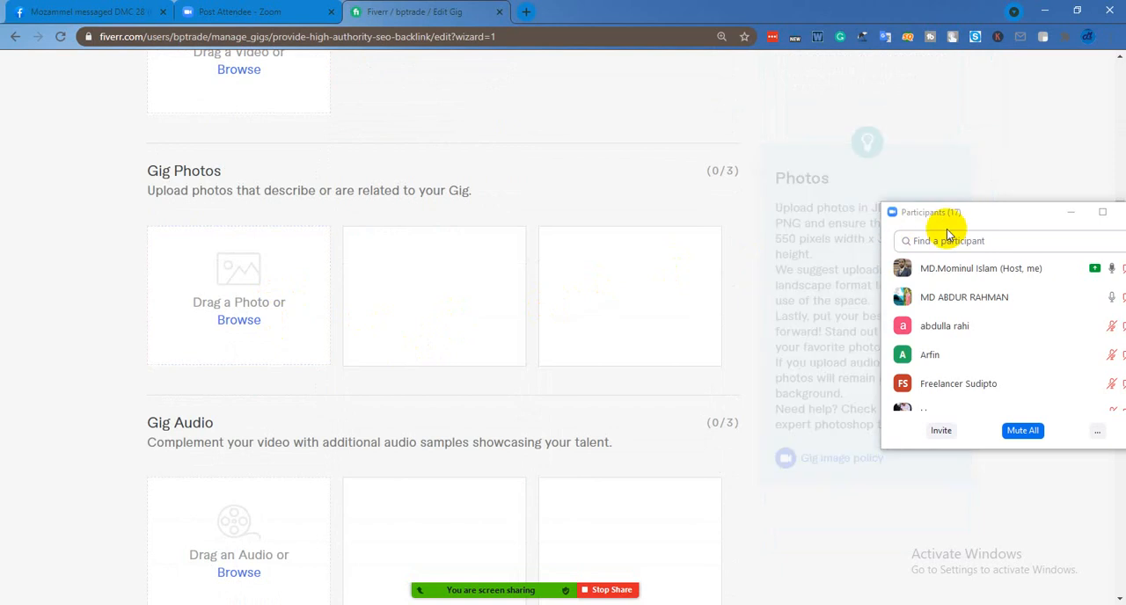
Start adding the first gig photo and browse to the "seo pro pic" folder in Downloads
left_click(248, 323)
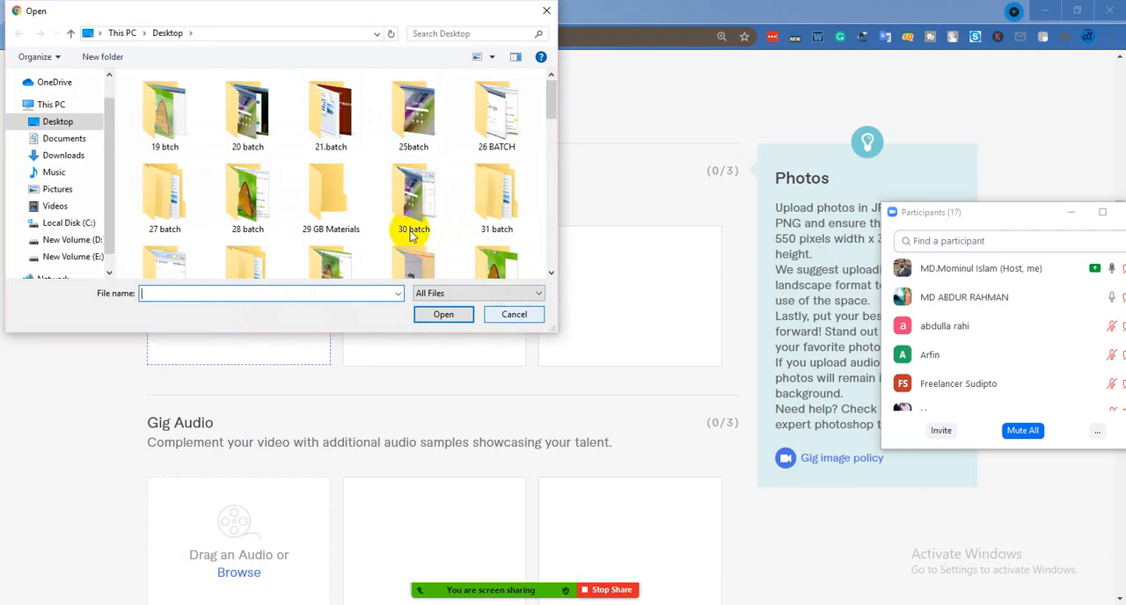
scroll(387, 211, "down", 3)
scroll(392, 220, "up", 3)
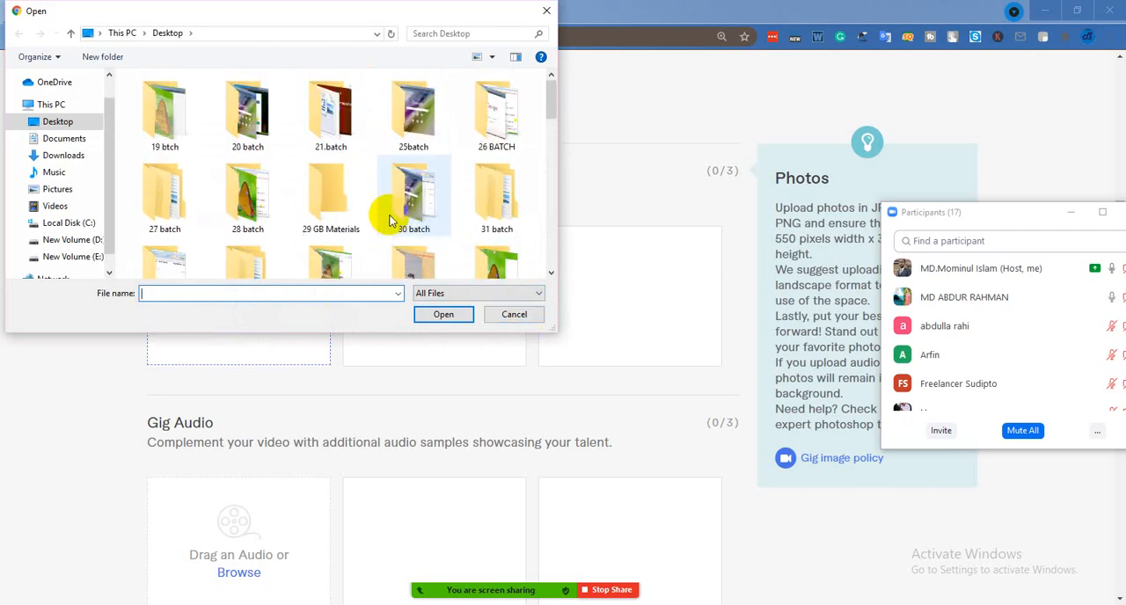
left_click(74, 155)
scroll(370, 172, "down", 1)
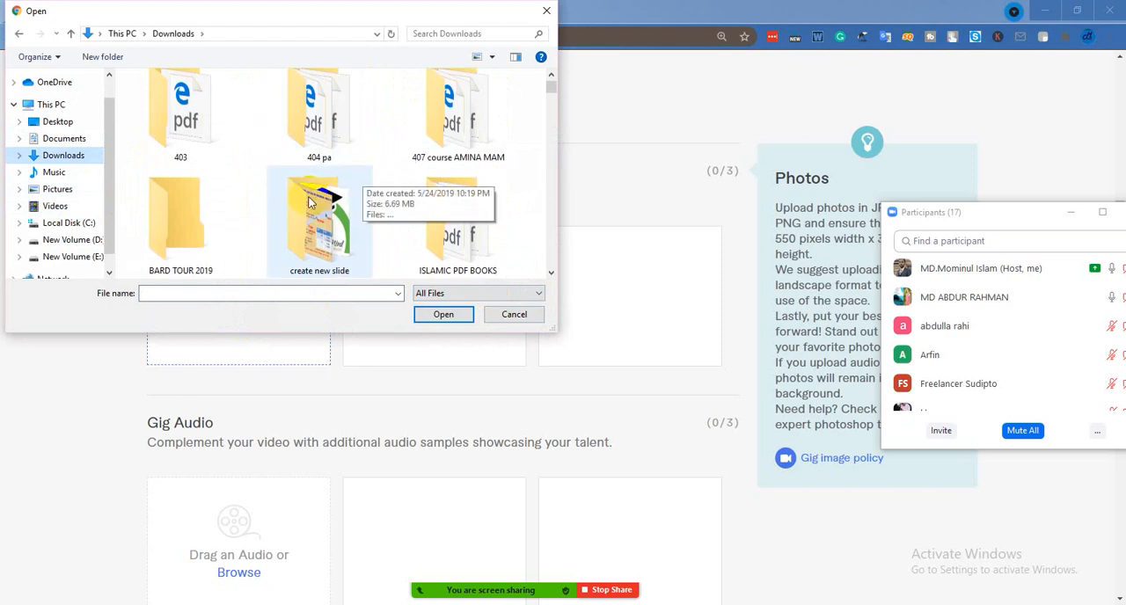
scroll(335, 198, "down", 3)
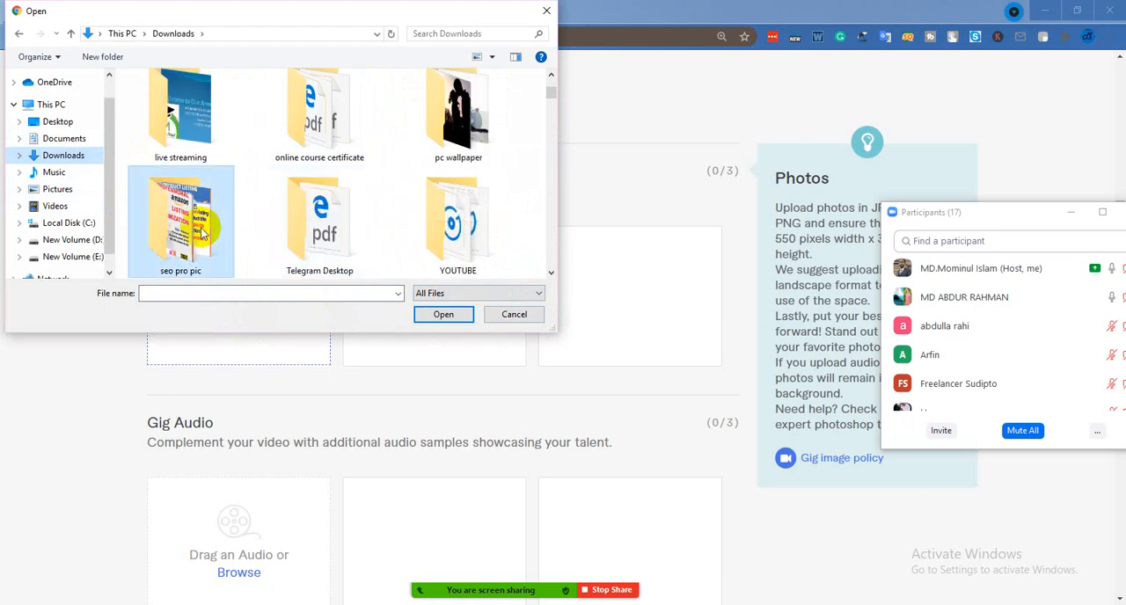
double_click(181, 220)
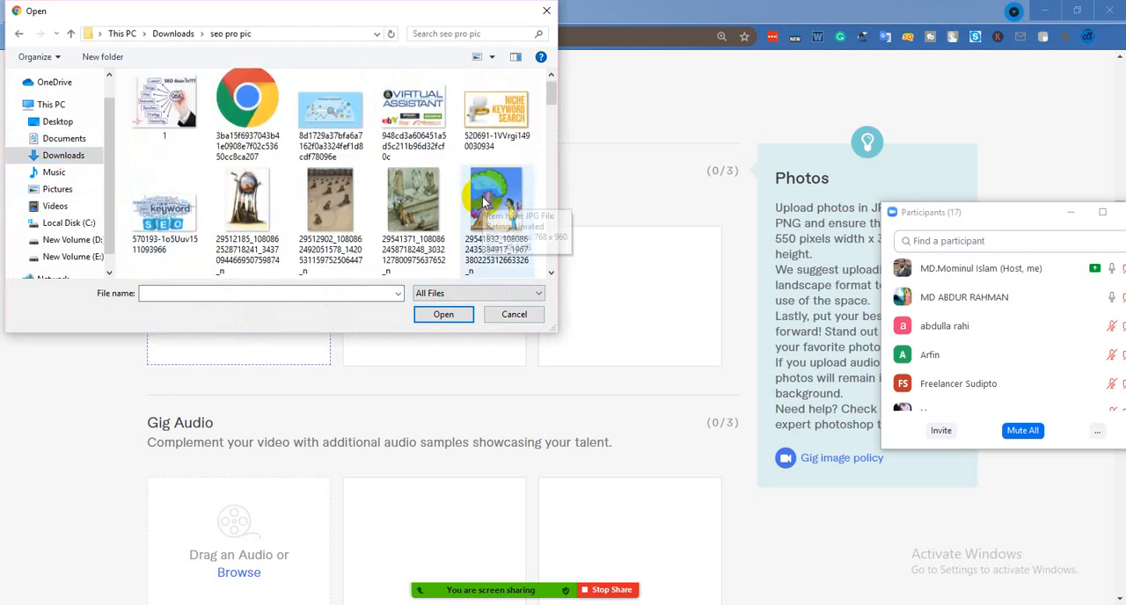
Find the image SEO-Image-21 in the folder and upload it as the first gig photo
scroll(482, 203, "down", 3)
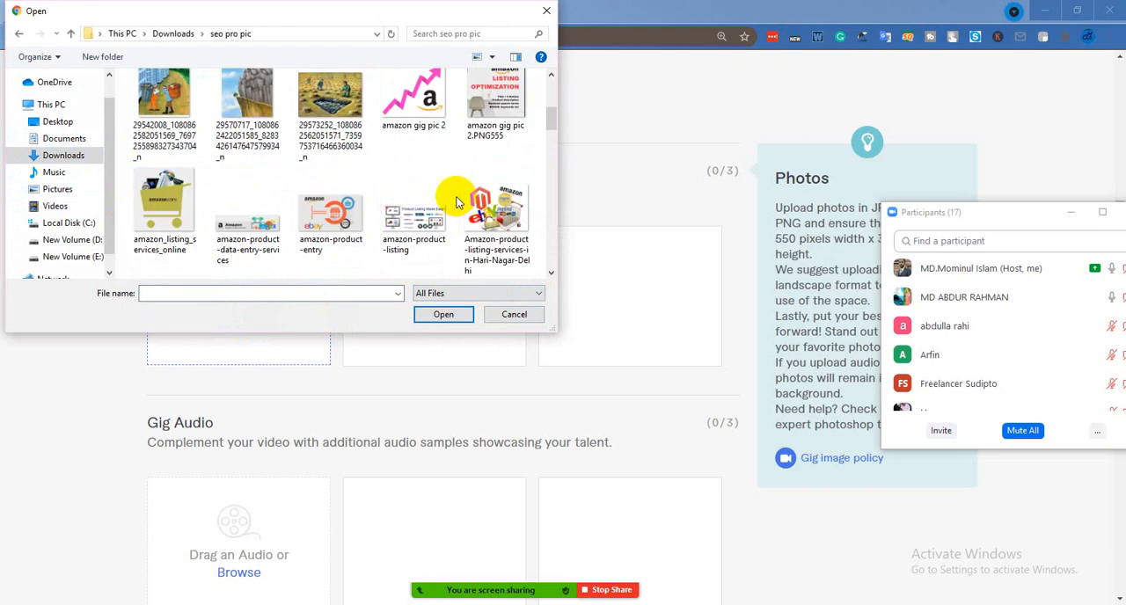
scroll(455, 202, "down", 1)
scroll(456, 203, "down", 1)
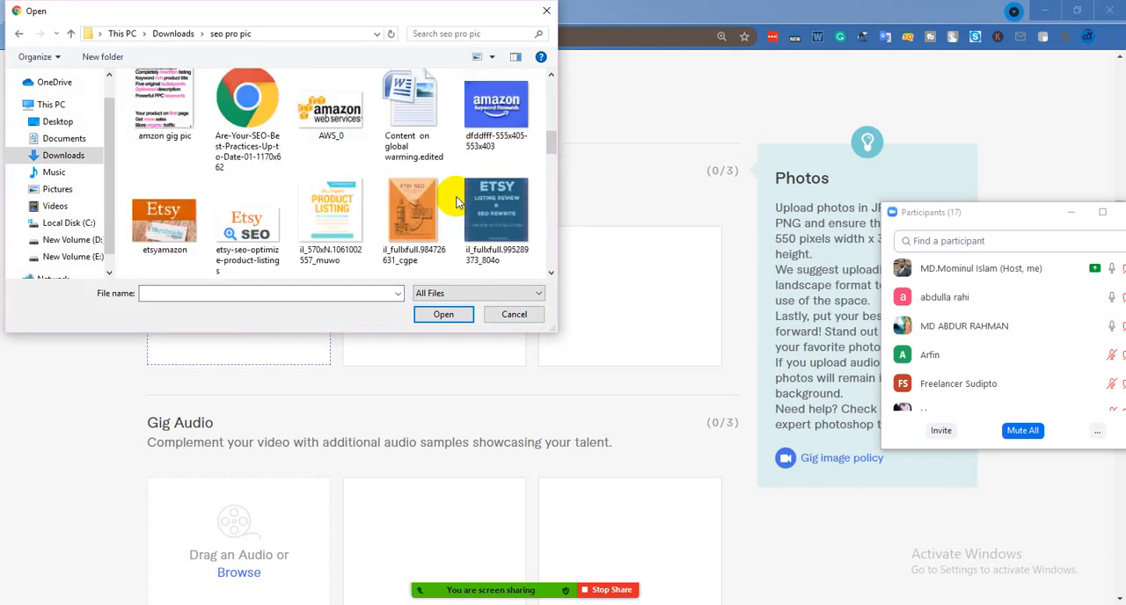
scroll(456, 202, "down", 1)
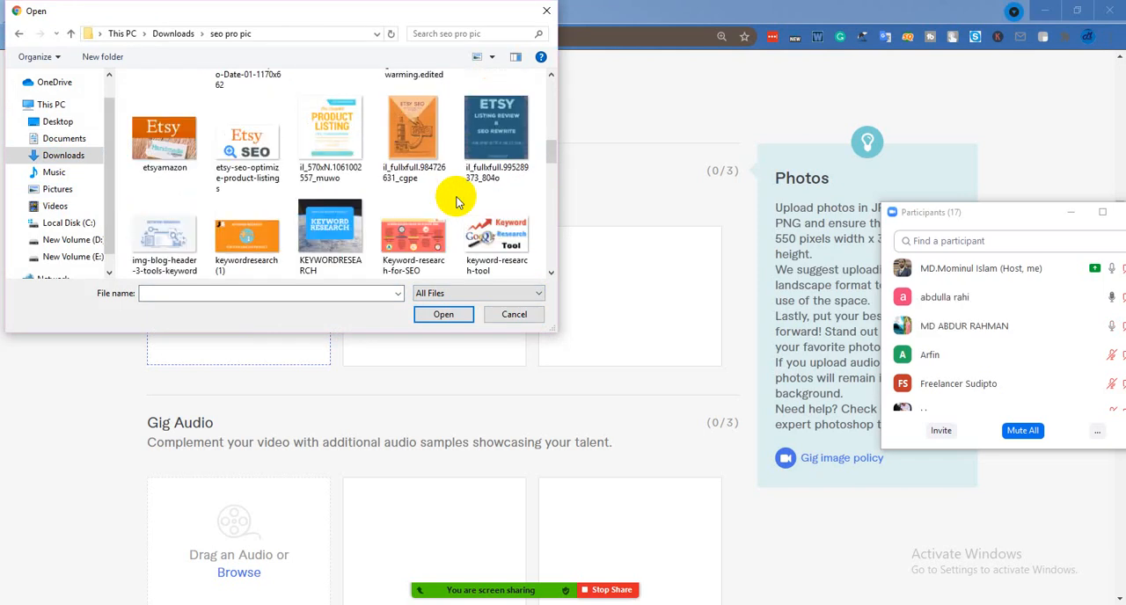
scroll(456, 202, "down", 1)
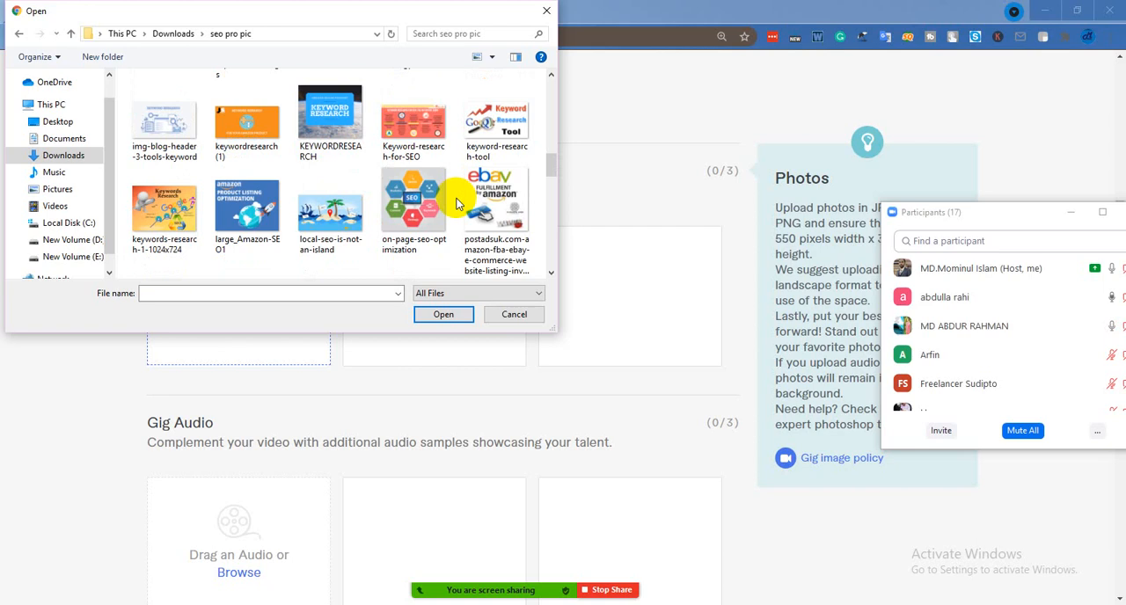
scroll(456, 202, "down", 1)
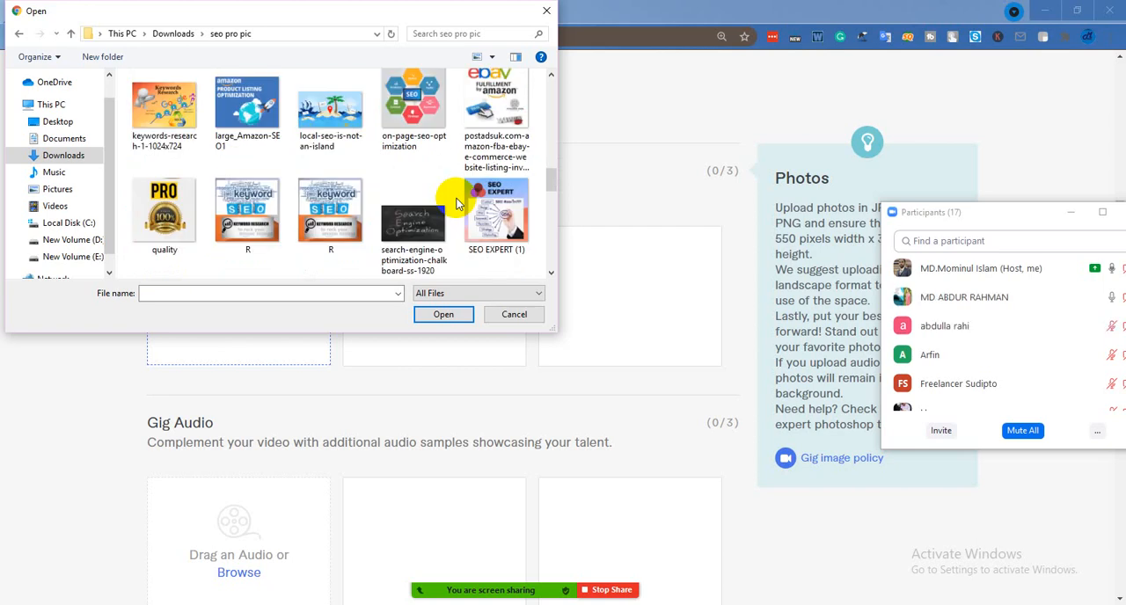
scroll(456, 203, "down", 1)
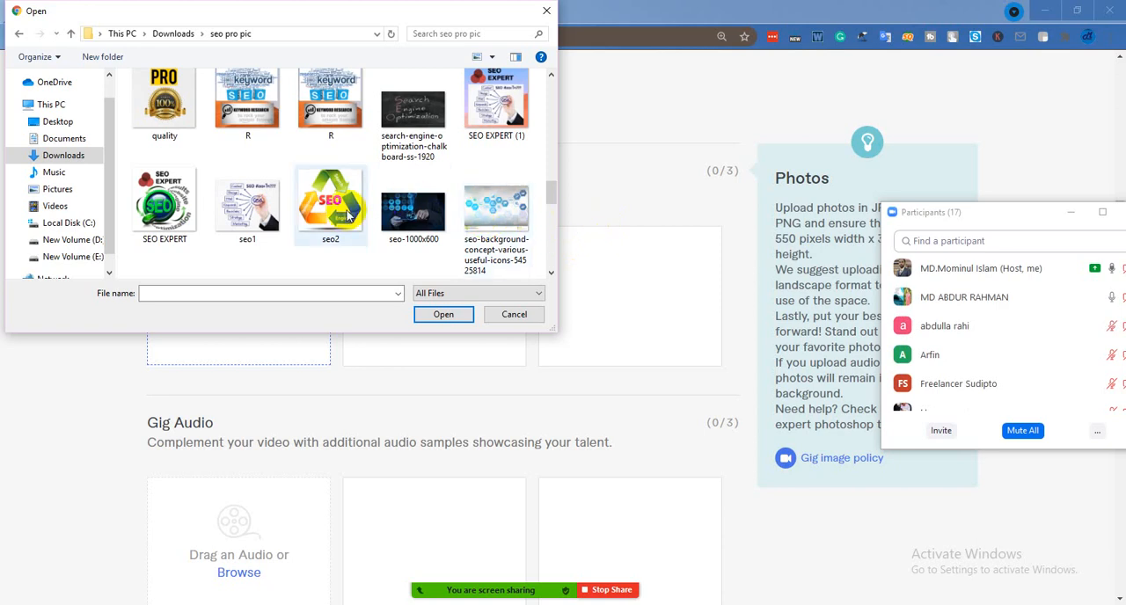
scroll(344, 212, "down", 2)
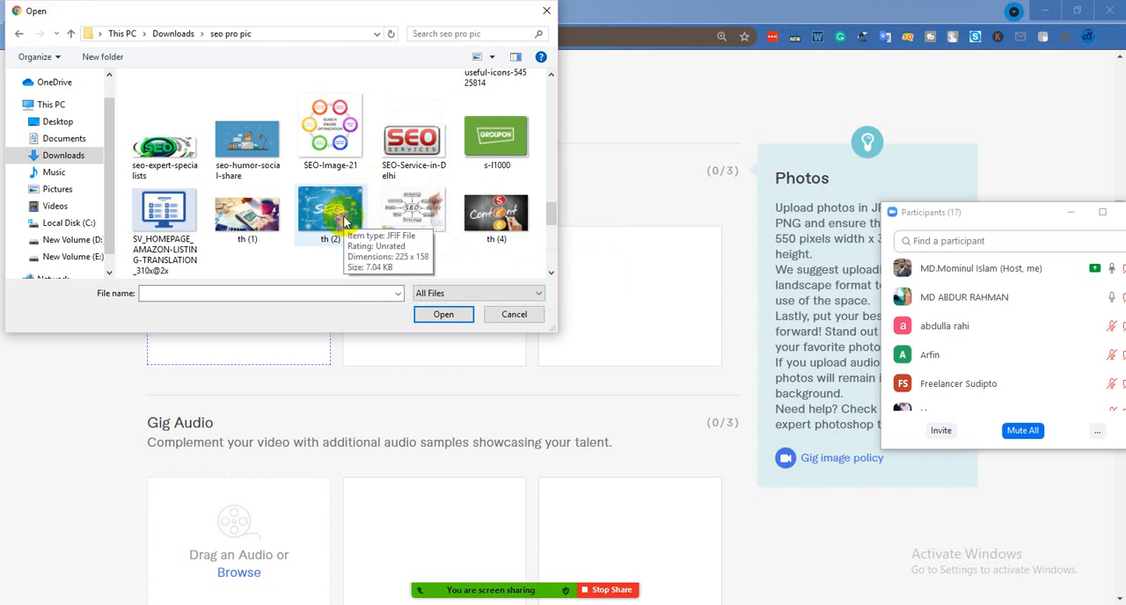
scroll(344, 222, "down", 1)
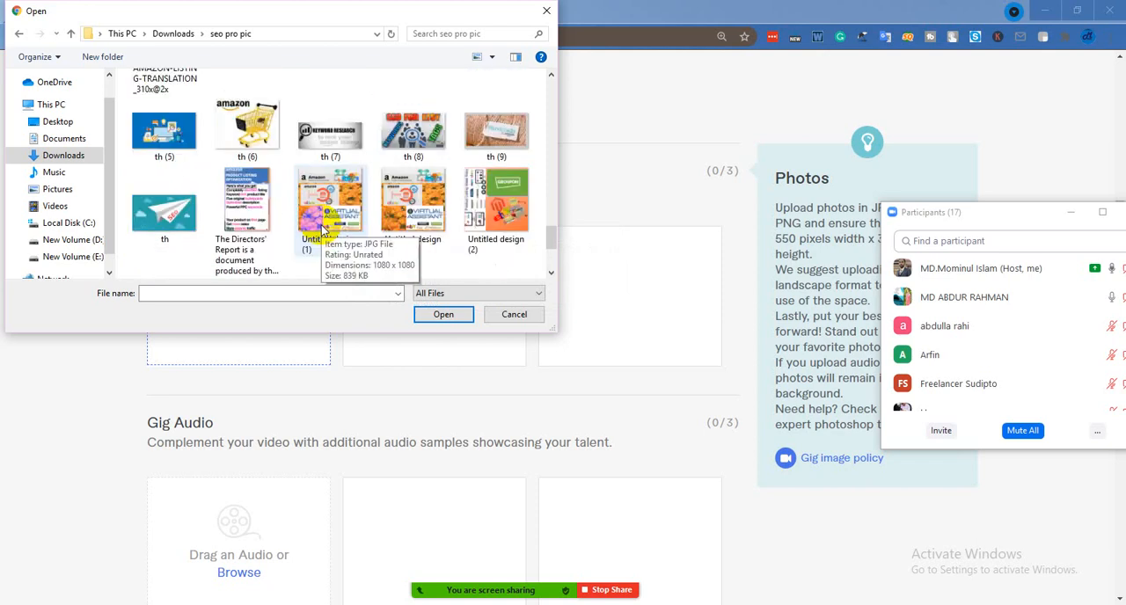
scroll(322, 227, "down", 1)
scroll(321, 225, "up", 2)
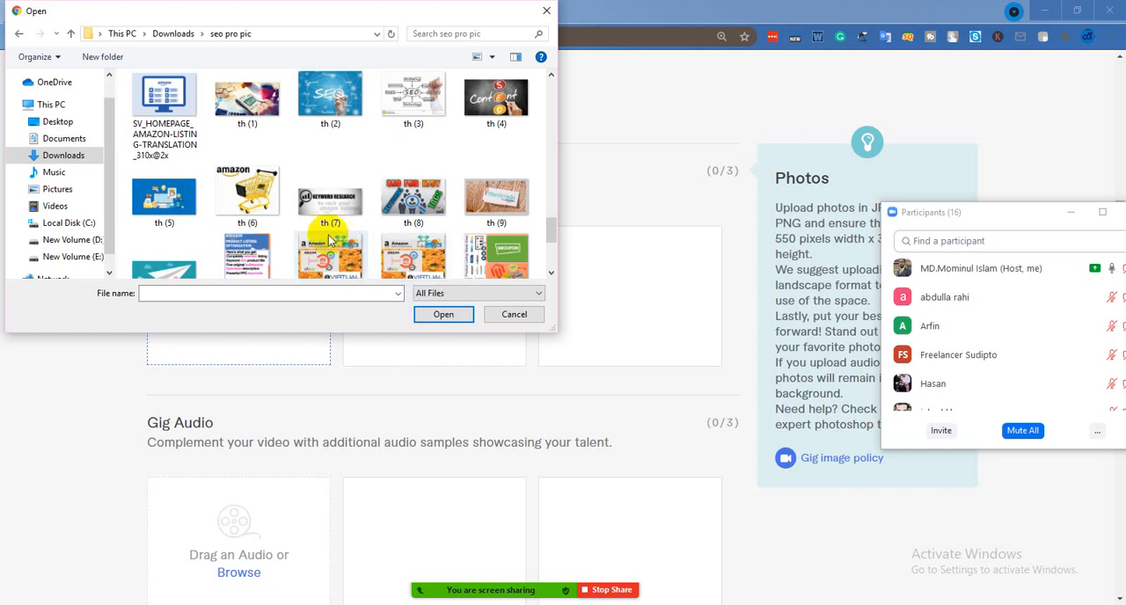
scroll(324, 235, "up", 2)
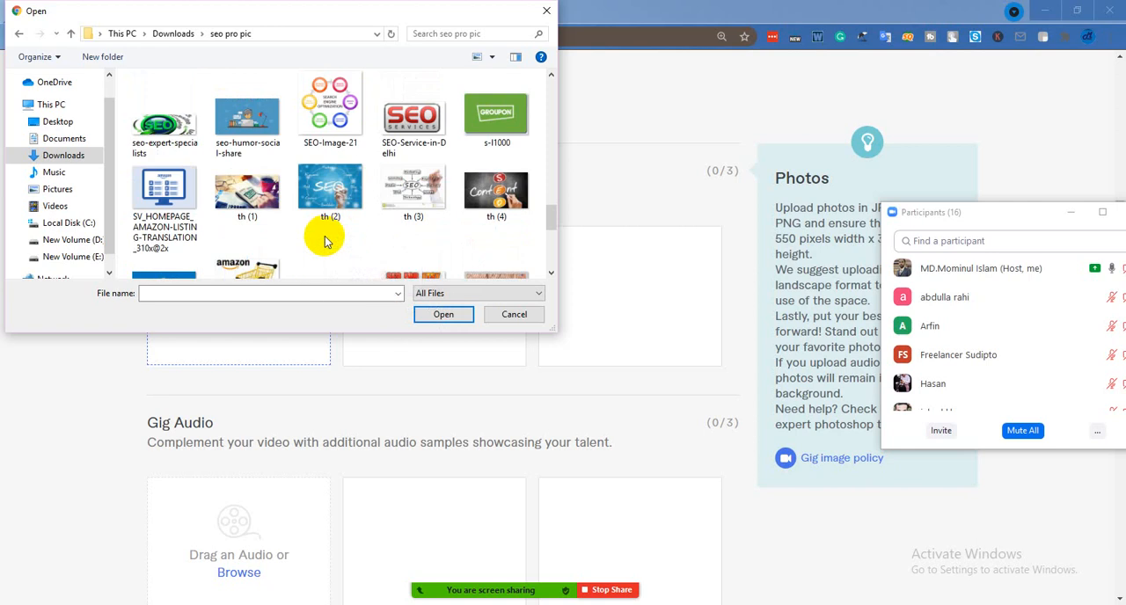
left_click(339, 124)
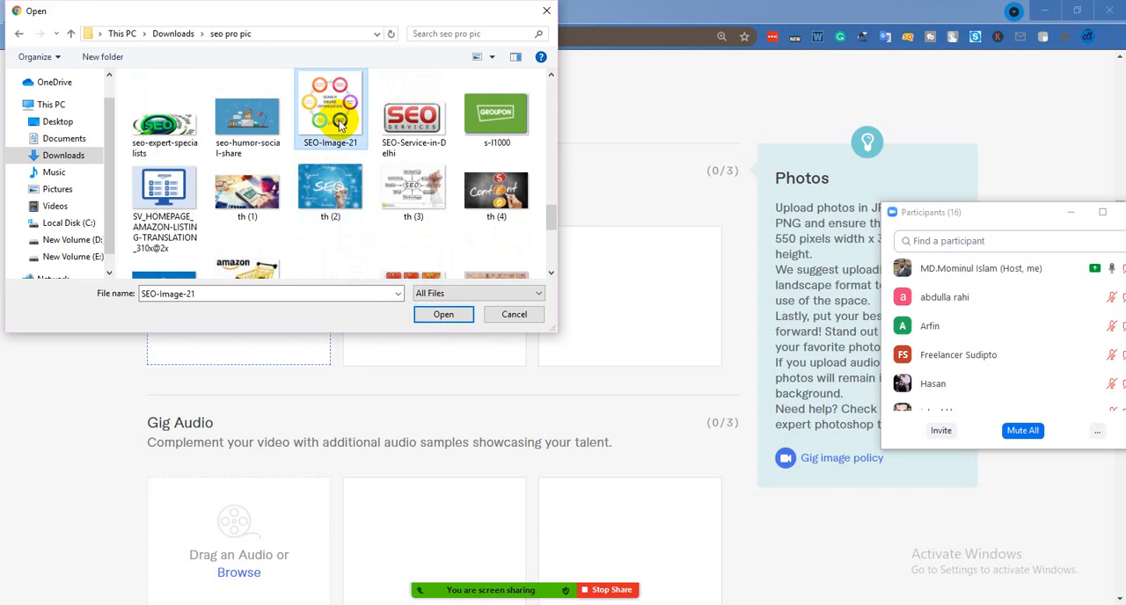
left_click(443, 314)
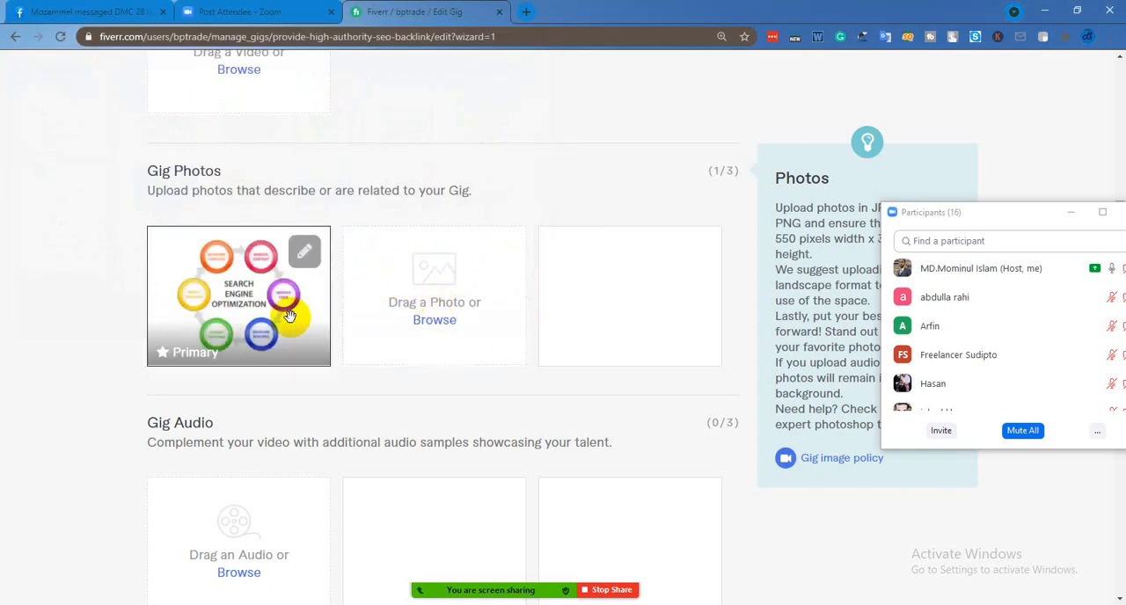
Try to upload the image "th (3)" from the "seo pro pic" folder as the second gig photo
left_click(444, 322)
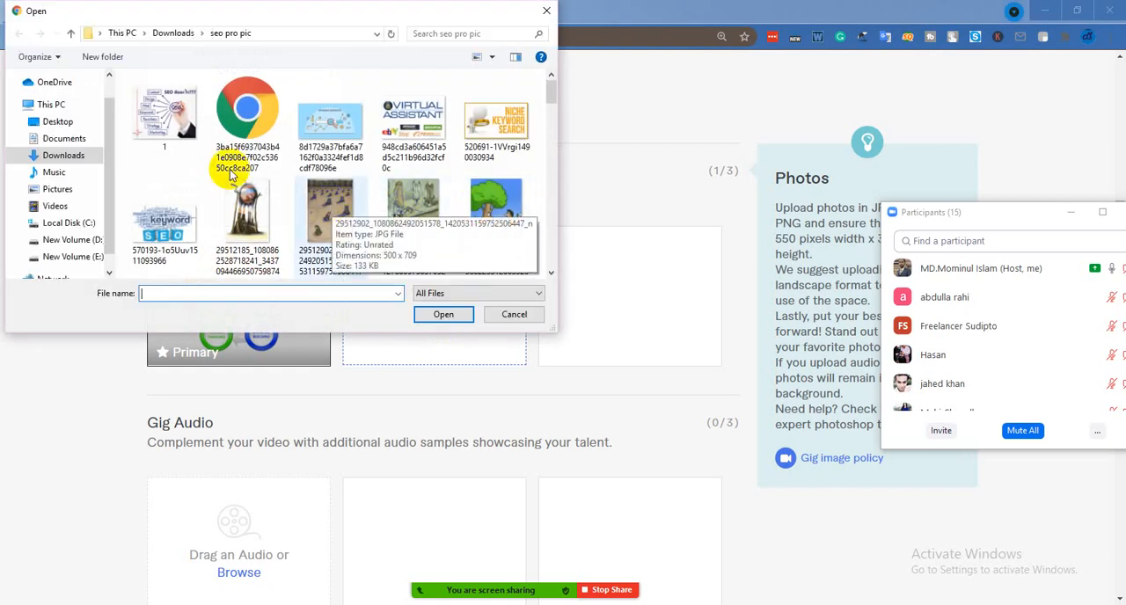
scroll(163, 128, "down", 1)
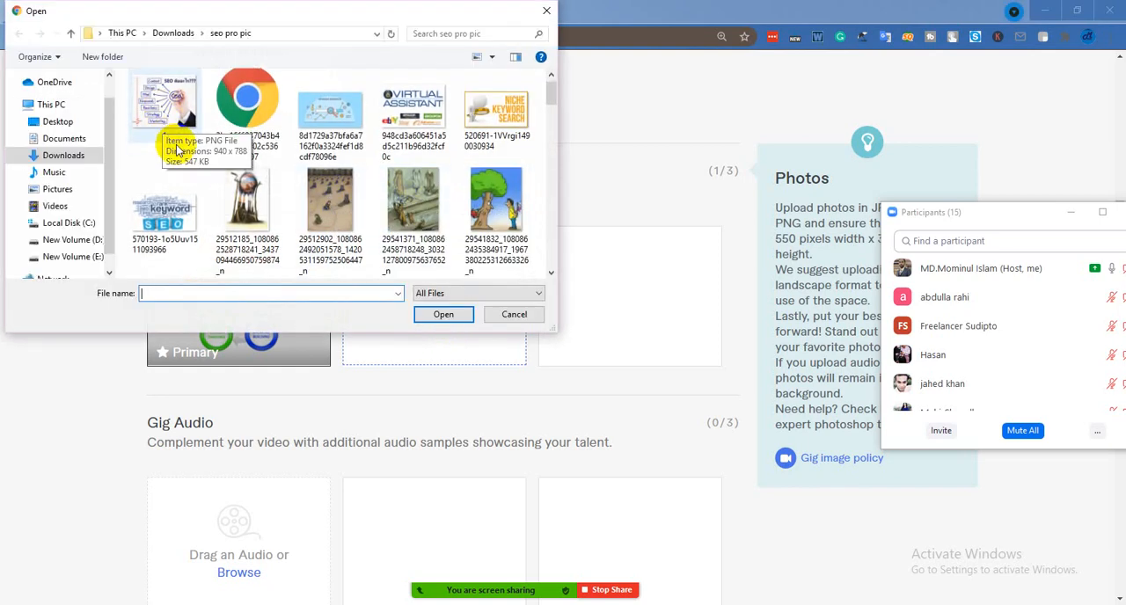
scroll(176, 201, "down", 5)
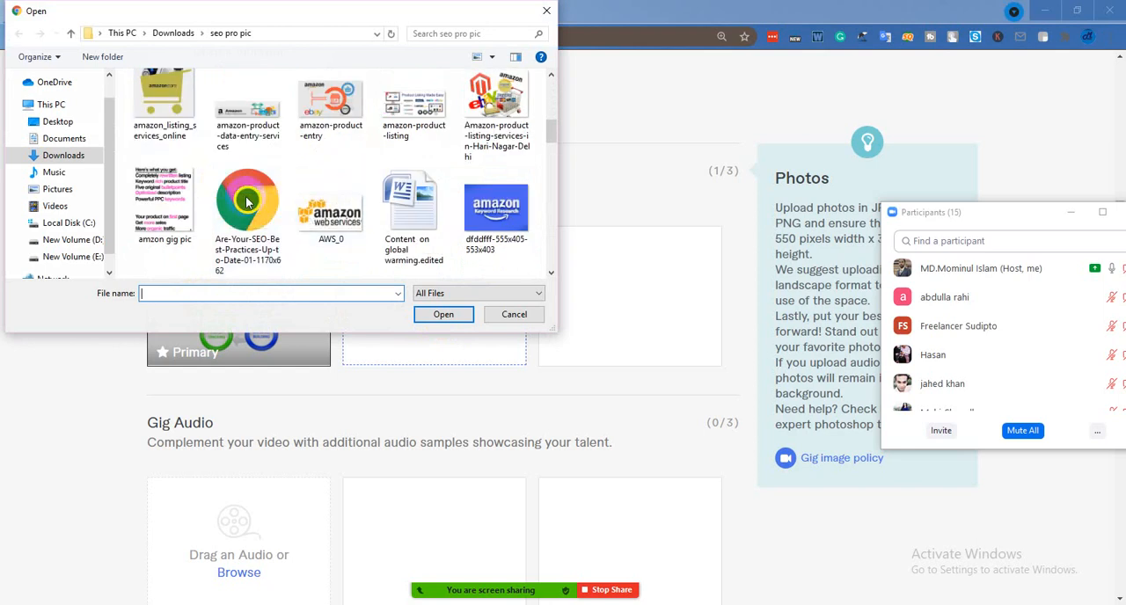
scroll(297, 207, "down", 3)
scroll(298, 214, "down", 1)
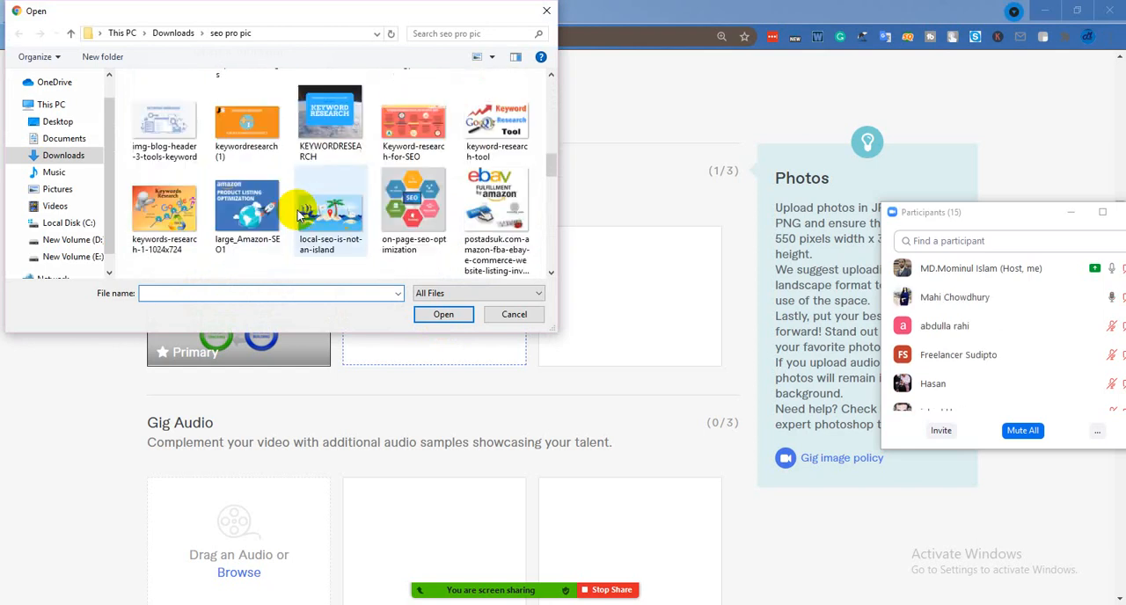
scroll(300, 214, "down", 1)
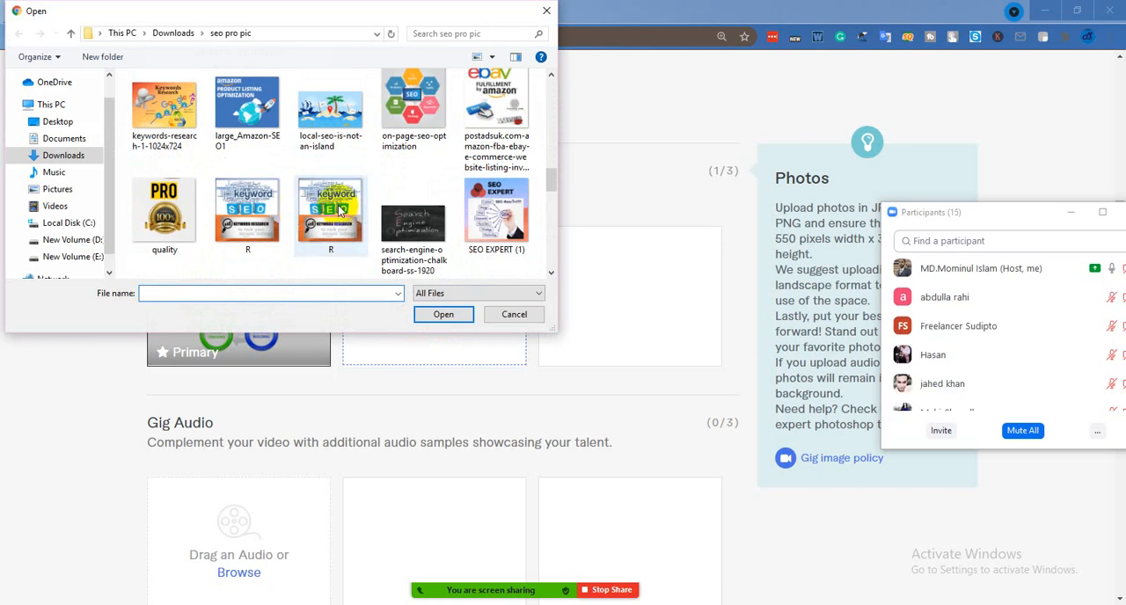
scroll(340, 210, "down", 1)
scroll(340, 209, "down", 1)
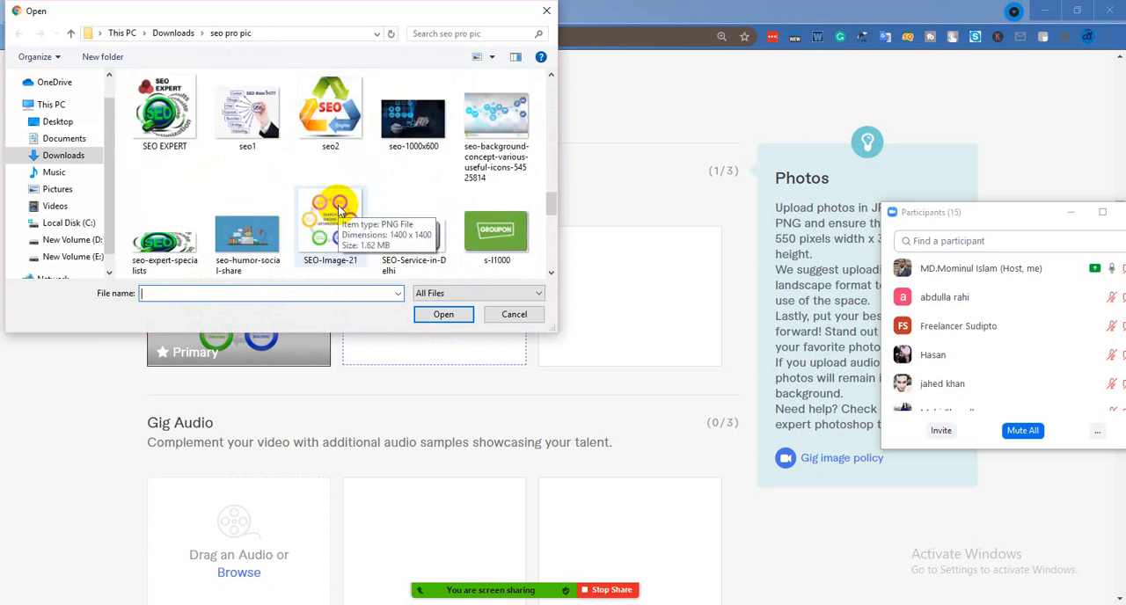
scroll(339, 209, "down", 1)
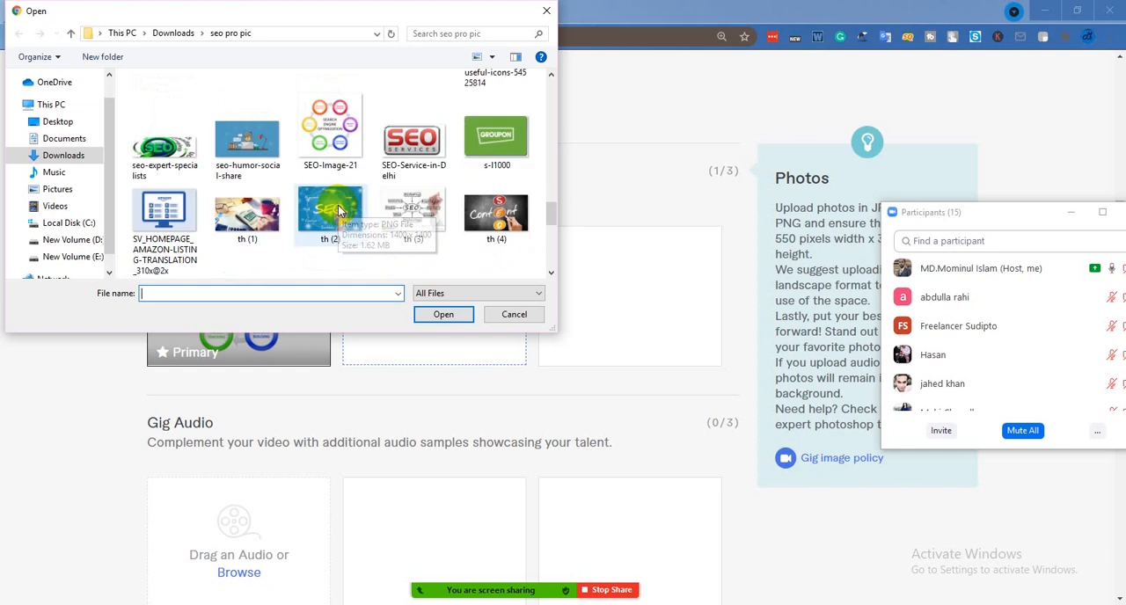
left_click(413, 210)
left_click(451, 317)
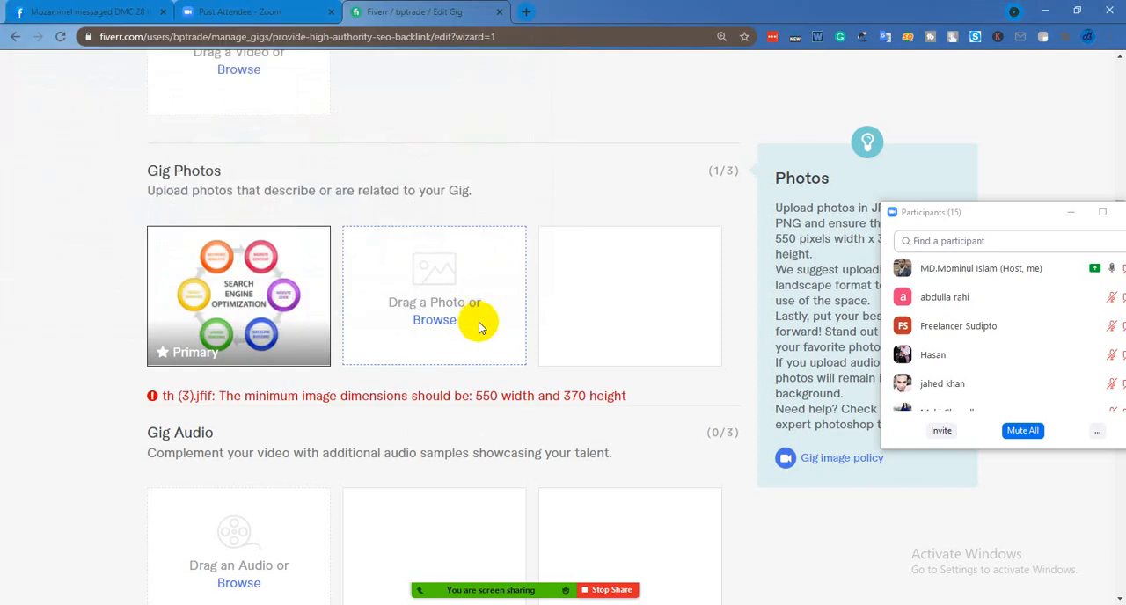
Upload the image seo-background-concept-various-useful-icons-54525814 as the second gig photo
left_click(434, 320)
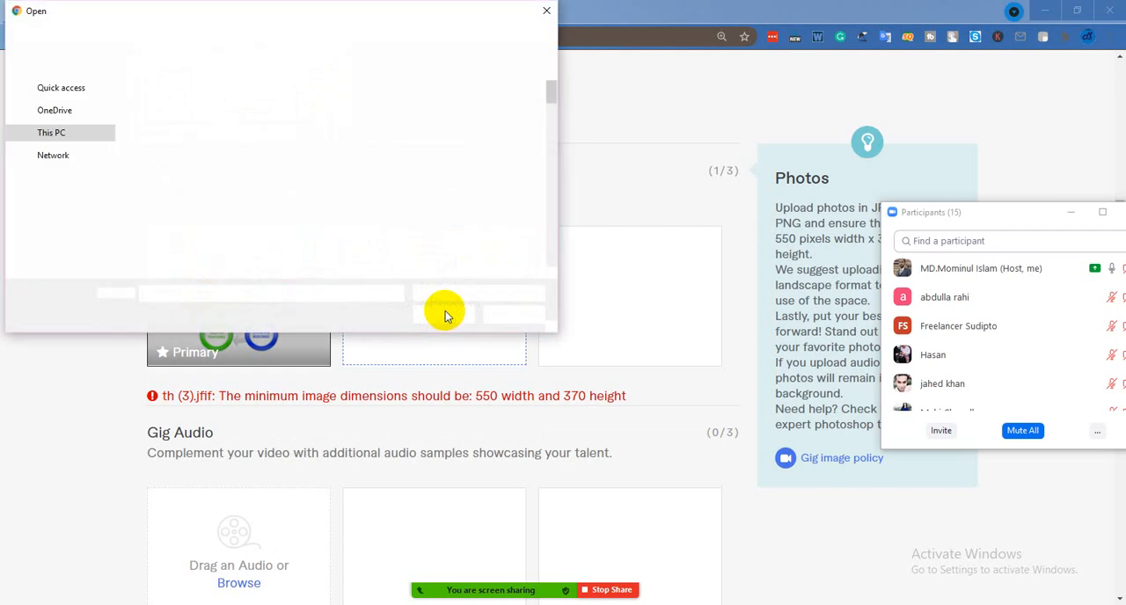
scroll(413, 203, "down", 1)
scroll(418, 199, "down", 5)
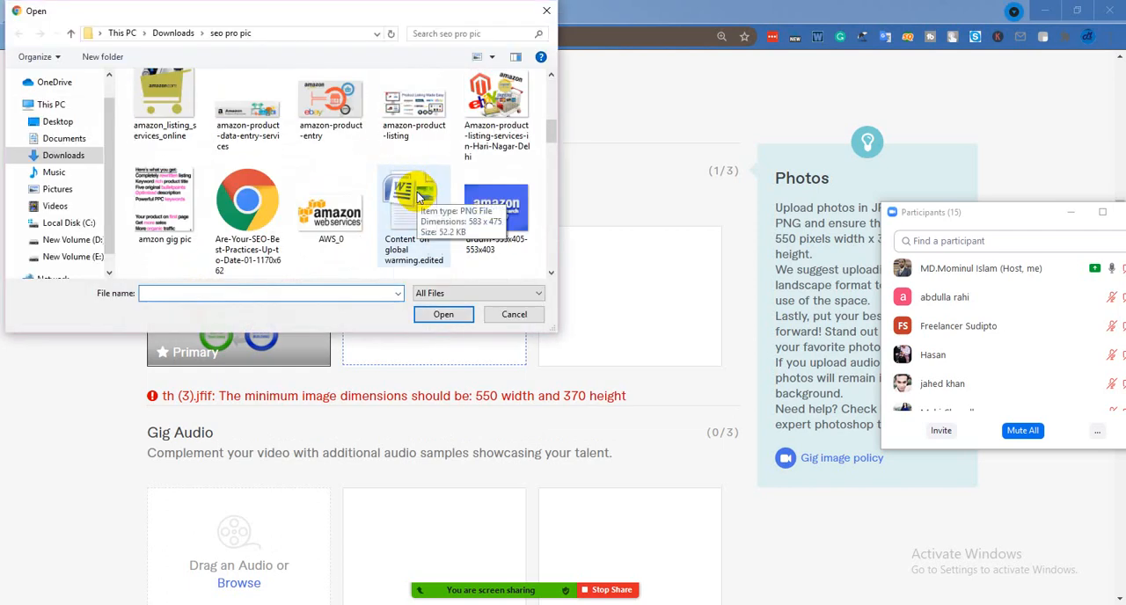
scroll(419, 198, "down", 1)
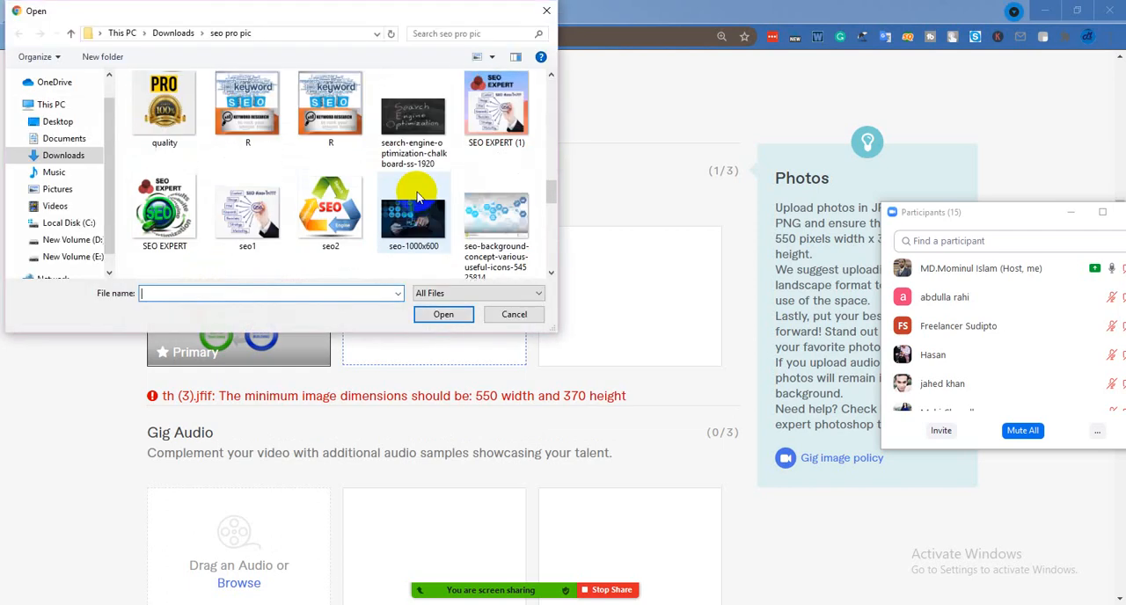
scroll(419, 199, "up", 1)
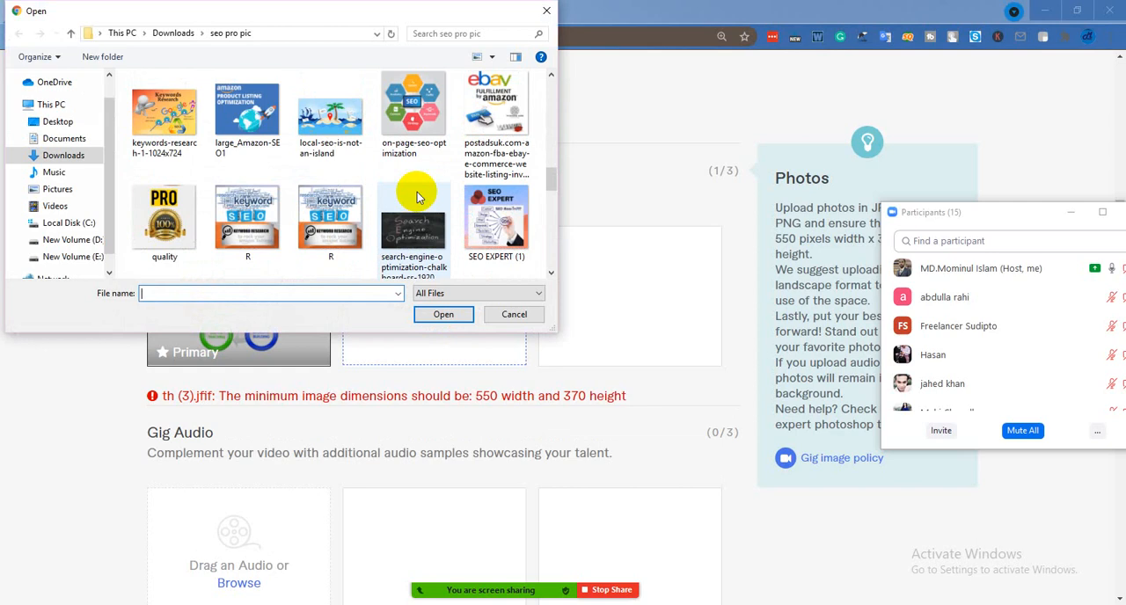
scroll(417, 196, "down", 2)
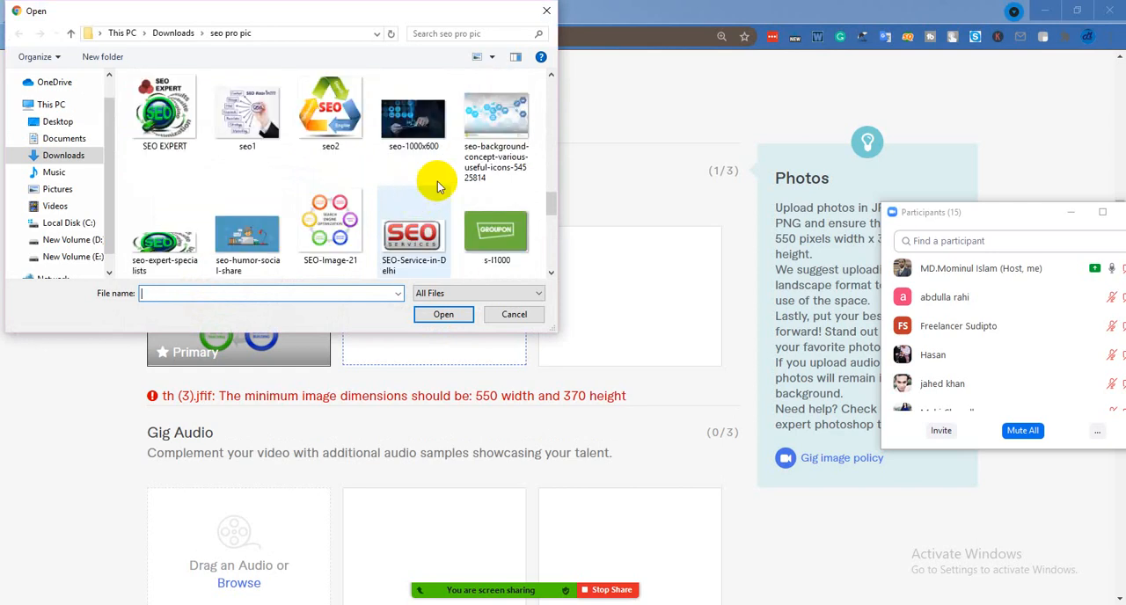
left_click(506, 138)
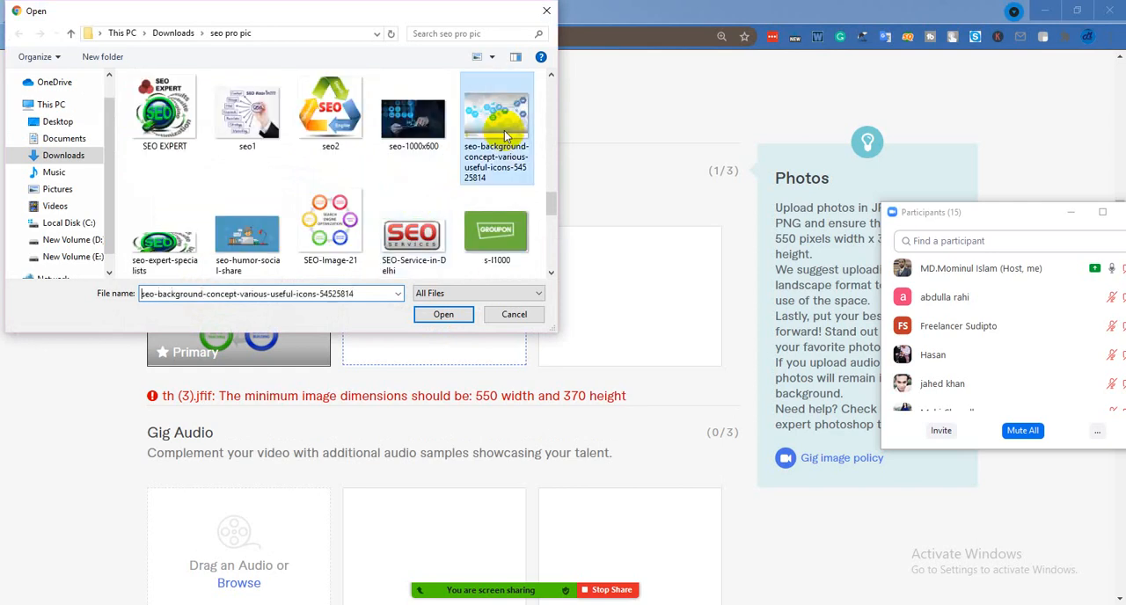
left_click(449, 318)
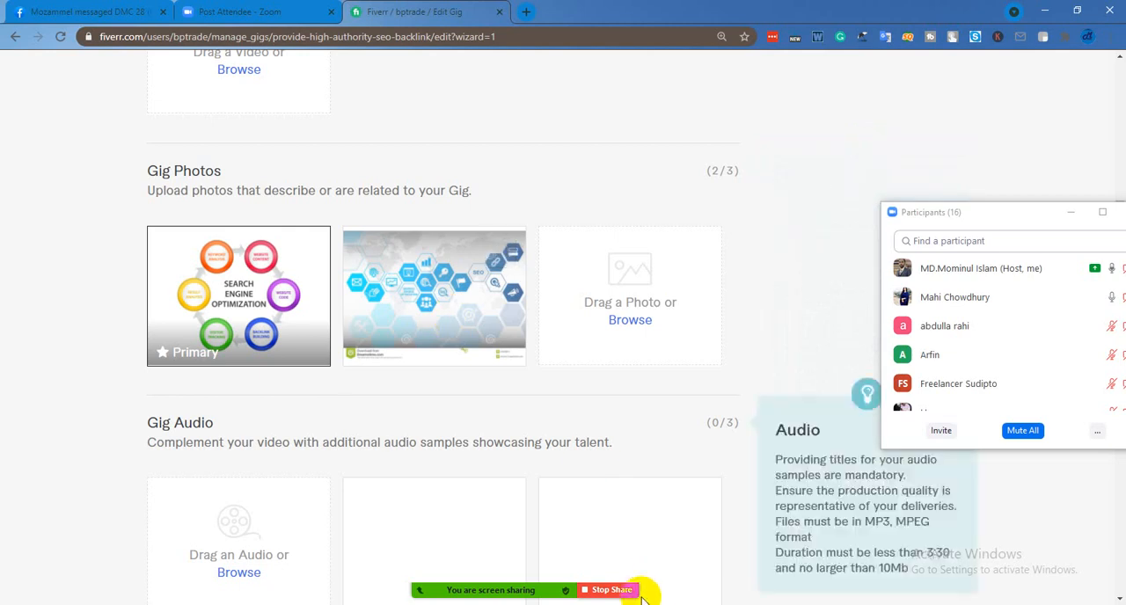
Review the Gig Photos, Gig Audio and Gig PDFs sections, then save the gallery and continue to the publish stage
scroll(516, 395, "down", 3)
scroll(284, 315, "up", 3)
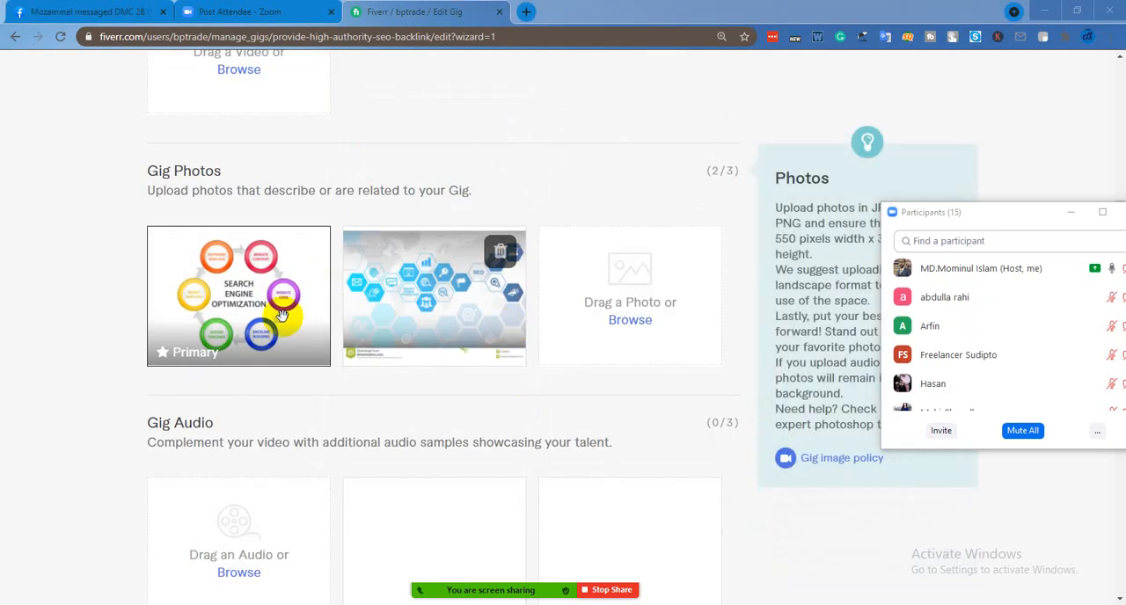
scroll(420, 329, "down", 2)
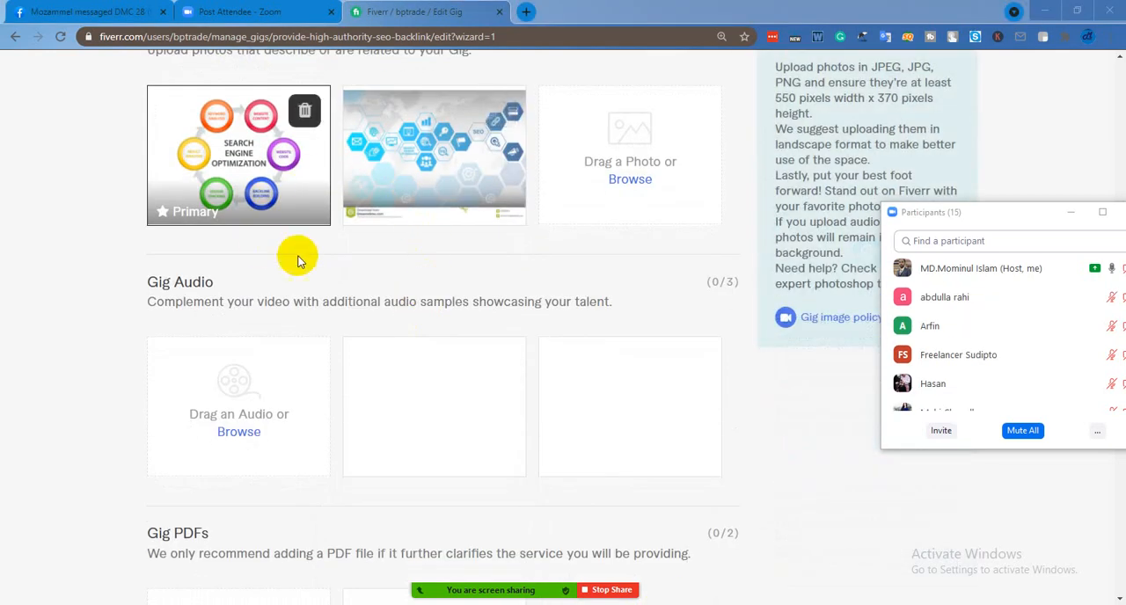
scroll(528, 237, "down", 2)
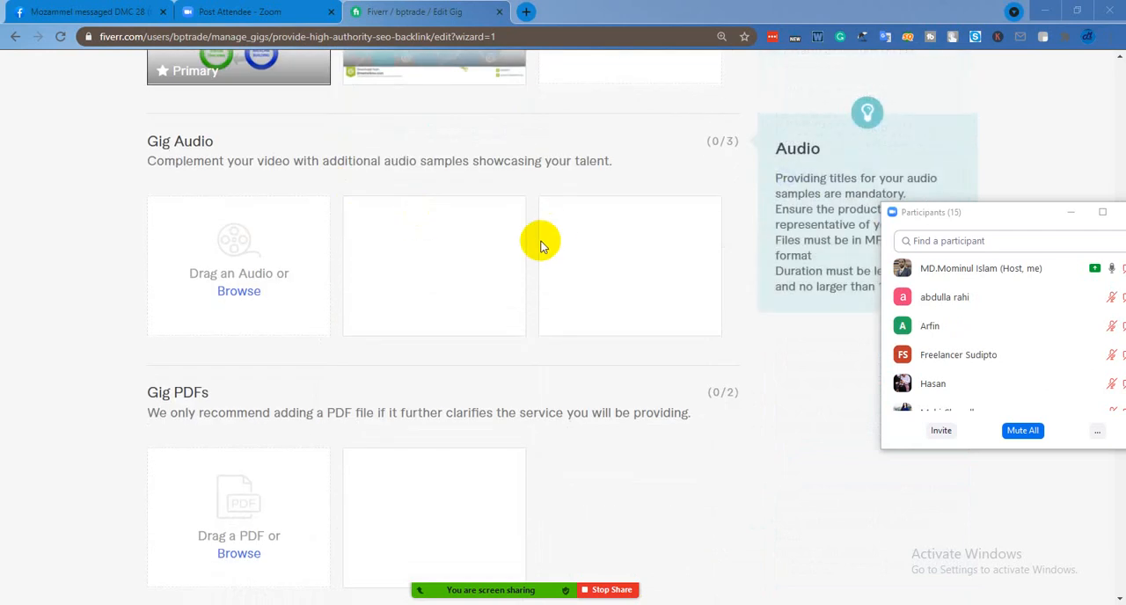
scroll(387, 343, "down", 2)
scroll(302, 344, "up", 2)
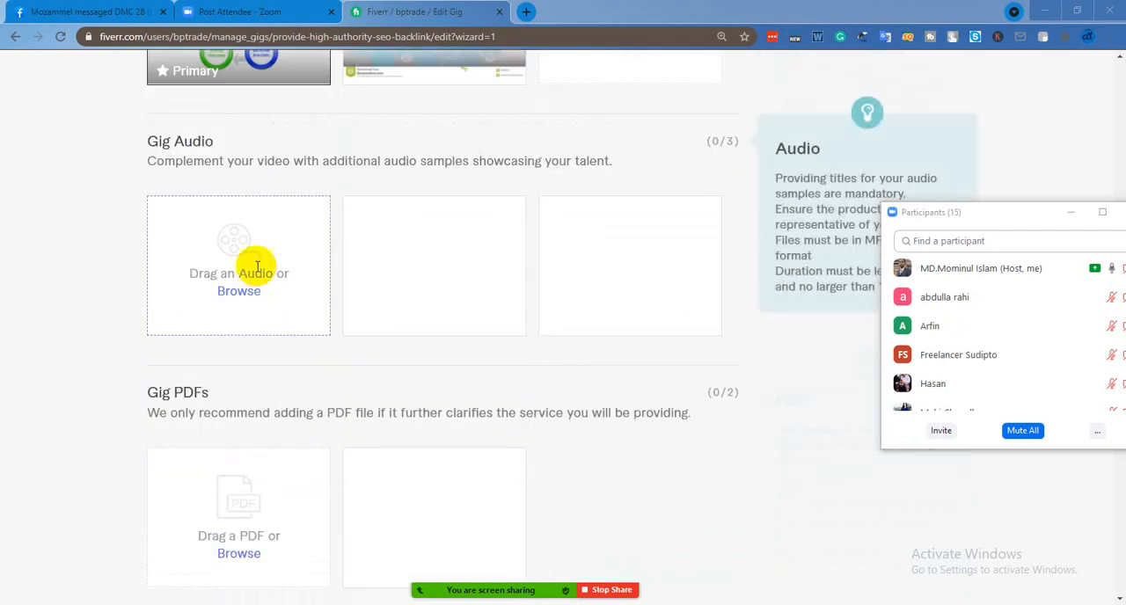
scroll(238, 545, "down", 1)
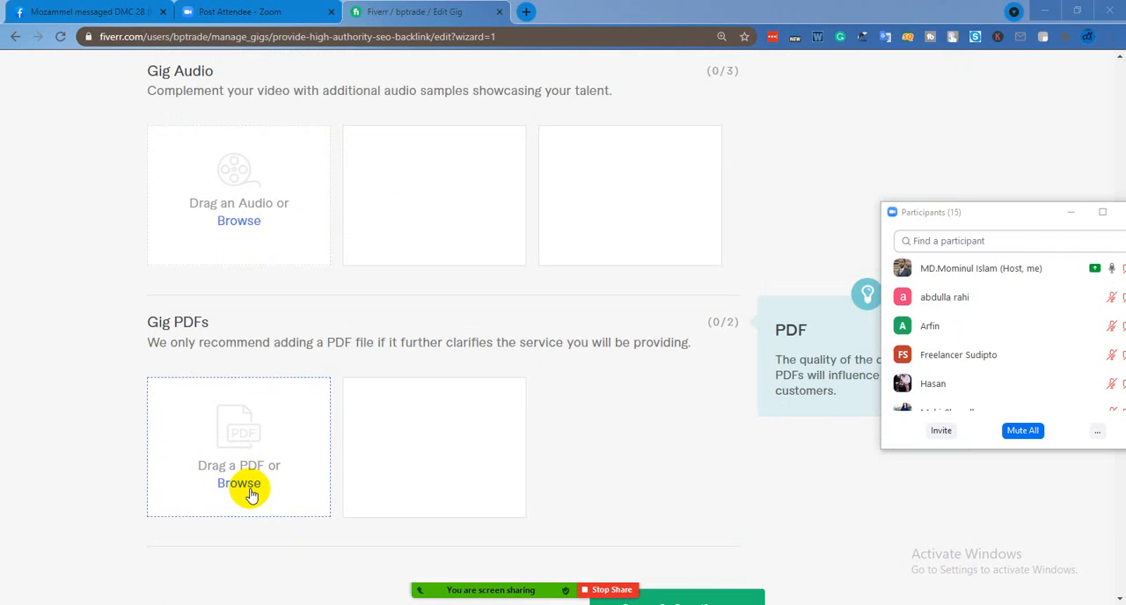
scroll(250, 494, "up", 3)
scroll(250, 494, "up", 3)
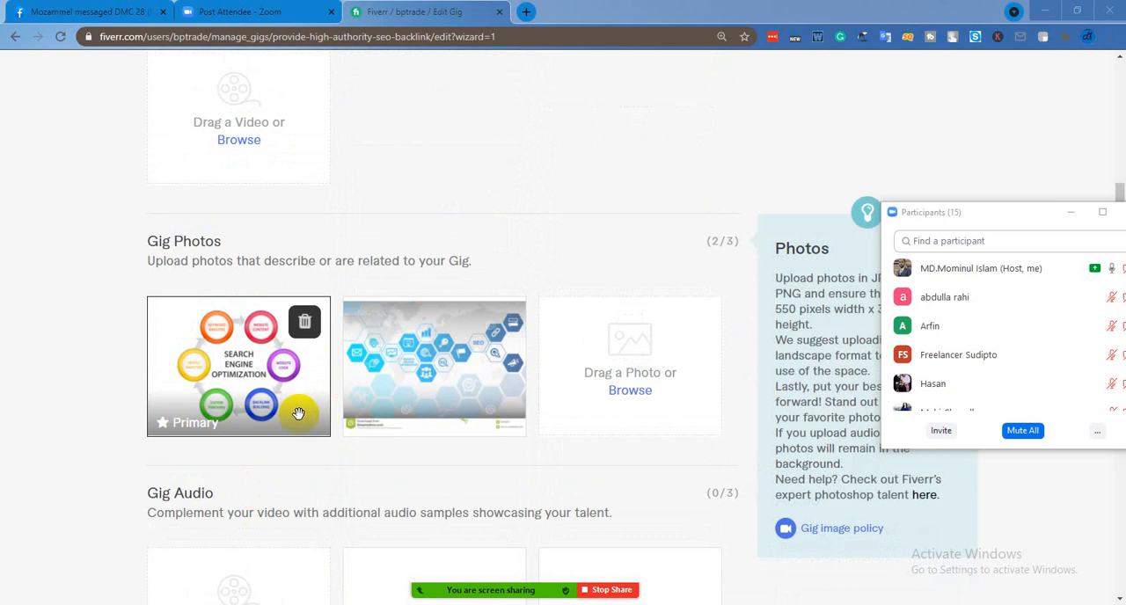
scroll(298, 413, "down", 7)
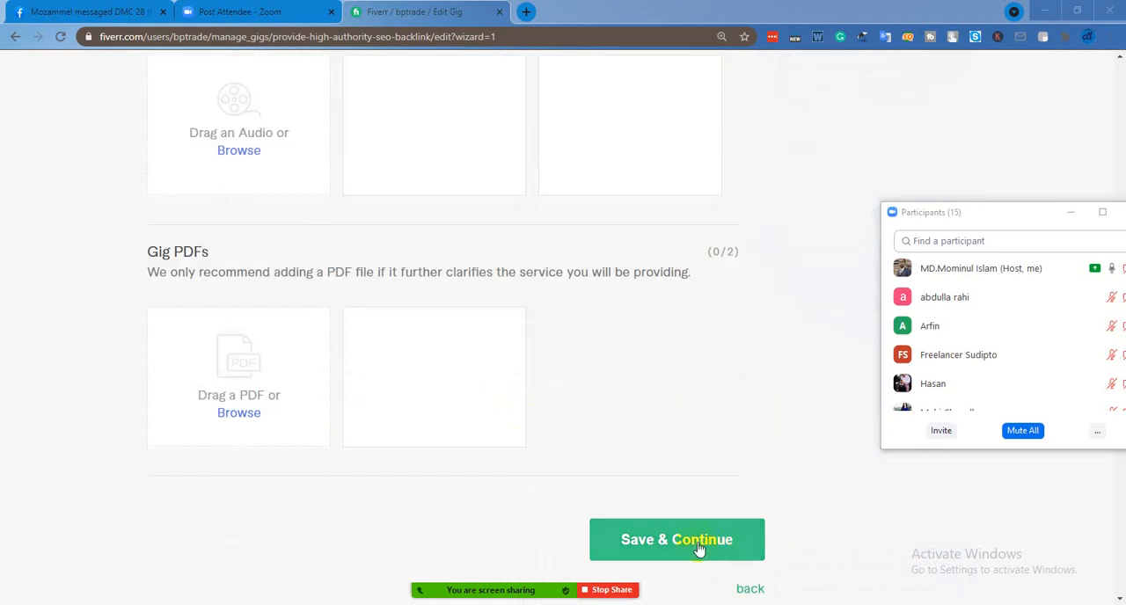
left_click(694, 542)
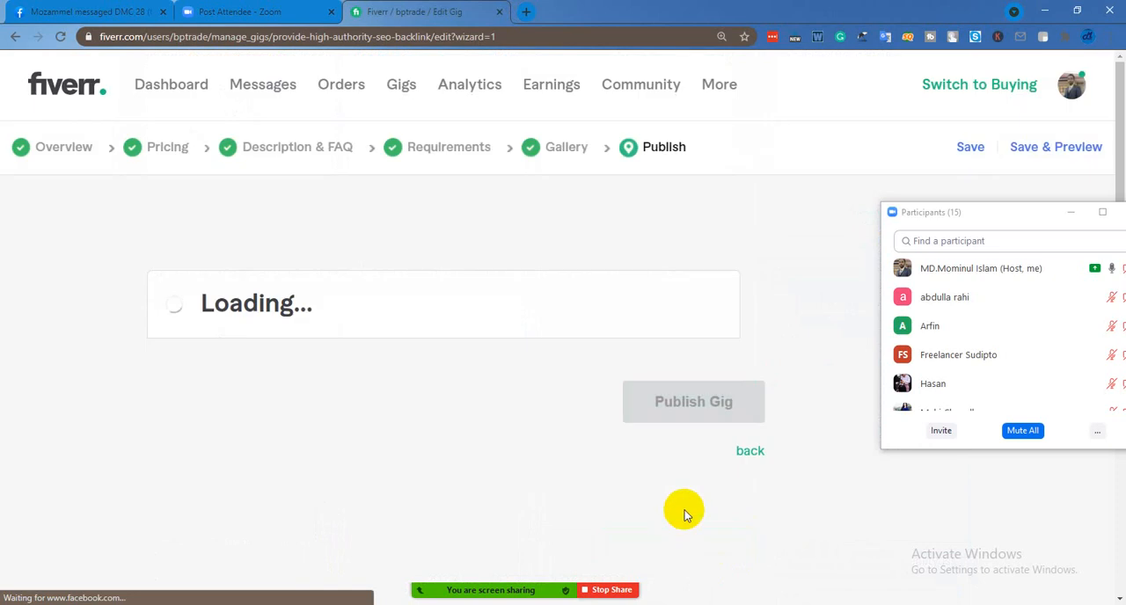
Move the Zoom participants window fully into view and publish the SEO backlink gig
scroll(702, 417, "down", 1)
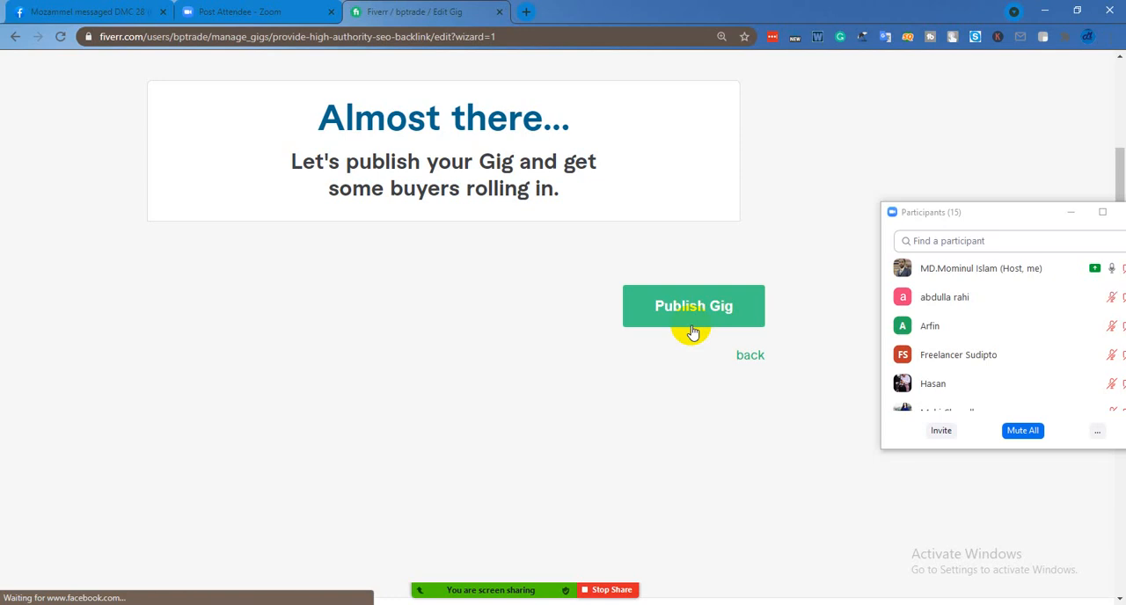
scroll(691, 332, "up", 1)
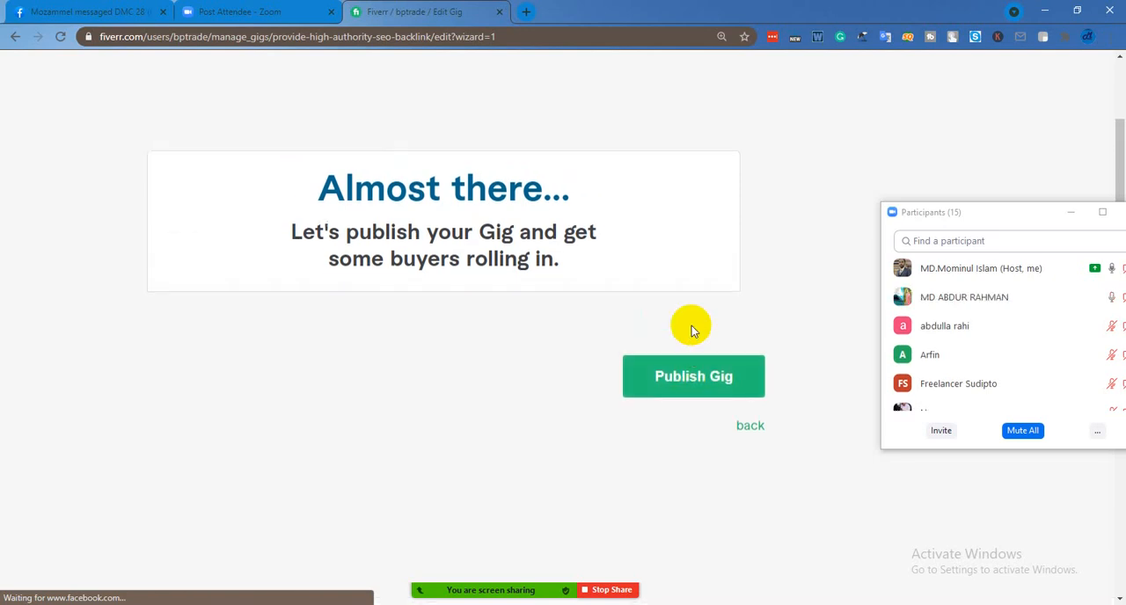
scroll(691, 330, "up", 1)
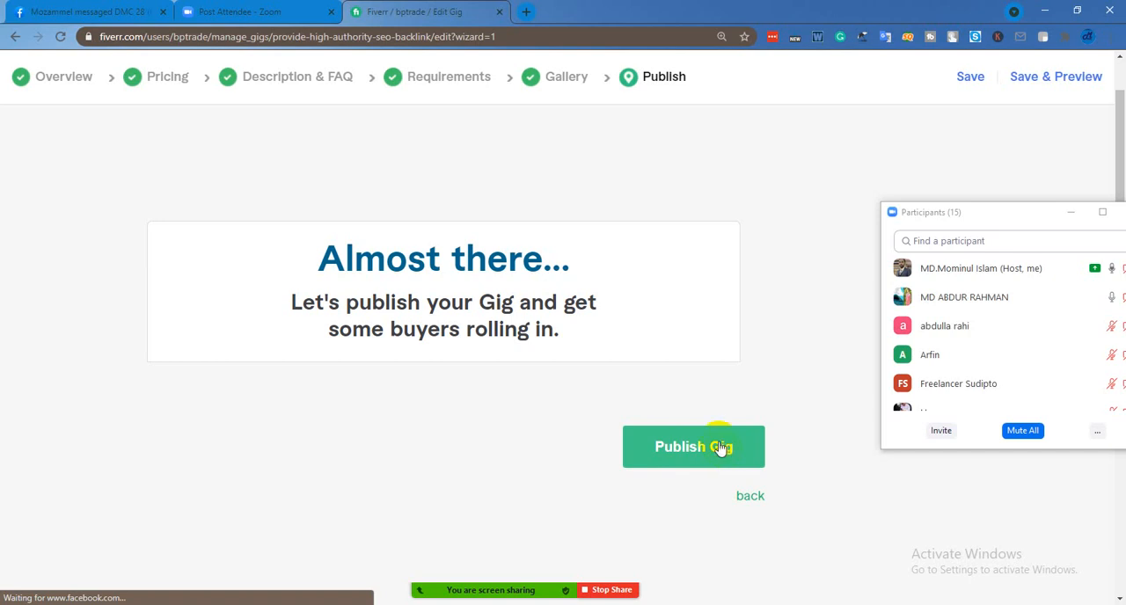
left_click(699, 463)
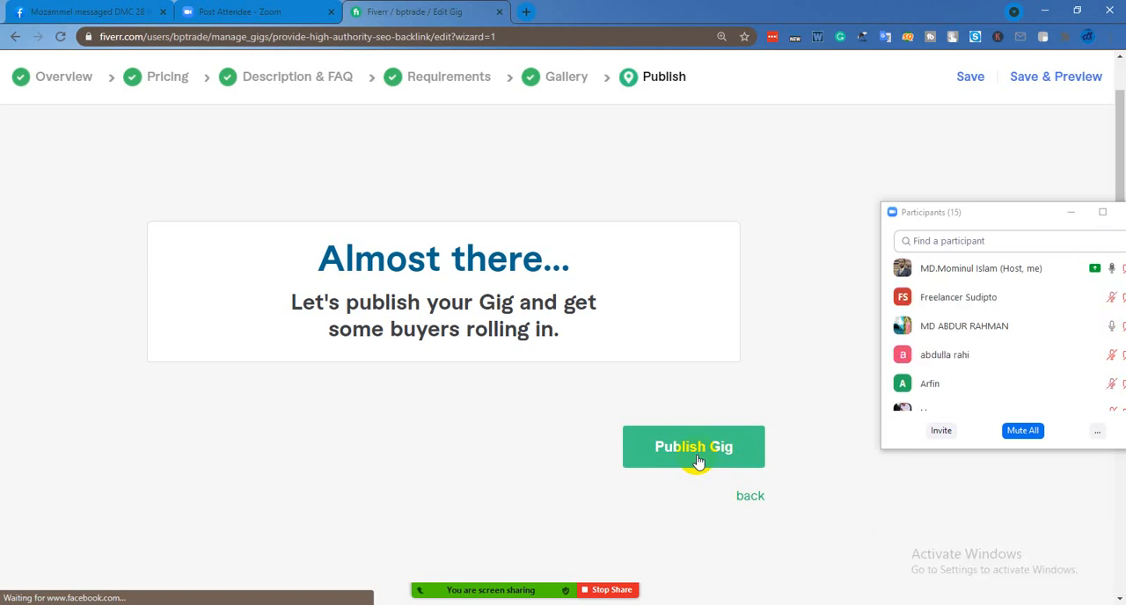
left_click(684, 456)
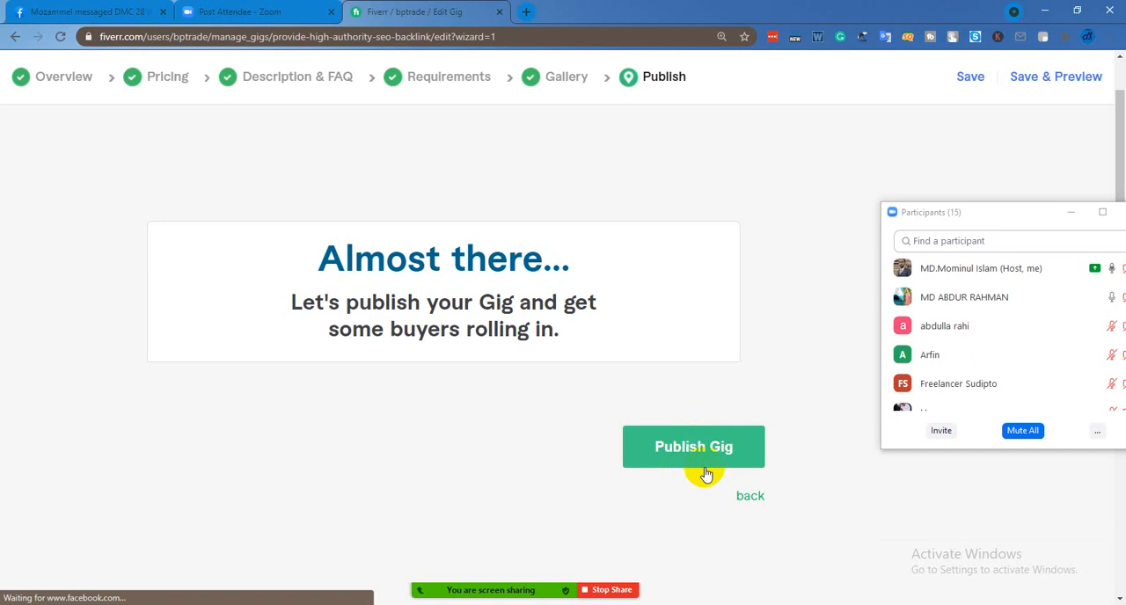
left_click_drag(997, 220, 912, 206)
mouse_move(913, 341)
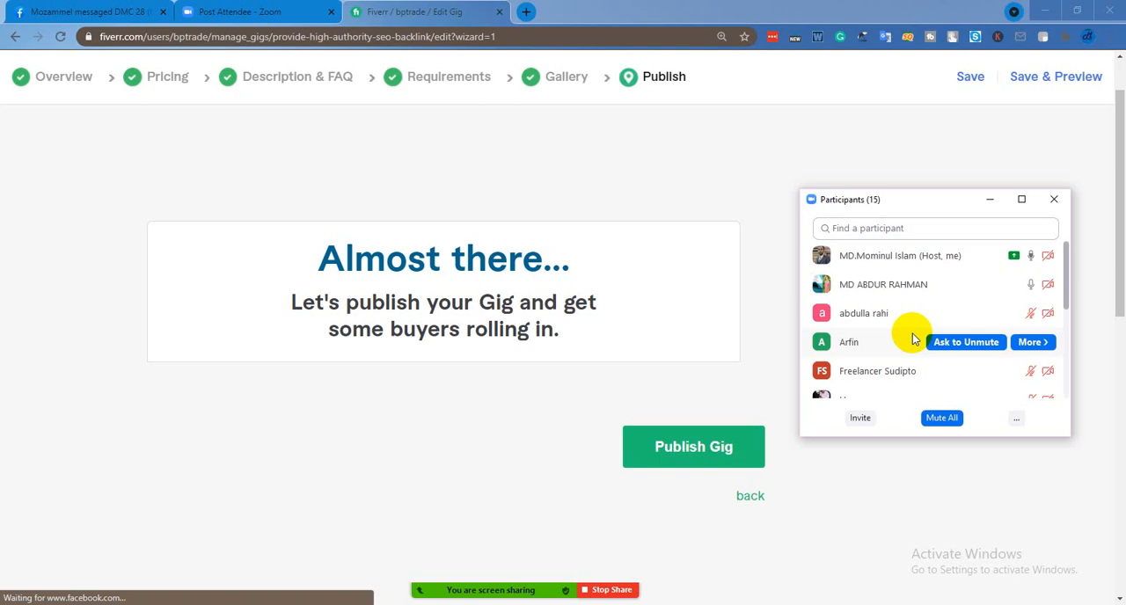
left_click(647, 604)
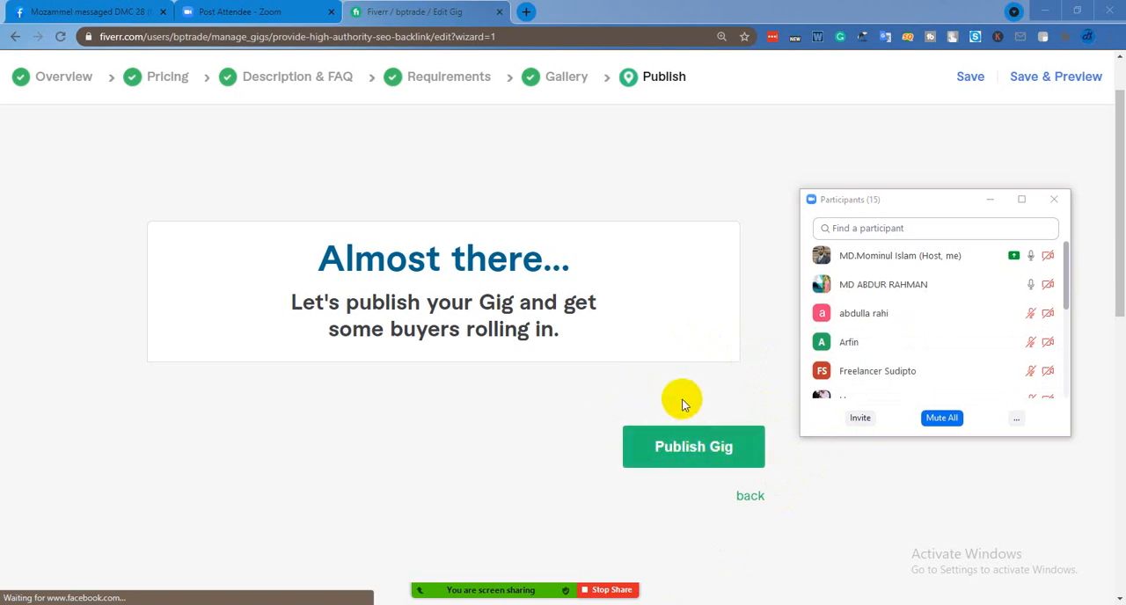
left_click(700, 458)
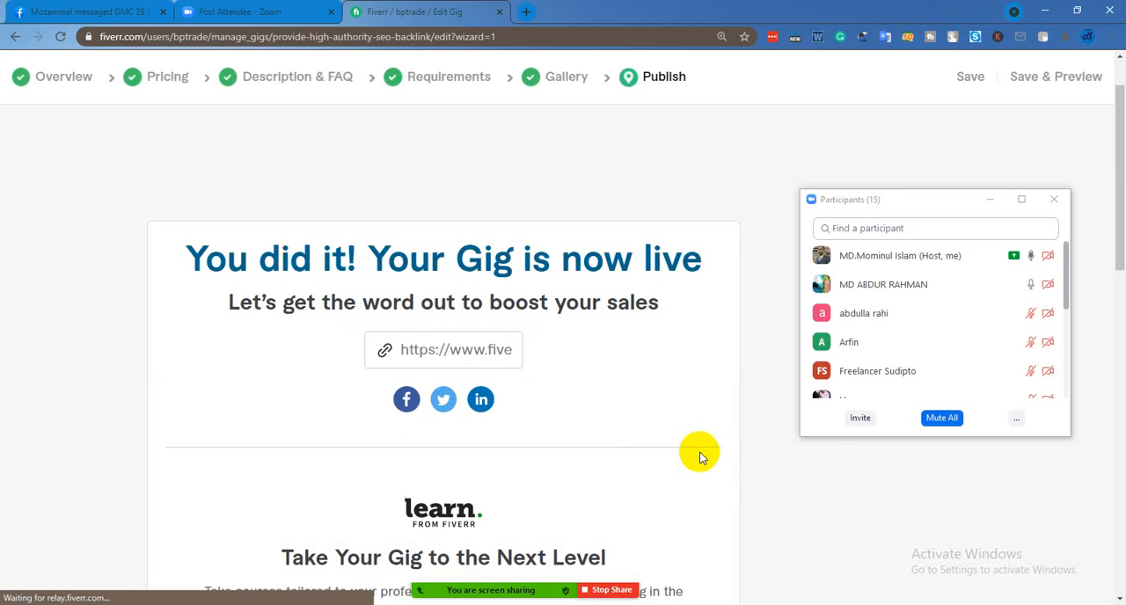
scroll(651, 453, "down", 4)
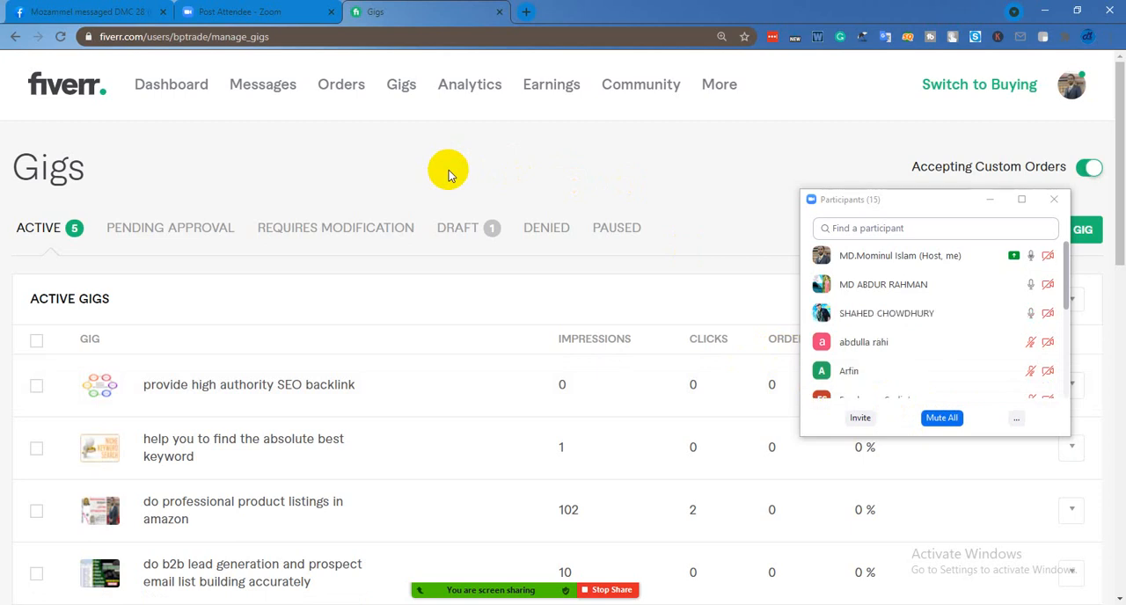
Search Google for "fiver backlink gig test answer" in a new browser tab
left_click(526, 15)
left_click(209, 41)
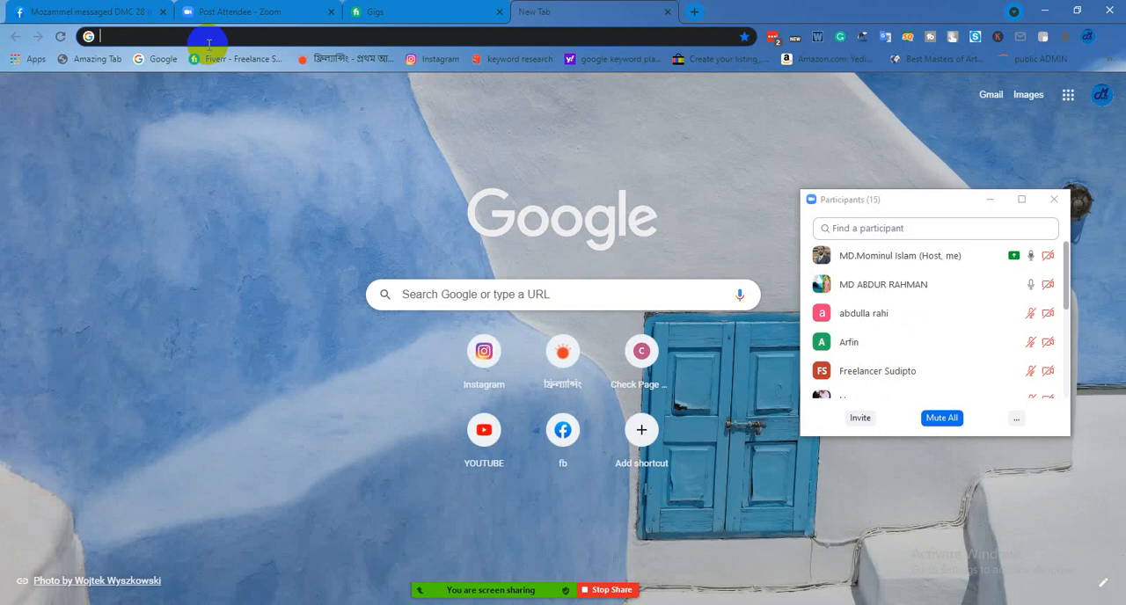
type("o")
key("BackSpace")
key("BackSpace")
type("fiver")
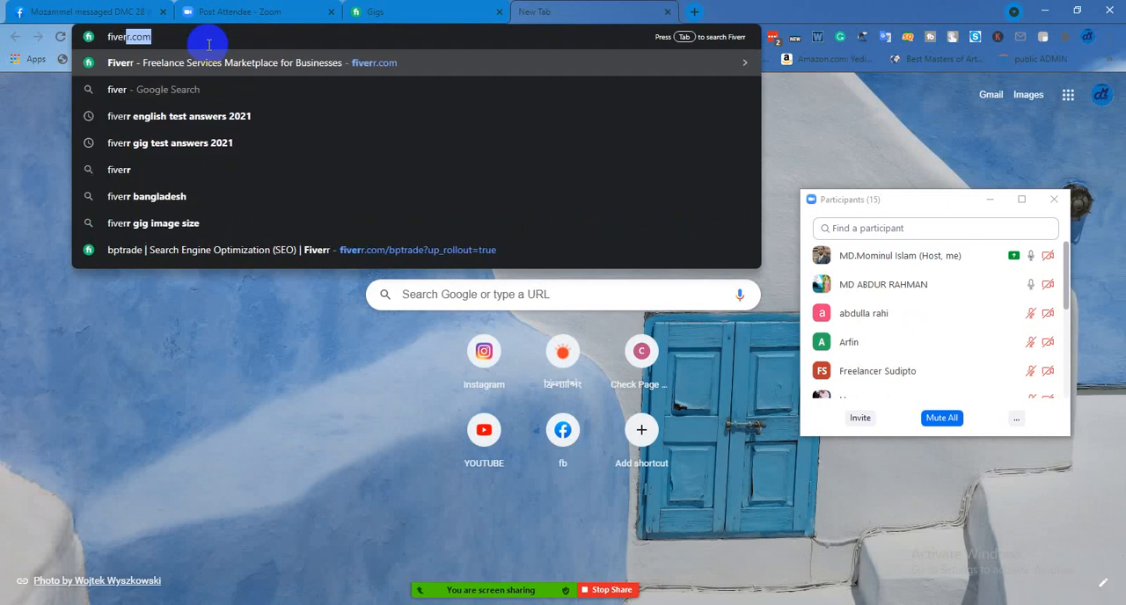
key("BackSpace")
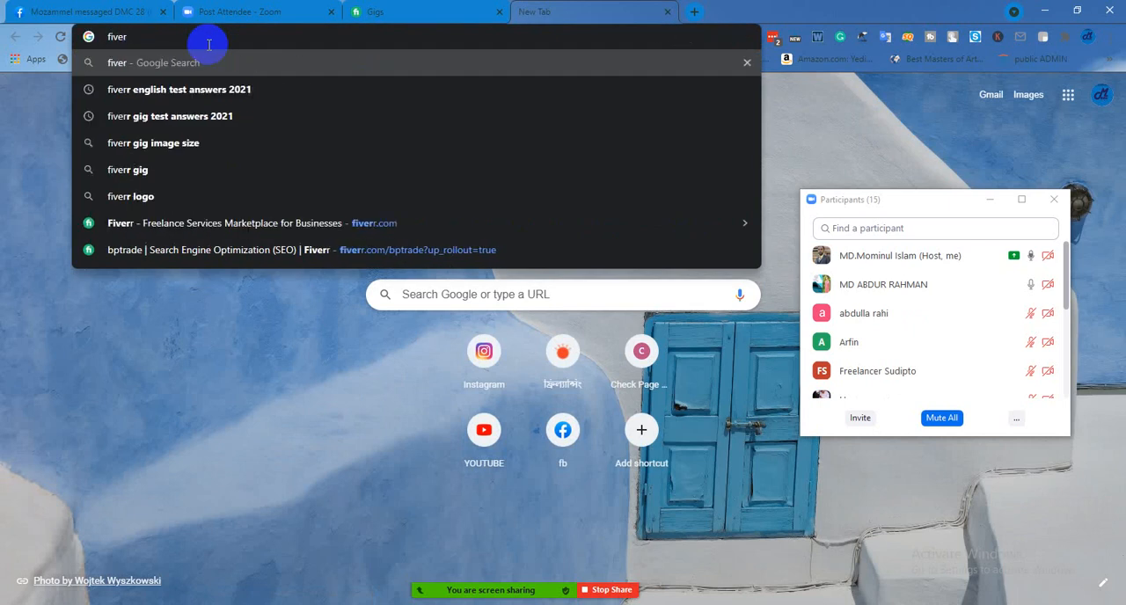
type("backlin")
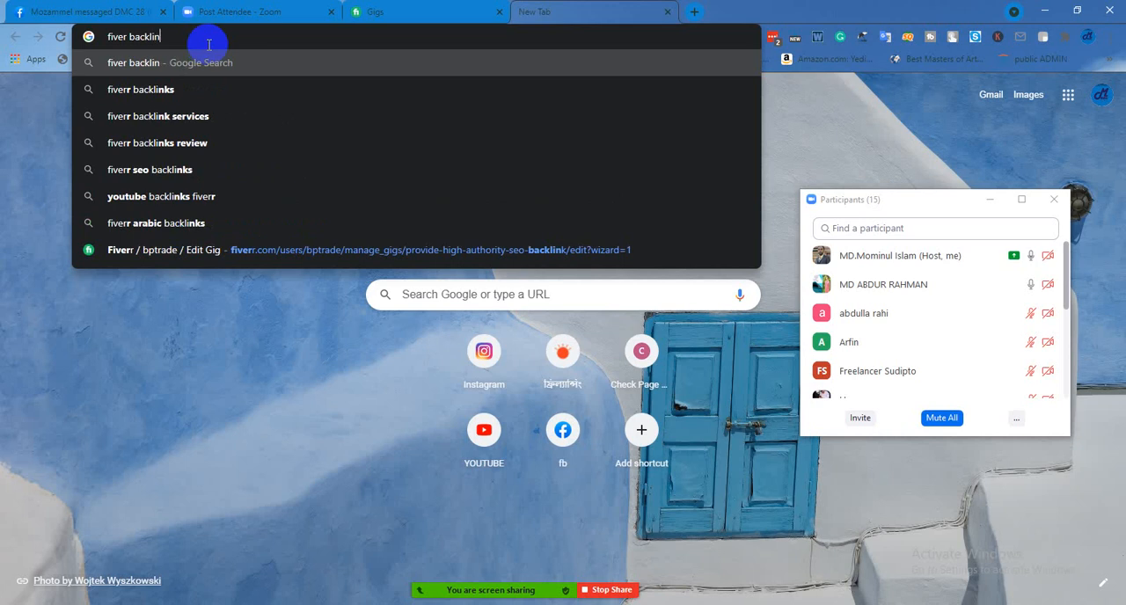
type("t")
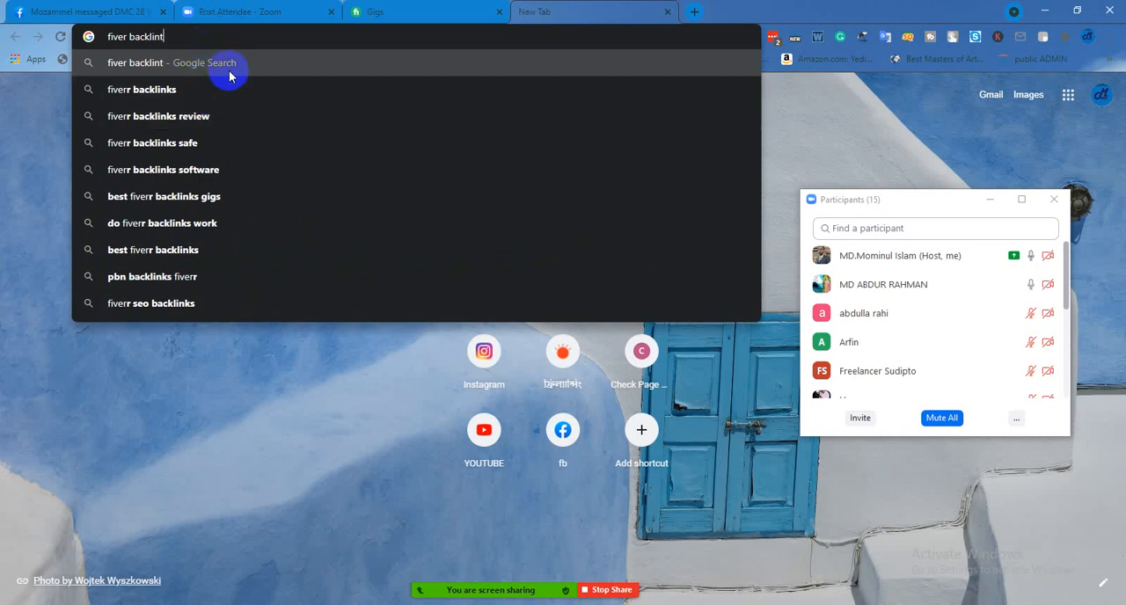
key("BackSpace")
type("k")
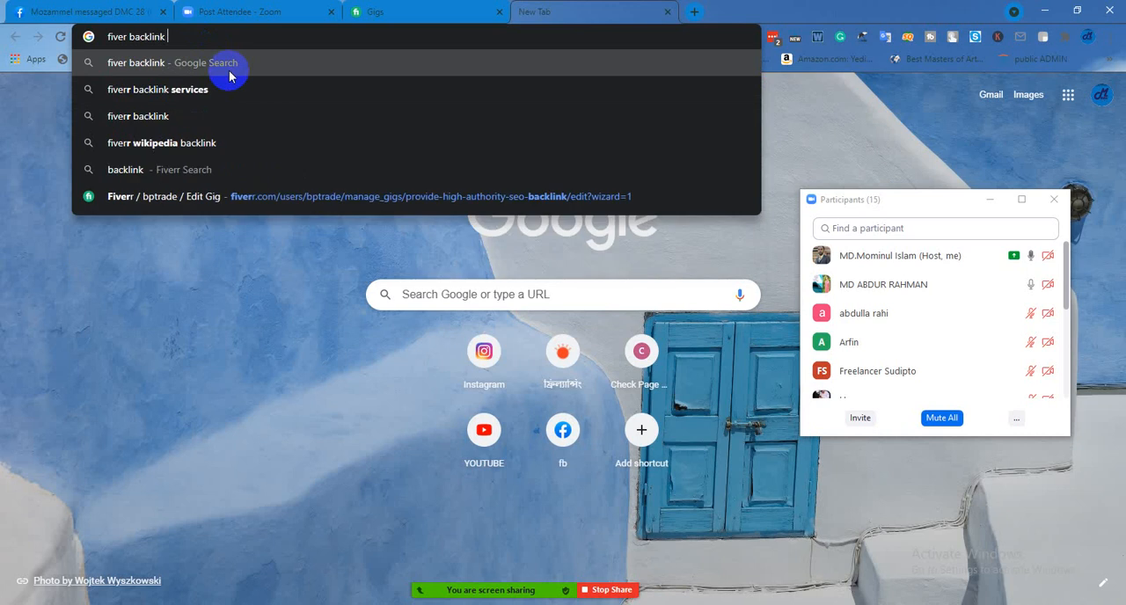
type(" gig")
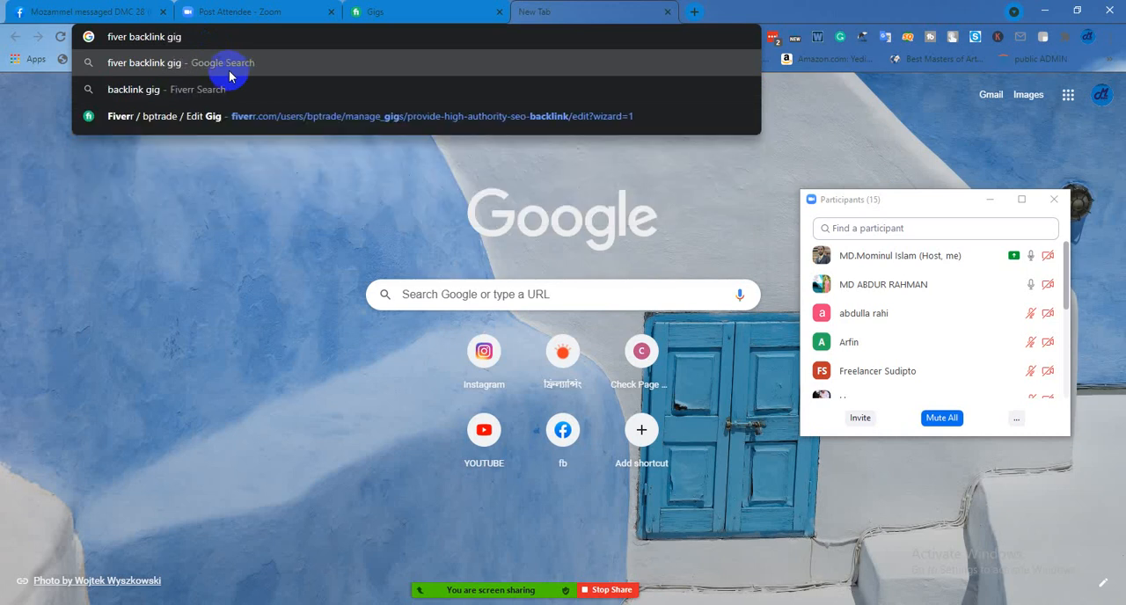
type(" test ")
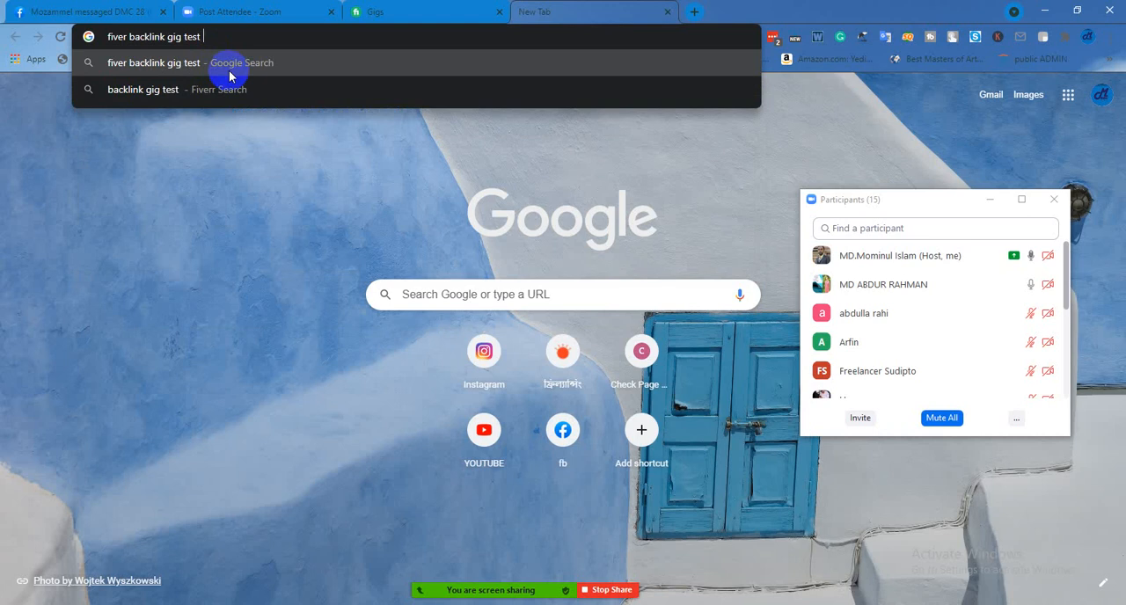
type("ans")
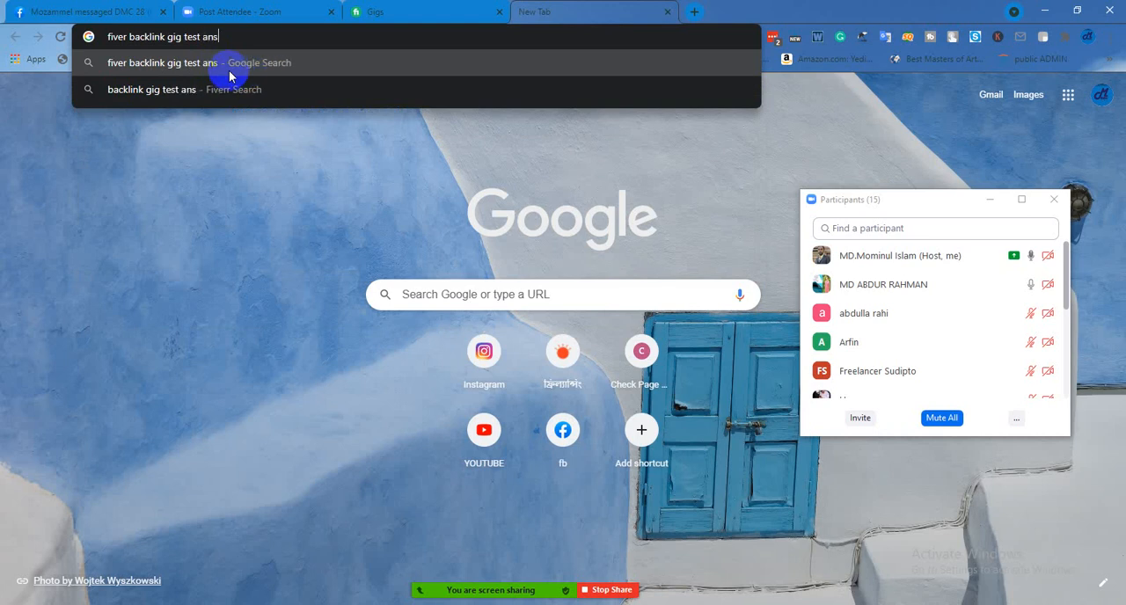
type("wer")
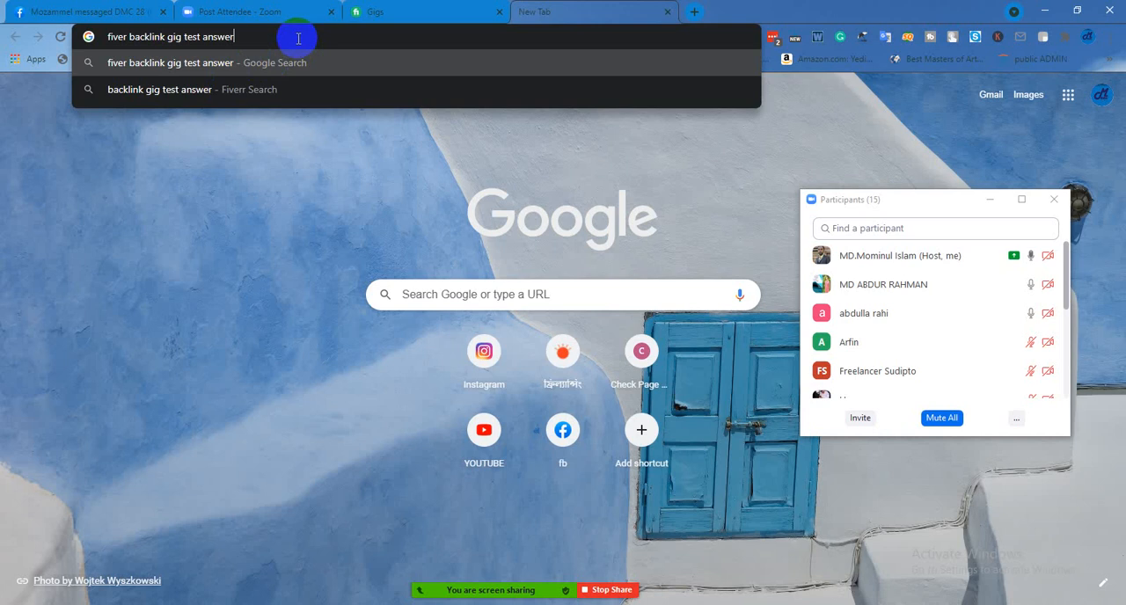
key("Return")
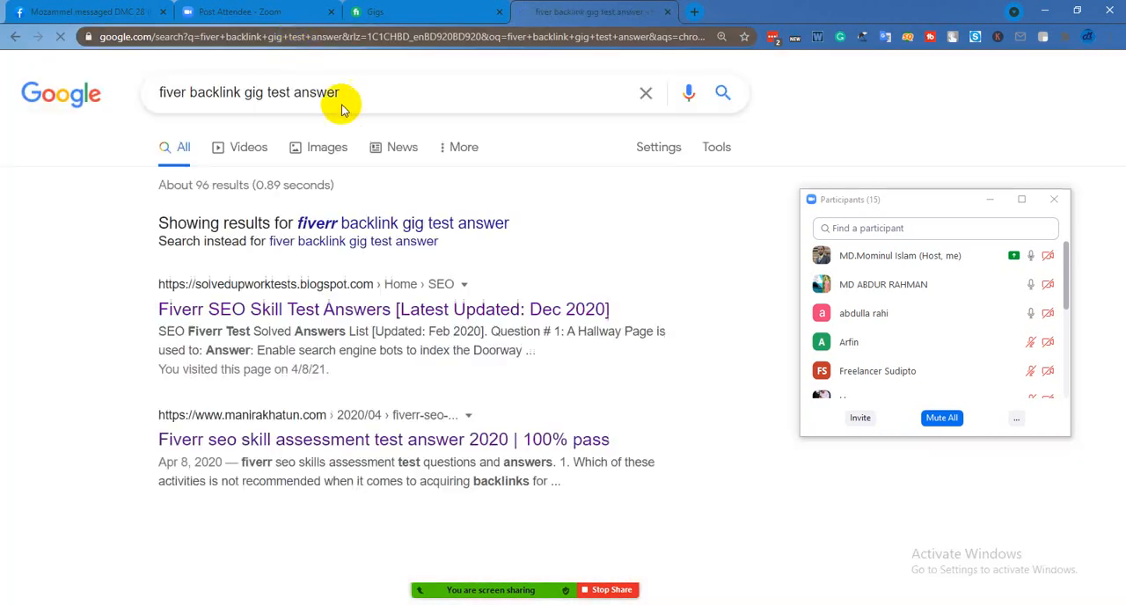
Open the search result "Fiverr SEO Skill Test Answers [Latest Updated: Dec 2020]"
scroll(366, 278, "down", 2)
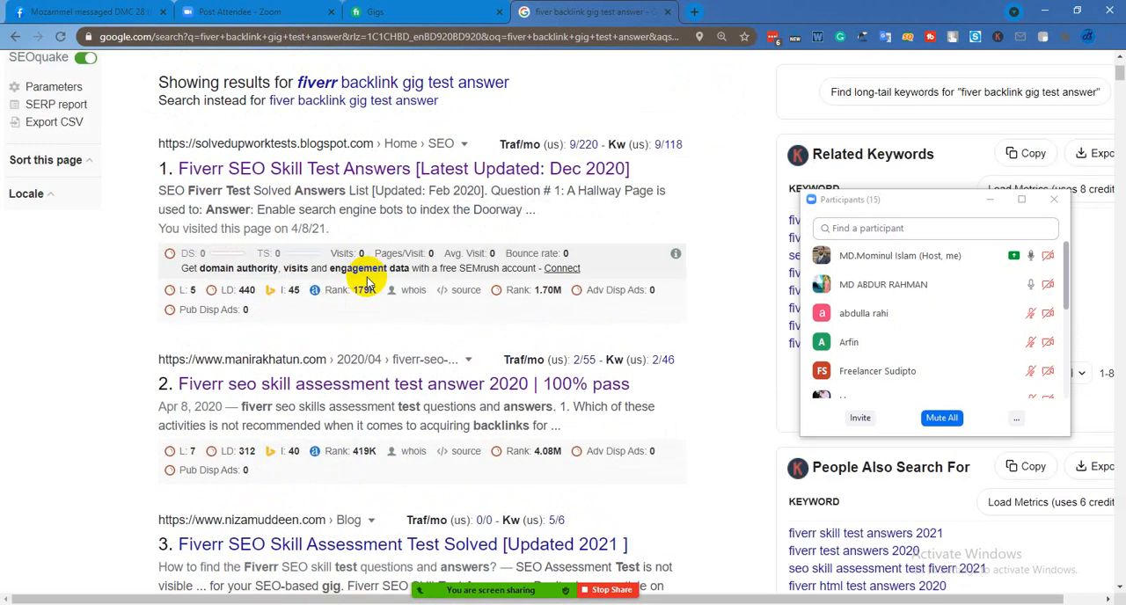
right_click(308, 173)
left_click(311, 171)
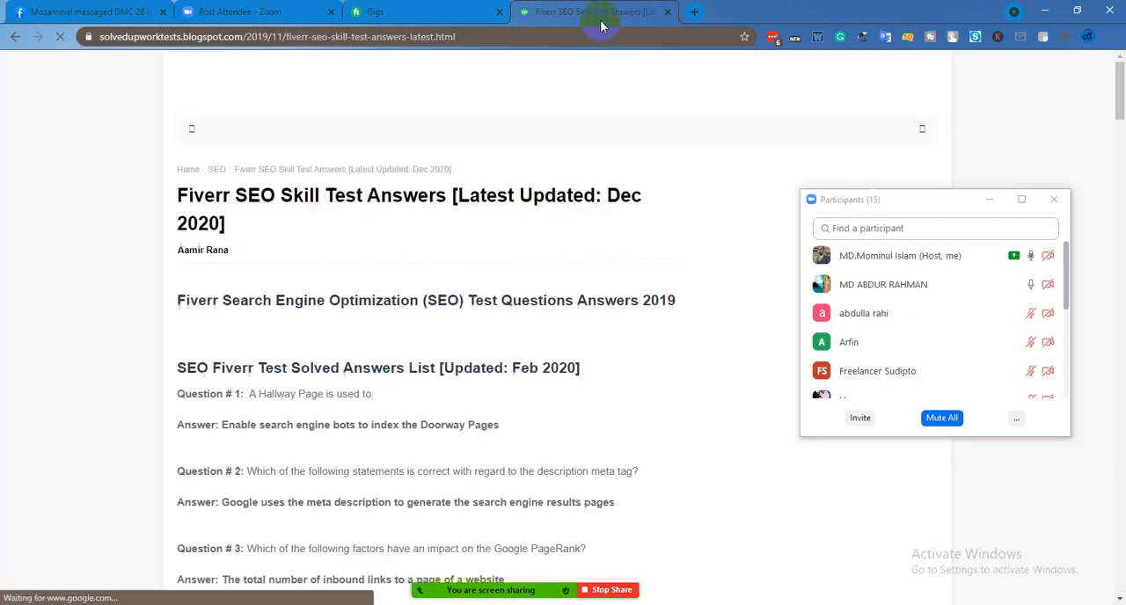
Look through the solved Fiverr SEO test questions and answers, and open the find-in-page search
scroll(470, 251, "down", 4)
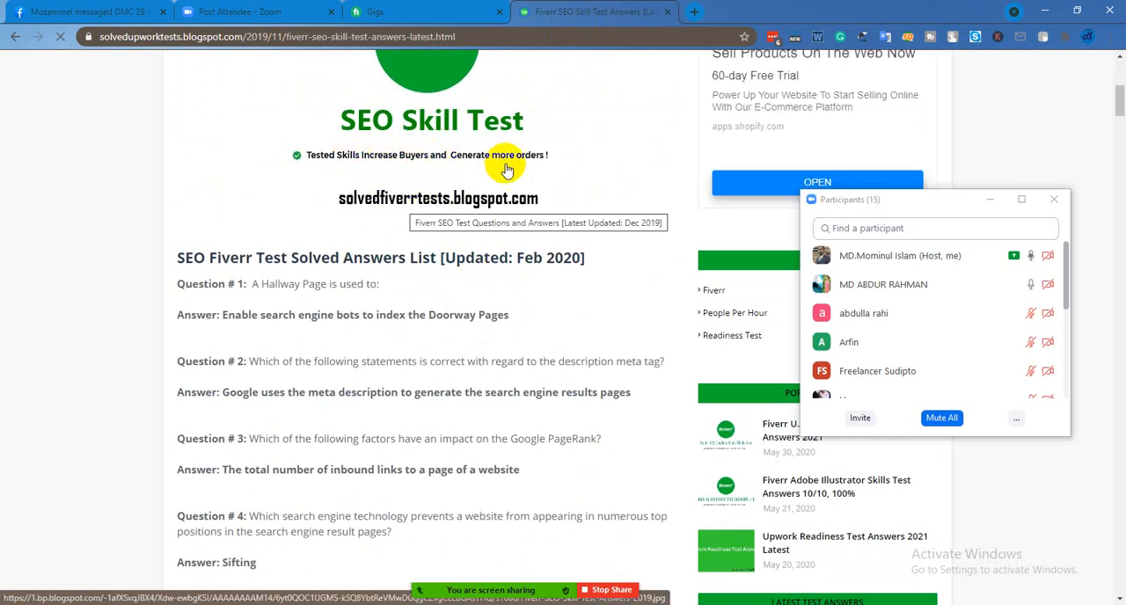
scroll(387, 211, "down", 6)
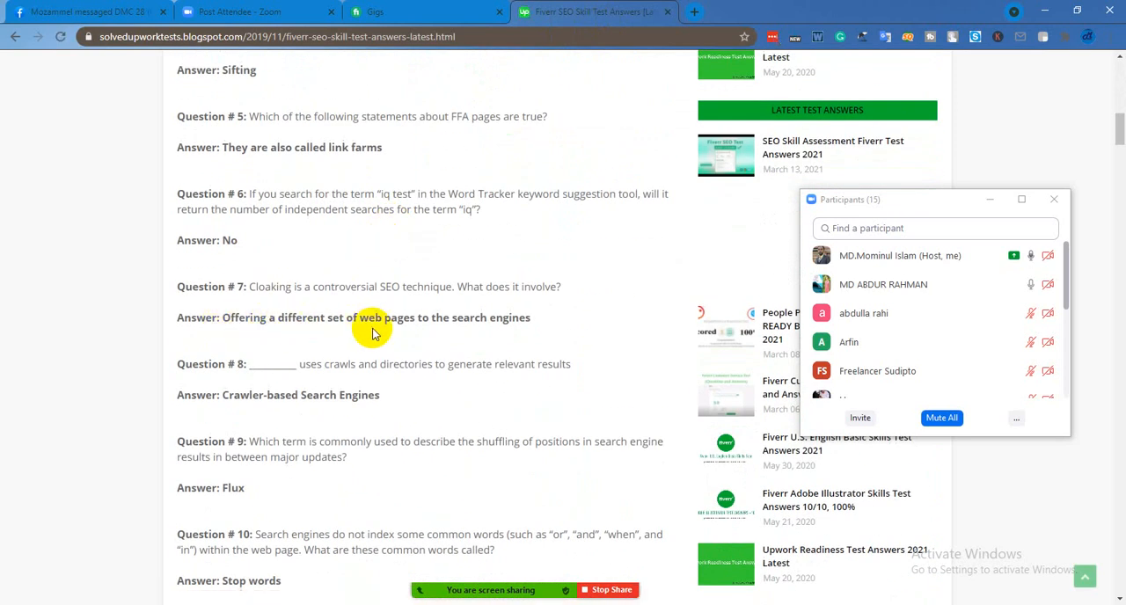
scroll(260, 361, "down", 3)
scroll(337, 349, "up", 9)
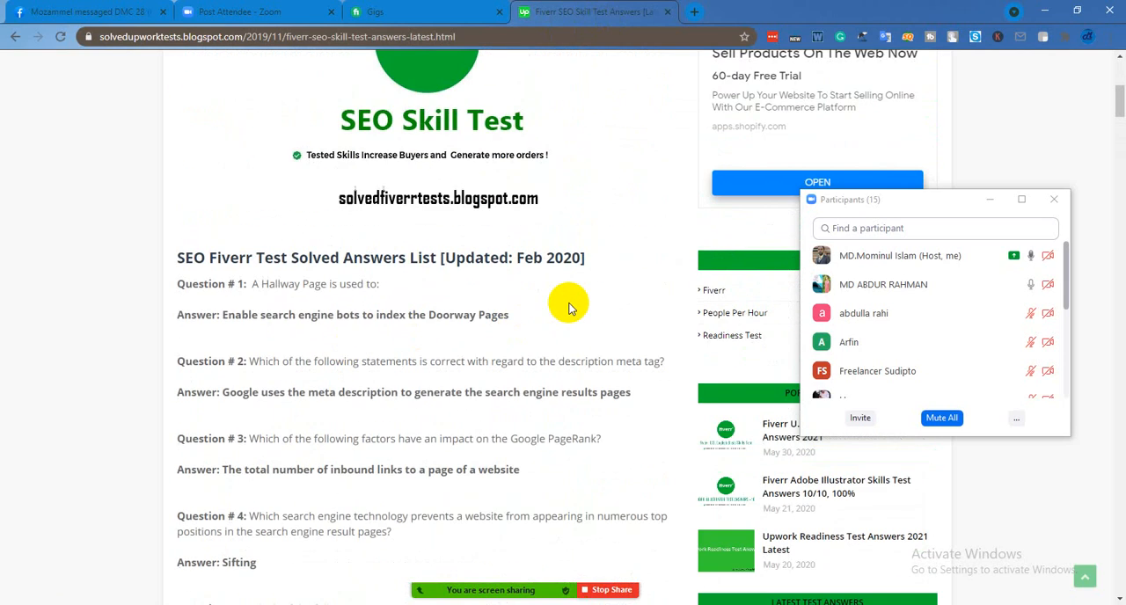
key("ctrl+f")
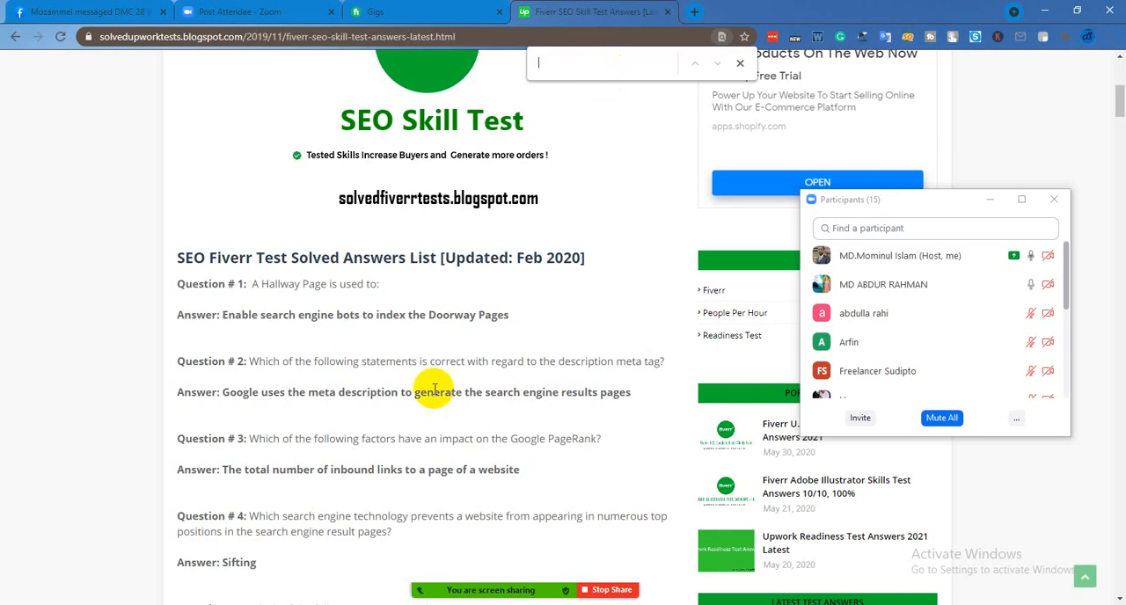
scroll(428, 382, "down", 6)
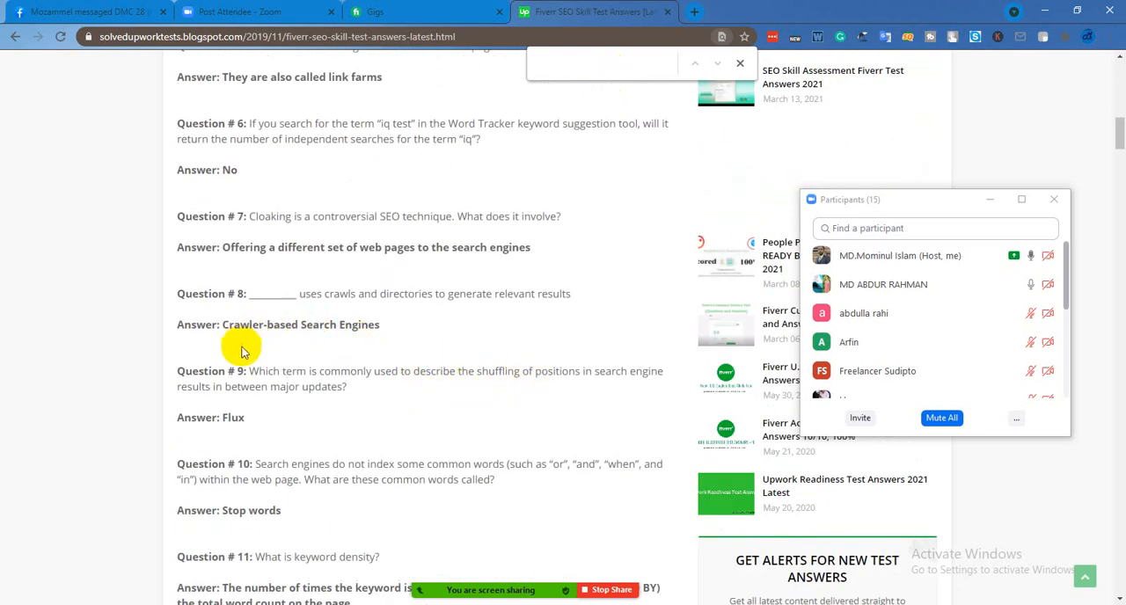
Search the SEO test answers page for the text "the num" and examine the matching question
scroll(277, 452, "down", 2)
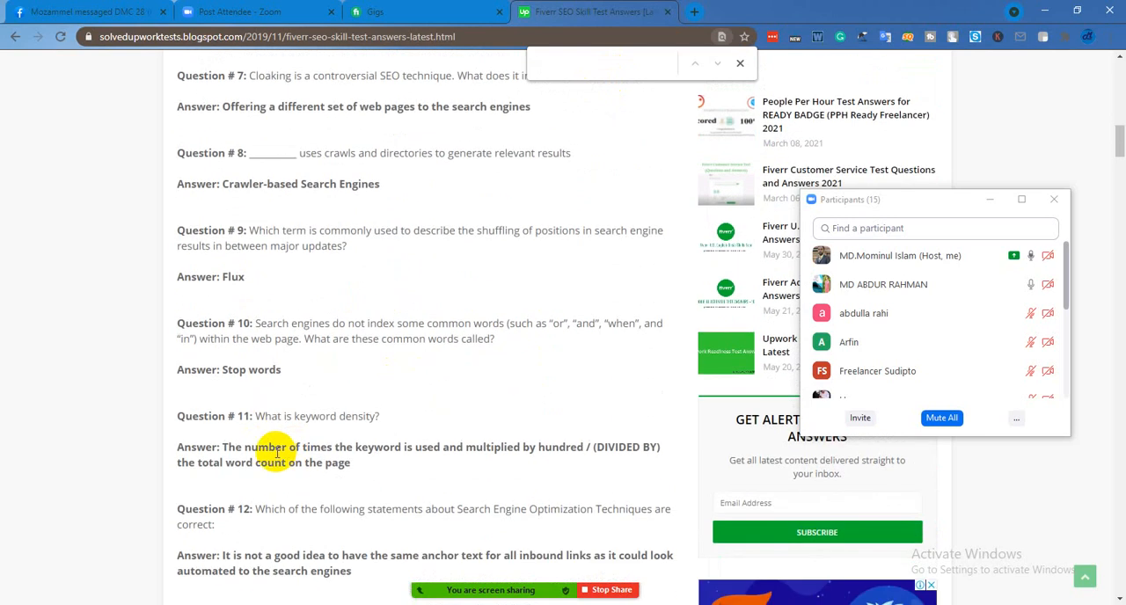
scroll(437, 333, "up", 3)
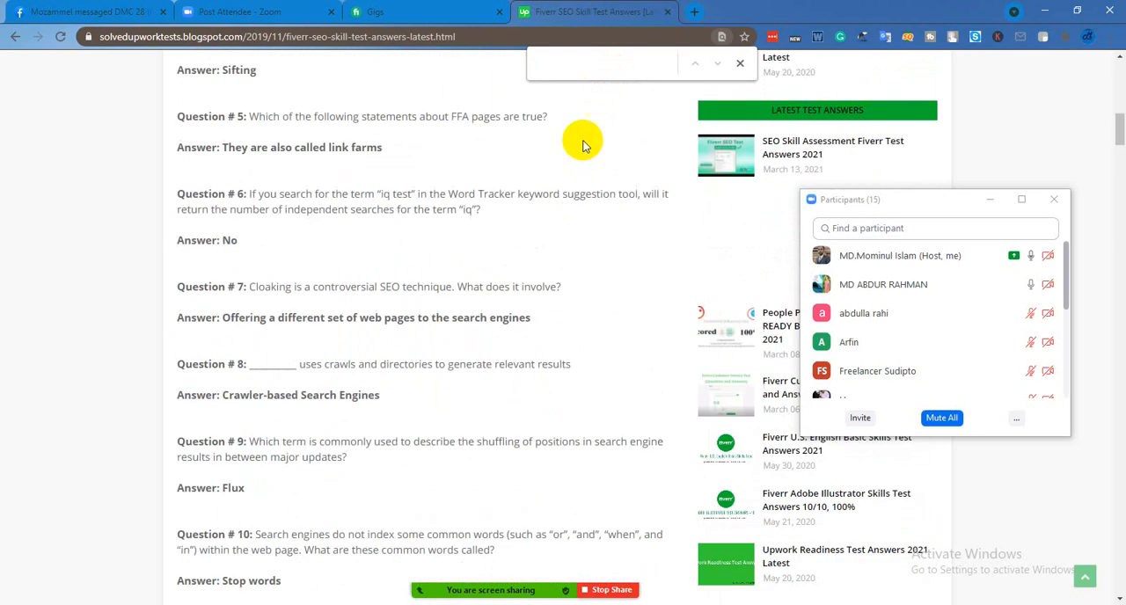
type("th")
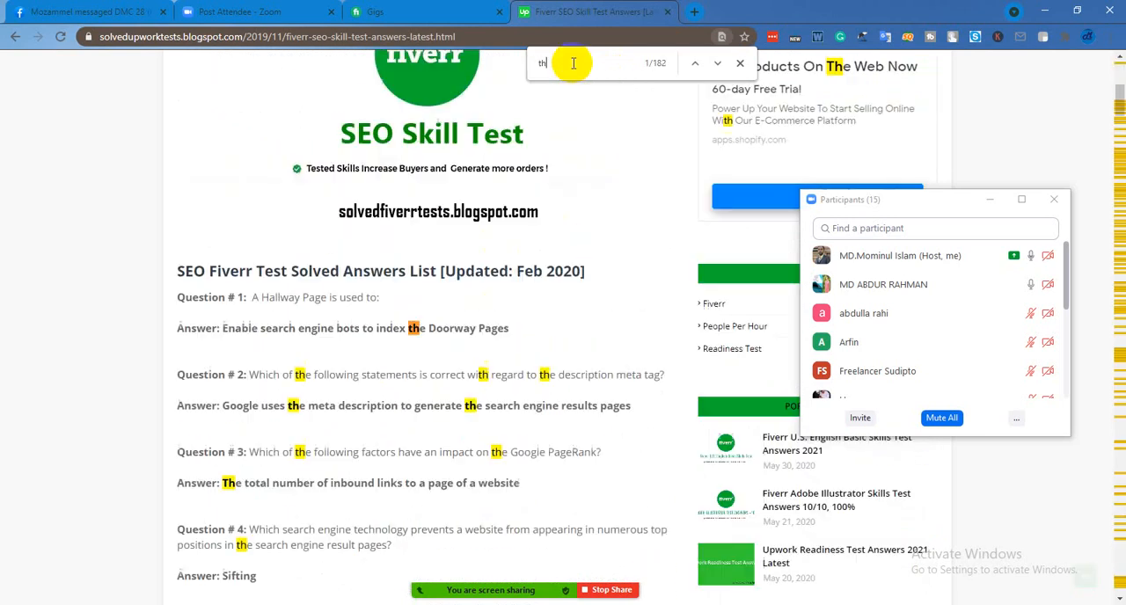
type("e nu")
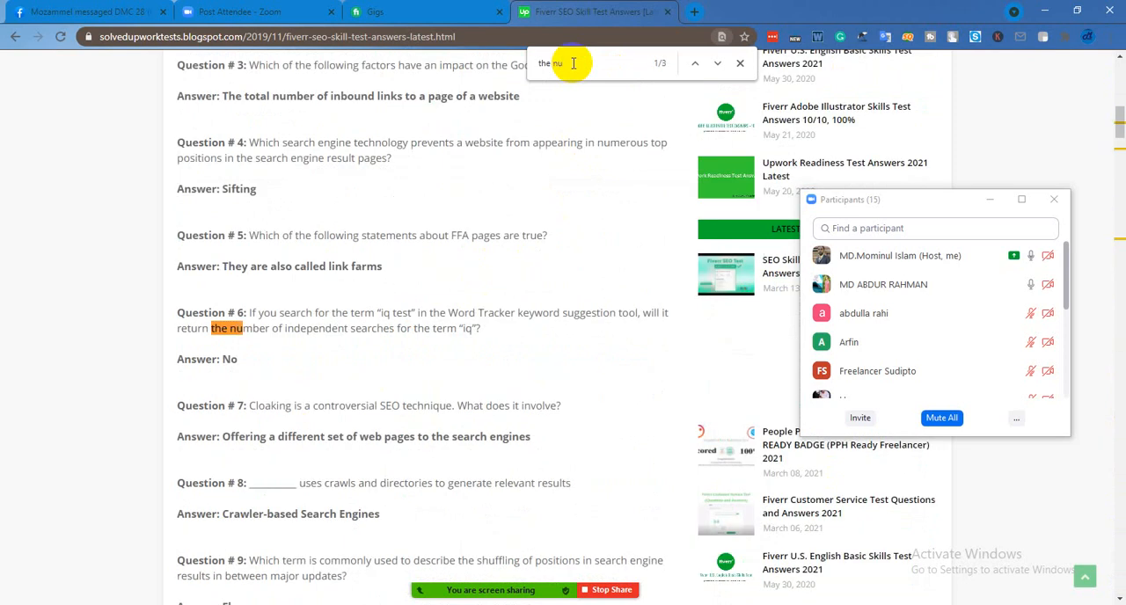
type("m")
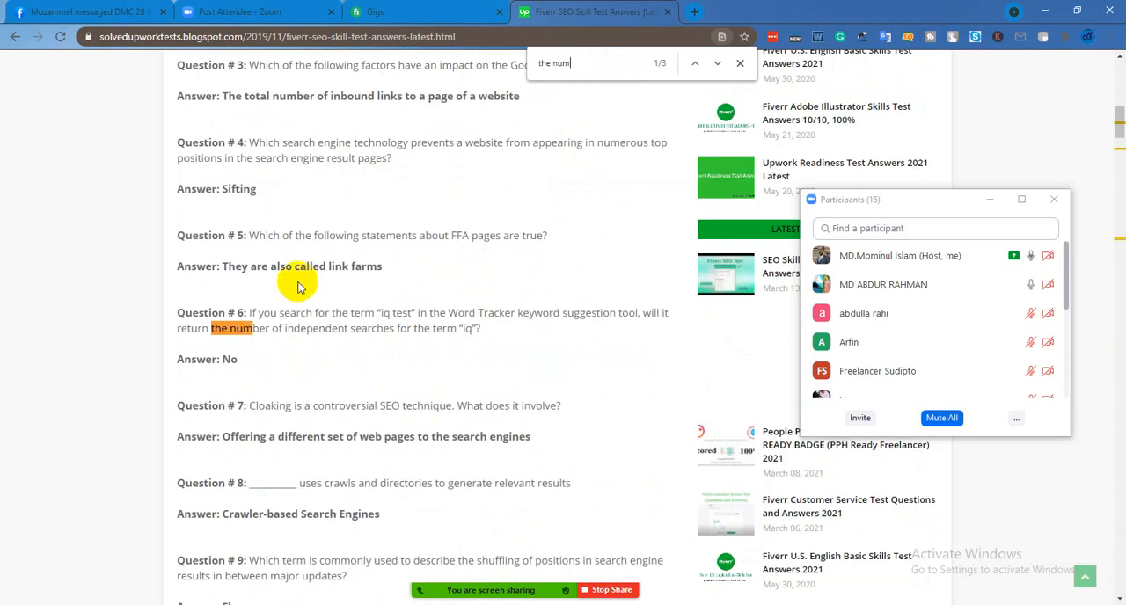
scroll(273, 286, "down", 1)
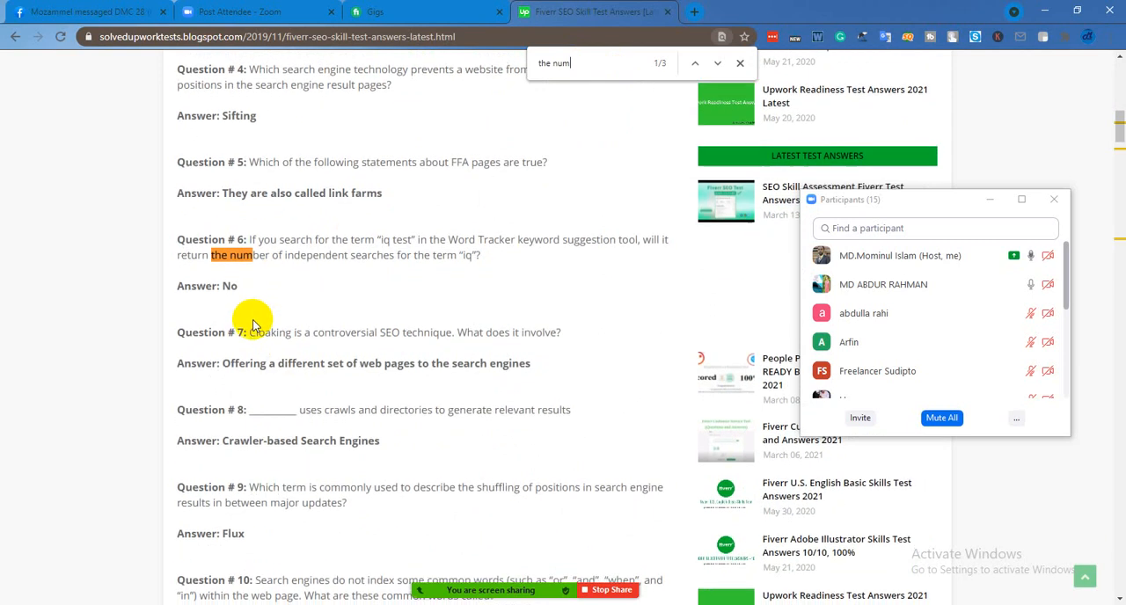
scroll(272, 286, "up", 6)
scroll(295, 315, "down", 7)
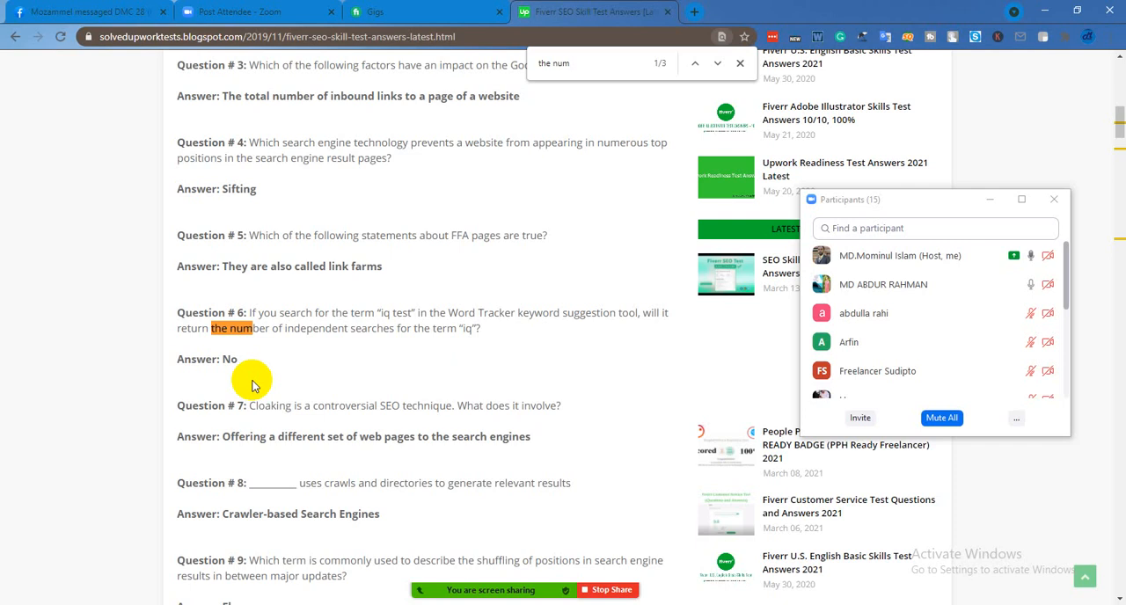
Clear the find-in-page text and go back to the start of the solved answers list
key("BackSpace")
key("BackSpace")
key("BackSpace")
key("BackSpace")
key("BackSpace")
key("BackSpace")
key("BackSpace")
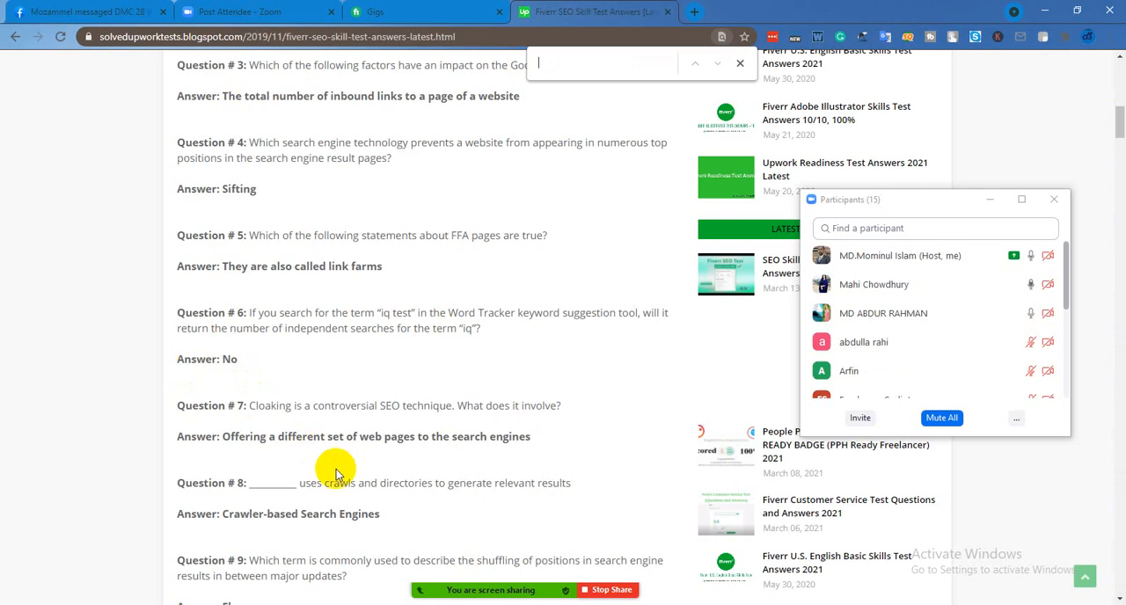
scroll(339, 413, "up", 2)
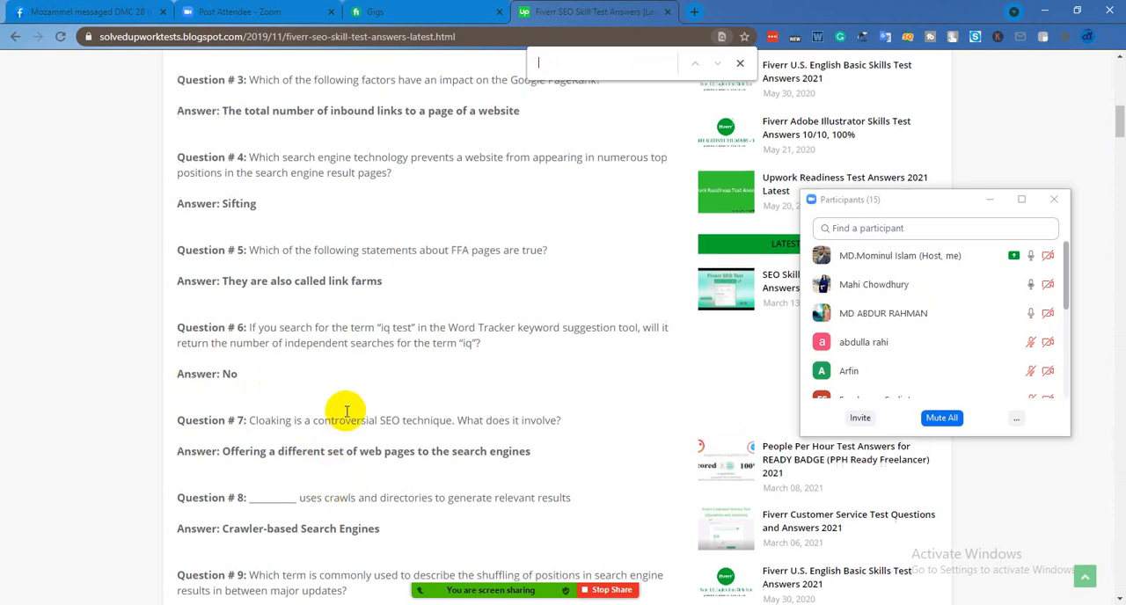
scroll(346, 410, "up", 2)
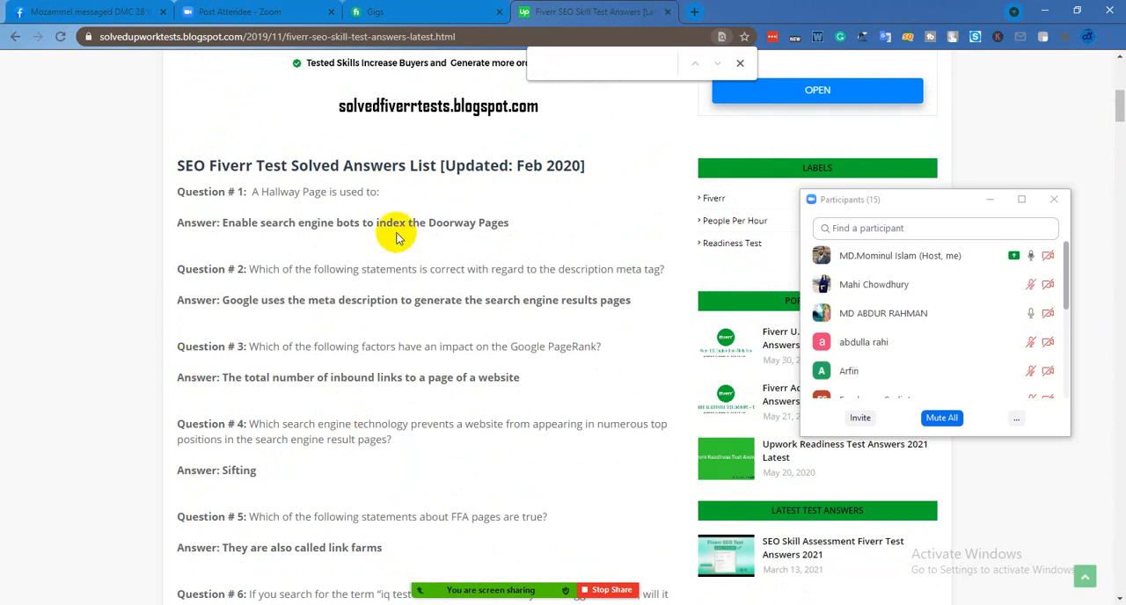
Return to the Google results and open the first two Fiverr SEO skill test answer results in new tabs
left_click(15, 36)
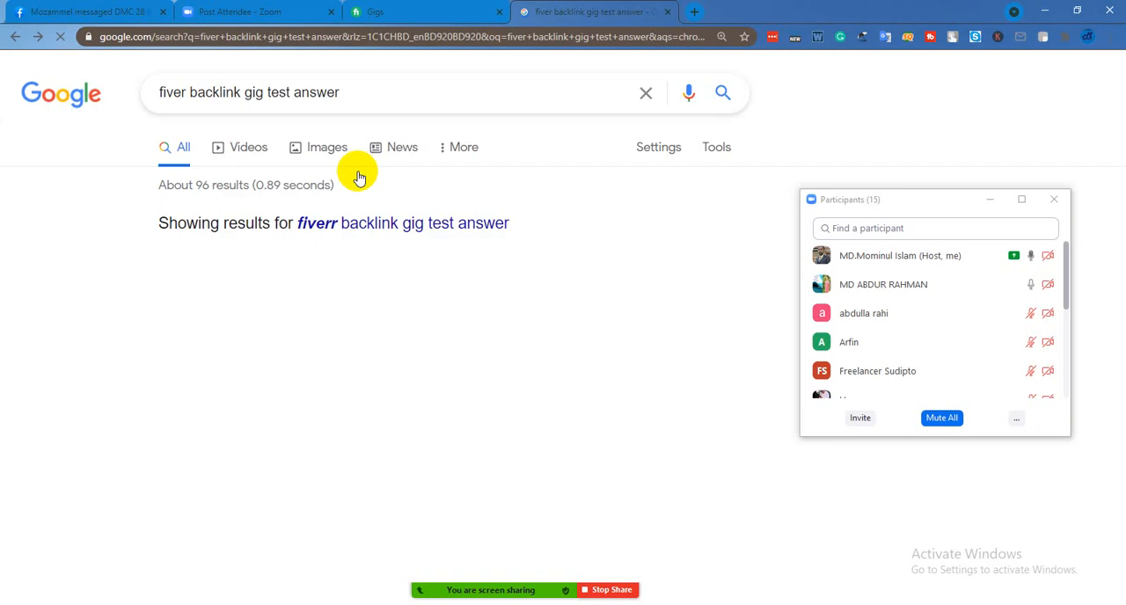
scroll(302, 259, "down", 3)
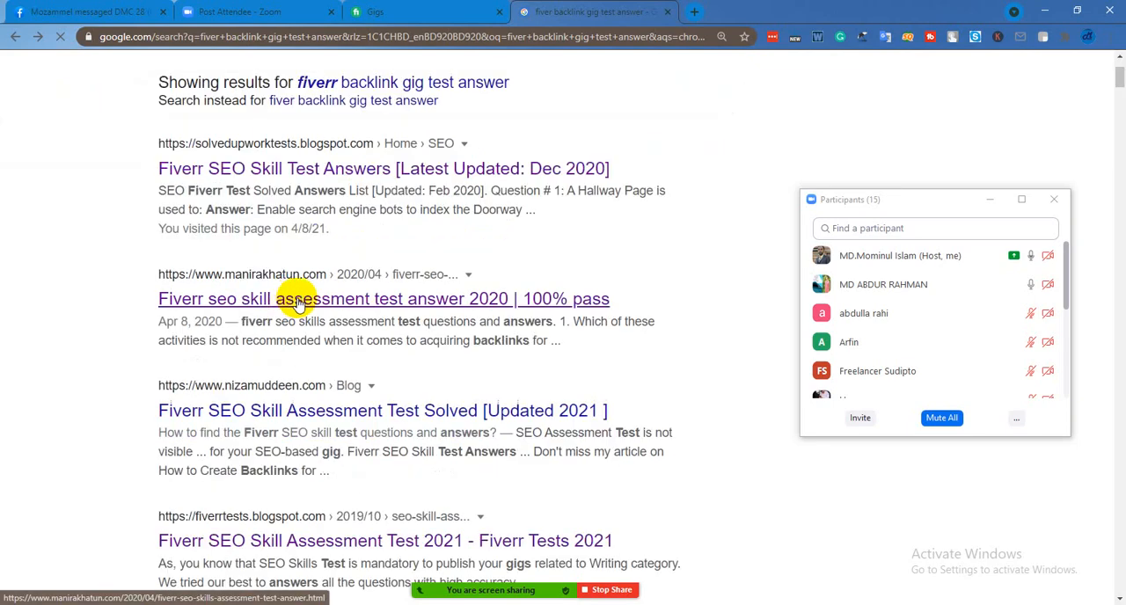
right_click(297, 301)
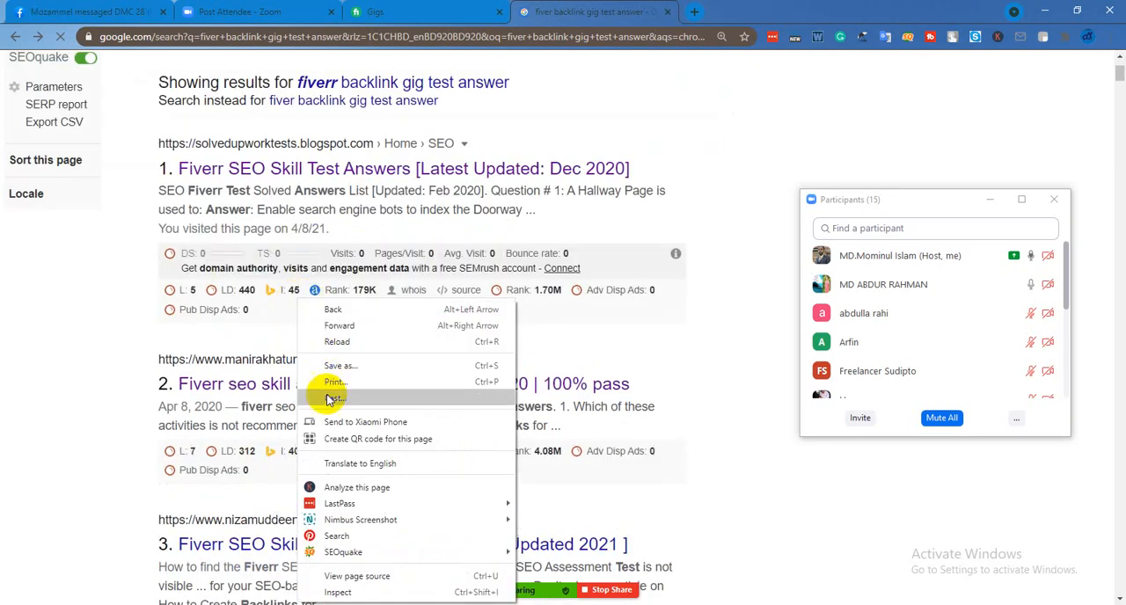
left_click(317, 161)
right_click(319, 176)
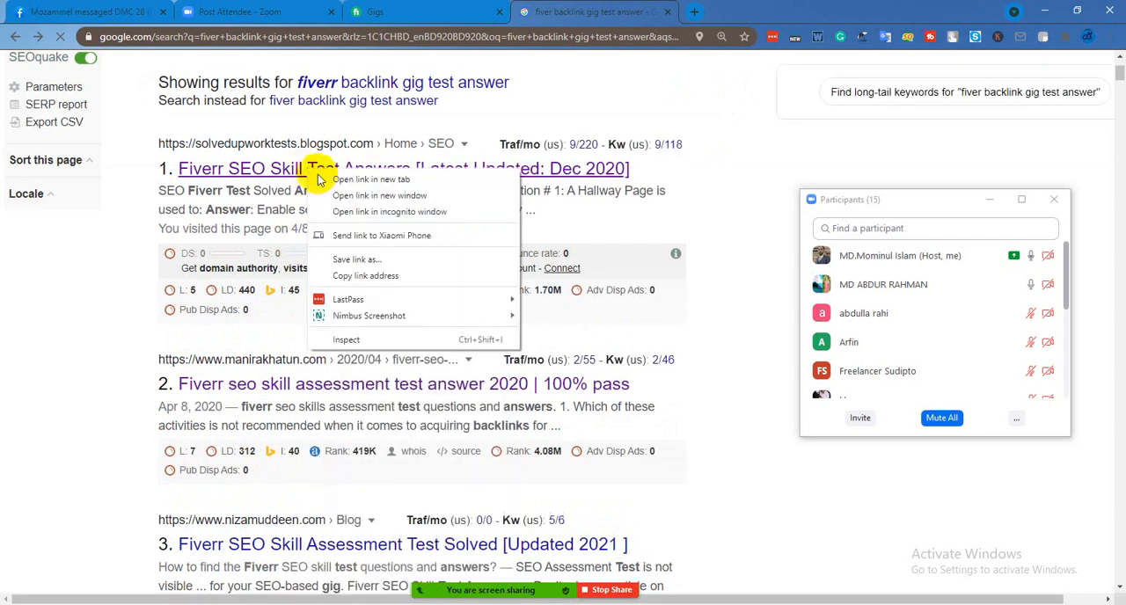
left_click(321, 180)
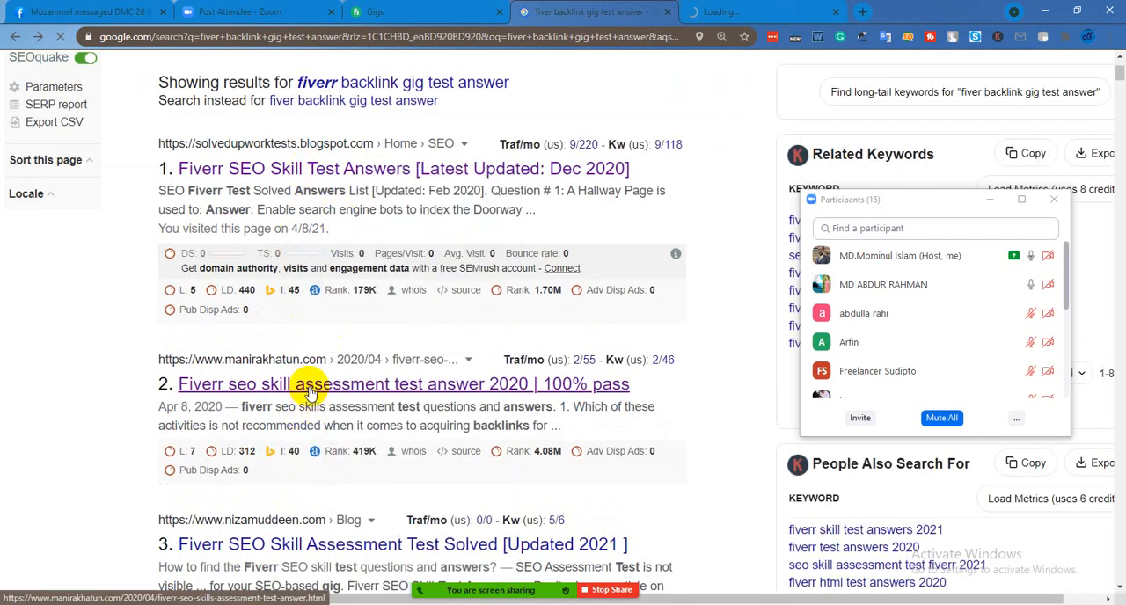
right_click(310, 394)
left_click(315, 401)
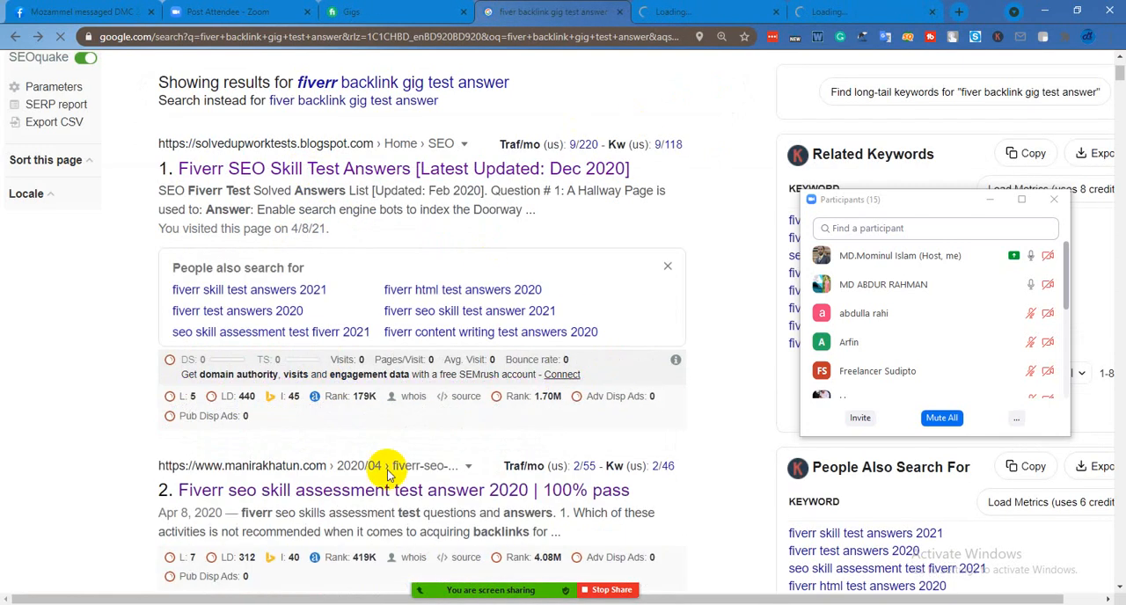
View both opened answer pages and look through the questions in "Fiverr seo skill assessment test answer 2020 | 100% pass"
scroll(387, 476, "down", 2)
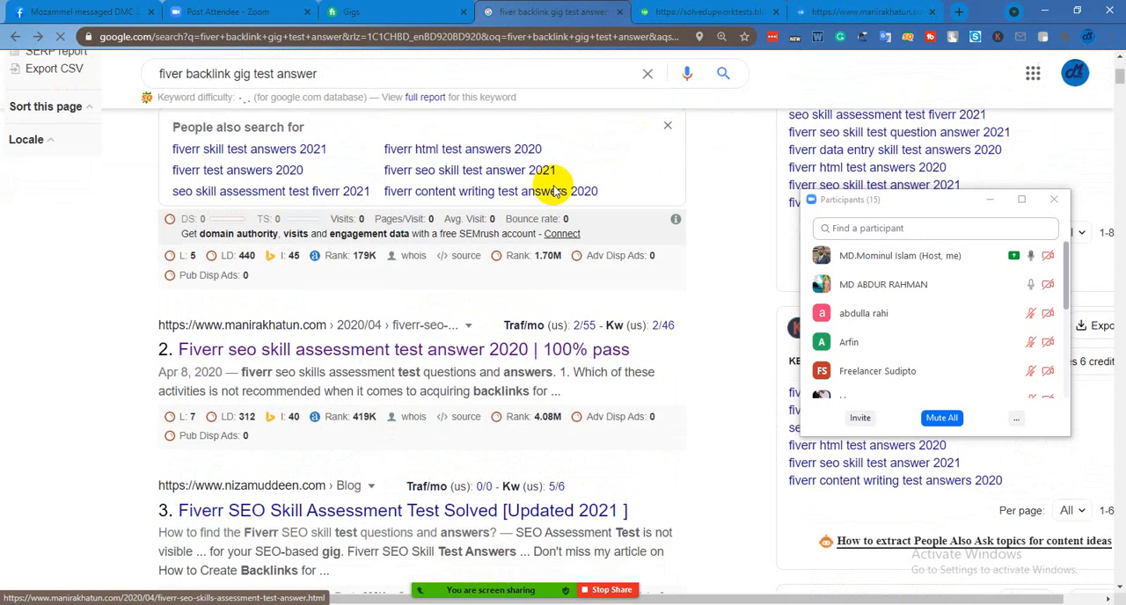
left_click(694, 18)
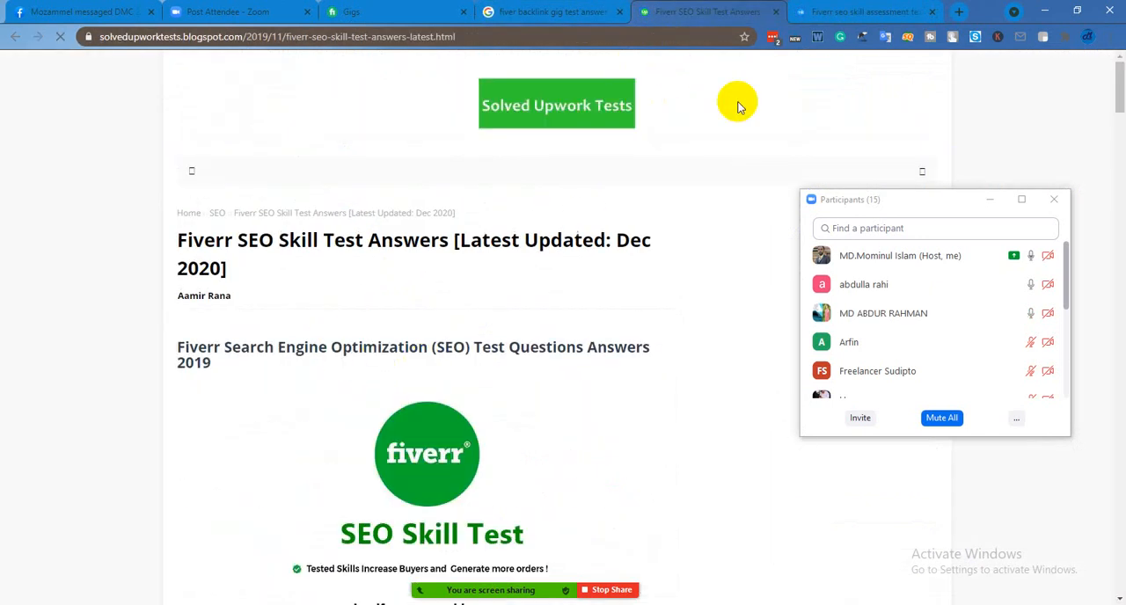
left_click(844, 13)
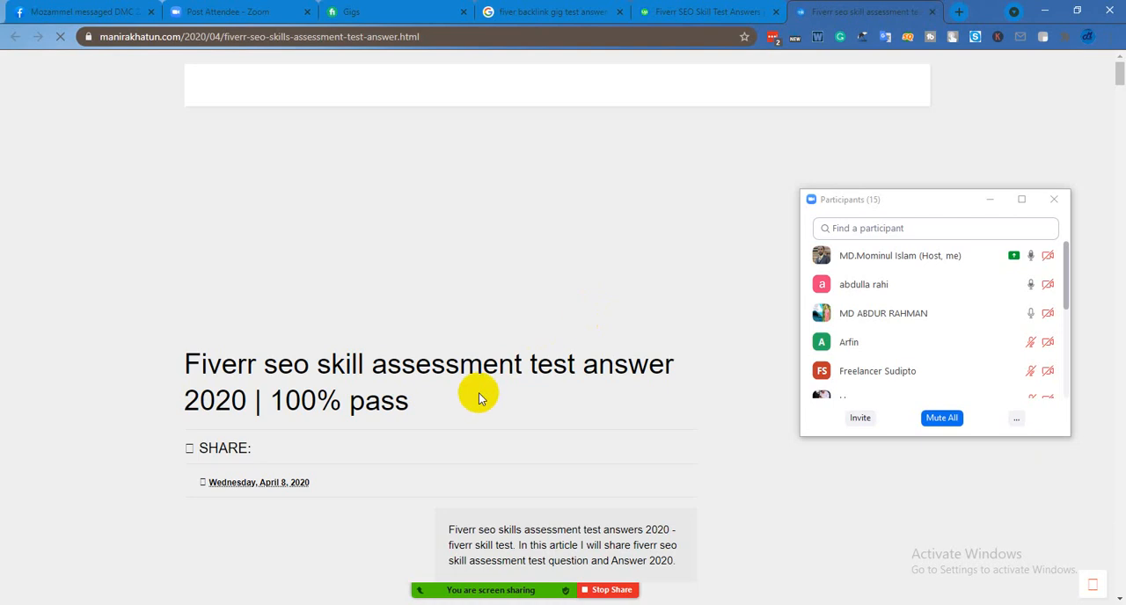
scroll(478, 396, "down", 10)
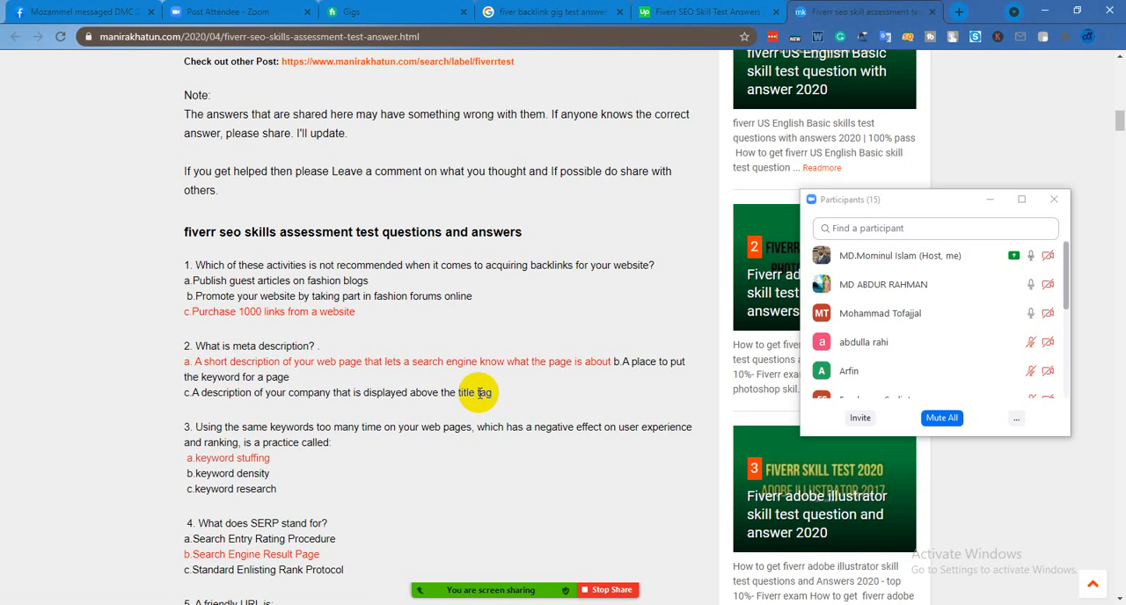
Show the gigs on the Fiverr profile and move the Zoom participants window off the SEO backlink gig
left_click(651, 604)
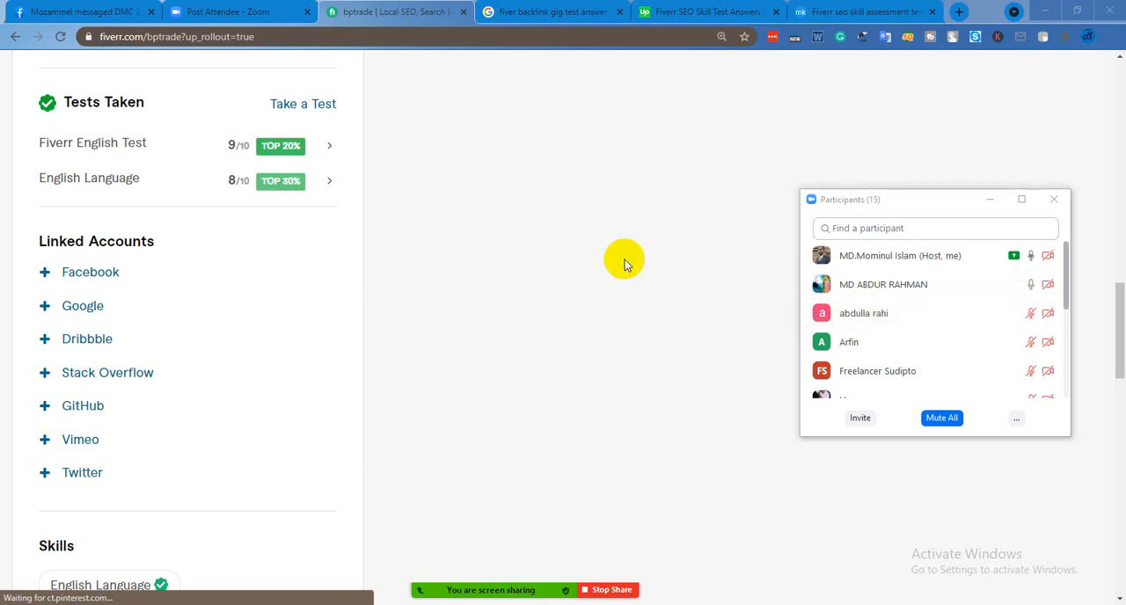
scroll(622, 264, "up", 3)
scroll(622, 264, "up", 2)
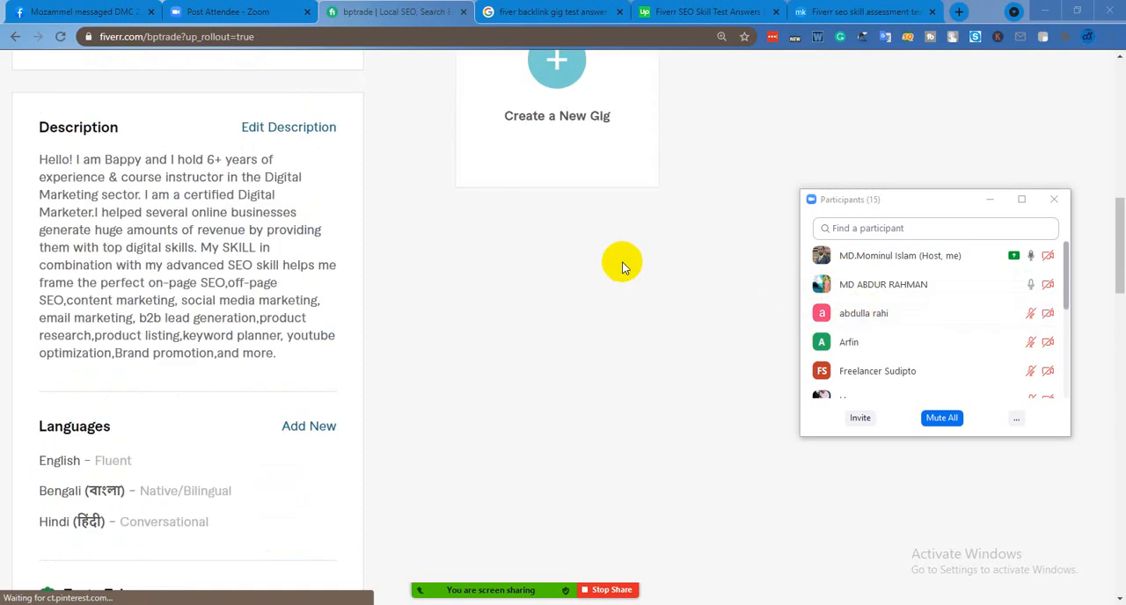
scroll(622, 266, "up", 5)
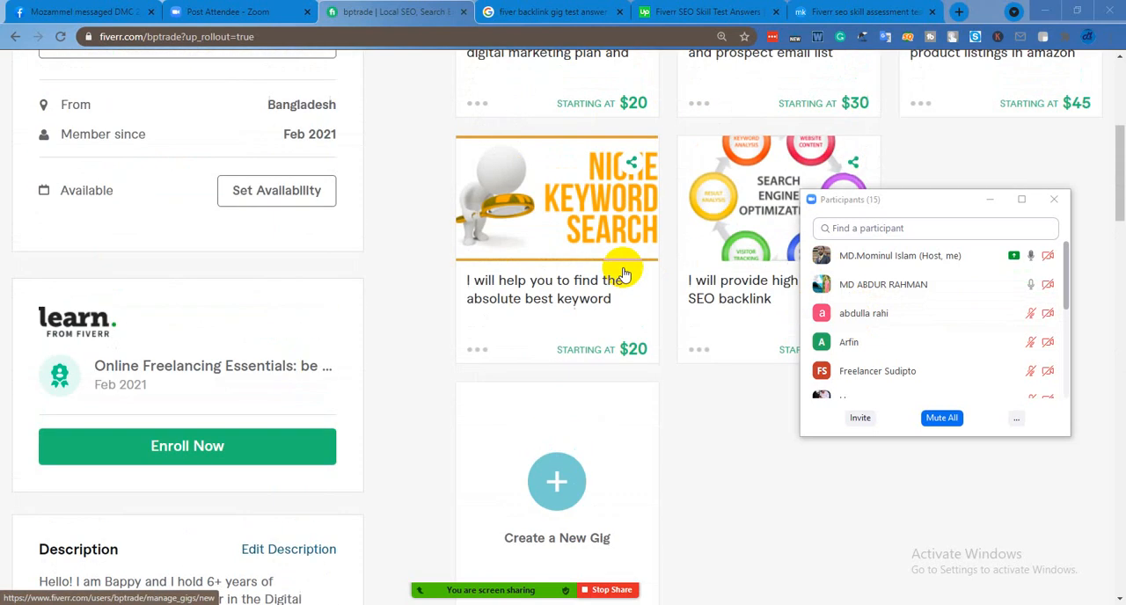
scroll(622, 275, "up", 2)
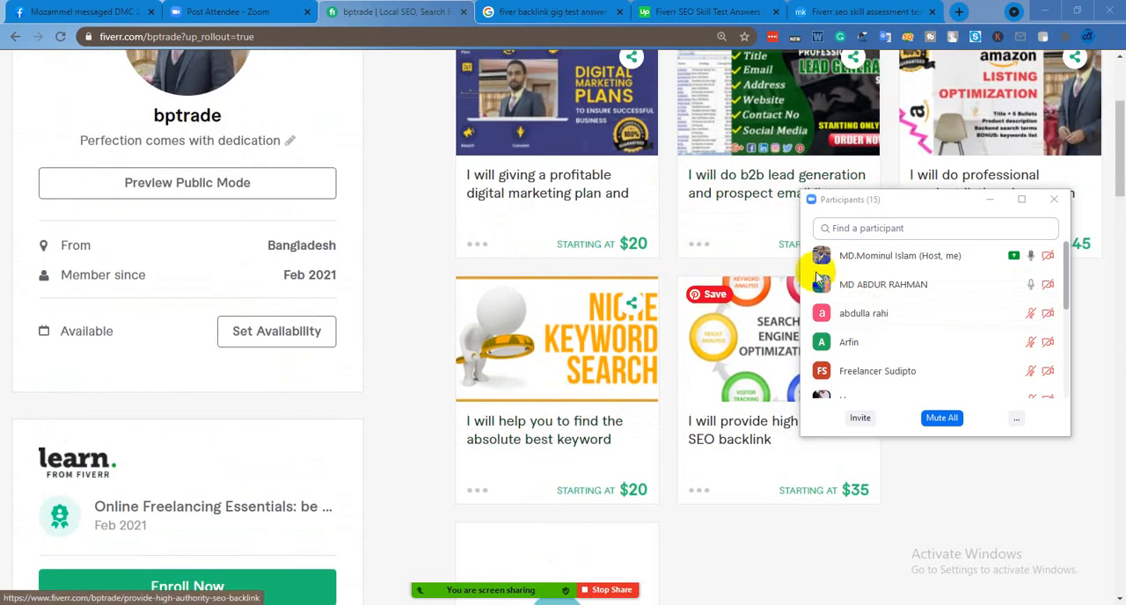
left_click_drag(895, 213, 529, 347)
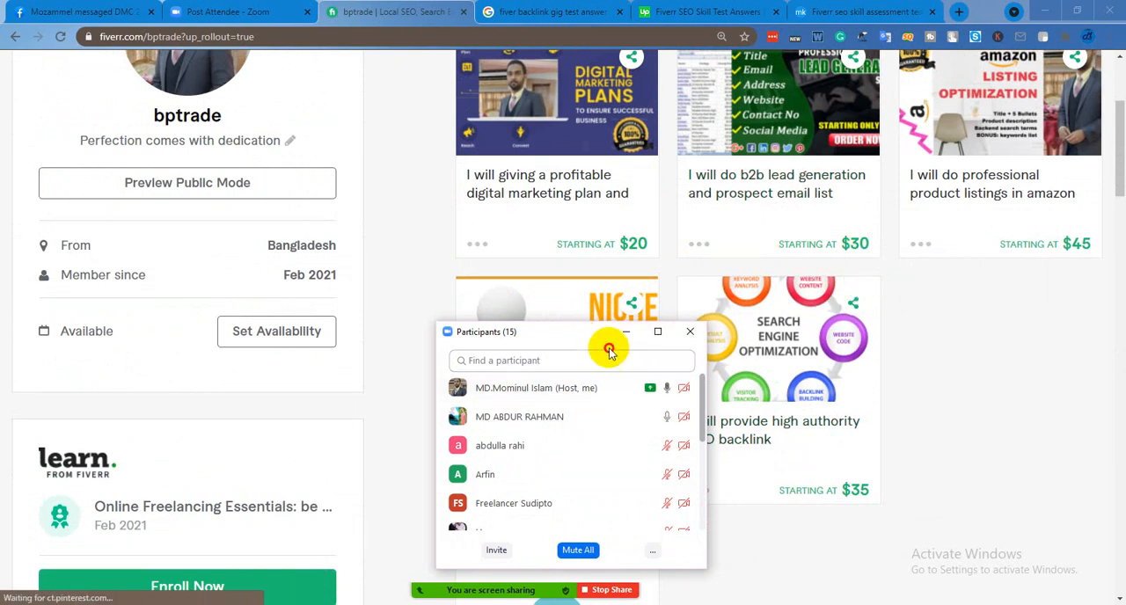
left_click_drag(605, 338, 892, 424)
Look over the gigs listed on the Fiverr profile, including the high authority SEO backlink gig
scroll(718, 271, "down", 2)
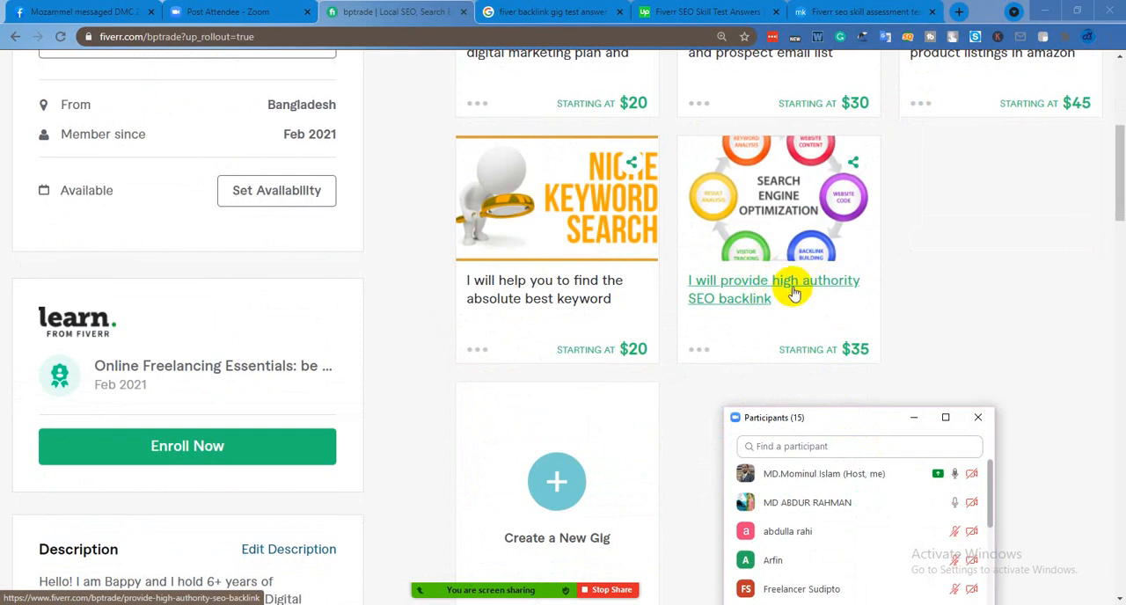
scroll(795, 293, "down", 1)
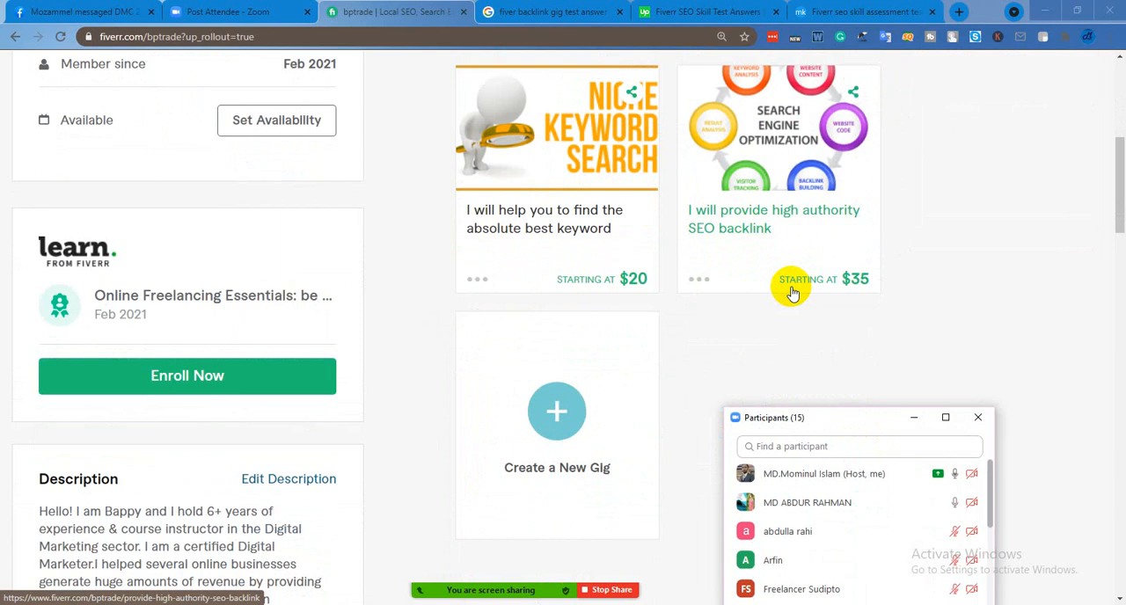
scroll(794, 293, "up", 3)
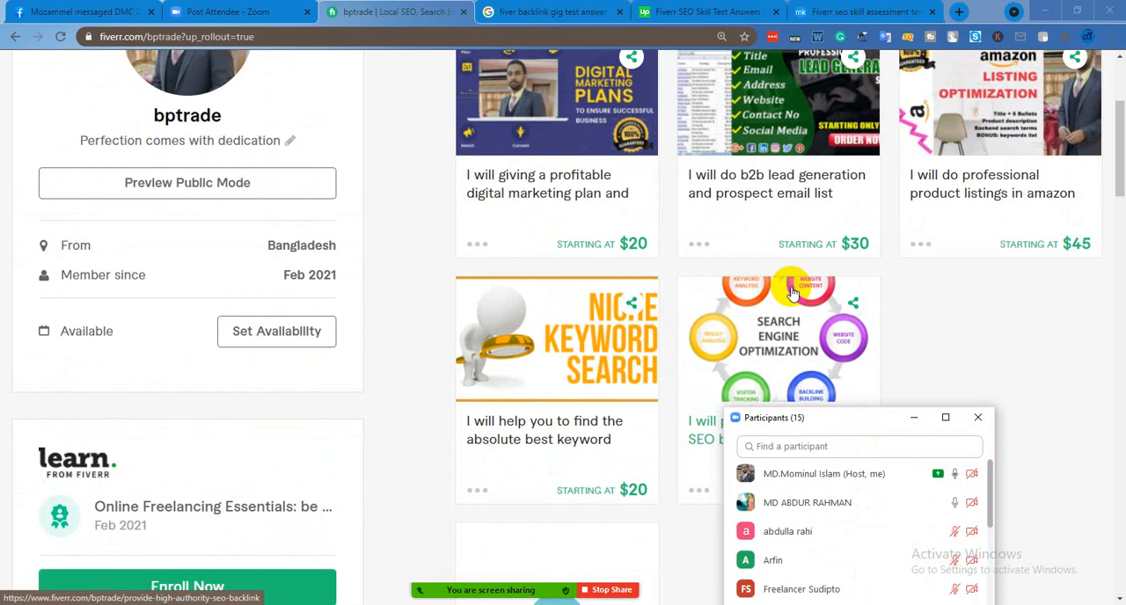
scroll(792, 292, "down", 3)
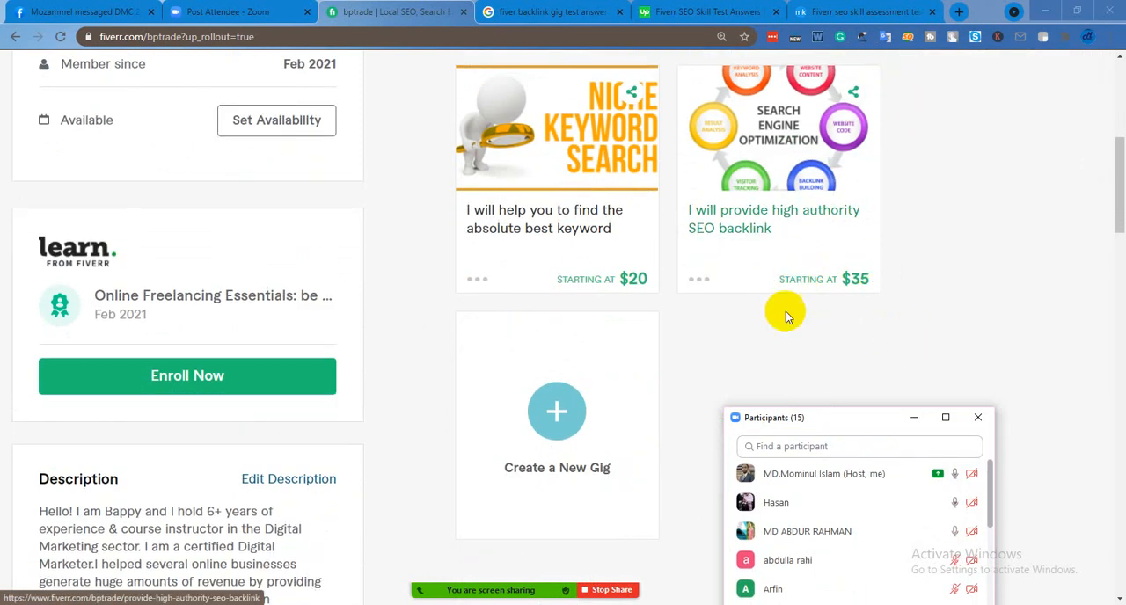
scroll(726, 319, "up", 3)
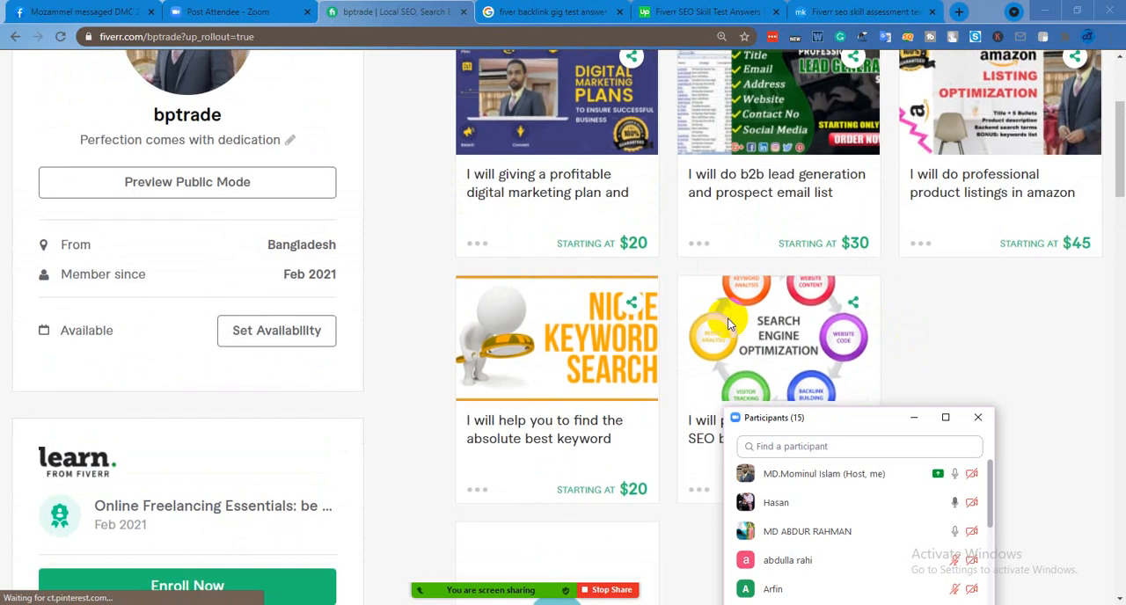
scroll(727, 324, "down", 2)
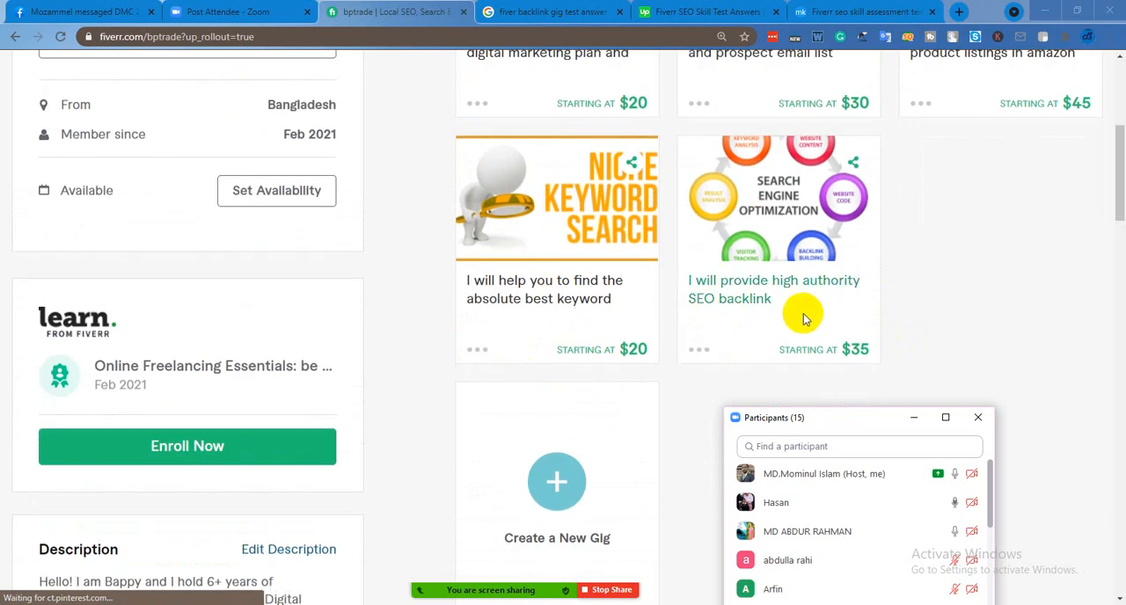
scroll(804, 318, "down", 1)
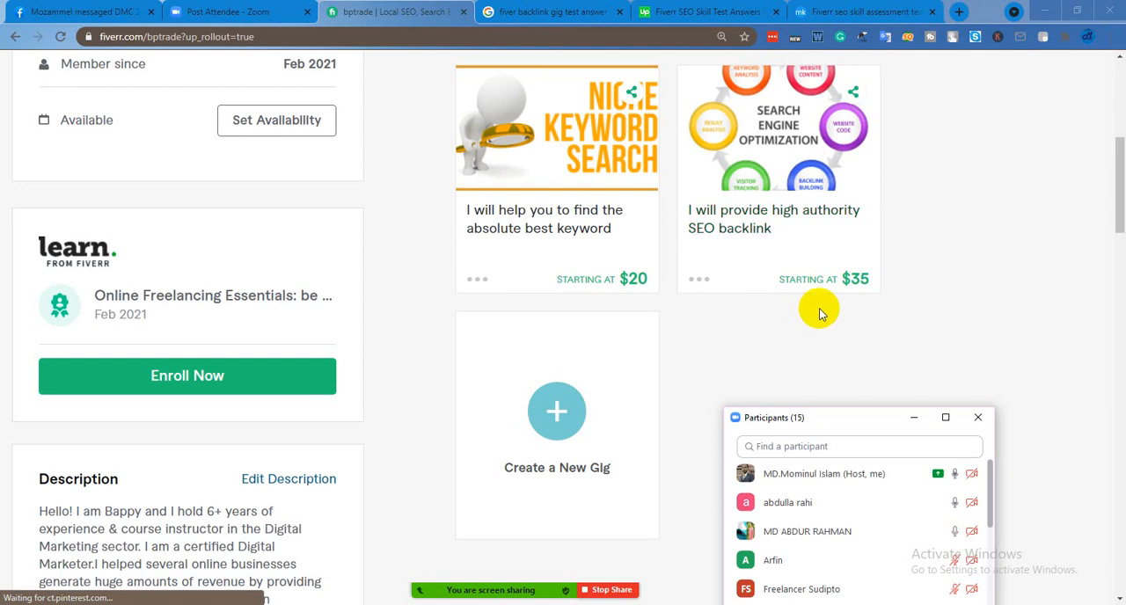
scroll(819, 314, "up", 1)
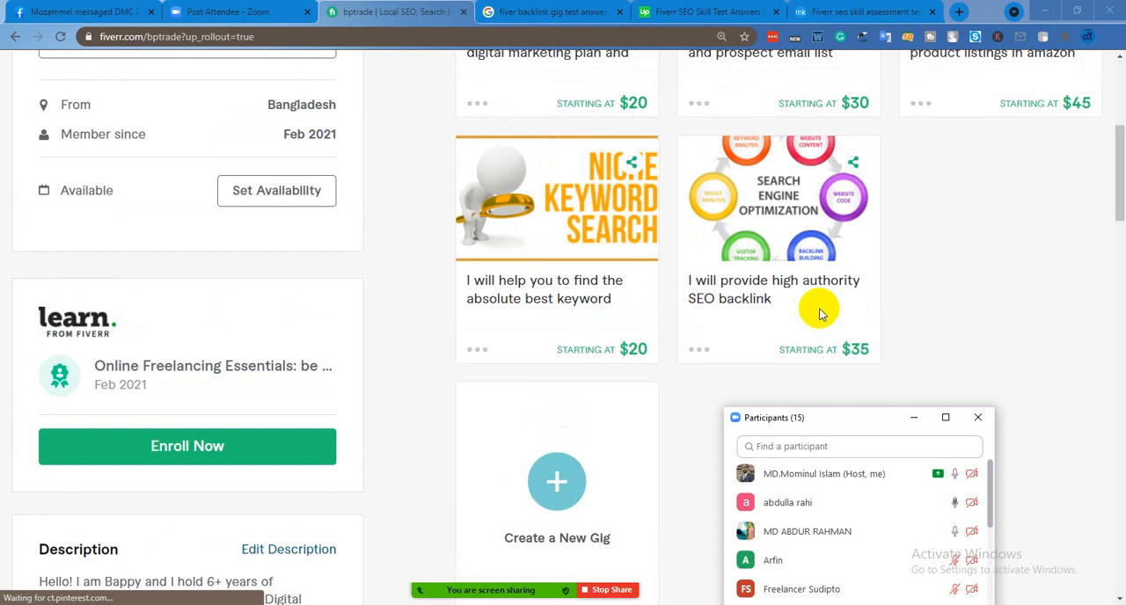
scroll(819, 314, "down", 1)
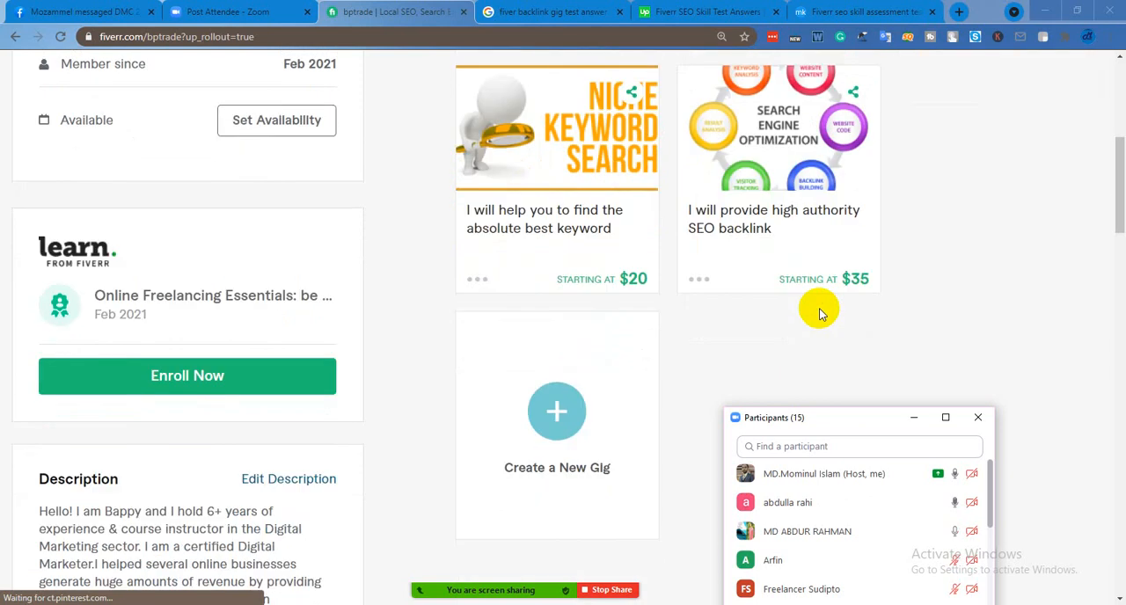
scroll(817, 300, "up", 1)
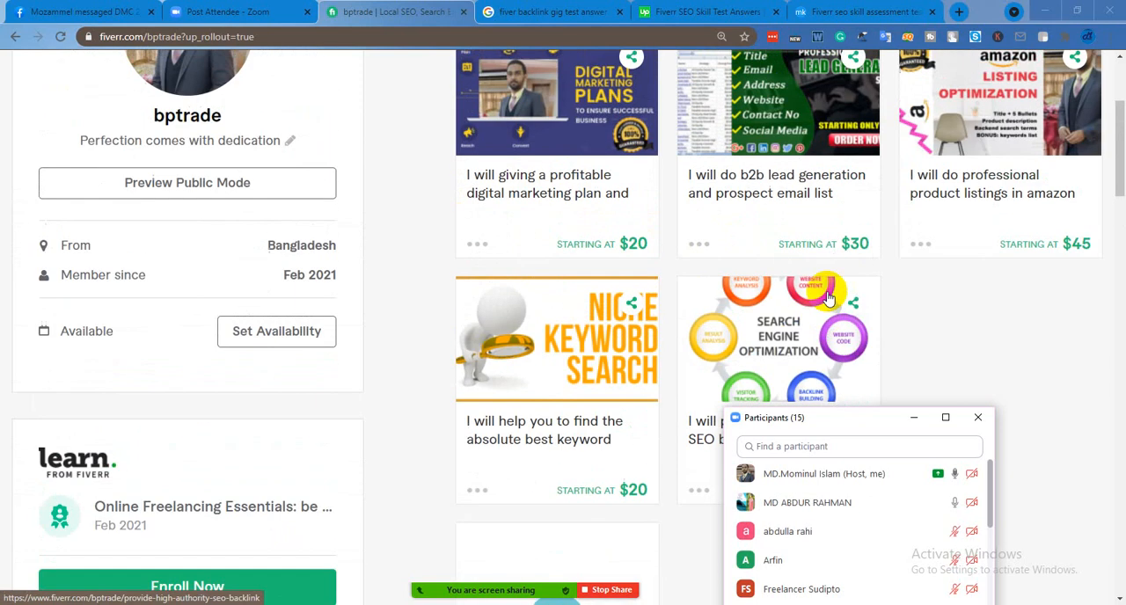
Go over the active gigs on the profile again, from the digital marketing plan gig to the SEO backlink gig
scroll(813, 259, "down", 1)
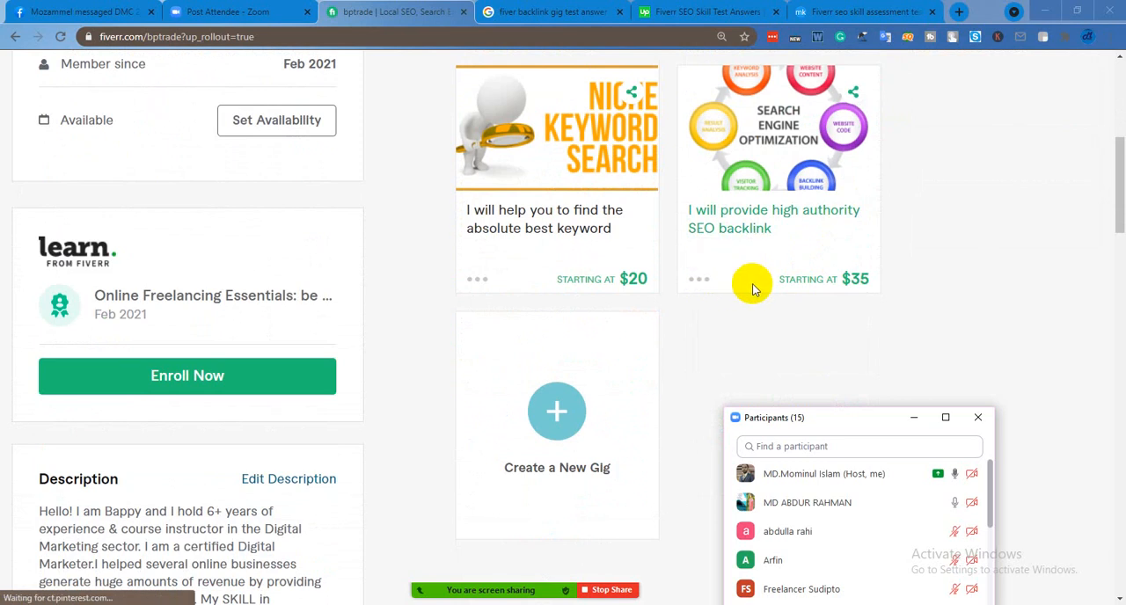
scroll(753, 290, "up", 2)
scroll(753, 290, "down", 2)
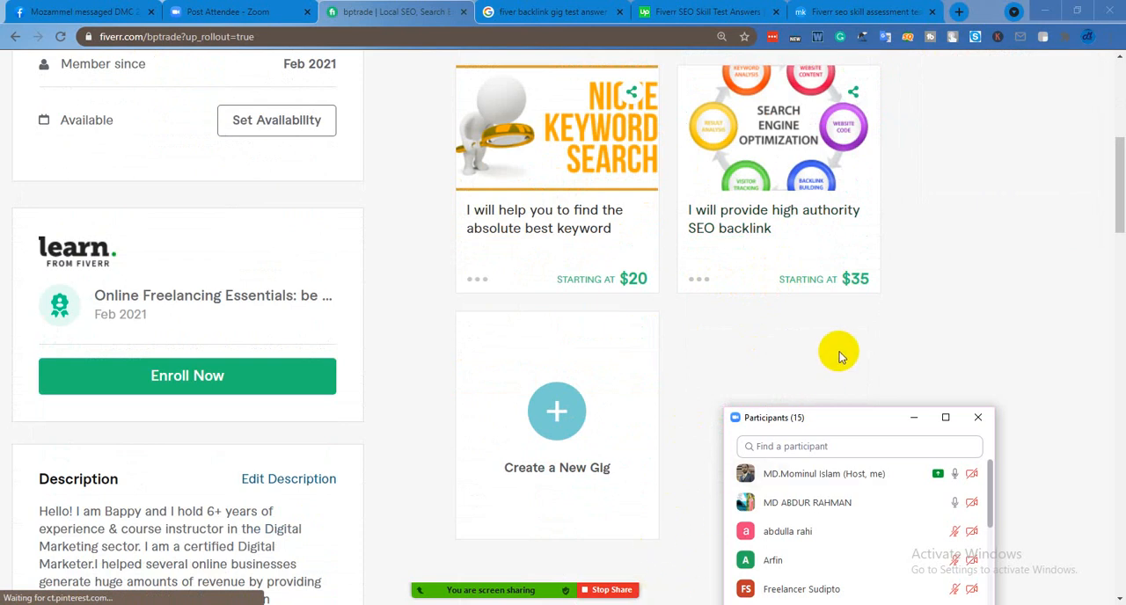
scroll(840, 352, "up", 2)
scroll(859, 310, "down", 1)
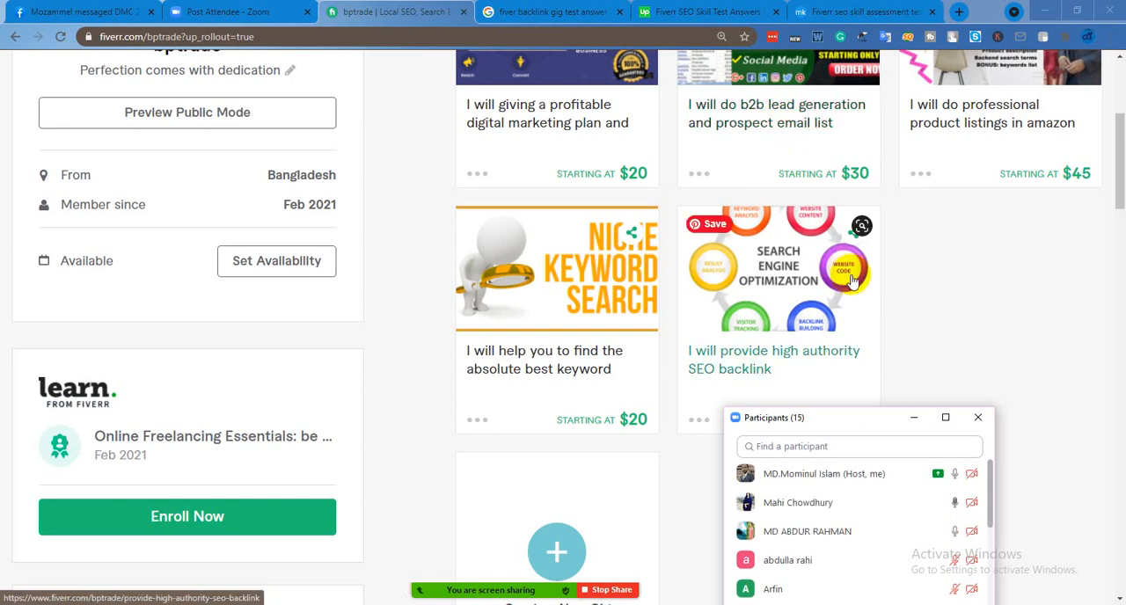
scroll(852, 280, "up", 1)
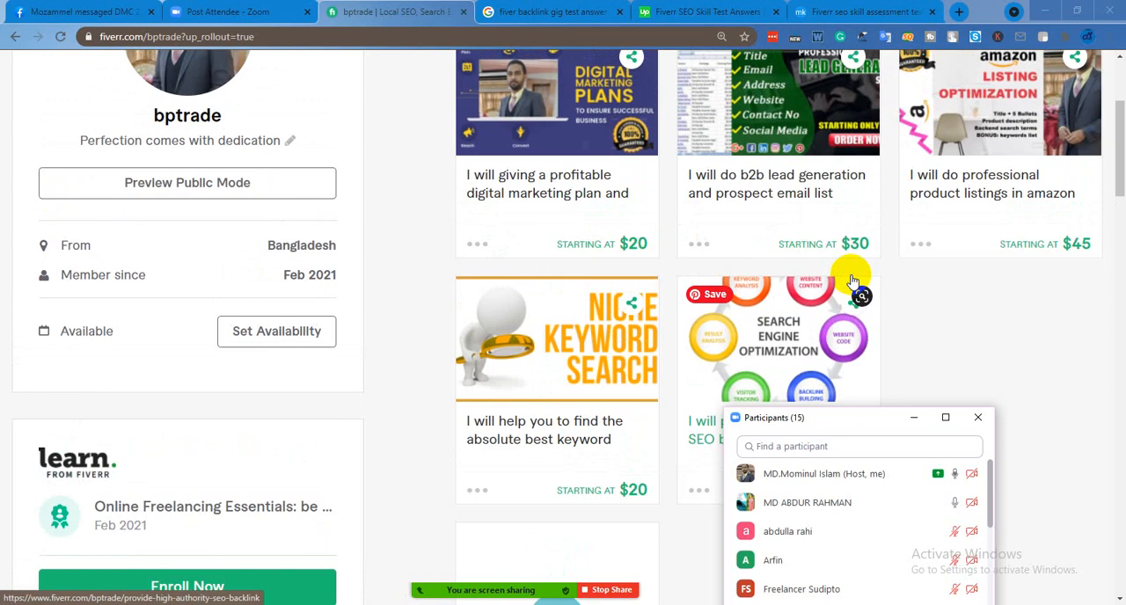
scroll(852, 282, "down", 2)
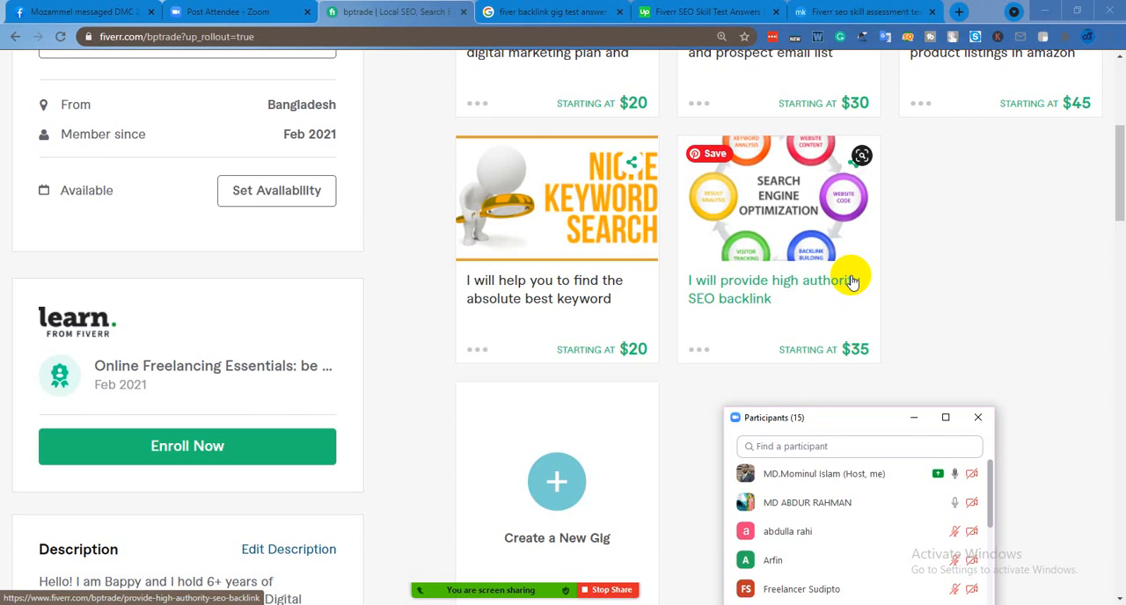
scroll(868, 262, "up", 3)
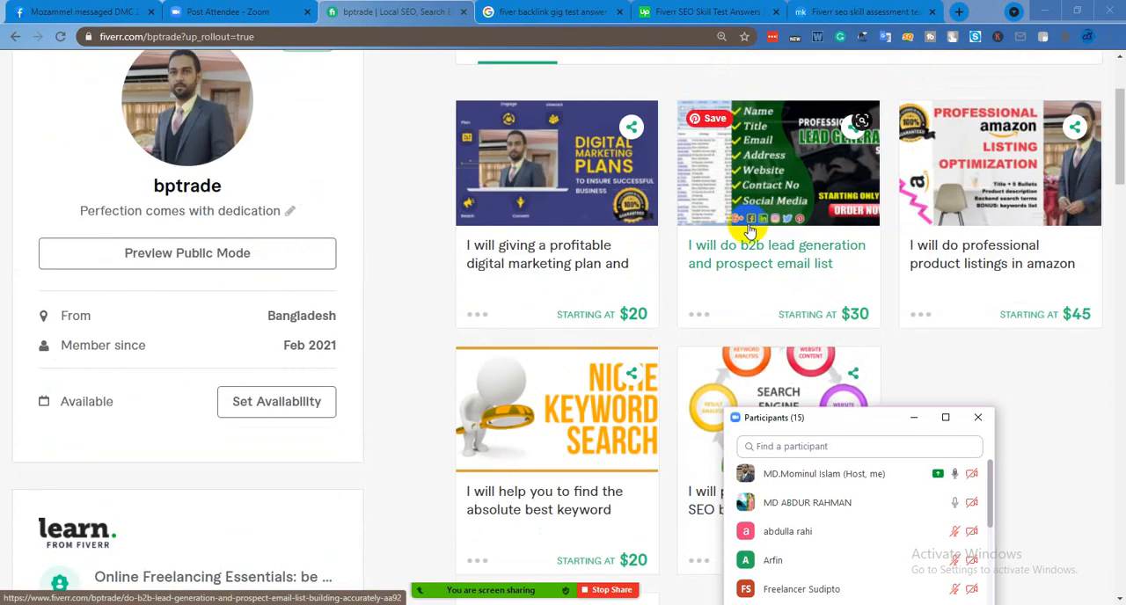
left_click(800, 284)
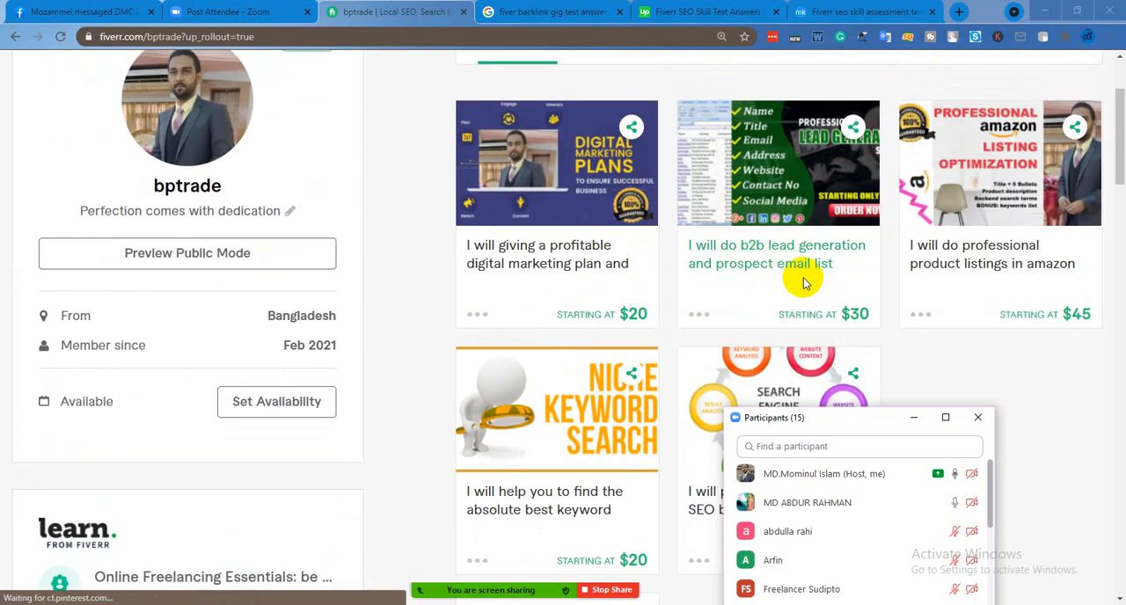
scroll(614, 289, "up", 3)
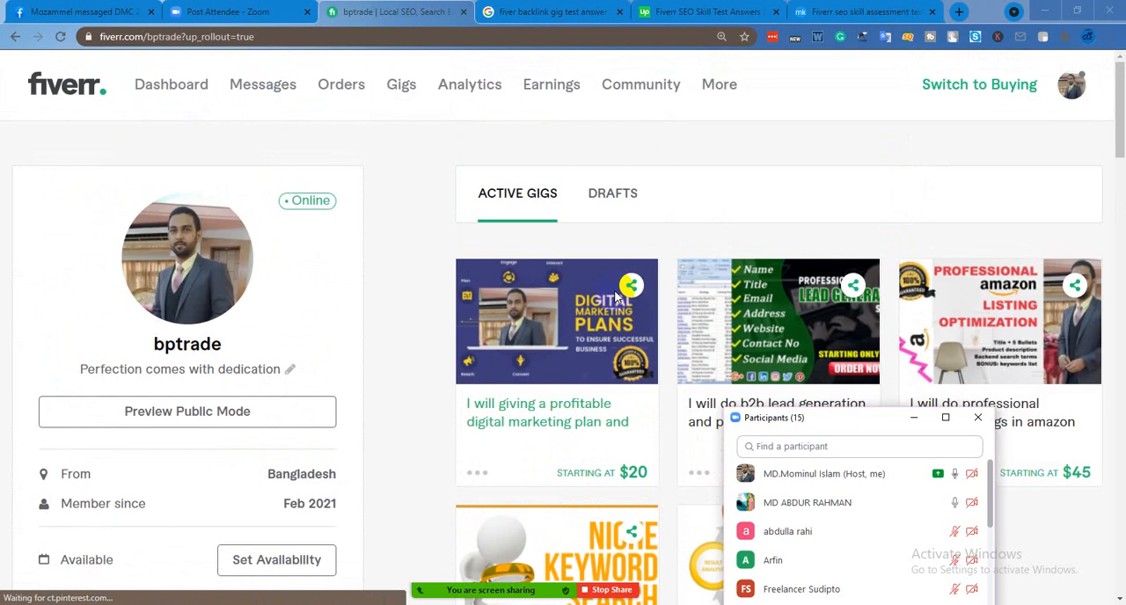
scroll(615, 299, "down", 3)
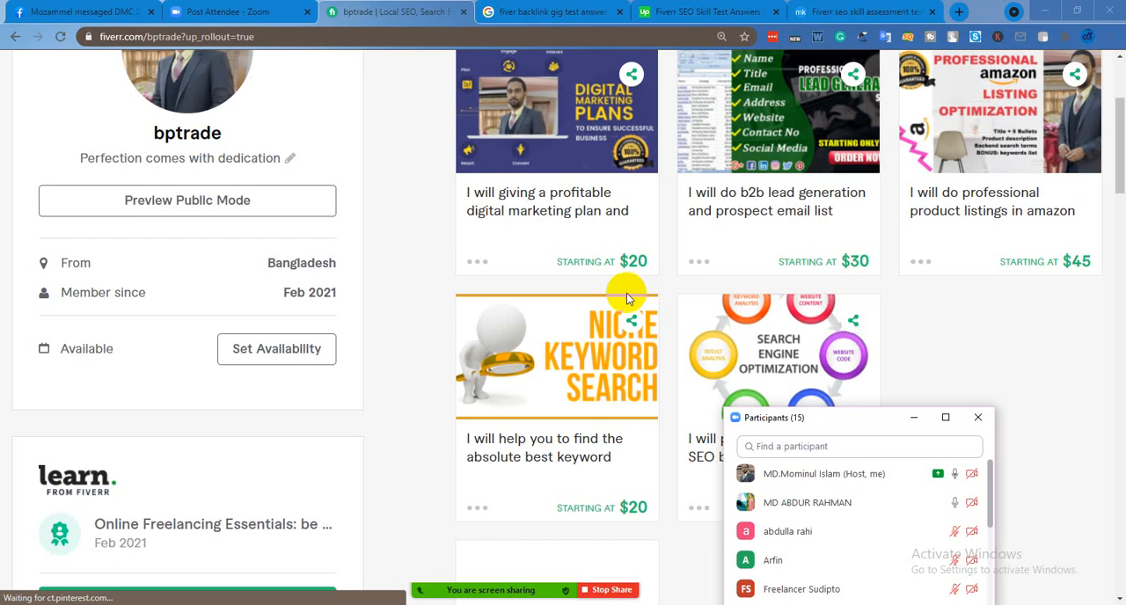
scroll(626, 293, "up", 3)
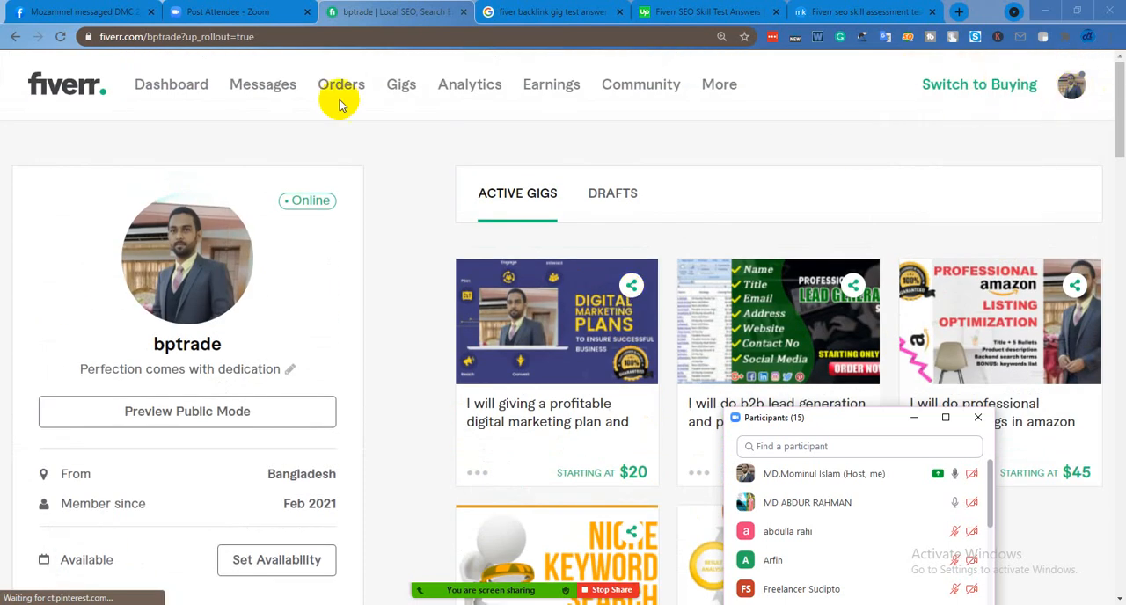
Open the Fiverr gig management page and show the list of active gigs
left_click(396, 84)
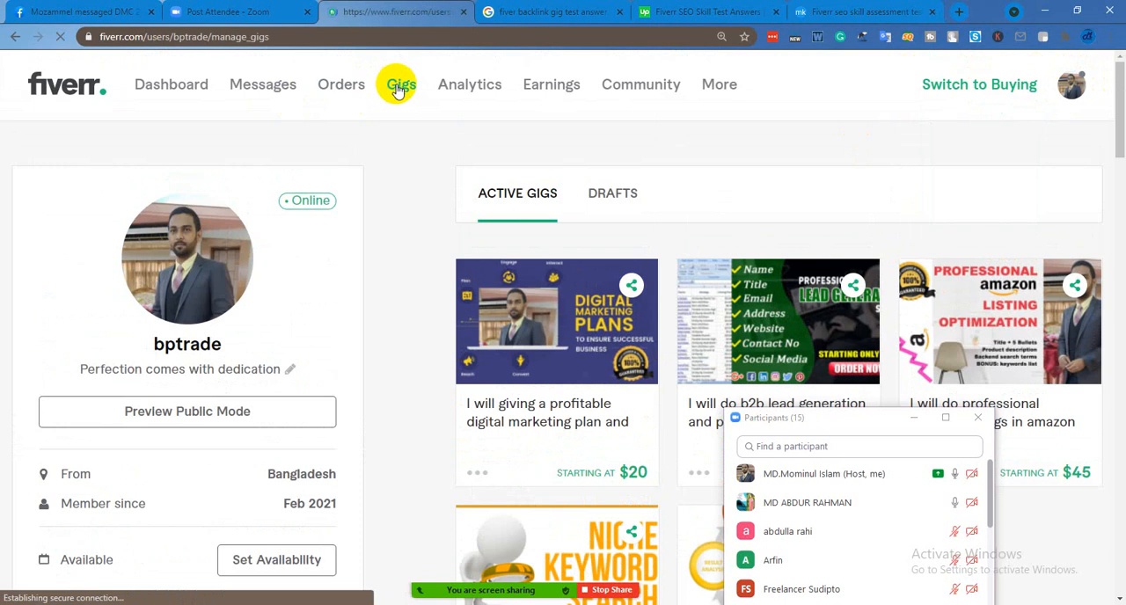
scroll(563, 194, "down", 3)
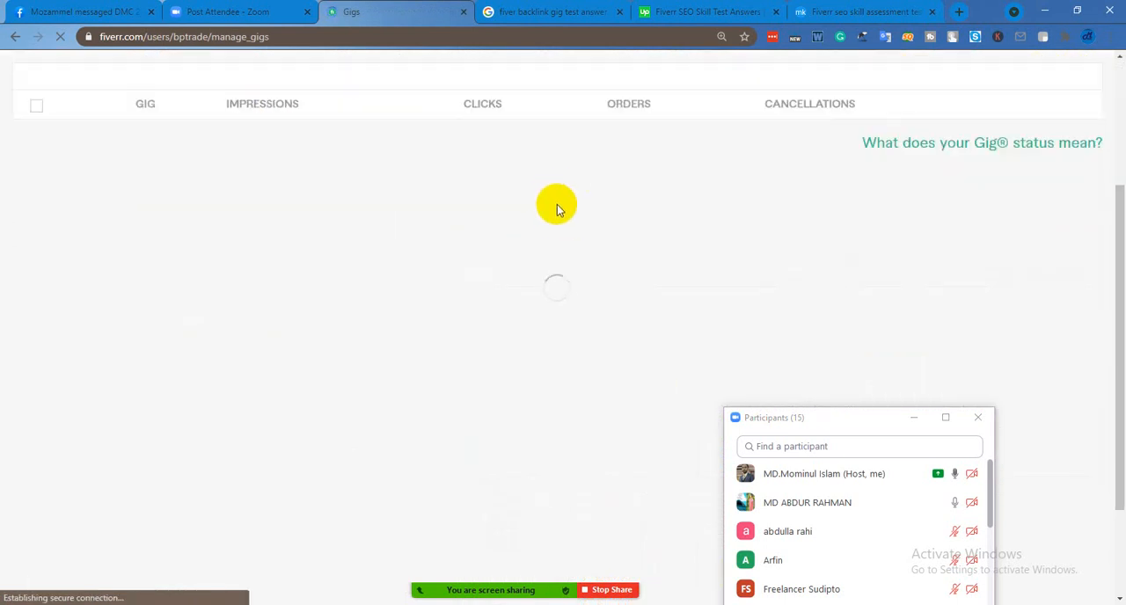
scroll(556, 209, "up", 1)
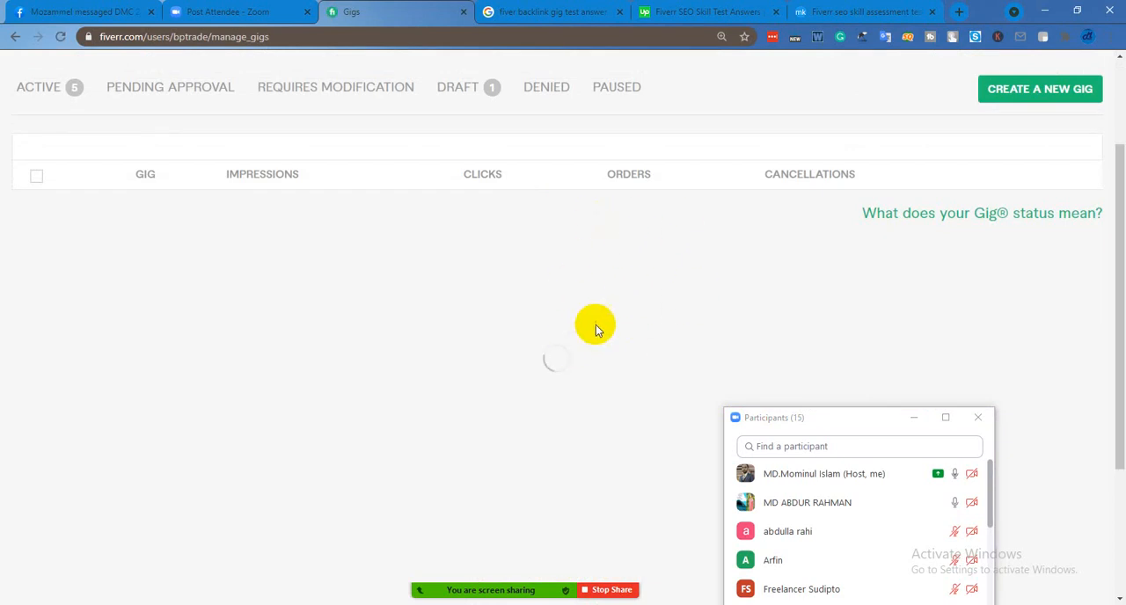
scroll(641, 264, "down", 2)
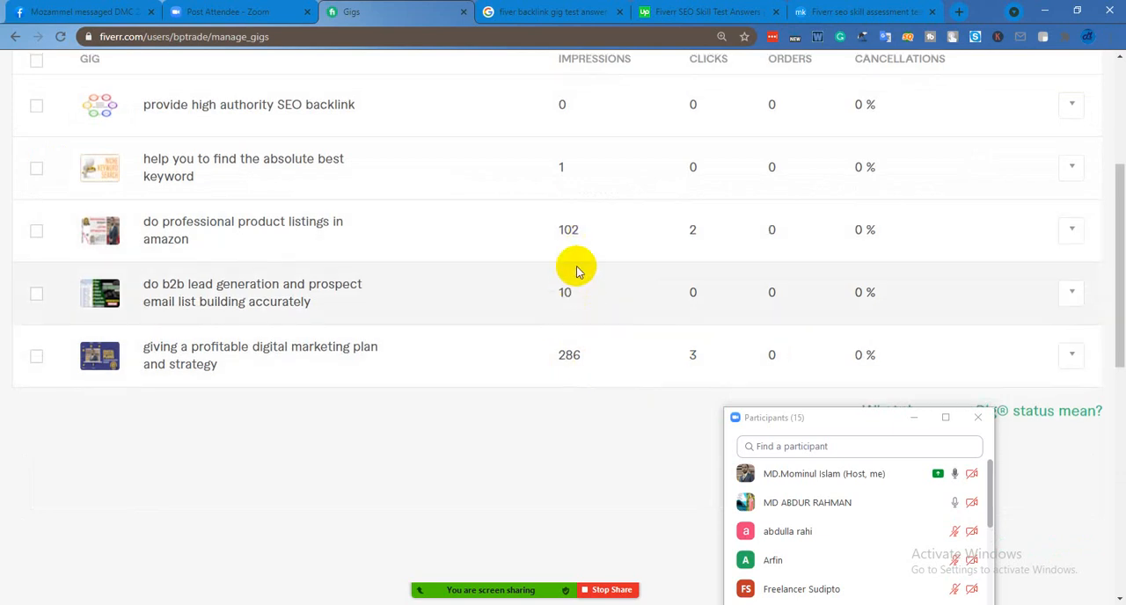
scroll(588, 202, "up", 1)
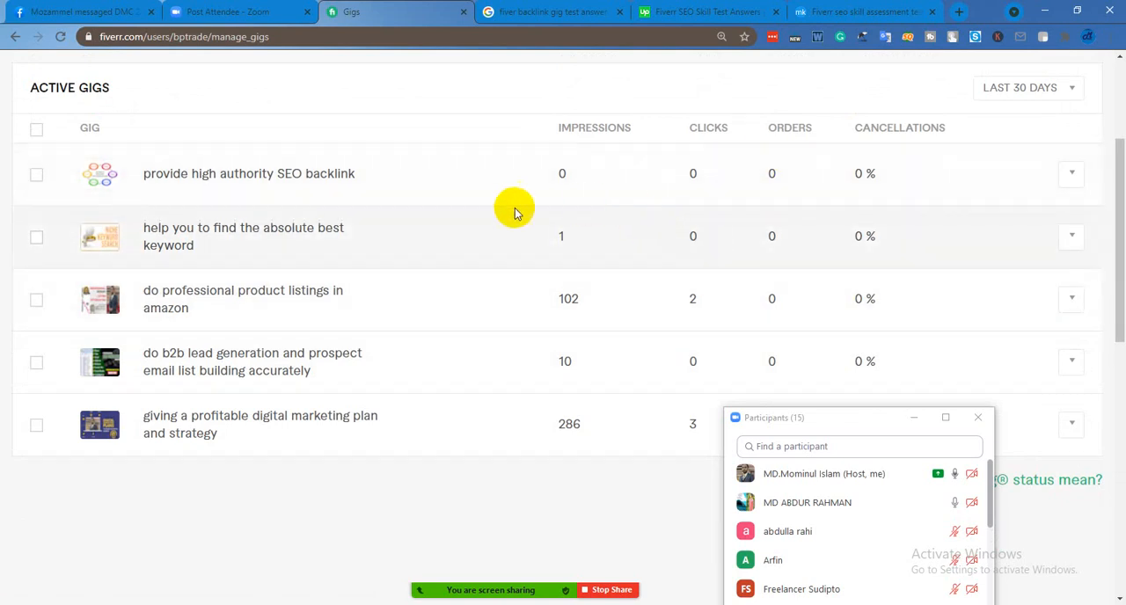
Review the impressions, clicks, orders and cancellations of each active gig for the last 30 days
scroll(621, 269, "up", 3)
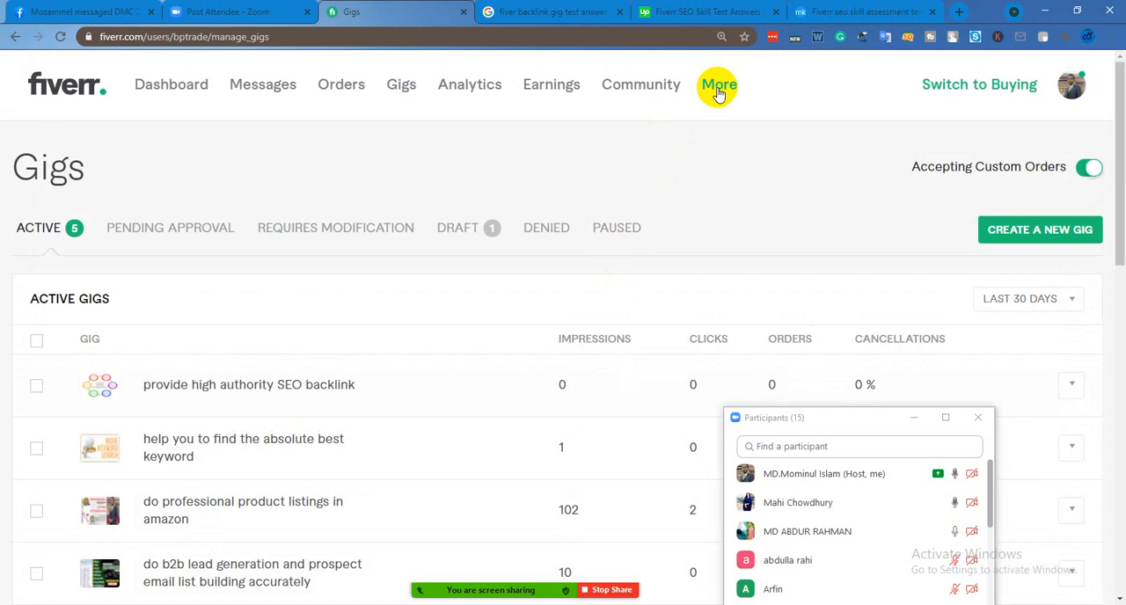
scroll(686, 290, "down", 3)
scroll(684, 276, "up", 2)
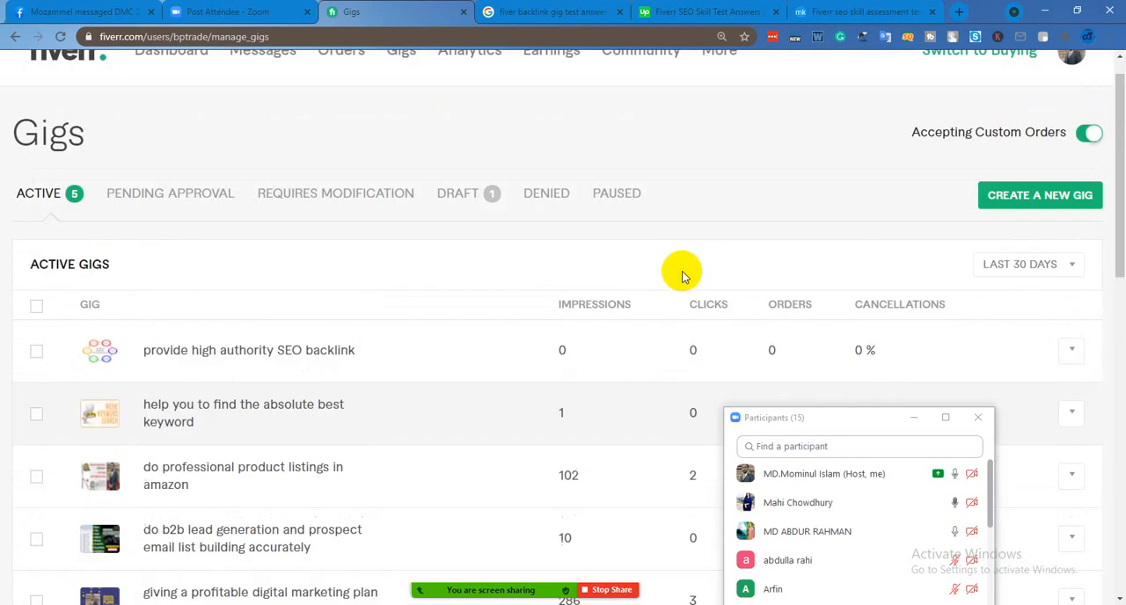
scroll(683, 276, "up", 1)
scroll(670, 277, "down", 3)
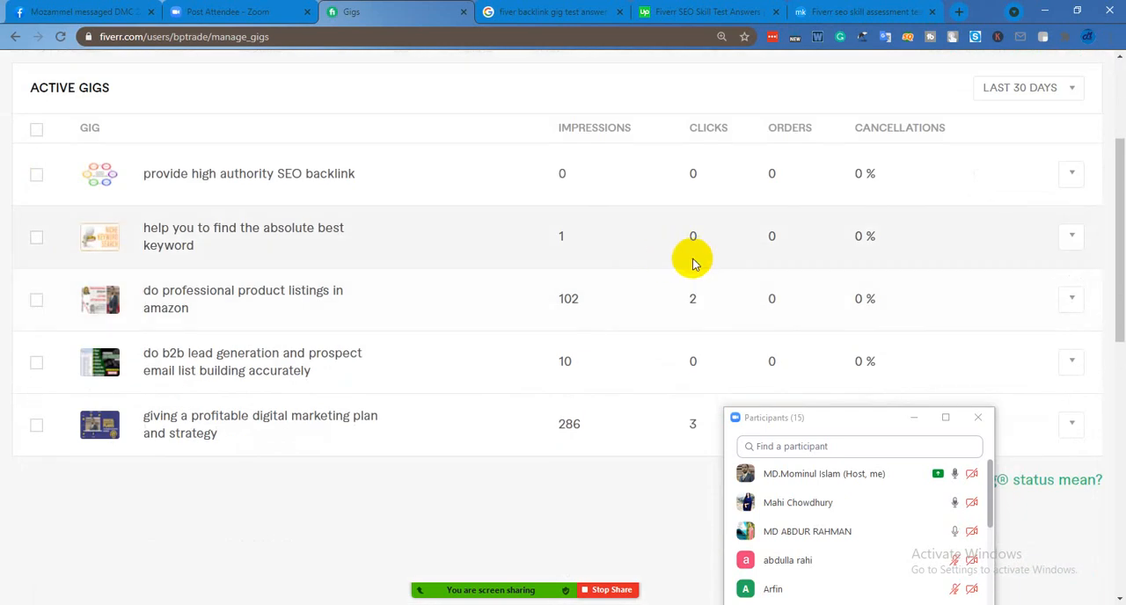
scroll(719, 251, "up", 2)
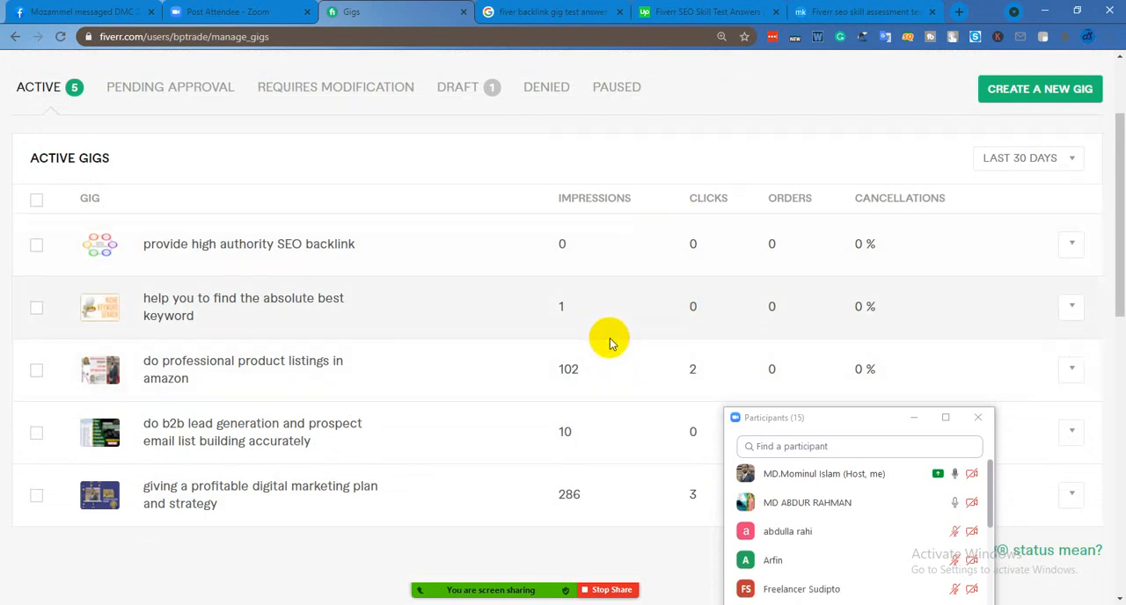
scroll(604, 324, "up", 2)
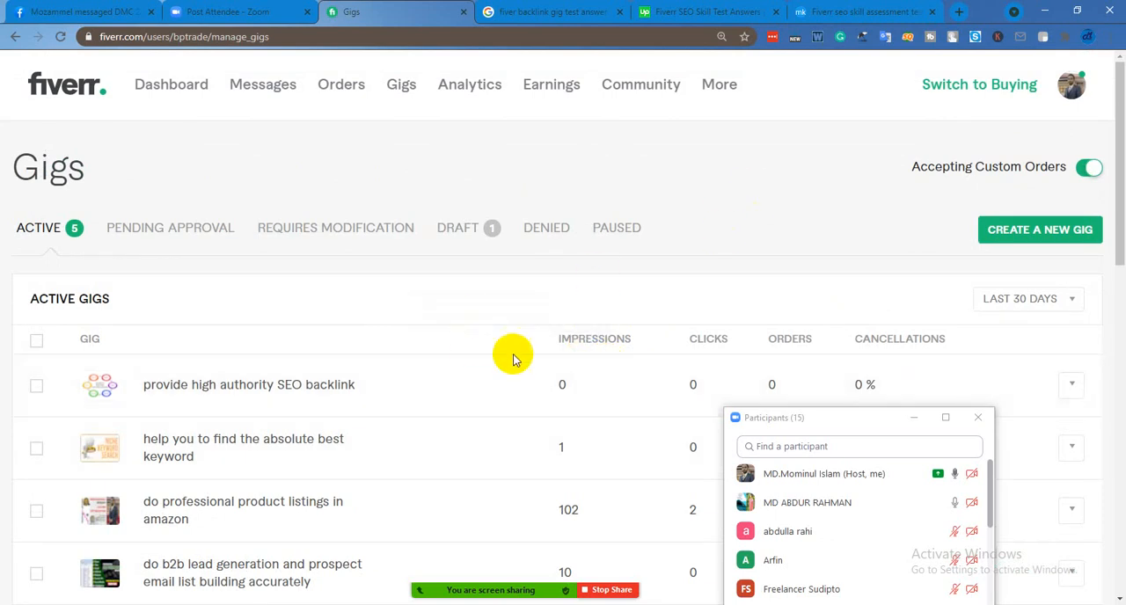
scroll(603, 206, "down", 1)
scroll(671, 168, "up", 1)
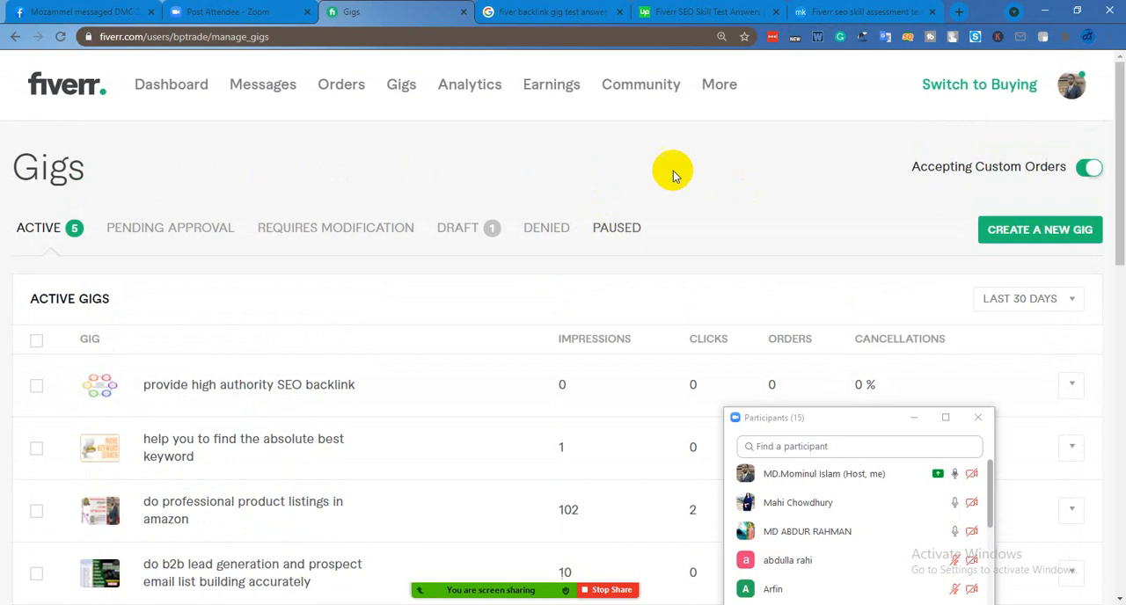
Open the Buyer Requests page and display the active requests
left_click(721, 88)
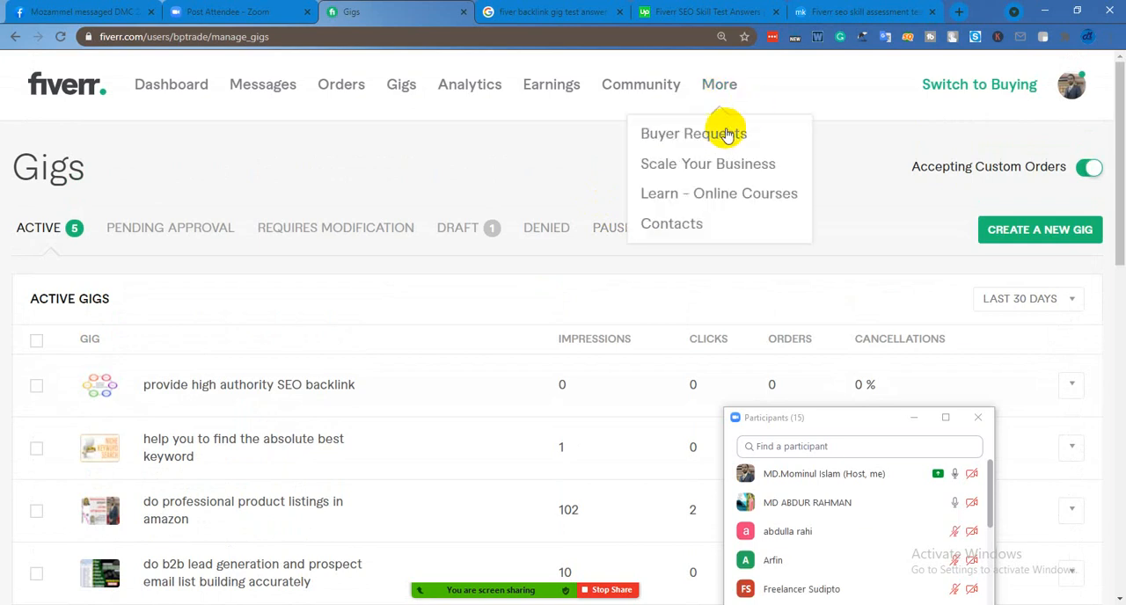
left_click(719, 135)
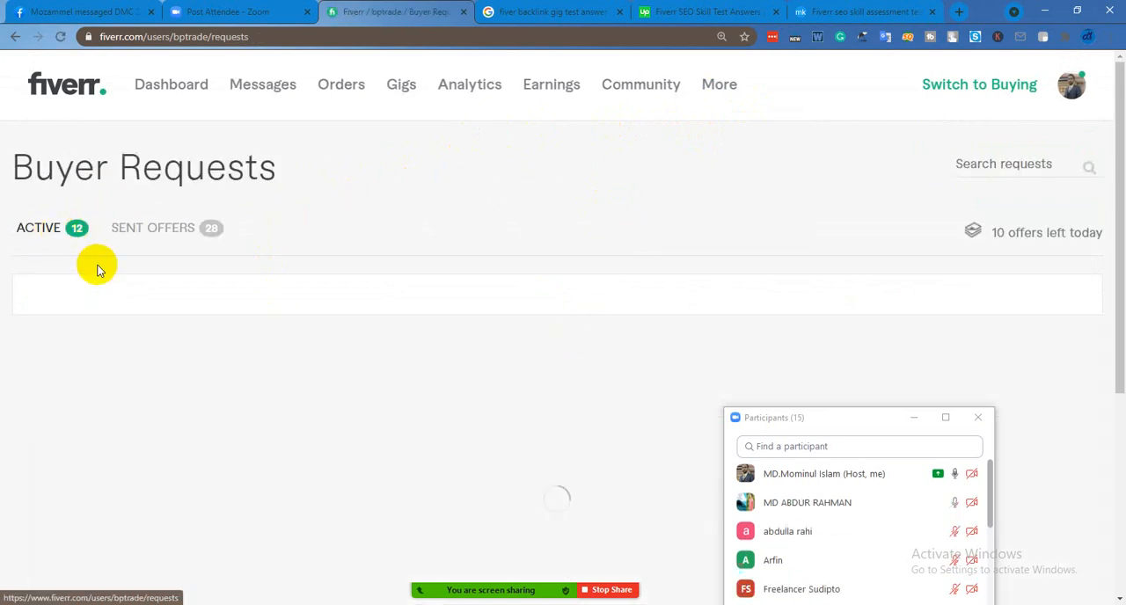
scroll(96, 270, "down", 1)
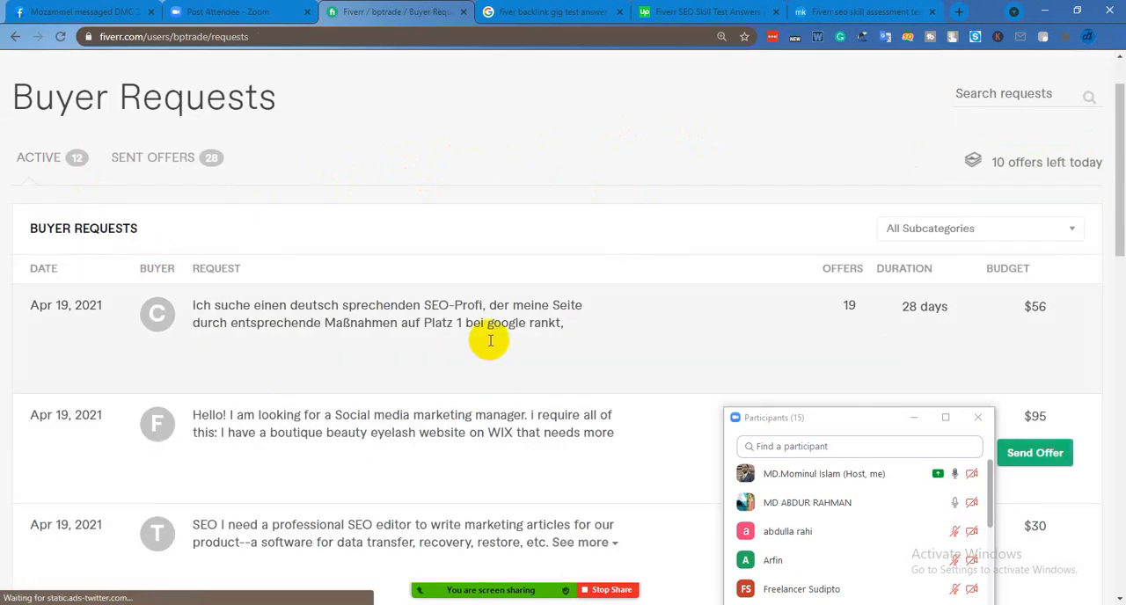
scroll(426, 412, "up", 1)
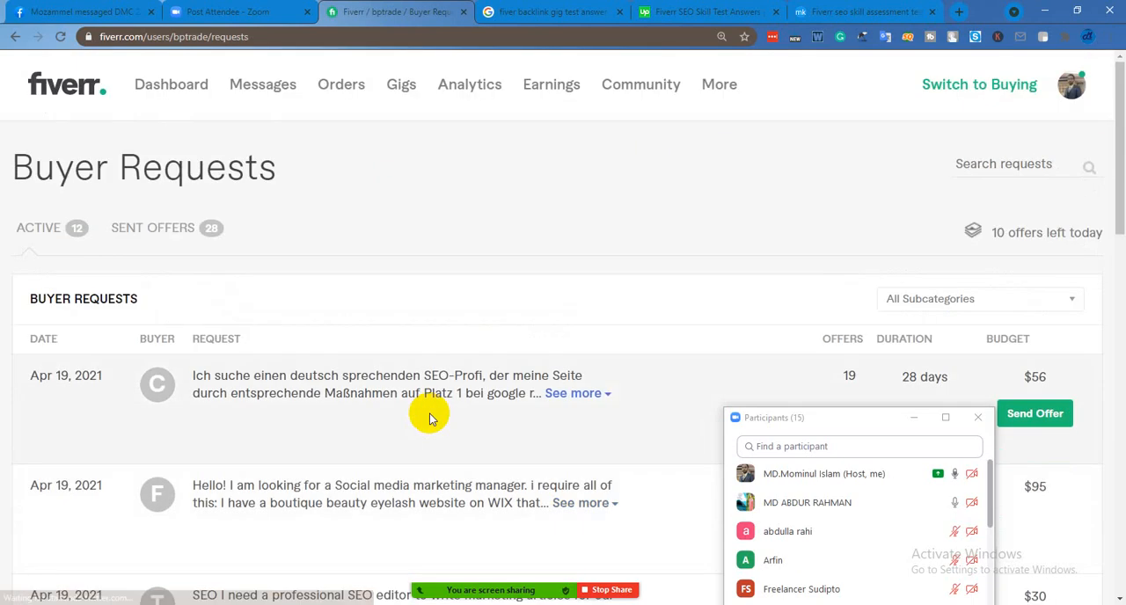
Move the Zoom participants window higher over the page and look through the active buyer requests
left_click_drag(867, 420, 764, 325)
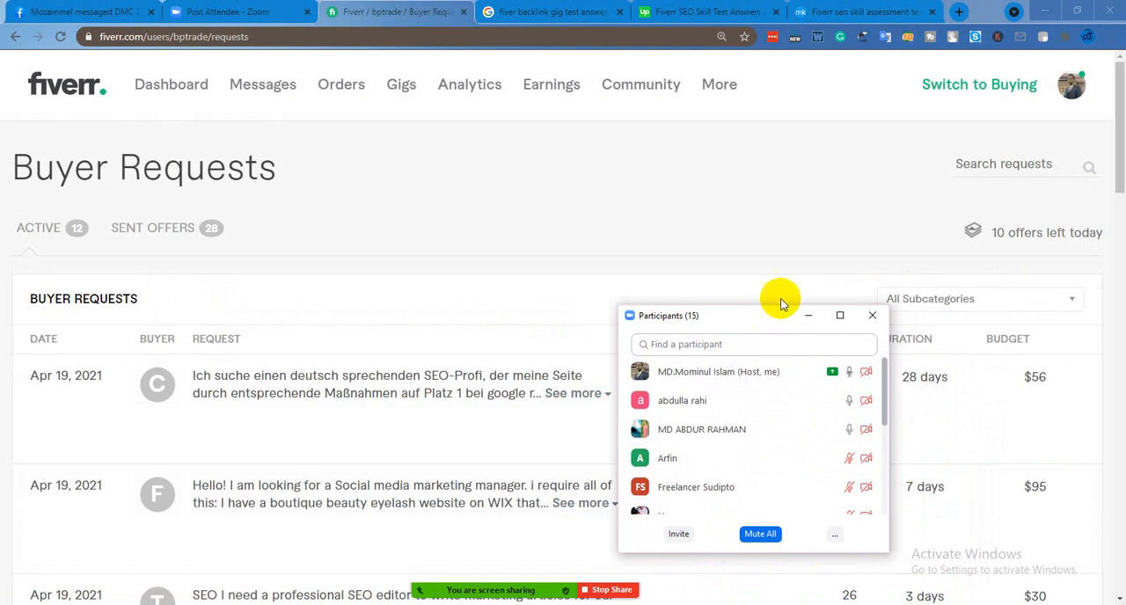
left_click_drag(759, 322, 795, 275)
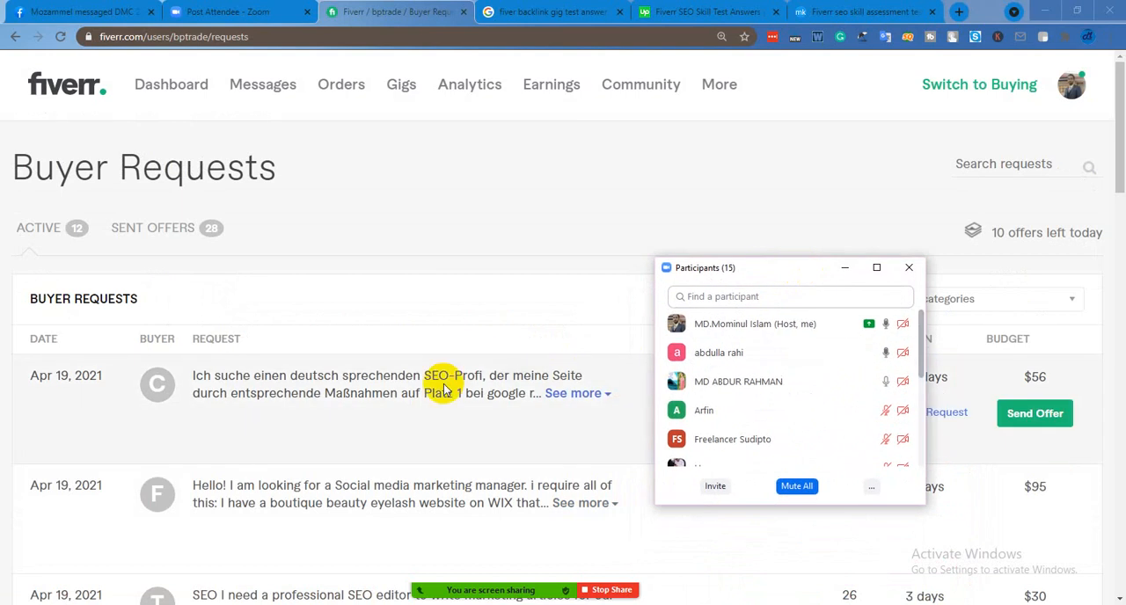
scroll(445, 390, "down", 3)
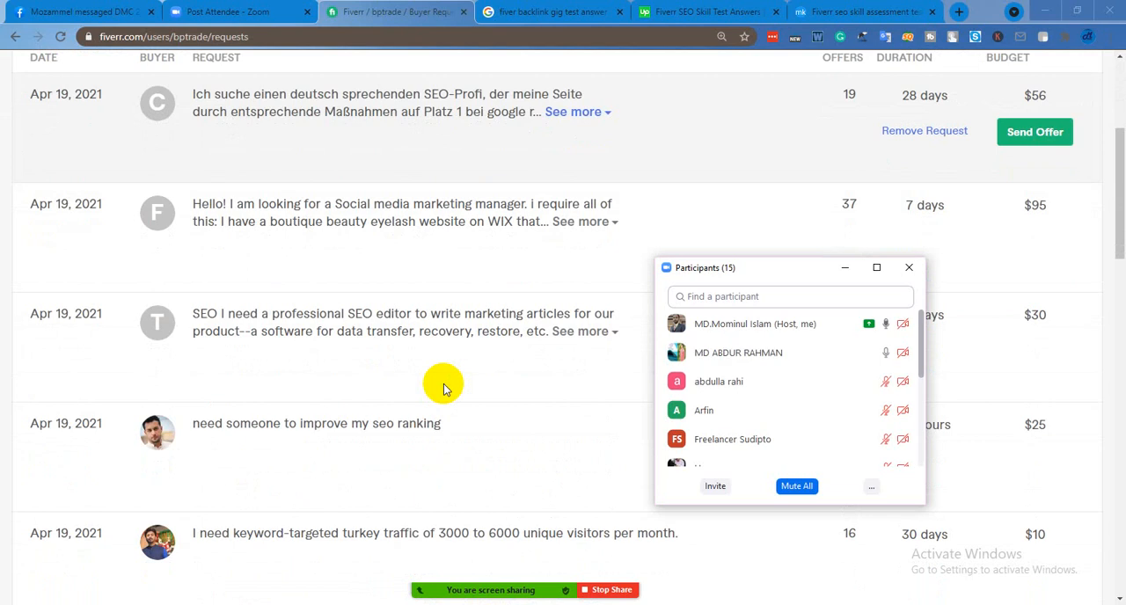
scroll(445, 390, "up", 2)
scroll(441, 379, "down", 2)
scroll(443, 383, "up", 2)
scroll(443, 384, "down", 2)
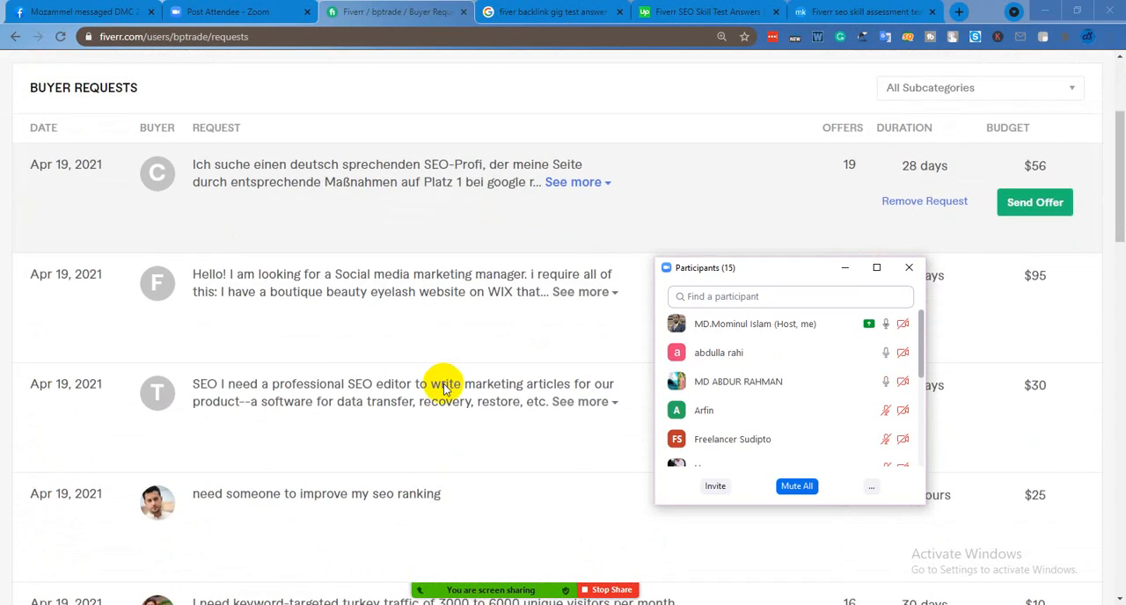
Reposition the Zoom participants window to uncover the request texts and remaining-offers counter, and browse further through the buyer requests
left_click_drag(808, 280, 896, 253)
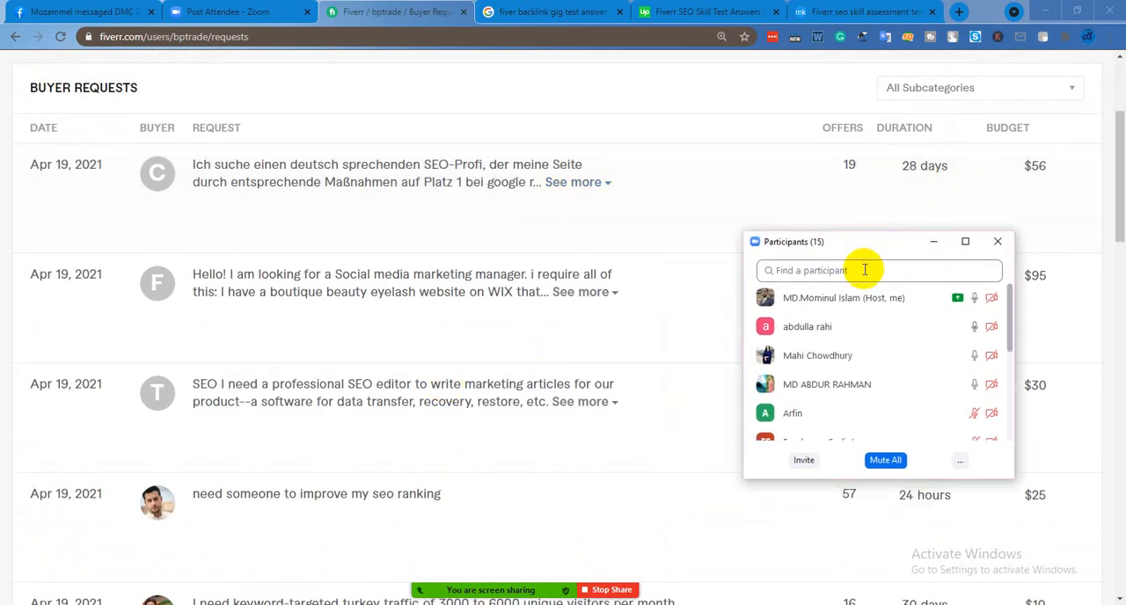
scroll(684, 338, "up", 2)
scroll(683, 343, "up", 1)
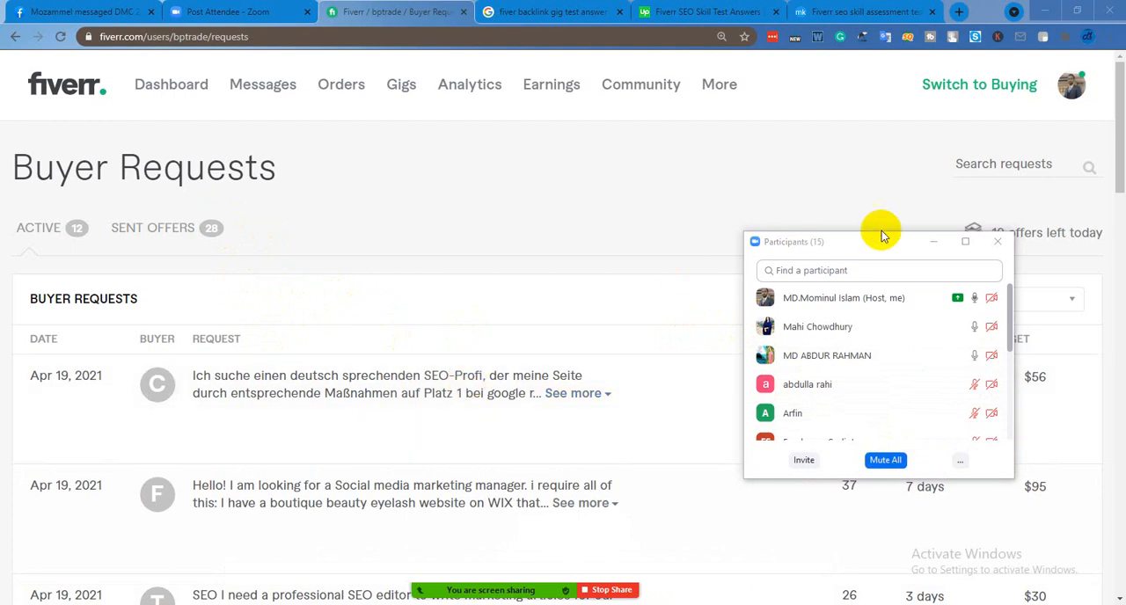
left_click_drag(897, 240, 899, 302)
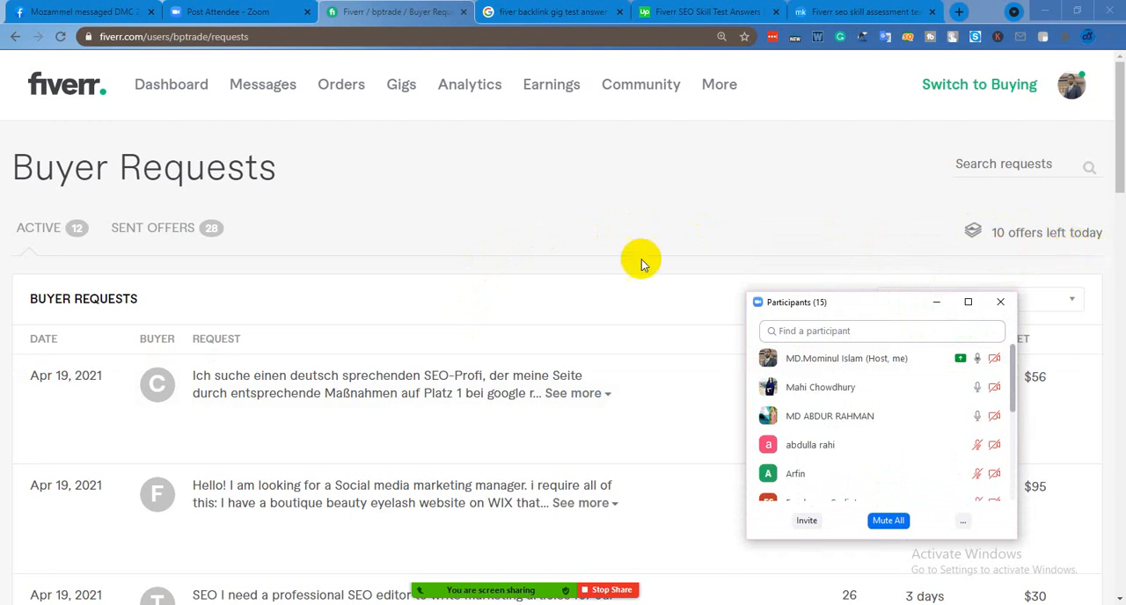
scroll(630, 267, "down", 3)
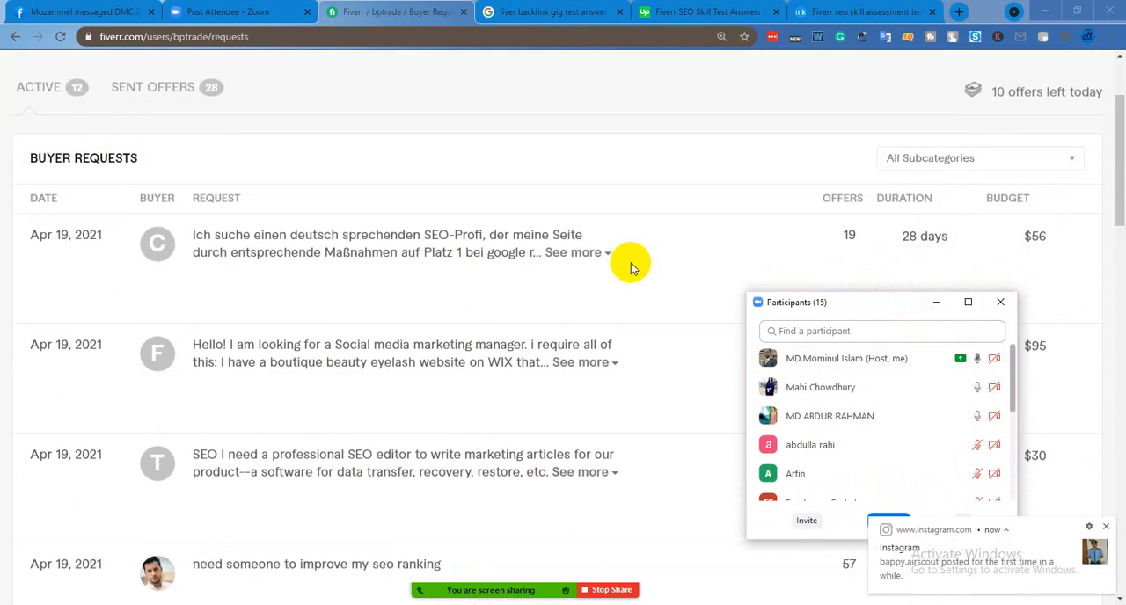
scroll(630, 266, "down", 3)
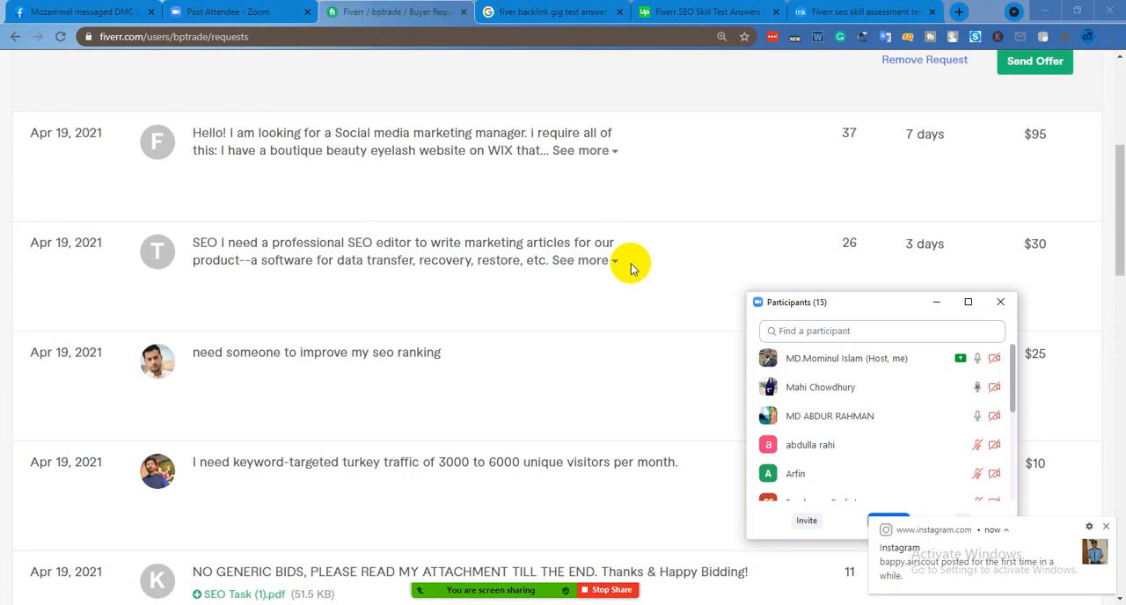
scroll(630, 267, "up", 2)
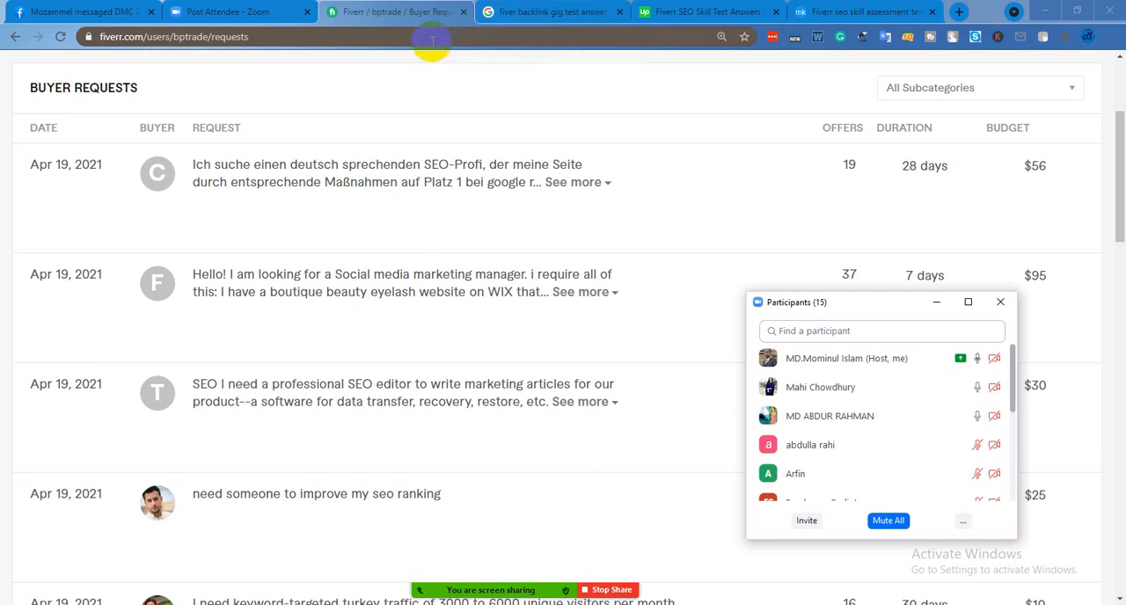
Switch to the Google results page and replace the query with a search for "outsourcing marketplace", using the matching suggestion
left_click(576, 12)
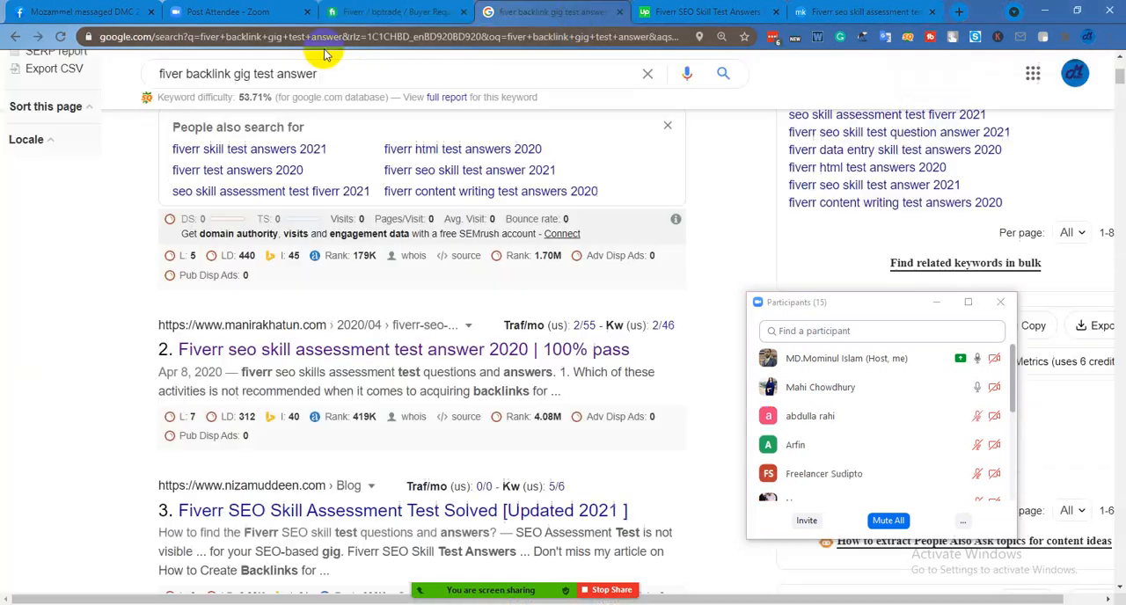
left_click(365, 72)
key("BackSpace")
key("BackSpace")
key("BackSpace")
key("BackSpace")
key("BackSpace")
key("BackSpace")
key("BackSpace")
key("BackSpace")
key("BackSpace")
key("BackSpace")
key("BackSpace")
key("BackSpace")
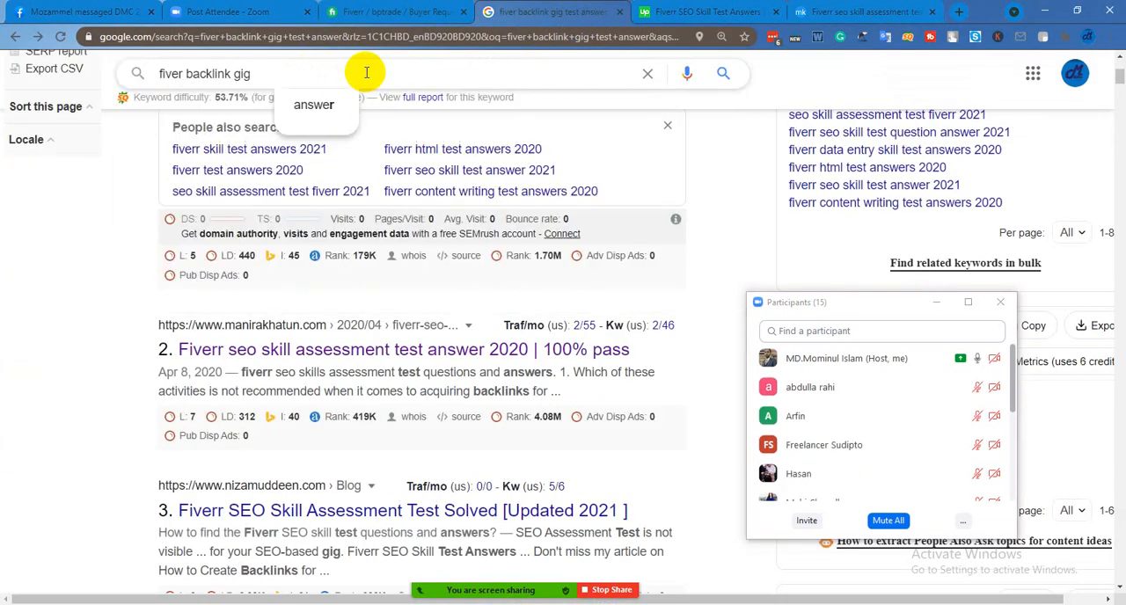
key("BackSpace")
key("BackSpace")
key("BackSpace")
key("BackSpace")
key("BackSpace")
key("BackSpace")
key("BackSpace")
key("BackSpace")
key("BackSpace")
key("BackSpace")
key("BackSpace")
key("BackSpace")
key("BackSpace")
key("BackSpace")
key("BackSpace")
key("BackSpace")
key("BackSpace")
key("BackSpace")
type("ou")
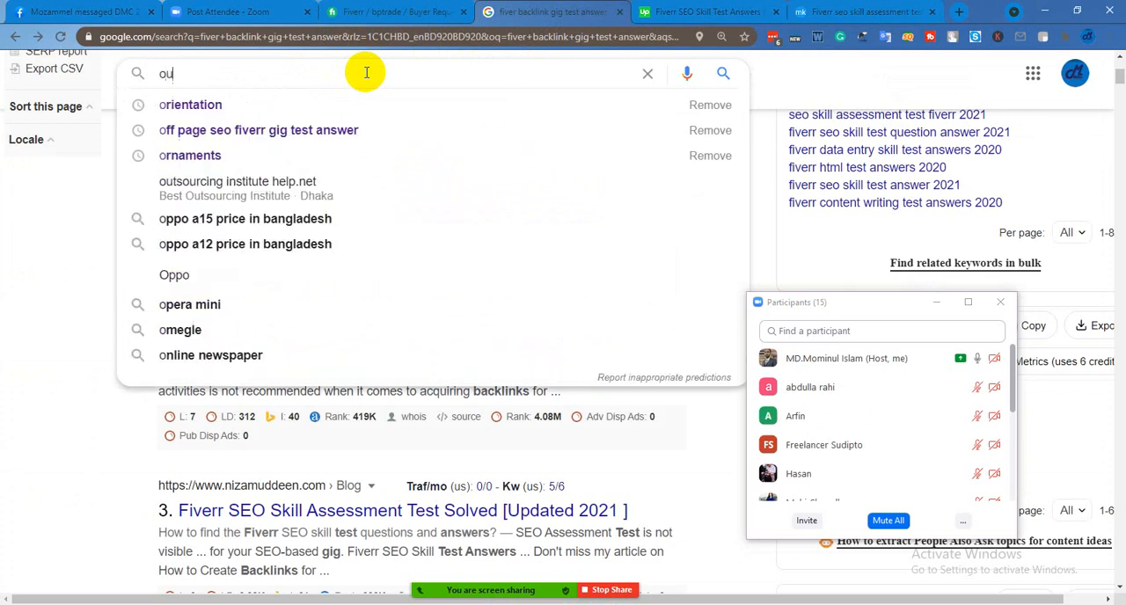
type("tsou")
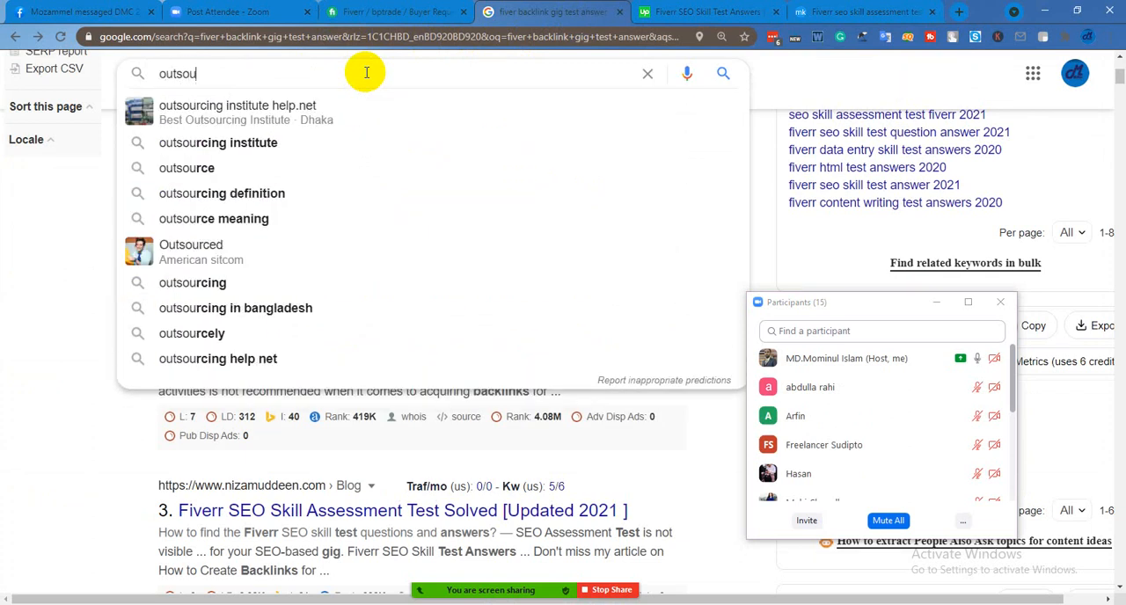
type("rcing")
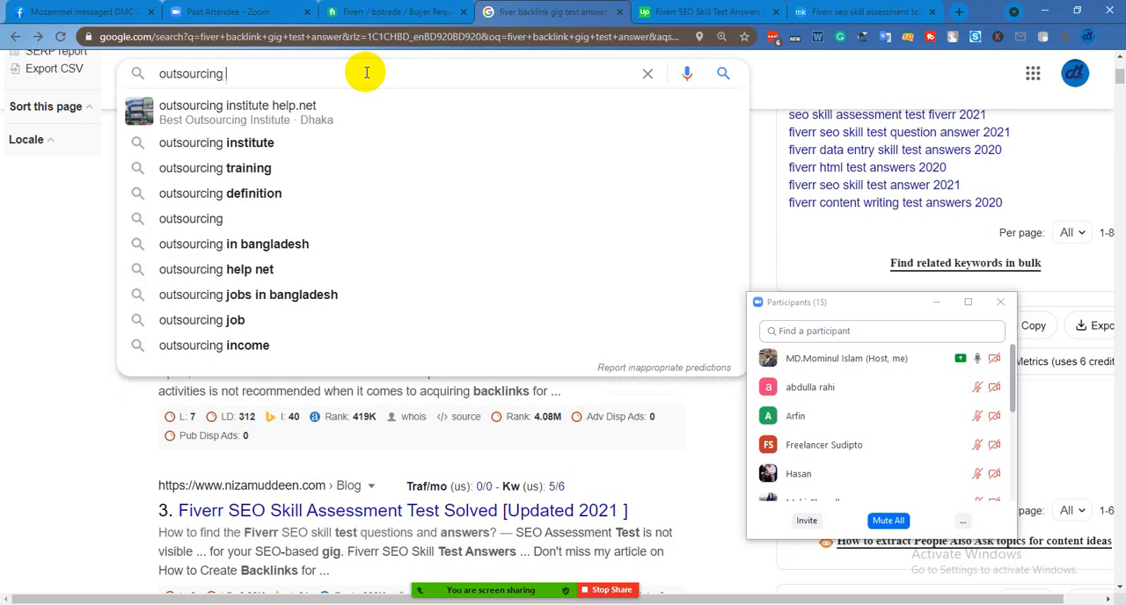
type("p")
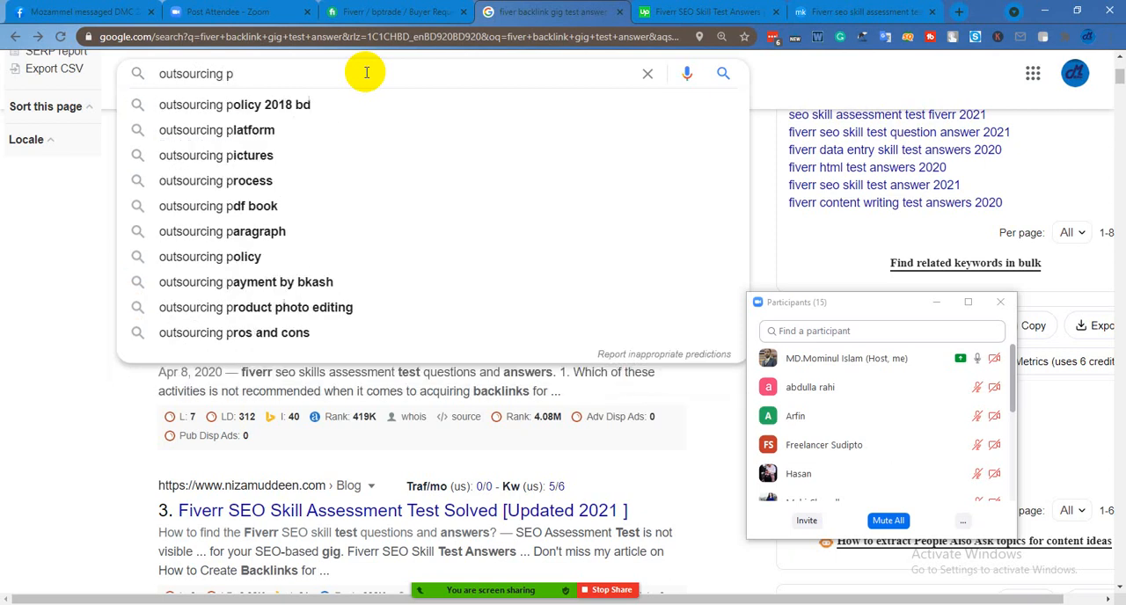
type("lab")
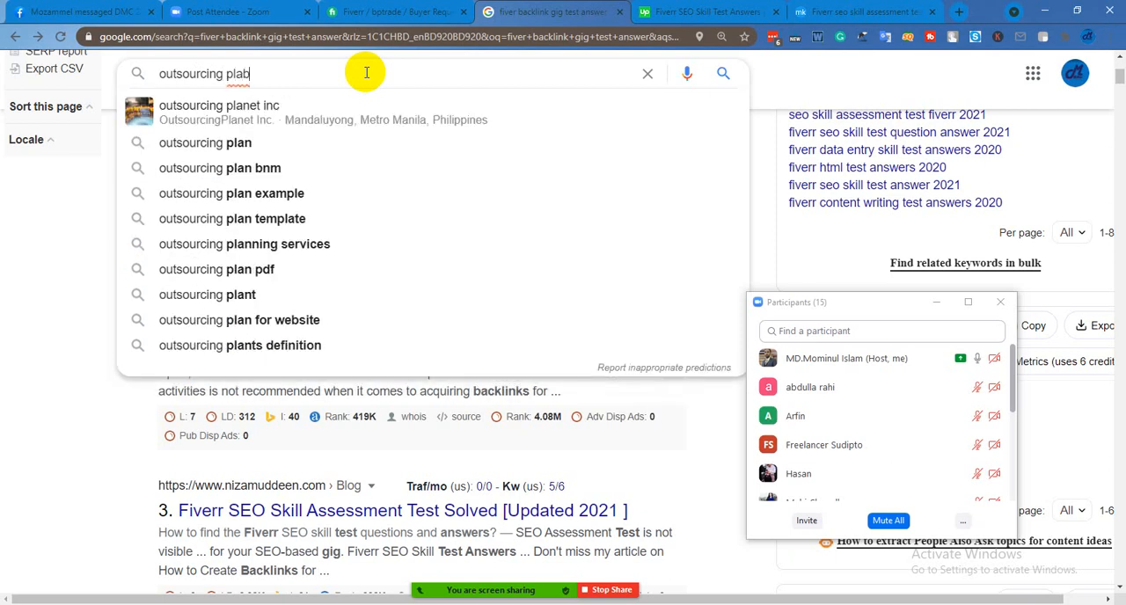
key("BackSpace")
type("ce")
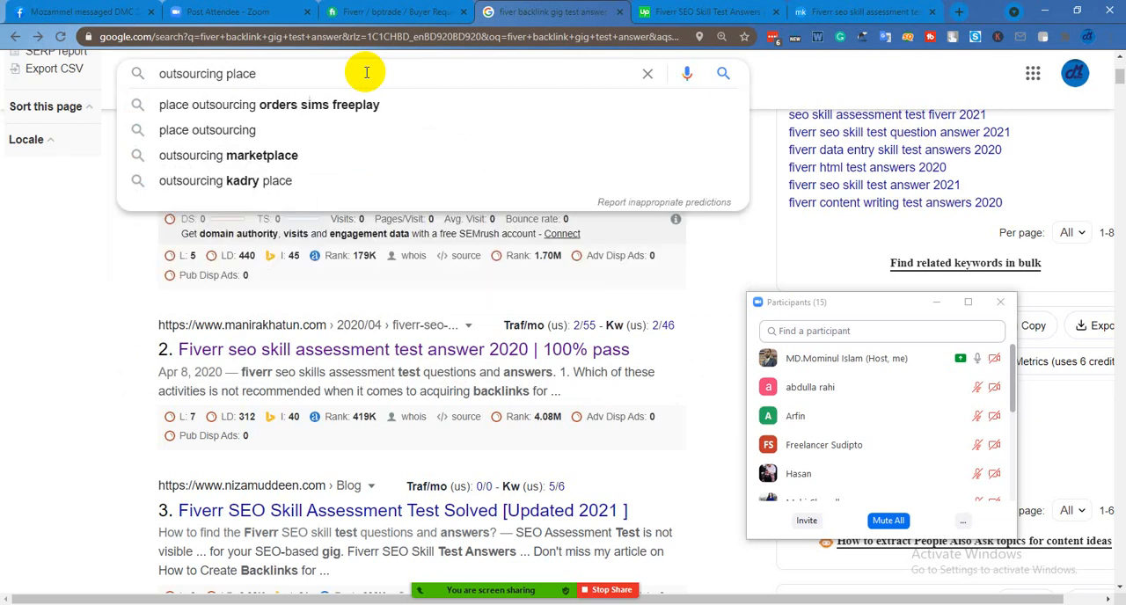
left_click(302, 158)
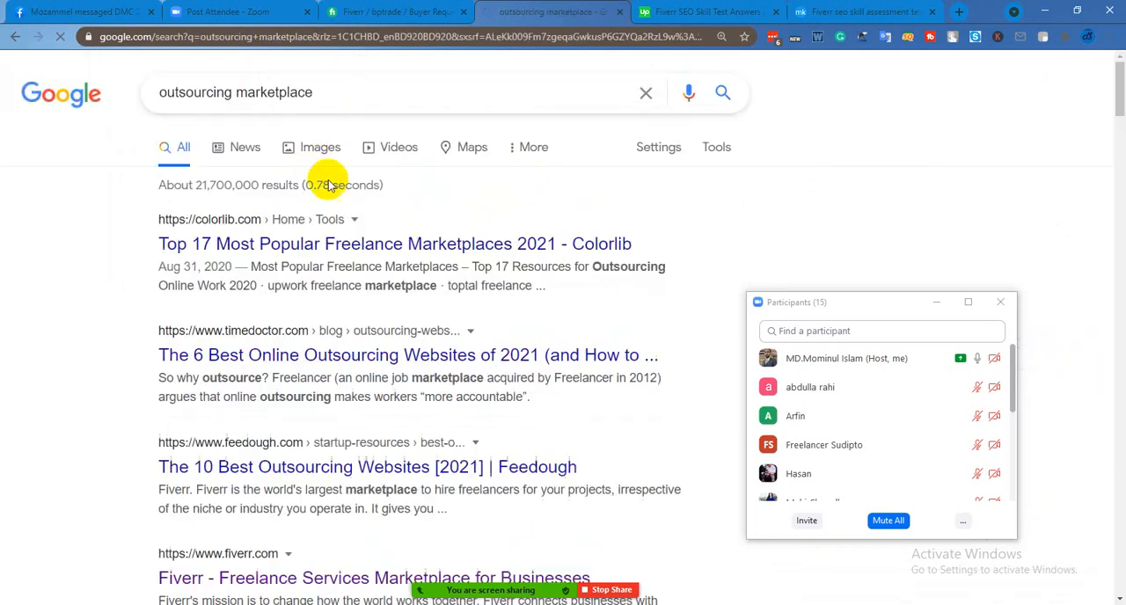
Open the Colorlib article "Top 17 Most Popular Freelance Marketplaces 2021" from the results and view its opening section
scroll(308, 231, "down", 1)
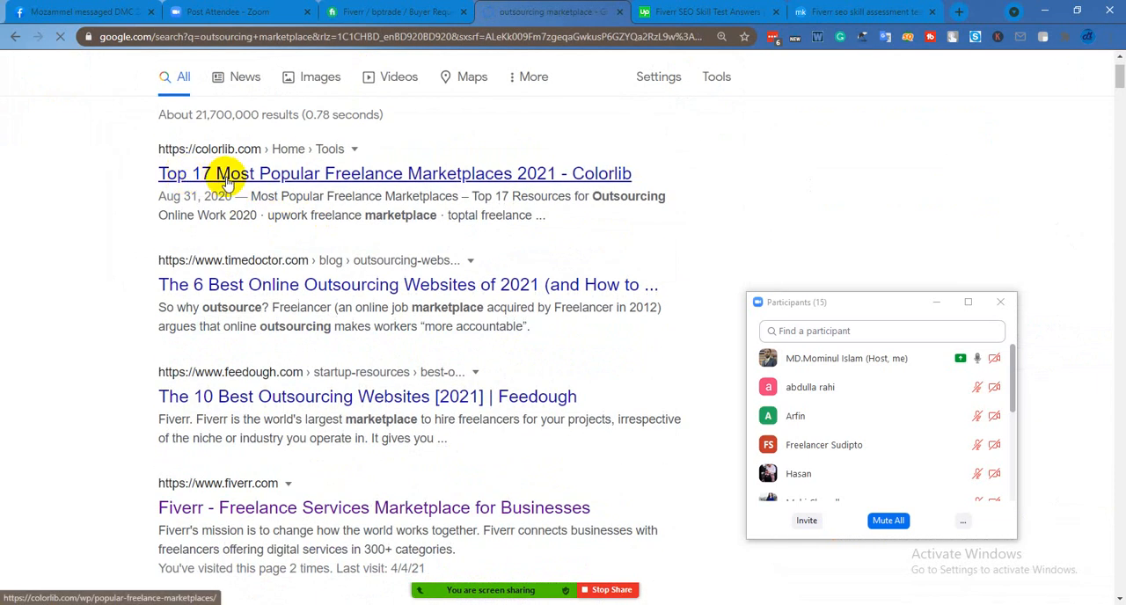
left_click(226, 178)
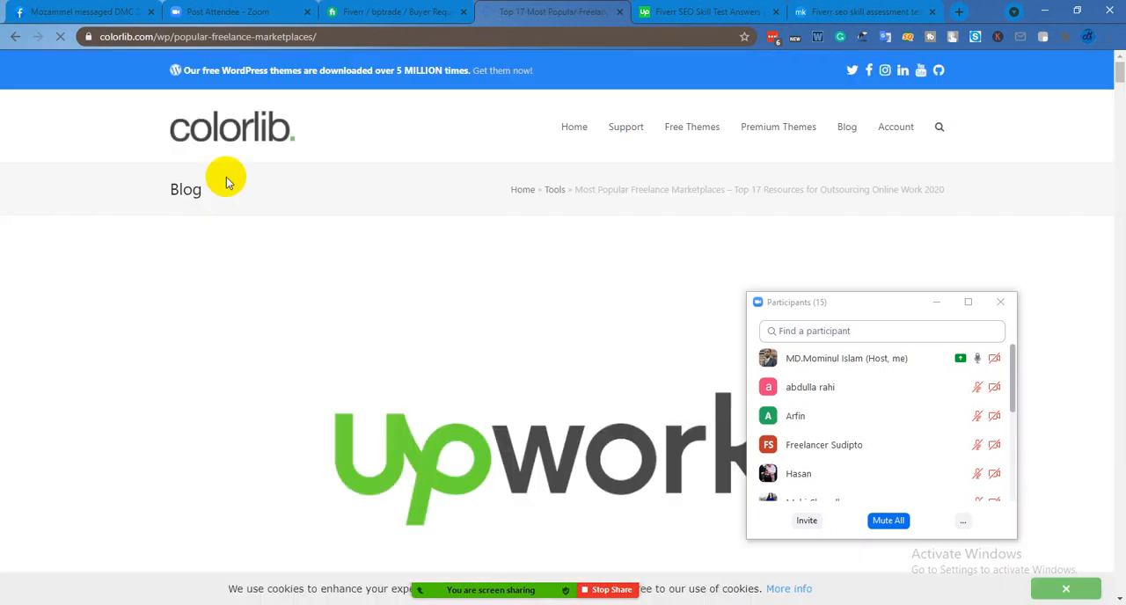
scroll(410, 273, "down", 3)
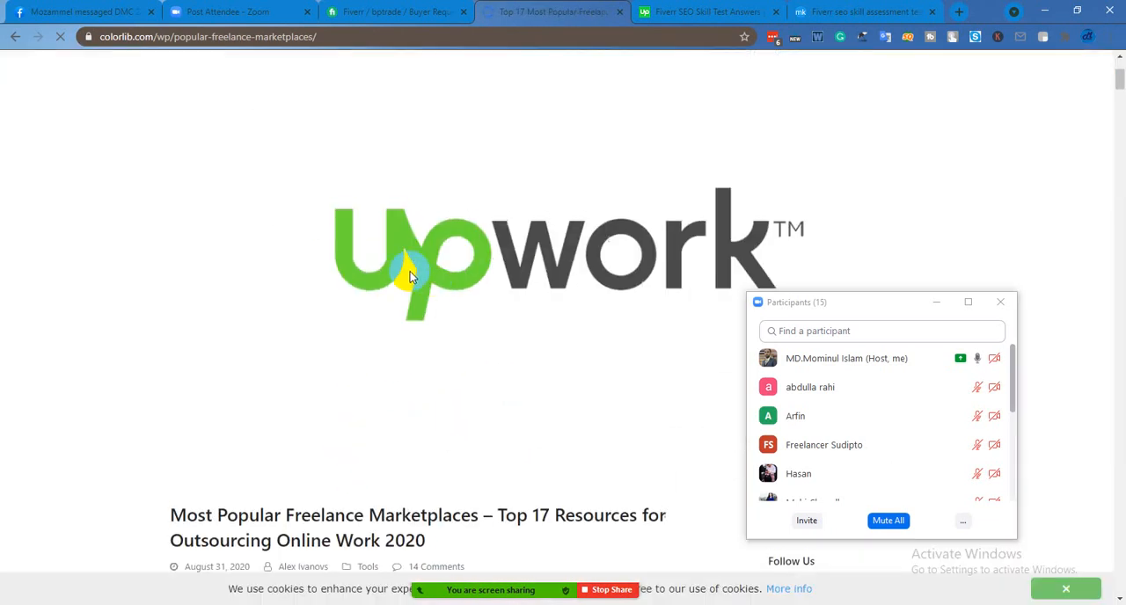
scroll(435, 273, "down", 3)
scroll(390, 247, "up", 5)
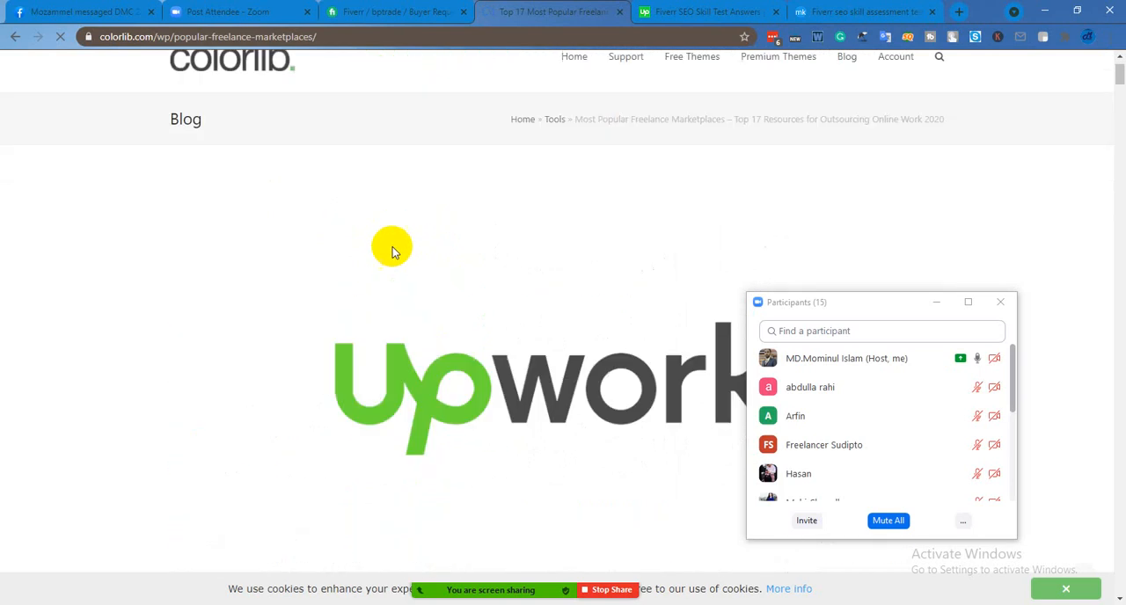
Look through the freelance marketplaces listed in the article, from Fiverr and 99designs down to Behance and Freelancer
scroll(554, 241, "down", 2)
scroll(550, 277, "down", 10)
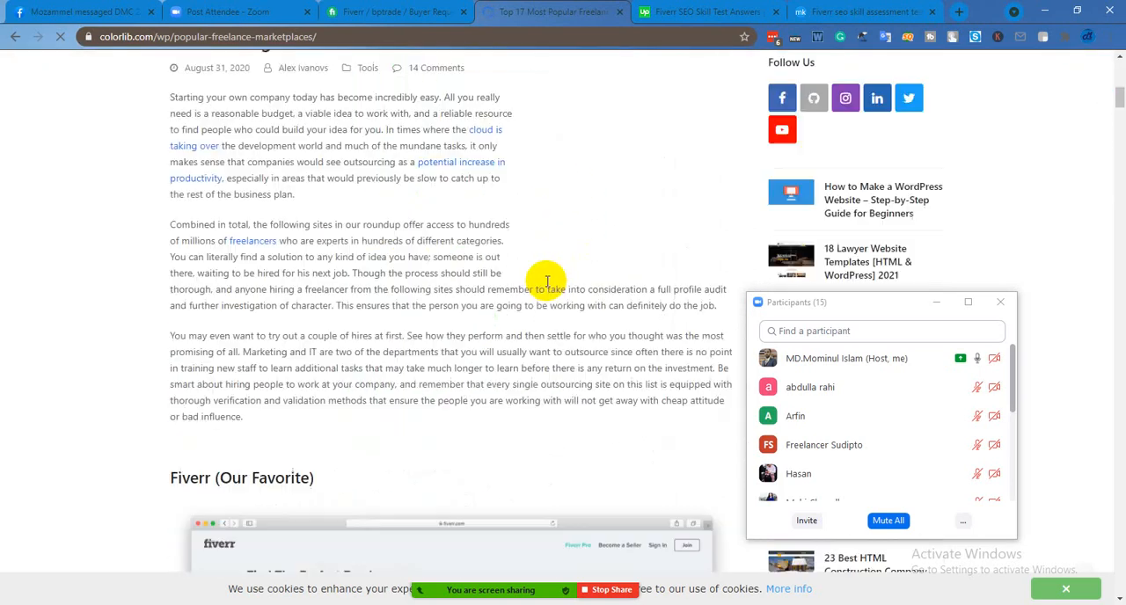
scroll(531, 266, "down", 12)
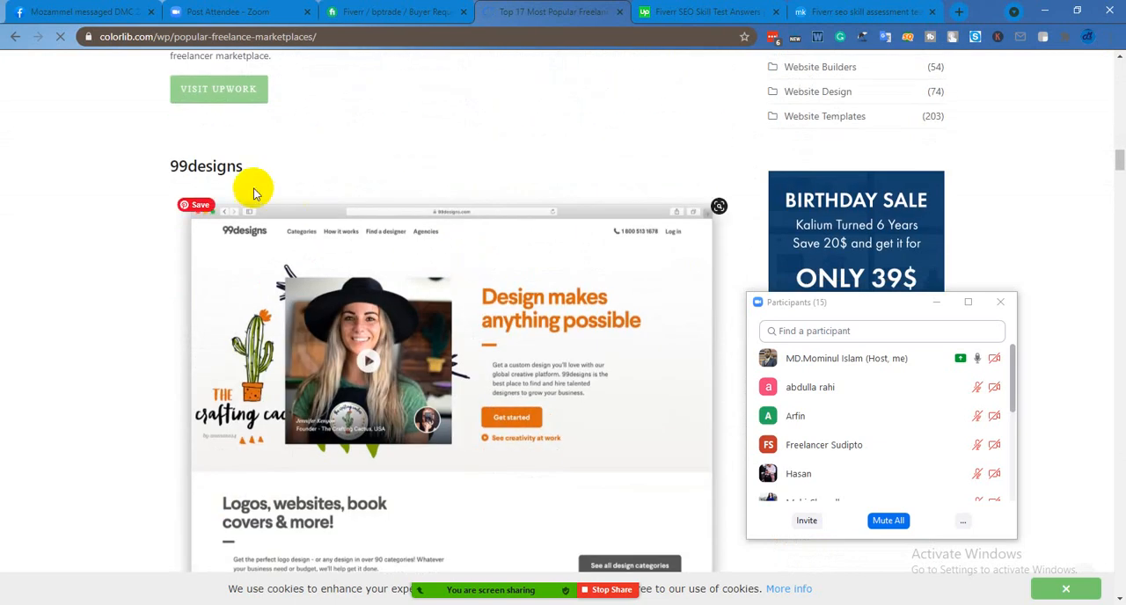
scroll(242, 185, "down", 8)
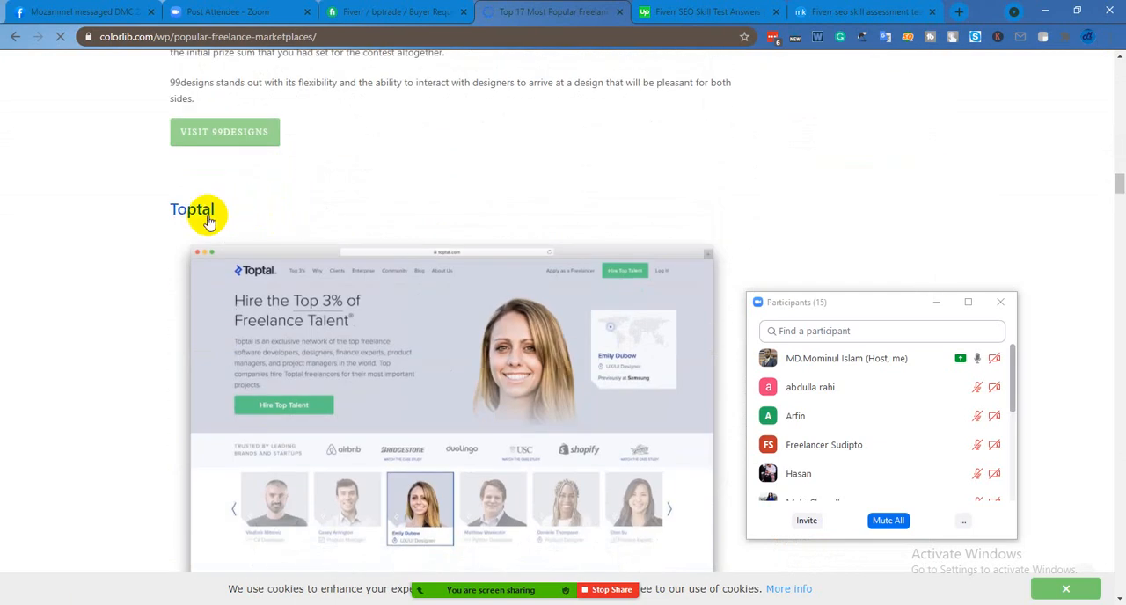
scroll(264, 214, "down", 8)
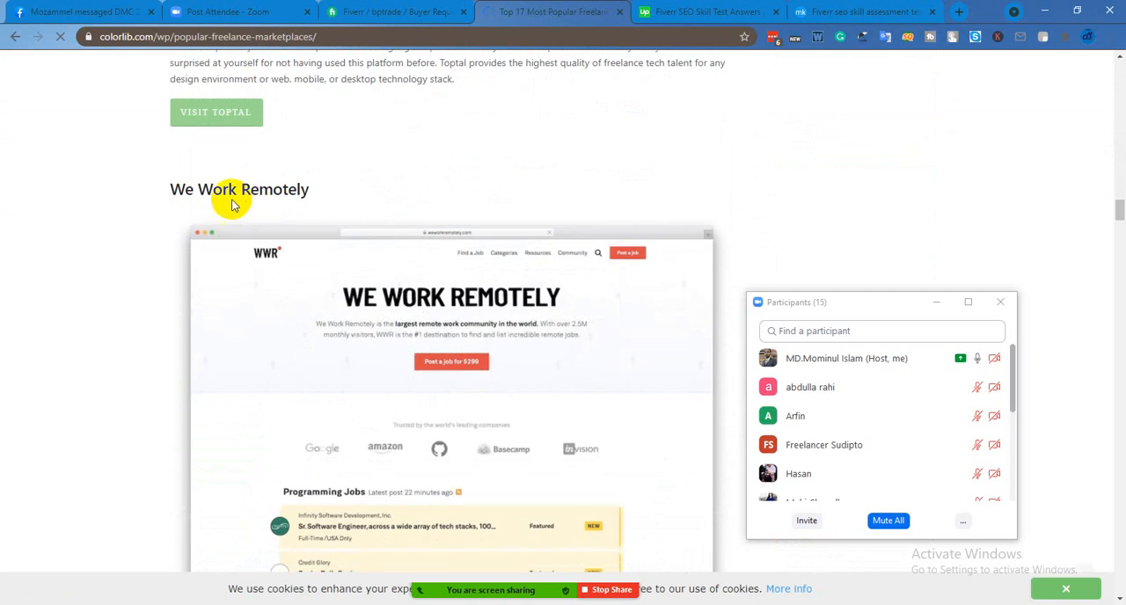
scroll(308, 203, "down", 2)
scroll(329, 201, "down", 6)
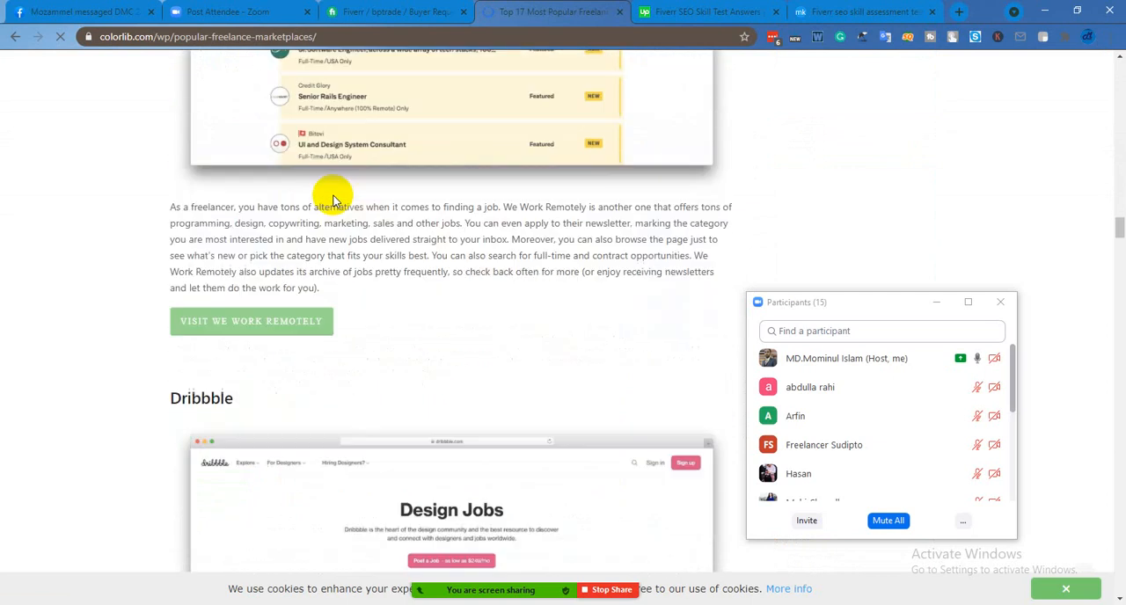
scroll(255, 251, "down", 4)
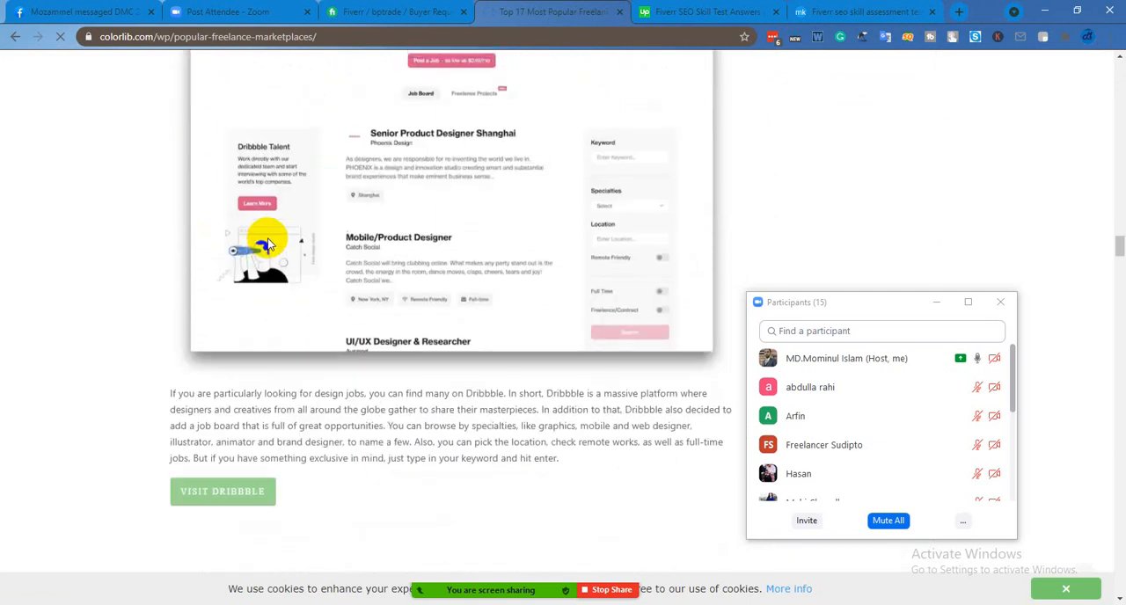
scroll(282, 264, "down", 6)
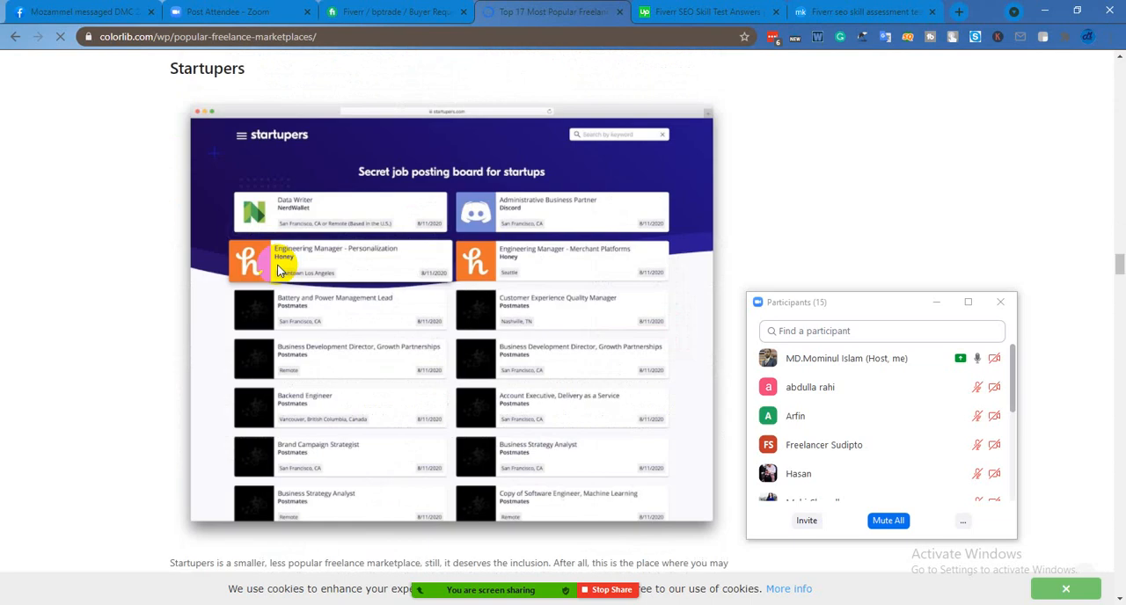
scroll(301, 254, "down", 3)
scroll(307, 255, "down", 4)
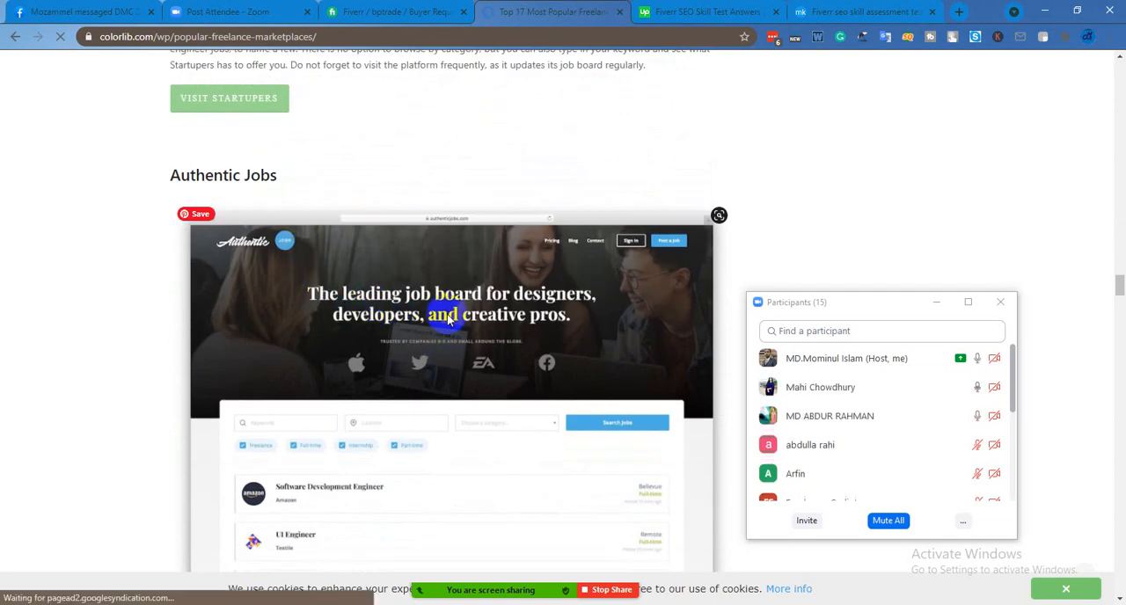
scroll(274, 198, "down", 10)
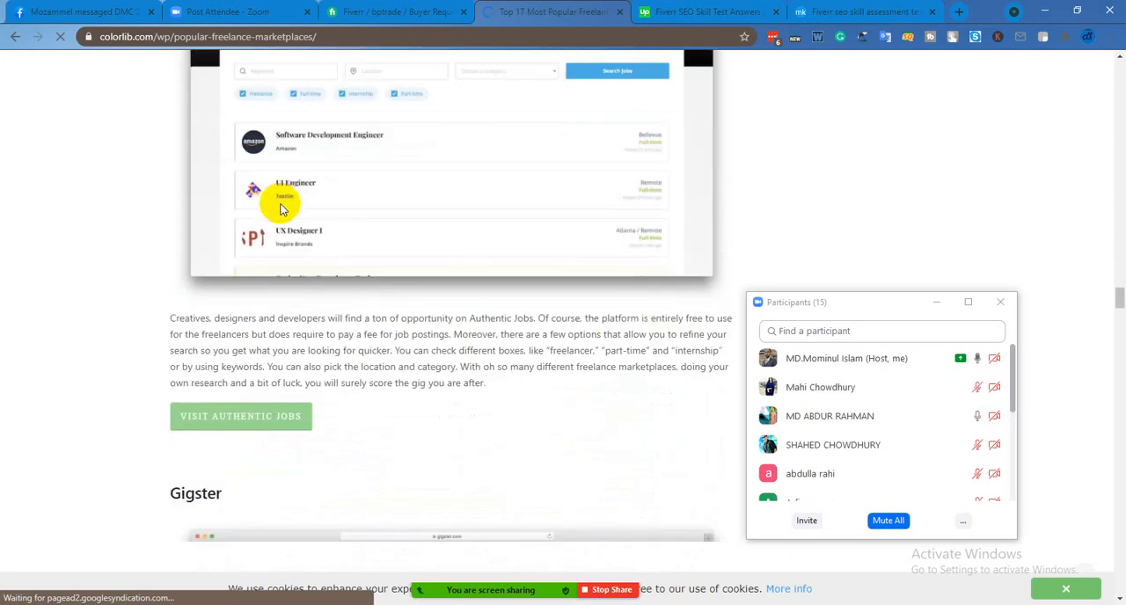
scroll(278, 286, "down", 3)
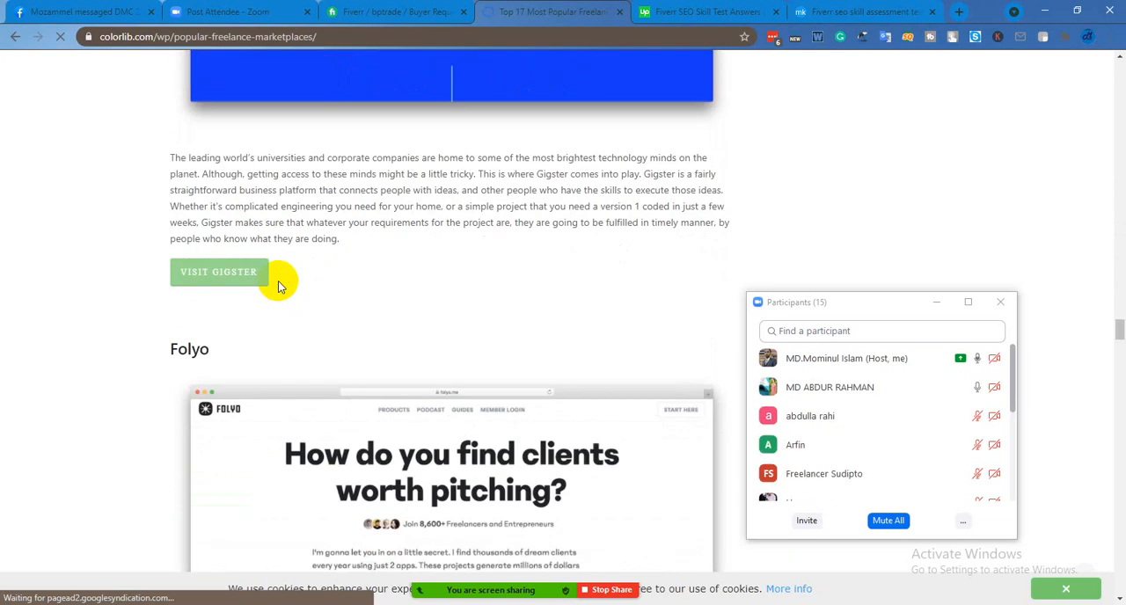
scroll(297, 284, "down", 8)
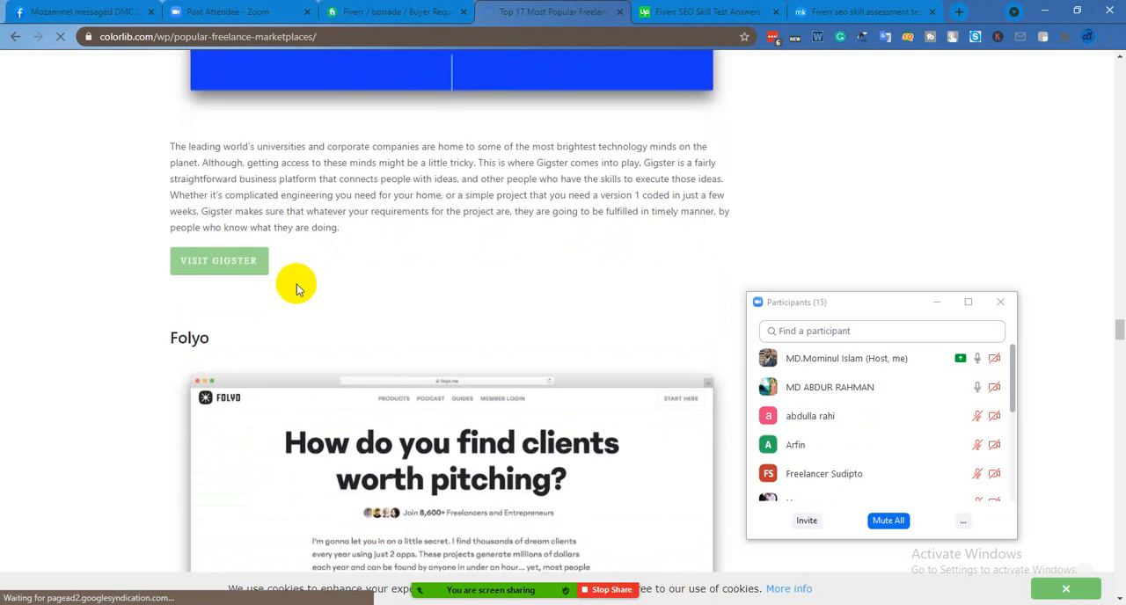
scroll(336, 313, "down", 7)
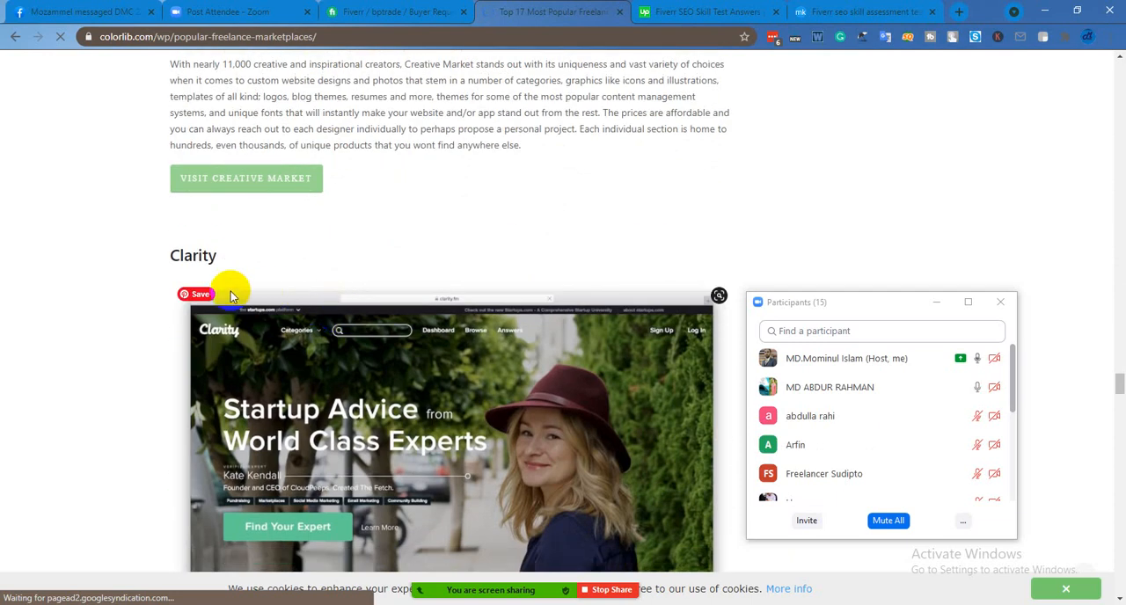
scroll(255, 307, "down", 10)
scroll(295, 344, "down", 5)
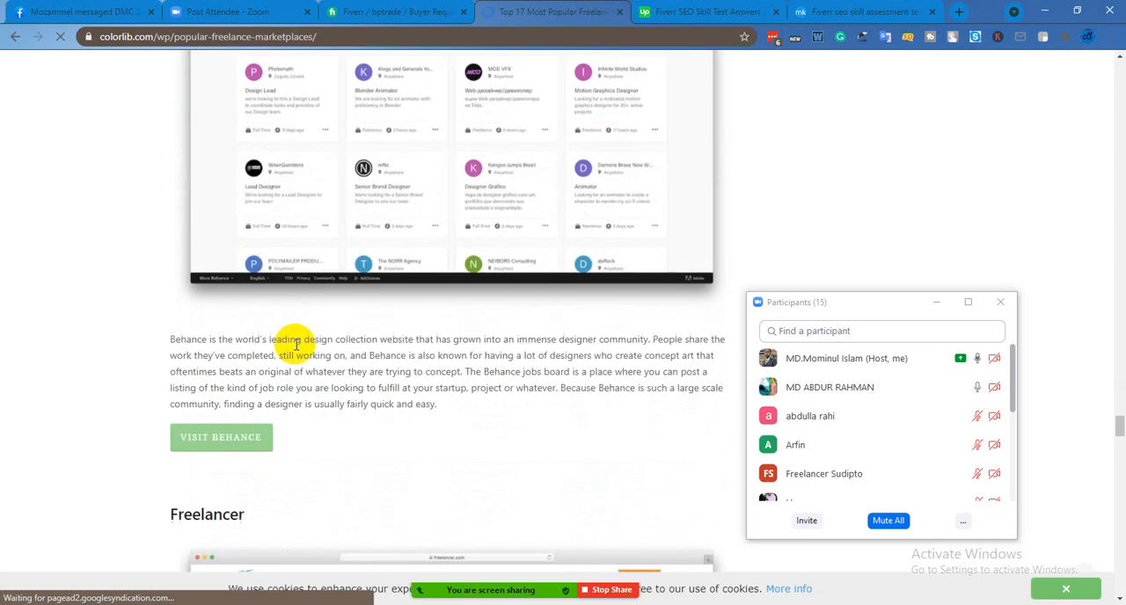
Go back up through the marketplace entries to the beginning of the Colorlib article
scroll(295, 344, "up", 5)
scroll(296, 349, "up", 20)
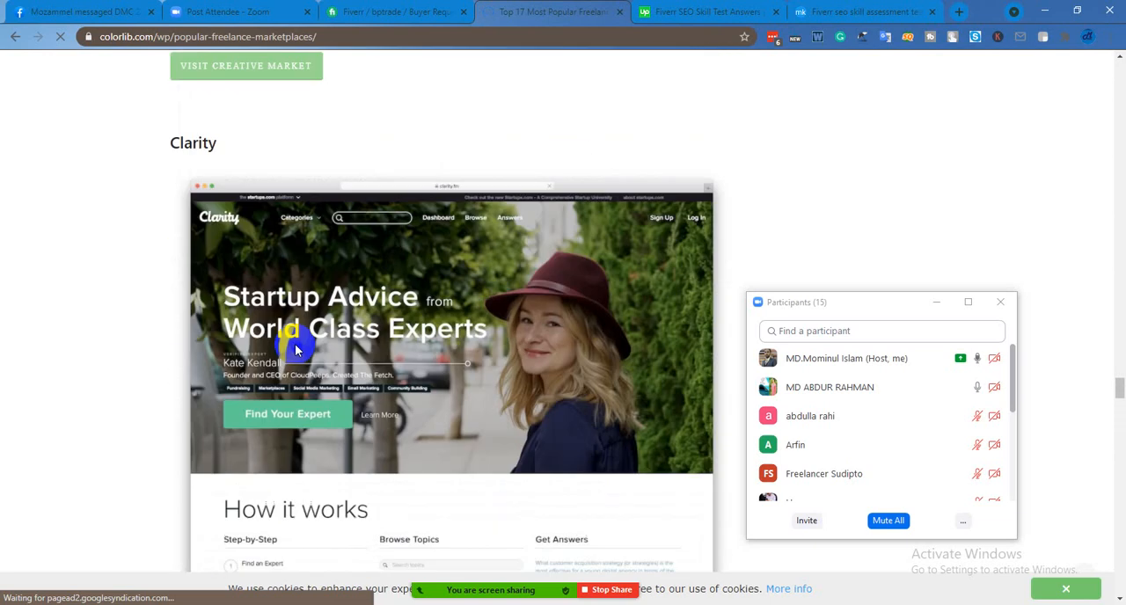
scroll(295, 350, "up", 20)
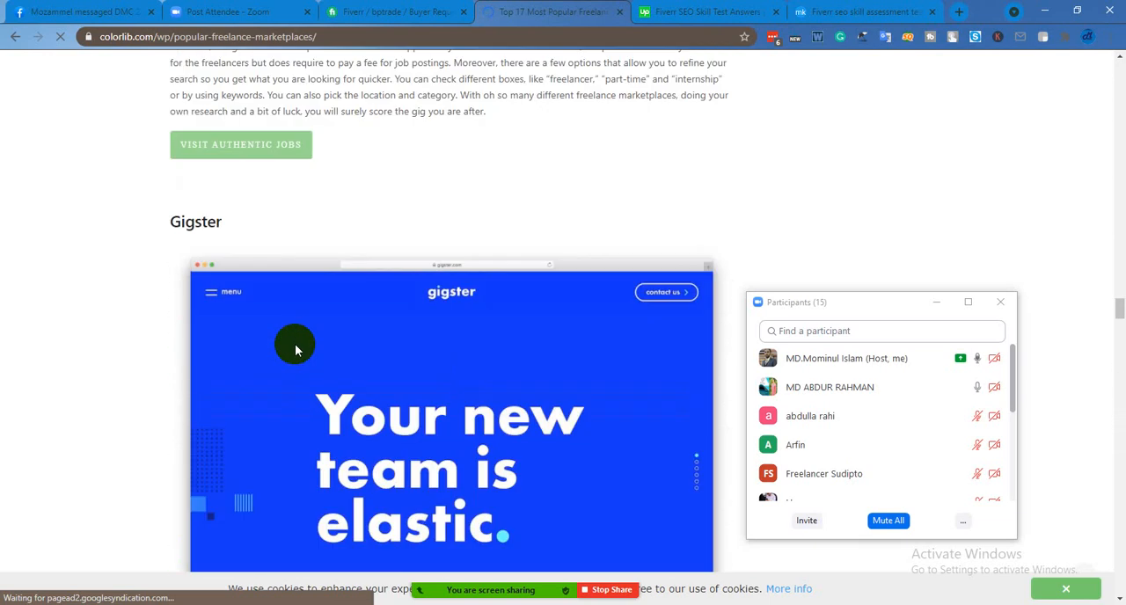
scroll(295, 349, "up", 20)
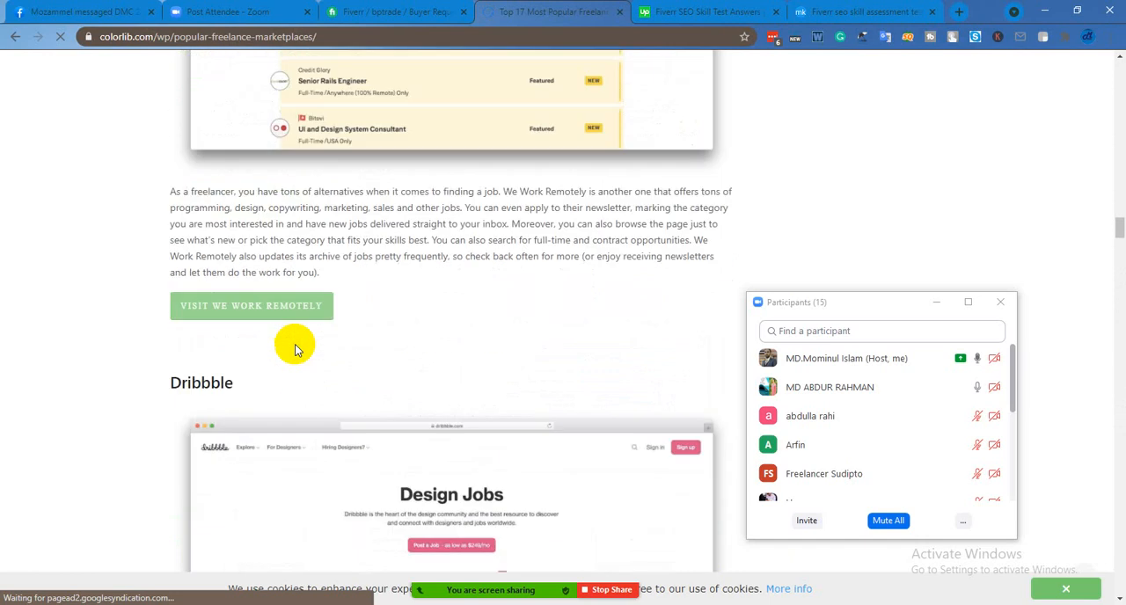
scroll(295, 349, "up", 15)
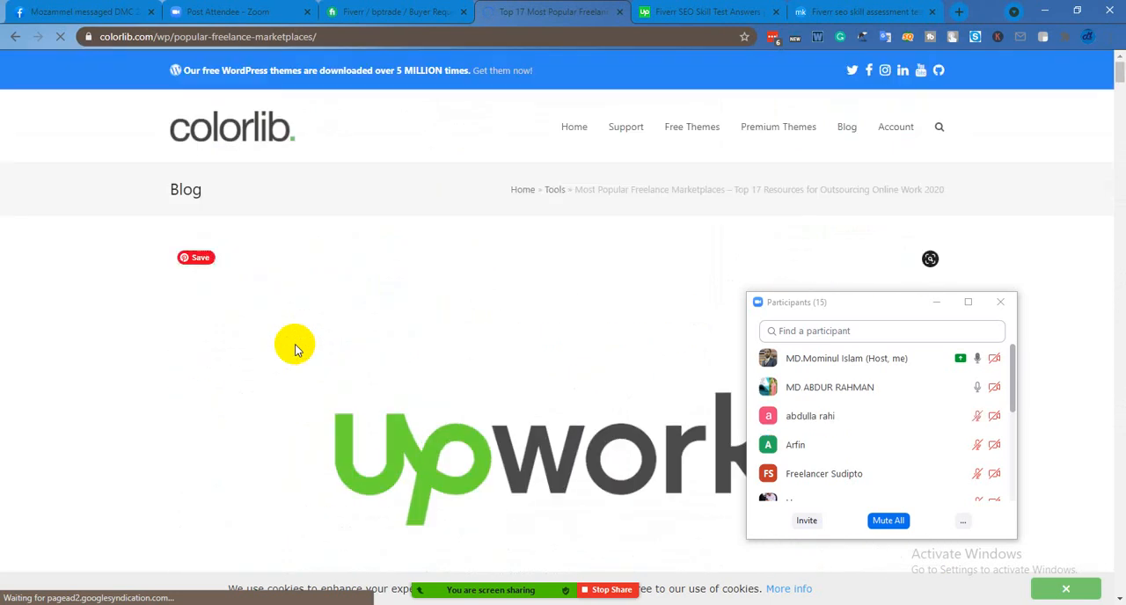
Return to the Fiverr Buyer Requests page and look through the active requests with their offers, durations and budgets
left_click(400, 11)
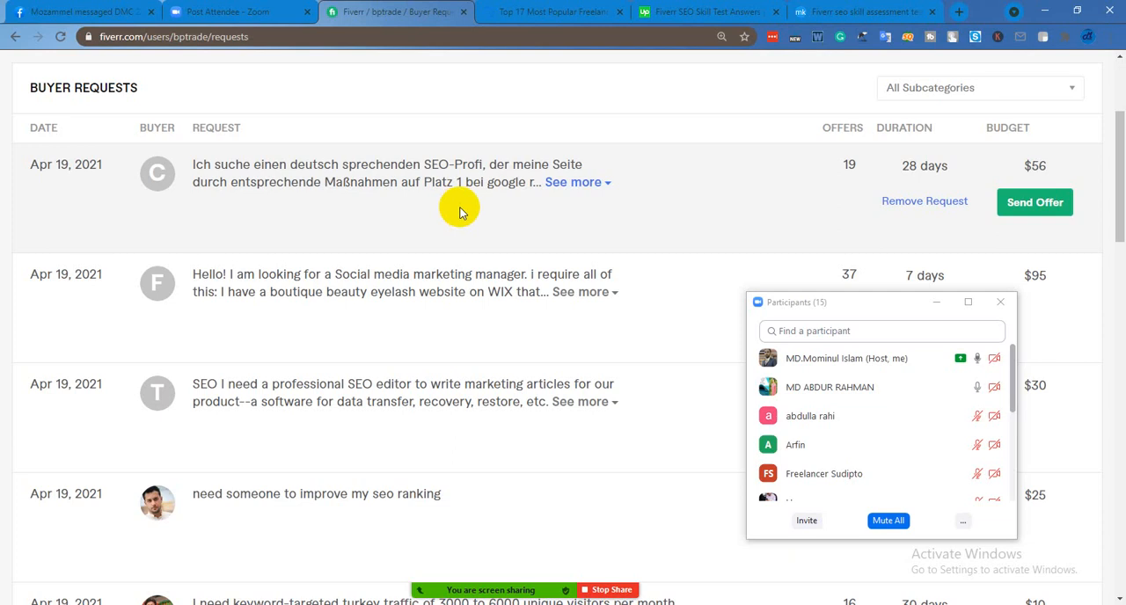
scroll(460, 211, "down", 2)
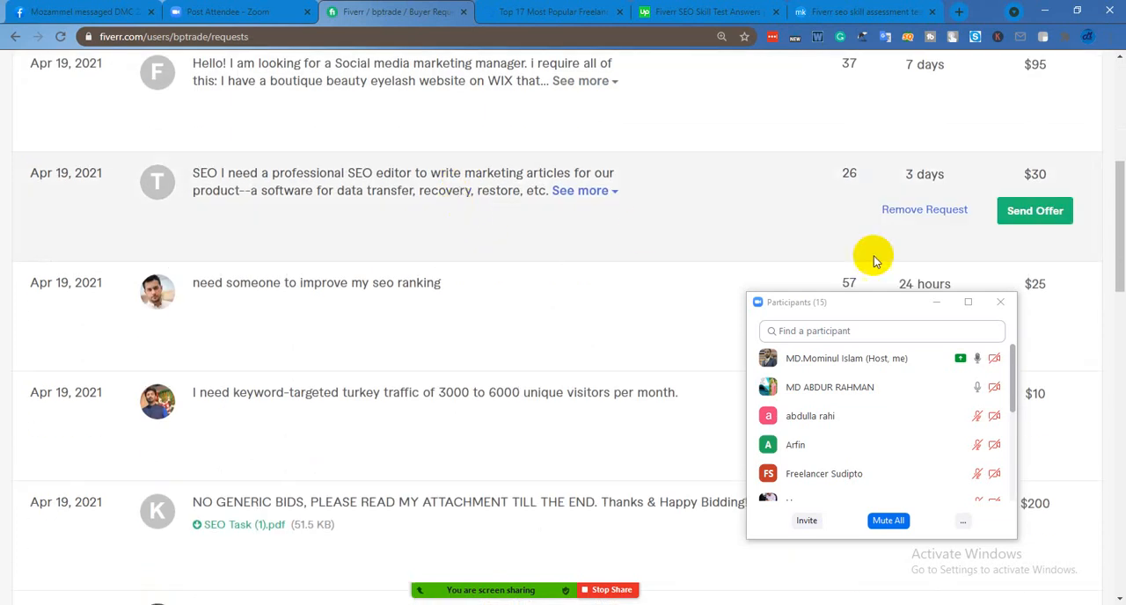
scroll(871, 247, "up", 3)
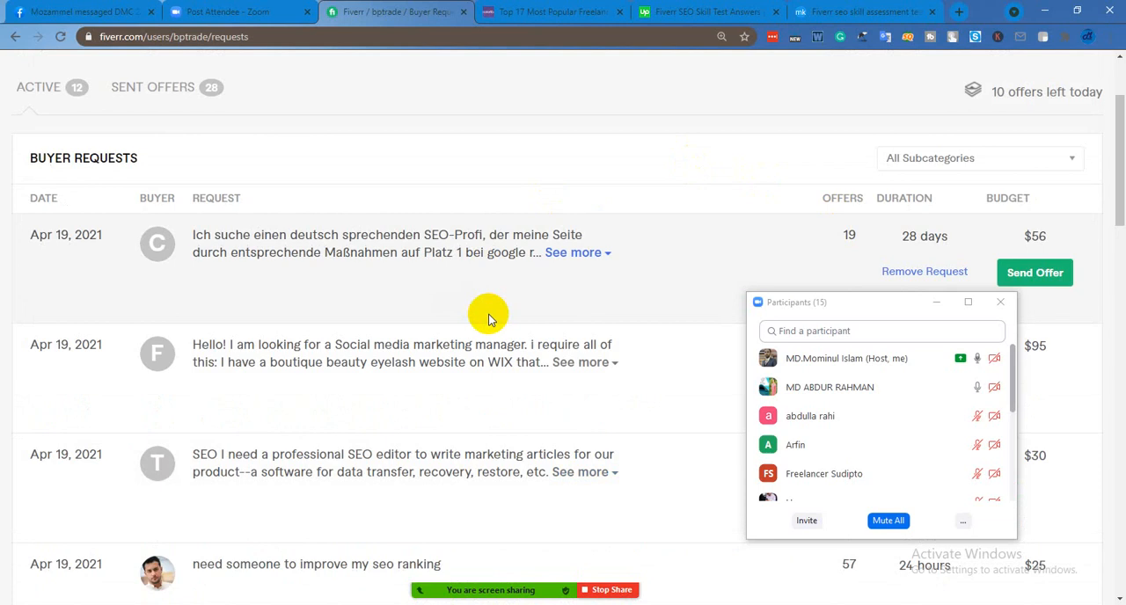
scroll(490, 319, "down", 2)
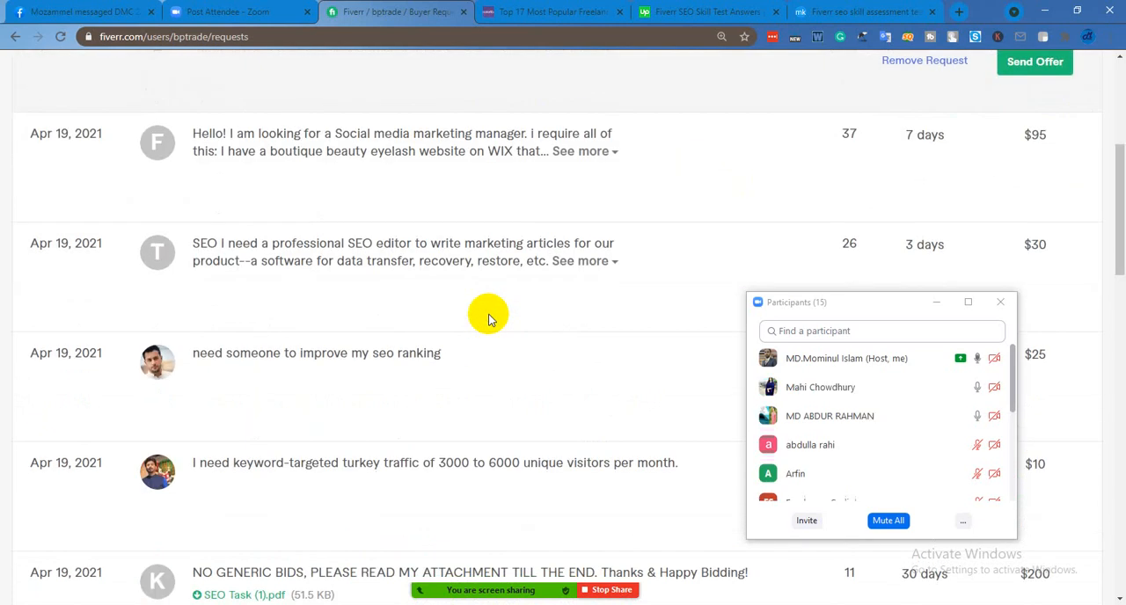
scroll(490, 318, "down", 3)
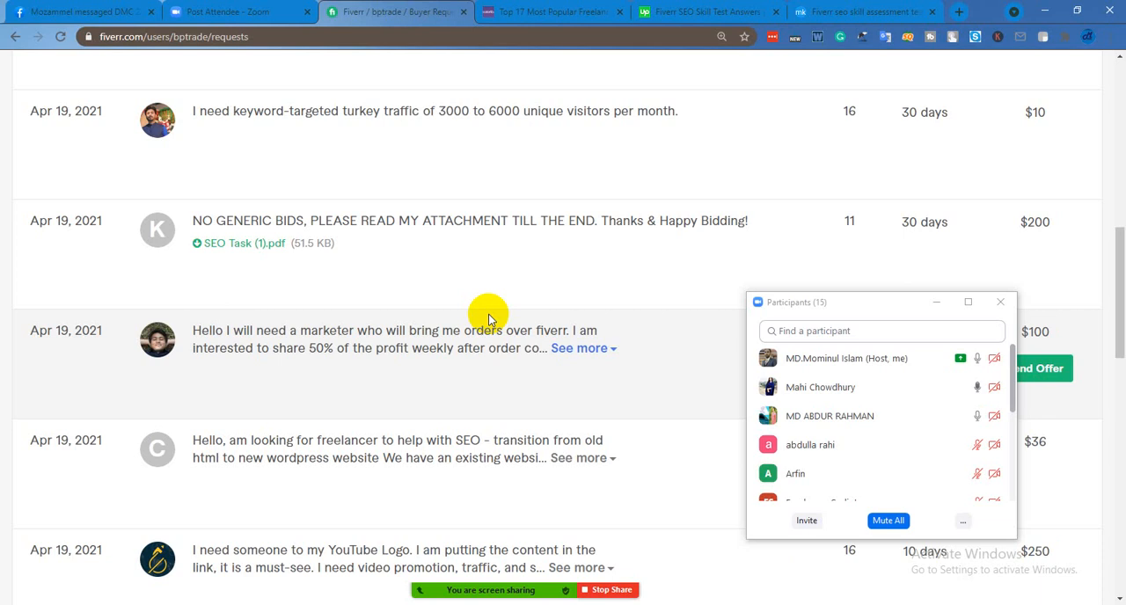
Look through the active Fiverr buyer requests, expanding the one seeking a marketer for a 50% profit share, and go back to the list's beginning
mouse_move(658, 602)
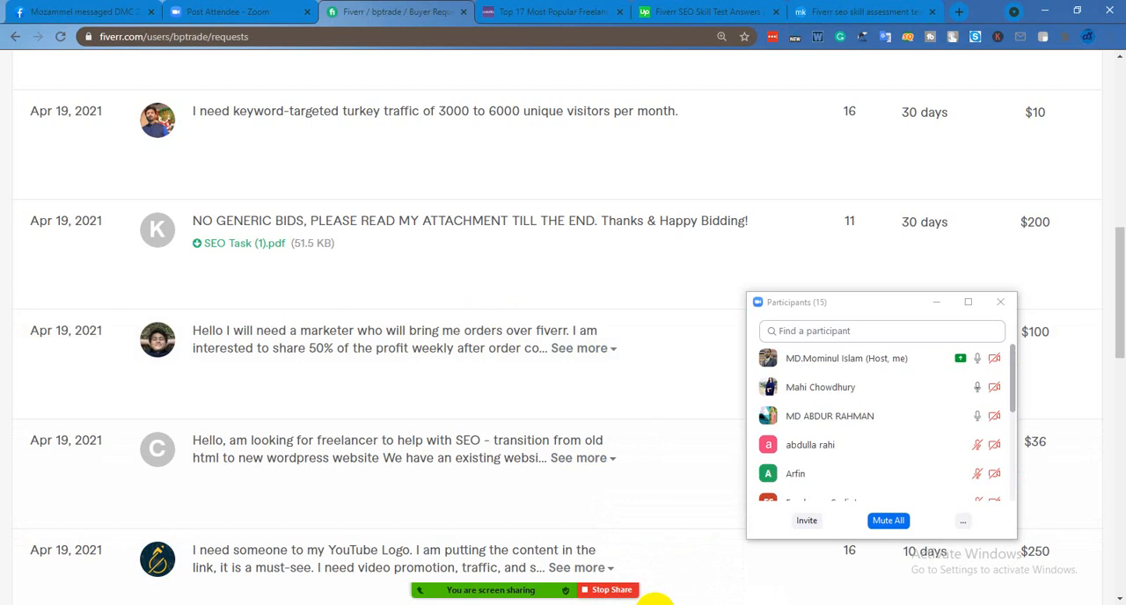
scroll(787, 495, "up", 2)
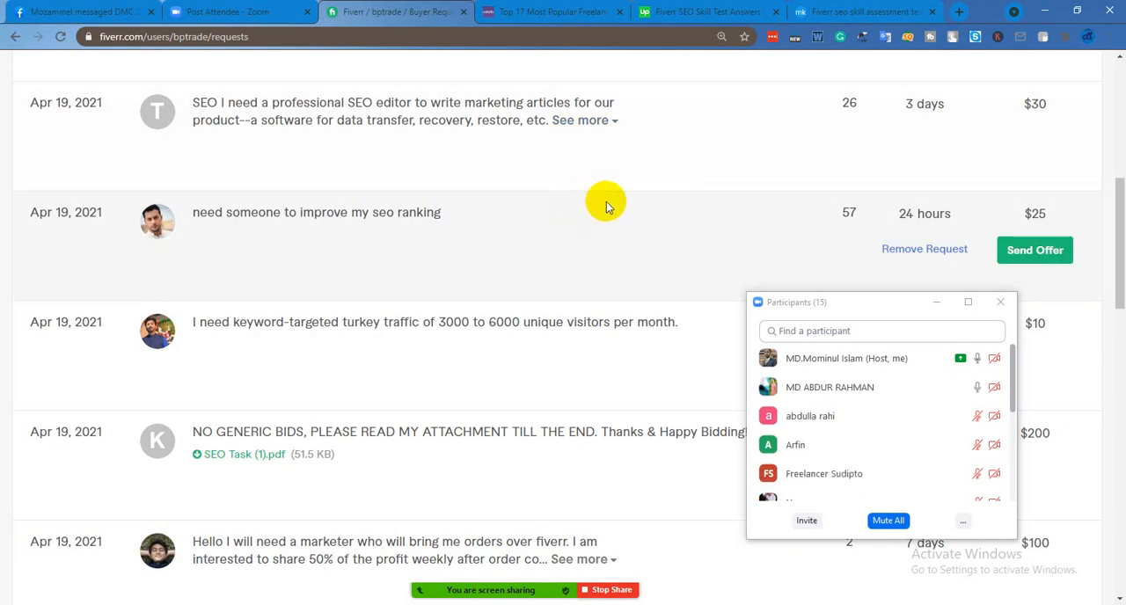
scroll(611, 209, "down", 4)
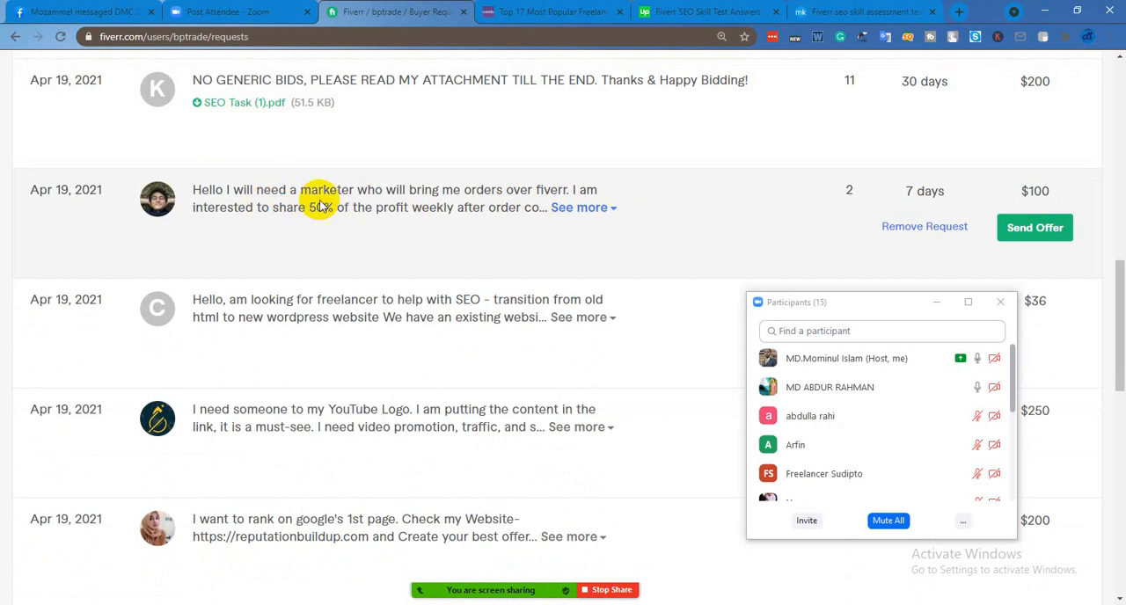
left_click(581, 209)
scroll(529, 348, "down", 3)
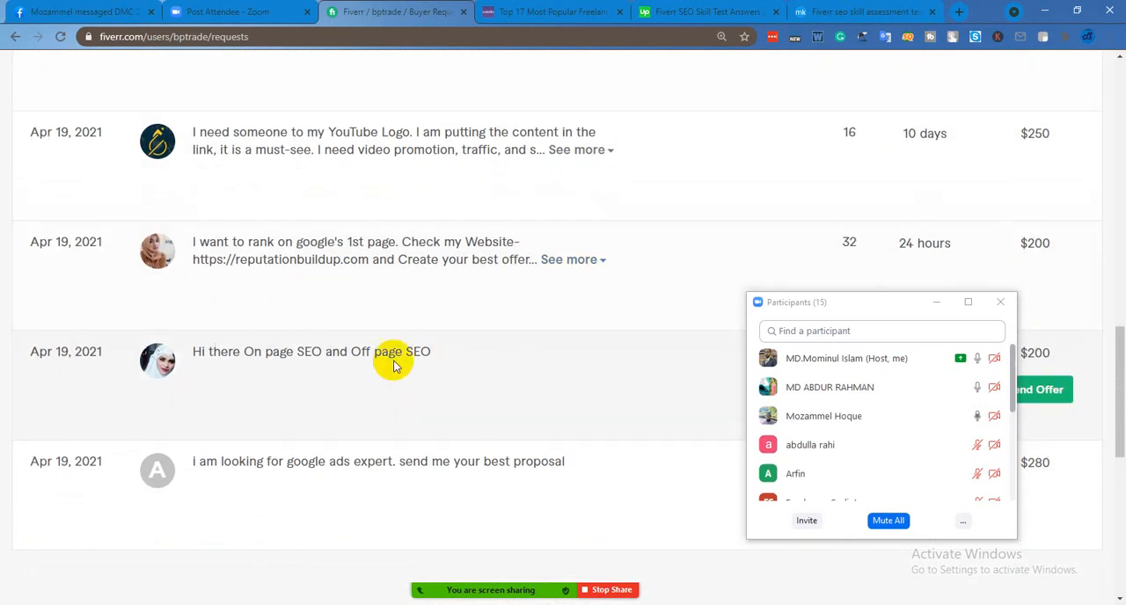
scroll(394, 365, "up", 12)
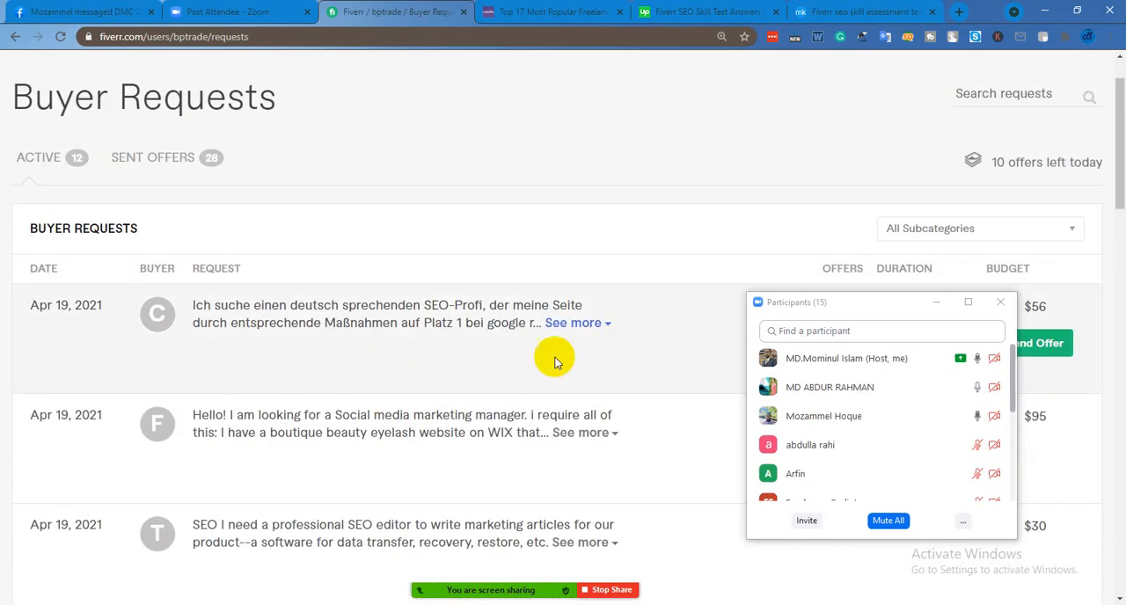
scroll(604, 344, "up", 1)
mouse_move(877, 458)
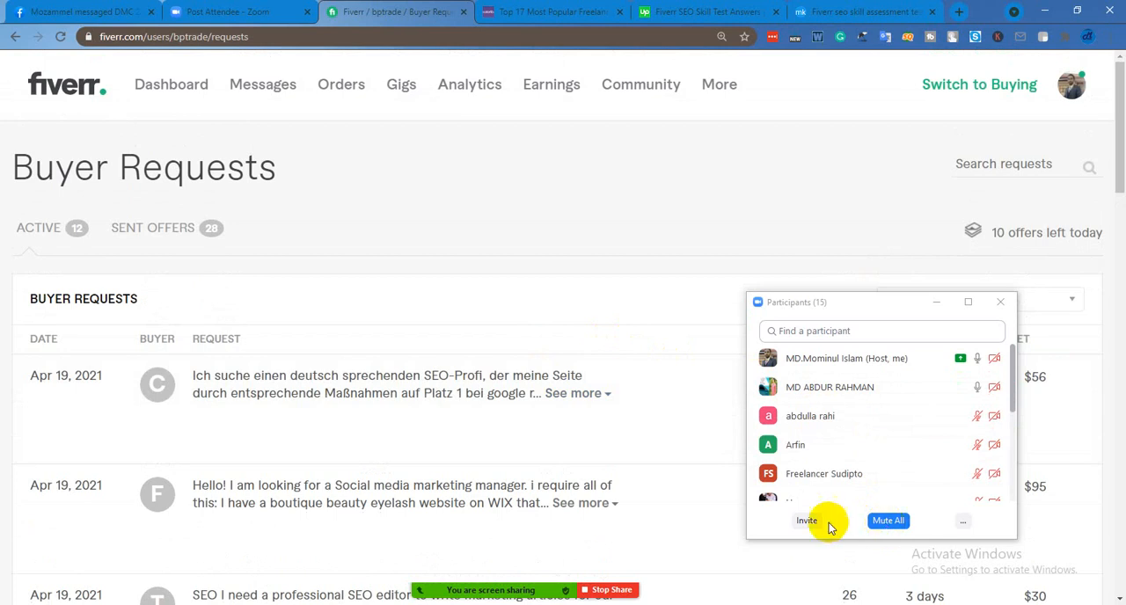
Connect TouchVPN and replace the Buyer Requests page with the ClassifiedAds.com home page
left_click(953, 41)
left_click(828, 249)
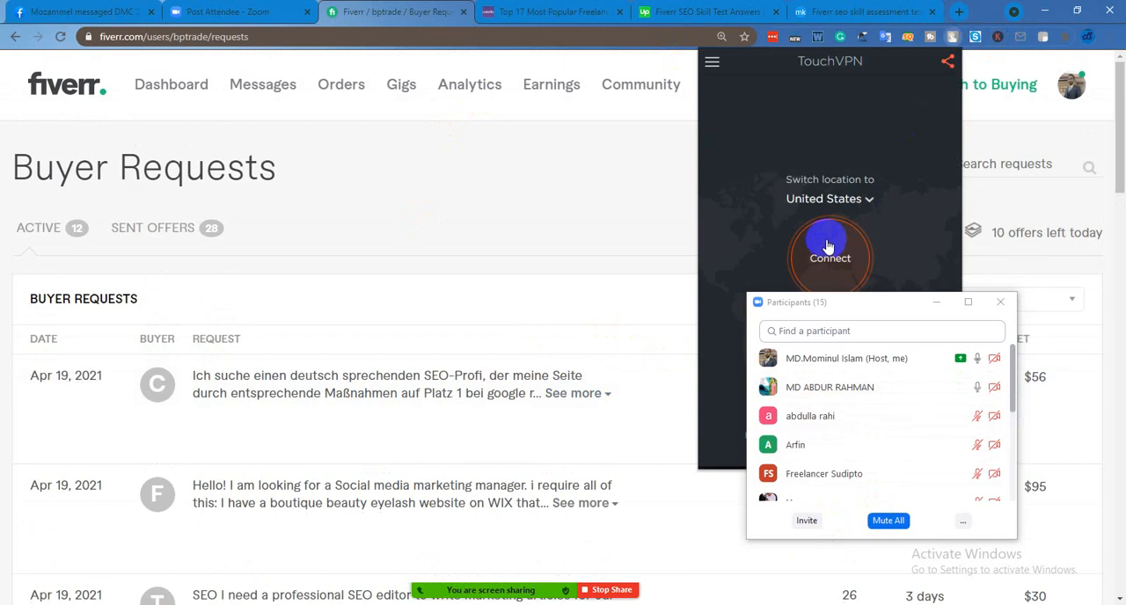
left_click(365, 40)
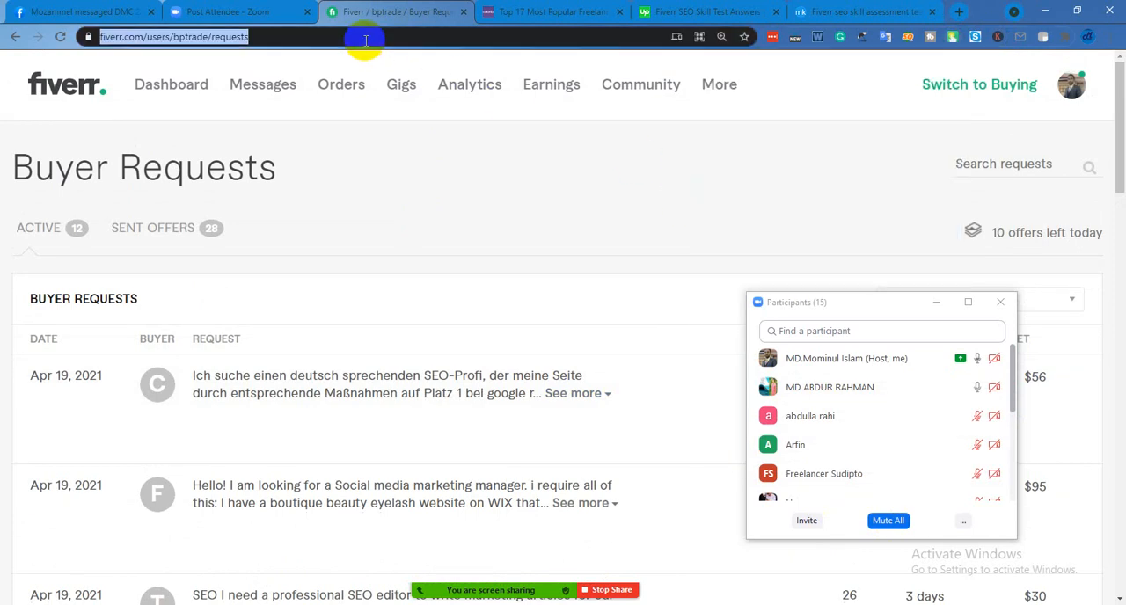
key("BackSpace")
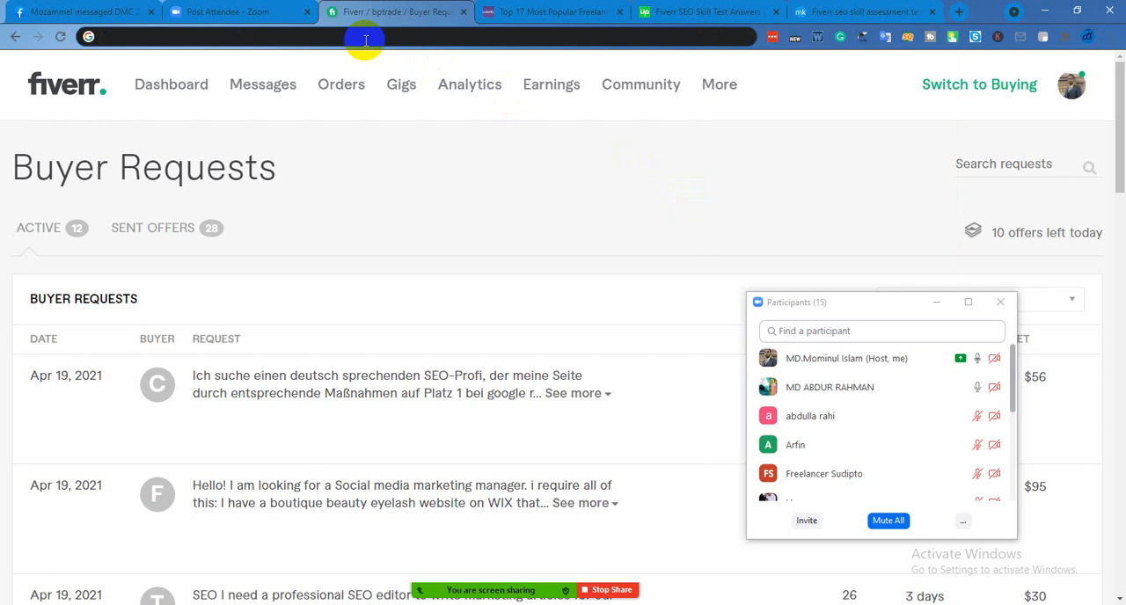
type("c")
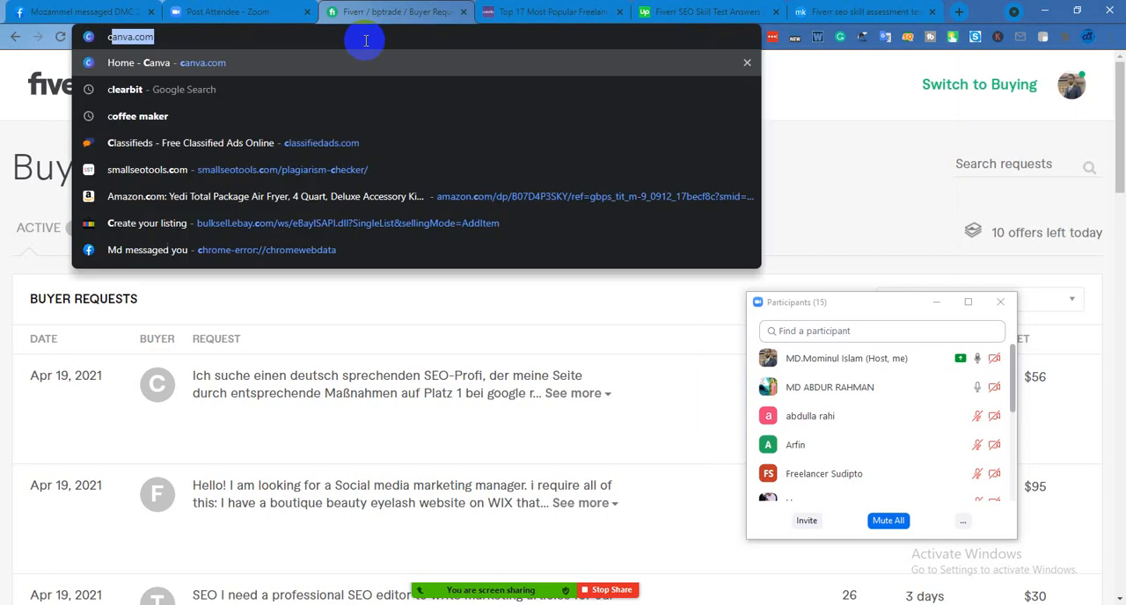
left_click(272, 143)
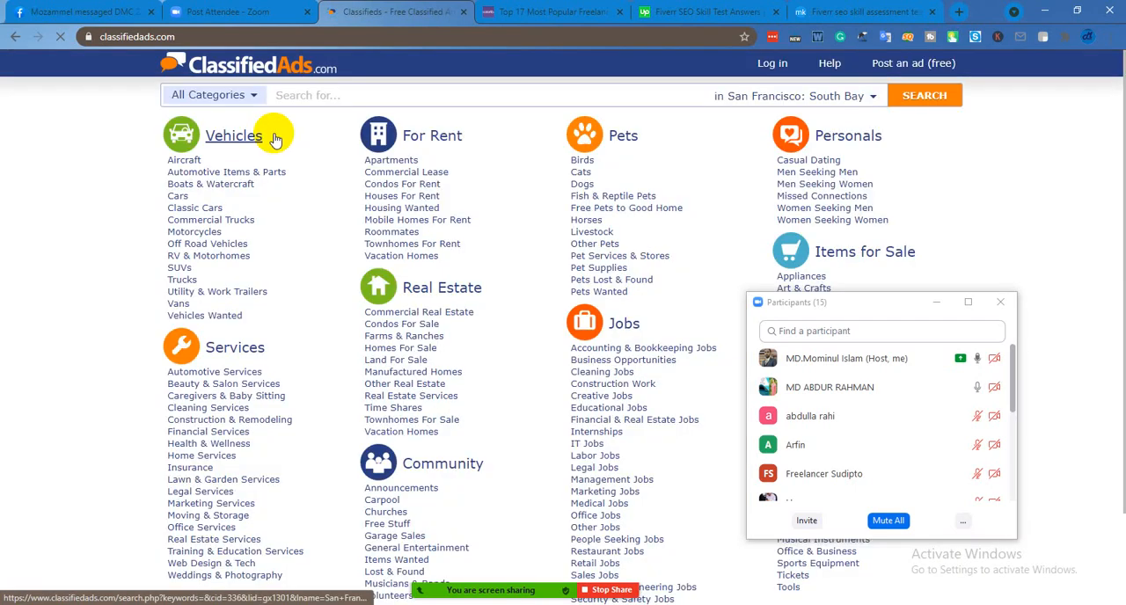
Look through the ClassifiedAds.com categories, moving the Zoom Participants window out of the way of the Items for Sale list
scroll(502, 302, "down", 2)
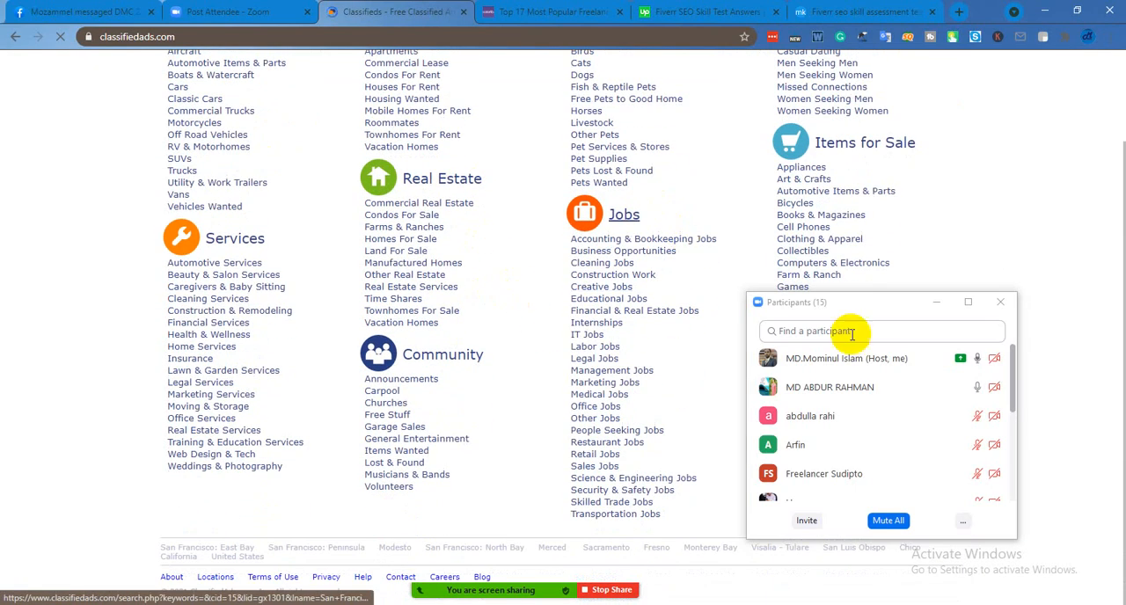
left_click_drag(872, 306, 1025, 228)
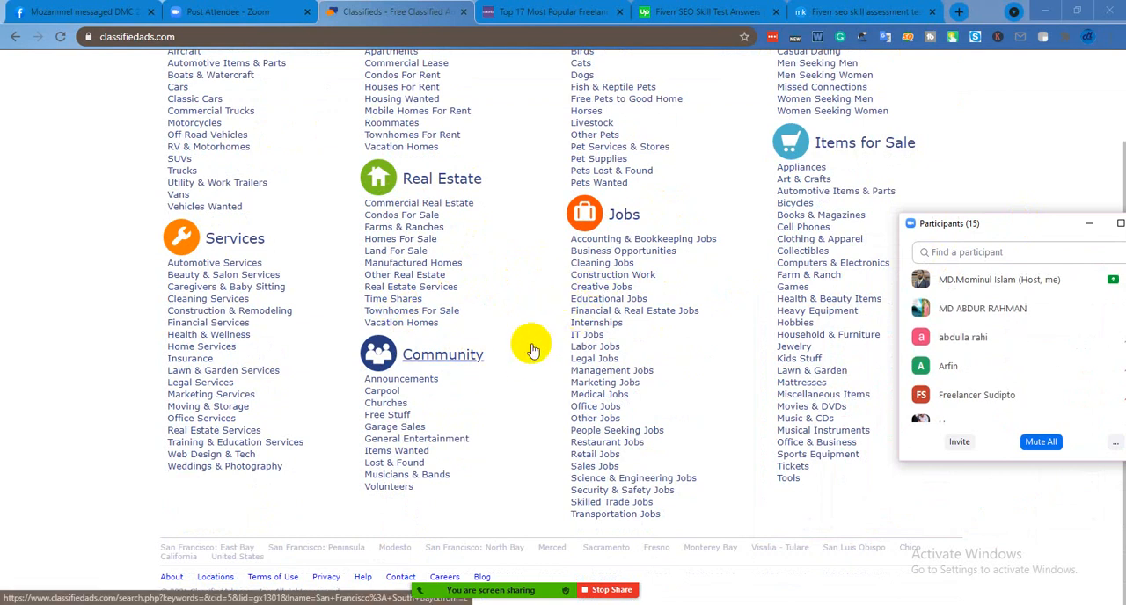
scroll(531, 350, "up", 2)
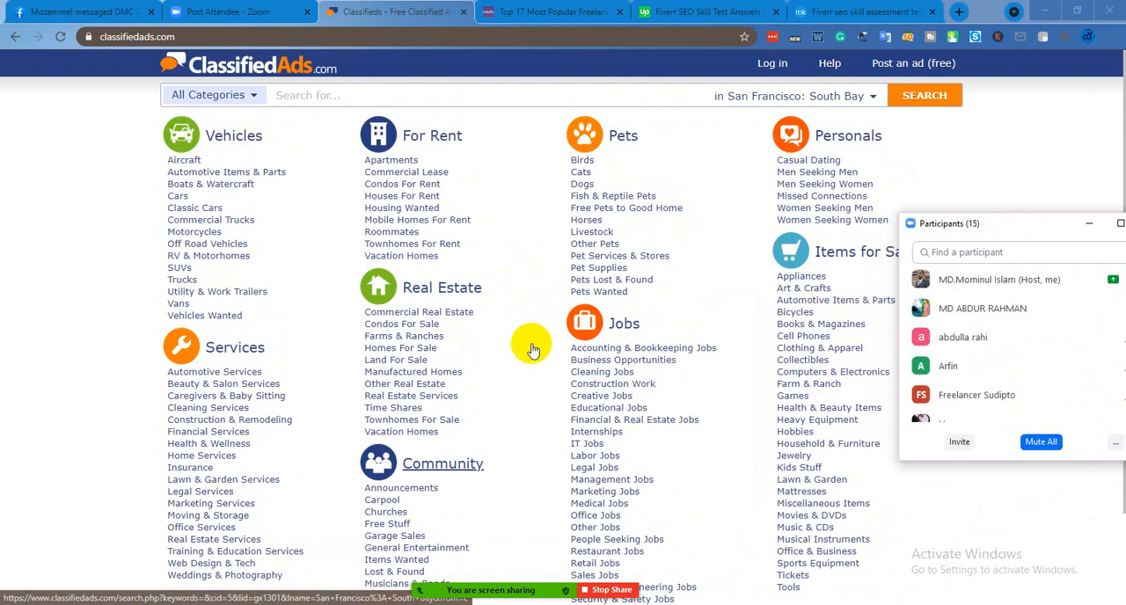
scroll(531, 351, "down", 1)
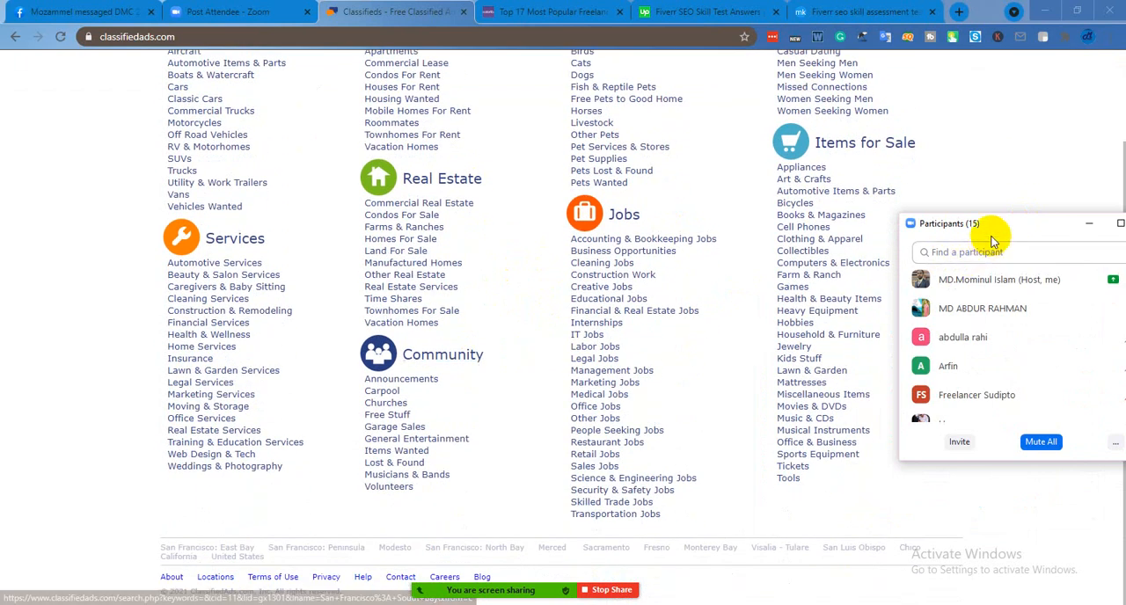
left_click_drag(992, 239, 789, 273)
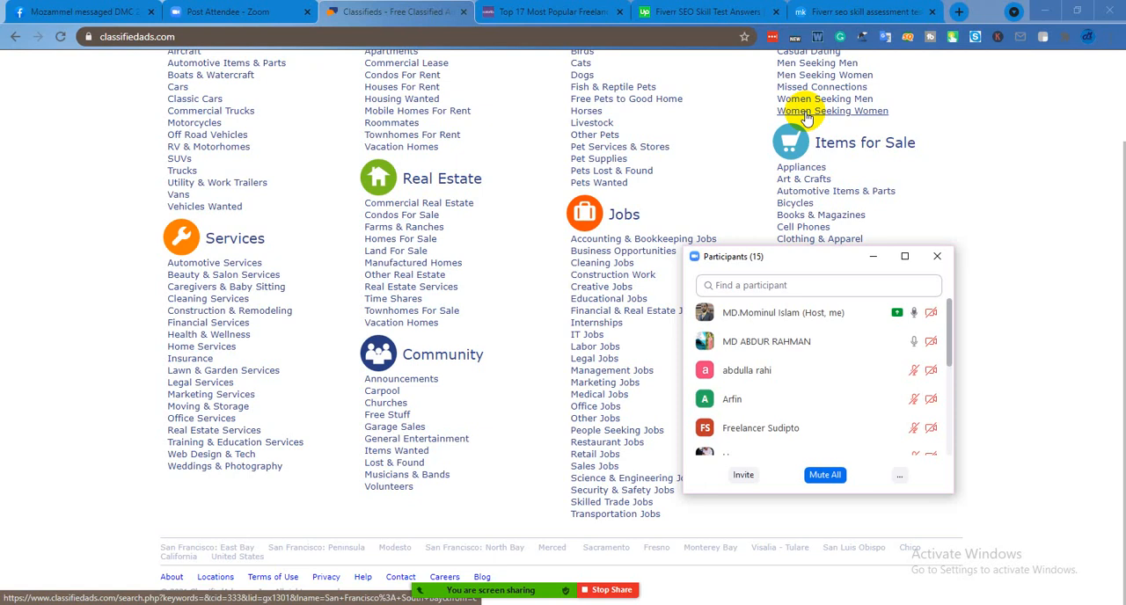
Open the Blogger posts page in a new tab and look through the posts of the SEO 77 blog
left_click(958, 12)
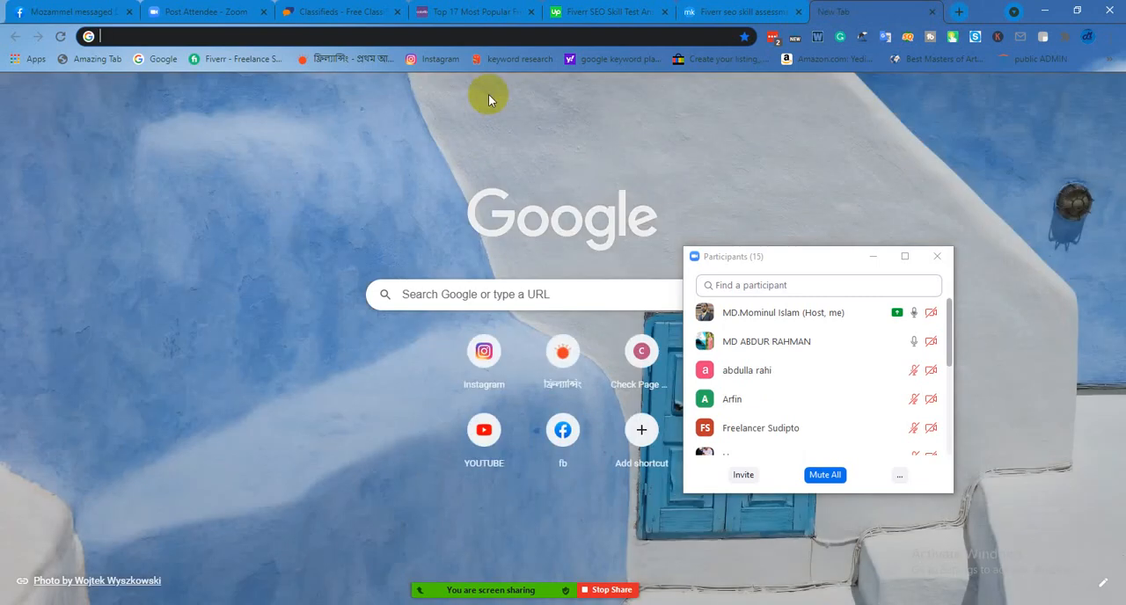
type("blo")
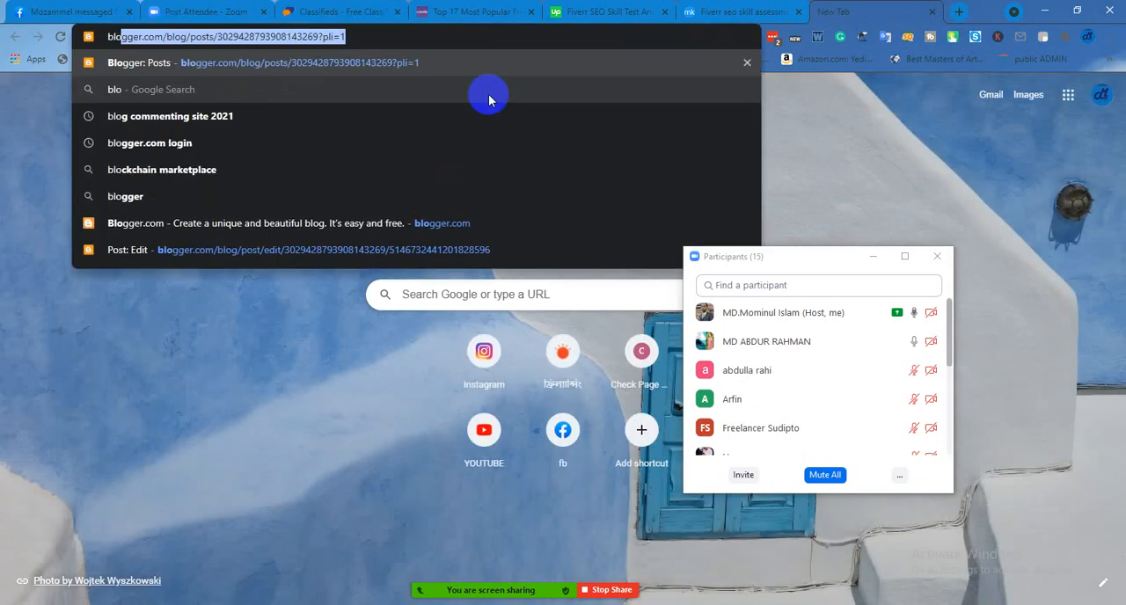
key("Return")
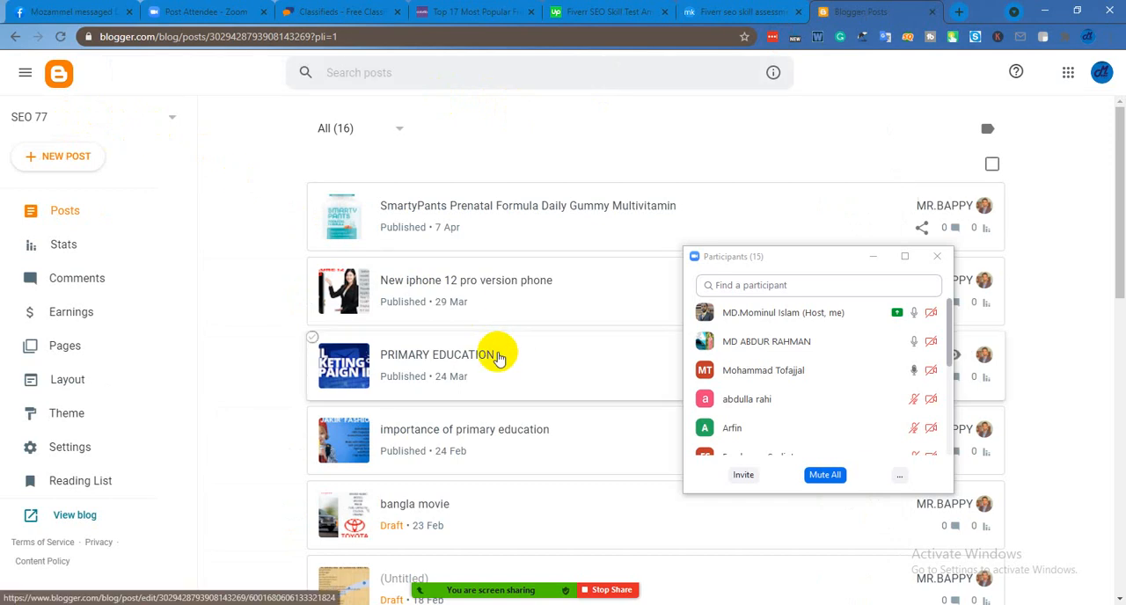
scroll(498, 355, "down", 3)
scroll(498, 354, "down", 4)
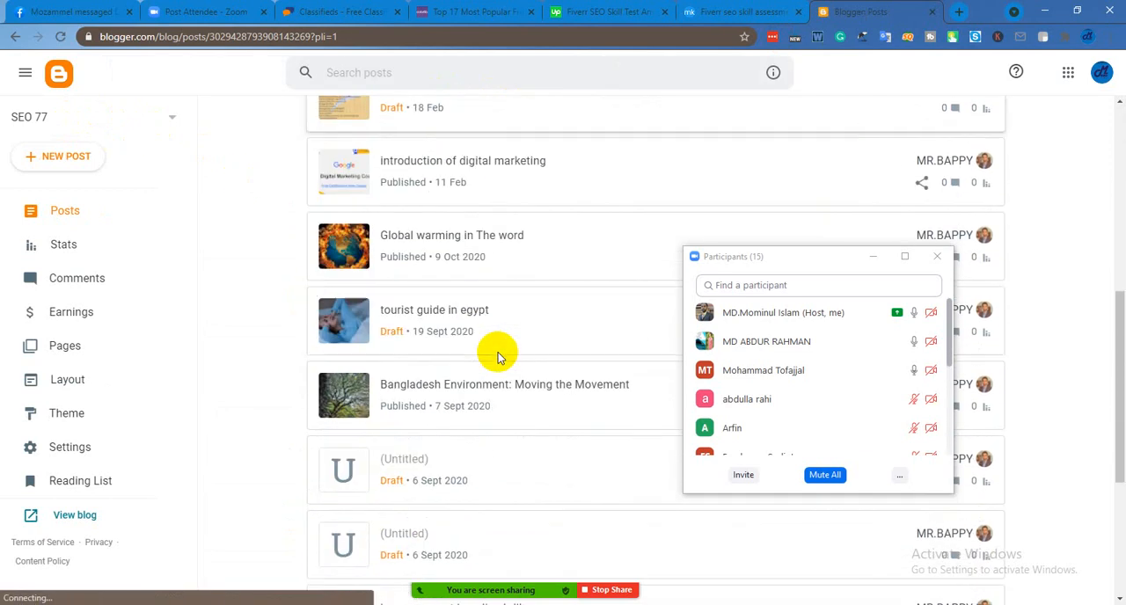
scroll(497, 355, "up", 4)
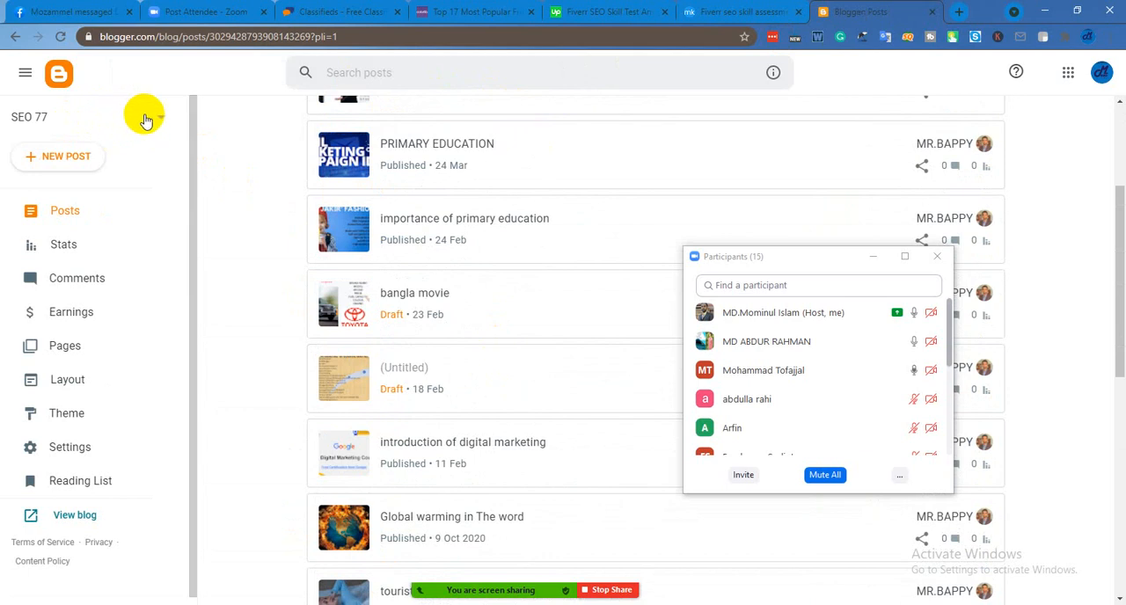
Switch Blogger to the Gaming World blog, move the Participants window lower, and look through the blog's posts
left_click(160, 120)
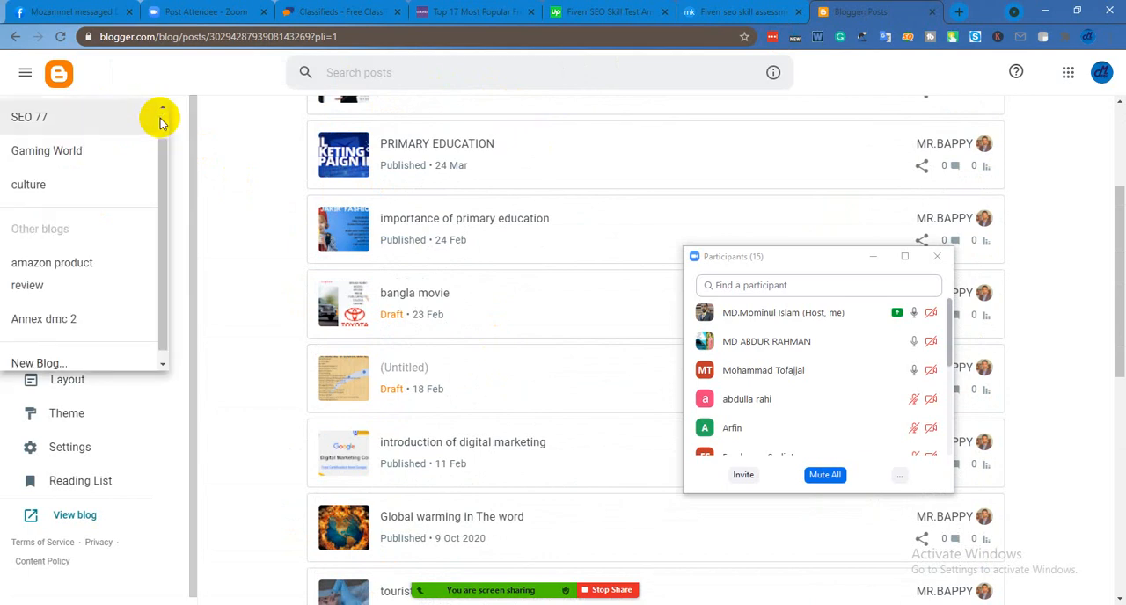
left_click(107, 151)
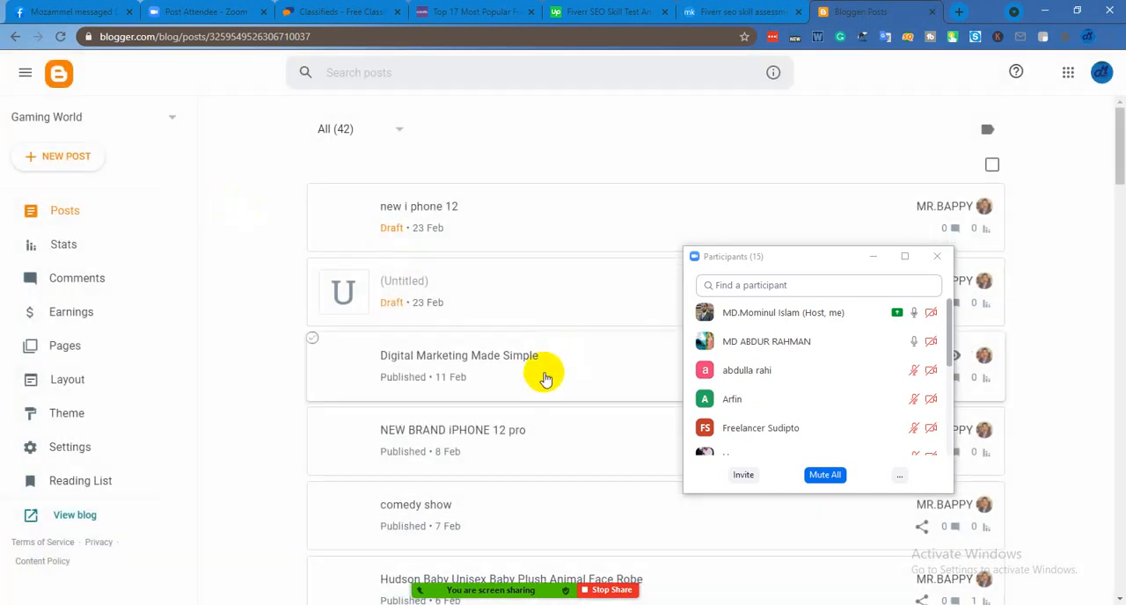
left_click_drag(792, 263, 730, 511)
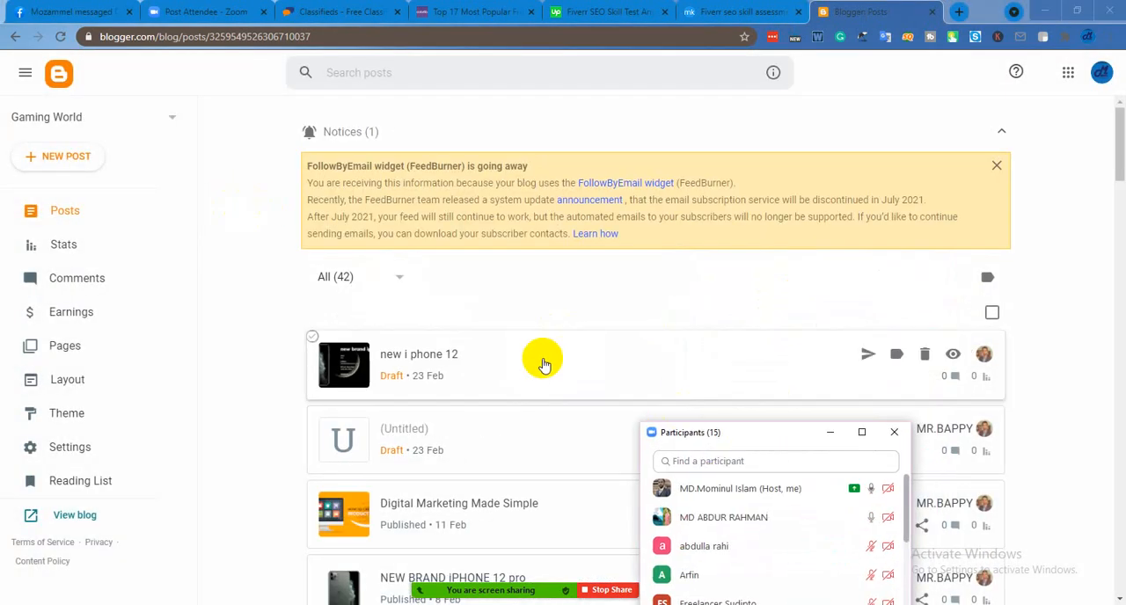
scroll(550, 352, "down", 5)
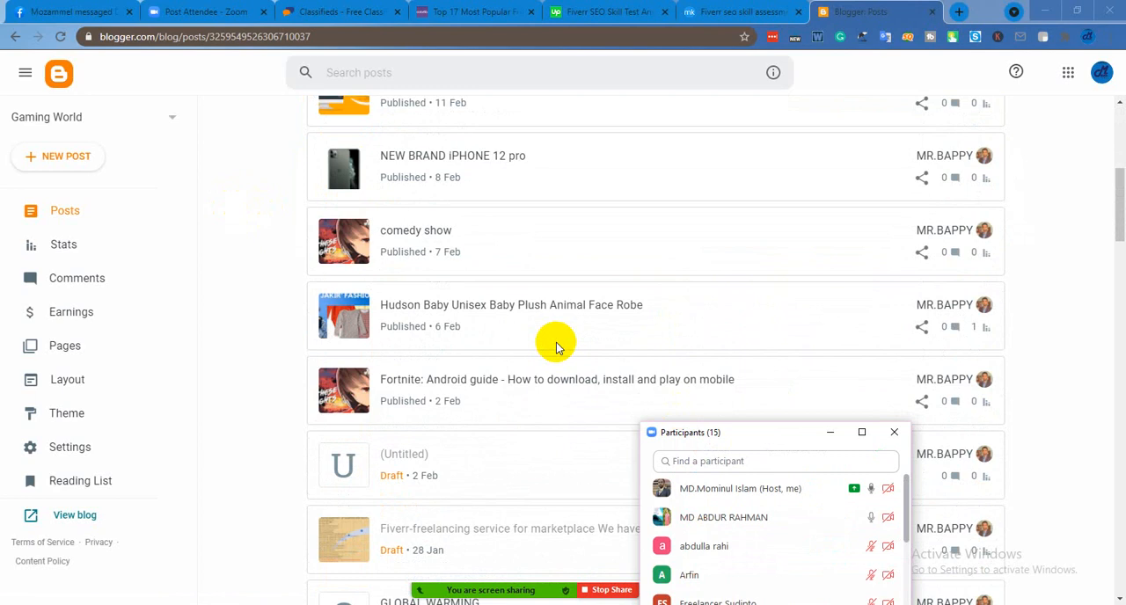
scroll(541, 326, "up", 5)
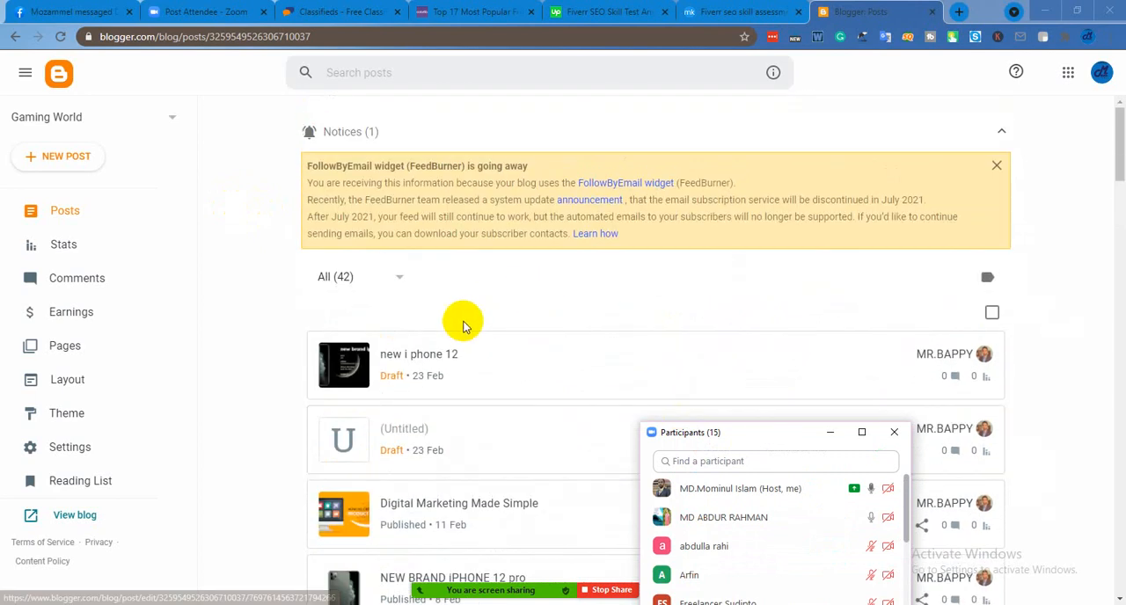
scroll(470, 370, "down", 2)
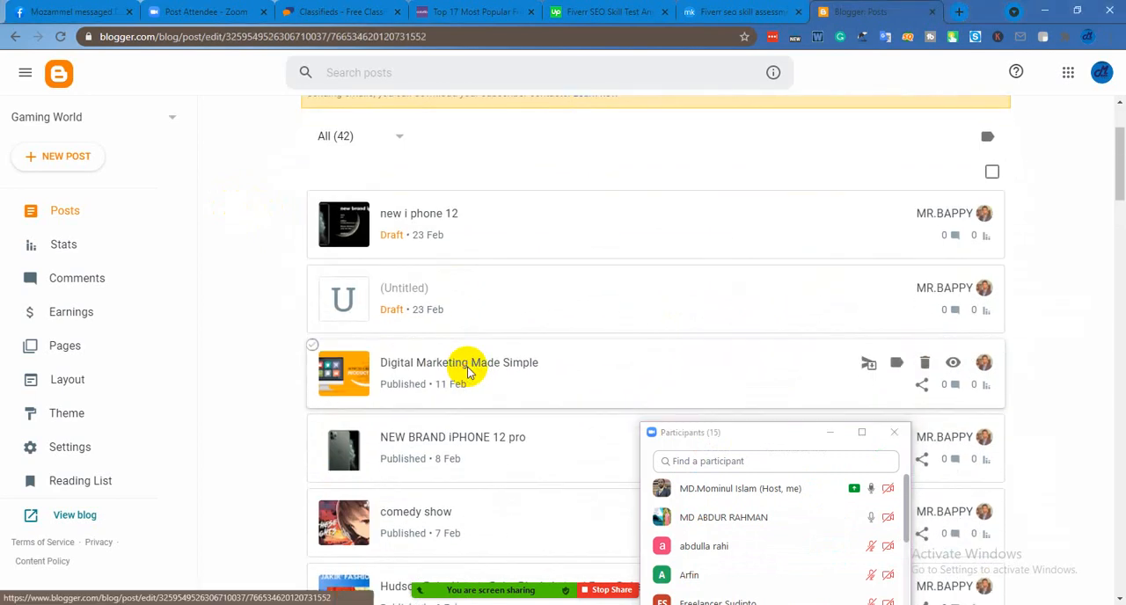
Open the "Digital Marketing Made Simple" post in the editor and select its product listing image
left_click(468, 371)
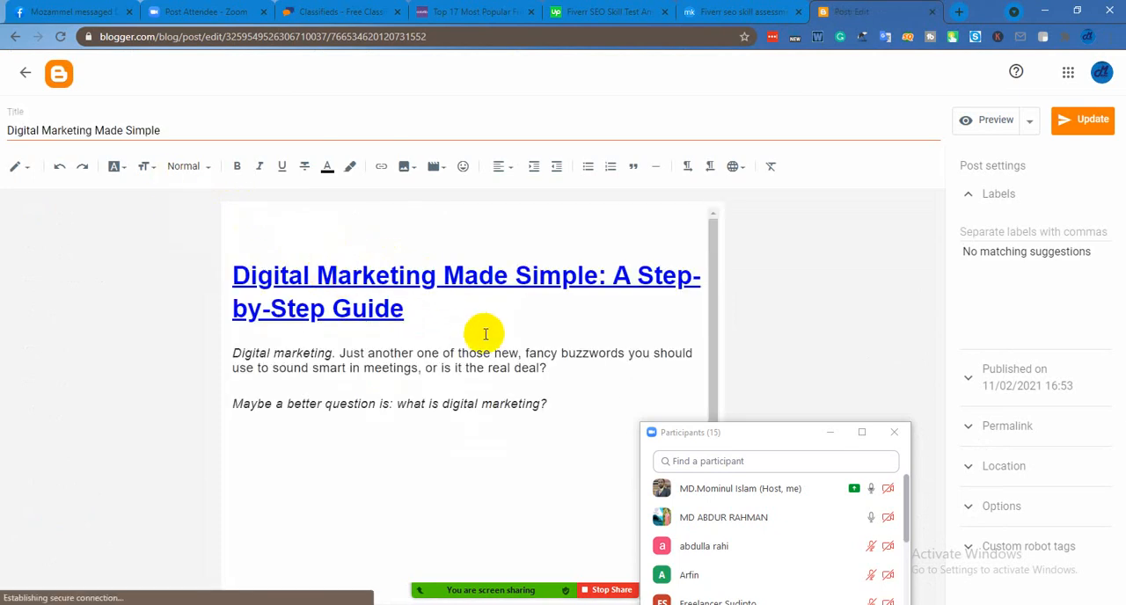
scroll(485, 335, "down", 2)
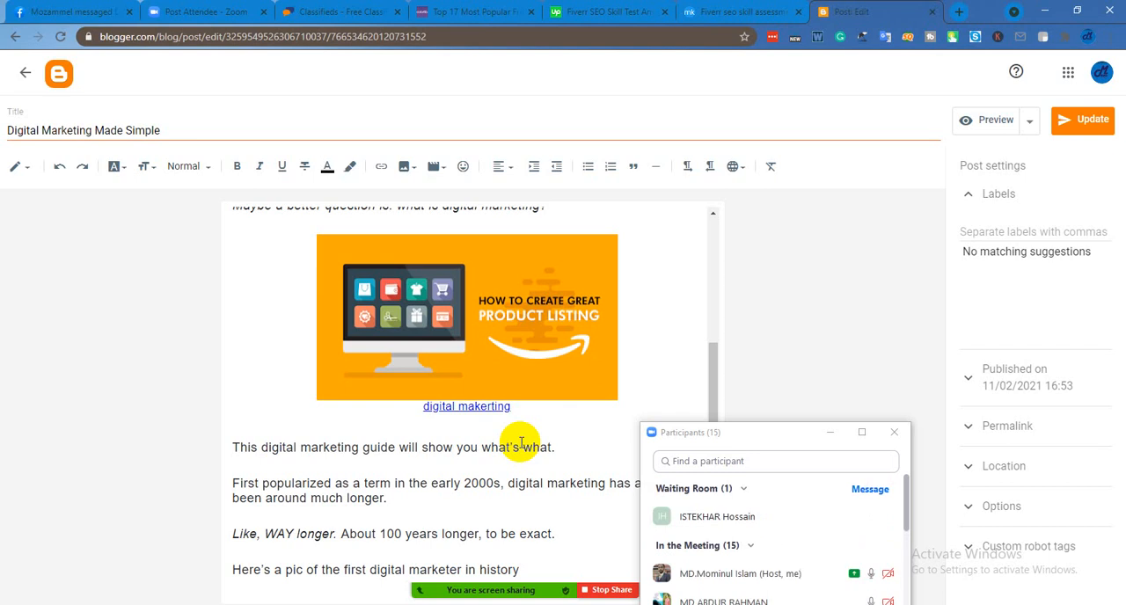
left_click(541, 327)
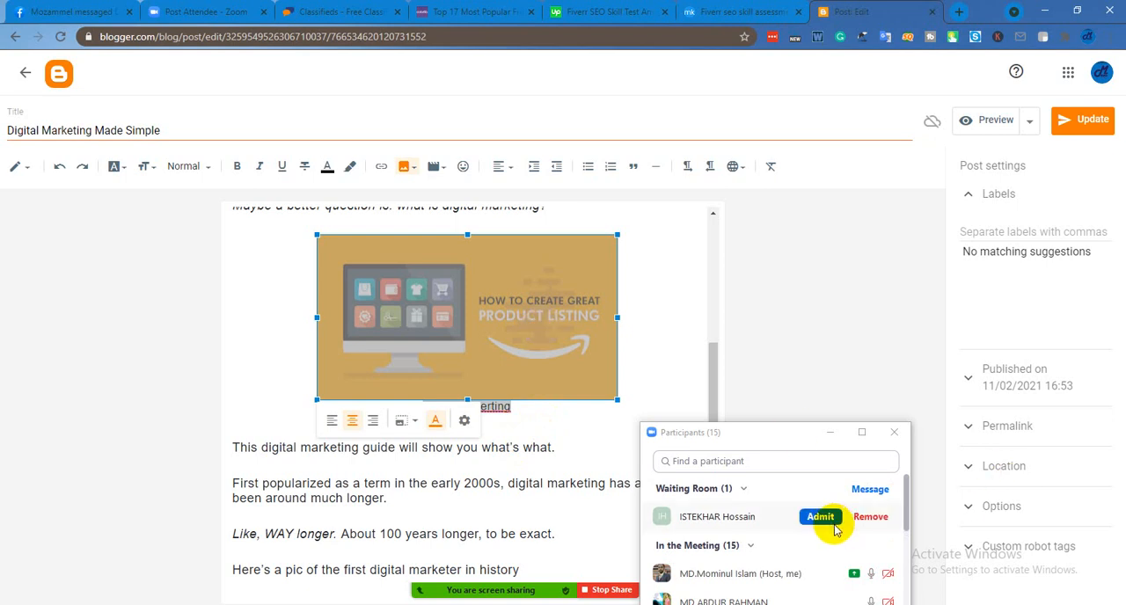
Admit the waiting participant to the Zoom meeting and return to the ClassifiedAds.com categories, moving the Participants window beside the Jobs column
left_click(827, 520)
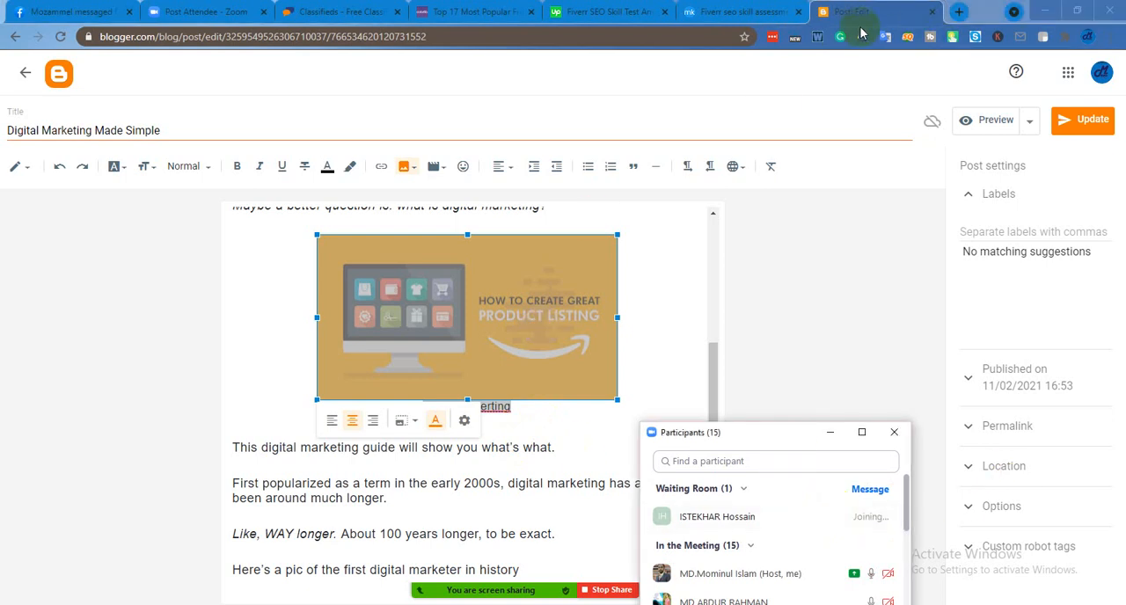
left_click(704, 11)
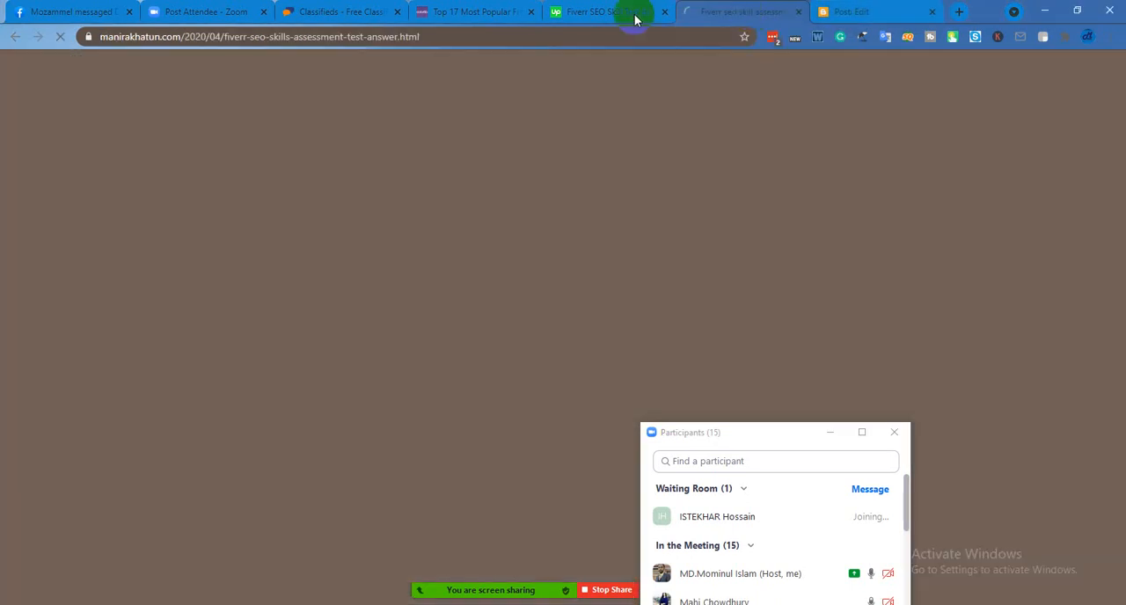
left_click(352, 12)
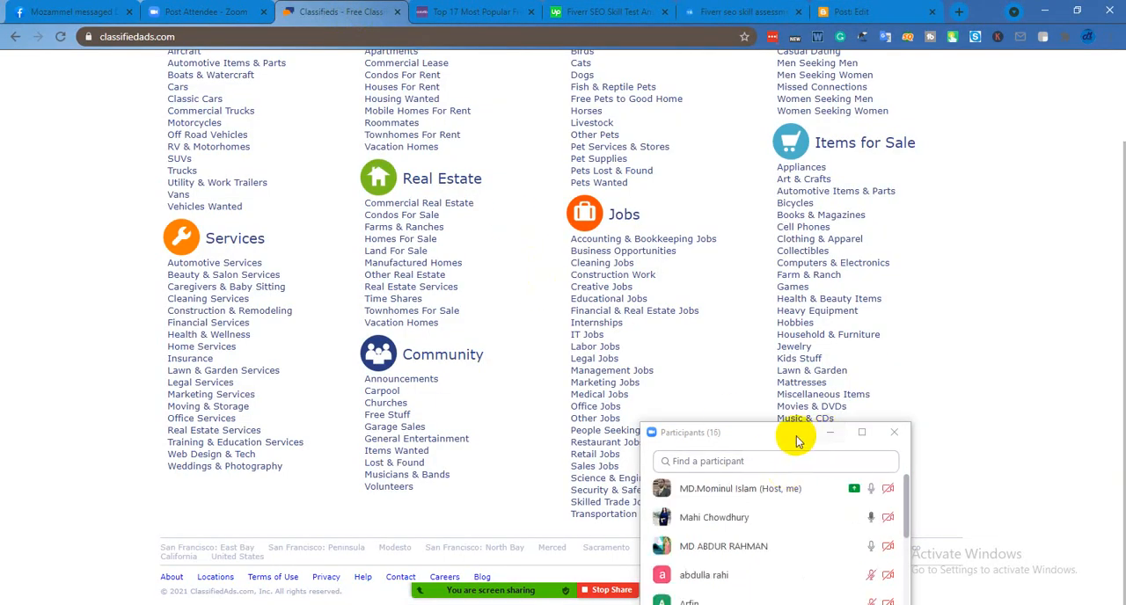
left_click_drag(798, 436, 939, 266)
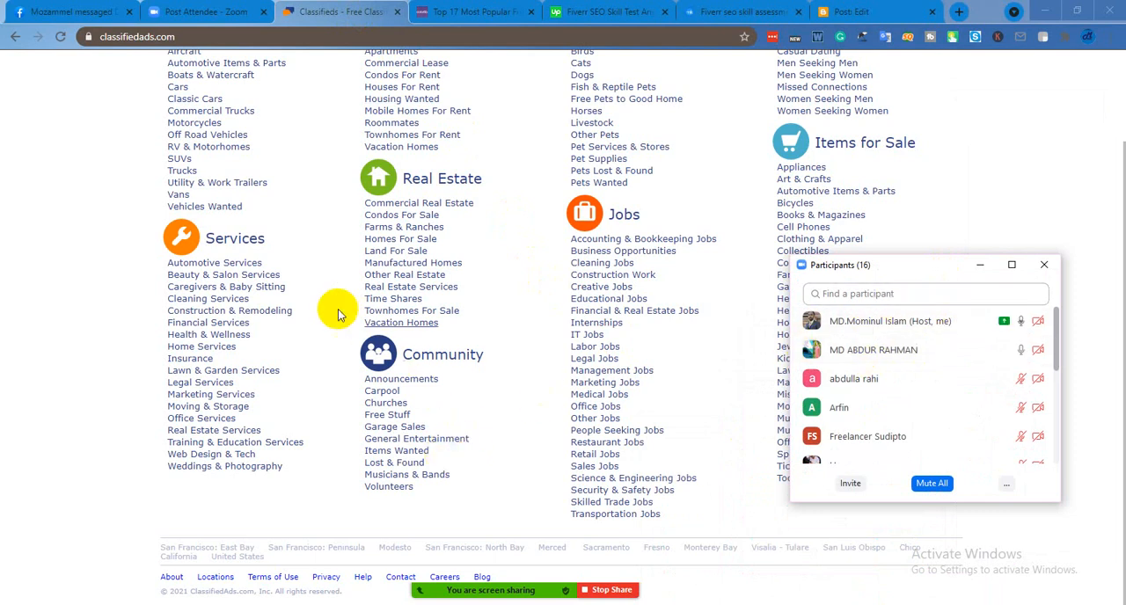
scroll(290, 356, "up", 1)
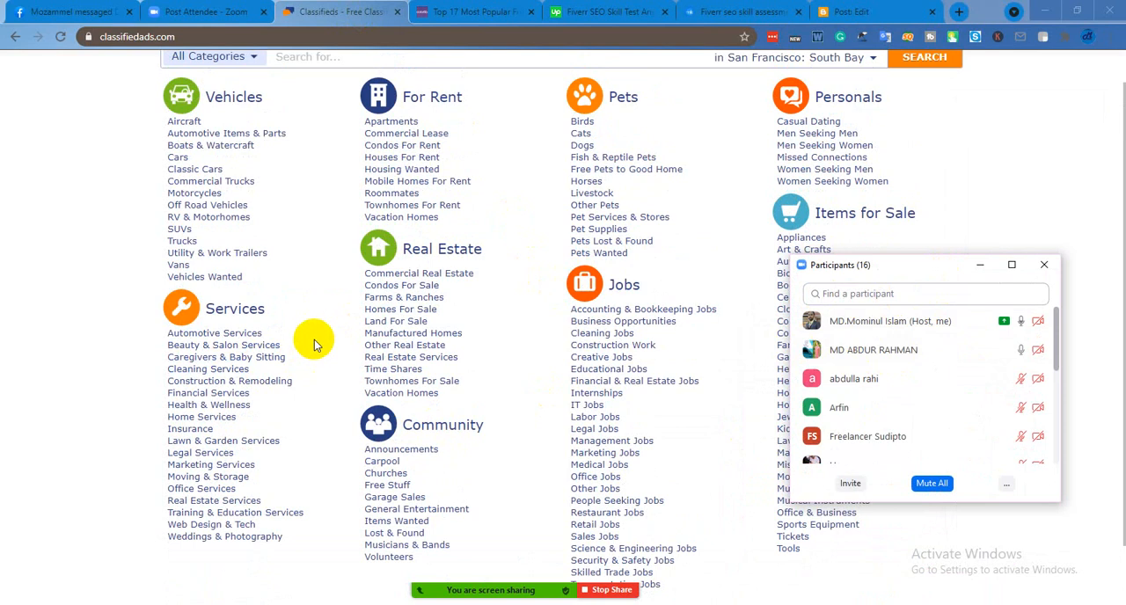
Open the Office & Business category under Items for Sale, moving the Participants window clear of the listings being shown
scroll(304, 339, "down", 1)
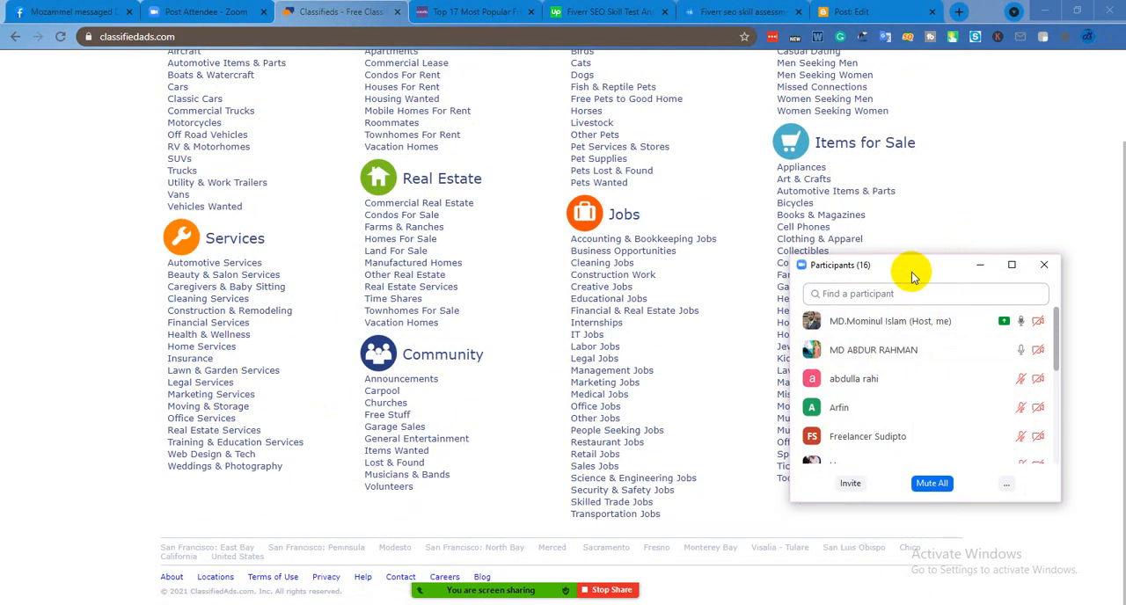
left_click_drag(913, 278, 383, 314)
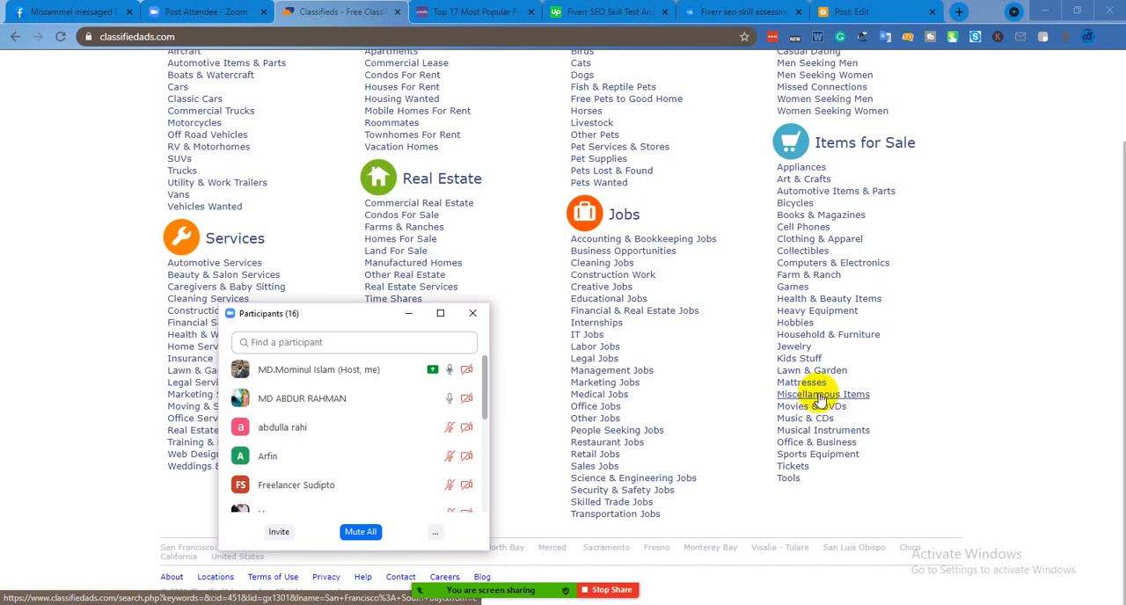
left_click(838, 442)
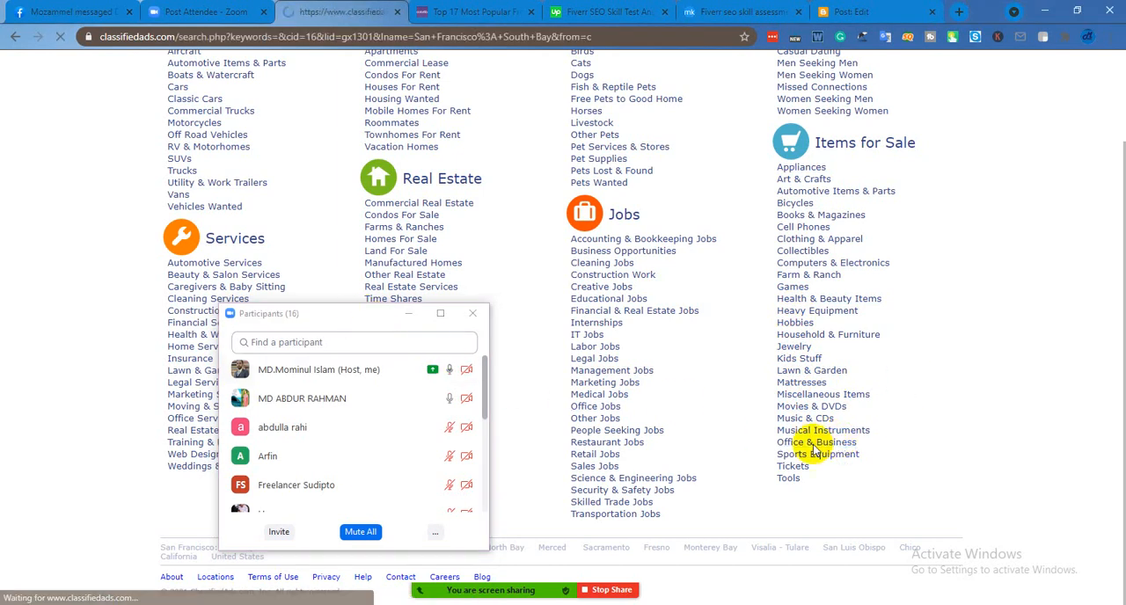
left_click_drag(370, 325, 705, 319)
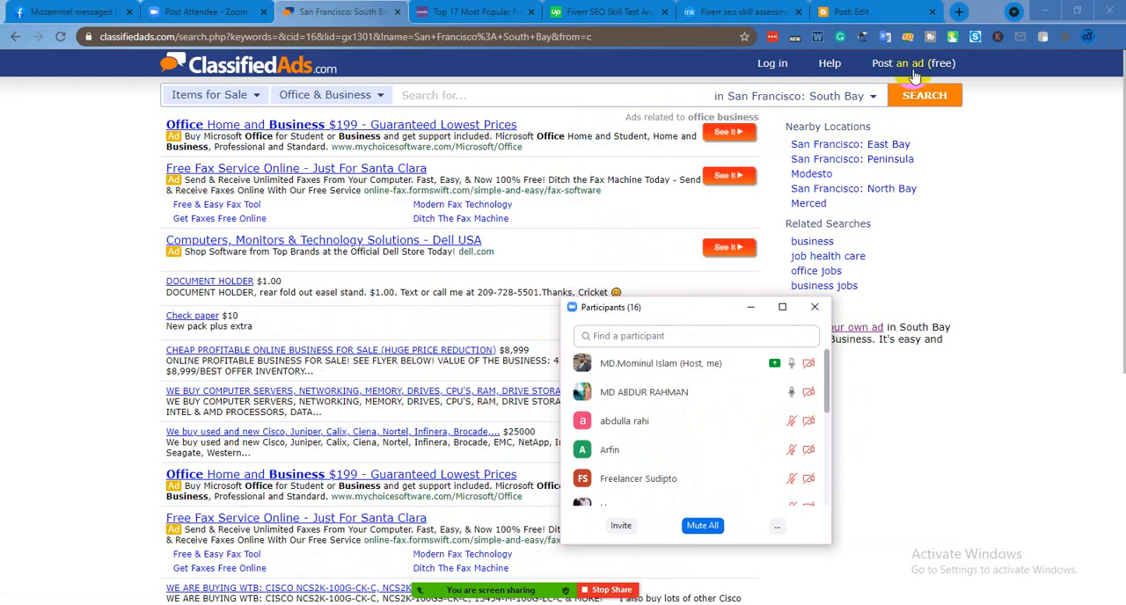
Switch the listings to Los Angeles: San Gabriel Valley and open the free ad posting form, moving the Participants window aside
left_click(874, 99)
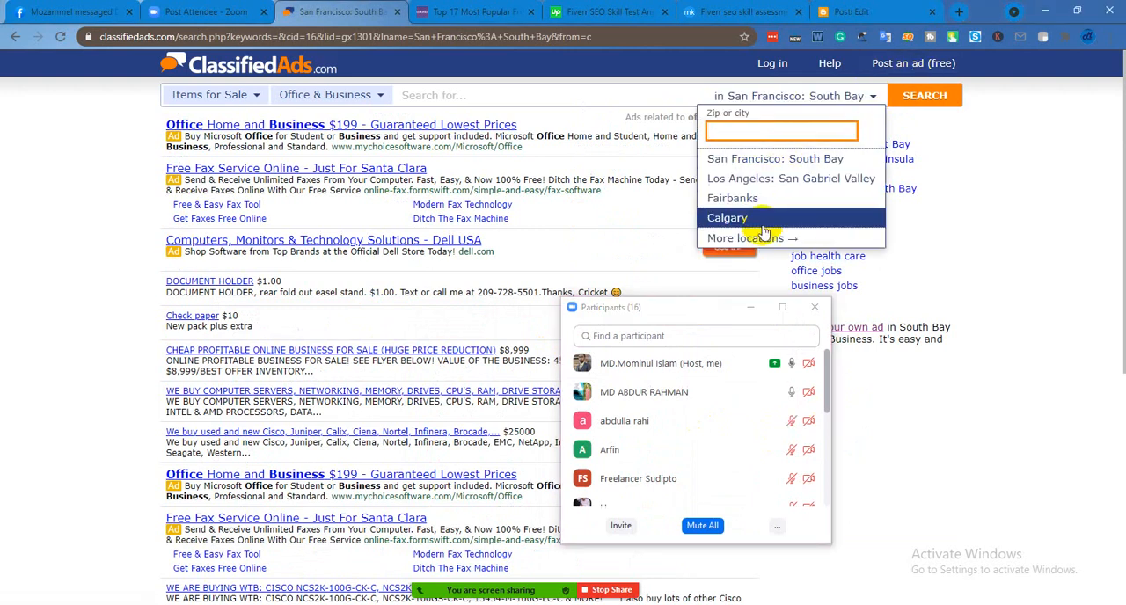
left_click(782, 191)
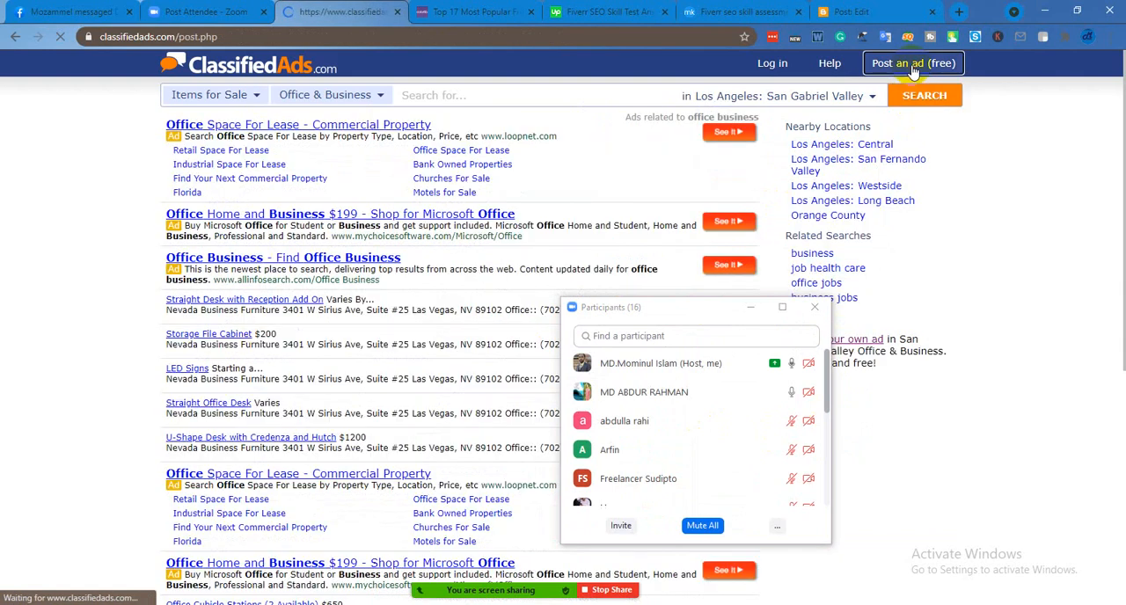
left_click_drag(666, 308, 907, 245)
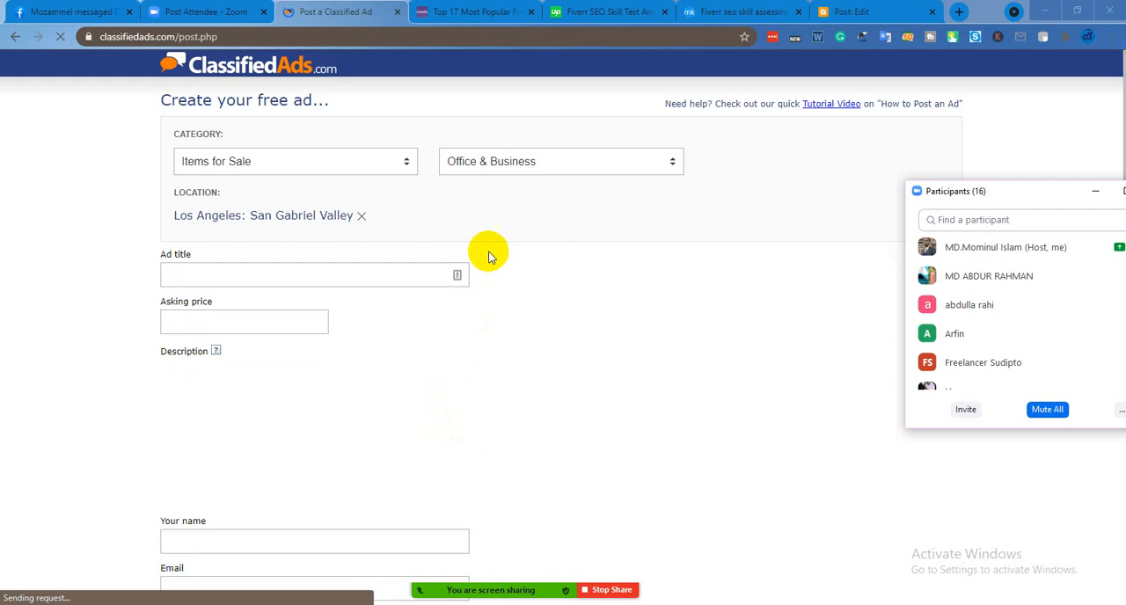
Go through the ad title, description and asking price fields of the free ad form without filling them in
scroll(519, 327, "down", 1)
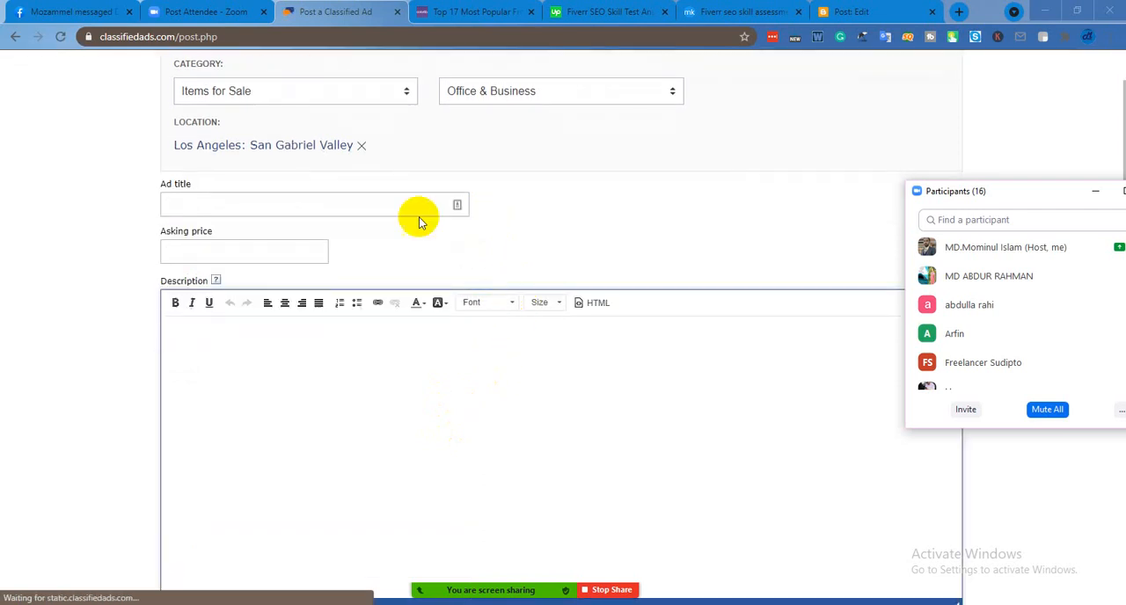
left_click(243, 204)
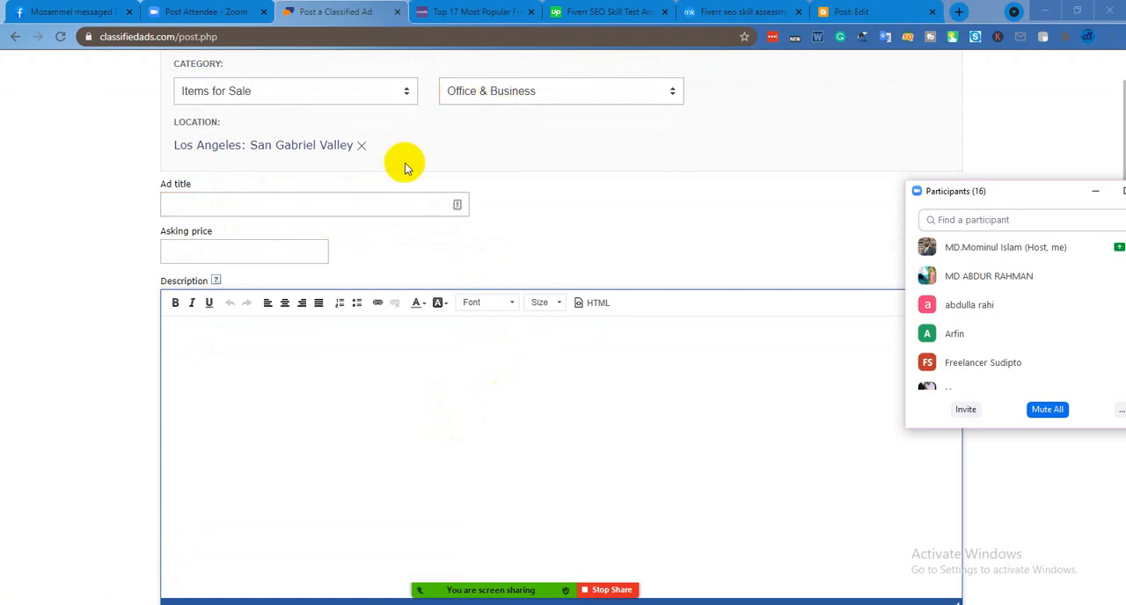
scroll(321, 273, "down", 3)
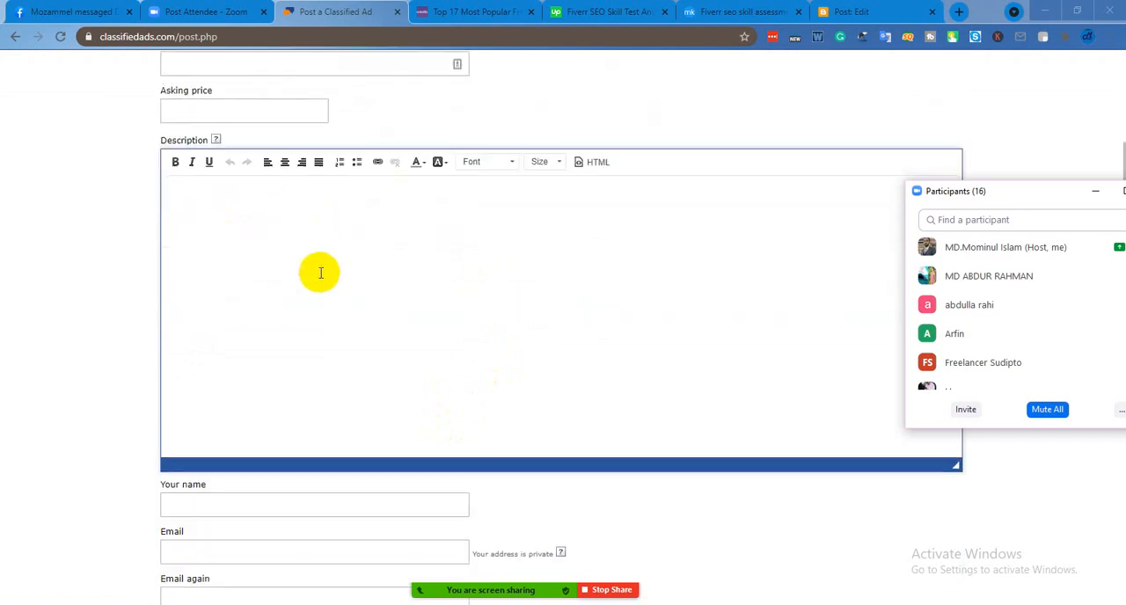
left_click(318, 269)
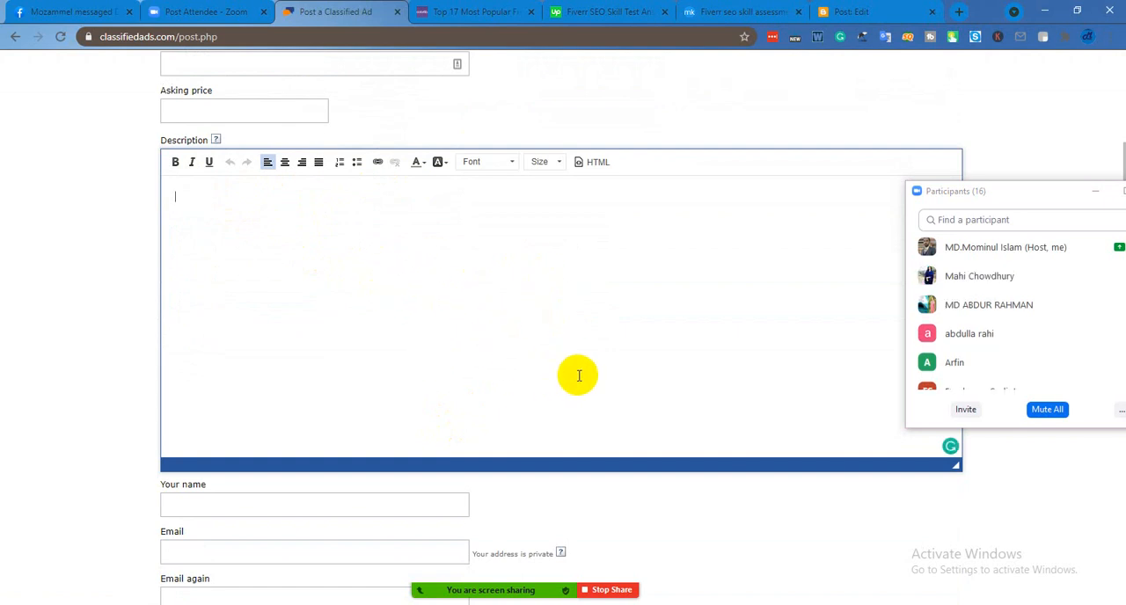
scroll(579, 376, "up", 1)
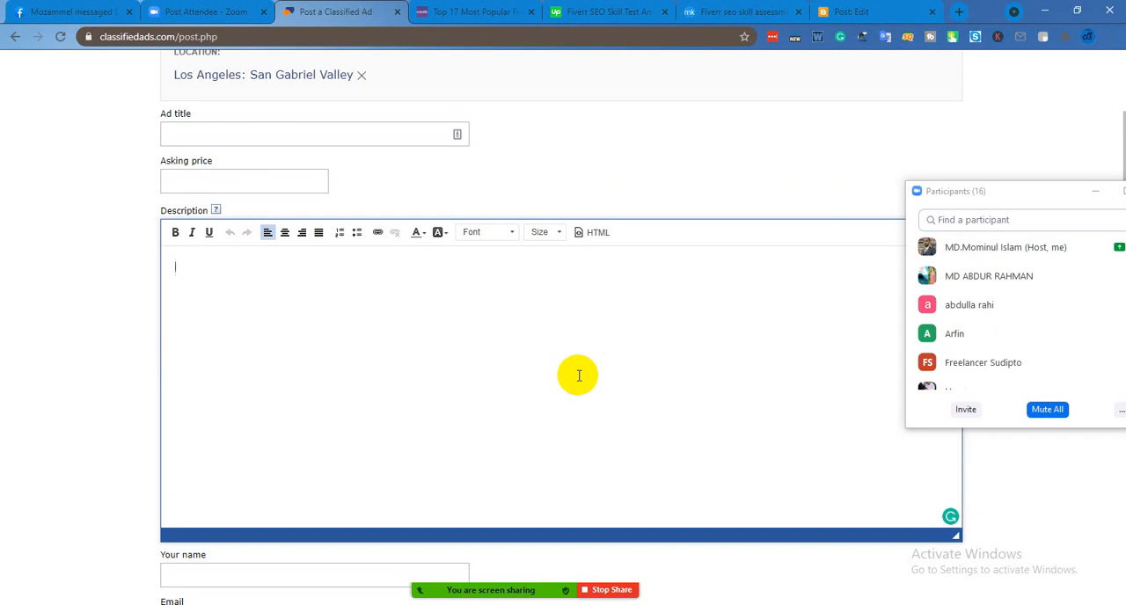
left_click(249, 179)
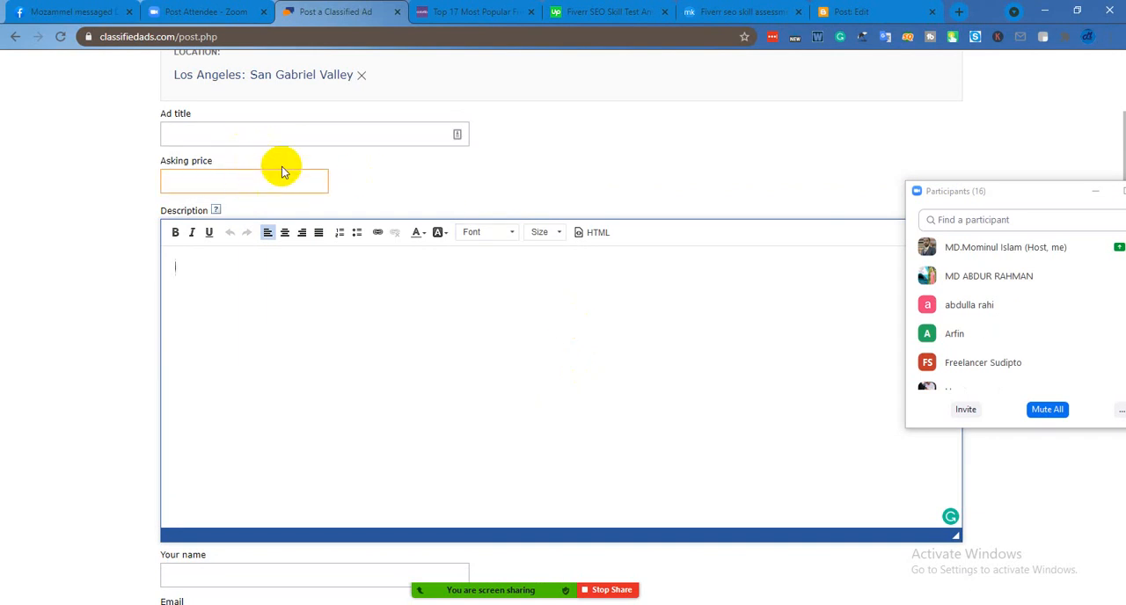
left_click(269, 182)
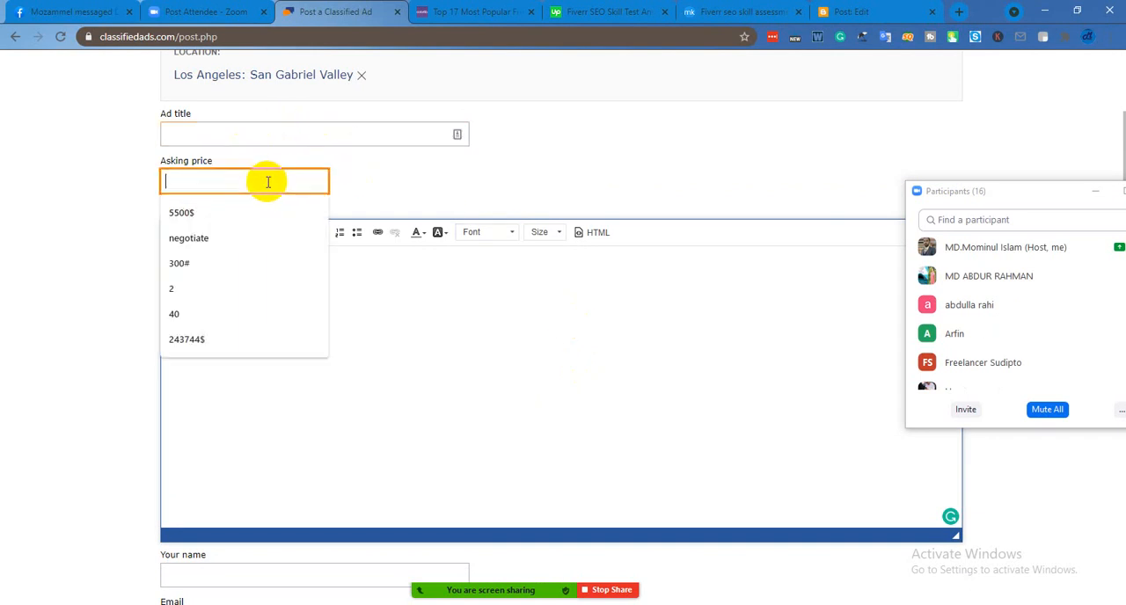
left_click(522, 185)
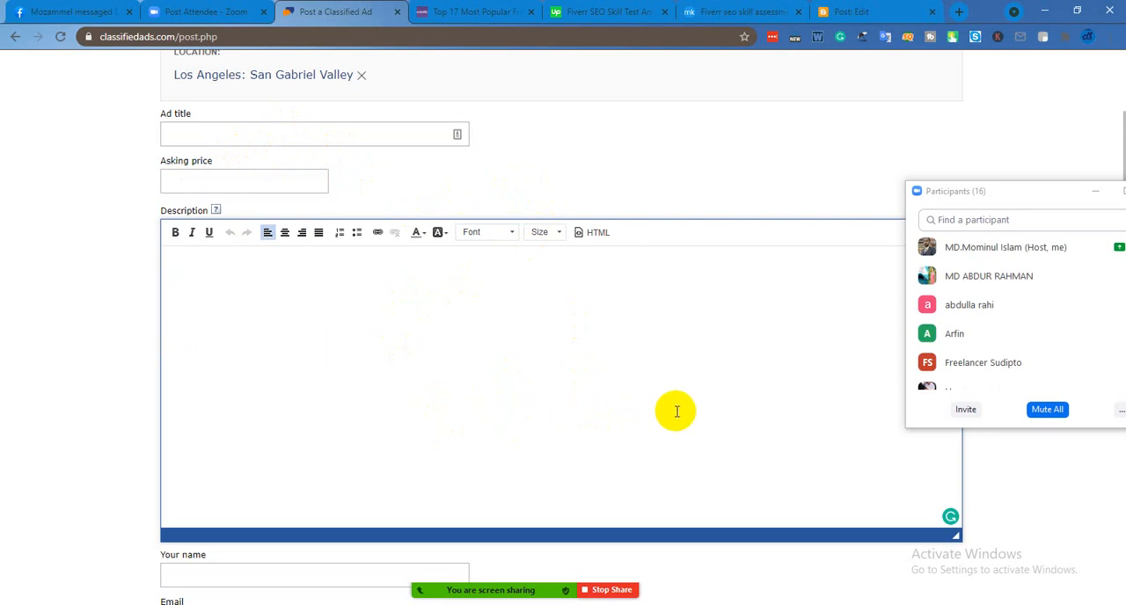
Move the Participants window fully into view and review the ad form's contact, location, expiry and image fields
left_click_drag(1043, 192, 888, 162)
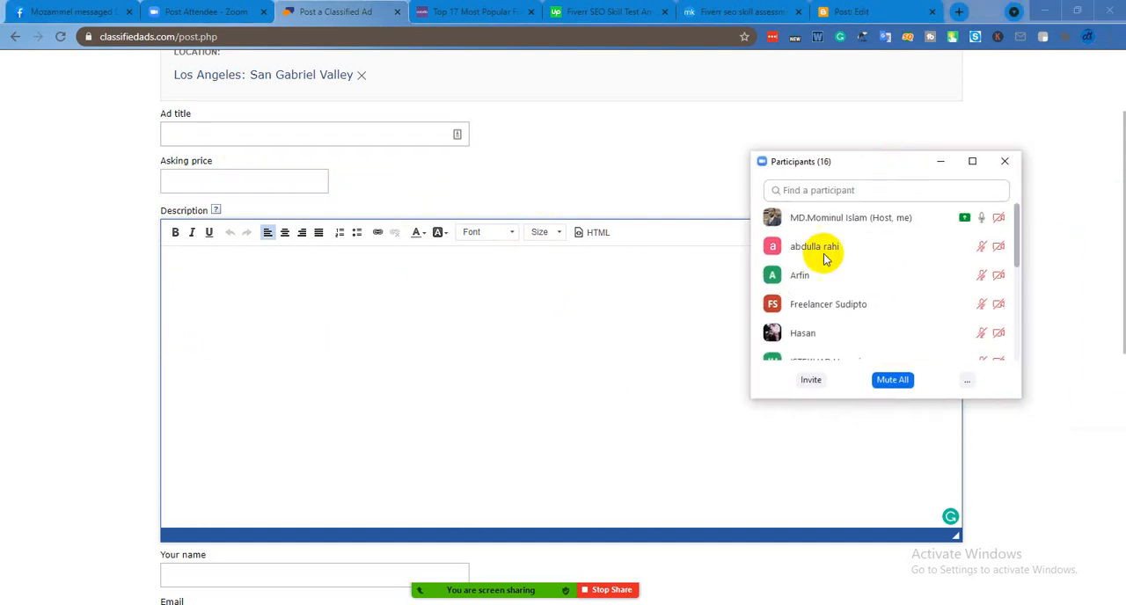
scroll(624, 326, "down", 6)
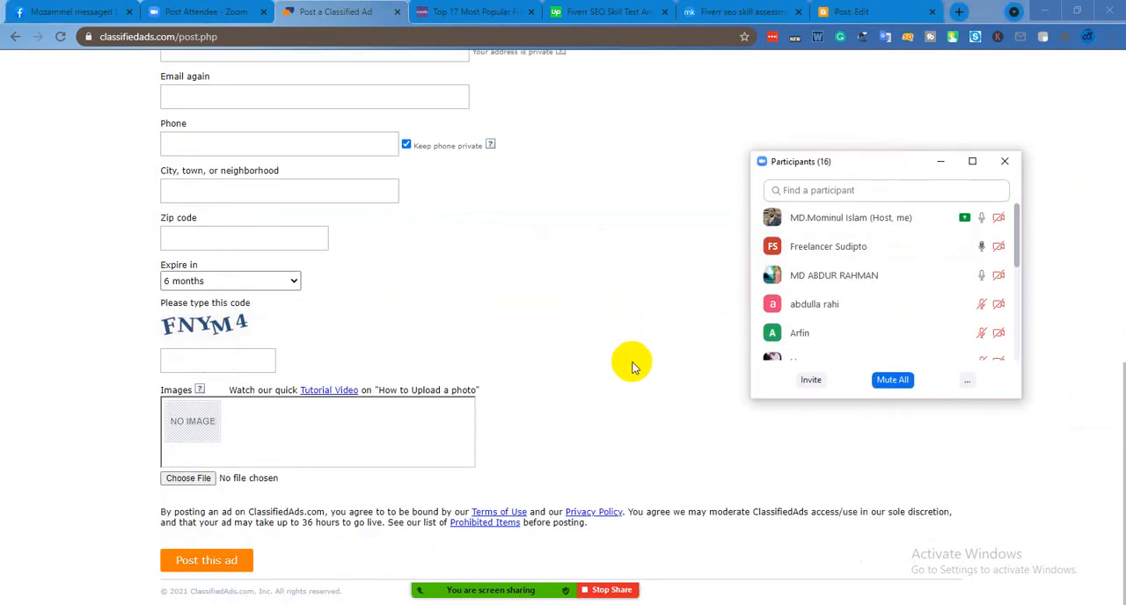
scroll(632, 365, "up", 7)
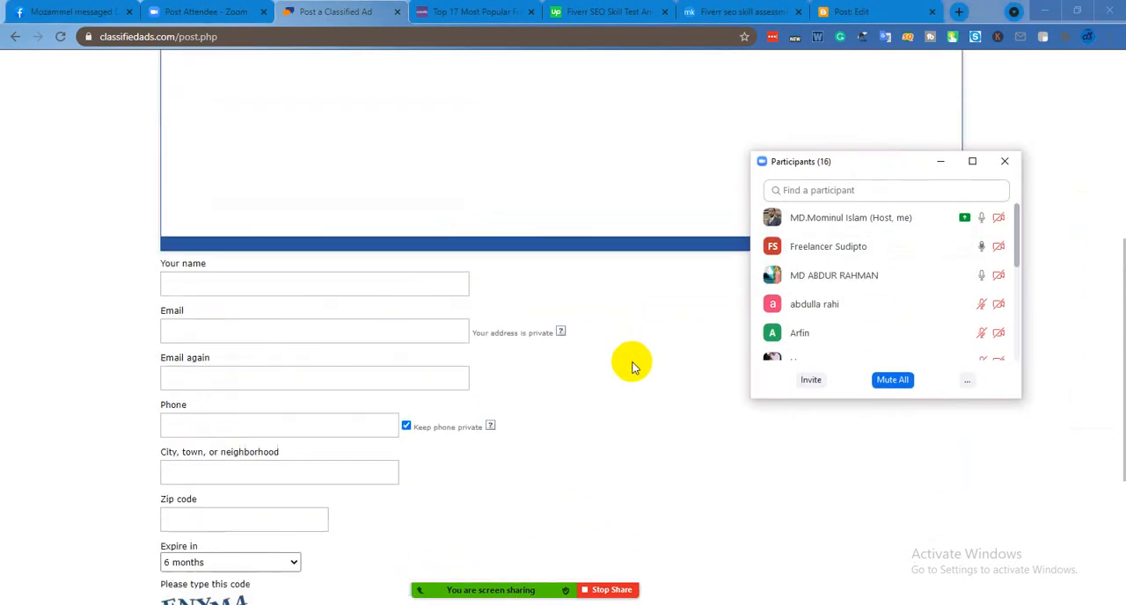
scroll(632, 368, "up", 1)
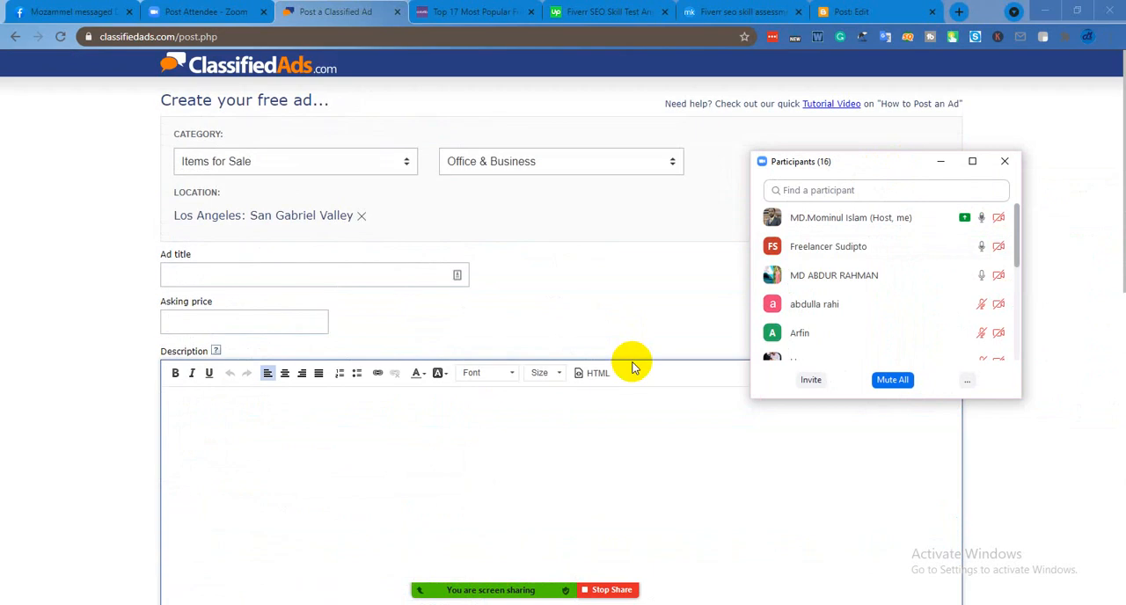
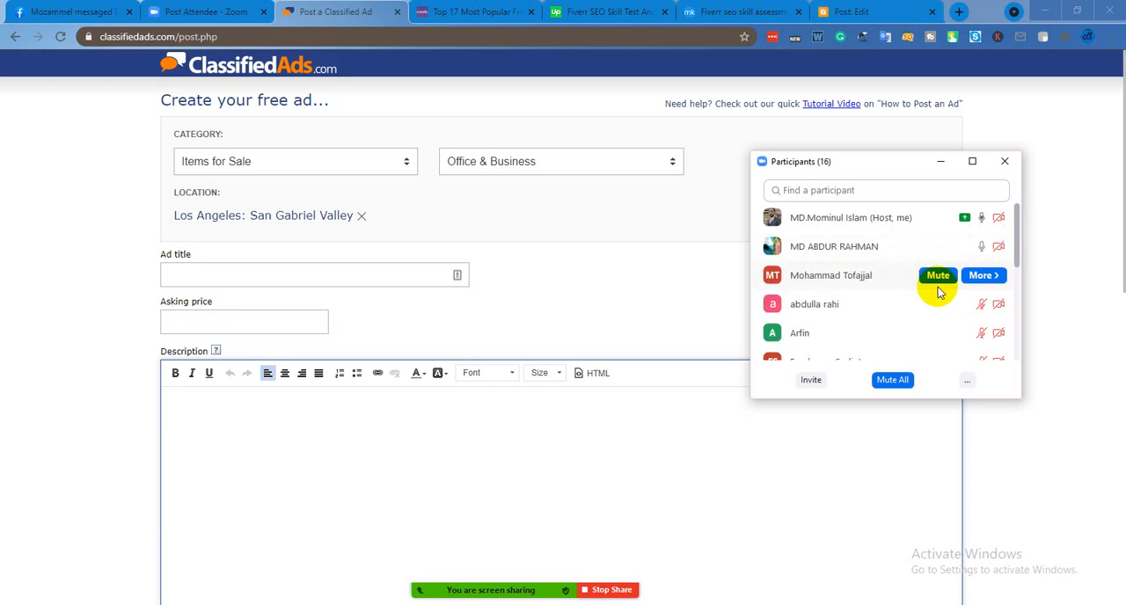
Mute the participants with open microphones individually, and mute everyone in the meeting at once
left_click(938, 281)
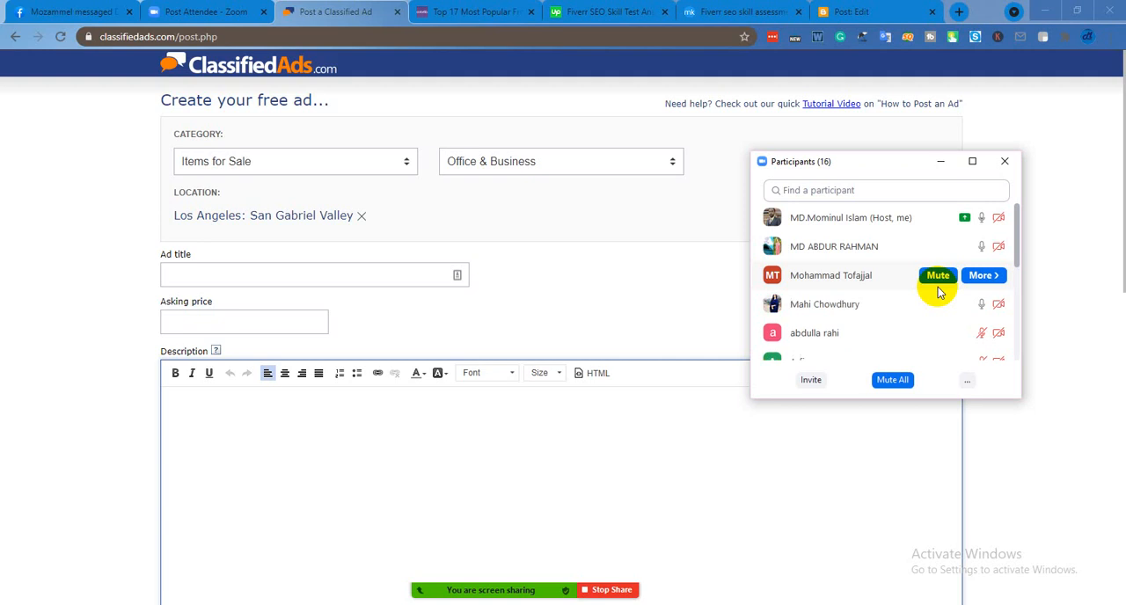
left_click(937, 280)
left_click(937, 305)
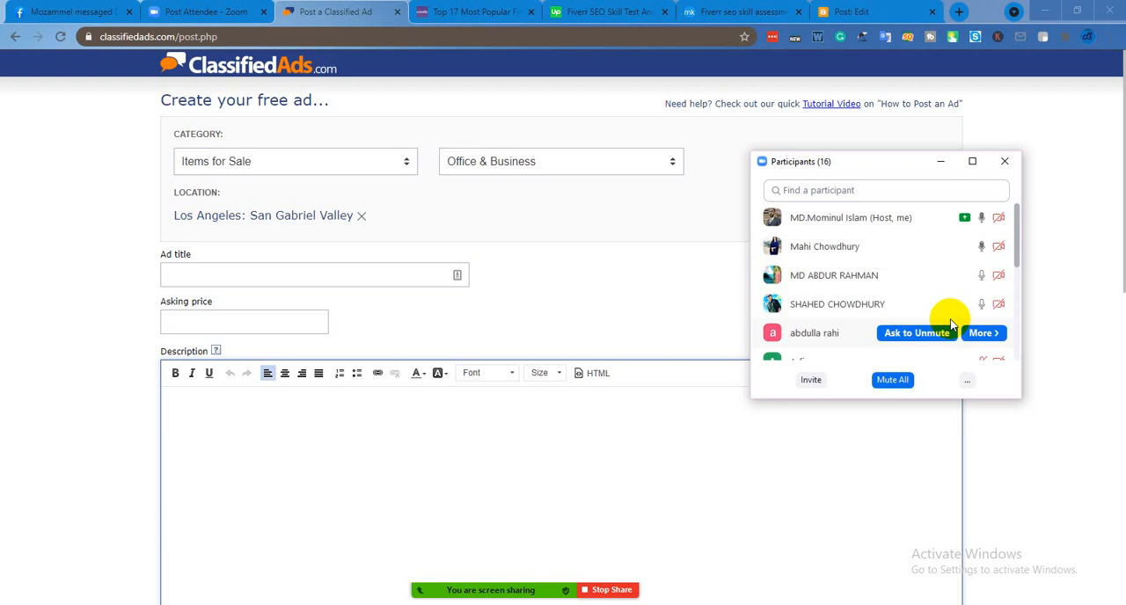
left_click(906, 379)
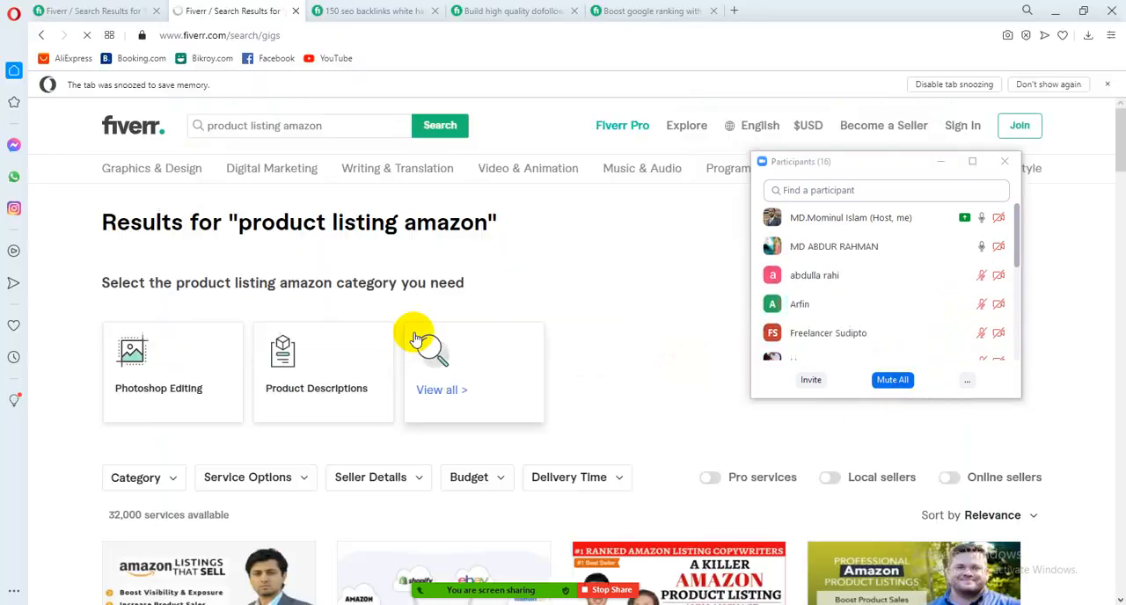
Switch to the Fiverr search results in Opera and close the three old SEO backlinks and Google ranking gig tabs
scroll(423, 351, "down", 3)
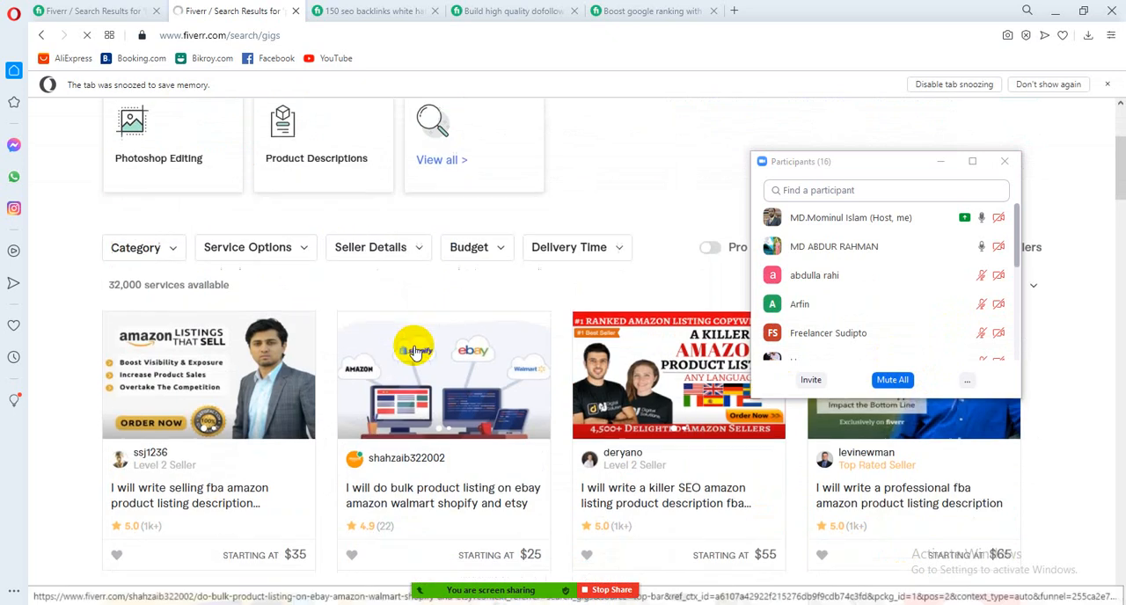
scroll(416, 351, "down", 2)
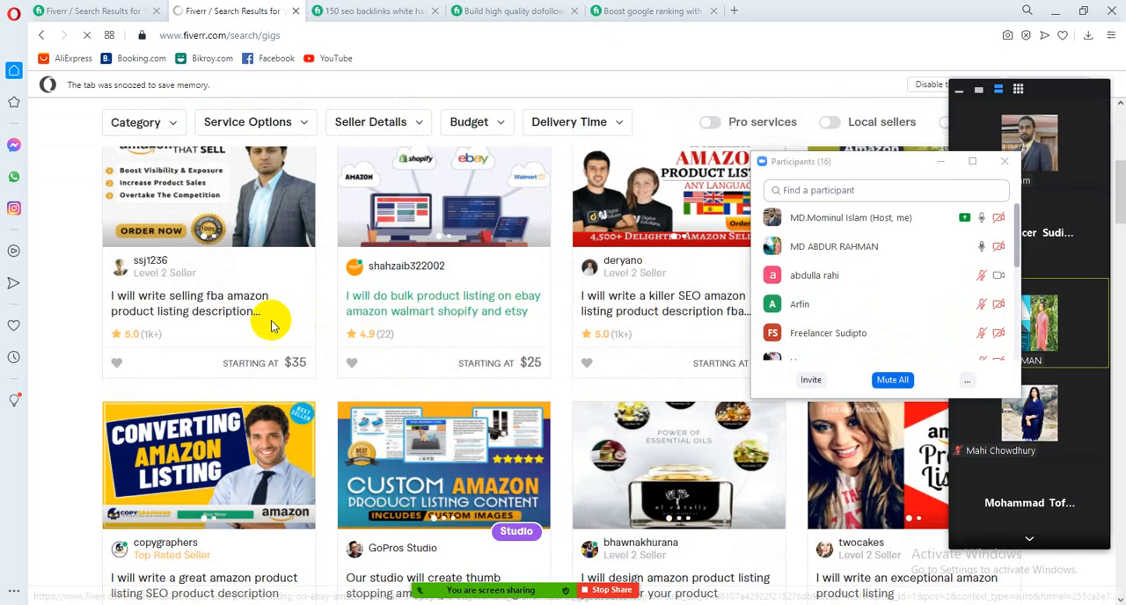
right_click(220, 312)
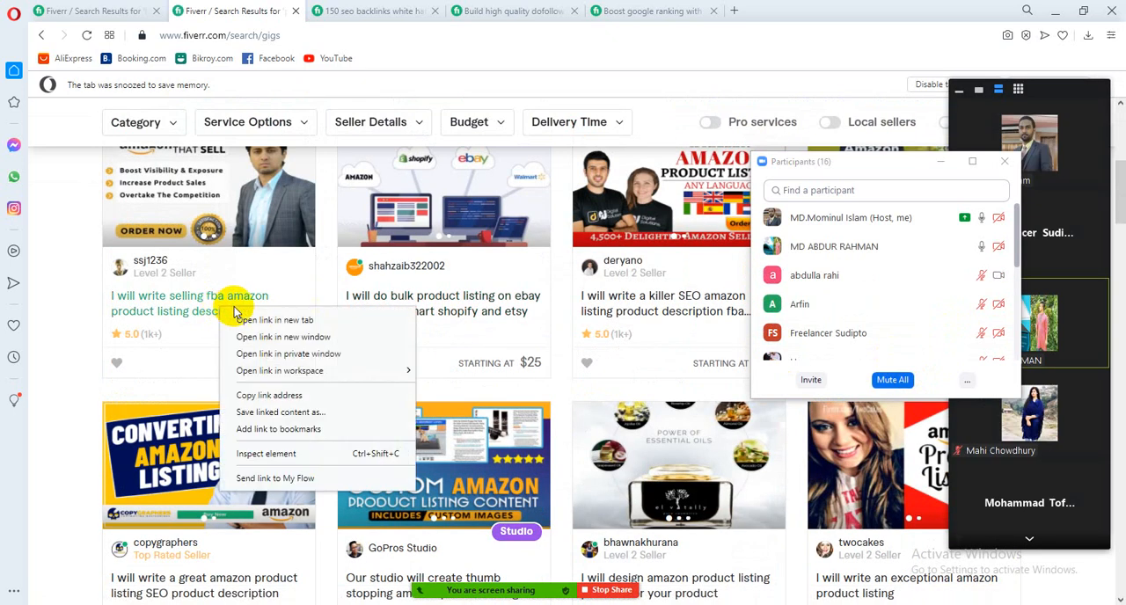
left_click(436, 12)
left_click(436, 11)
left_click(435, 12)
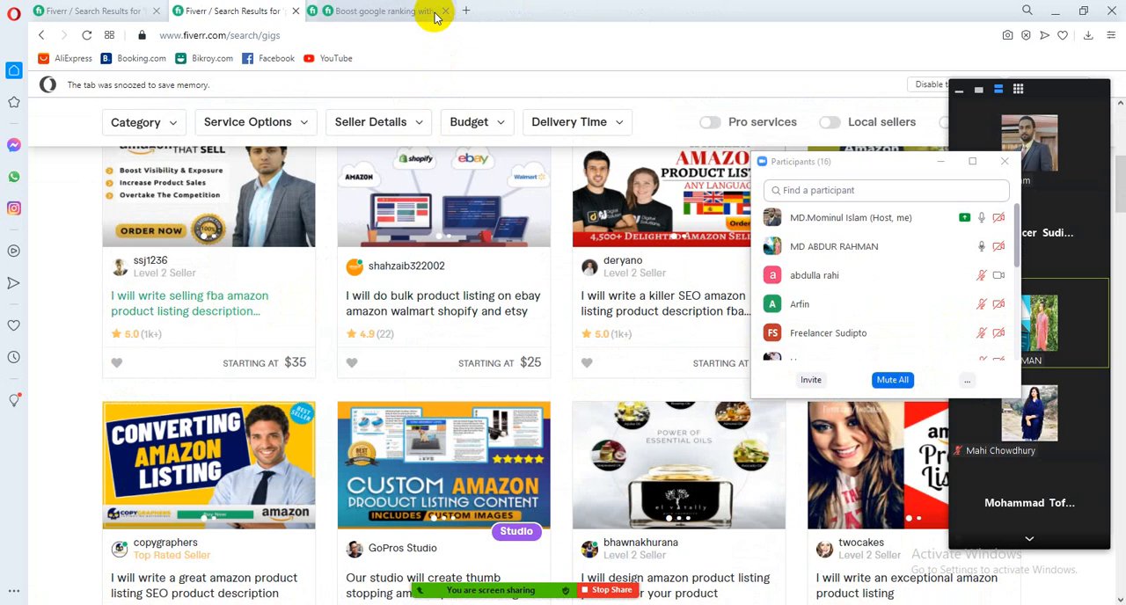
left_click(435, 13)
Open the FBA Amazon listing, bulk product listing and killer SEO Amazon listing gigs from the results in separate new tabs
right_click(214, 297)
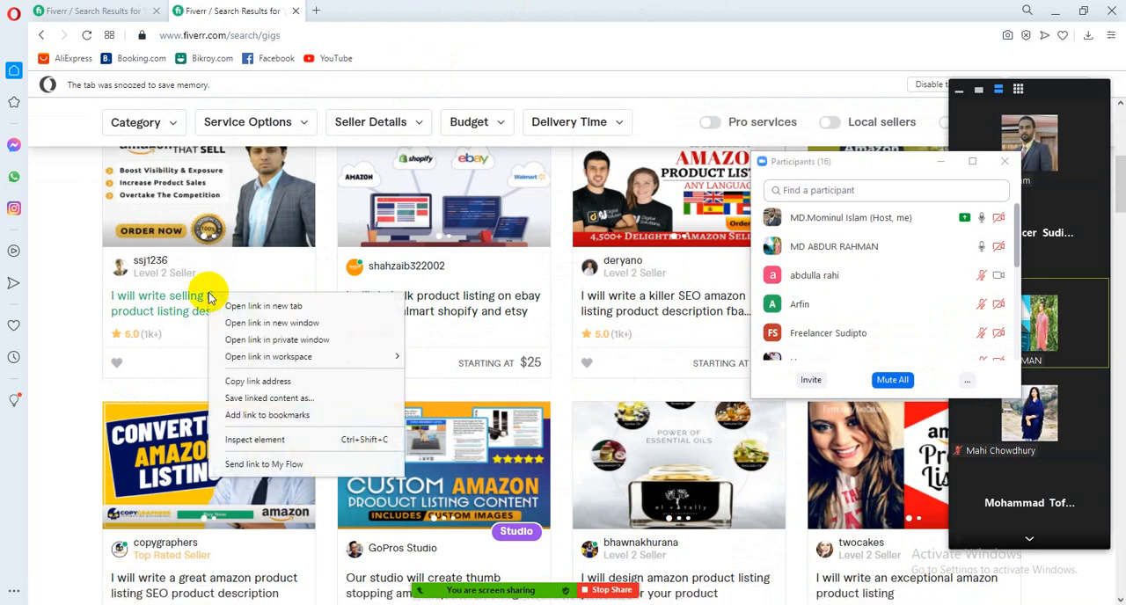
left_click(219, 305)
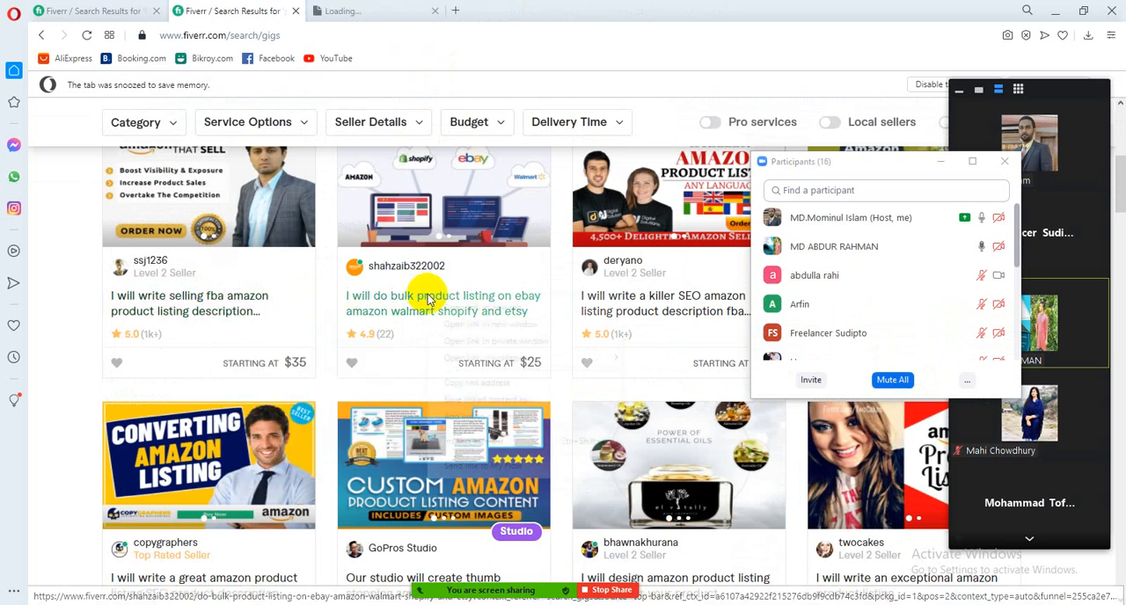
right_click(433, 298)
left_click(462, 310)
right_click(702, 308)
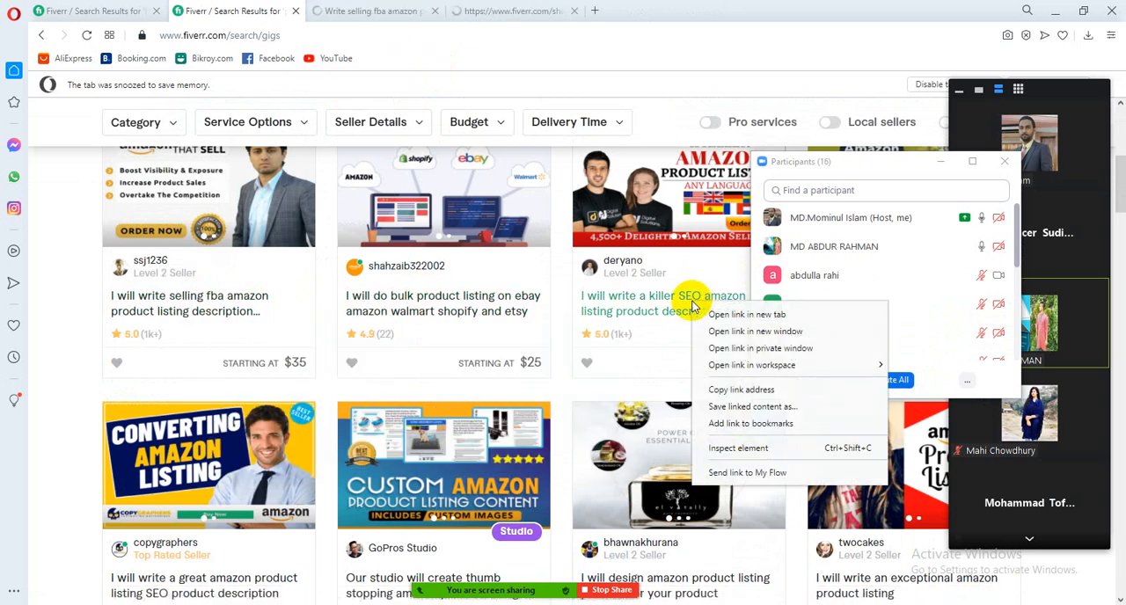
left_click(704, 315)
Look through the FBA Amazon product listing gig and open its seller's profile from the About The Seller section
left_click(378, 11)
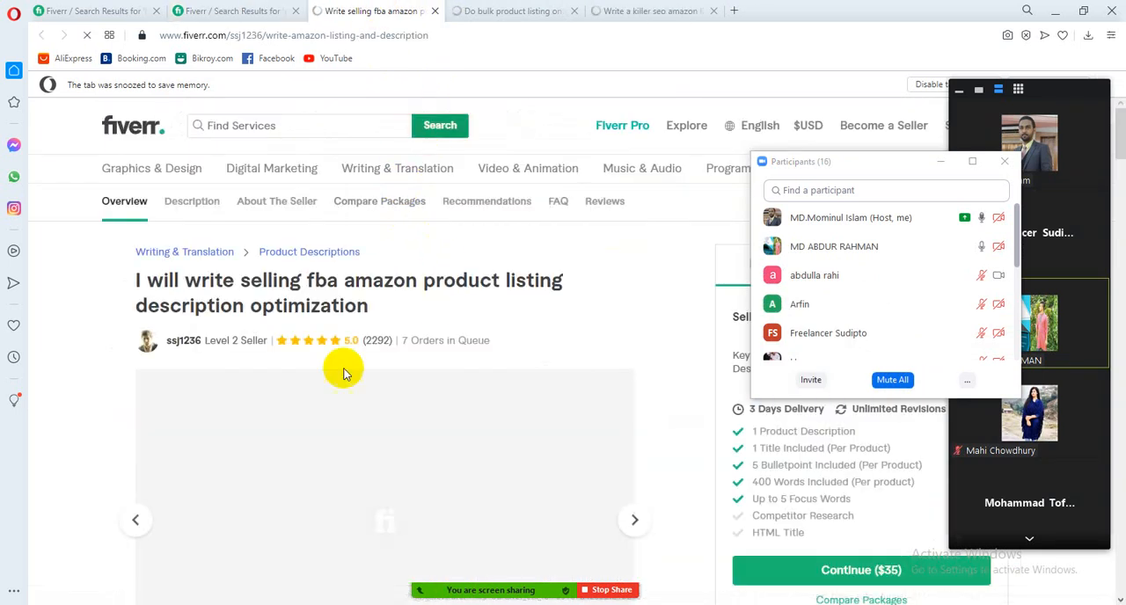
scroll(366, 365, "down", 3)
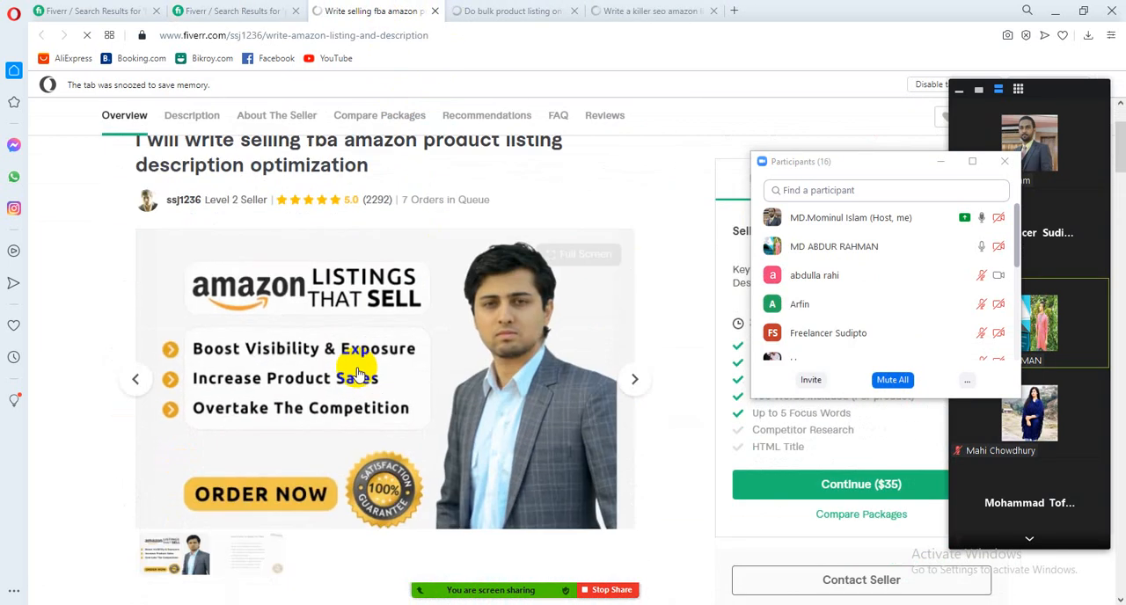
scroll(360, 352, "down", 4)
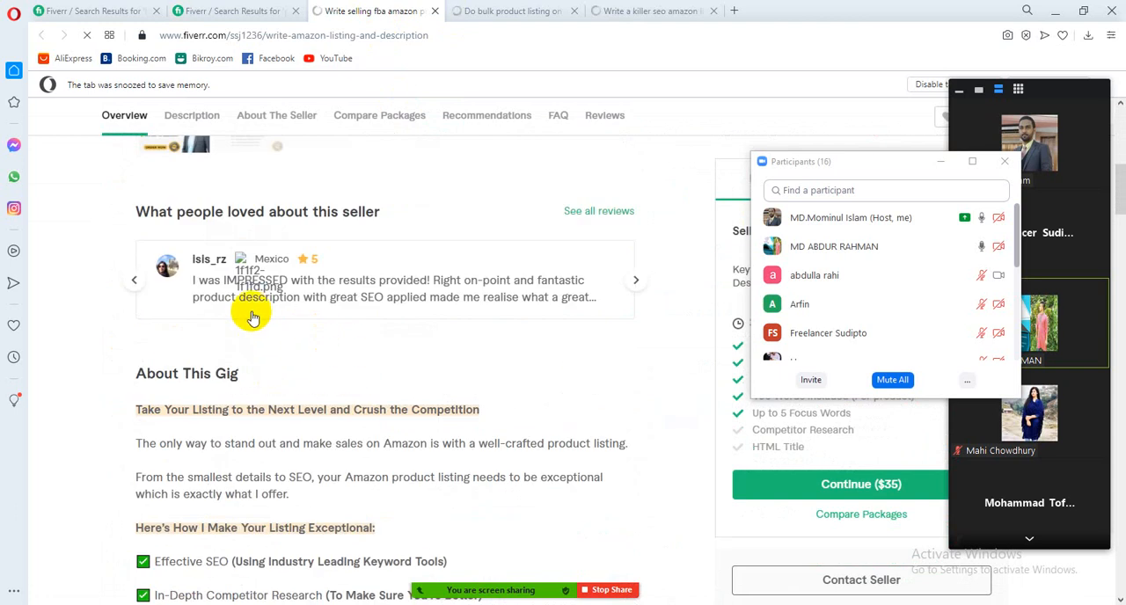
scroll(252, 314, "down", 3)
scroll(252, 315, "down", 5)
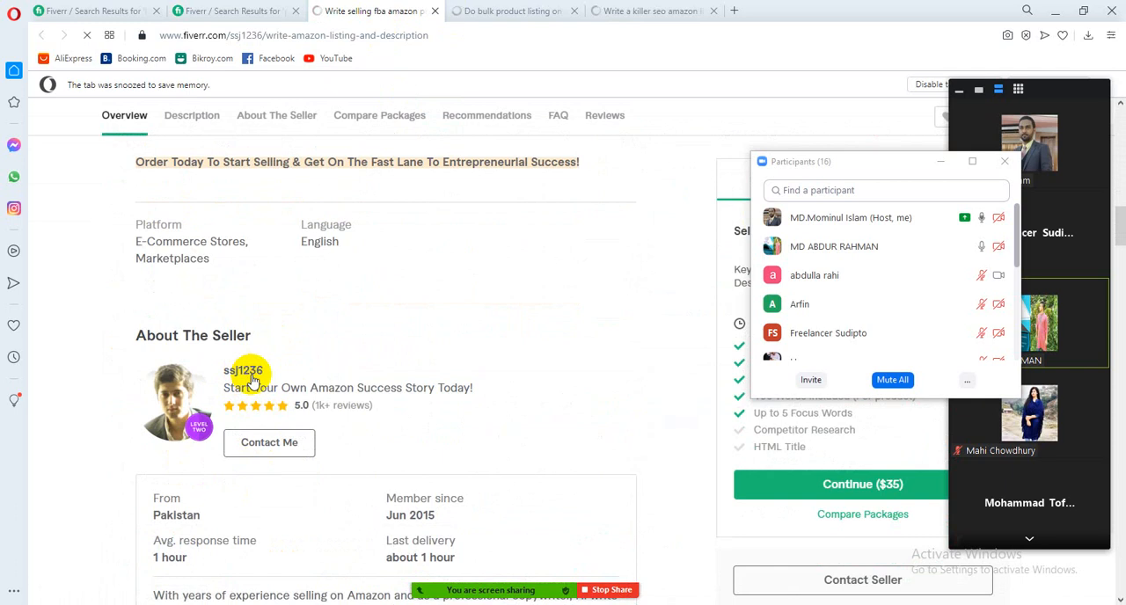
left_click(253, 378)
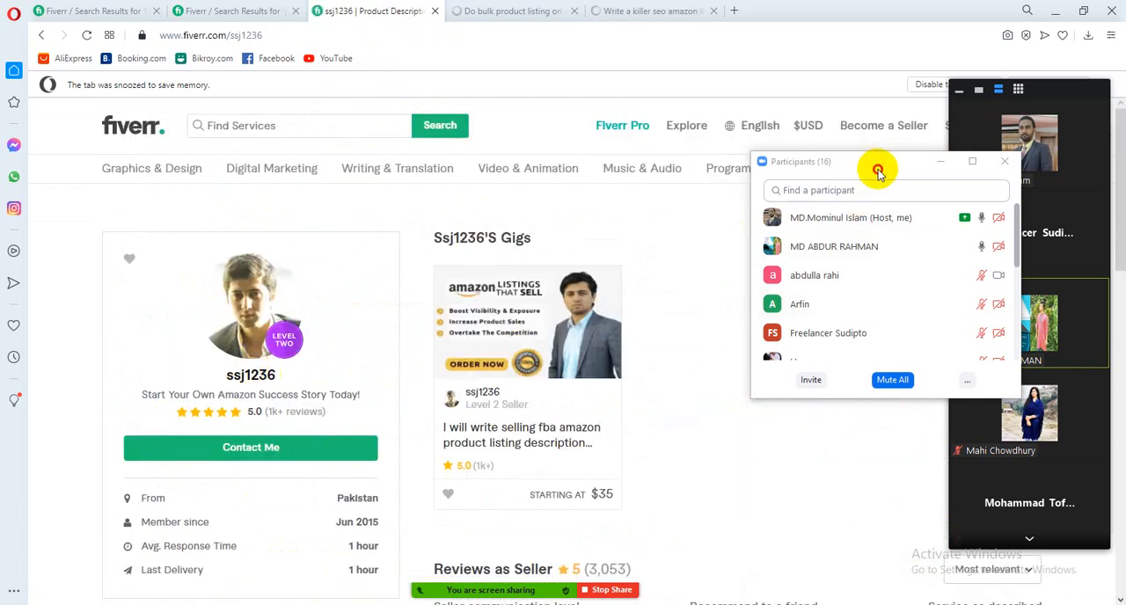
Review the gig and seller reviews on the first seller's profile, moving the Participants window out of the way
left_click_drag(873, 167, 955, 209)
scroll(685, 324, "down", 3)
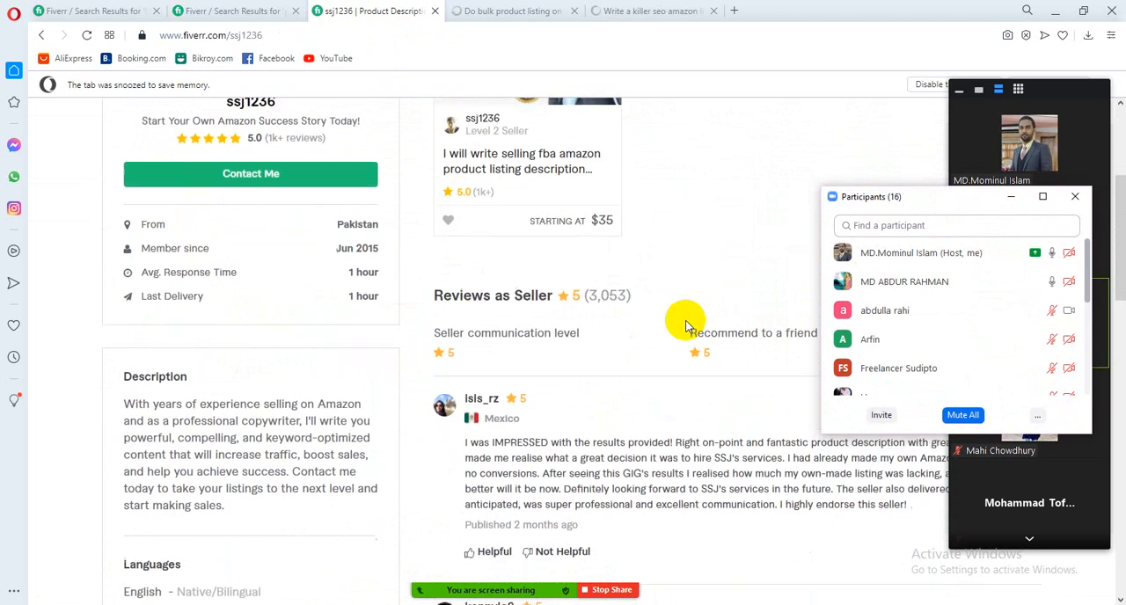
scroll(682, 317, "up", 2)
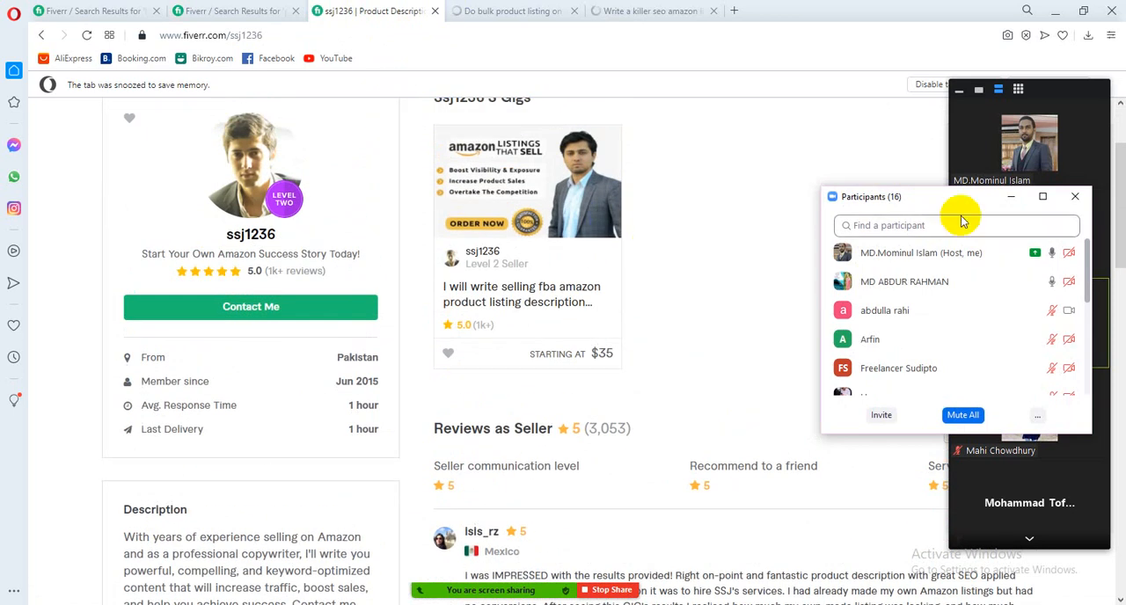
left_click_drag(949, 204, 170, 436)
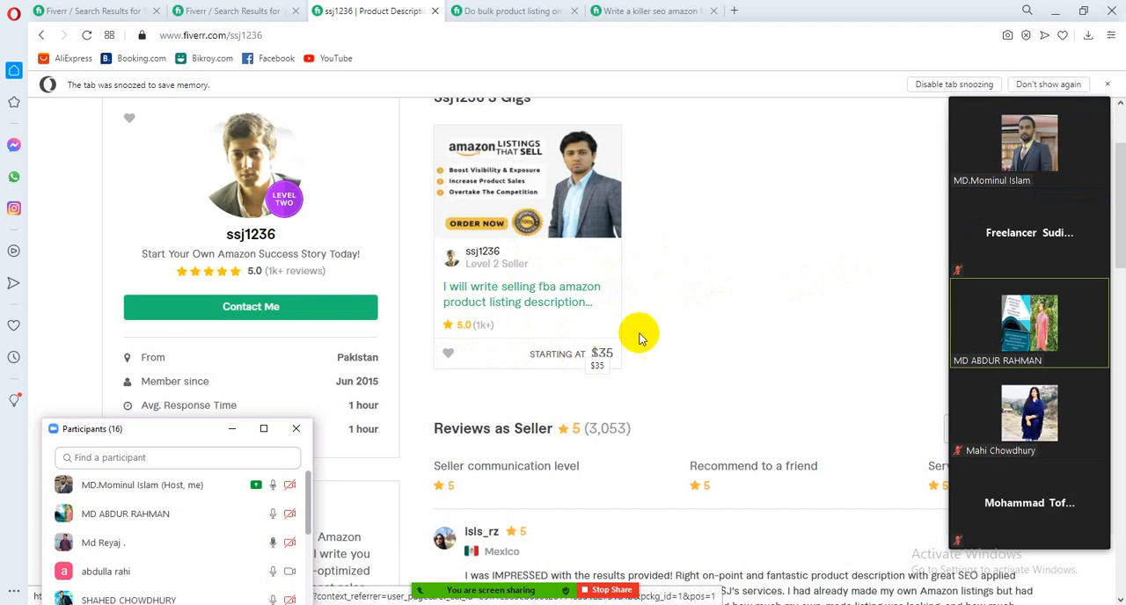
left_click_drag(198, 431, 709, 293)
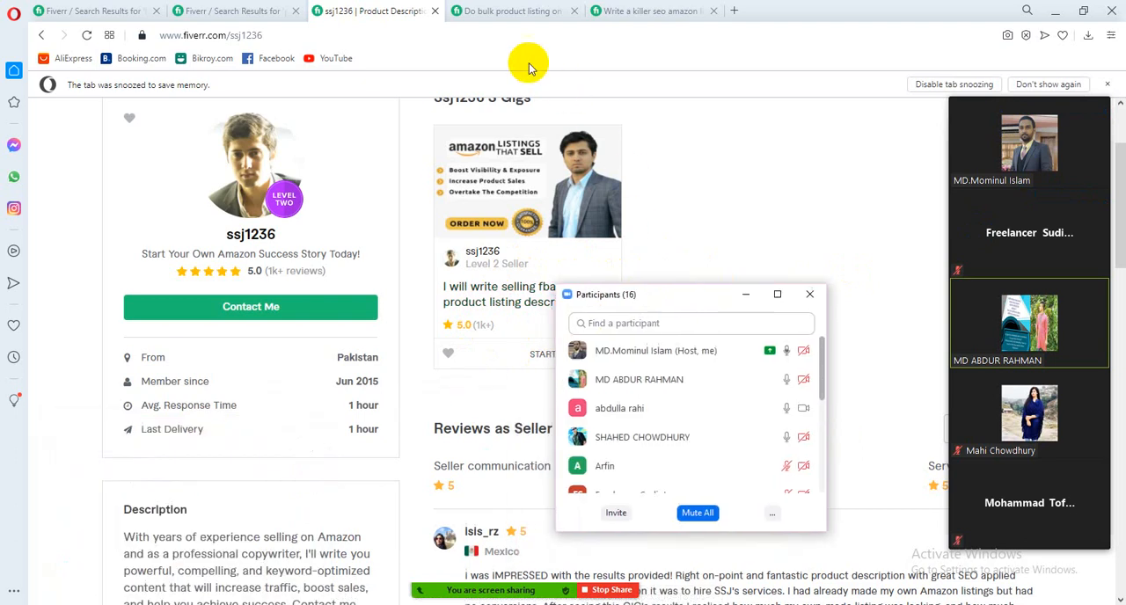
Look through the bulk product listing gig for eBay, Amazon, Walmart, Shopify and Etsy, and open its seller's profile
left_click(519, 18)
scroll(395, 288, "down", 5)
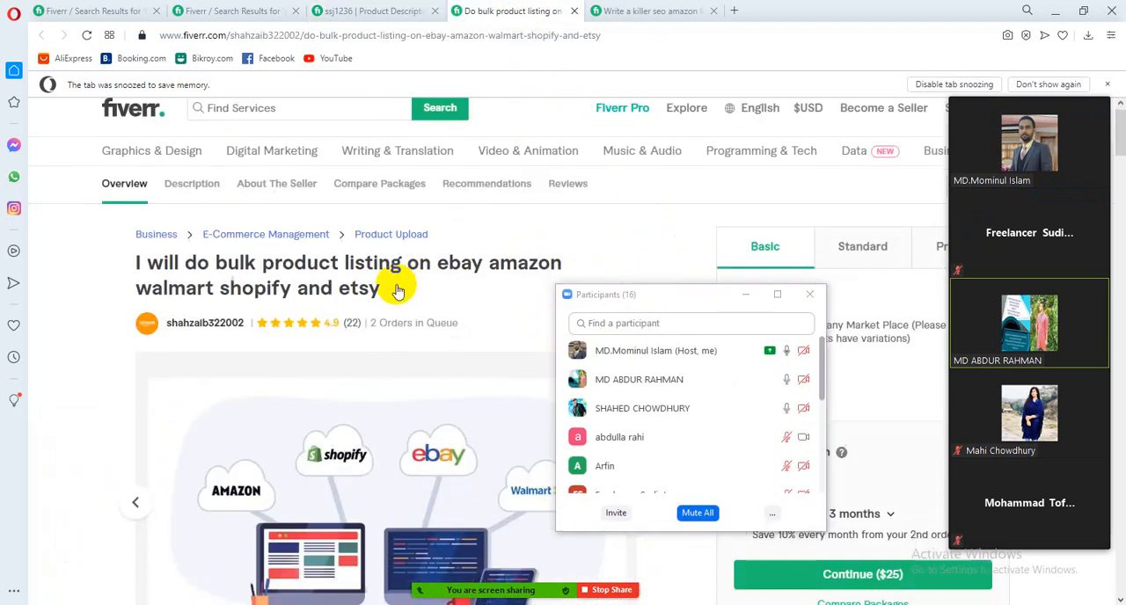
scroll(380, 264, "down", 8)
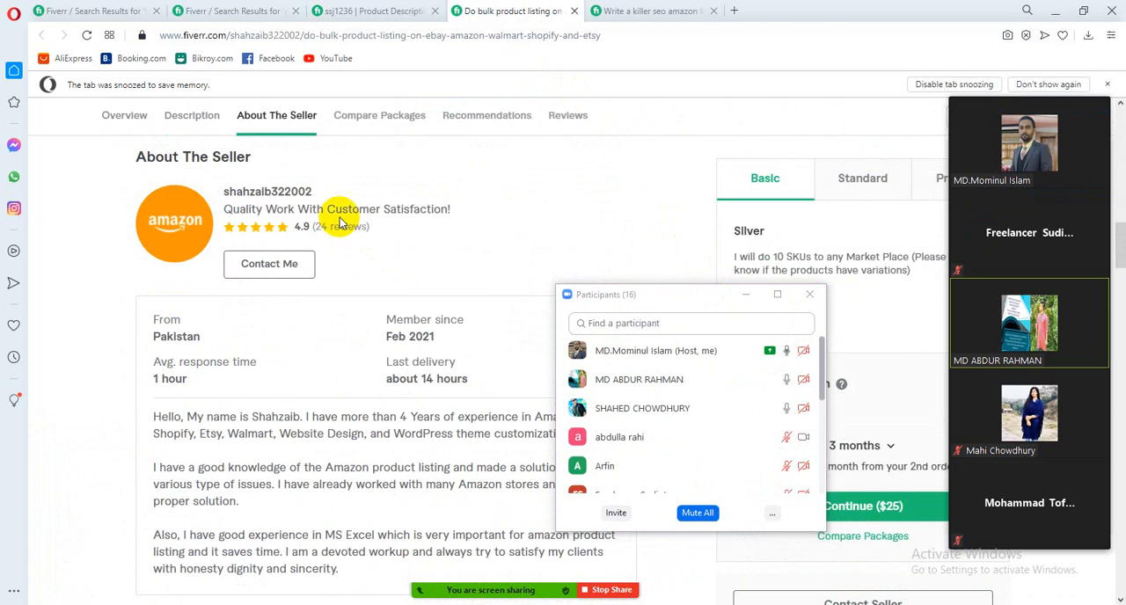
left_click(289, 195)
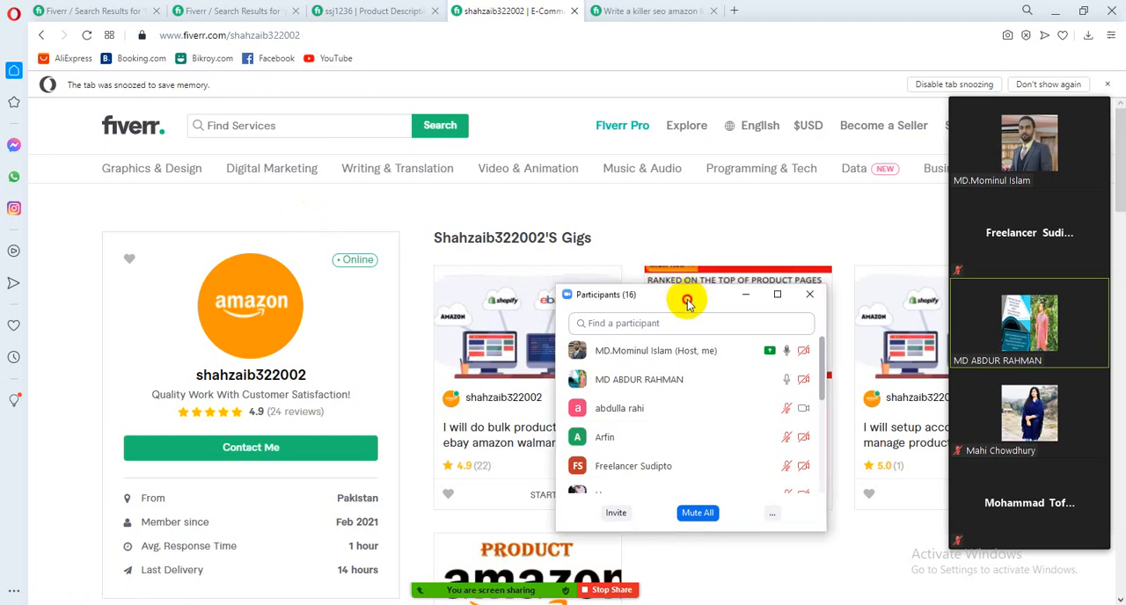
Review the second seller's gigs and profile details, hiding the thumbnail video and moving the Participants window off the content being shown
left_click_drag(691, 304, 272, 244)
scroll(847, 335, "down", 3)
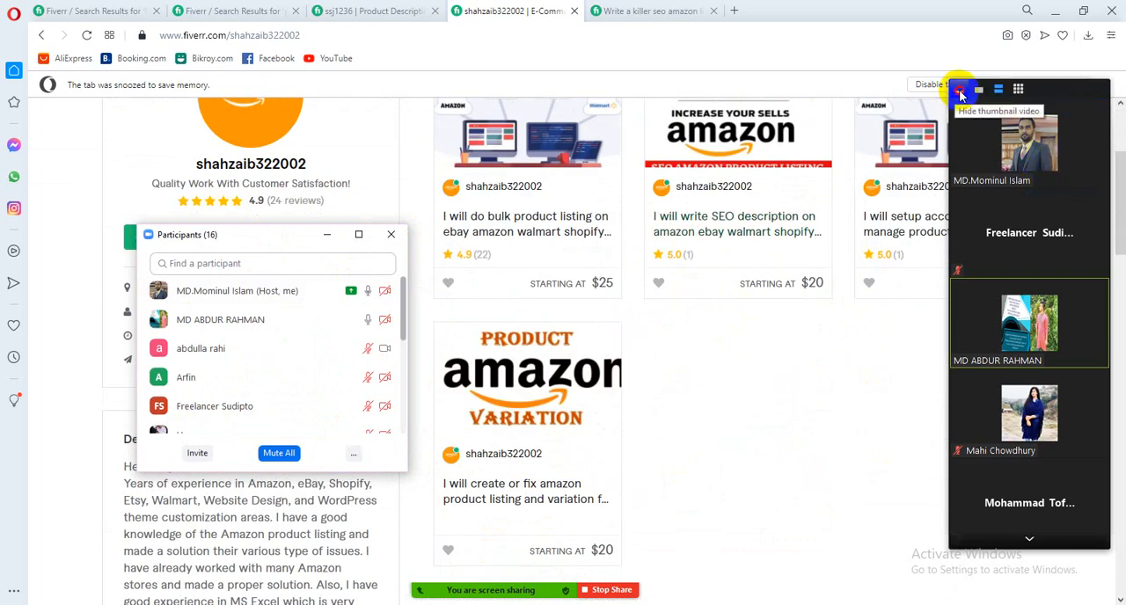
left_click(960, 93)
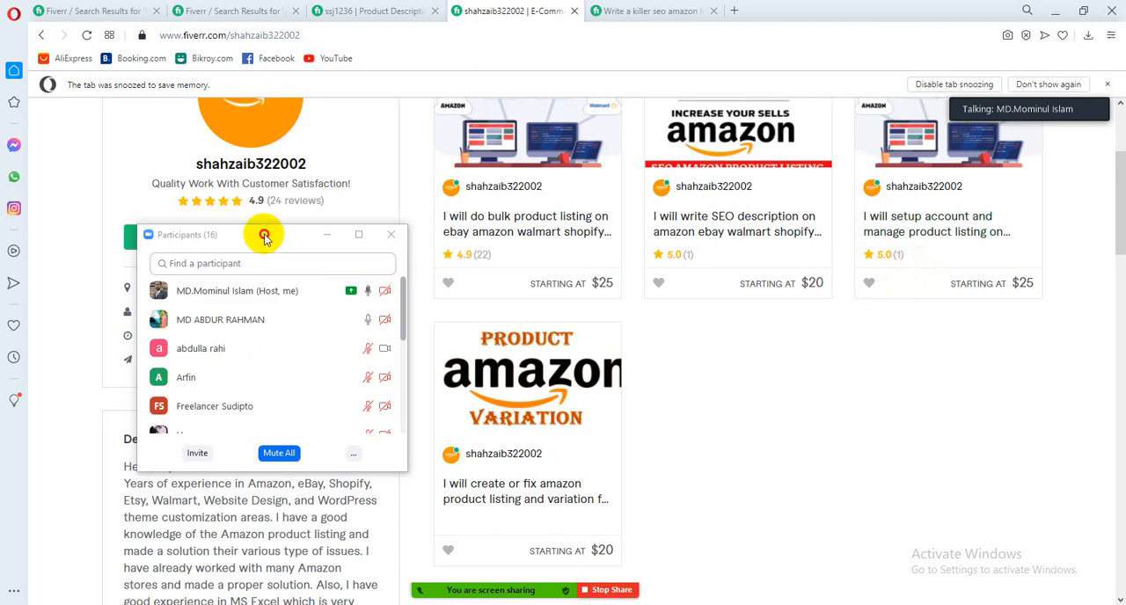
left_click_drag(267, 234, 718, 310)
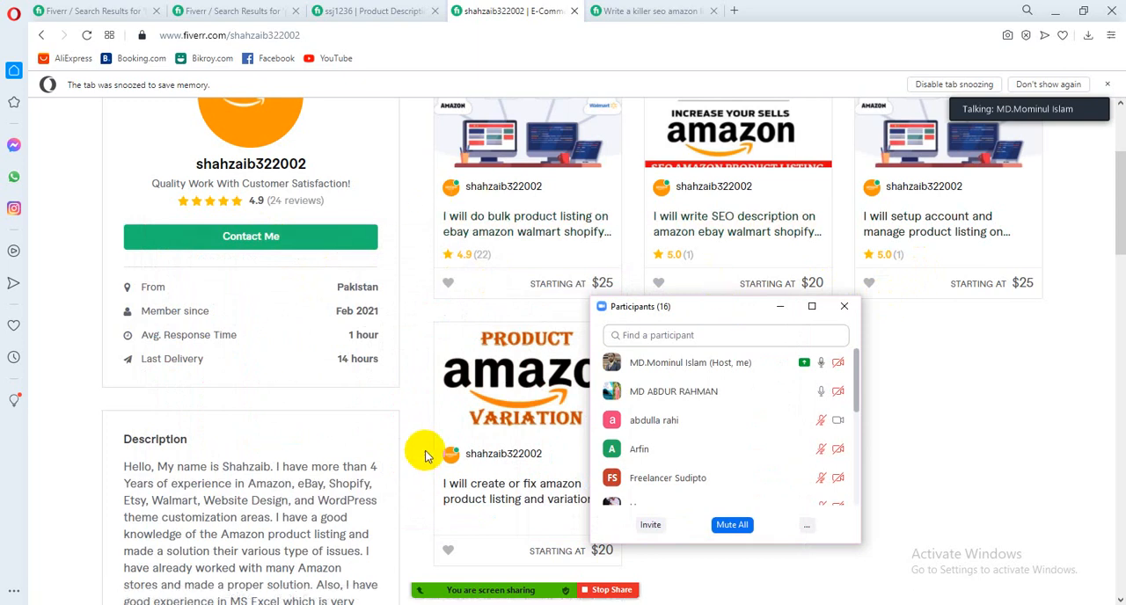
scroll(425, 456, "up", 3)
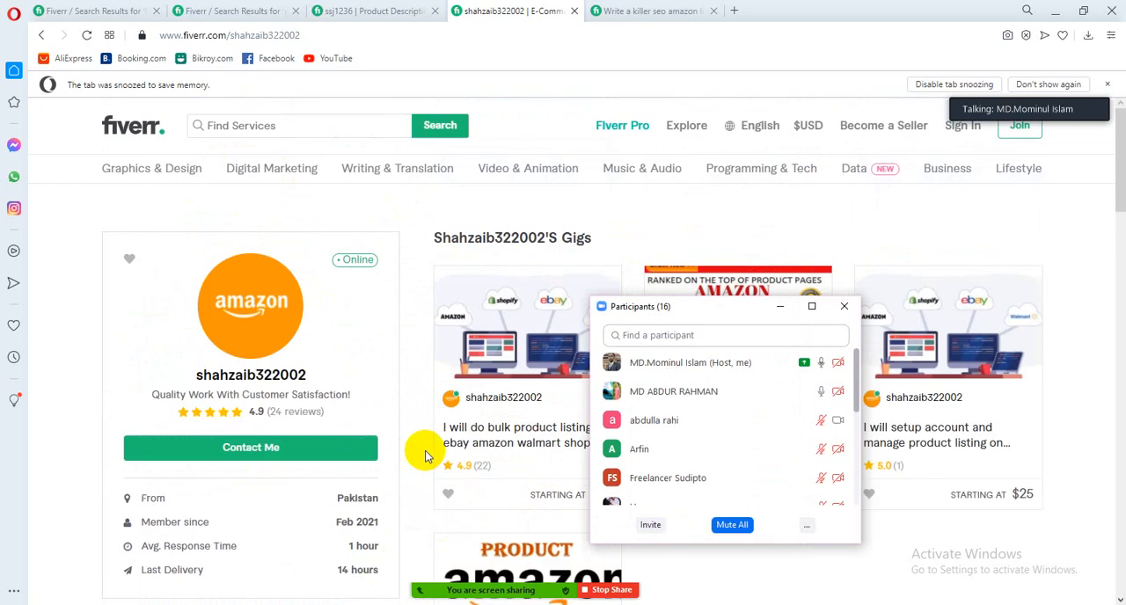
Look through the killer SEO Amazon listing gig and open its seller's profile from the About The Seller section
left_click(672, 11)
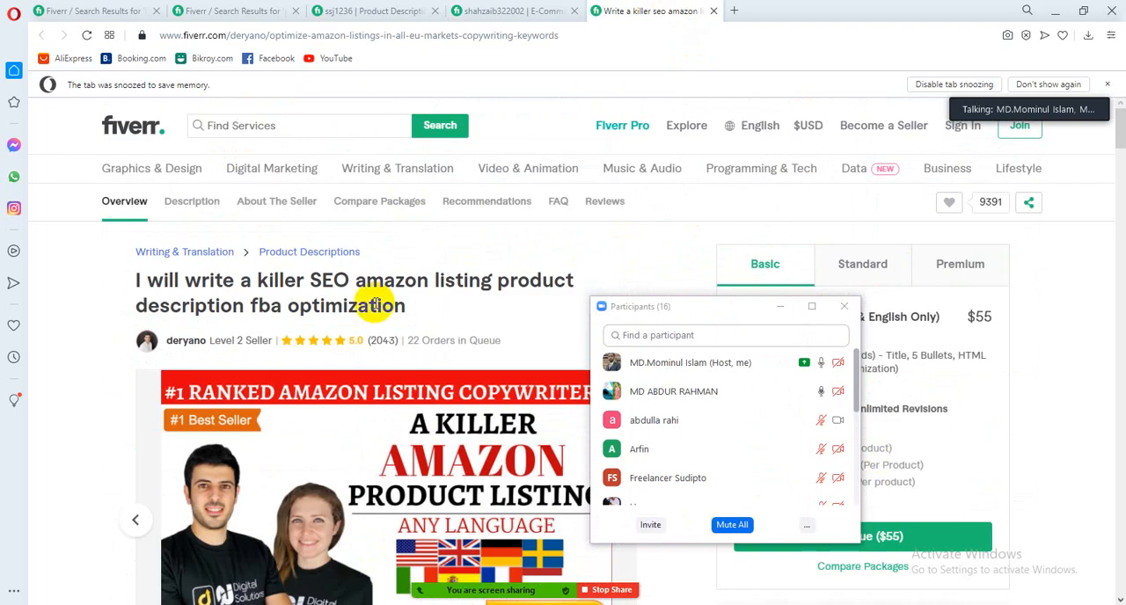
scroll(375, 304, "down", 12)
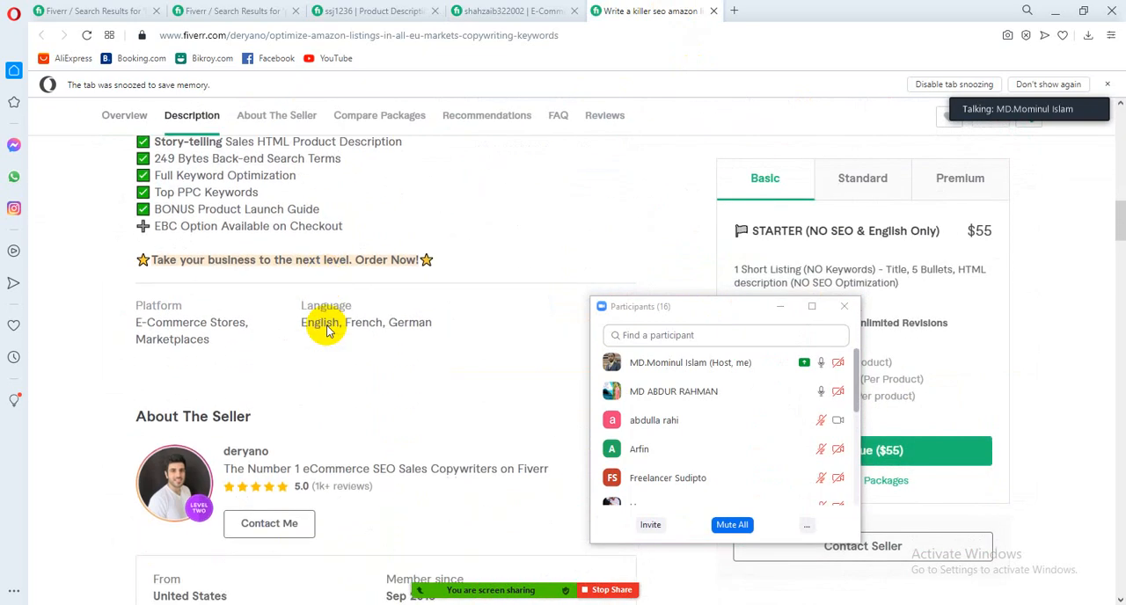
scroll(327, 331, "down", 1)
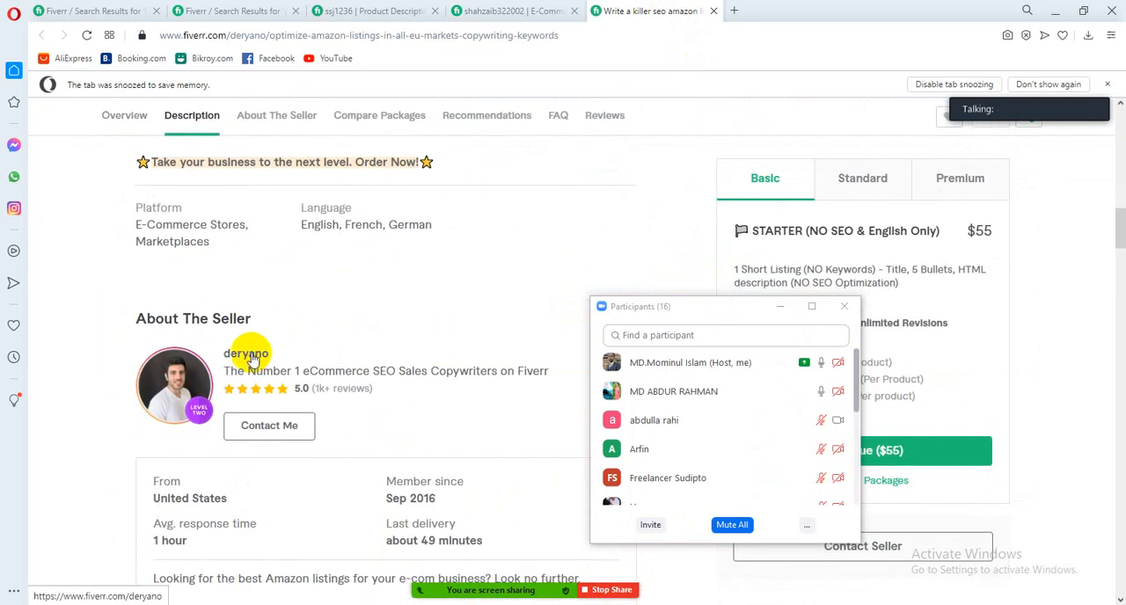
left_click(253, 359)
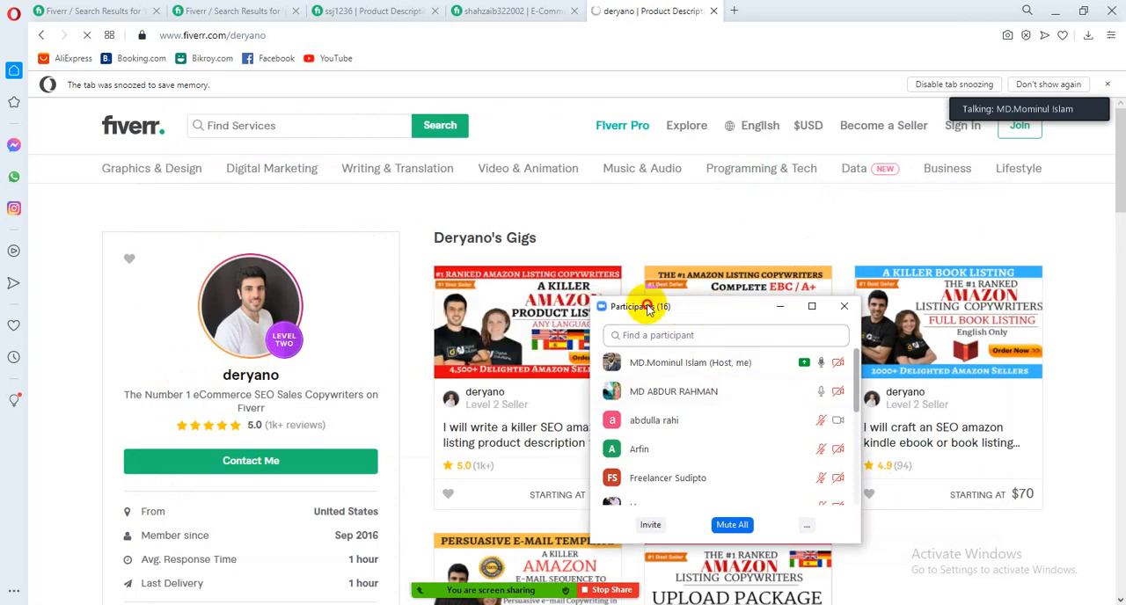
Move the Participants window off the third seller's gigs and review all of the Amazon listing gigs offered
left_click_drag(647, 308, 235, 260)
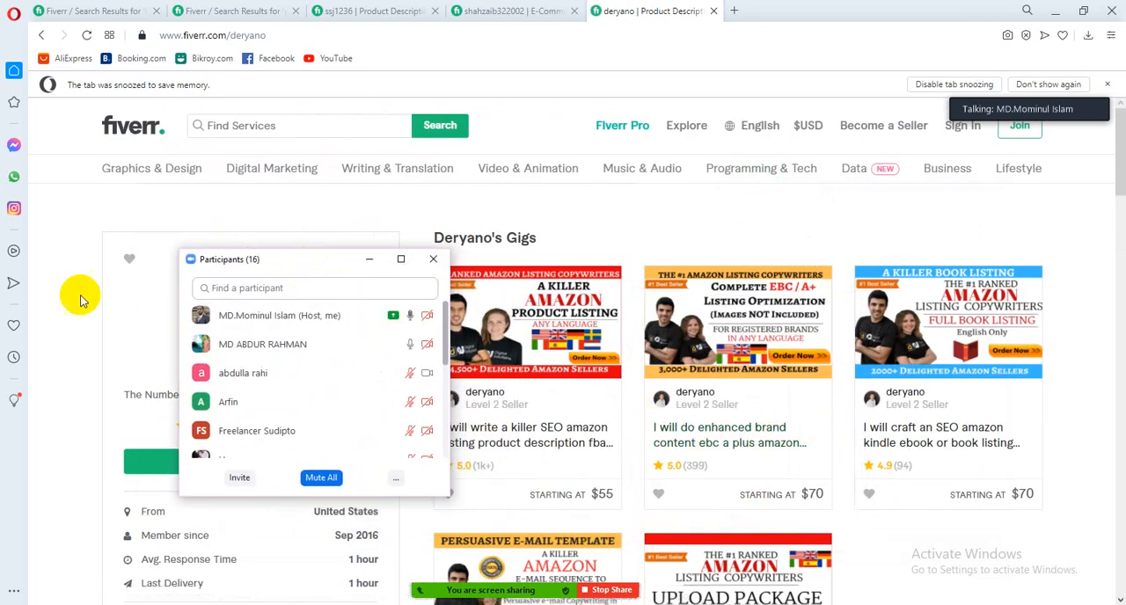
left_click_drag(307, 262, 164, 227)
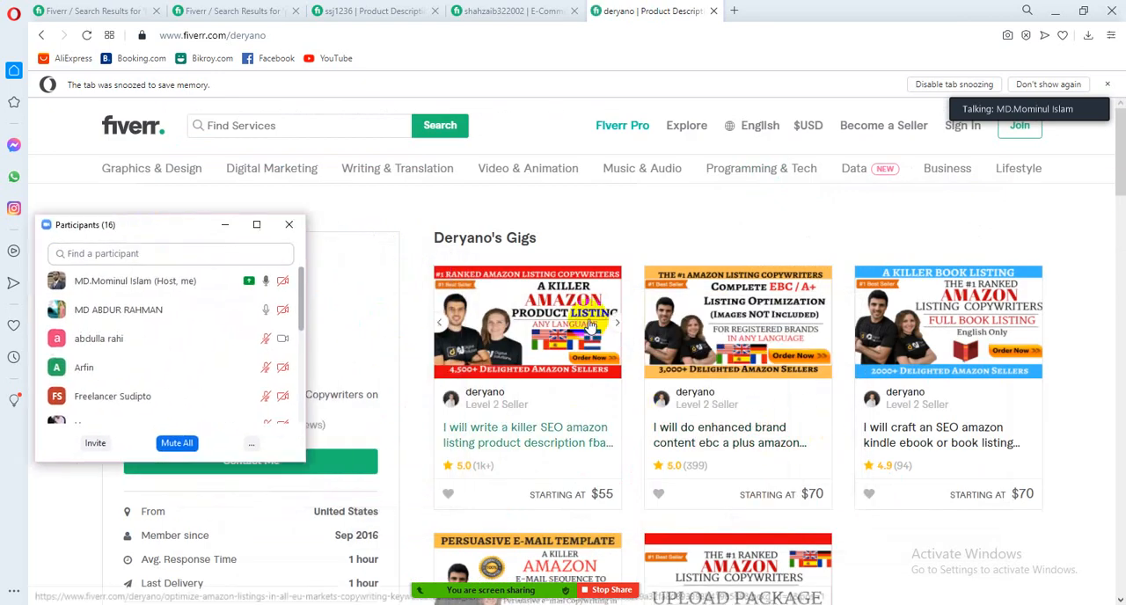
scroll(591, 325, "down", 2)
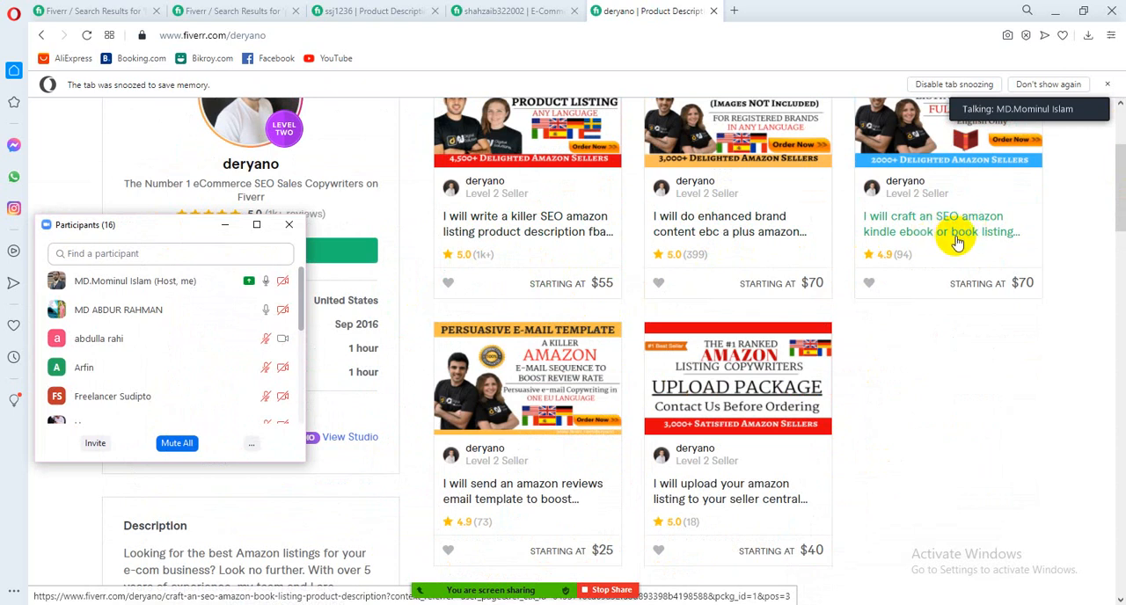
scroll(613, 388, "down", 1)
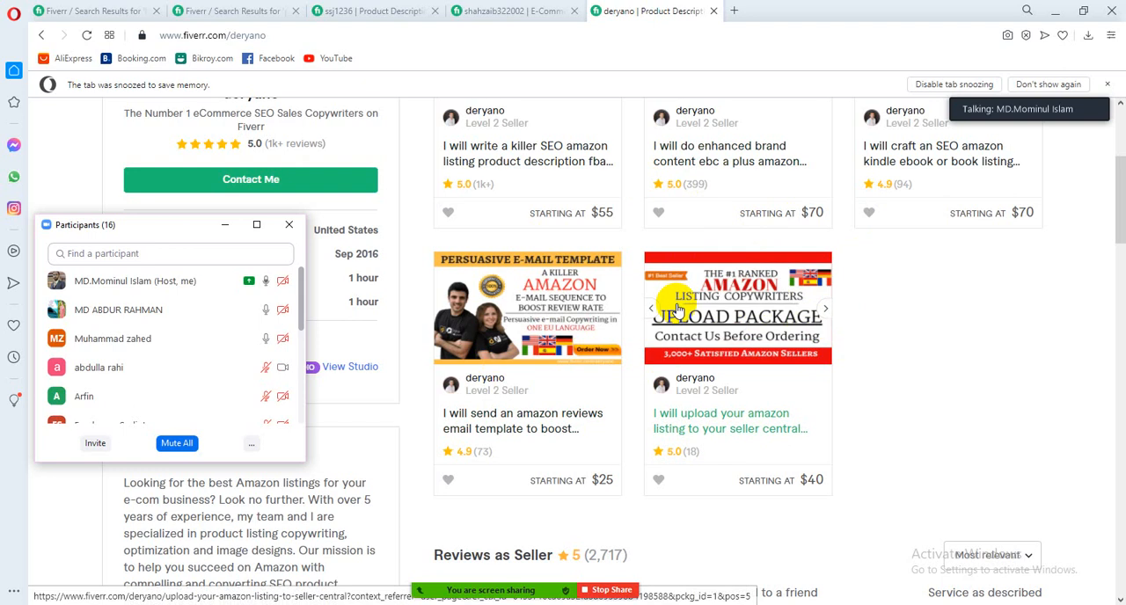
Mute all current and new participants in the meeting
left_click(184, 445)
left_click(660, 344)
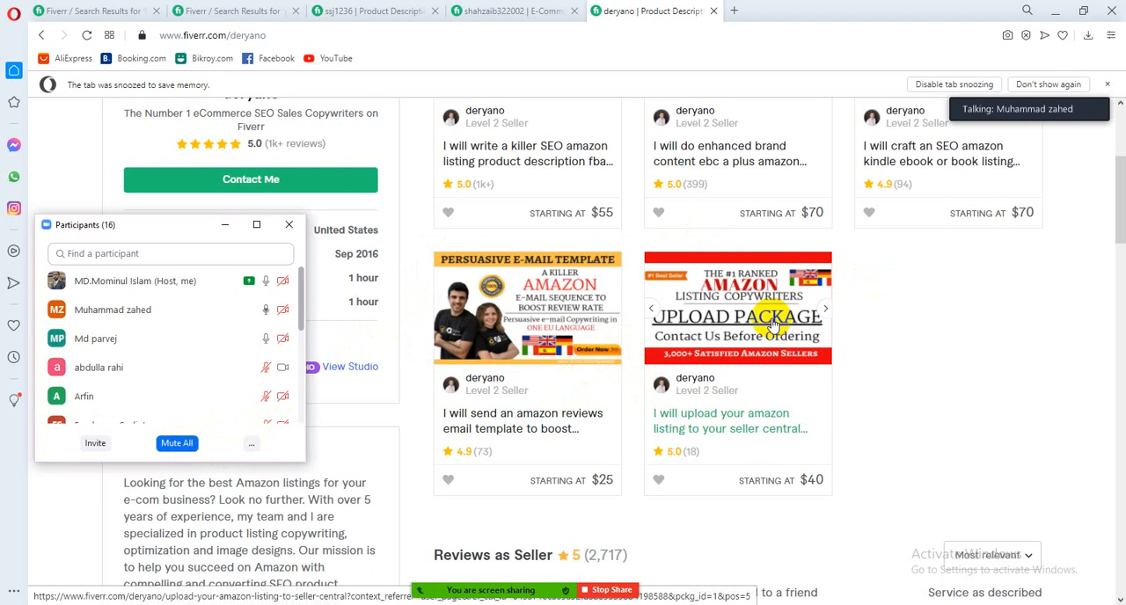
mouse_move(275, 337)
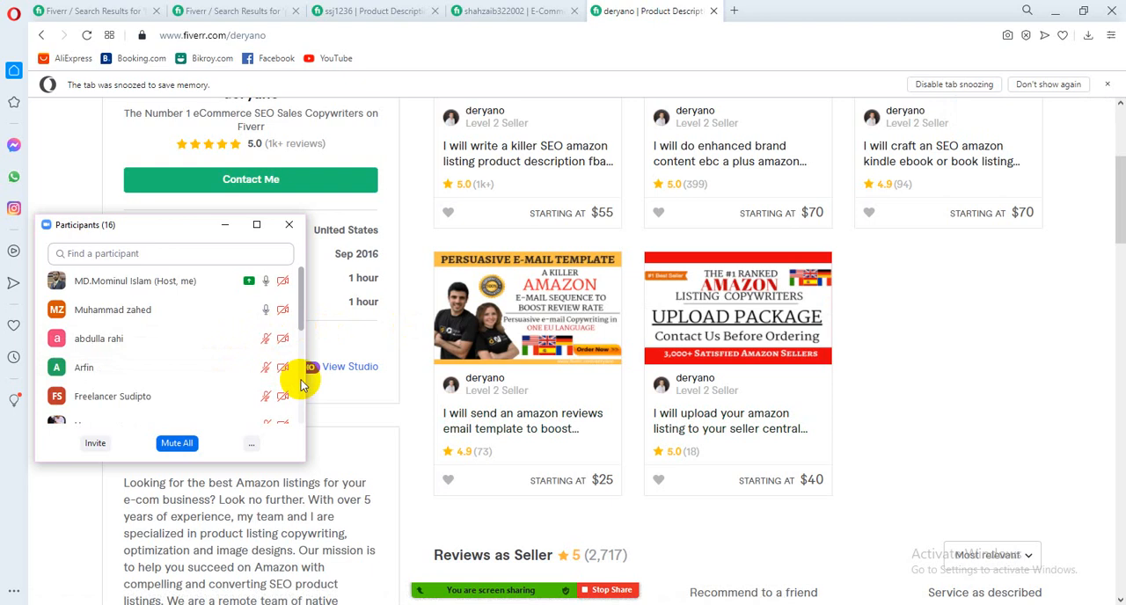
scroll(687, 255, "up", 2)
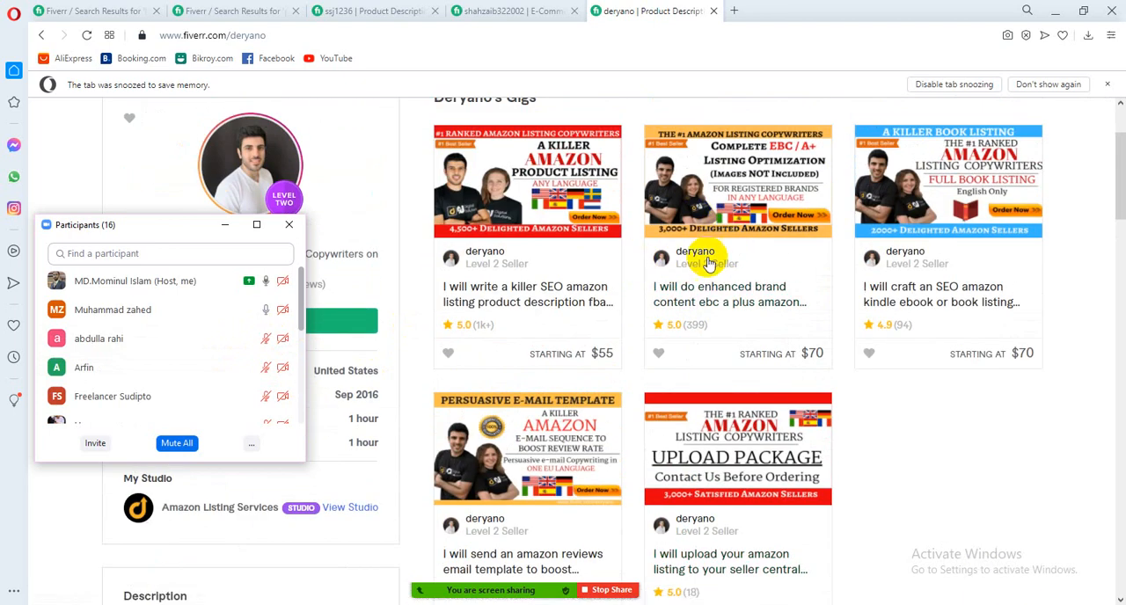
scroll(661, 286, "down", 3)
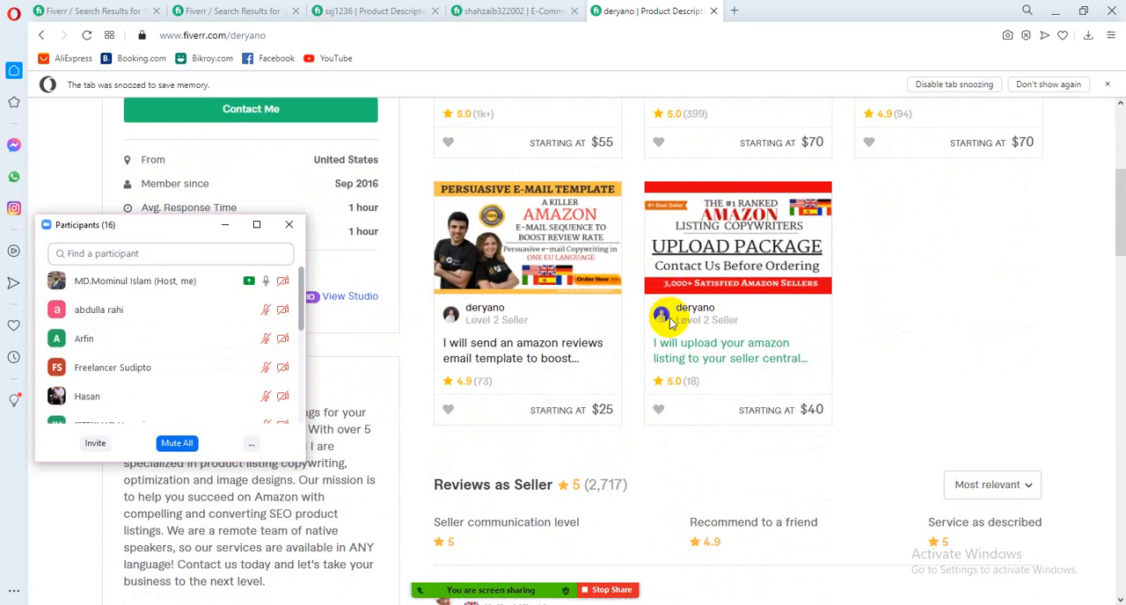
scroll(691, 330, "up", 2)
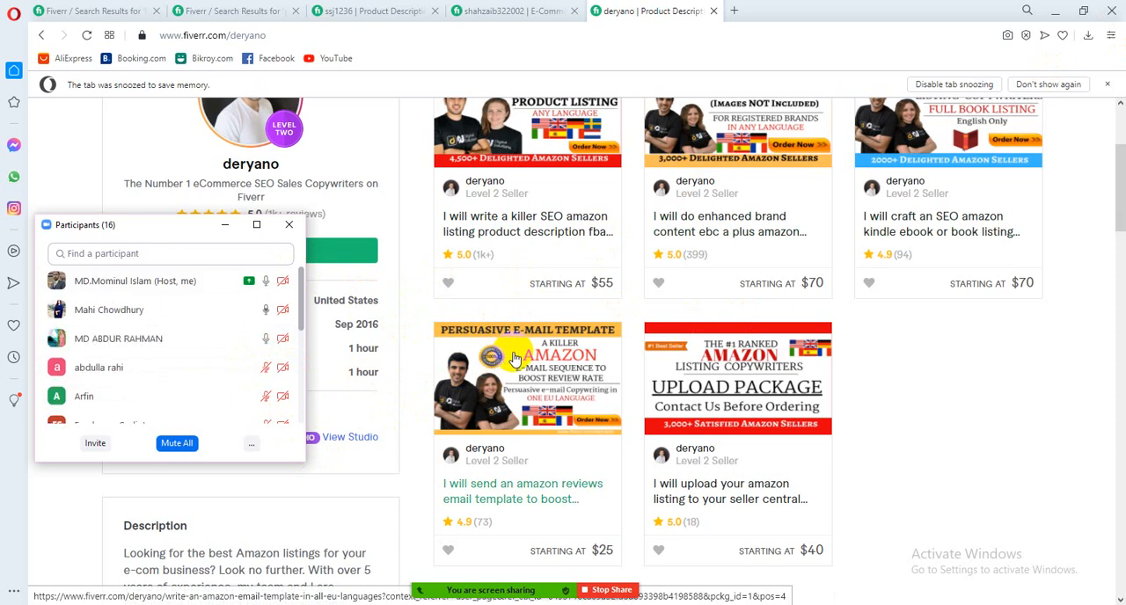
scroll(514, 360, "up", 2)
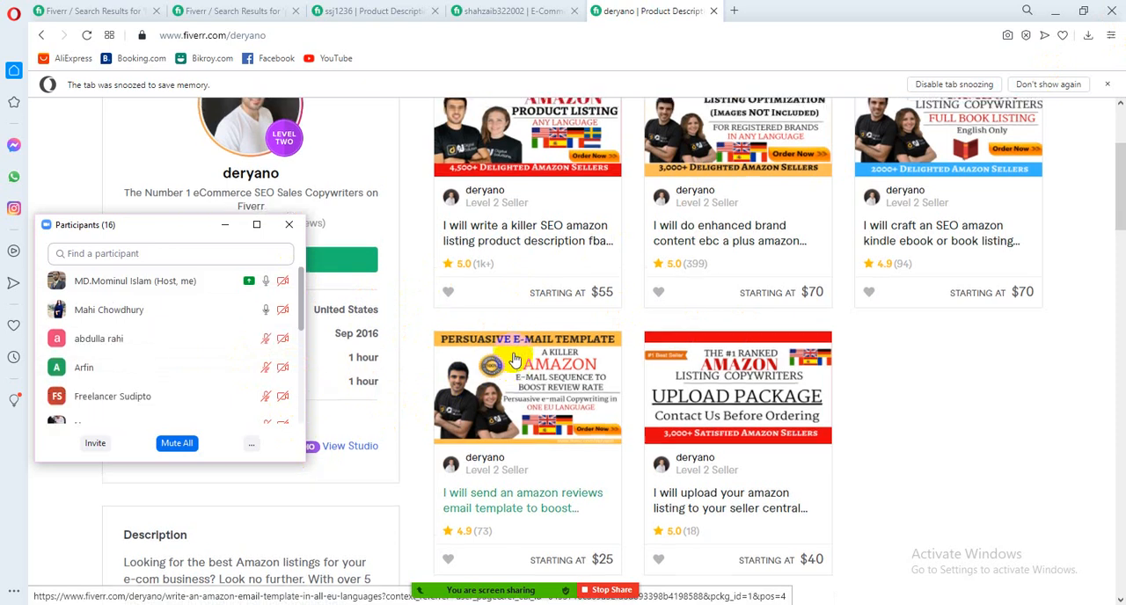
scroll(515, 360, "up", 1)
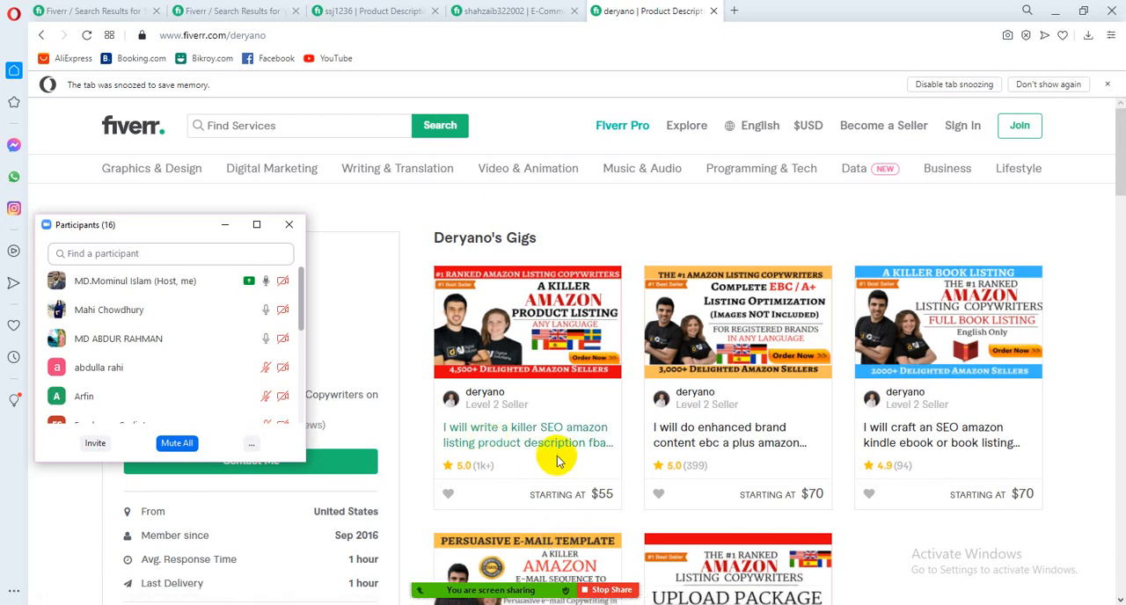
Mute all current and new meeting participants once more
left_click(181, 443)
left_click(614, 349)
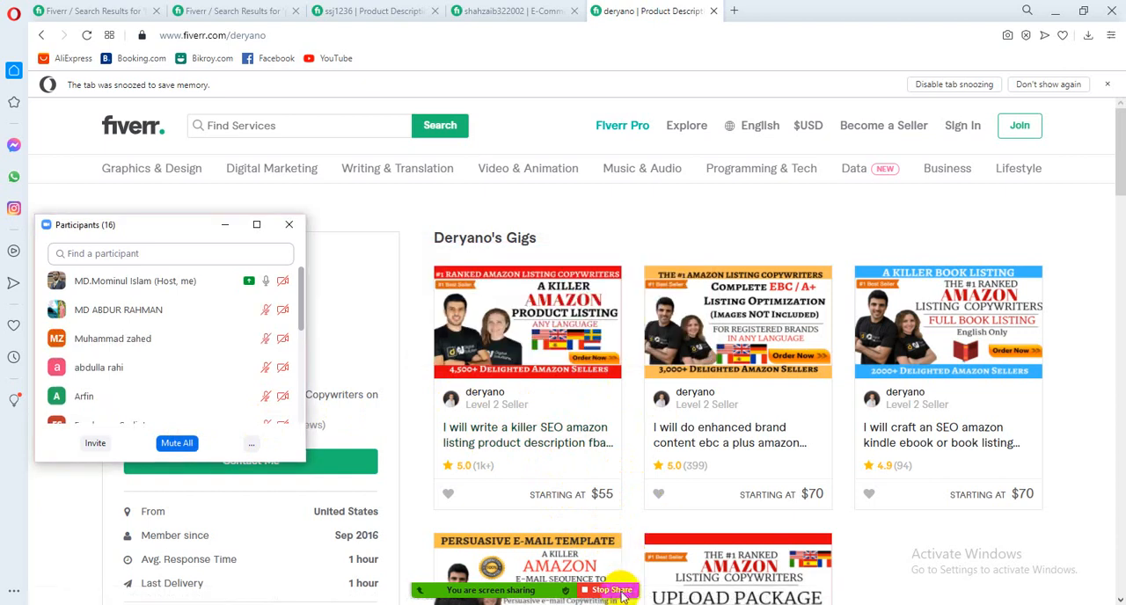